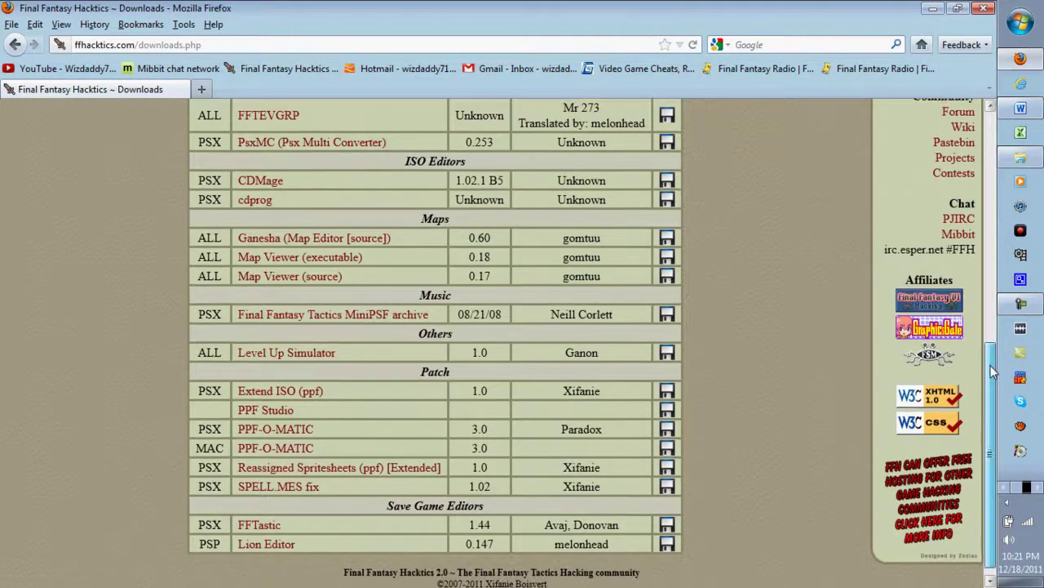
# From the downloads page, go to the forum and open the Call of Power Chapter II (v2.002) topic in its completed-patch board.
pyautogui.moveTo(992, 373); pyautogui.dragTo(992, 367)
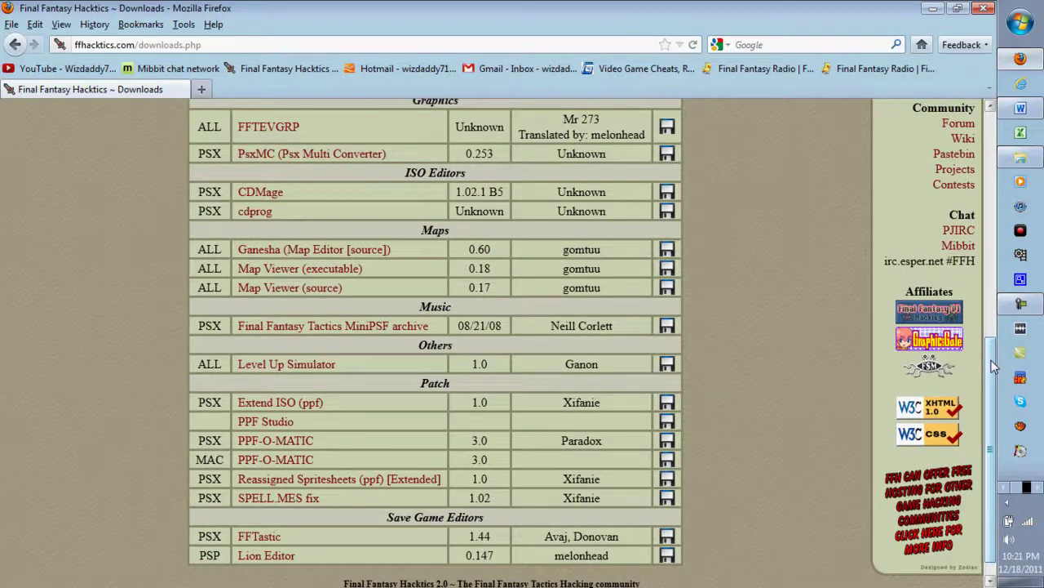
pyautogui.moveTo(992, 367); pyautogui.dragTo(993, 356)
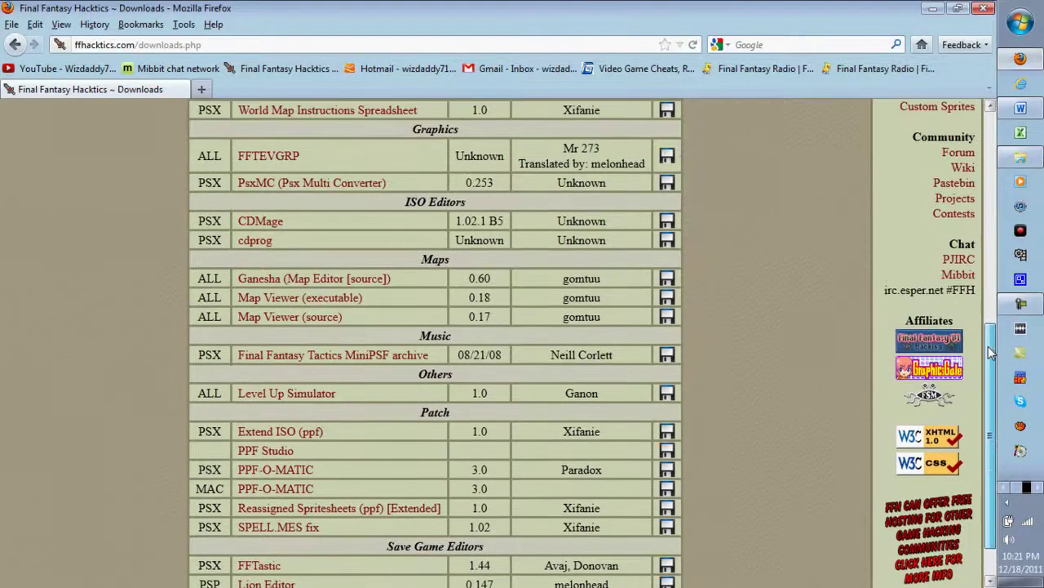
pyautogui.click(959, 155)
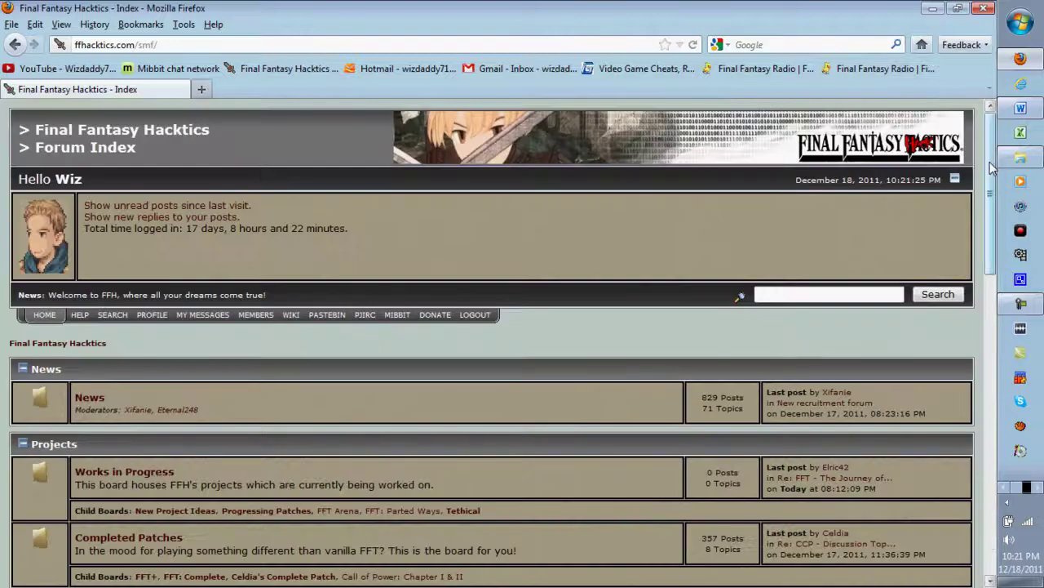
pyautogui.moveTo(992, 167); pyautogui.dragTo(997, 227)
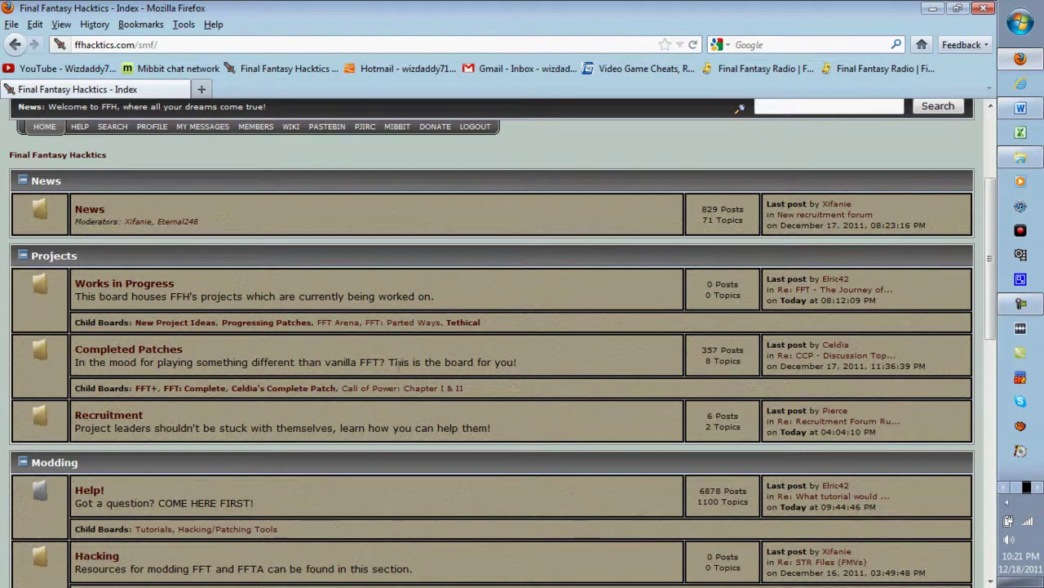
pyautogui.click(435, 387)
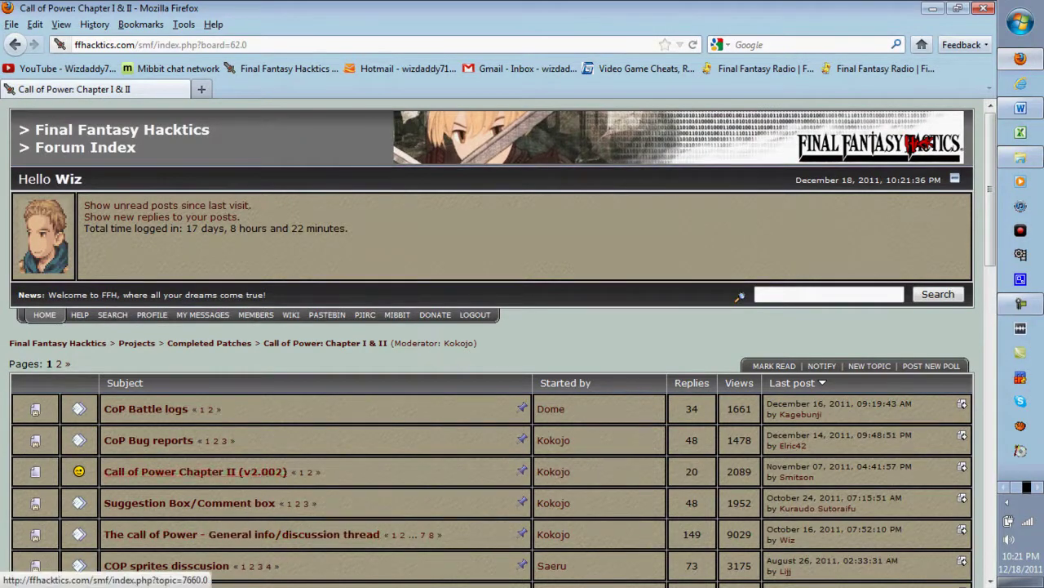
pyautogui.click(302, 475)
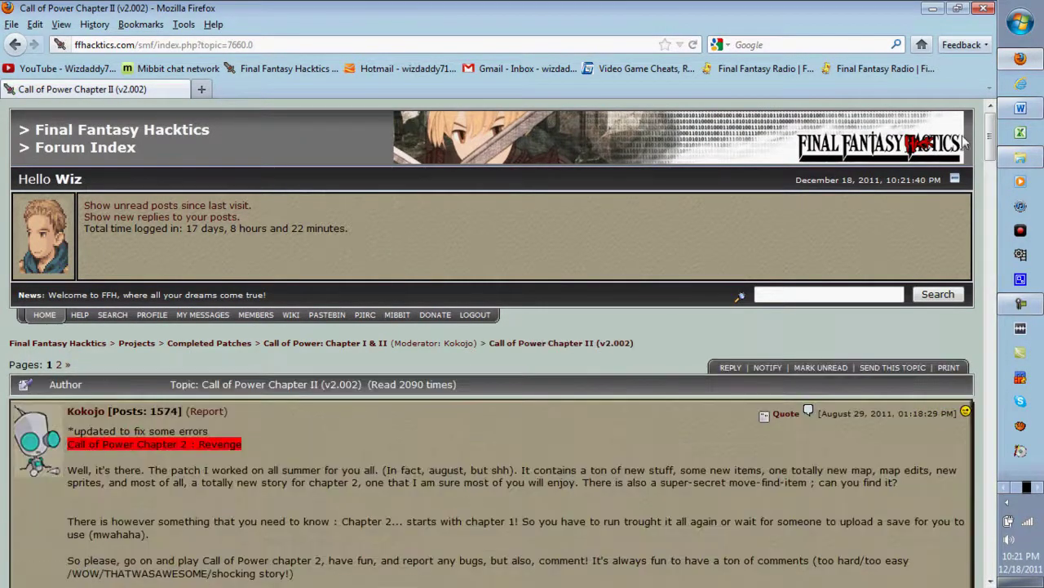
pyautogui.moveTo(989, 134); pyautogui.dragTo(1002, 173)
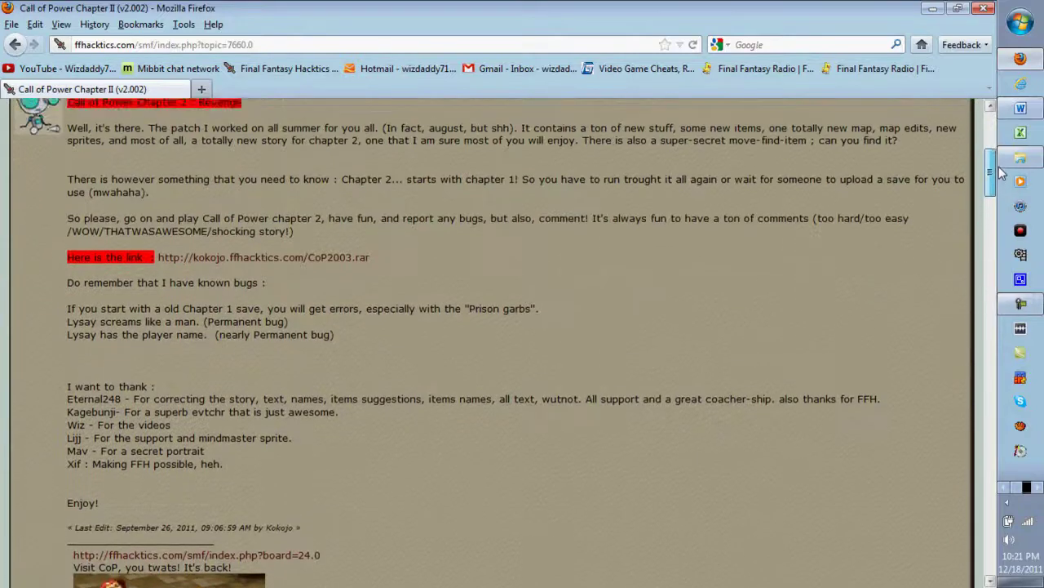
pyautogui.scroll(2, 804, 196)
pyautogui.click(329, 369)
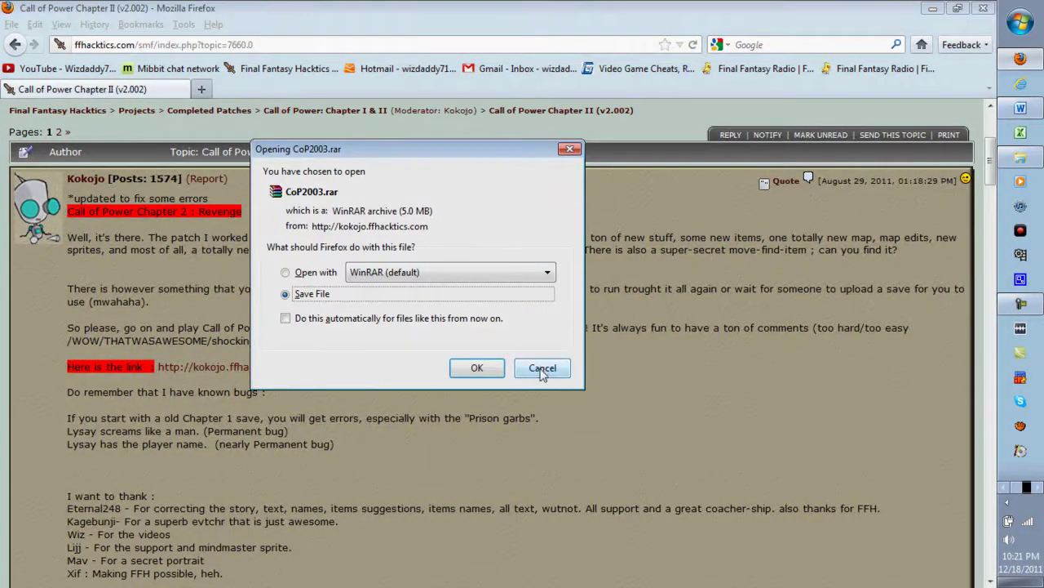
pyautogui.click(541, 368)
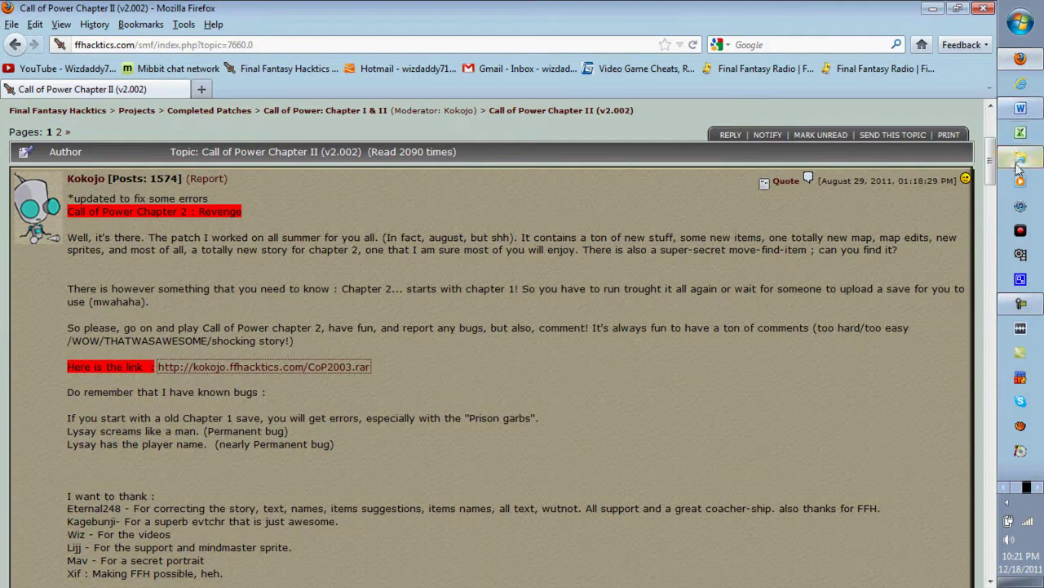
# Switch to the patches folder in Windows Explorer and try to extract the CoP2003 archive there.
pyautogui.moveTo(1018, 166)
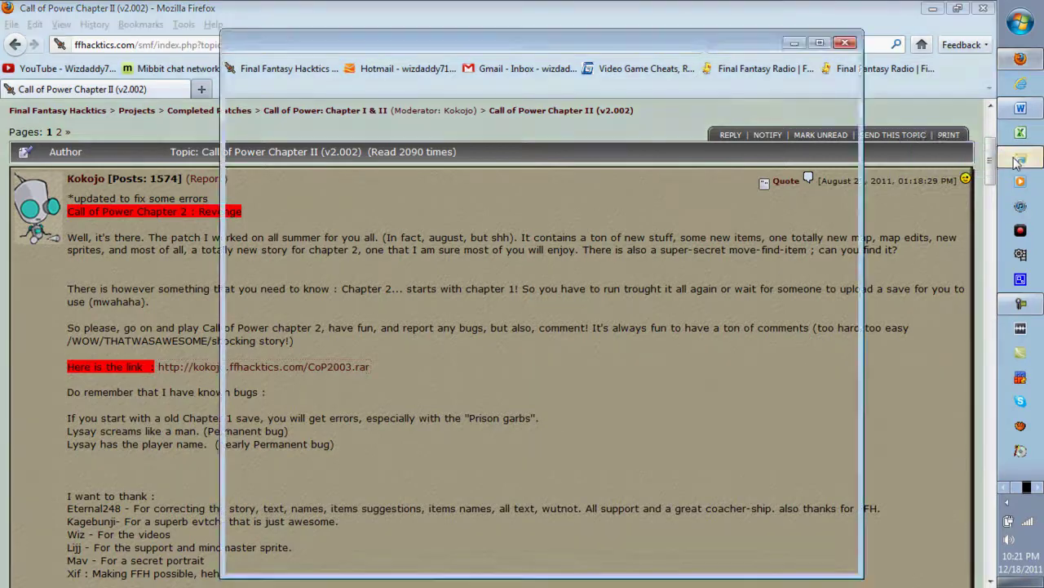
pyautogui.click(942, 157)
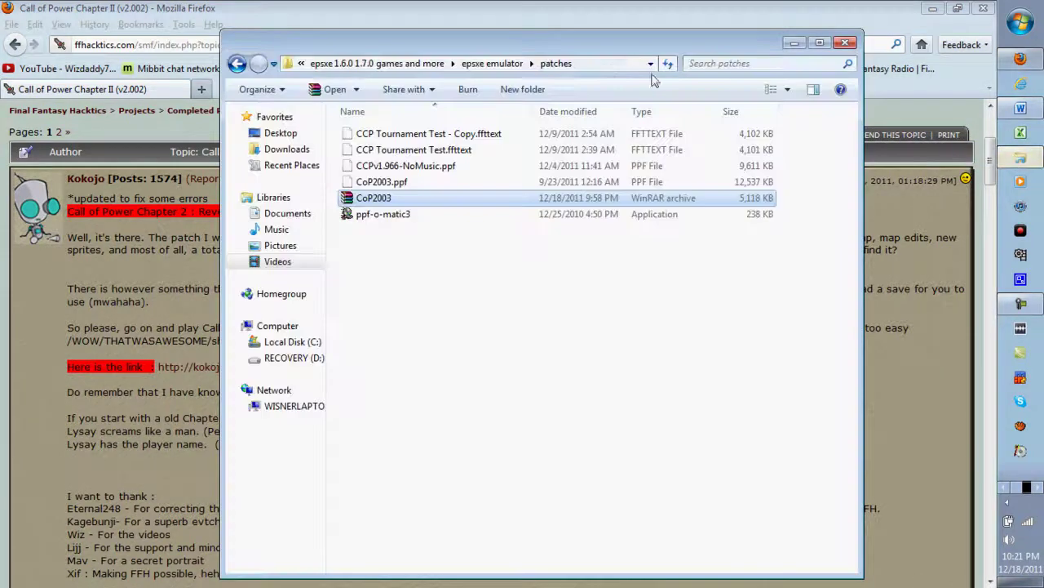
pyautogui.rightClick(389, 201)
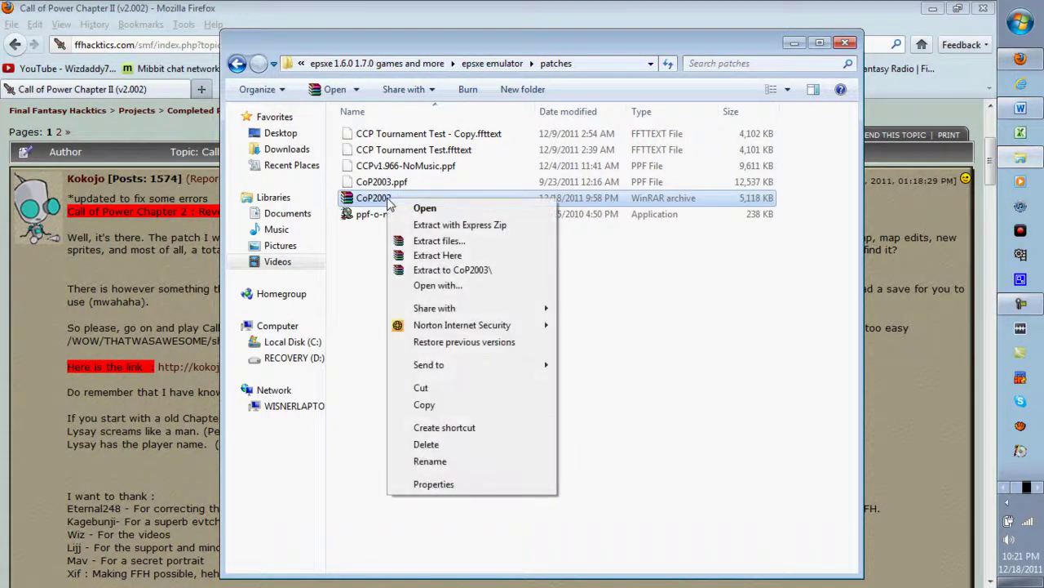
pyautogui.click(422, 260)
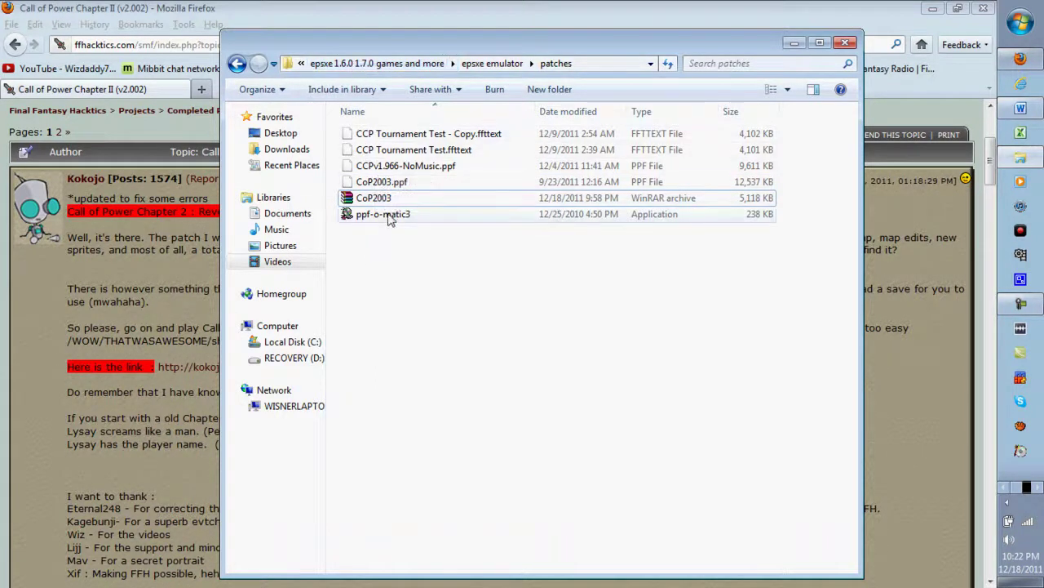
# Extract the Final.Fantasy.Tactics.PSX.NTSC-U archive in place in the epsxe 1.6.0 1.7.0 games and more folder, keeping the existing .cue file.
pyautogui.click(370, 68)
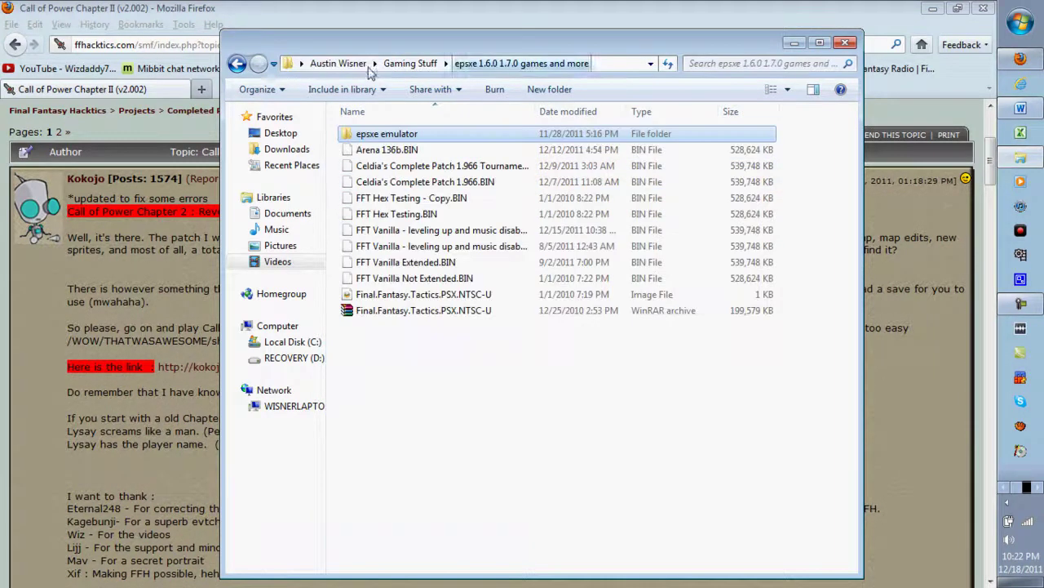
pyautogui.rightClick(404, 311)
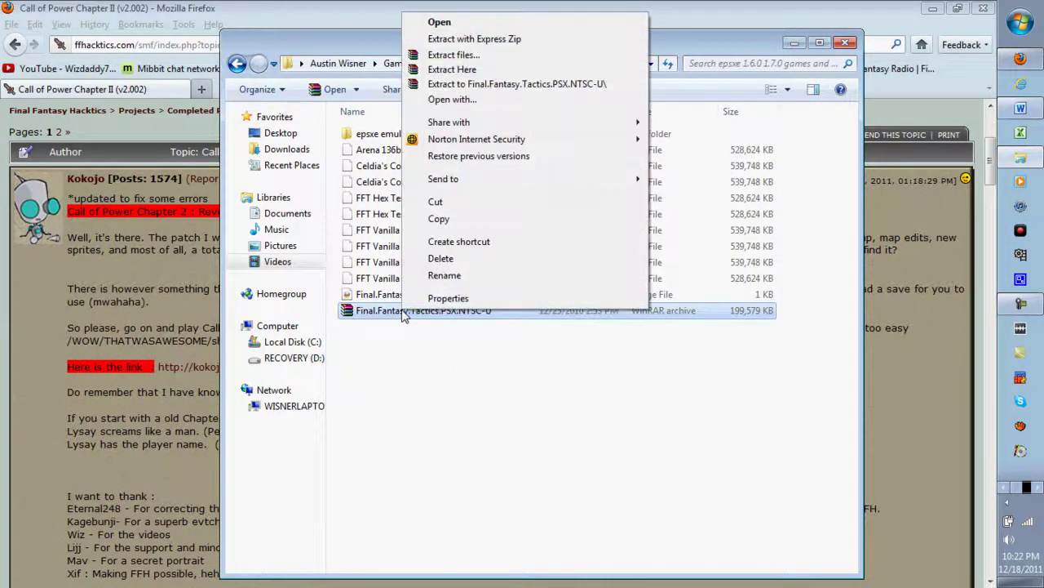
pyautogui.click(457, 71)
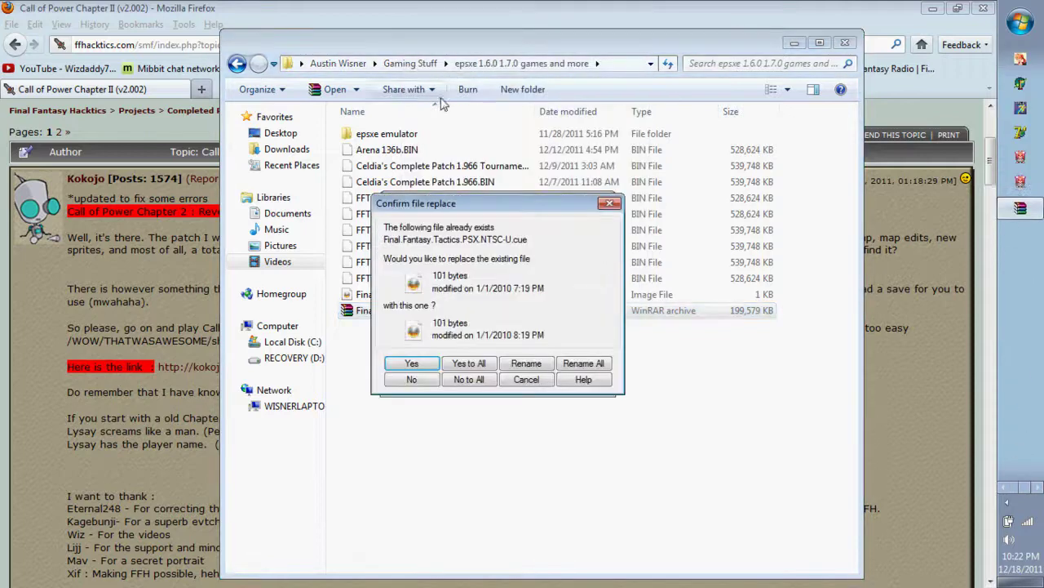
pyautogui.click(406, 380)
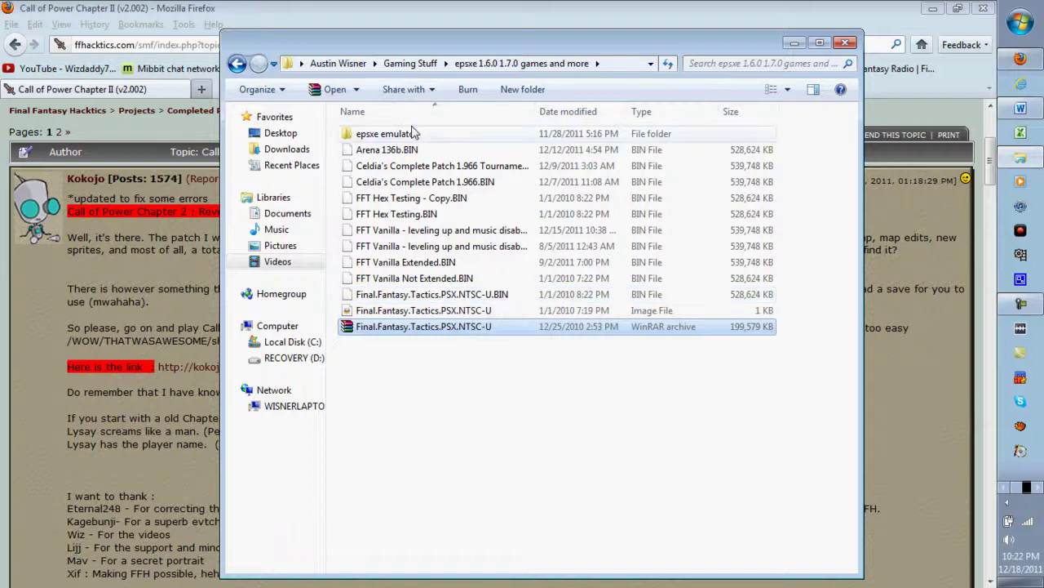
# Launch ppf-o-matic3 from the patches folder and load Final.Fantasy.Tactics.PSX.NTSC-U.BIN from the games folder as the ISO file.
pyautogui.click(238, 64)
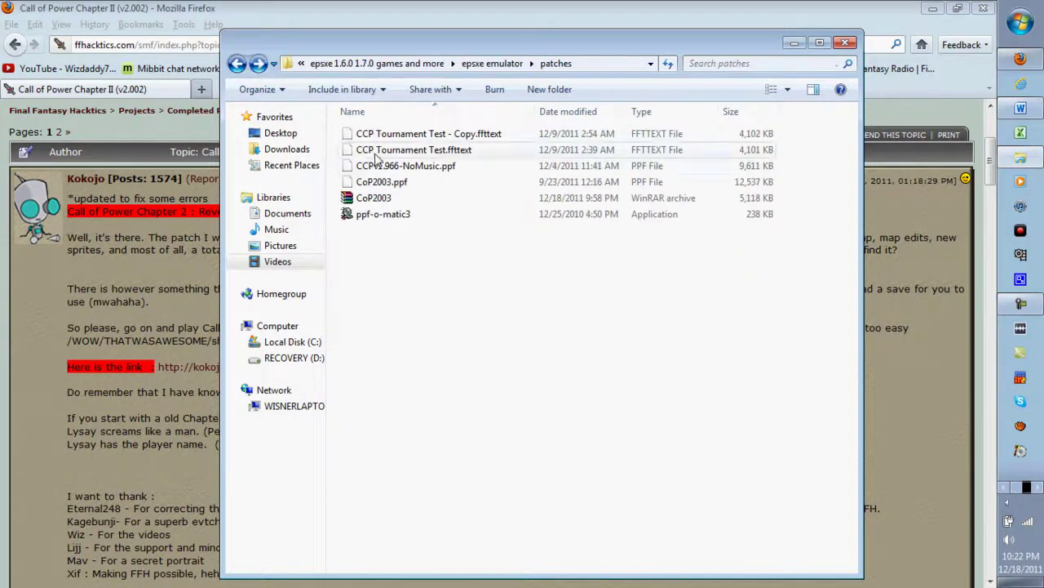
pyautogui.doubleClick(381, 214)
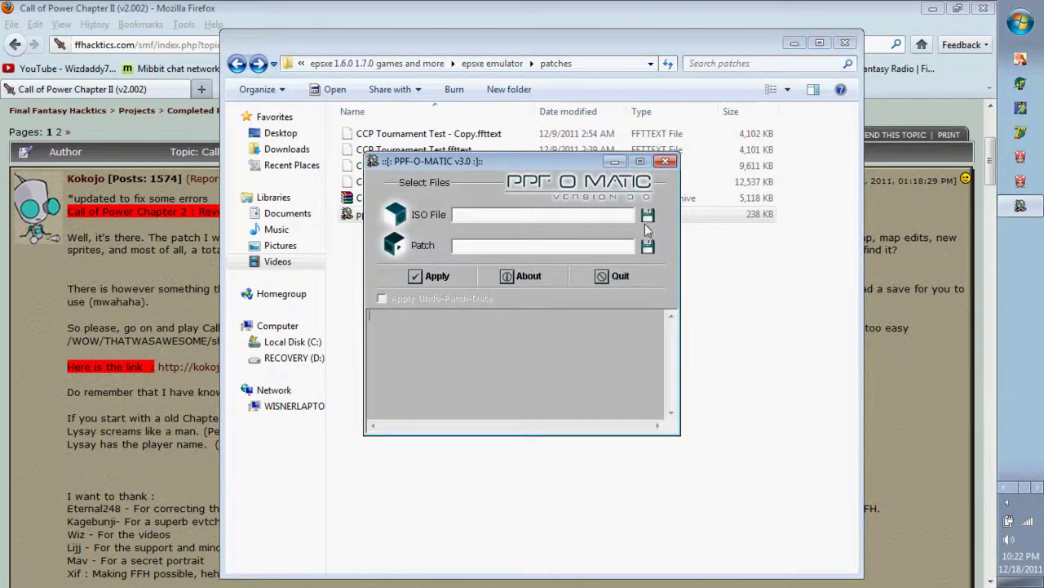
pyautogui.click(644, 220)
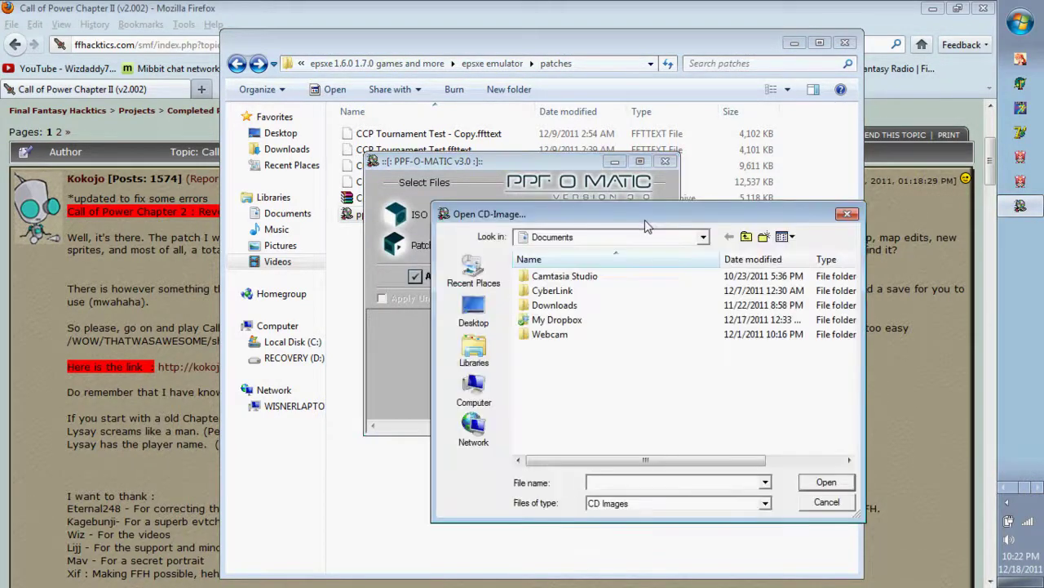
pyautogui.click(703, 237)
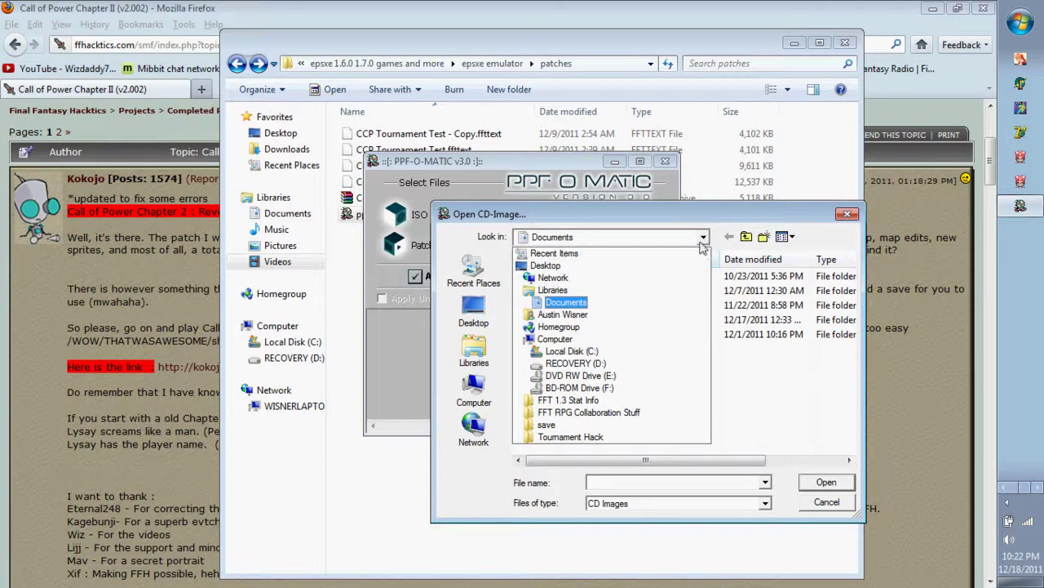
pyautogui.click(667, 317)
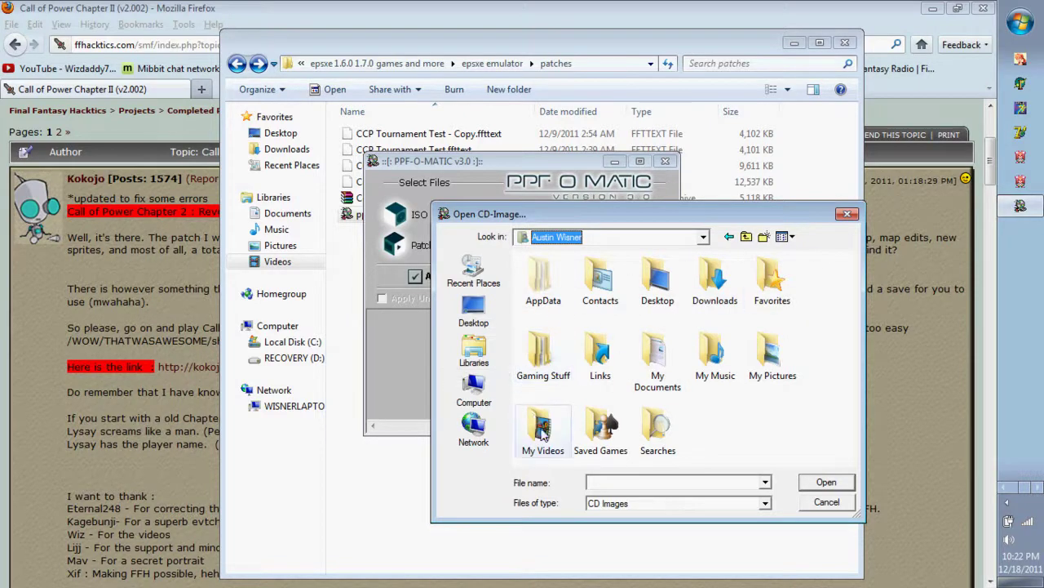
pyautogui.doubleClick(545, 367)
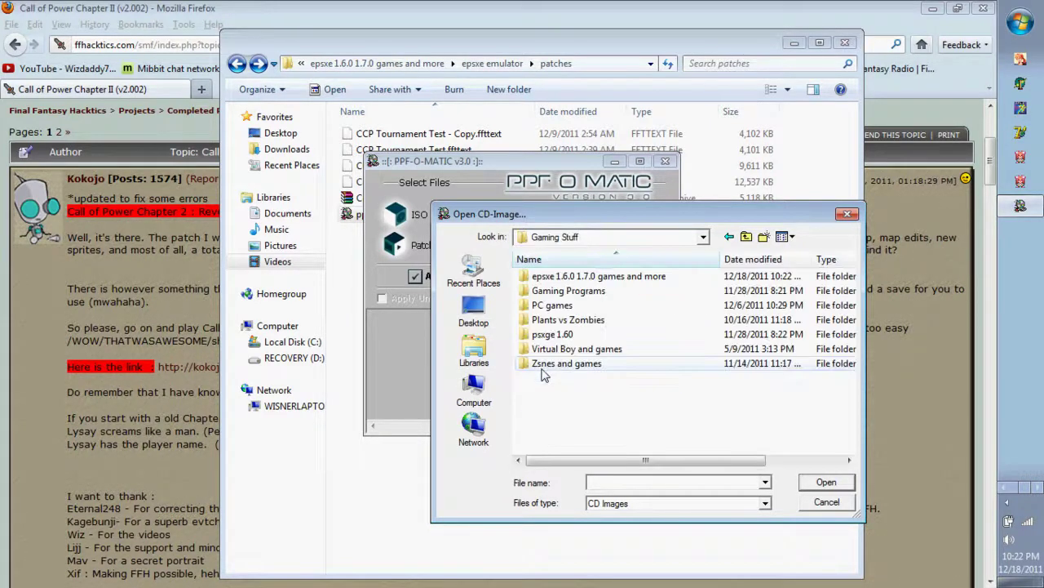
pyautogui.doubleClick(578, 278)
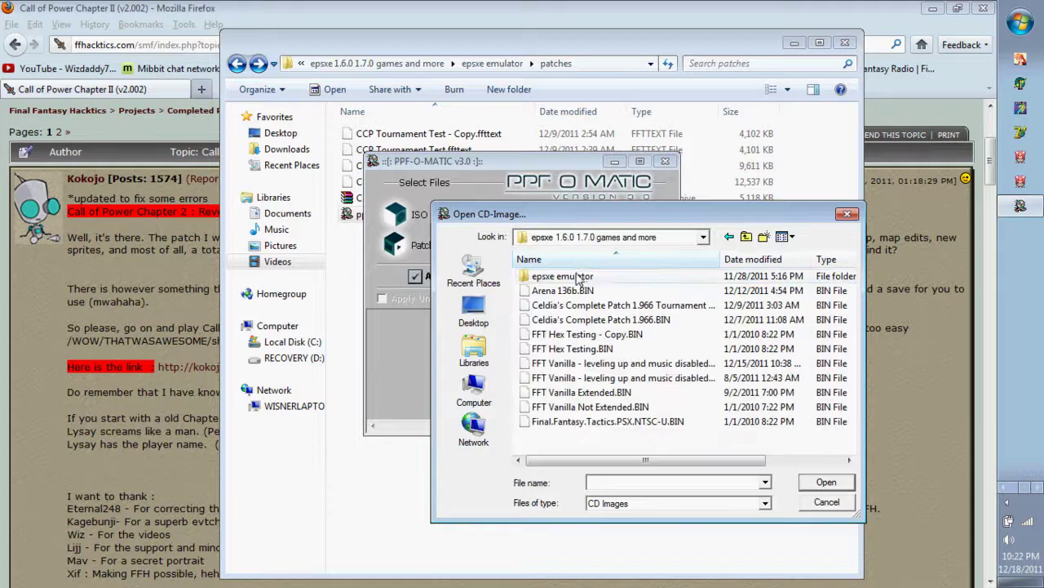
pyautogui.doubleClick(600, 423)
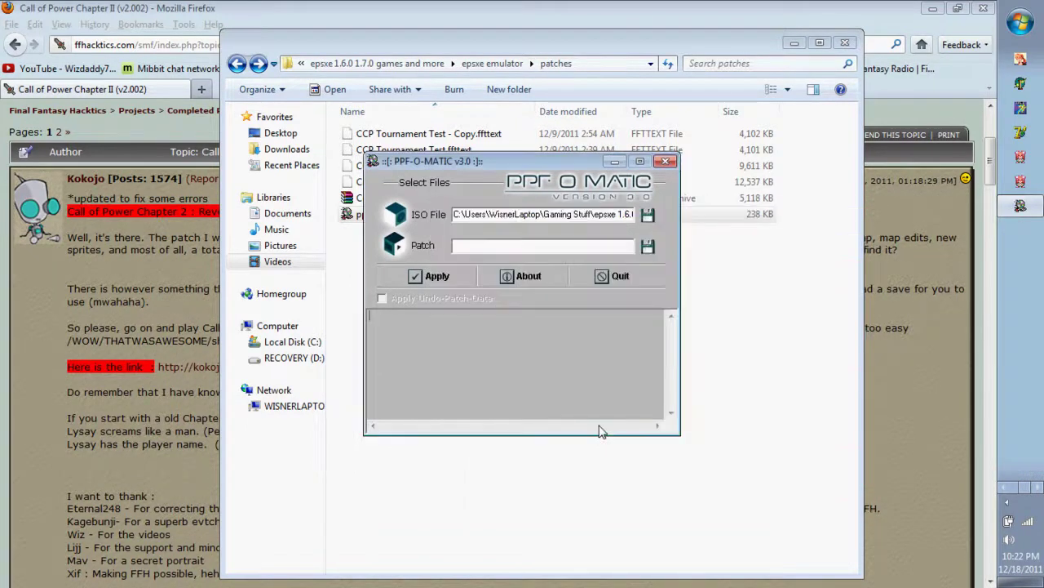
# Load CoP2003.ppf from the epsxe emulator's patches folder as the patch file.
pyautogui.click(646, 248)
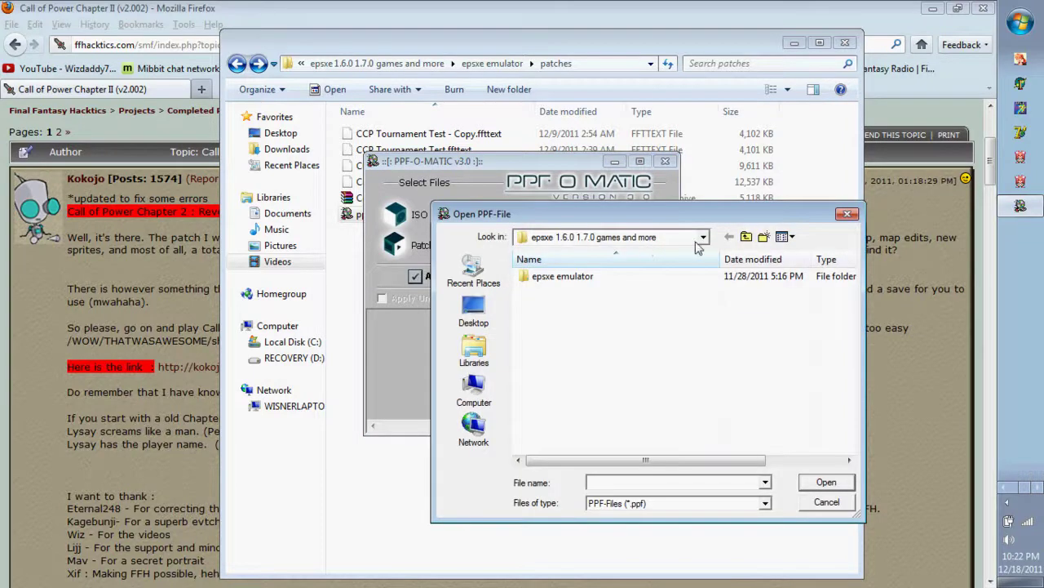
pyautogui.doubleClick(643, 282)
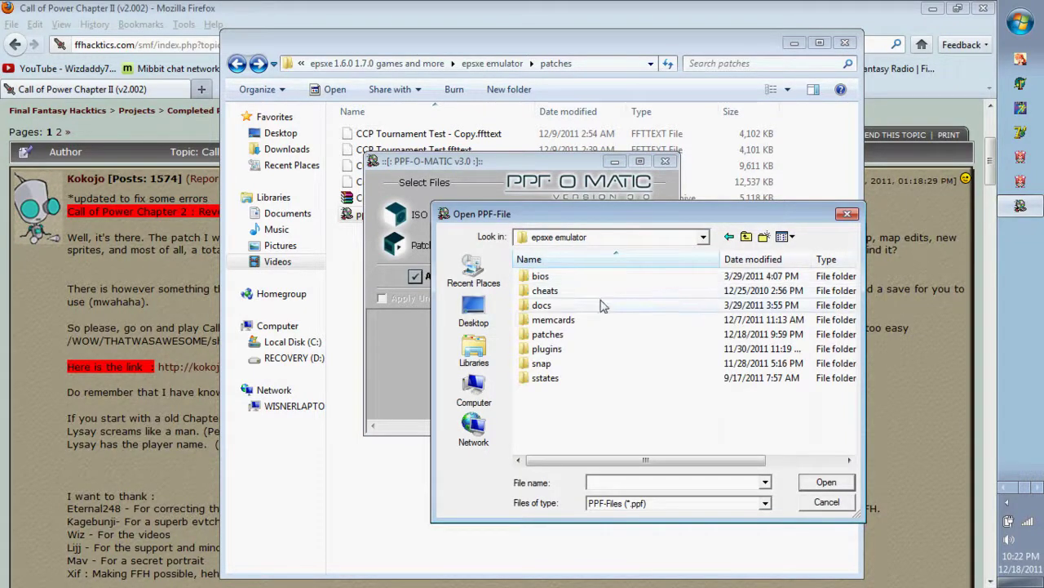
pyautogui.doubleClick(571, 336)
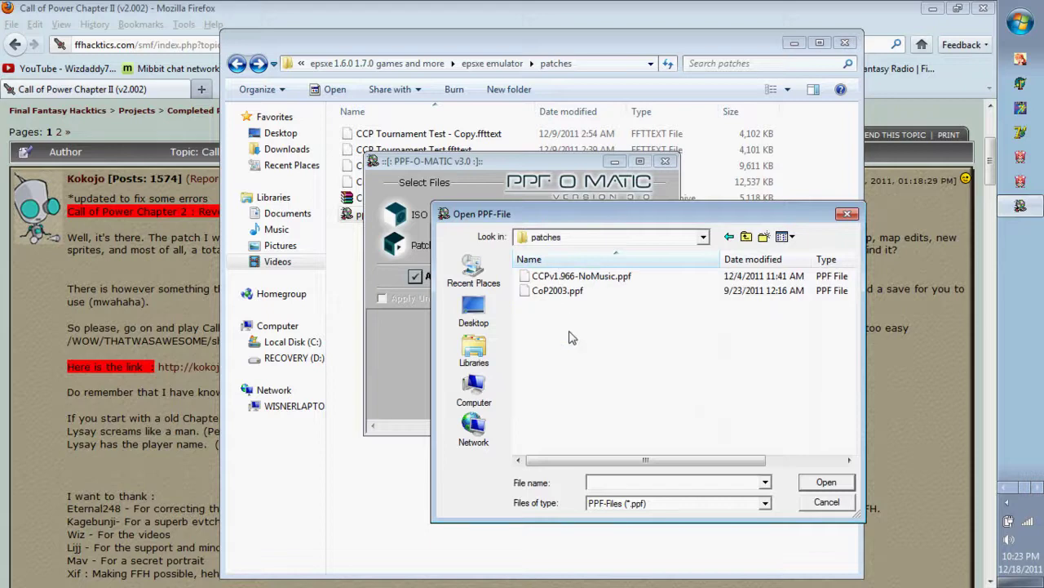
pyautogui.doubleClick(581, 291)
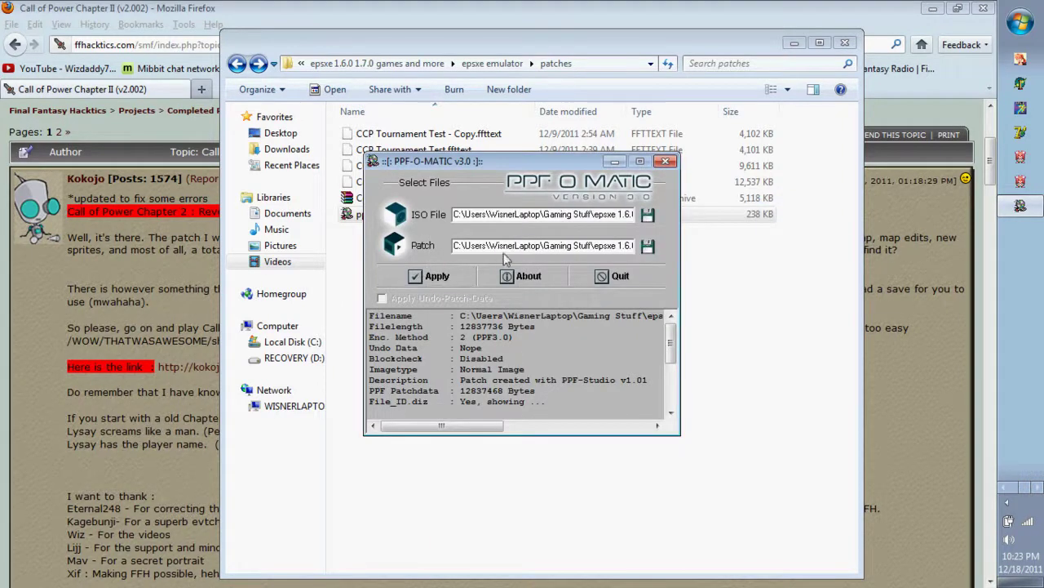
# Apply the loaded patch to the ISO and close PPF-O-MATIC.
pyautogui.click(440, 277)
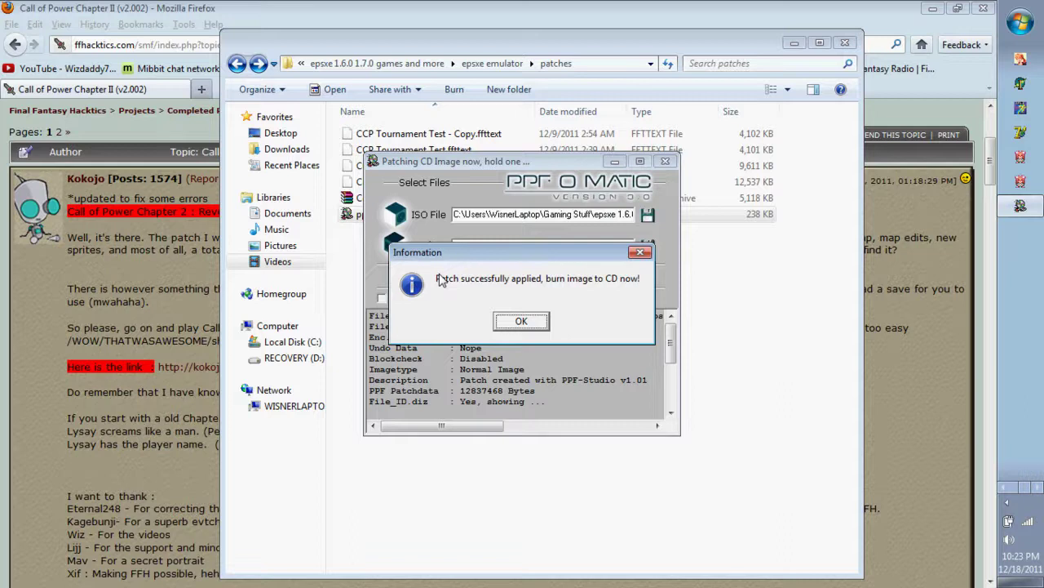
pyautogui.click(521, 321)
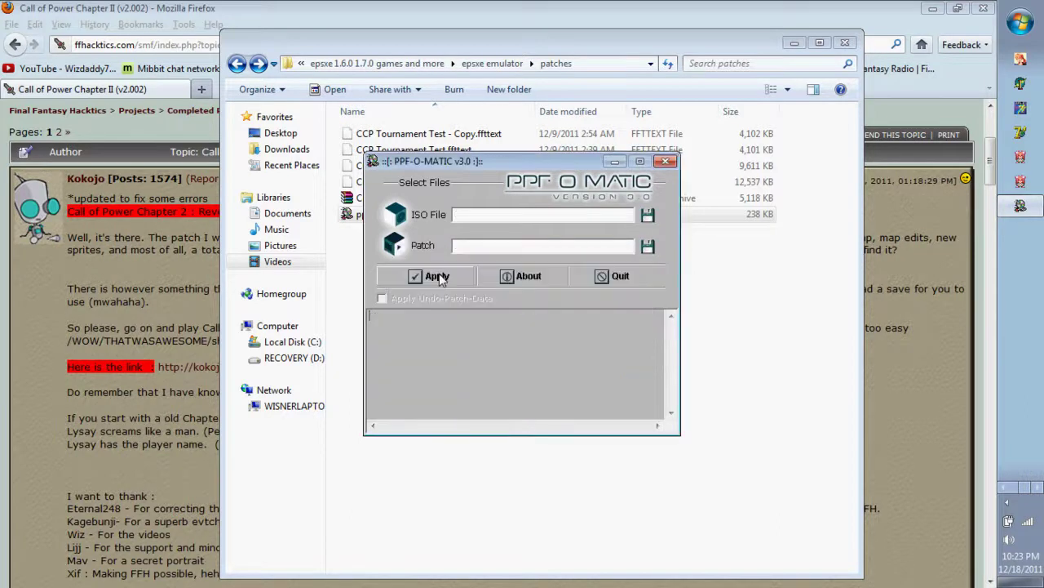
pyautogui.click(668, 161)
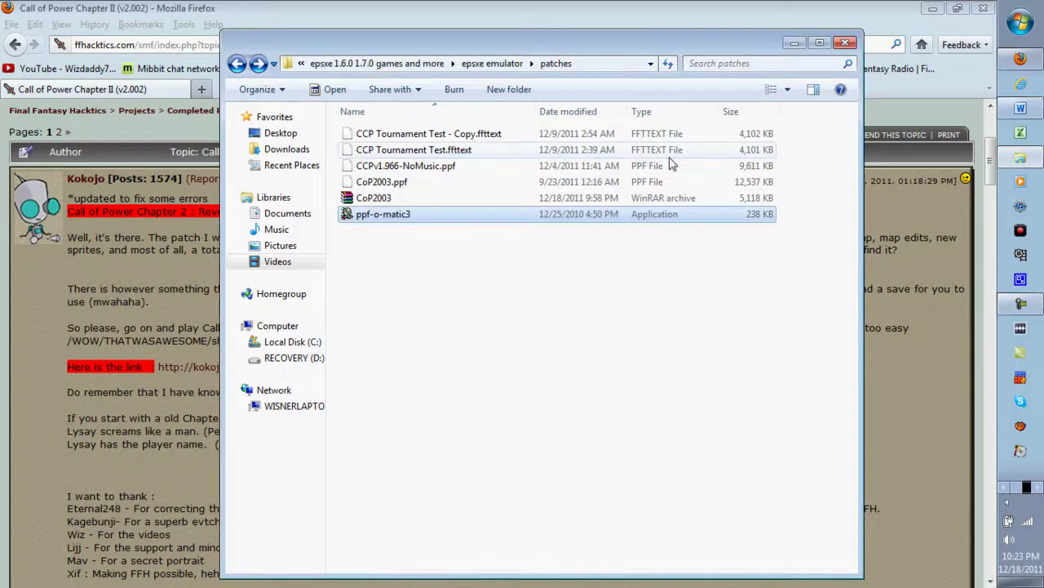
# Launch ePSXe 1.6 from the epsxe emulator folder and run the Final.Fantasy.Tactics.PSX.NTSC-U.BIN ISO.
pyautogui.click(357, 65)
pyautogui.doubleClick(400, 137)
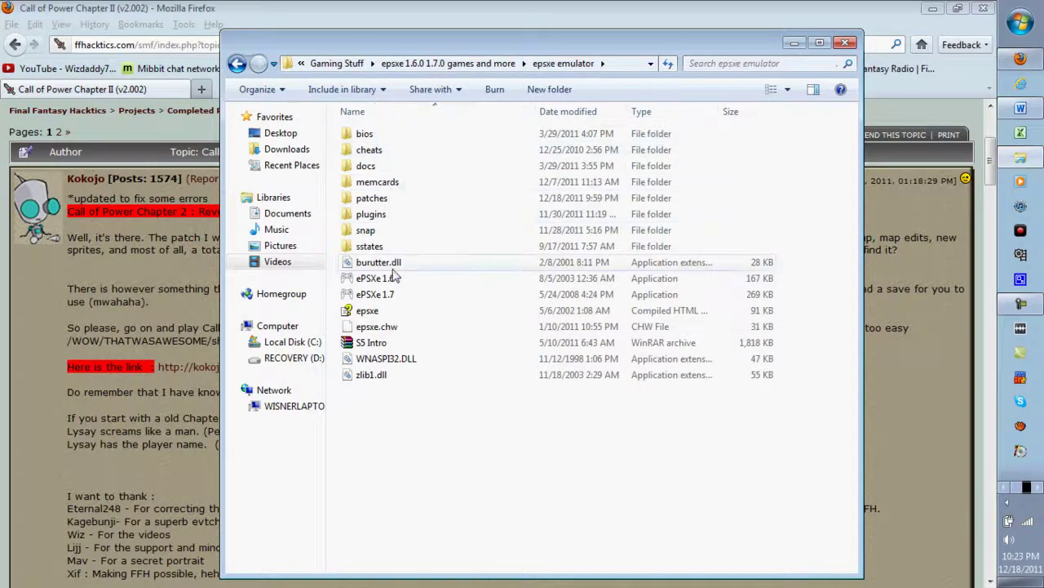
pyautogui.doubleClick(395, 278)
pyautogui.click(14, 27)
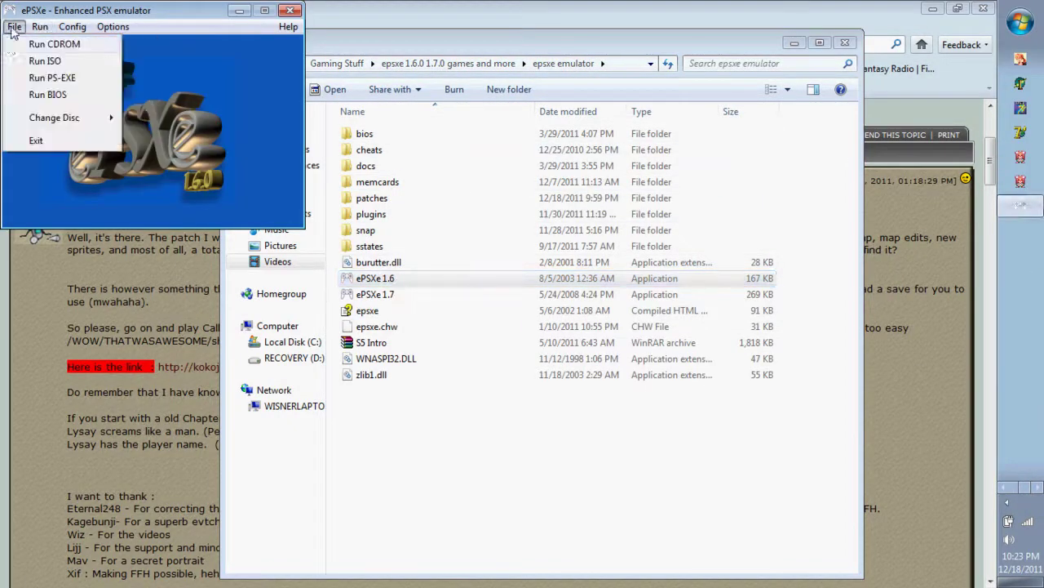
pyautogui.click(31, 70)
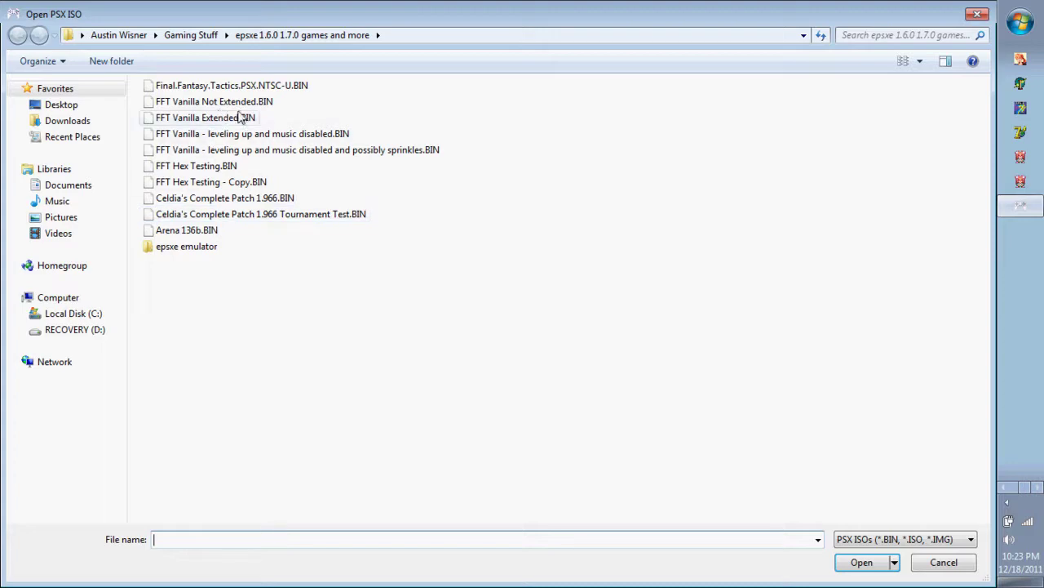
pyautogui.doubleClick(269, 85)
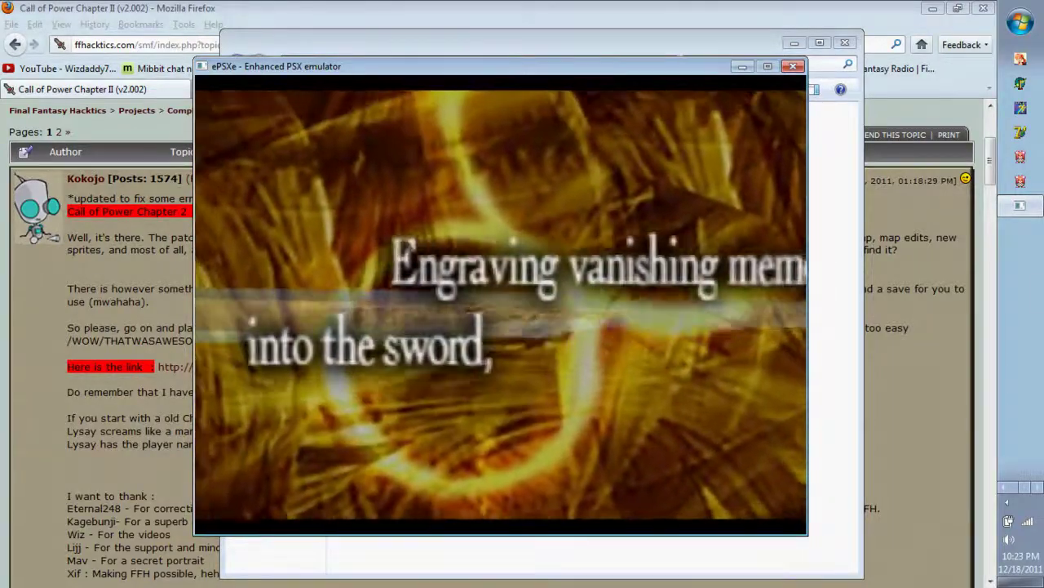
# Stop the running Final Fantasy Tactics game and exit the ePSXe emulator.
pyautogui.press('Escape')
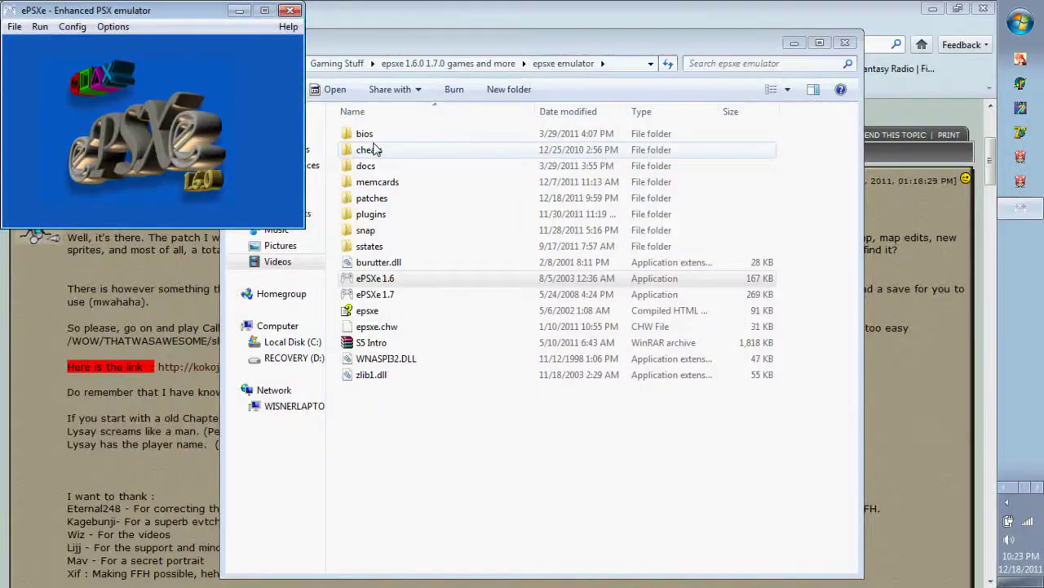
pyautogui.click(14, 27)
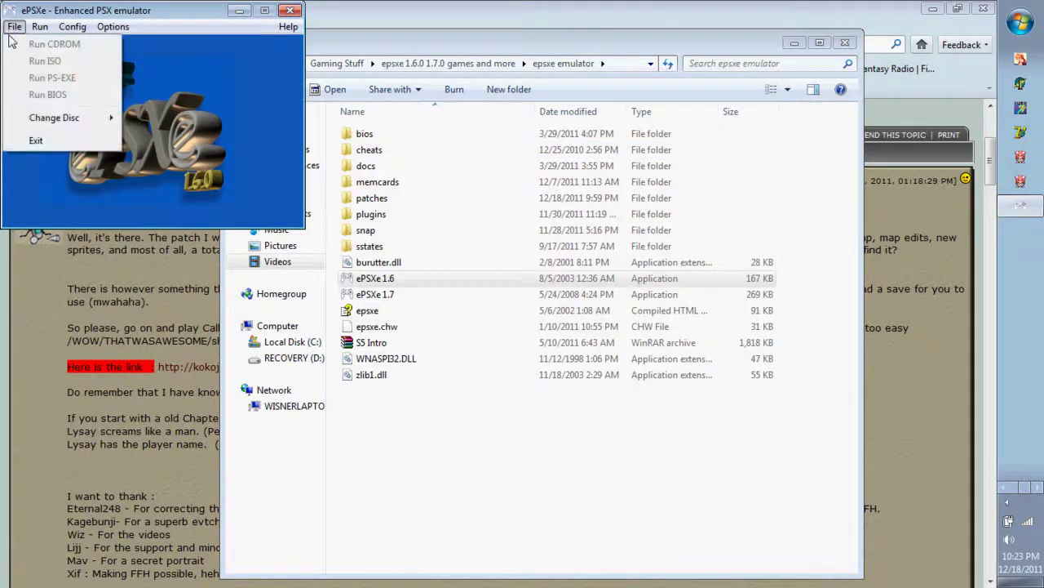
pyautogui.click(45, 147)
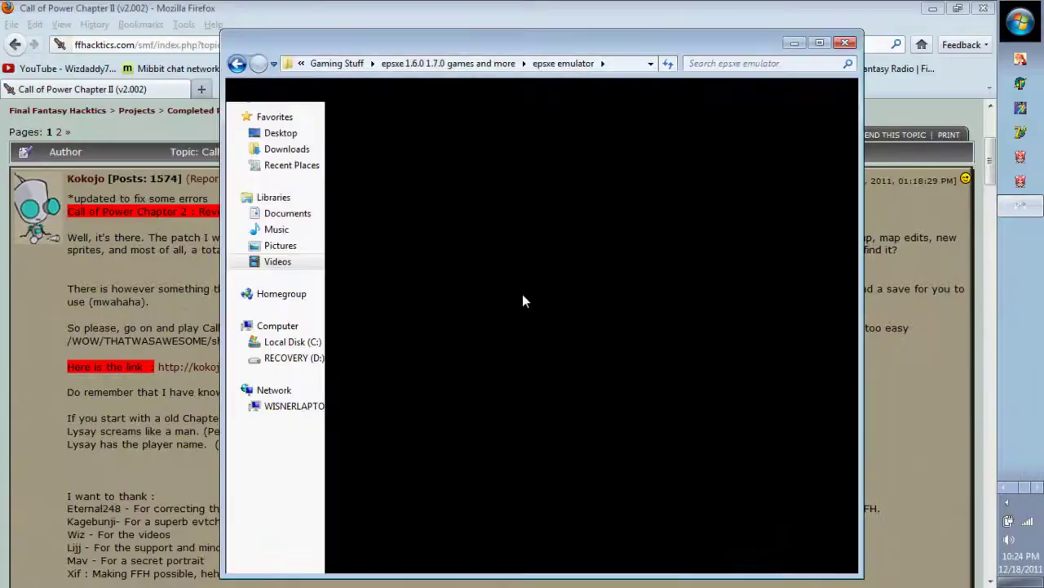
pyautogui.click(944, 343)
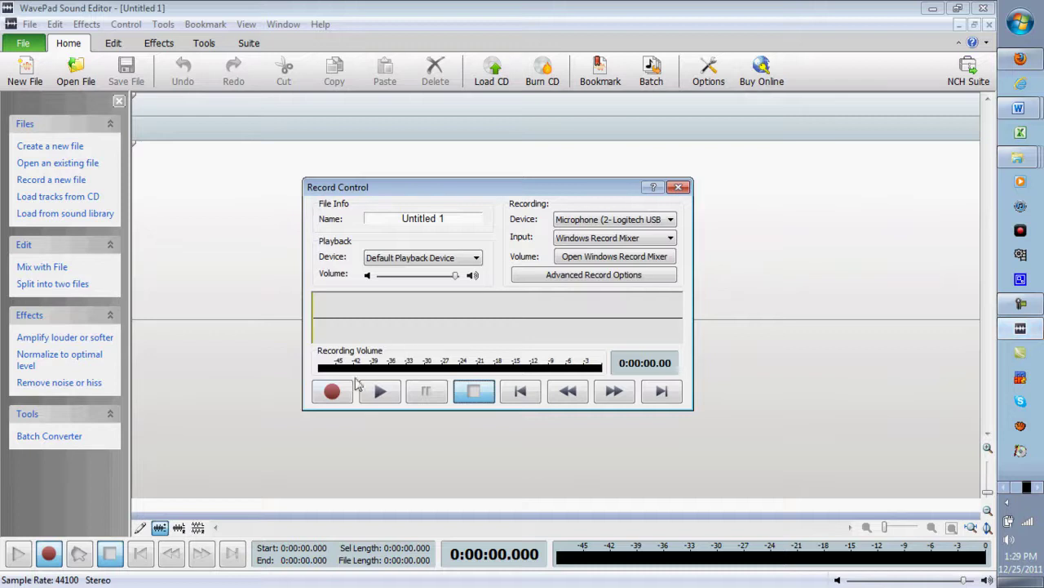
# Start an audio recording in WavePad's Record Control and switch to Shishi Sprite Manager.
pyautogui.click(337, 390)
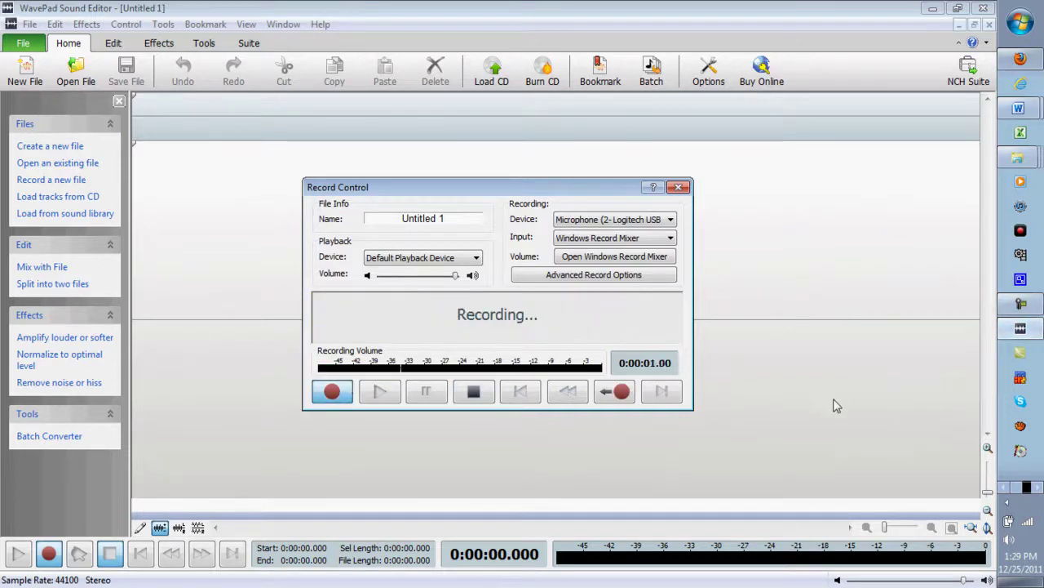
pyautogui.click(1026, 486)
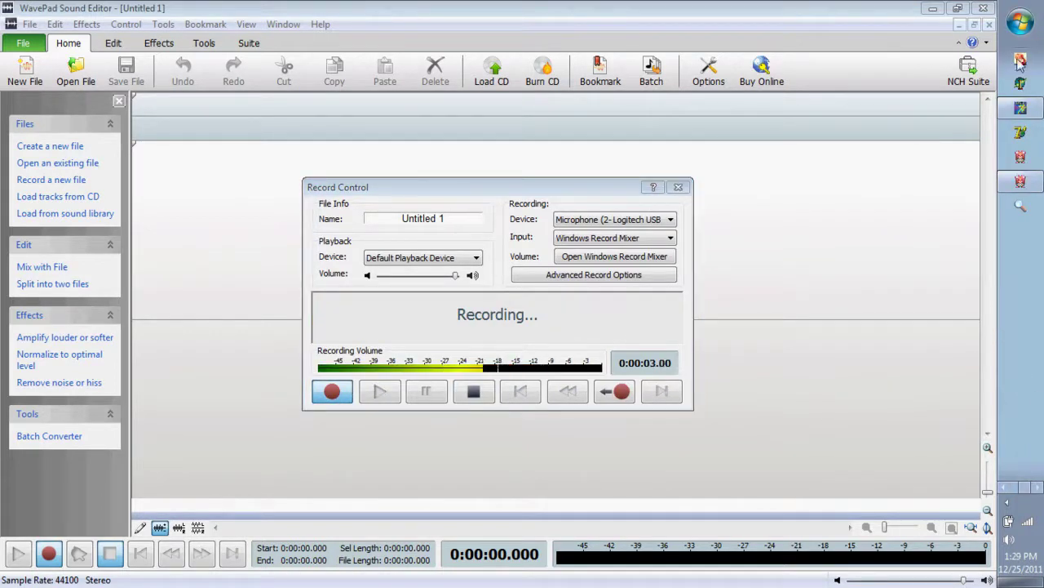
pyautogui.moveTo(1038, 110)
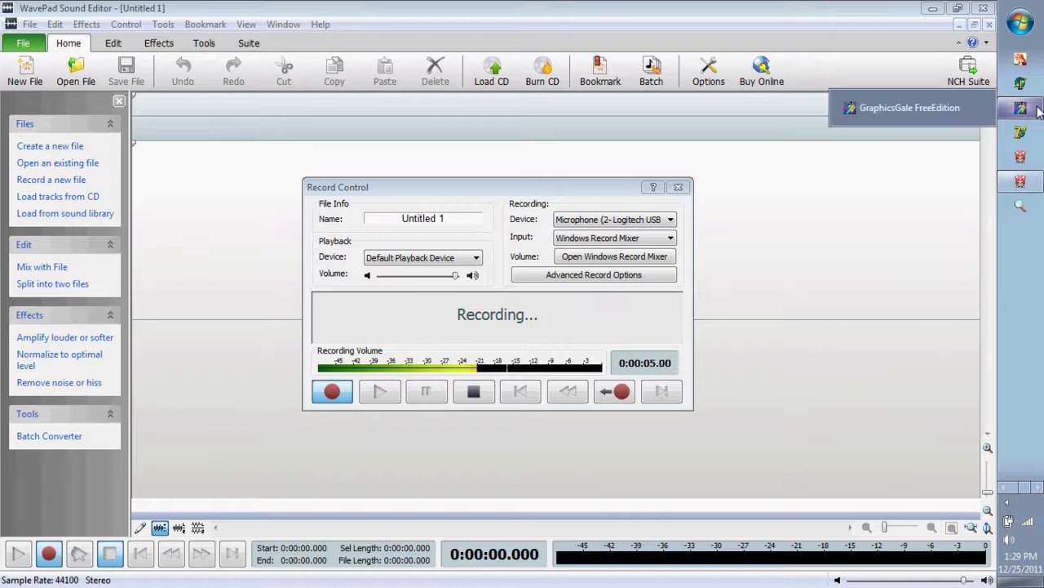
pyautogui.moveTo(1022, 182)
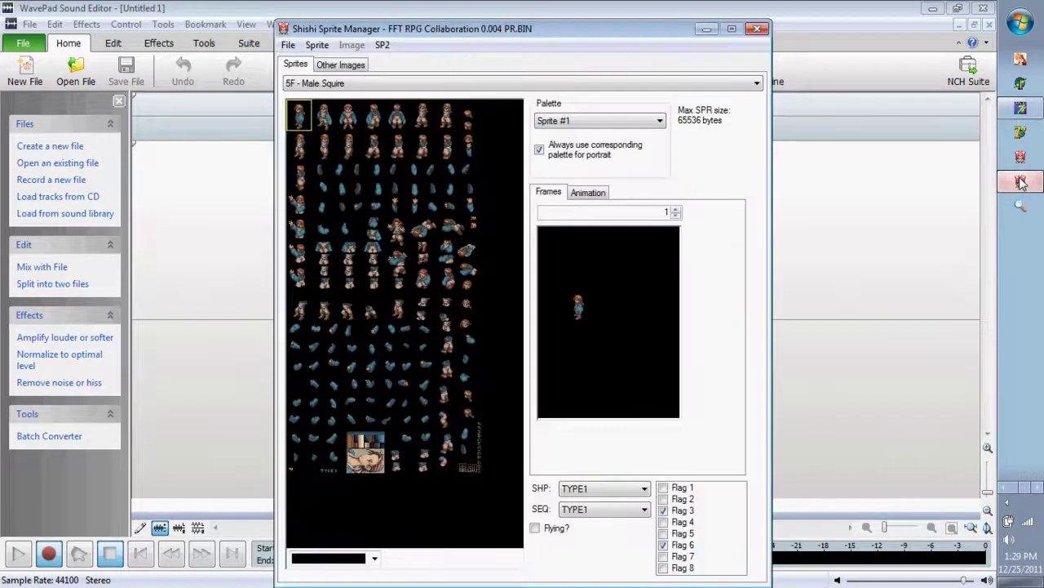
# Preview the 5F - Male Squire sheet with the palettes Sprite #2 through Sprite #7 and return to Sprite #1.
pyautogui.click(659, 122)
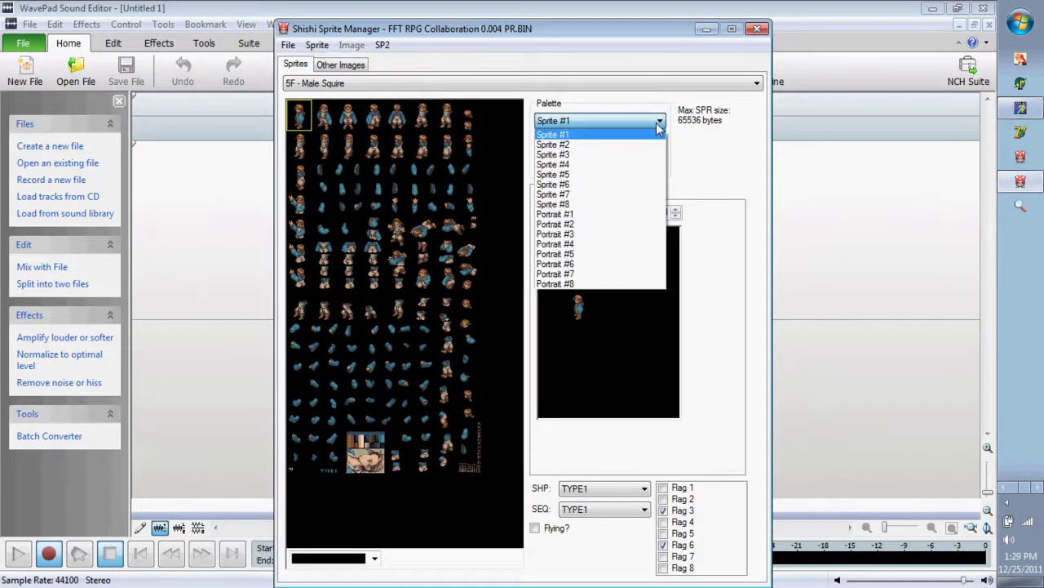
pyautogui.press('Down')
pyautogui.press('Return')
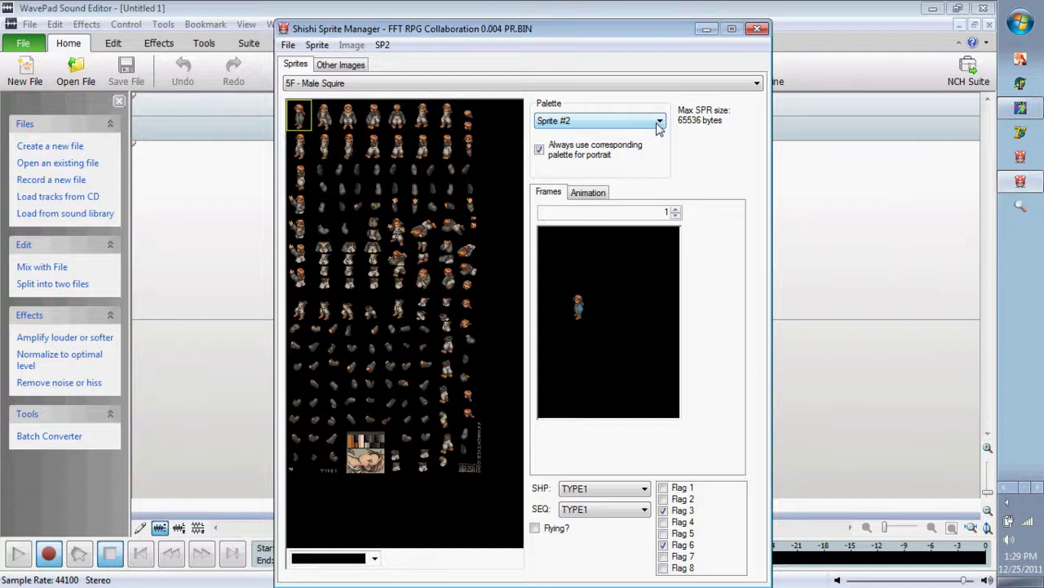
pyautogui.press('Down')
pyautogui.press('Down')
pyautogui.press('Down')
pyautogui.press('Down')
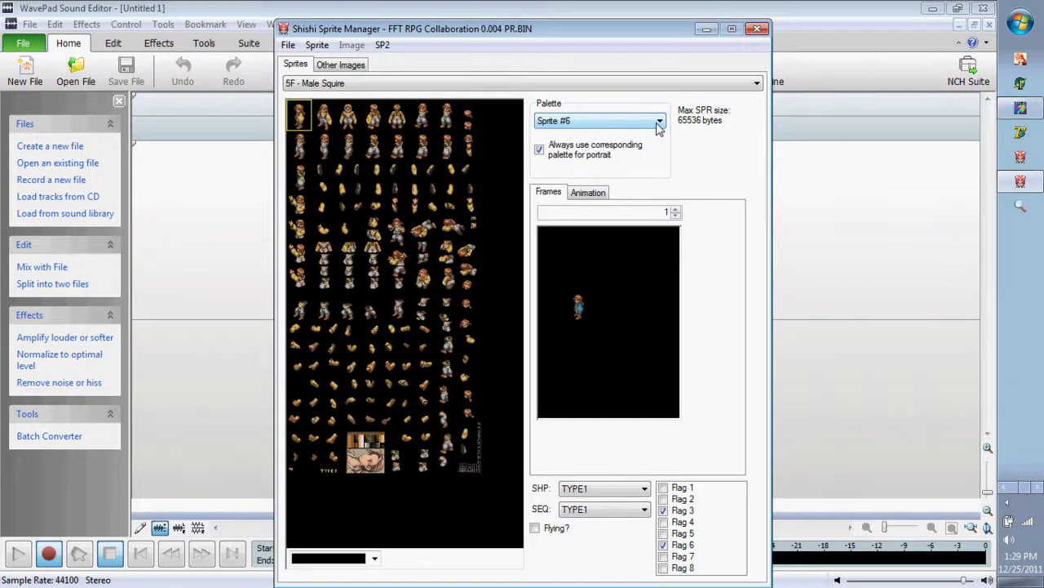
pyautogui.press('Down')
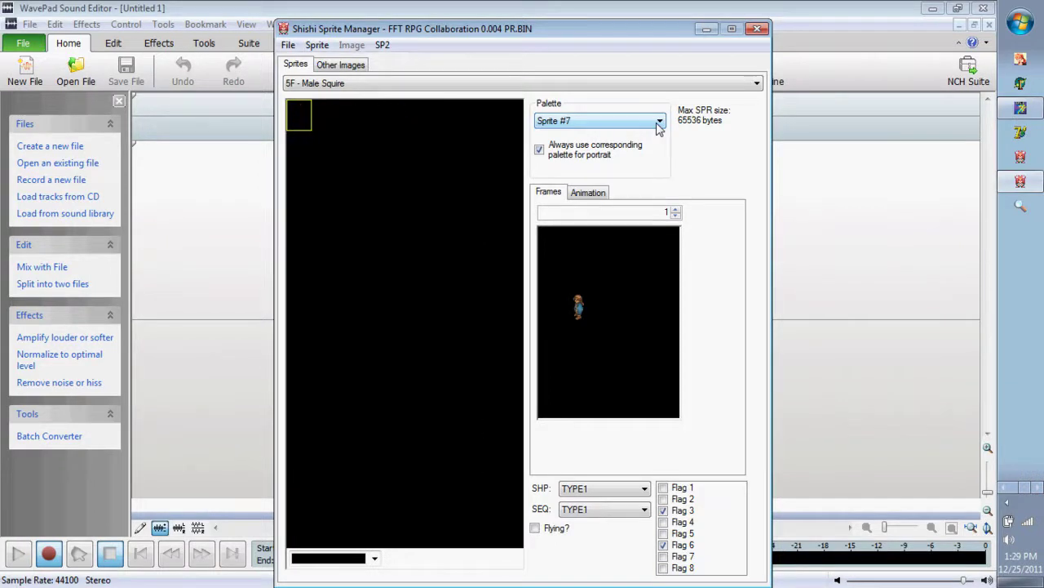
pyautogui.press('Up')
pyautogui.press('Up')
pyautogui.press('Up')
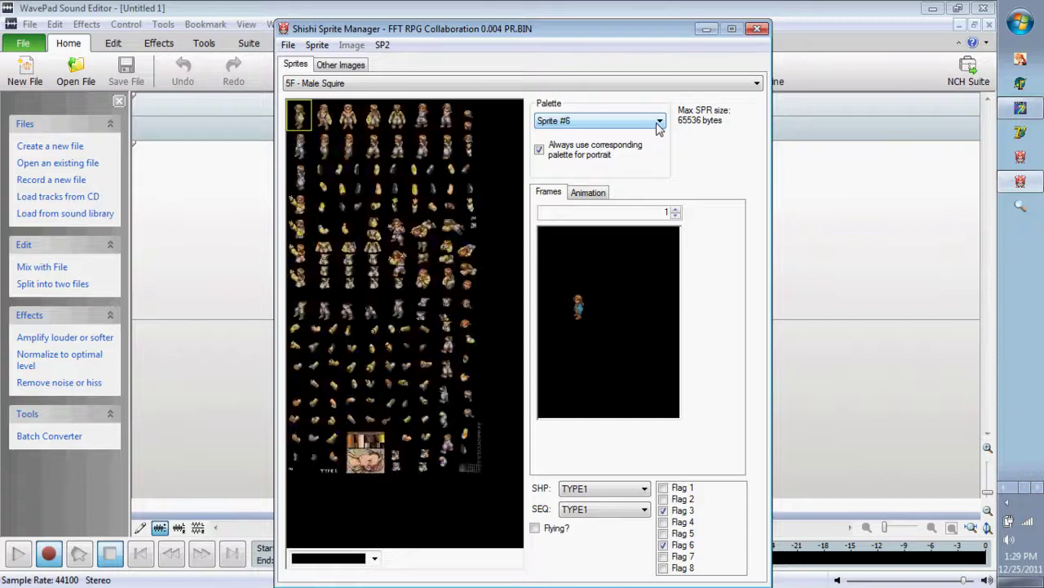
pyautogui.press('Up')
pyautogui.press('Up')
pyautogui.press('Up')
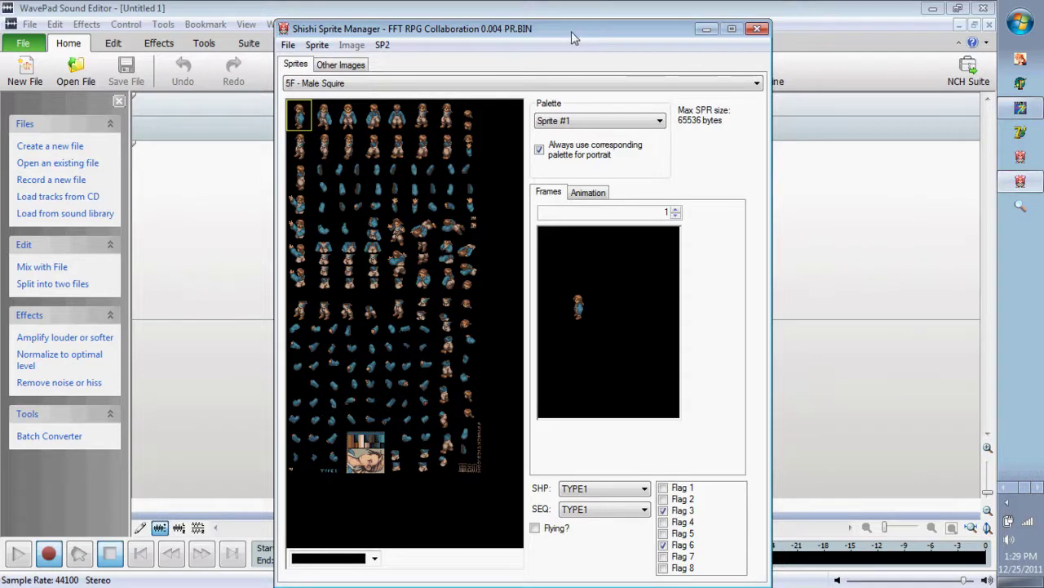
pyautogui.moveTo(571, 31); pyautogui.dragTo(630, 72)
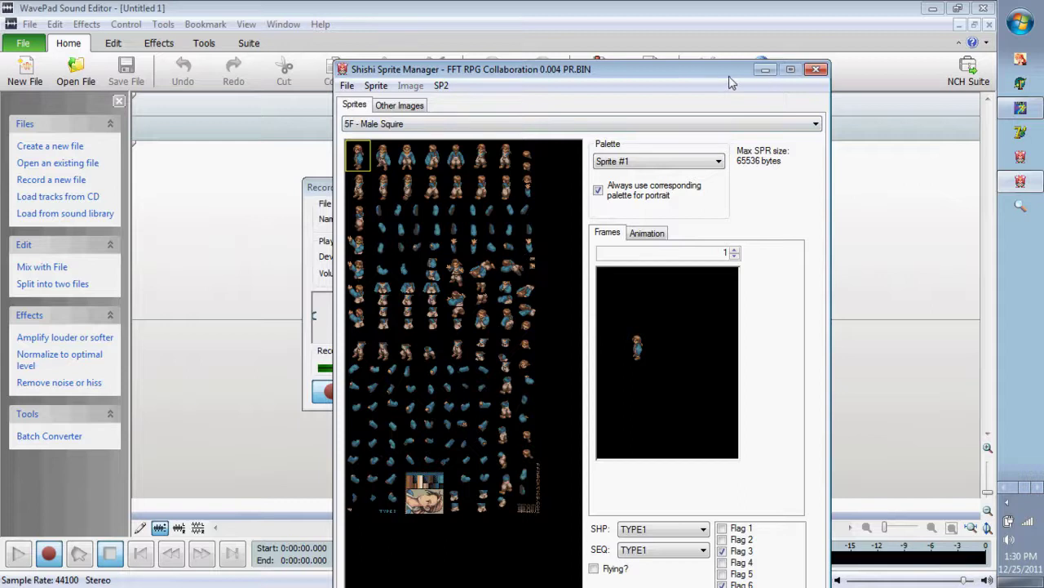
pyautogui.moveTo(711, 75); pyautogui.dragTo(717, 19)
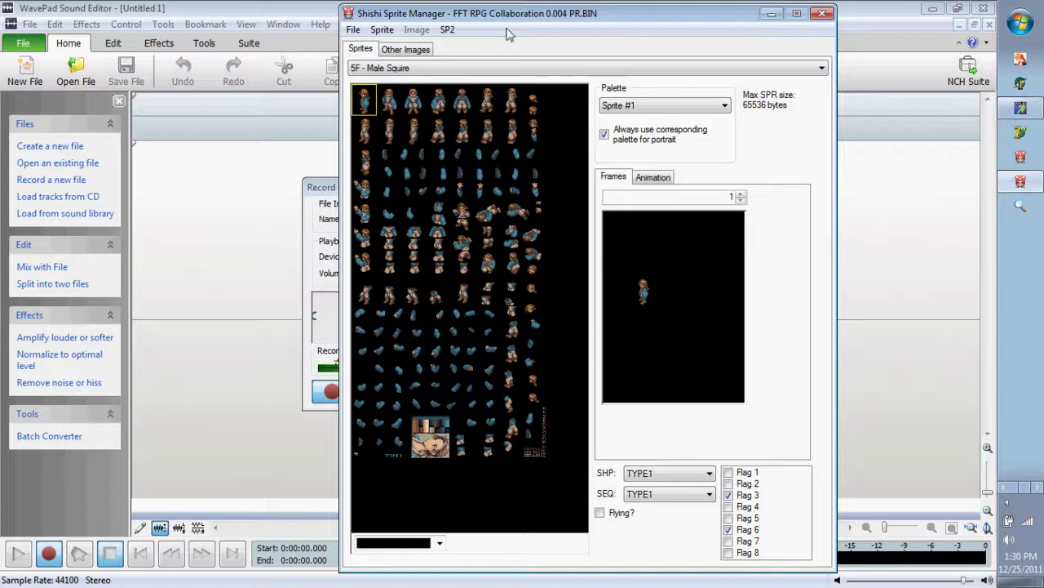
pyautogui.moveTo(493, 13); pyautogui.dragTo(475, 28)
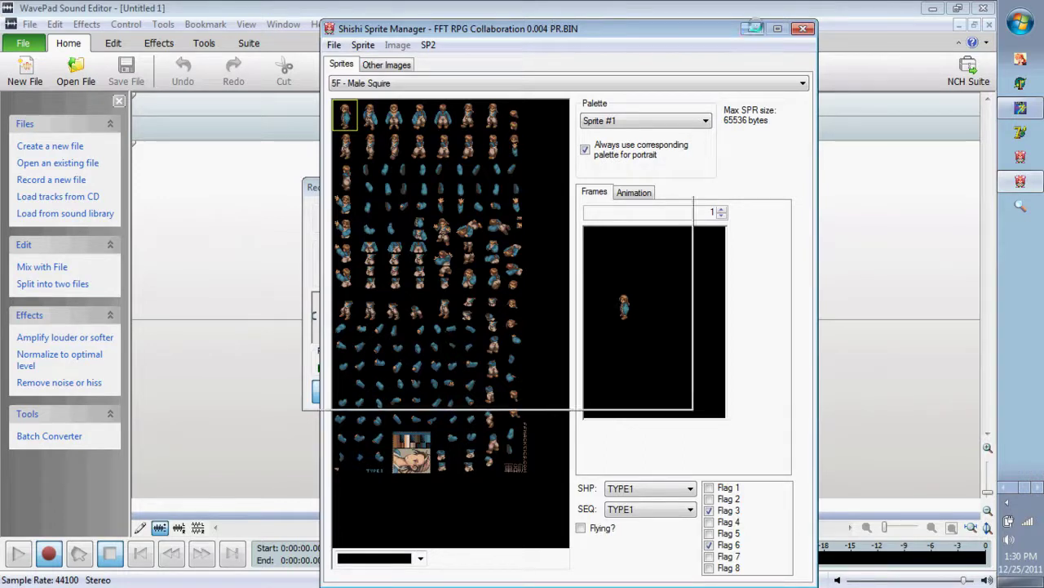
# Minimize Shishi Sprite Manager, switch to GraphicsGale, and rearrange the Male Apprentice.bmp and Palette windows.
pyautogui.click(757, 30)
pyautogui.click(1028, 493)
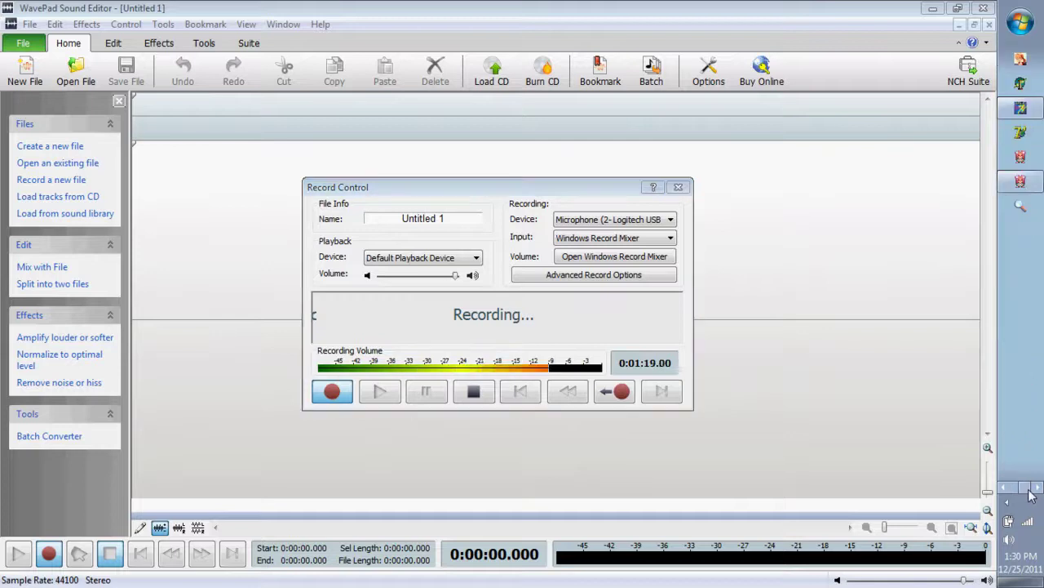
pyautogui.click(1019, 111)
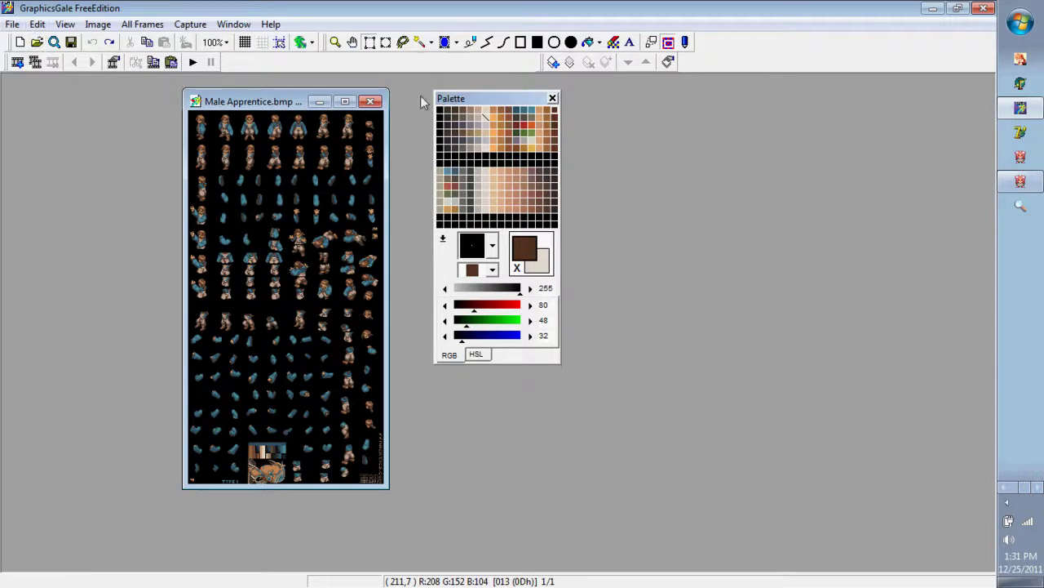
pyautogui.moveTo(264, 107); pyautogui.dragTo(205, 119)
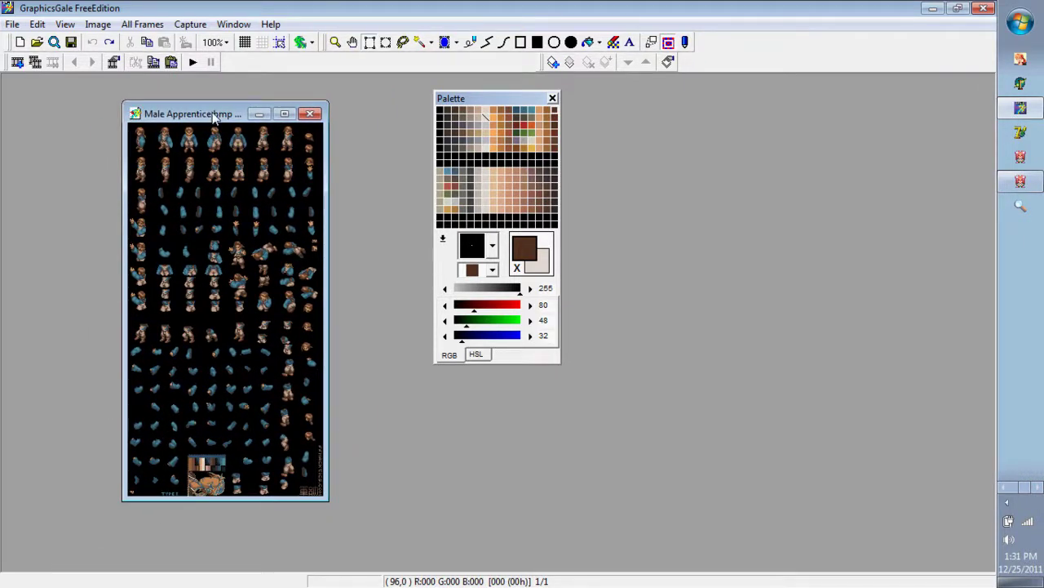
pyautogui.click(443, 239)
pyautogui.click(489, 258)
pyautogui.moveTo(483, 98)
pyautogui.mouseDown()
pyautogui.moveTo(498, 98)
pyautogui.moveTo(478, 106)
pyautogui.mouseUp()
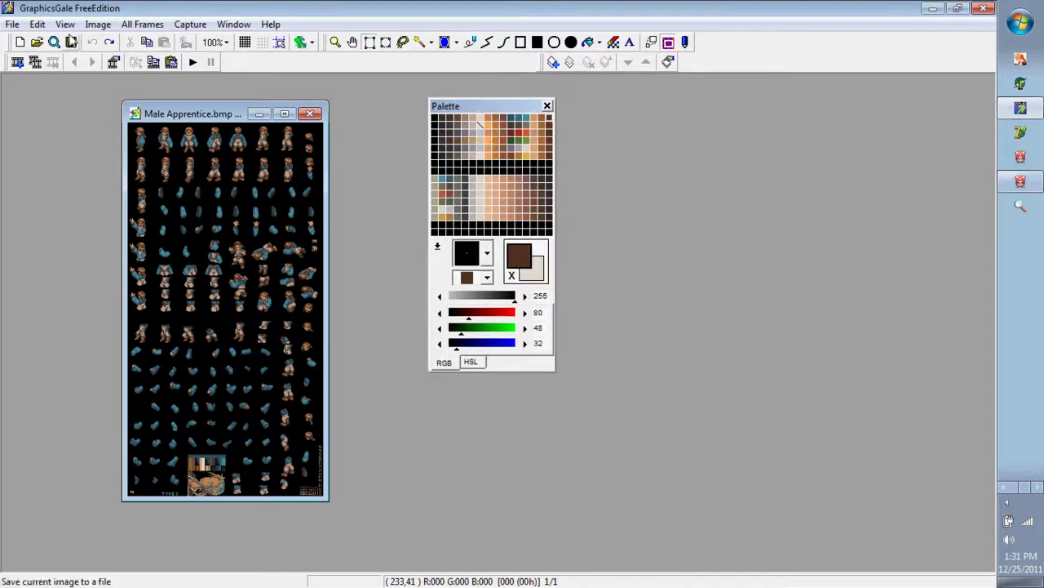
# Check the display option for the Palette window and pick the dark grey colour at palette index 17.
pyautogui.click(65, 23)
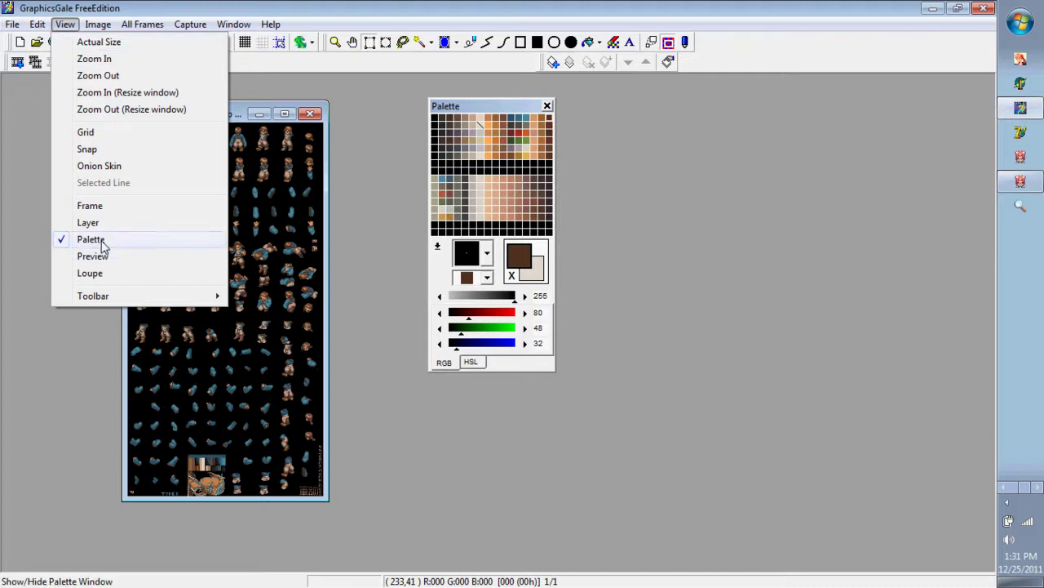
pyautogui.click(64, 24)
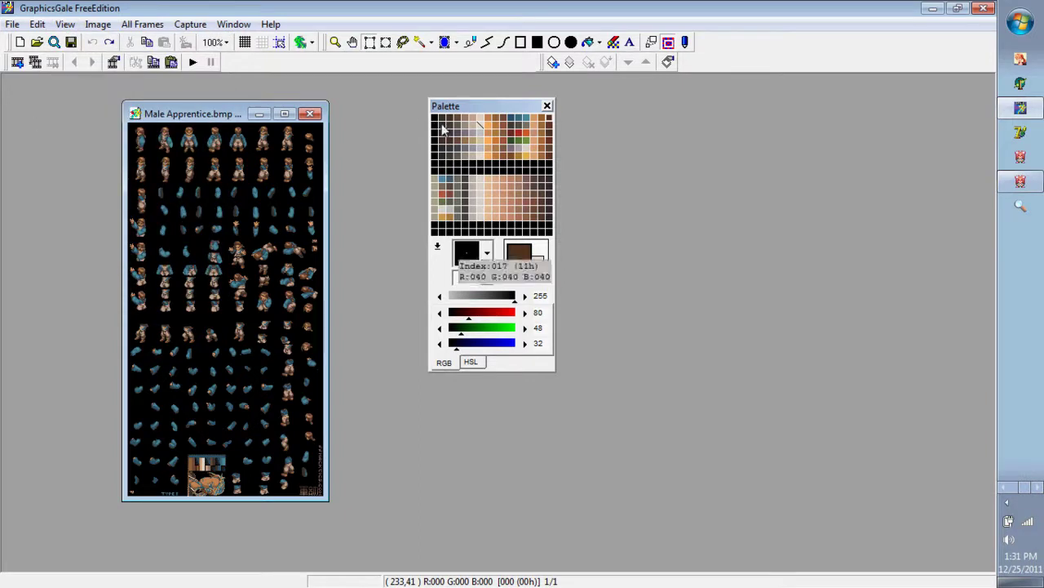
pyautogui.click(440, 125)
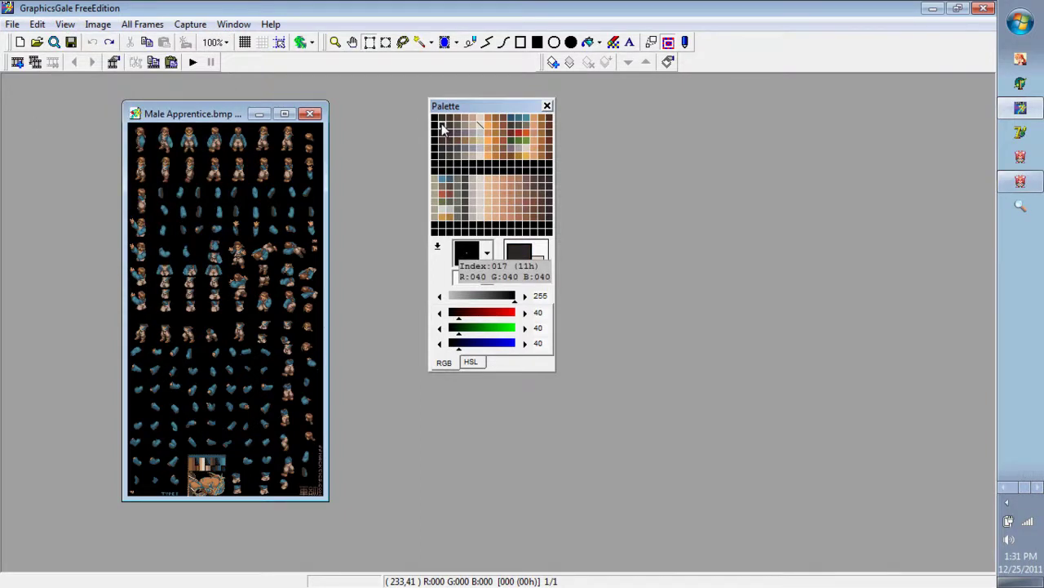
# Open a file from the Generic Sprites for FFT RPG Collaboration folder for palette loading and disable Match pixels with colors.
pyautogui.click(438, 246)
pyautogui.click(480, 324)
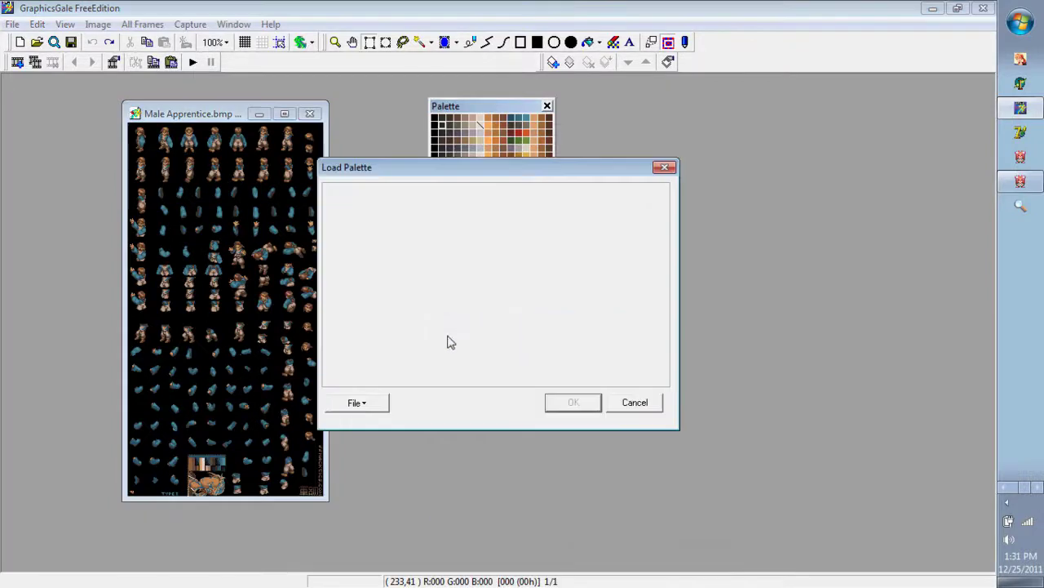
pyautogui.click(359, 403)
pyautogui.click(371, 423)
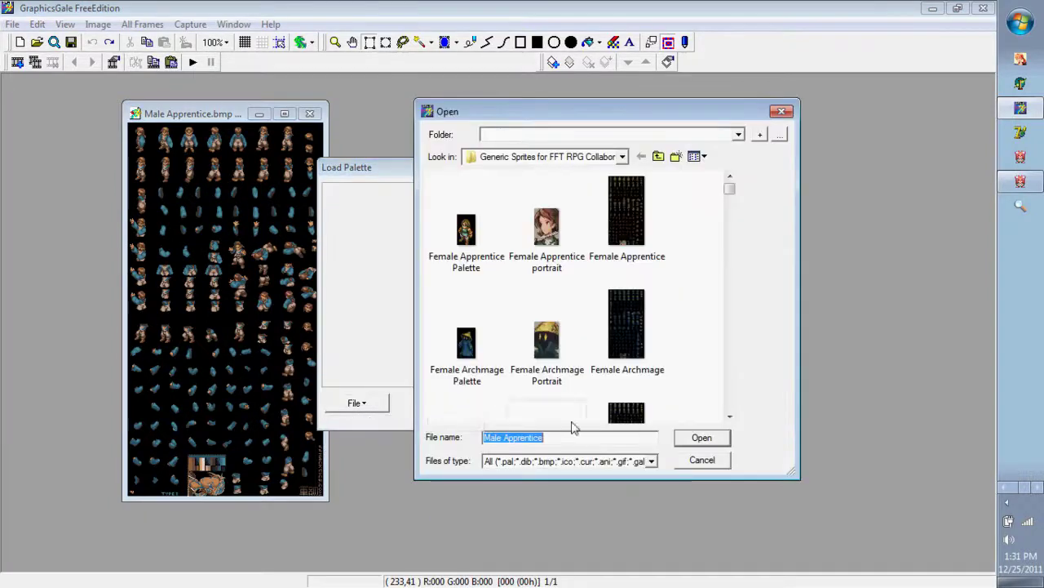
pyautogui.doubleClick(559, 387)
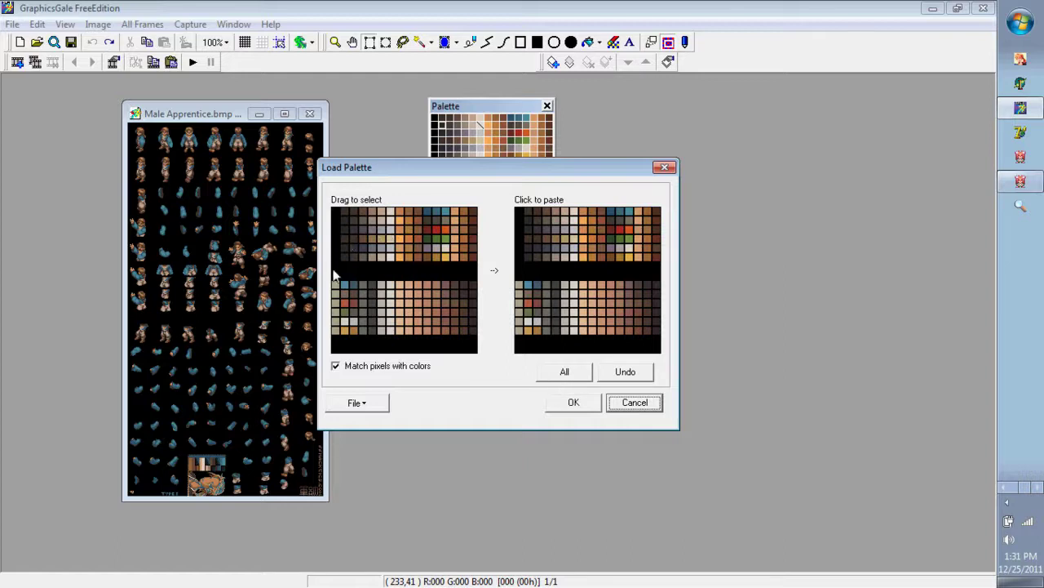
pyautogui.click(336, 366)
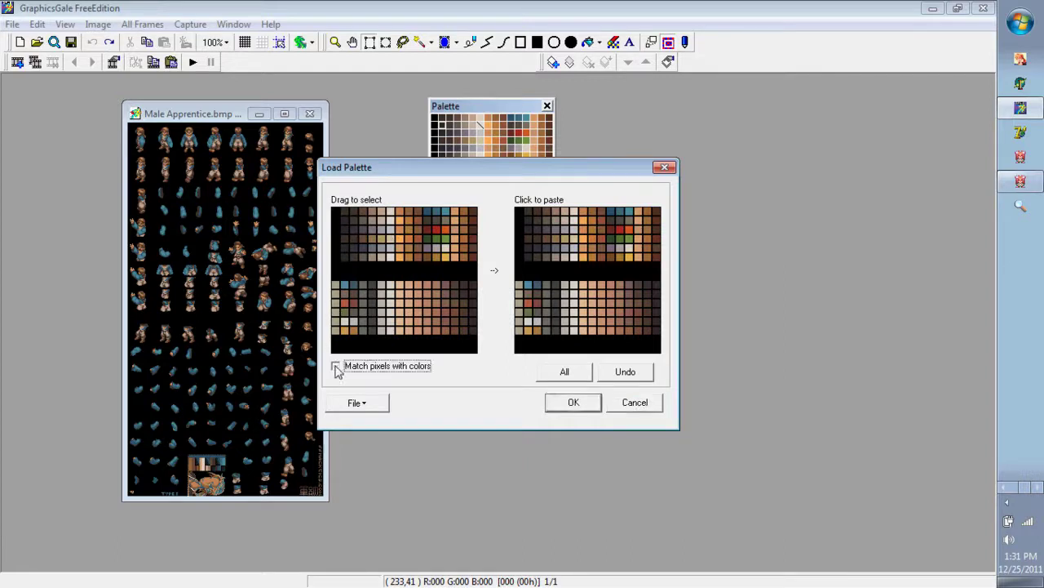
# Mark the sprite palette rows in the upper half of the source palette and the portrait palette rows in its lower half.
pyautogui.click(335, 214)
pyautogui.moveTo(335, 215); pyautogui.dragTo(338, 279)
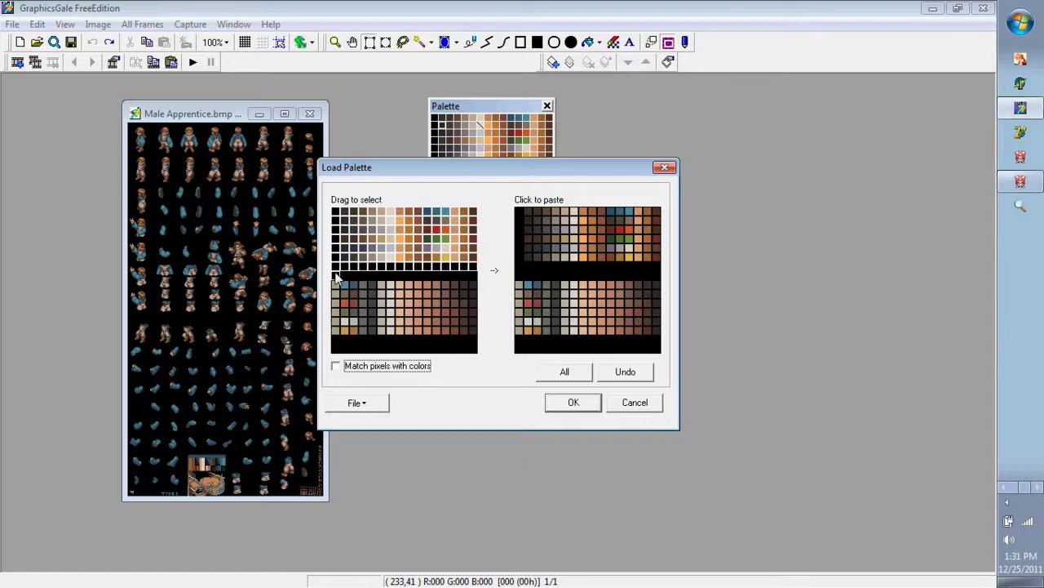
pyautogui.click(337, 282)
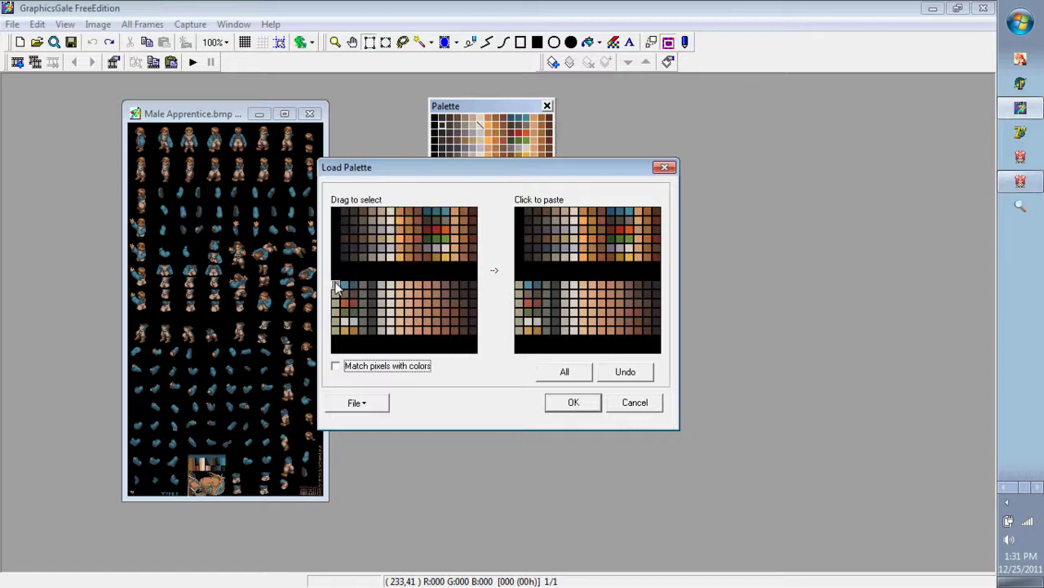
pyautogui.moveTo(337, 292); pyautogui.dragTo(339, 352)
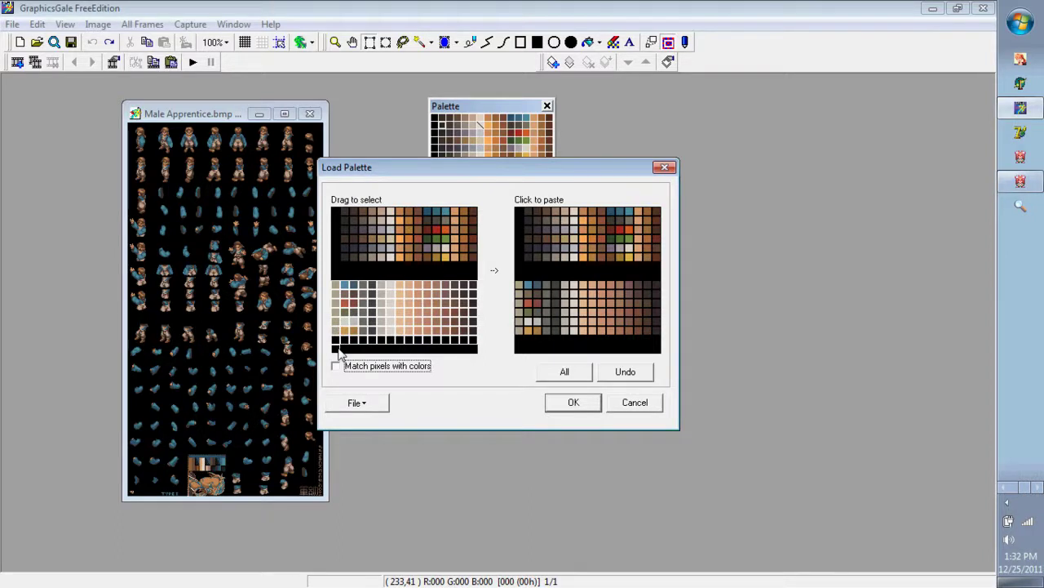
pyautogui.click(340, 353)
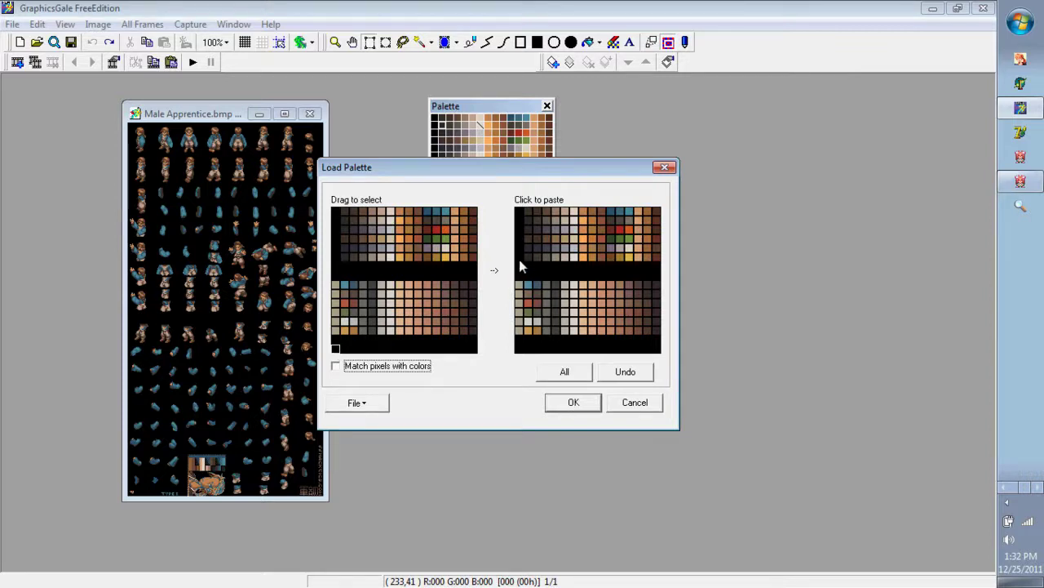
pyautogui.click(522, 268)
pyautogui.moveTo(337, 214); pyautogui.dragTo(338, 280)
pyautogui.click(336, 260)
pyautogui.click(339, 280)
pyautogui.click(336, 367)
pyautogui.click(336, 366)
pyautogui.click(336, 228)
pyautogui.click(335, 269)
# Copy the third sprite palette row into the empty seventh sprite row and apply the palette.
pyautogui.moveTo(339, 233); pyautogui.dragTo(479, 238)
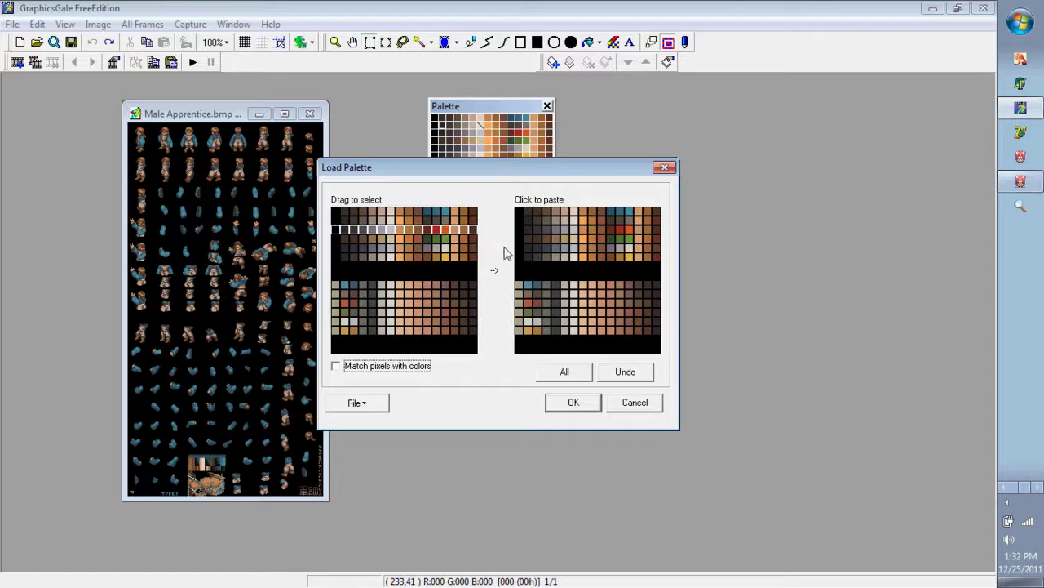
pyautogui.click(521, 267)
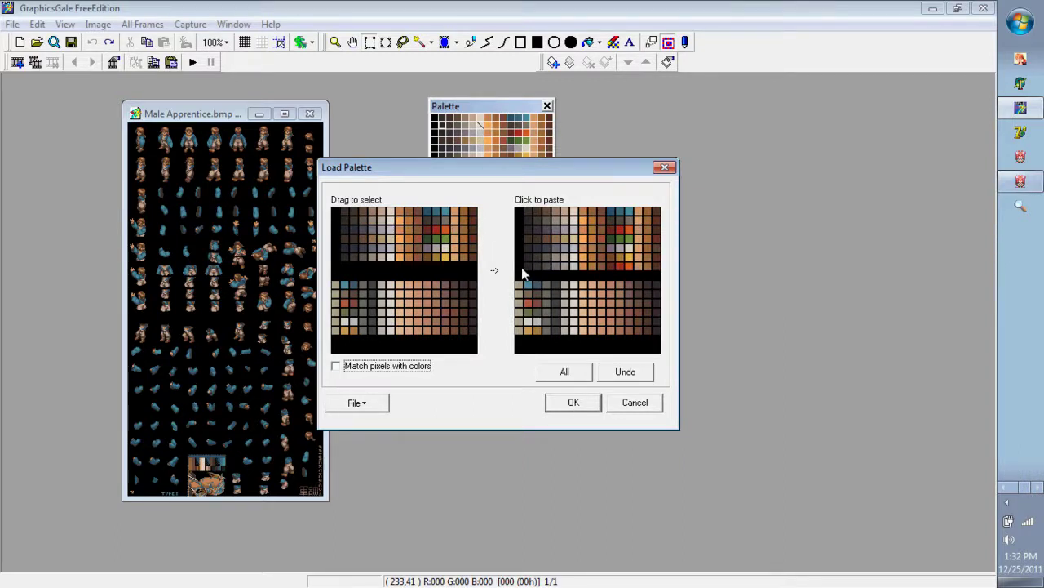
pyautogui.click(558, 401)
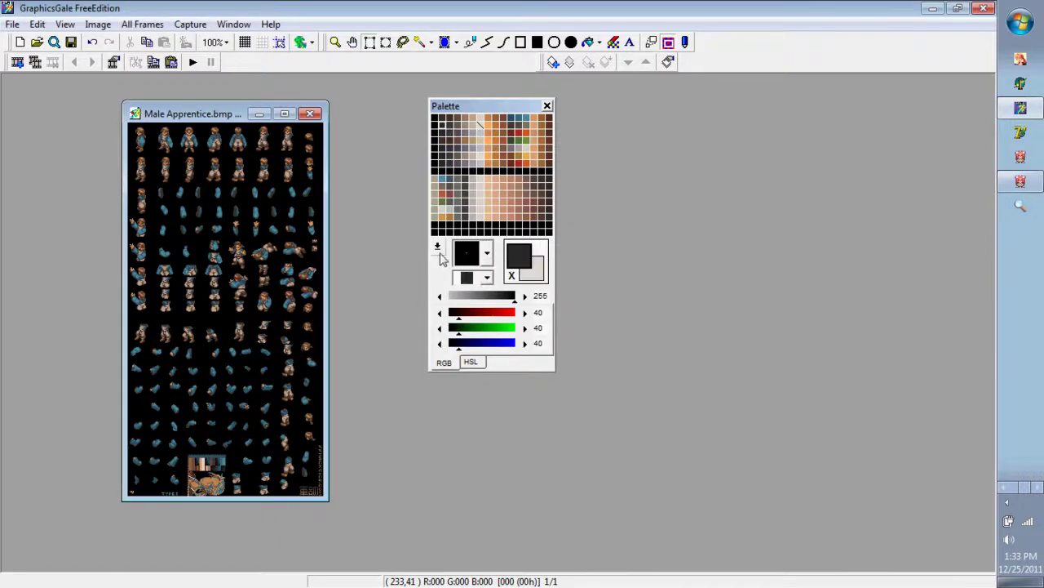
# Load the Male Apprentice palette again and copy its third portrait row into the empty seventh portrait row.
pyautogui.rightClick(439, 260)
pyautogui.click(470, 330)
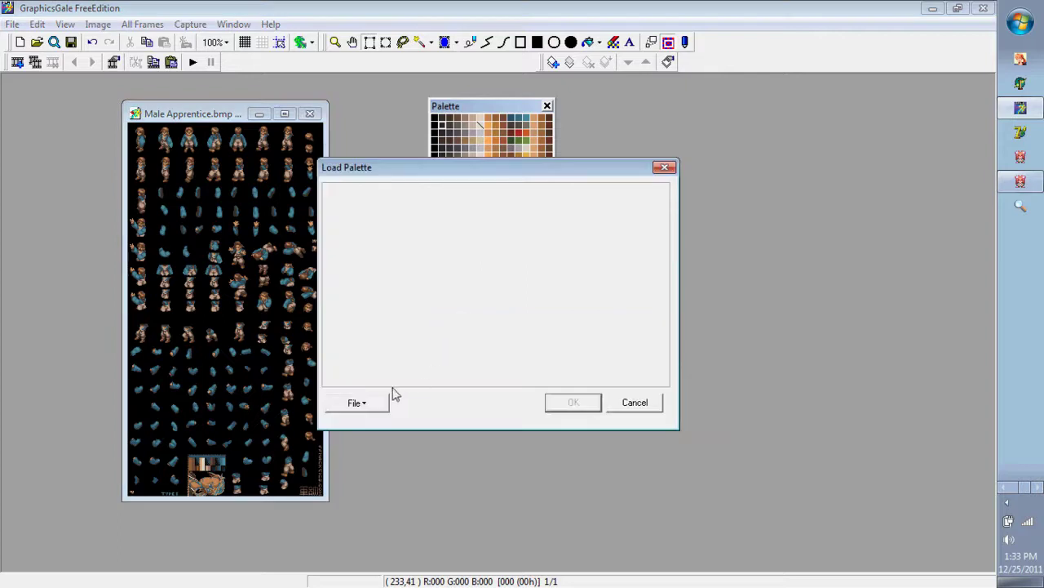
pyautogui.click(359, 402)
pyautogui.click(384, 422)
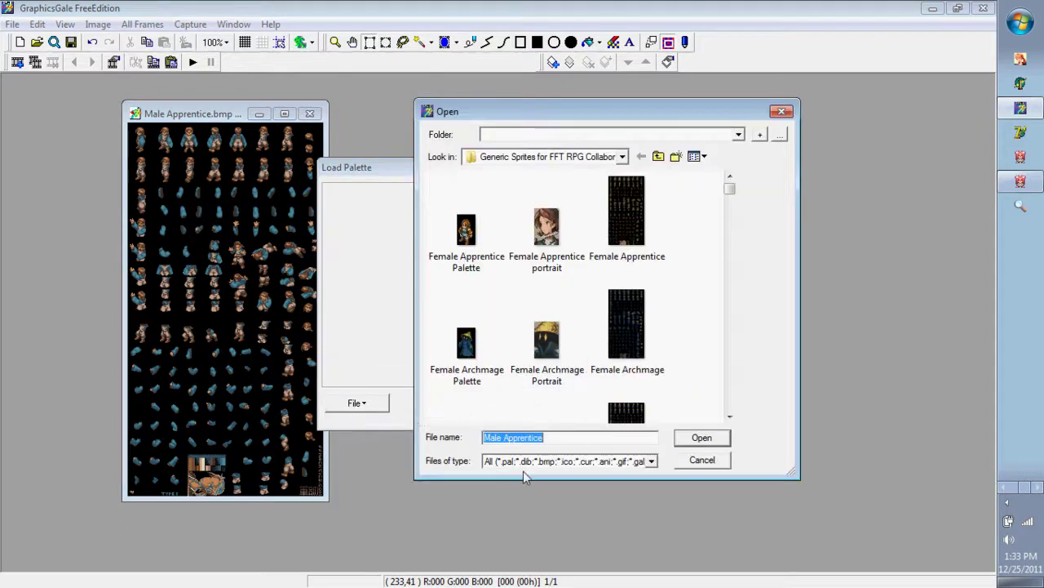
pyautogui.press('Return')
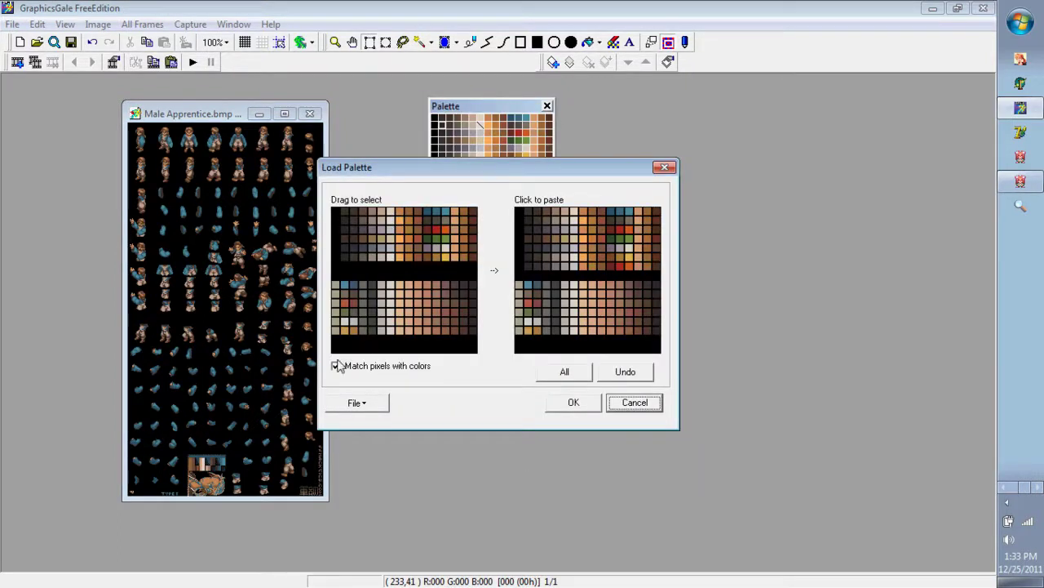
pyautogui.moveTo(335, 311); pyautogui.dragTo(446, 309)
pyautogui.click(516, 349)
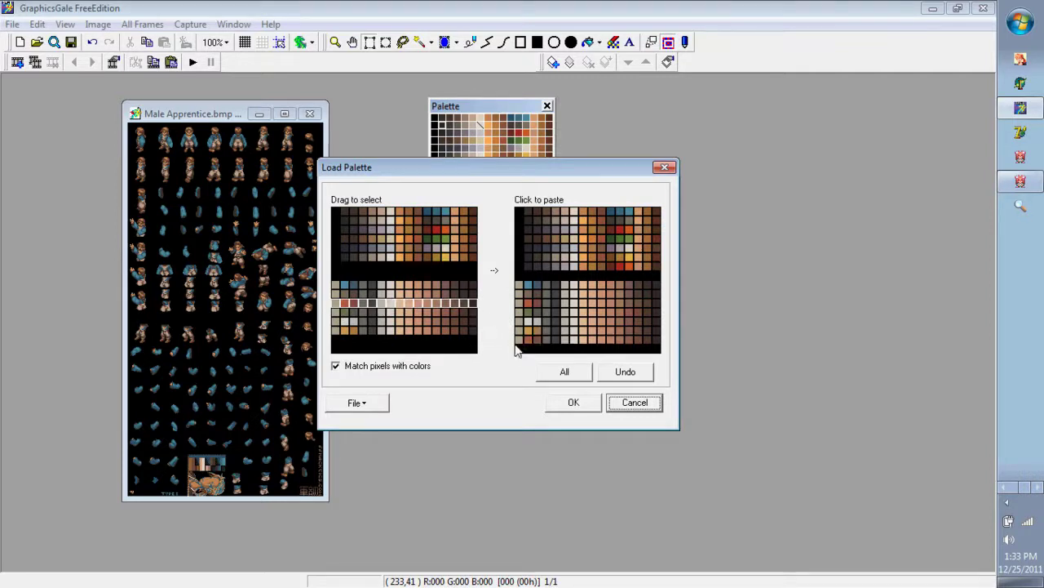
pyautogui.click(571, 403)
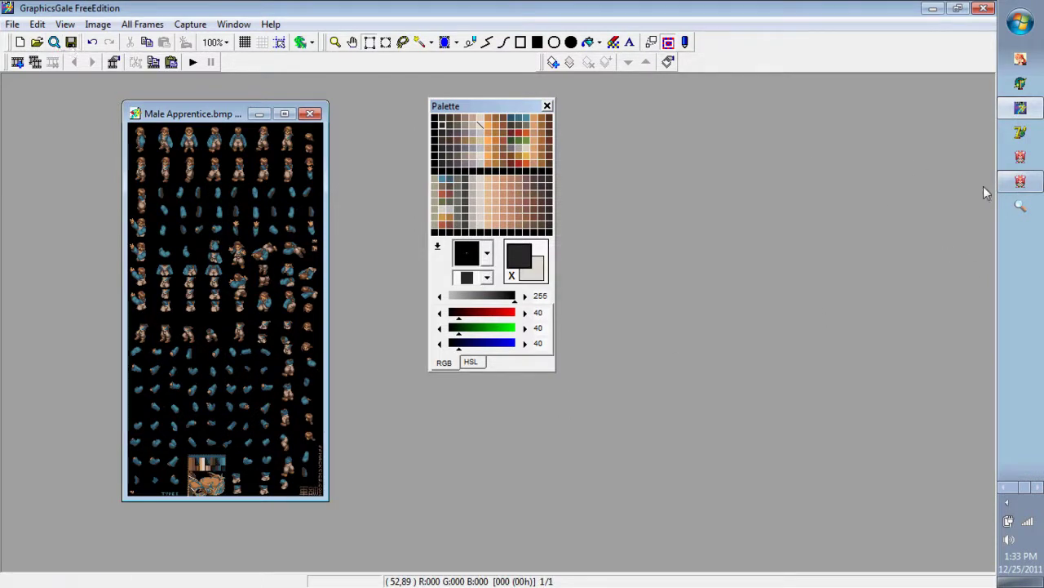
# Switch to Shishi Sprite Manager and import Male Apprentice.bmp into the 5F - Male Squire sprite.
pyautogui.click(1040, 182)
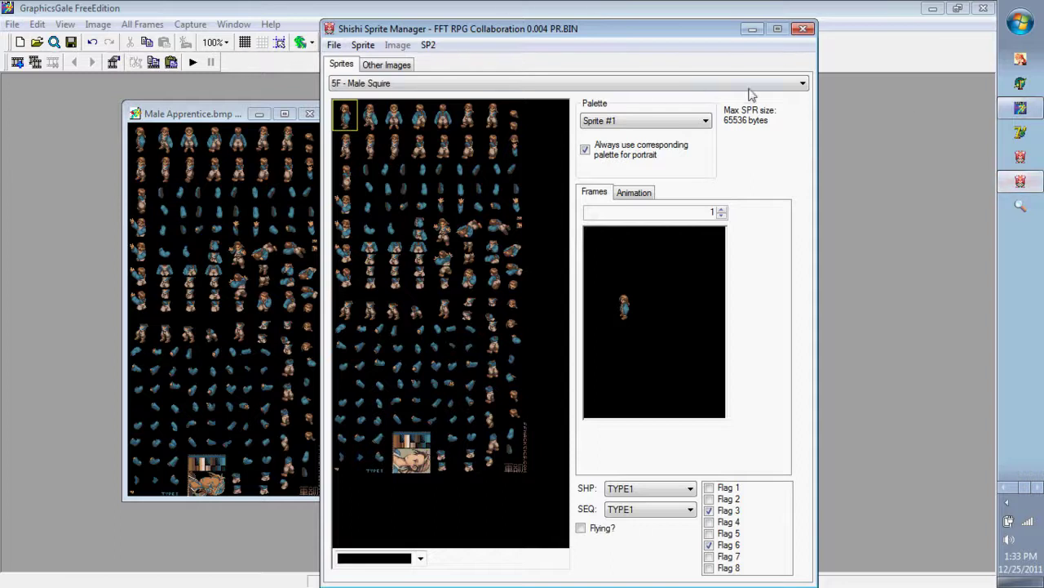
pyautogui.click(801, 84)
pyautogui.click(800, 84)
pyautogui.click(365, 47)
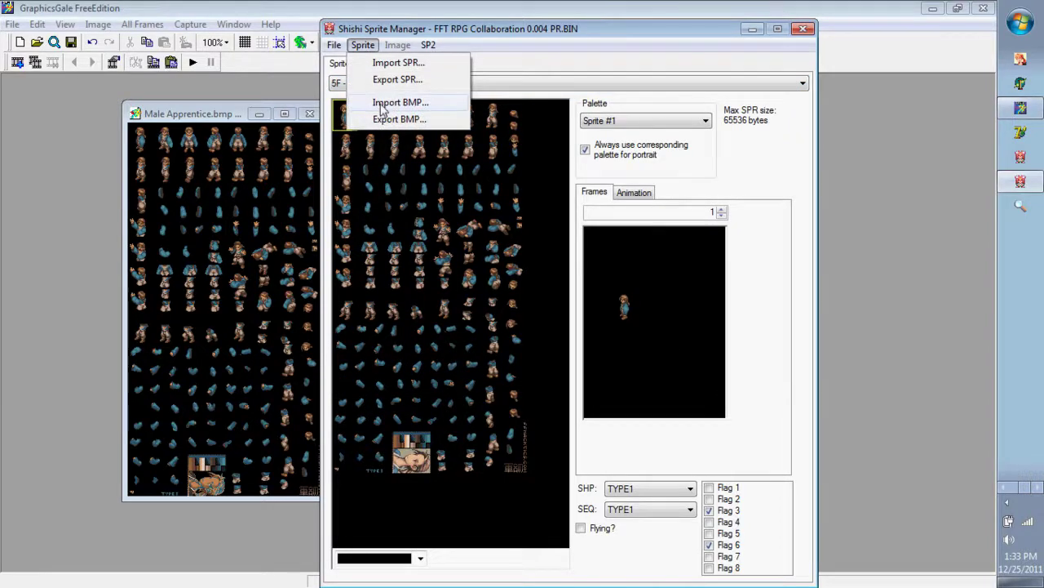
pyautogui.click(385, 103)
pyautogui.write('Ma')
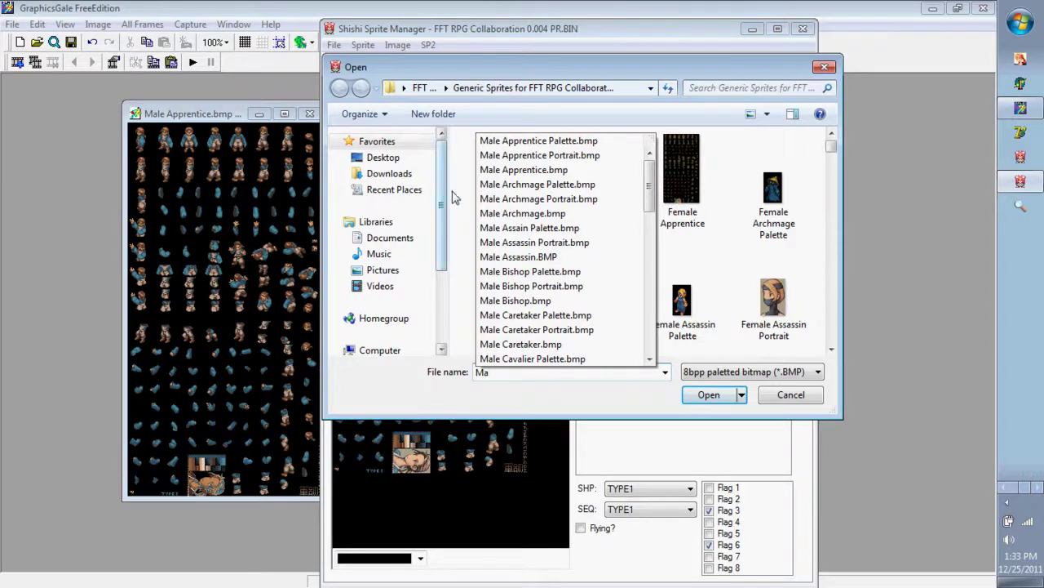
pyautogui.click(516, 170)
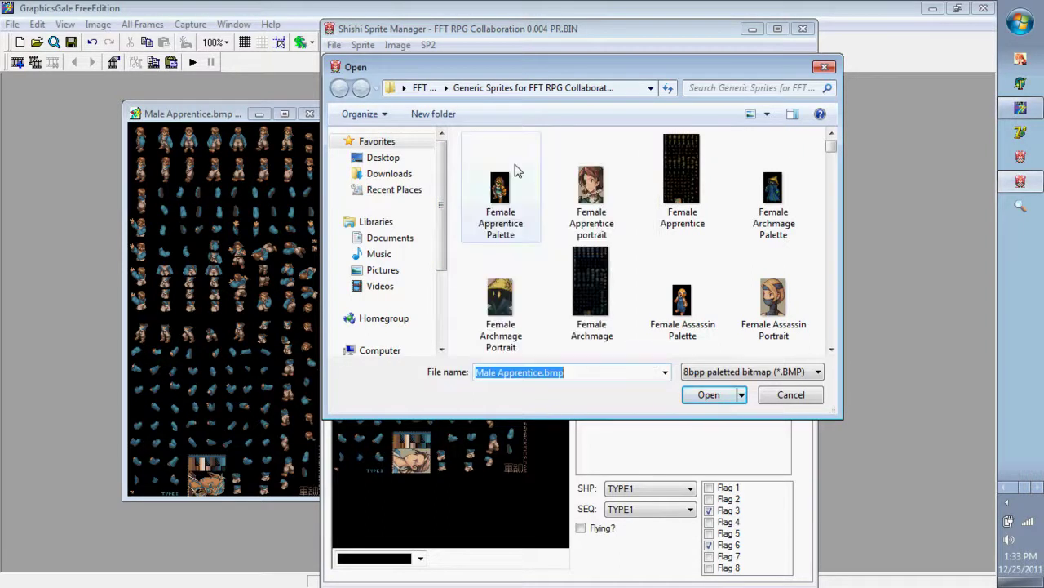
pyautogui.press('Return')
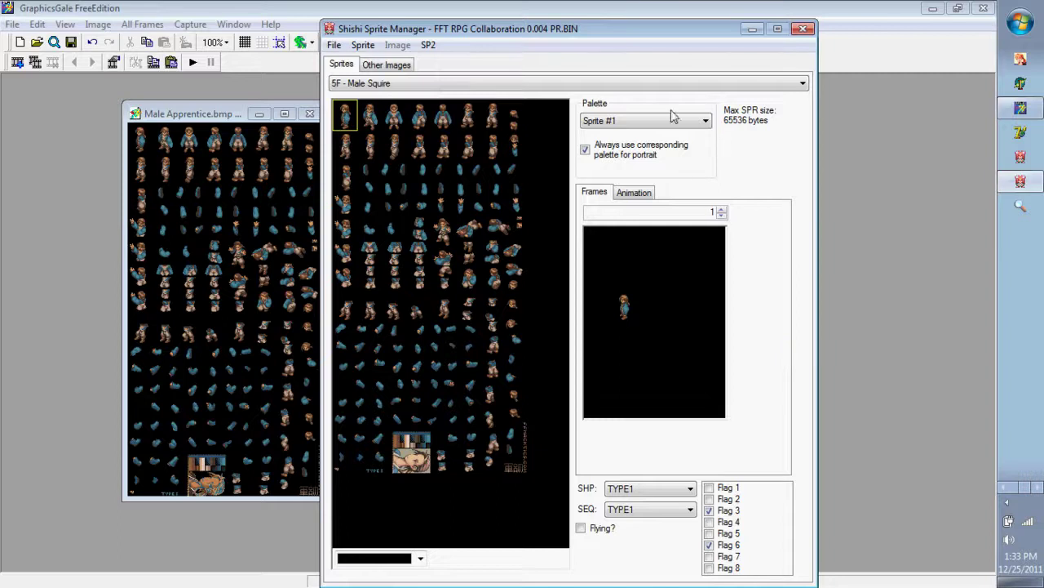
# Preview the 5F - Male Squire sheet with the Sprite #7 palette.
pyautogui.click(706, 120)
pyautogui.click(706, 120)
pyautogui.scroll(-6, 706, 120)
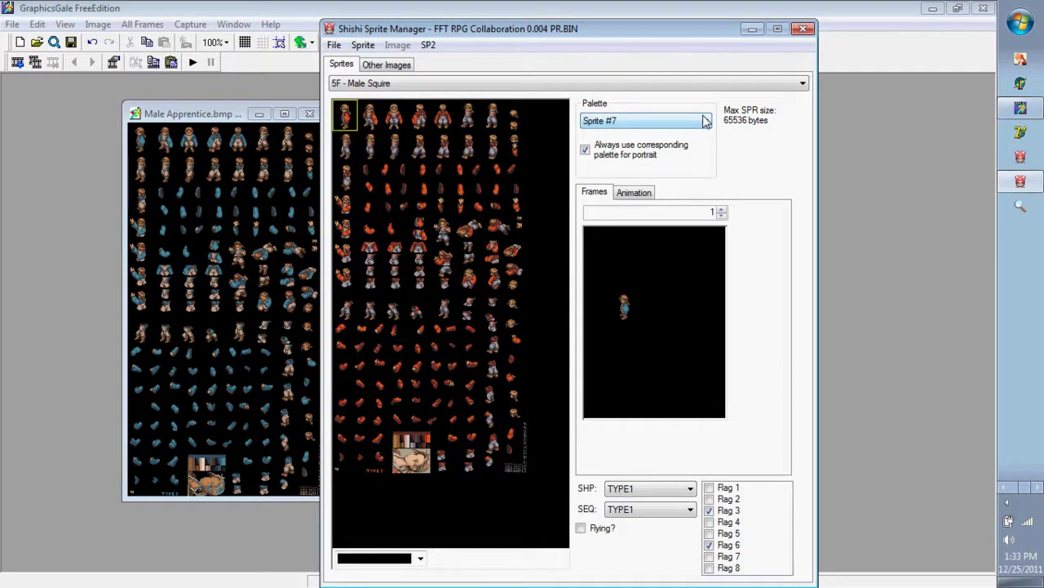
pyautogui.click(706, 121)
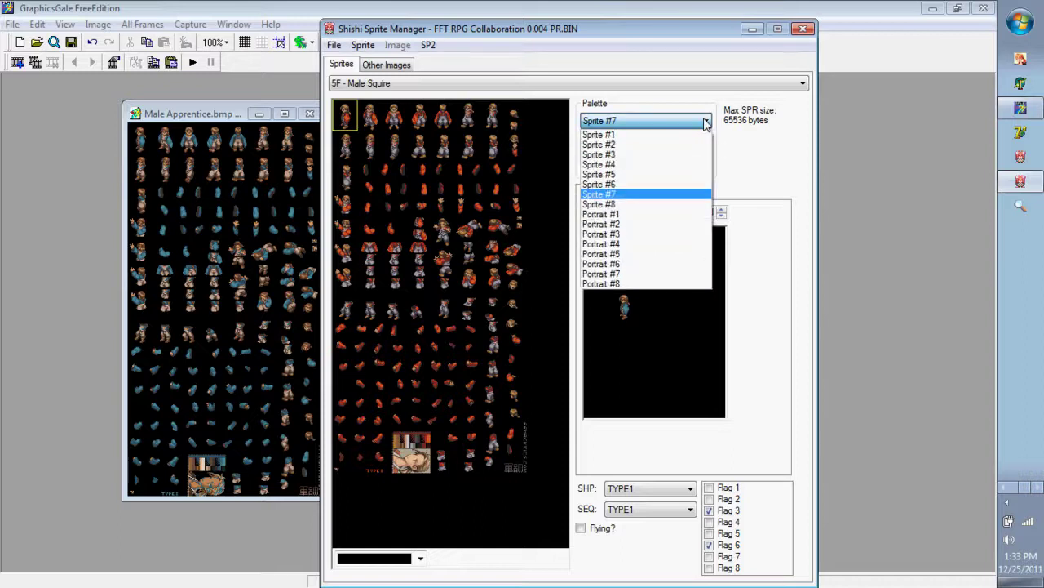
pyautogui.click(707, 120)
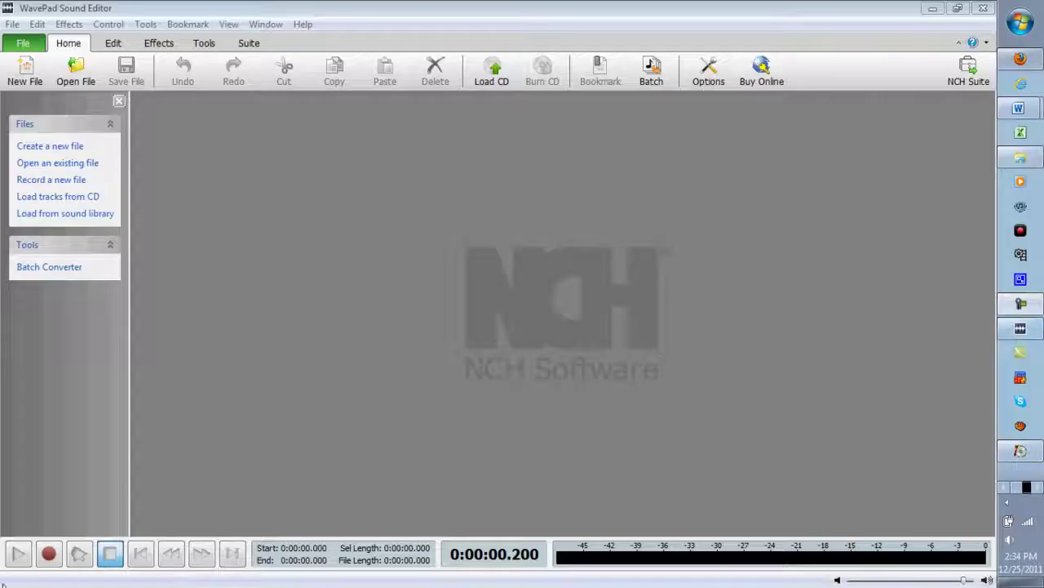
# Create a new 44100 Hz stereo file in WavePad Sound Editor and start recording.
pyautogui.hotkey('ctrl', 'n')
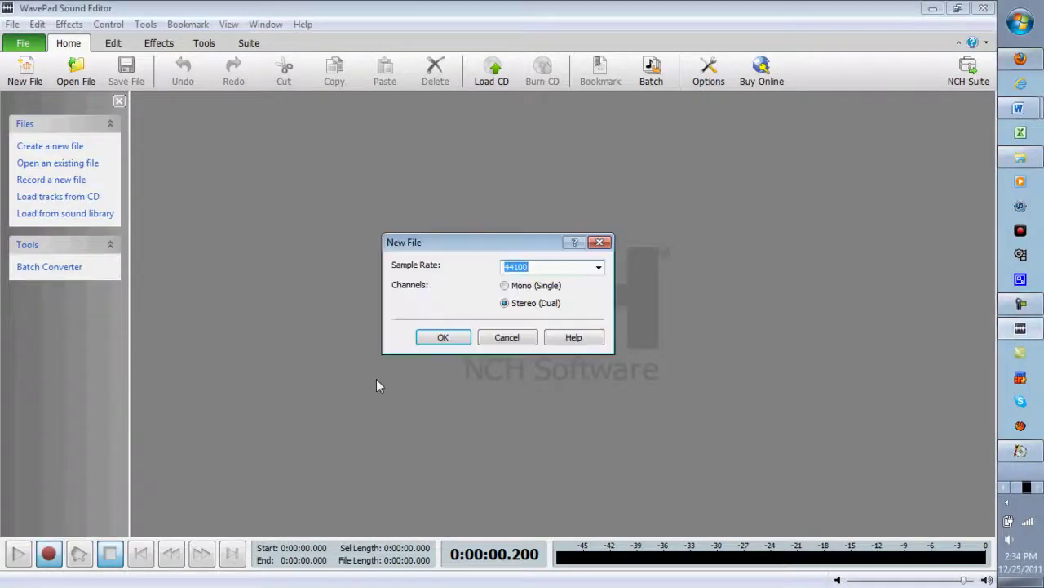
pyautogui.press('Return')
pyautogui.hotkey('ctrl', 'r')
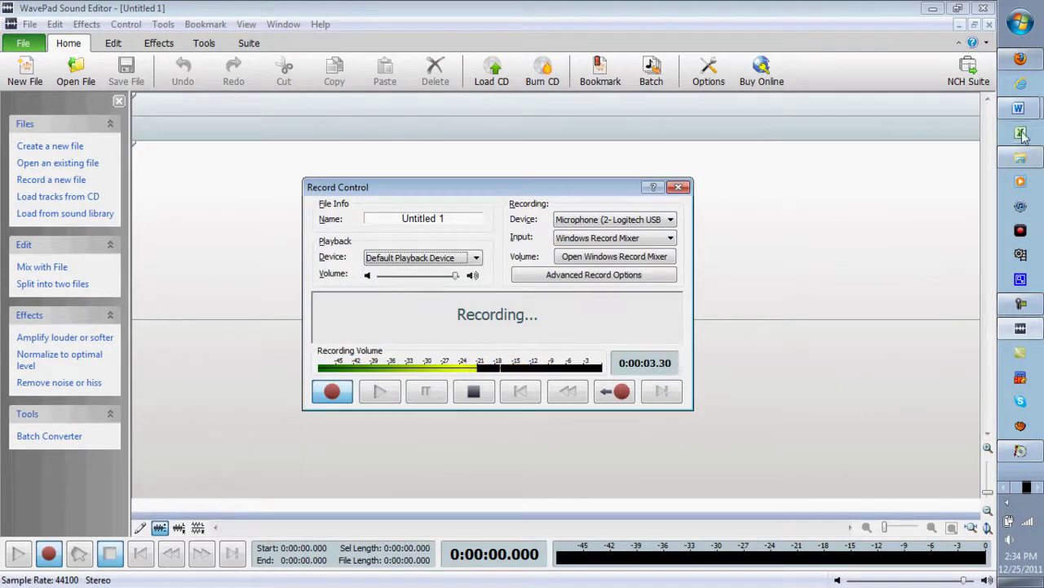
# Switch to Firefox and open the Miscellaneous downloads page of the Final Fantasy Hacktics site.
pyautogui.moveTo(1018, 58)
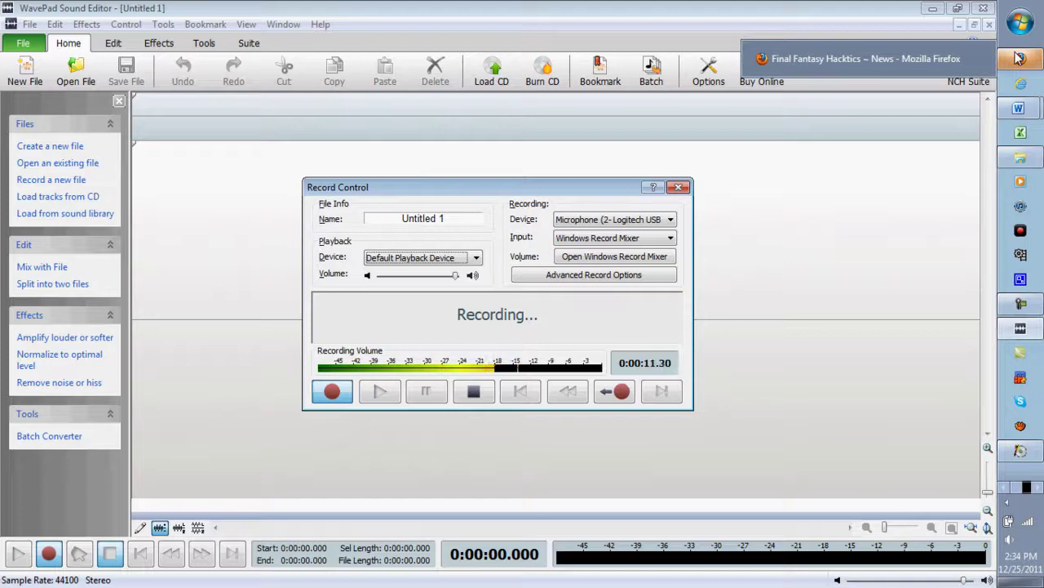
pyautogui.click(1018, 58)
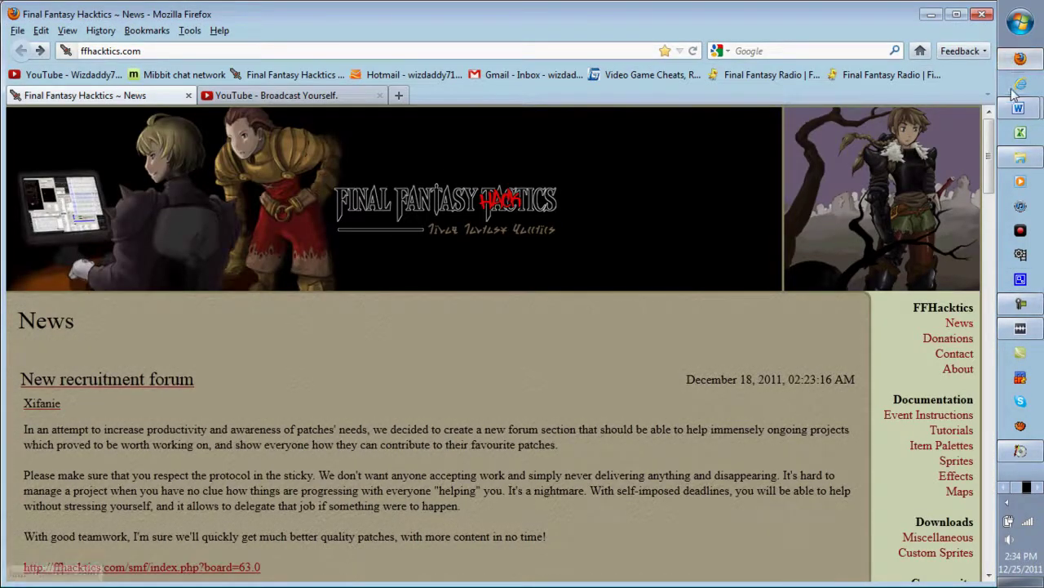
pyautogui.scroll(-6, 955, 245)
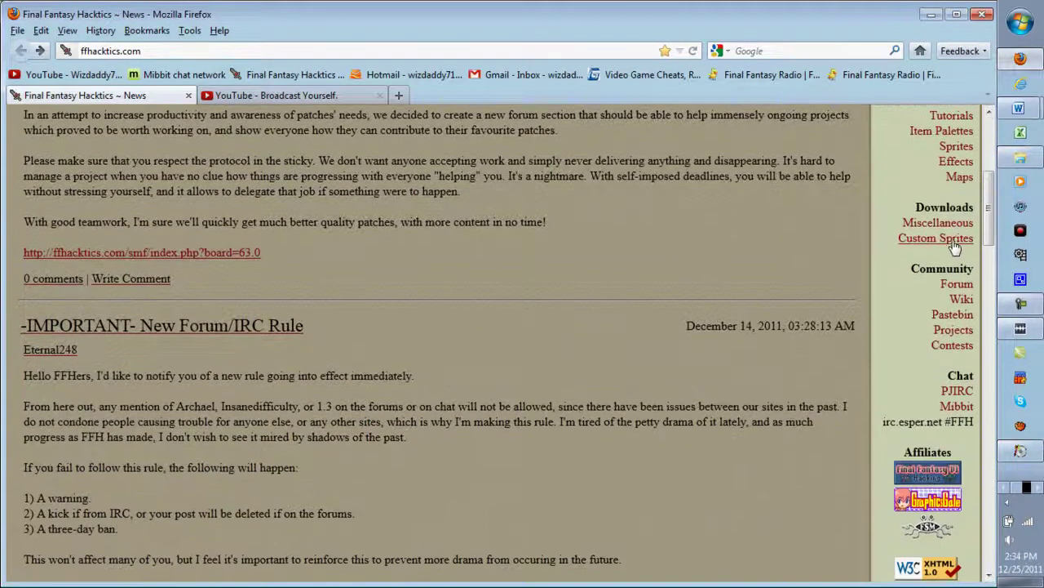
pyautogui.scroll(1, 958, 249)
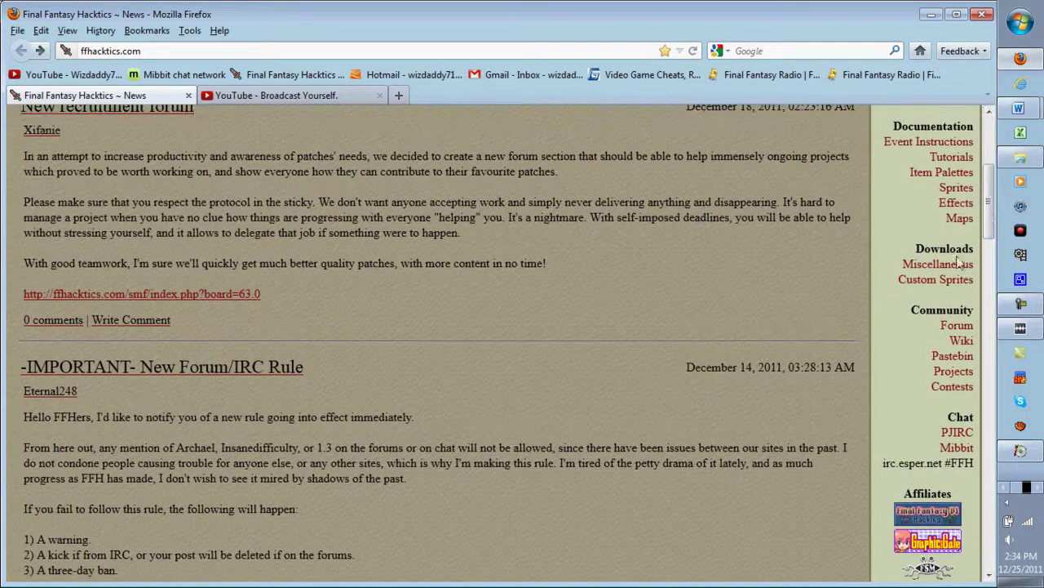
pyautogui.click(955, 264)
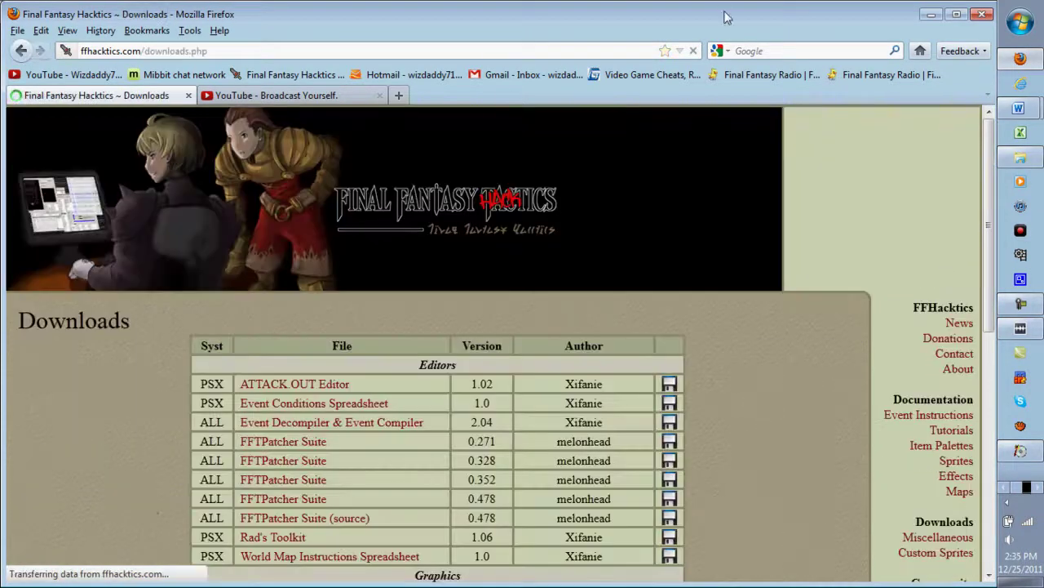
# Open the FFTPatcher Suite 0.478 download page, check its included tools, and return to the downloads list.
pyautogui.scroll(-3, 734, 218)
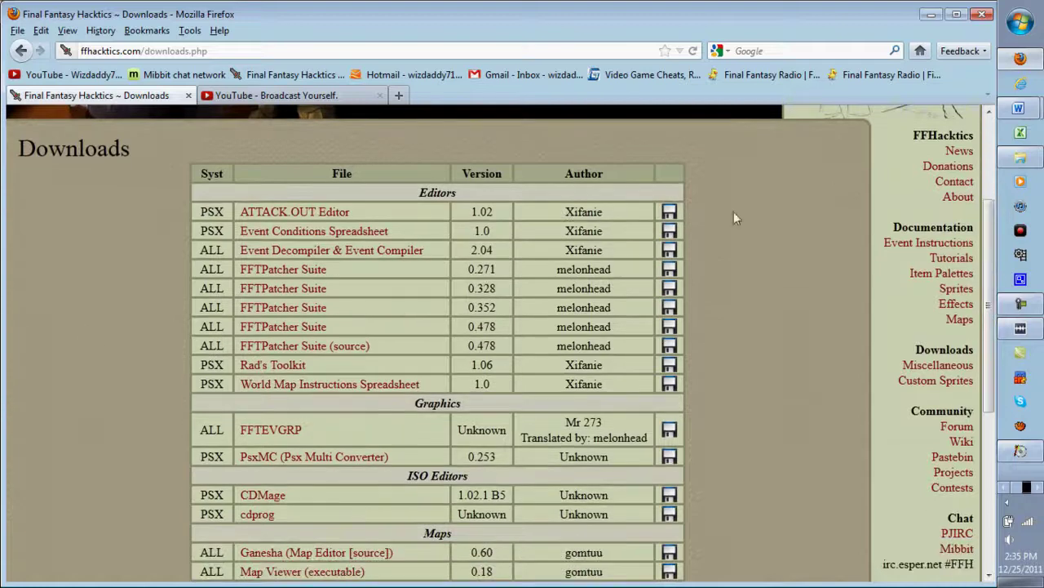
pyautogui.click(294, 326)
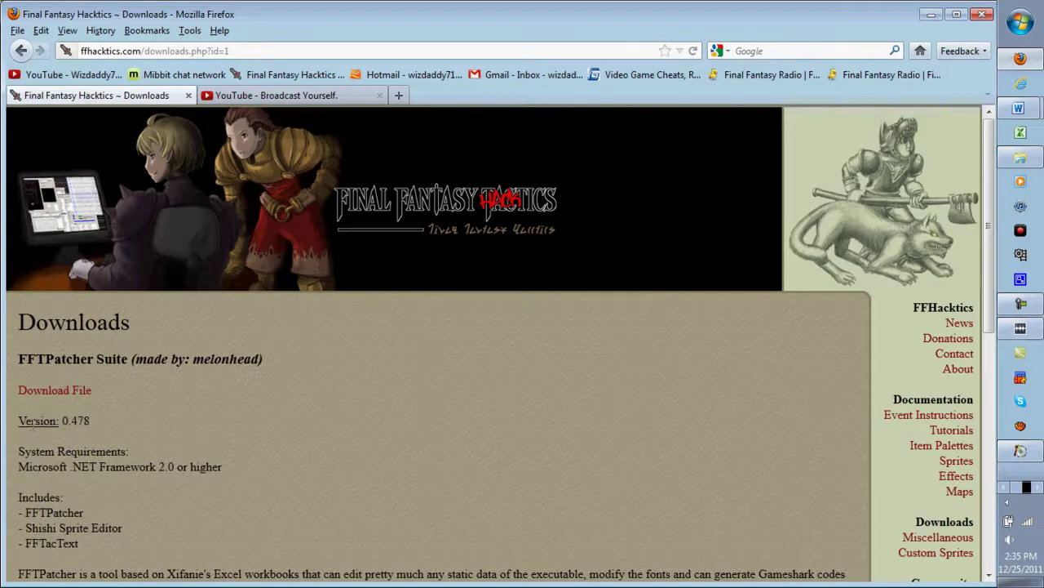
pyautogui.moveTo(12, 505); pyautogui.dragTo(95, 527)
pyautogui.click(95, 527)
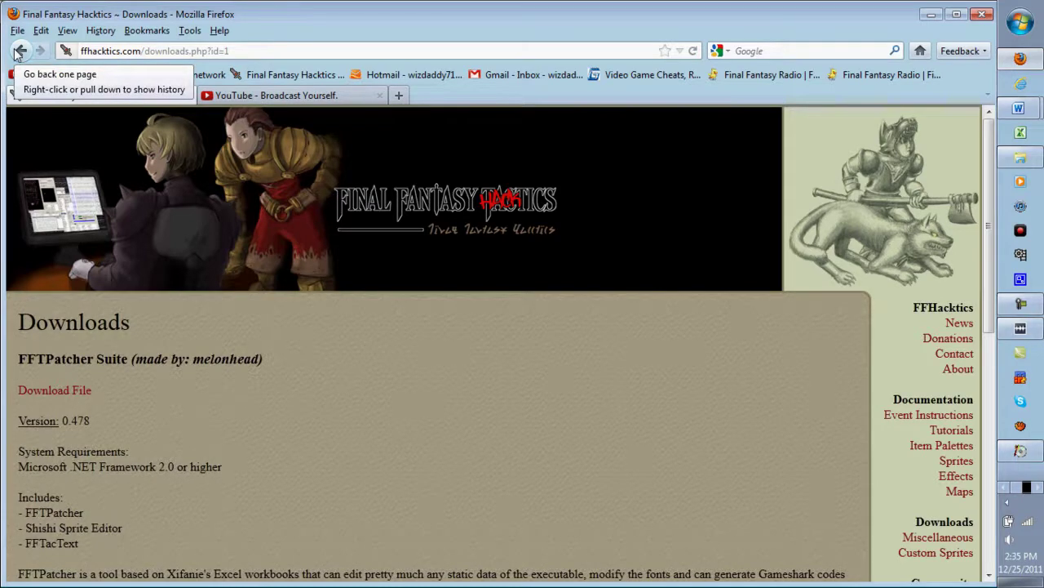
pyautogui.click(20, 51)
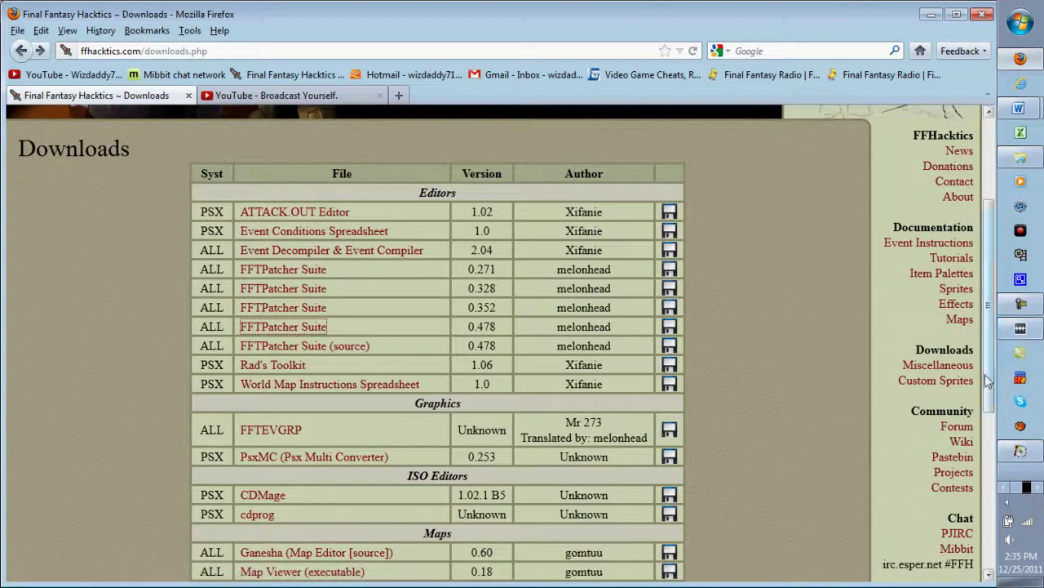
# Highlight the CDMage and cdprog entries under ISO Editors in the downloads list.
pyautogui.scroll(-5, 985, 234)
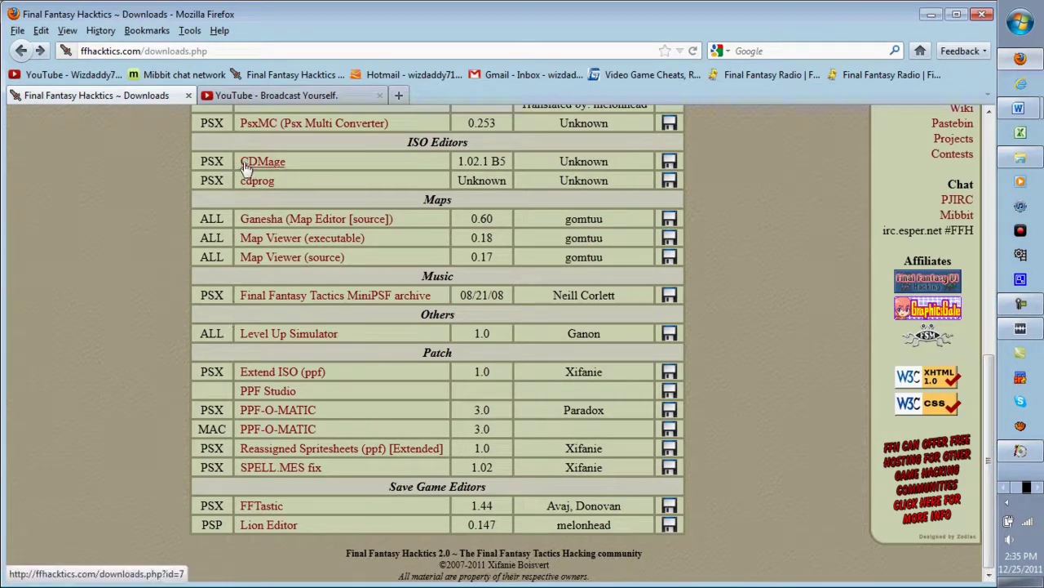
pyautogui.moveTo(230, 162); pyautogui.dragTo(313, 163)
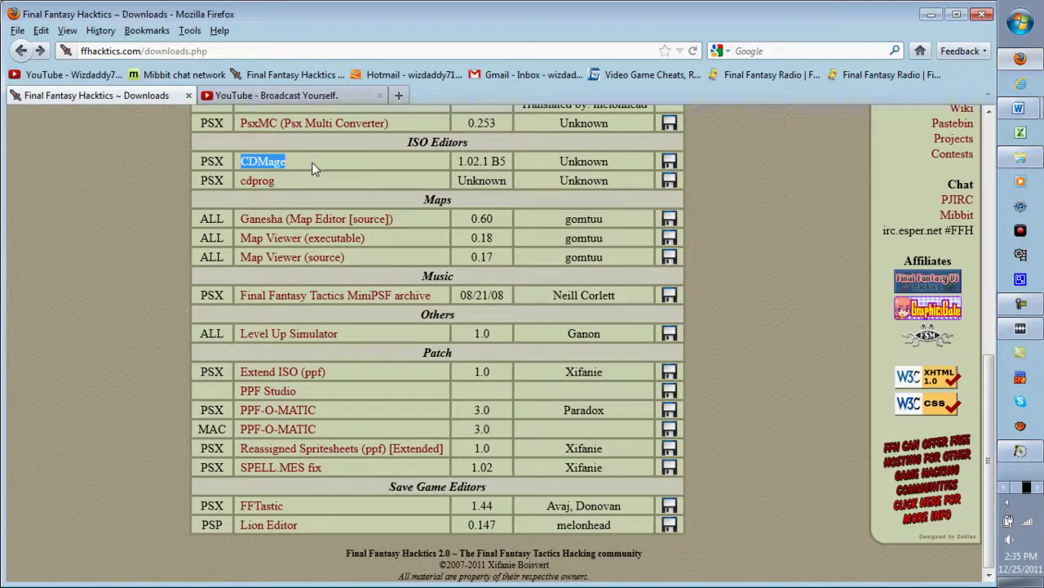
pyautogui.doubleClick(313, 178)
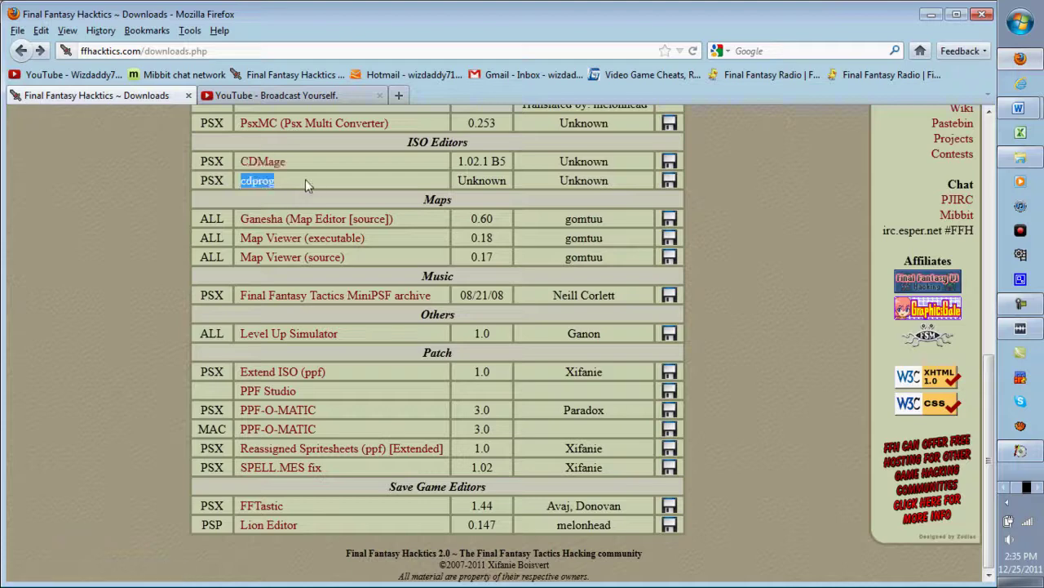
pyautogui.click(320, 180)
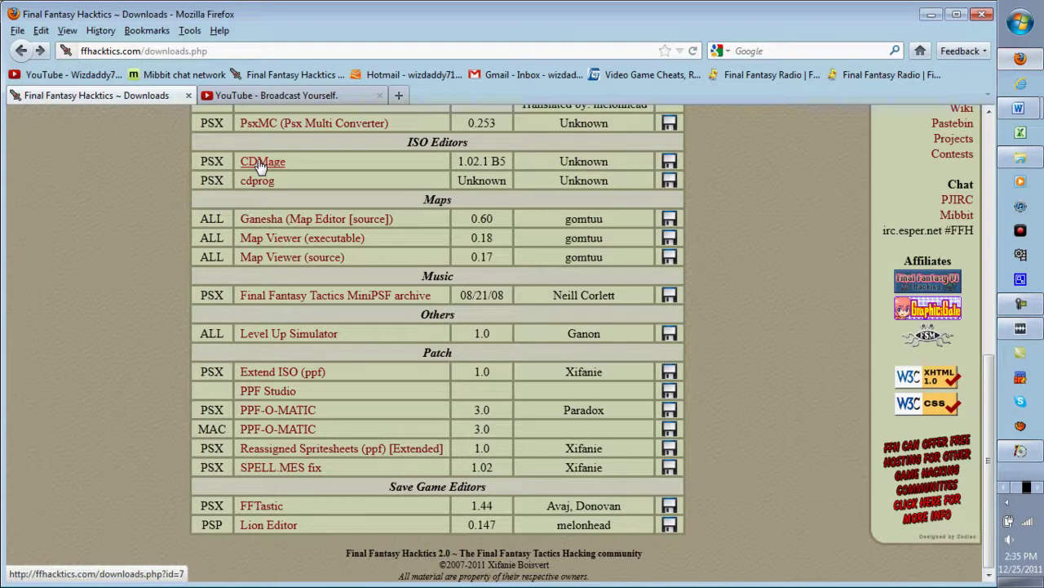
# Switch to CDmage B5 and browse for a CD image in the Gaming Stuff folder inside the user's home folder.
pyautogui.click(1019, 453)
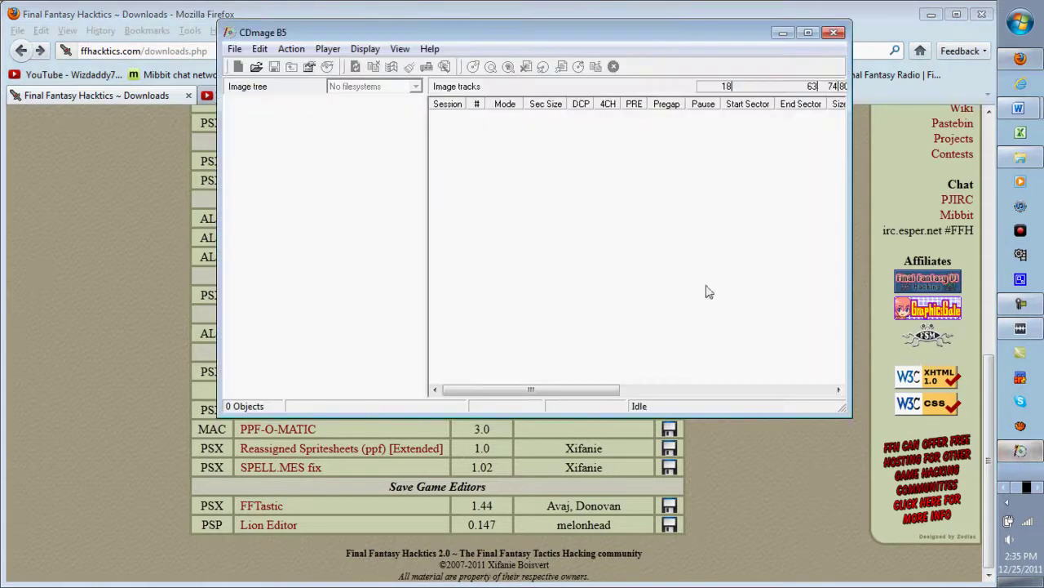
pyautogui.click(229, 32)
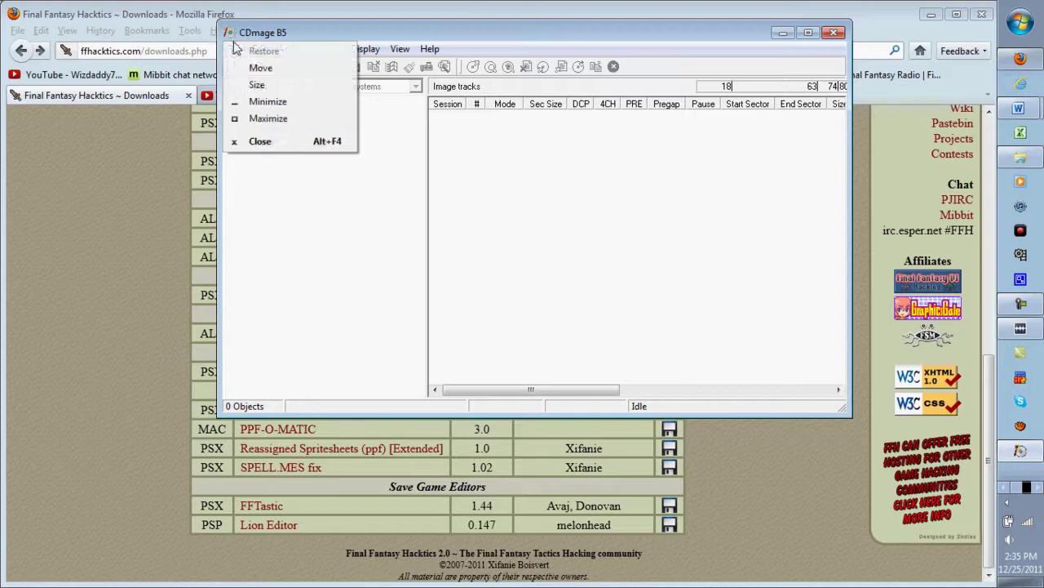
pyautogui.click(235, 41)
pyautogui.click(234, 49)
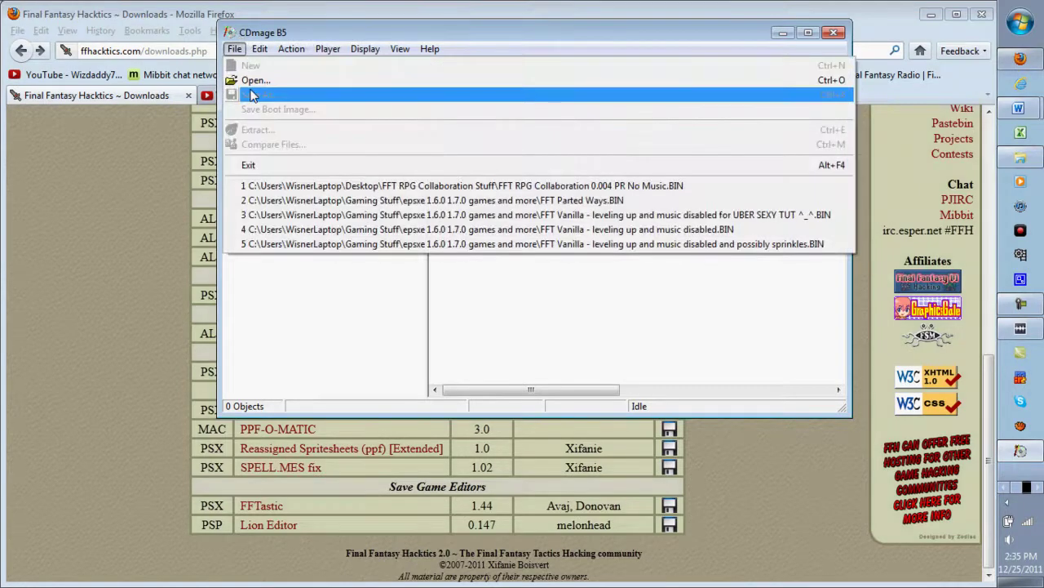
pyautogui.click(253, 81)
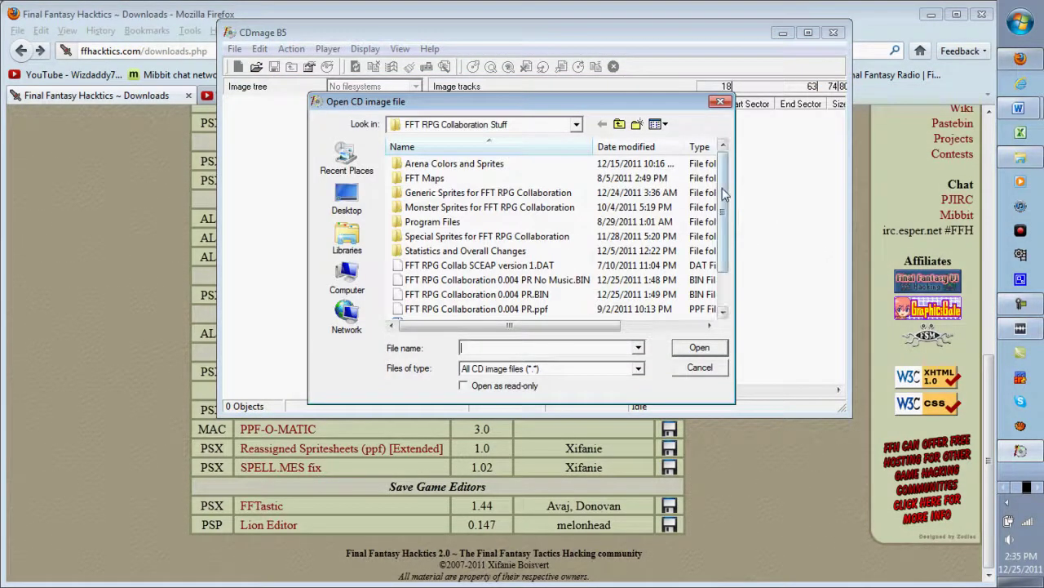
pyautogui.moveTo(723, 192); pyautogui.dragTo(723, 220)
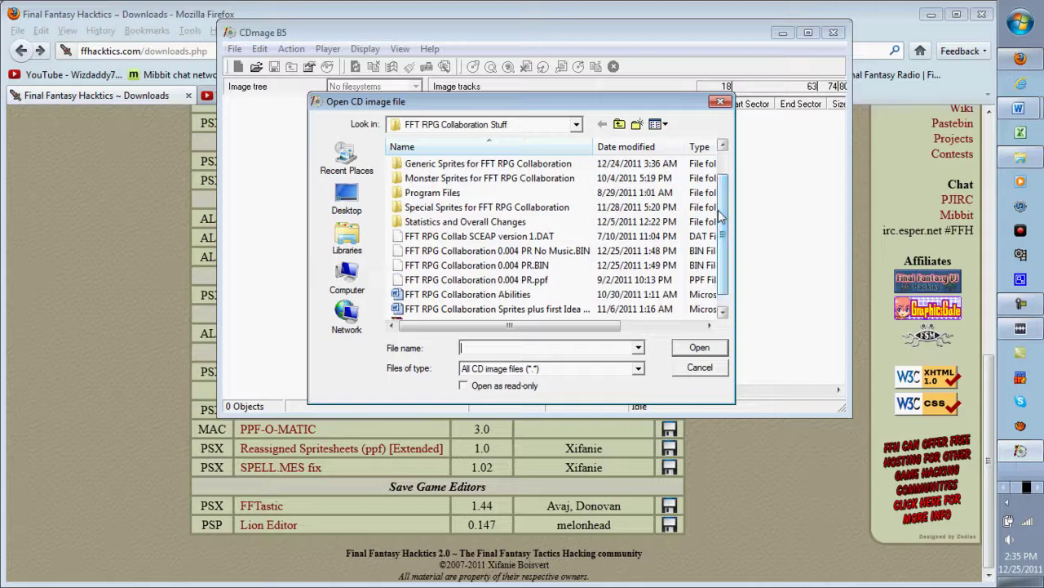
pyautogui.click(577, 124)
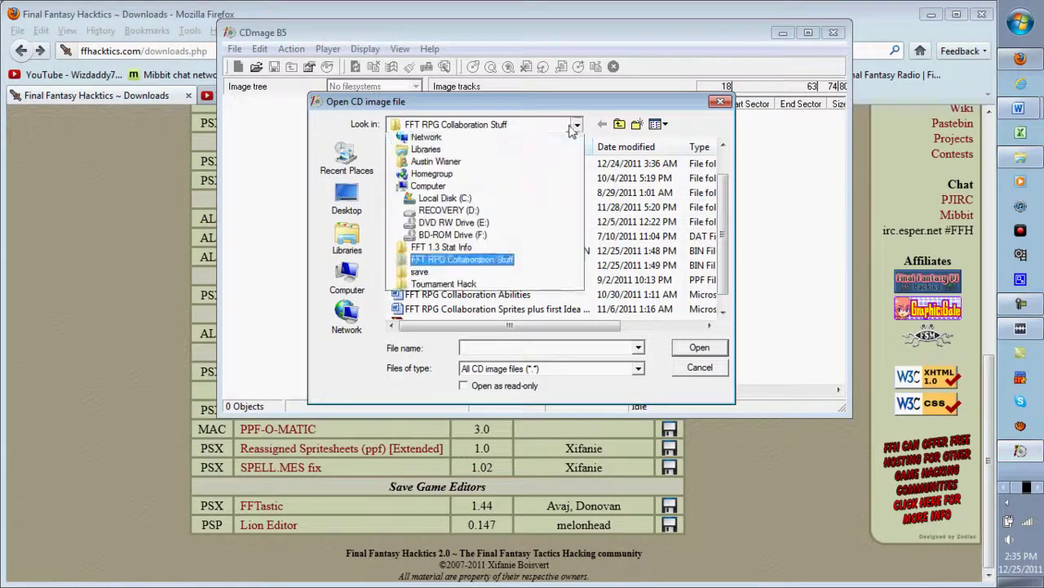
pyautogui.click(498, 194)
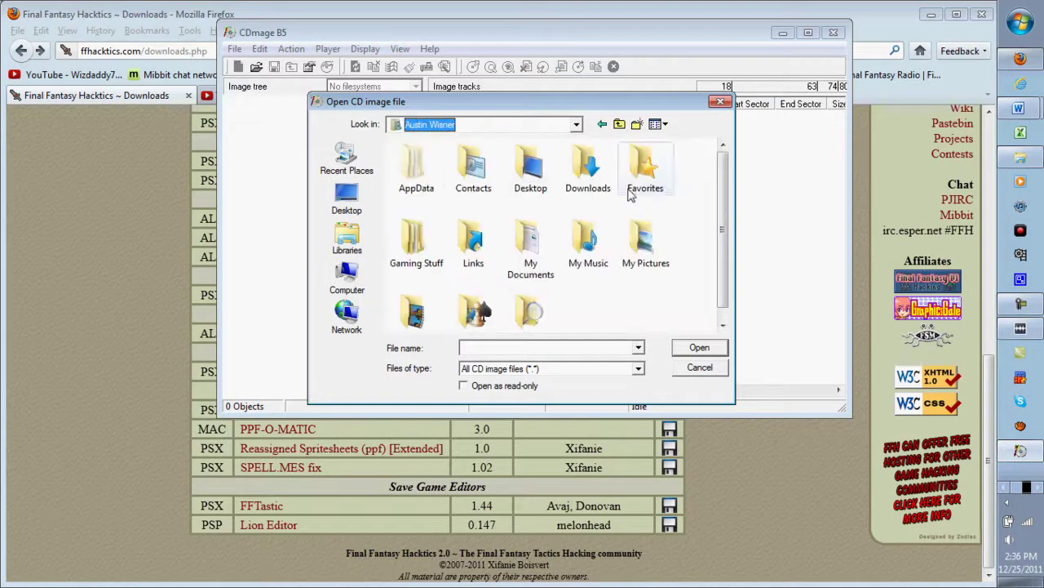
pyautogui.doubleClick(426, 259)
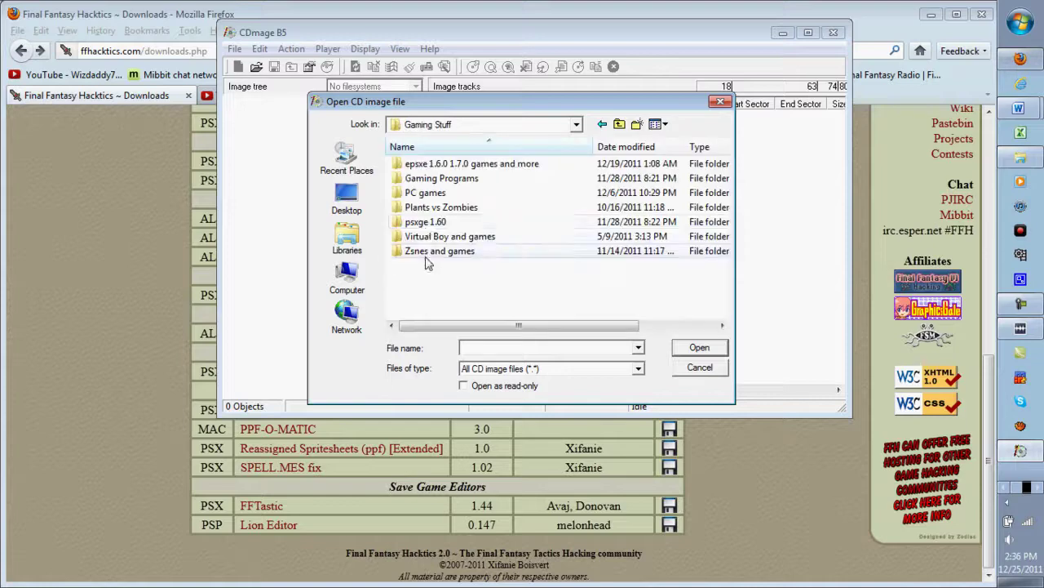
# Load the first "FFT Vanilla - leveling up and music disabled" BIN image from the "epsxe 1.6.0 1.7.0 games and more" folder.
pyautogui.click(441, 168)
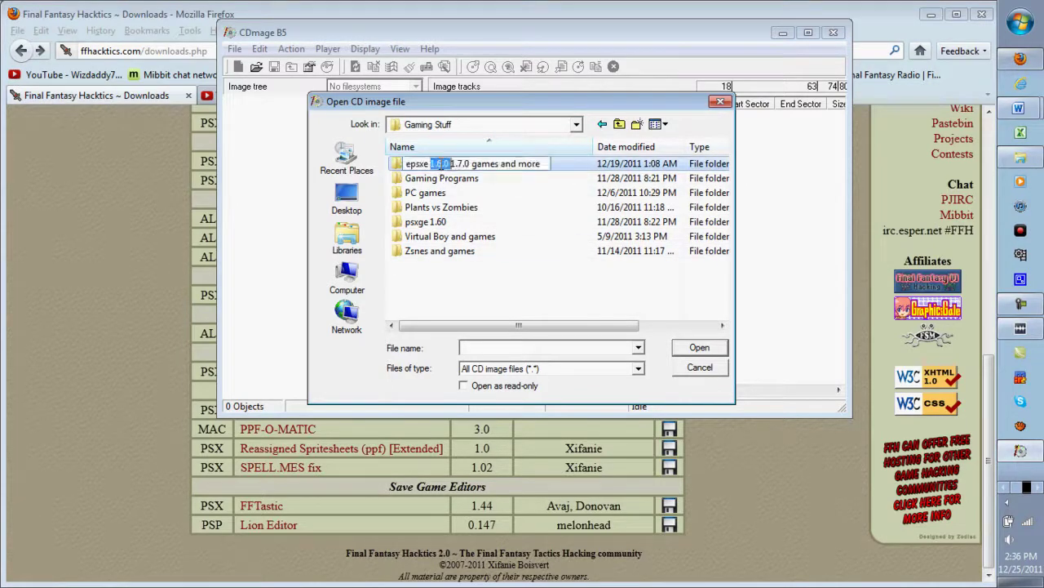
pyautogui.click(439, 179)
pyautogui.doubleClick(434, 168)
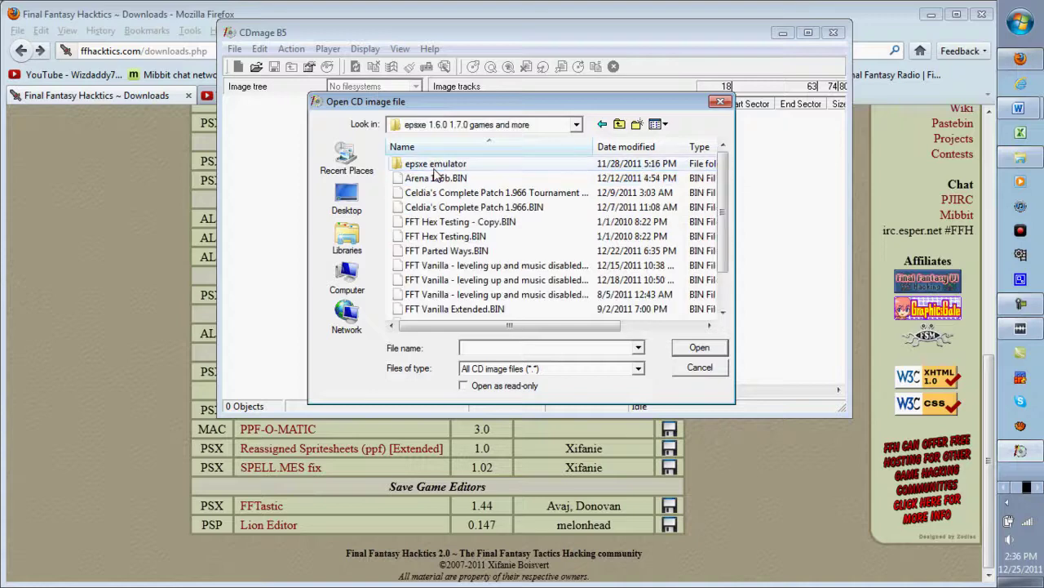
pyautogui.doubleClick(523, 266)
pyautogui.press('Return')
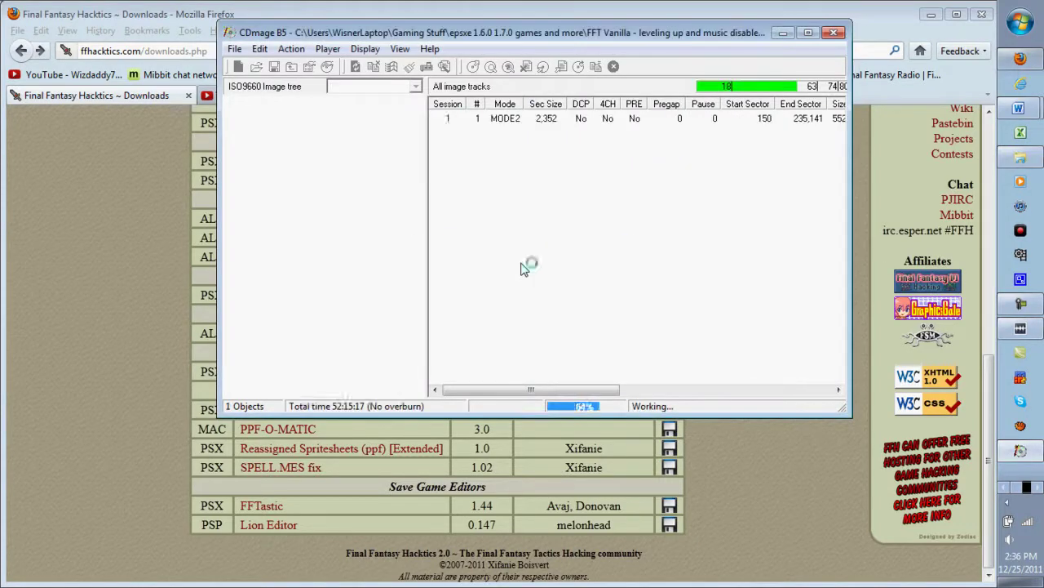
# Return to the Firefox downloads list and highlight the FFTEVGRP entry under Graphics.
pyautogui.click(8, 359)
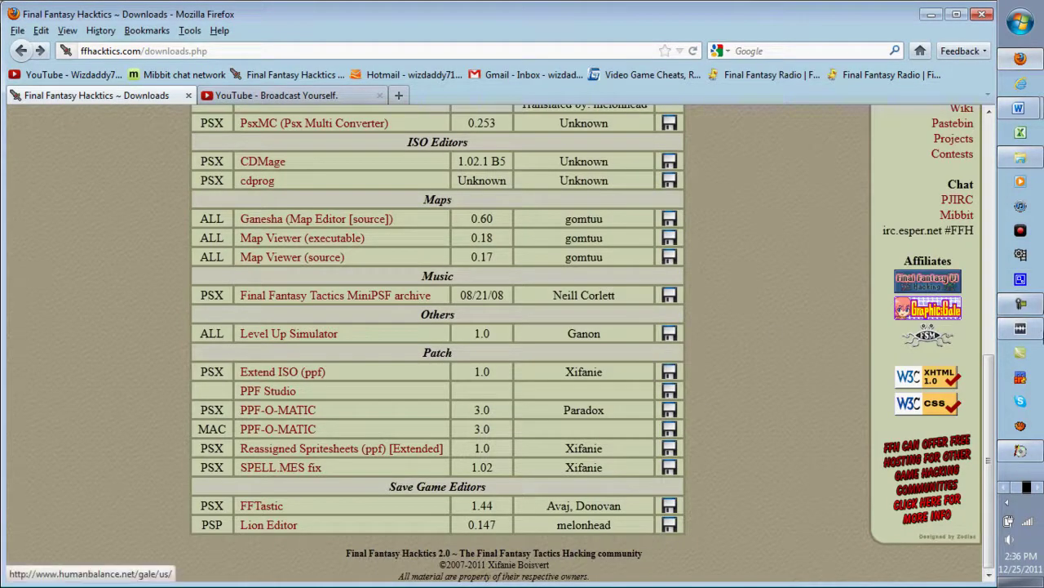
pyautogui.moveTo(989, 379); pyautogui.dragTo(914, 254)
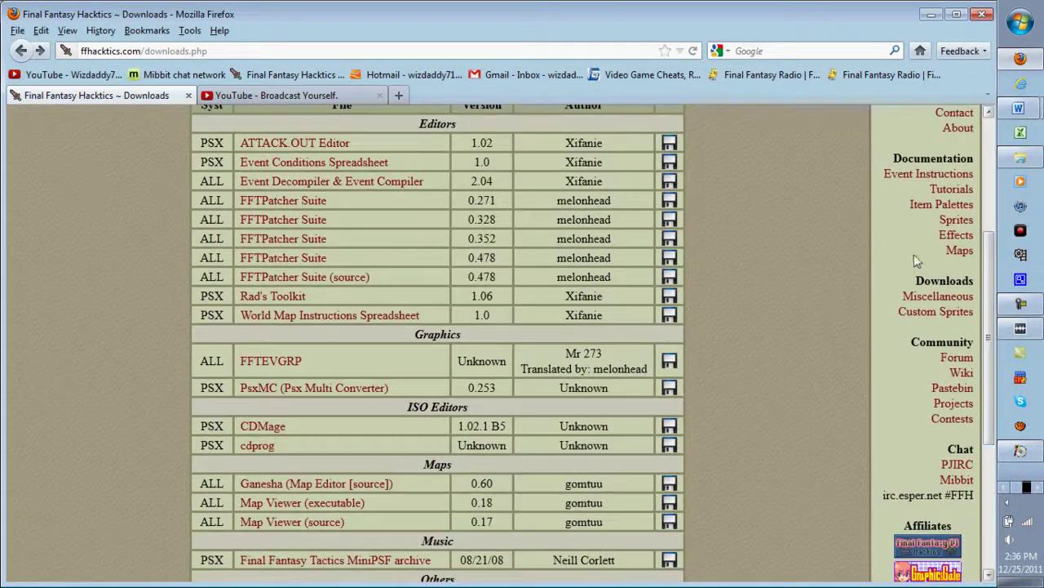
pyautogui.moveTo(325, 371); pyautogui.dragTo(245, 365)
pyautogui.click(332, 365)
# Switch back to CDmage and show the contents of Track 1's EVENT folder down to UNIT.BIN.
pyautogui.click(1019, 453)
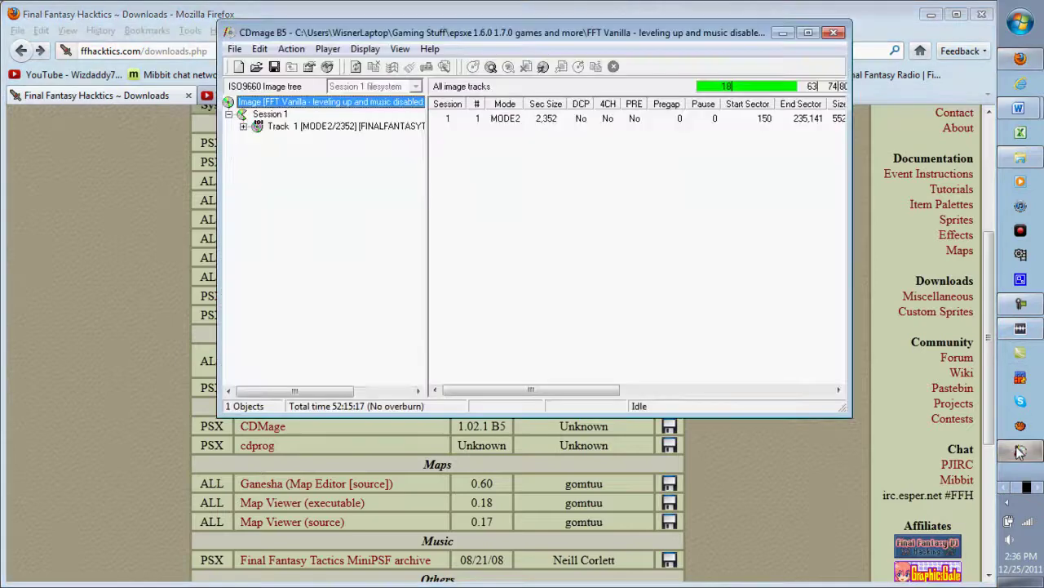
pyautogui.click(272, 128)
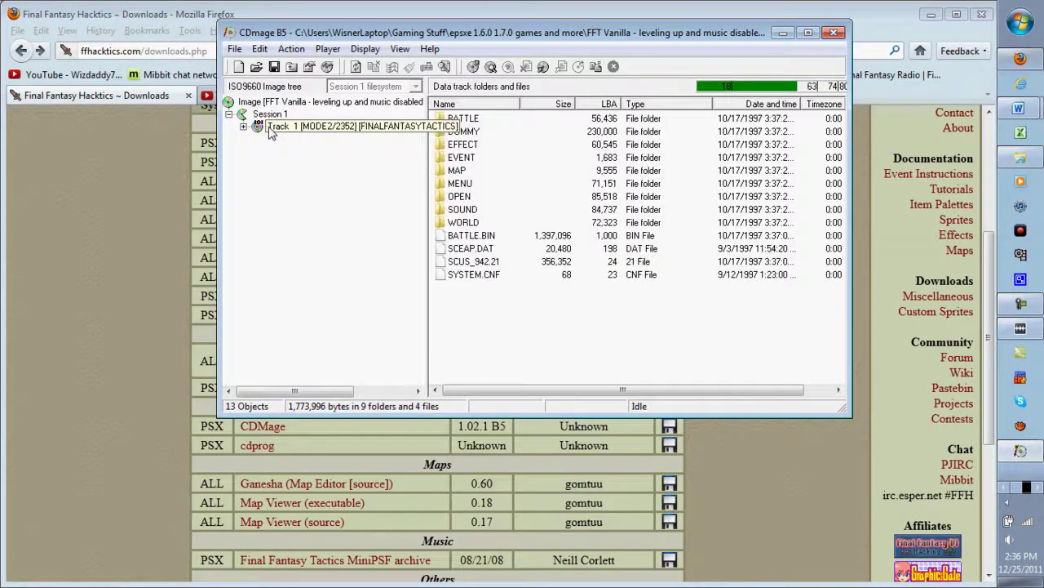
pyautogui.doubleClick(467, 157)
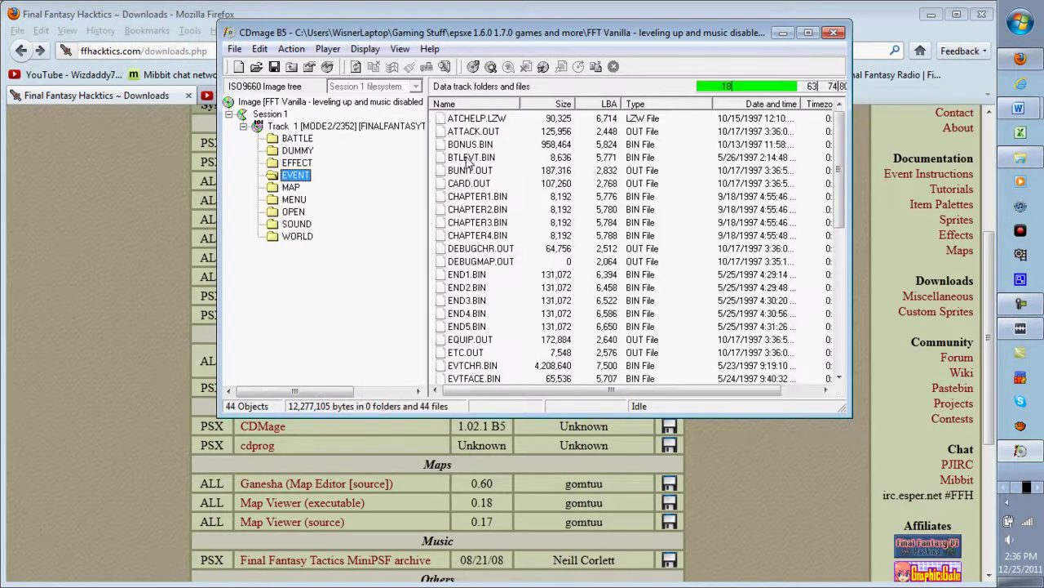
pyautogui.moveTo(844, 133); pyautogui.dragTo(843, 294)
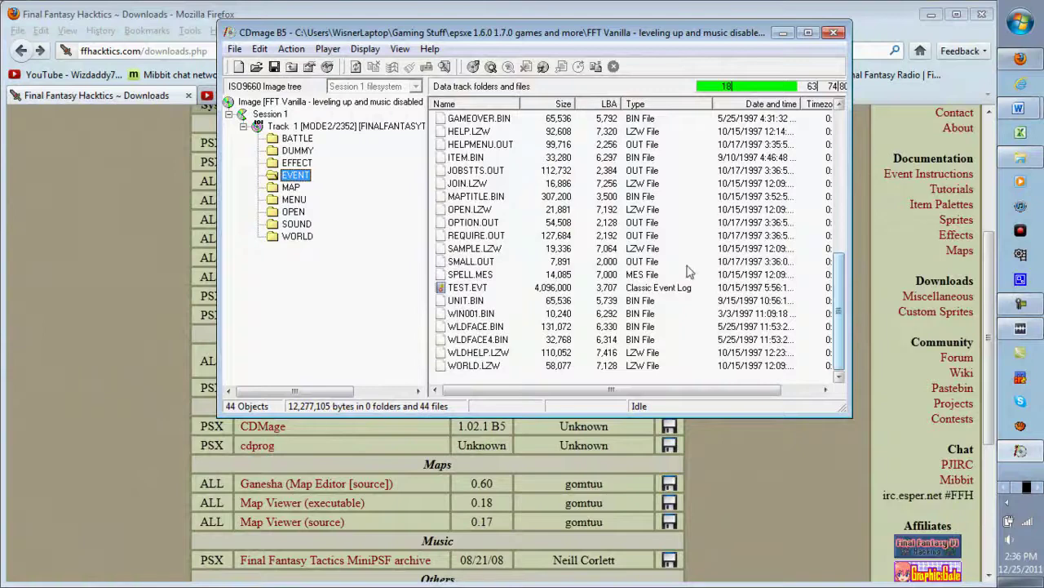
# Extract UNIT.BIN from the EVENT folder to the Desktop.
pyautogui.rightClick(467, 305)
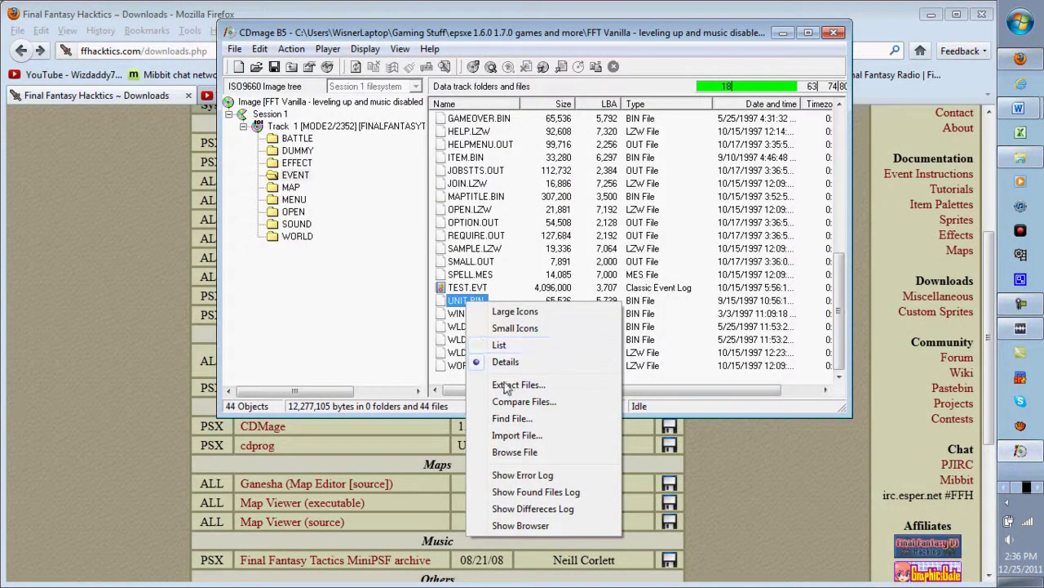
pyautogui.click(509, 390)
pyautogui.click(651, 189)
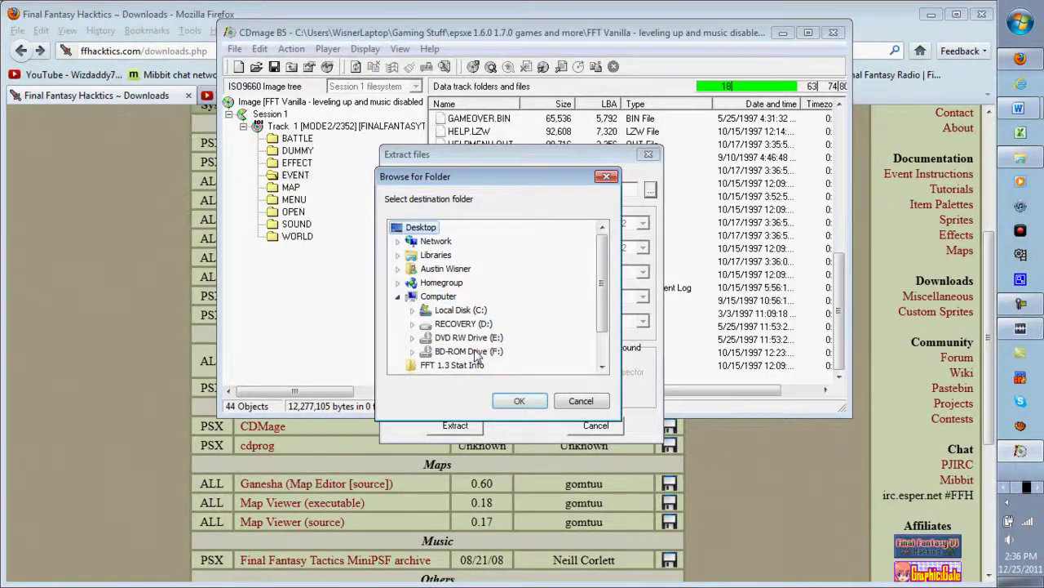
pyautogui.click(519, 400)
pyautogui.click(456, 426)
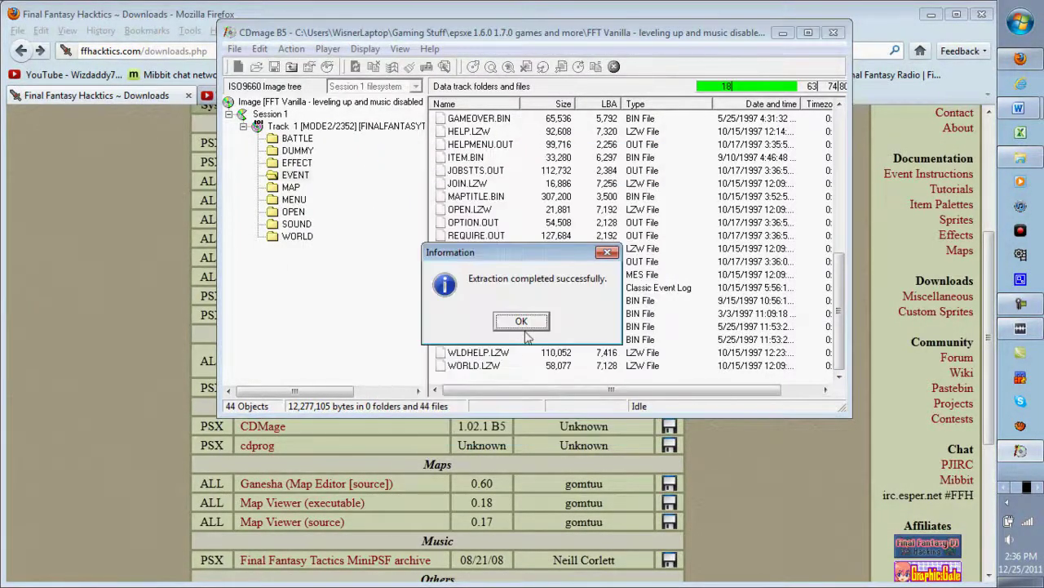
pyautogui.press('Return')
# Extract WLDFACE.BIN from the EVENT folder to the Desktop.
pyautogui.click(477, 327)
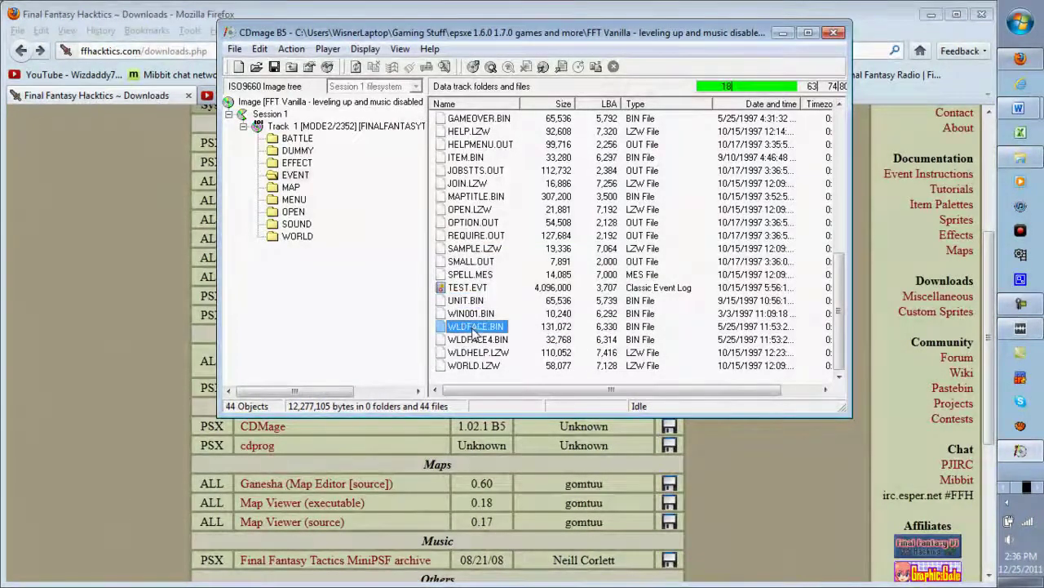
pyautogui.rightClick(477, 327)
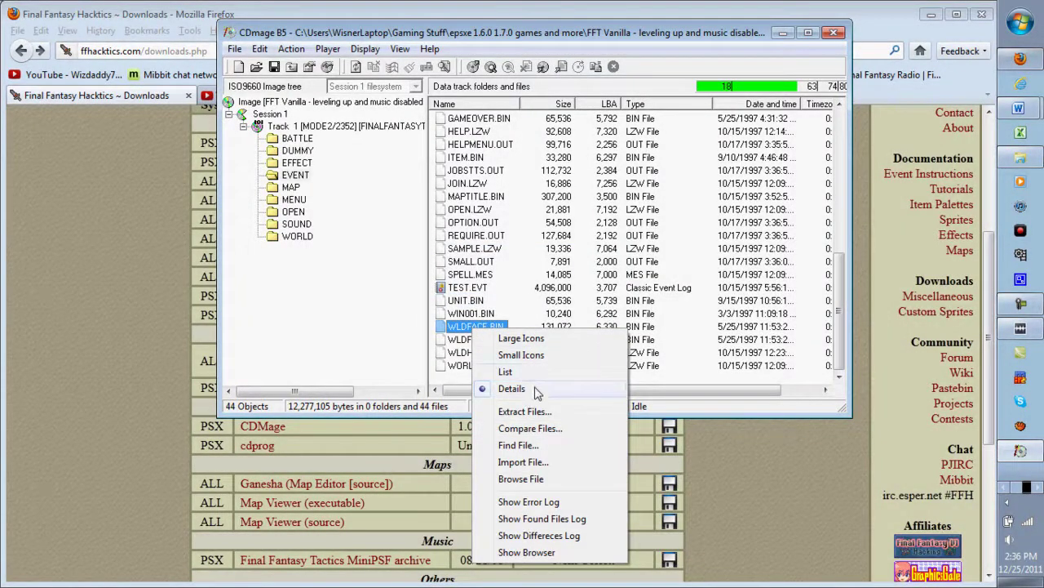
pyautogui.click(452, 343)
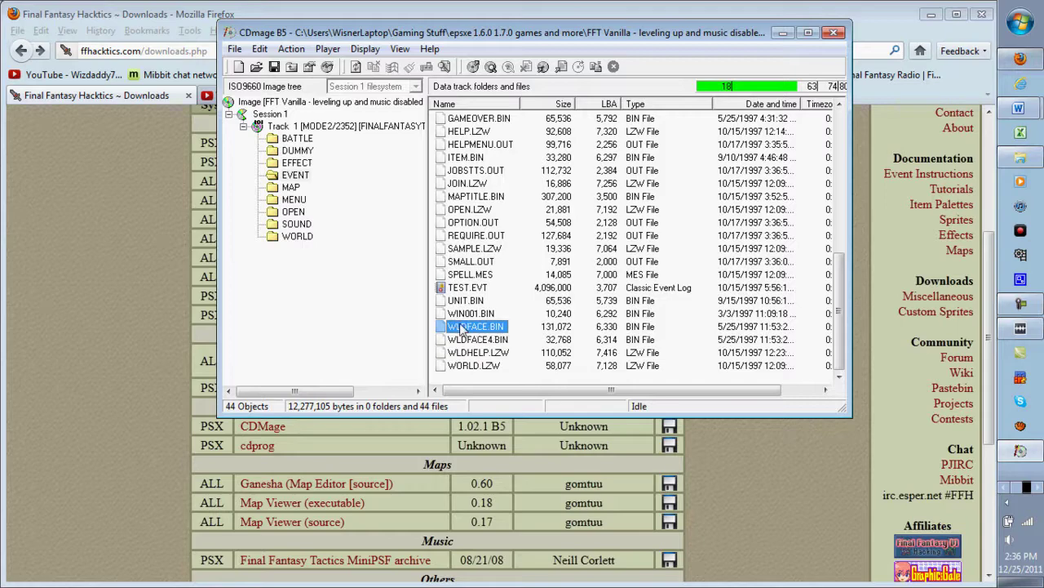
pyautogui.rightClick(463, 325)
pyautogui.click(504, 412)
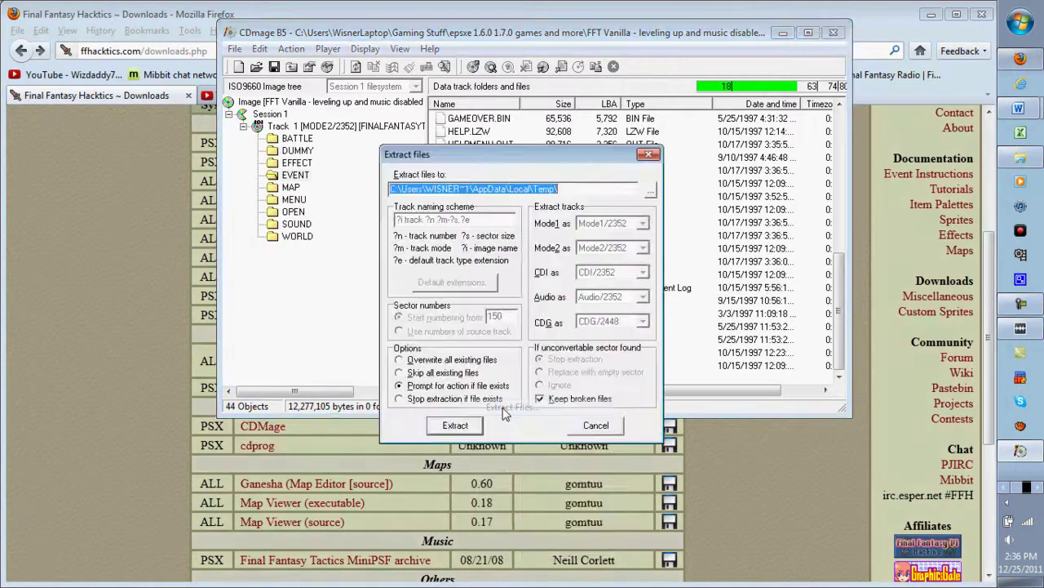
pyautogui.click(650, 190)
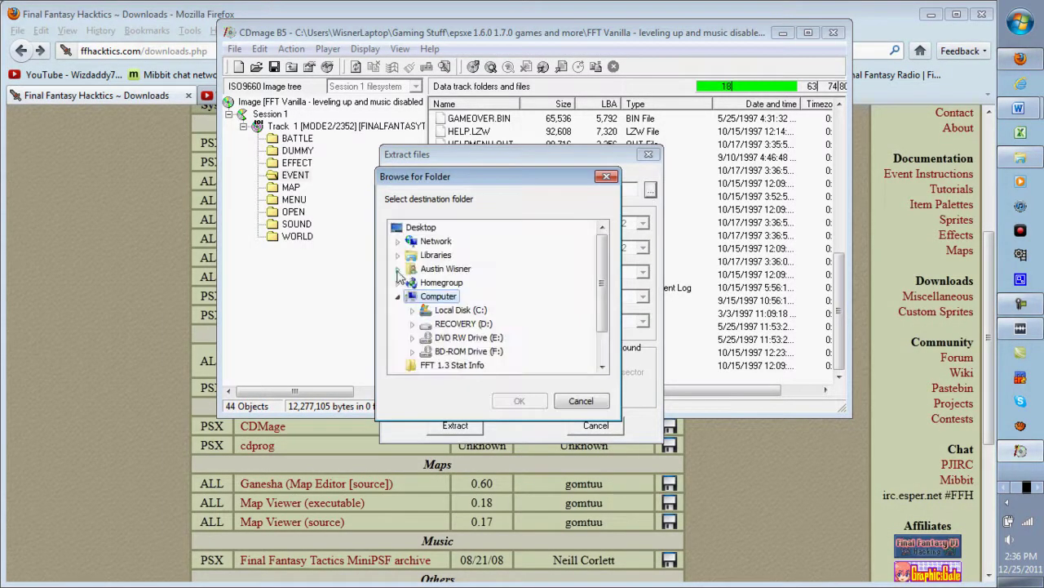
pyautogui.click(419, 228)
pyautogui.click(517, 401)
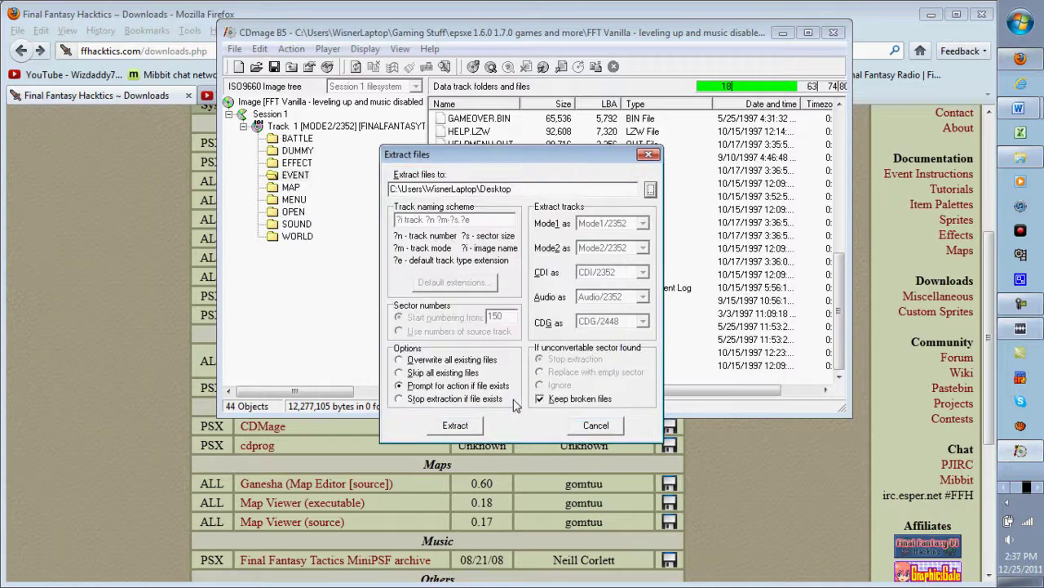
pyautogui.click(470, 418)
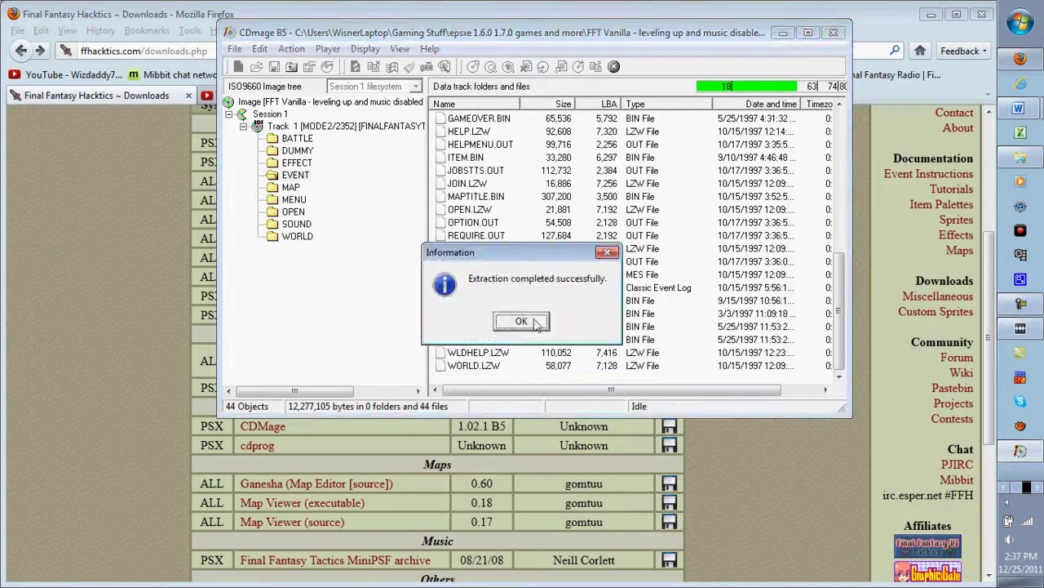
pyautogui.press('Return')
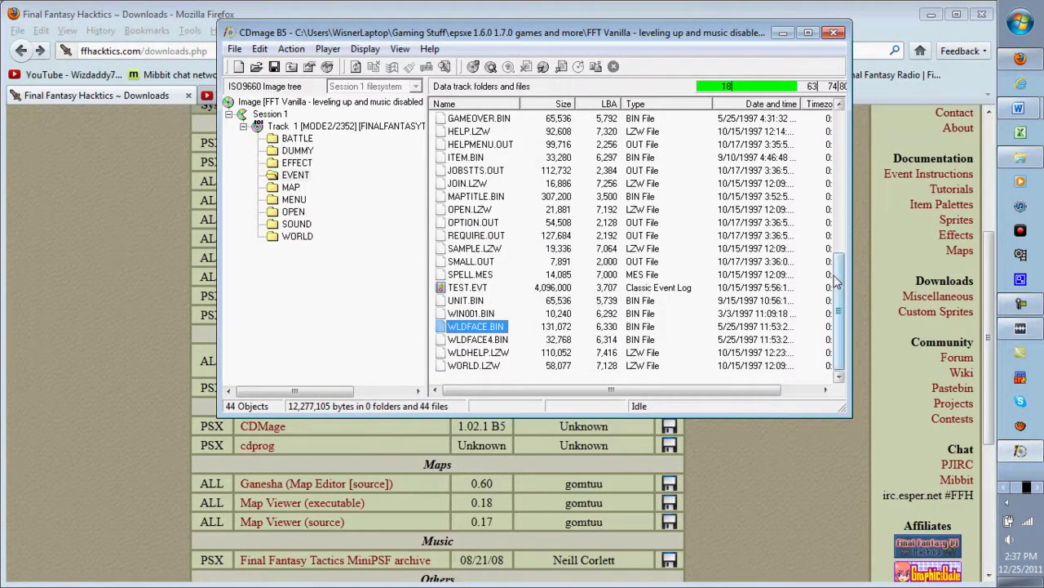
# Minimize CDmage and switch to the FFT UNIT/WLDFACE program.
pyautogui.moveTo(839, 282); pyautogui.dragTo(825, 114)
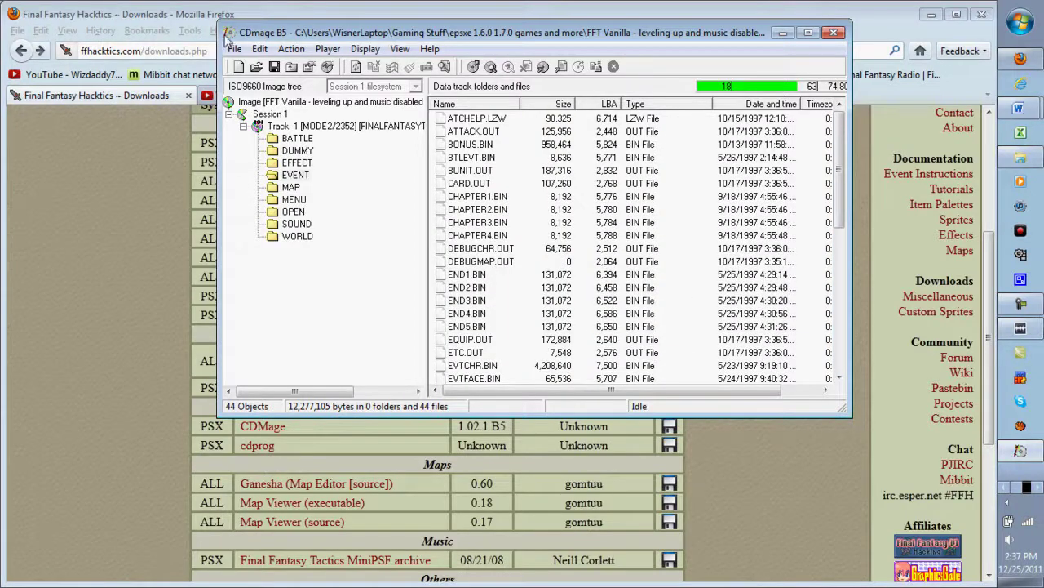
pyautogui.click(782, 33)
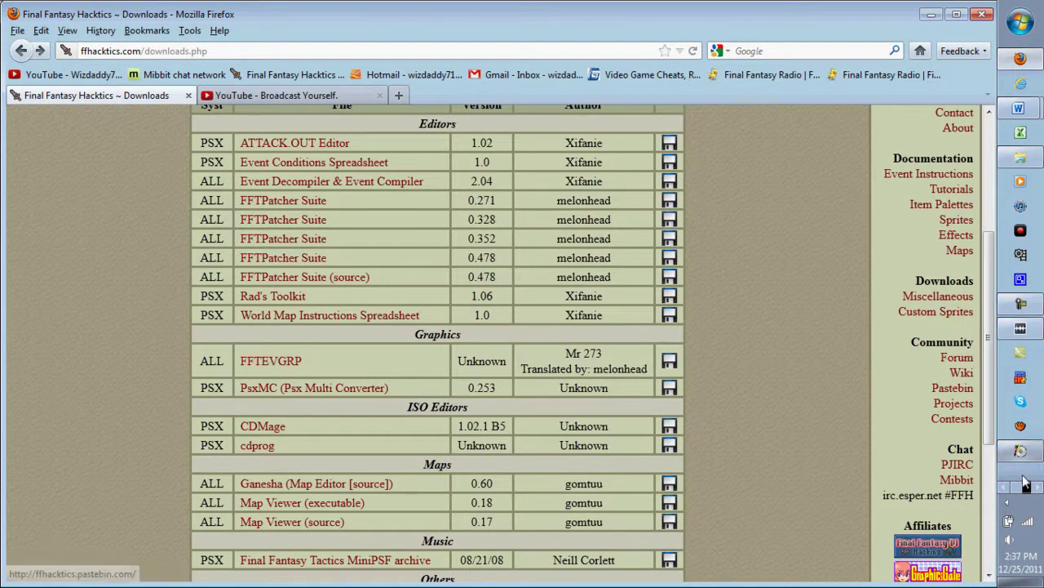
pyautogui.click(1028, 488)
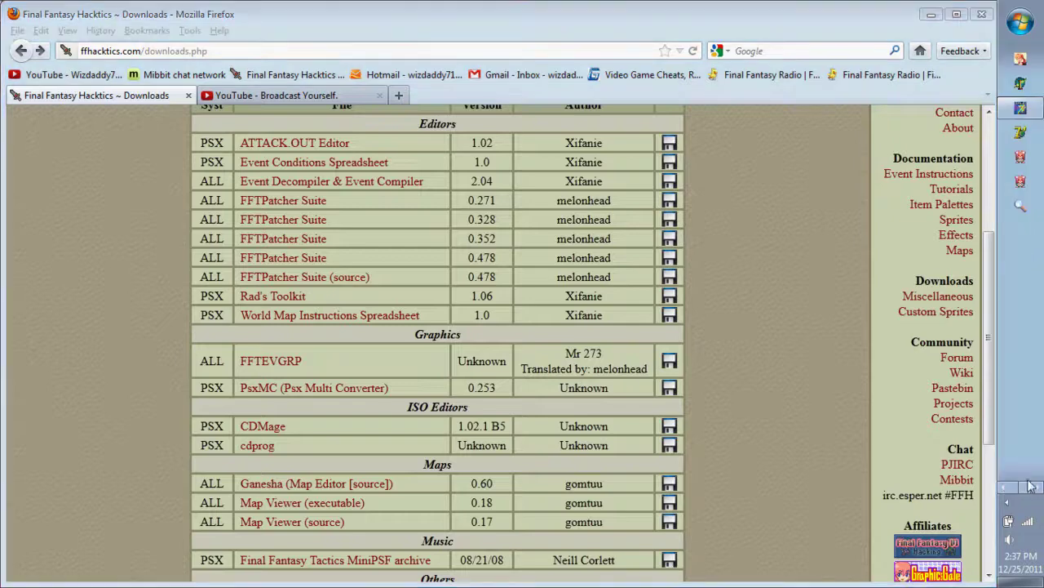
pyautogui.click(1022, 86)
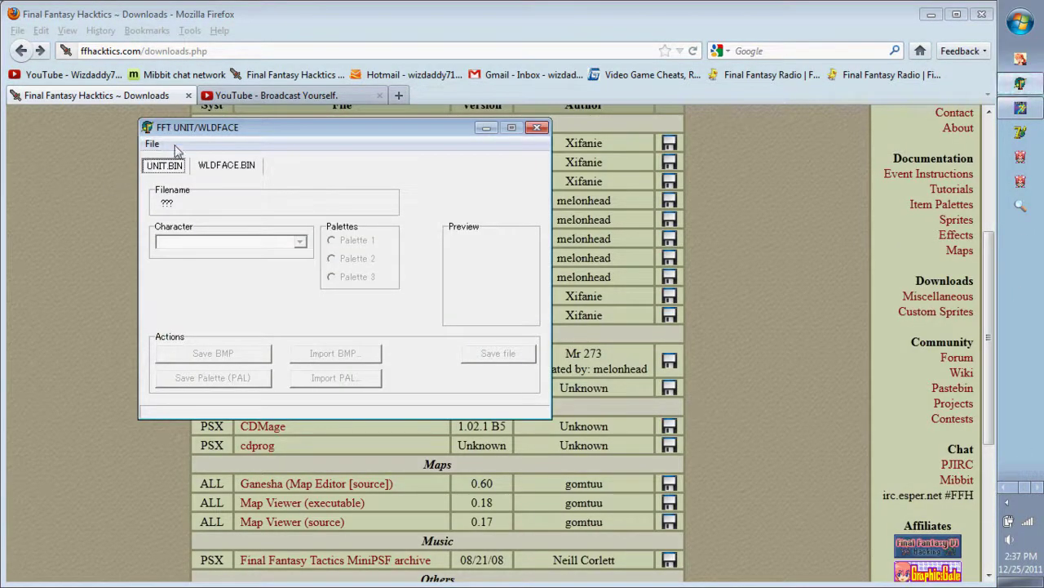
# Open the extracted UNIT.BIN file from the Desktop in FFT UNIT/WLDFACE.
pyautogui.click(214, 167)
pyautogui.click(167, 167)
pyautogui.click(151, 143)
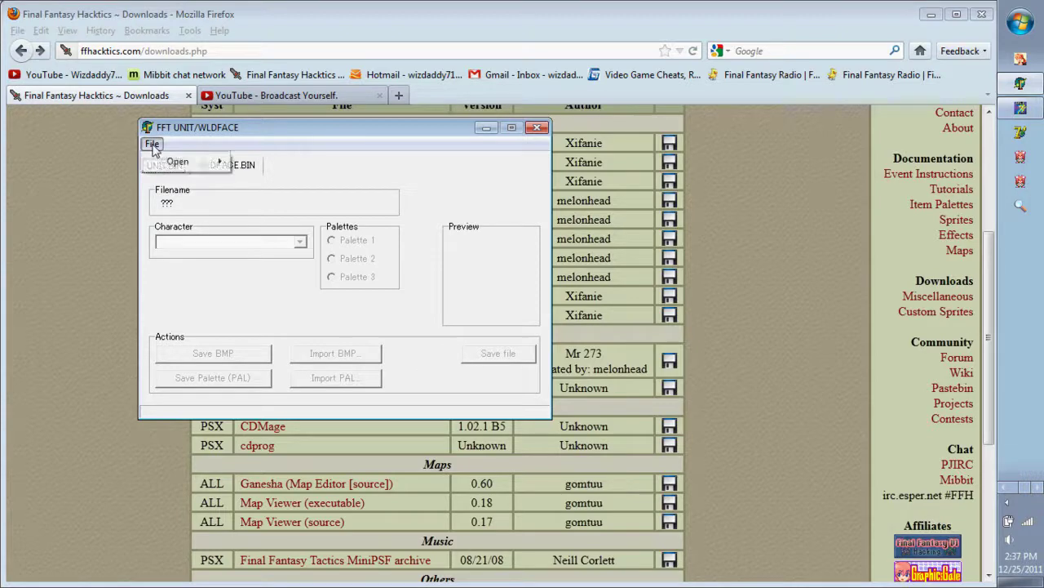
pyautogui.moveTo(168, 163)
pyautogui.click(247, 163)
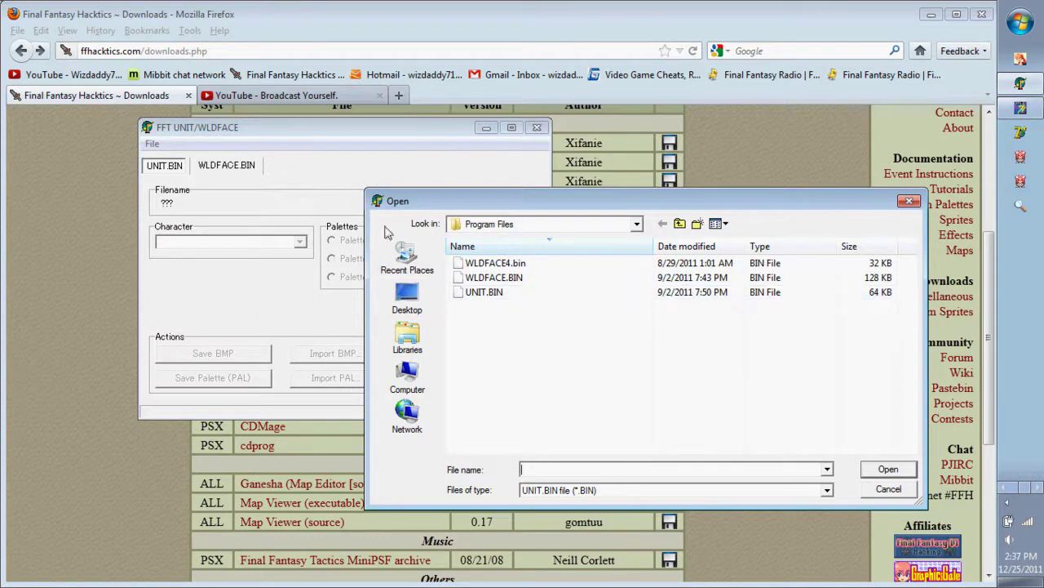
pyautogui.click(407, 298)
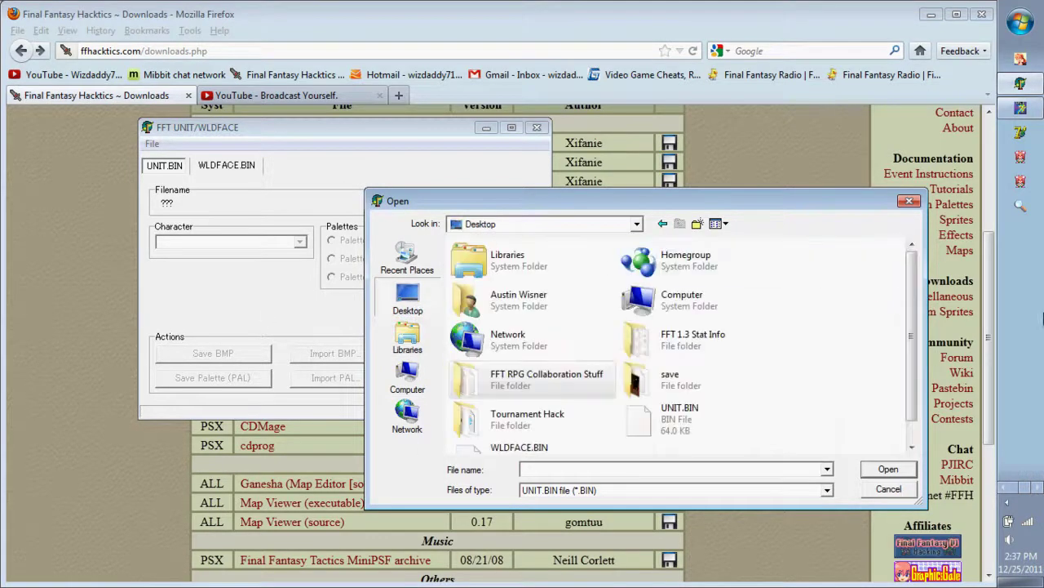
pyautogui.doubleClick(669, 410)
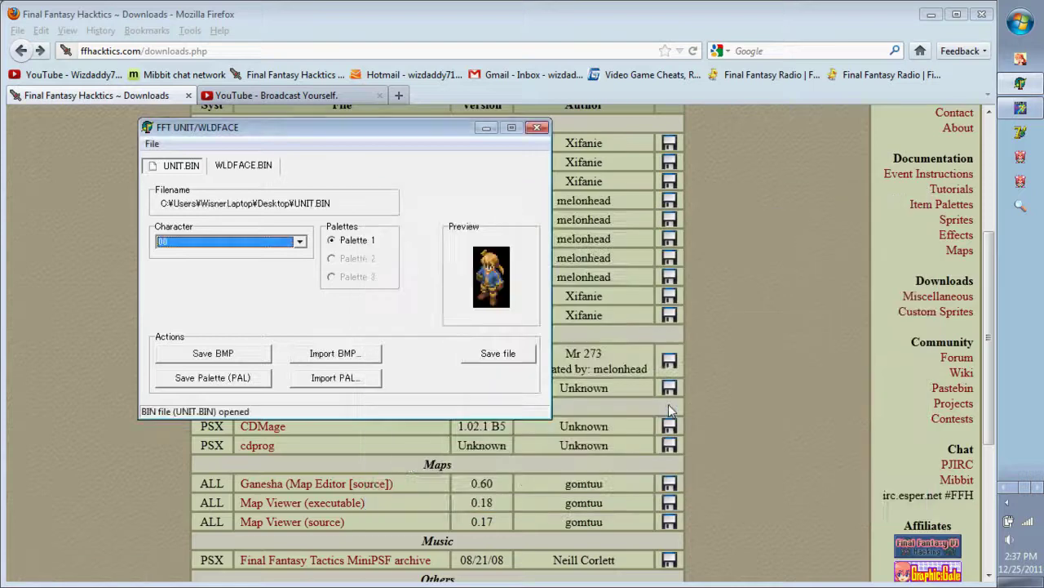
# Load the extracted WLDFACE.BIN file from the Desktop into its own page.
pyautogui.click(217, 165)
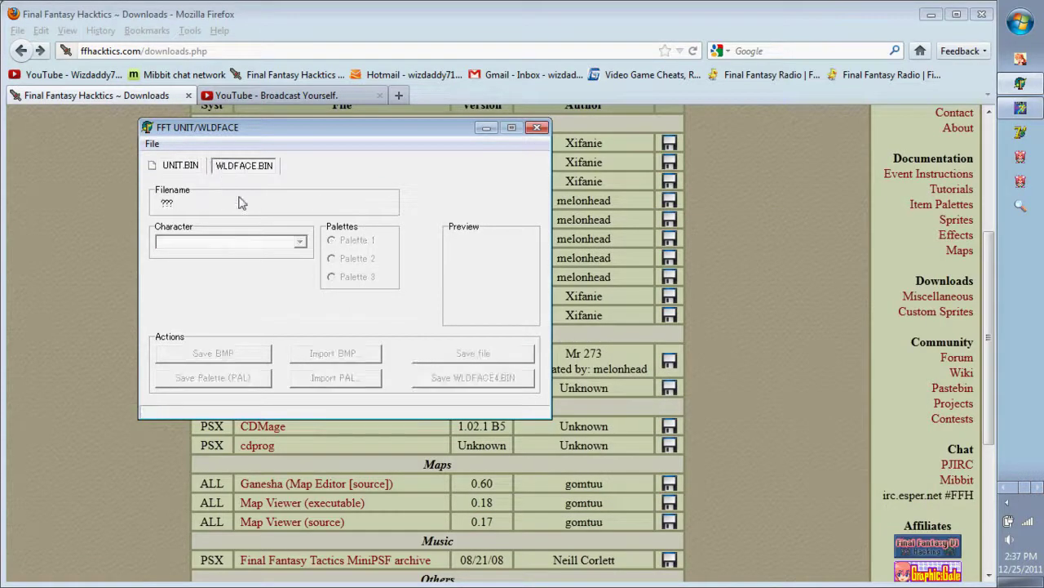
pyautogui.click(152, 144)
pyautogui.moveTo(209, 165)
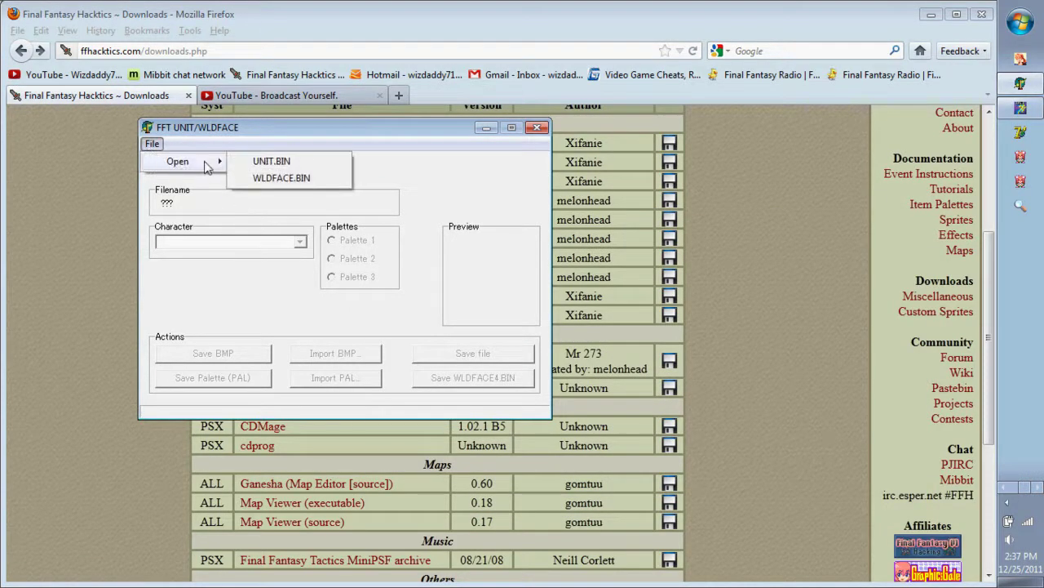
pyautogui.click(281, 178)
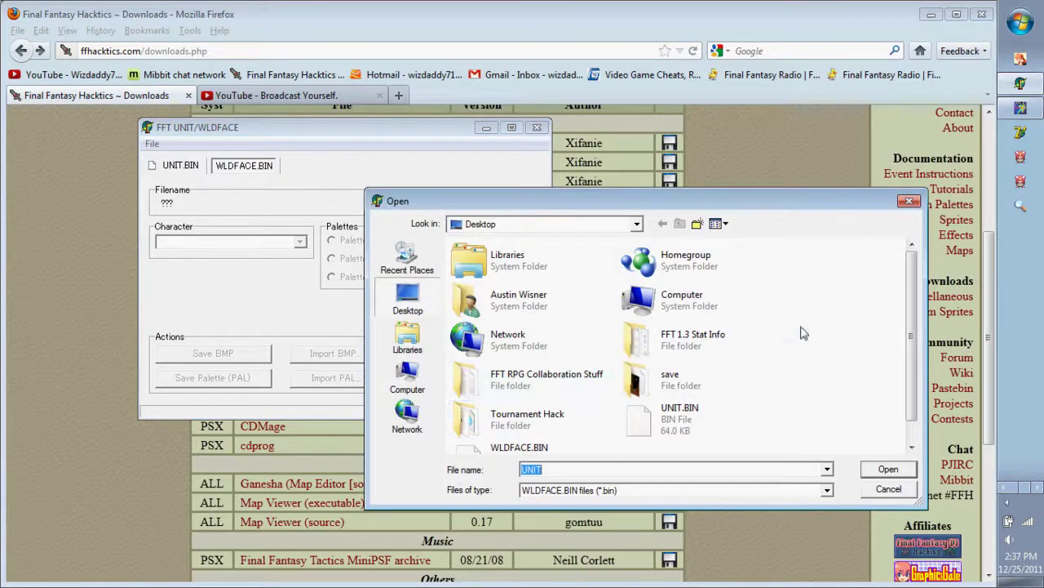
pyautogui.scroll(-1, 913, 353)
pyautogui.doubleClick(519, 428)
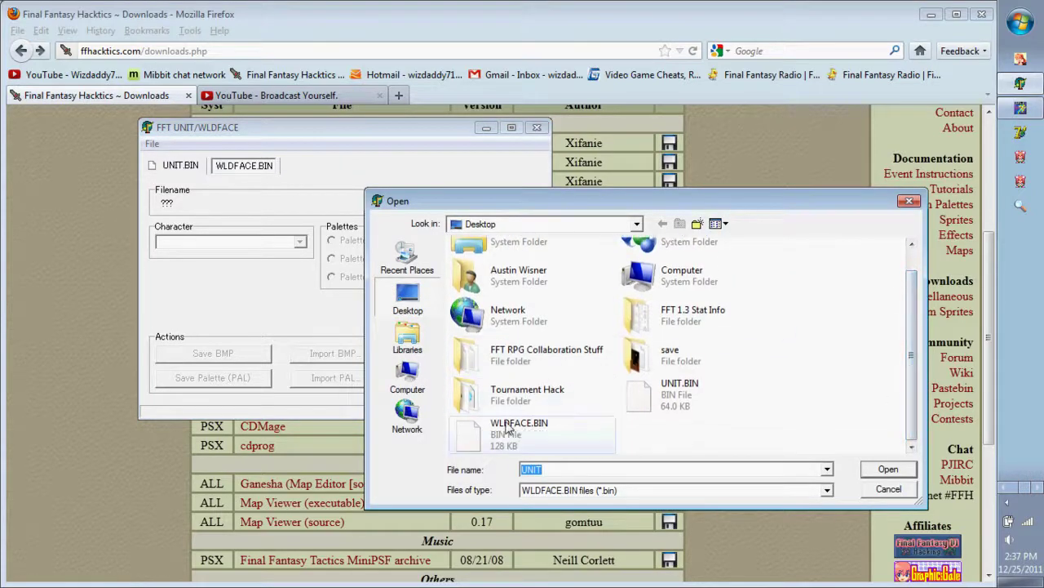
# Return to the UNIT.BIN data and browse its characters to select character 20.
pyautogui.click(181, 172)
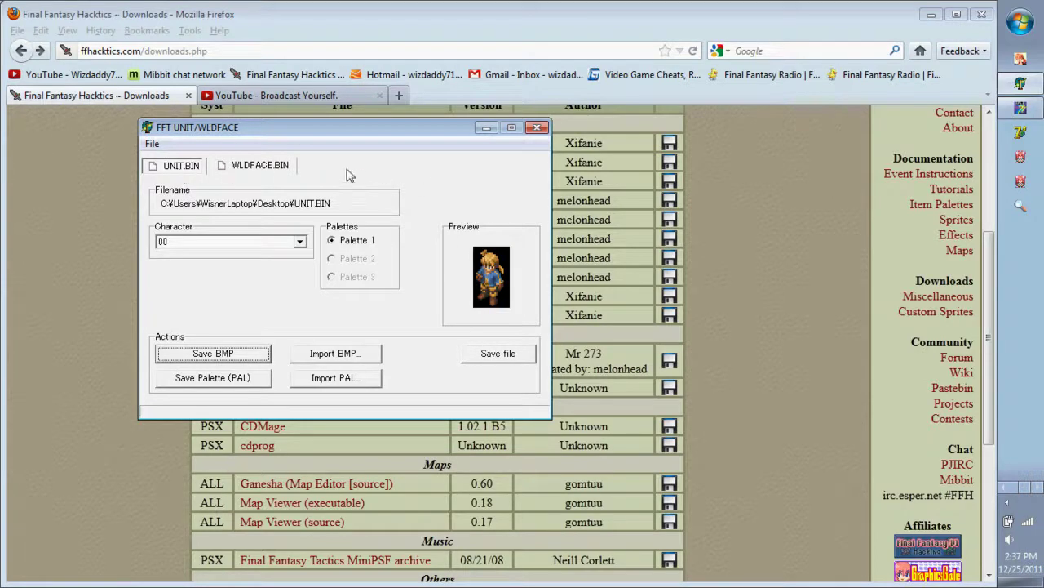
pyautogui.click(301, 243)
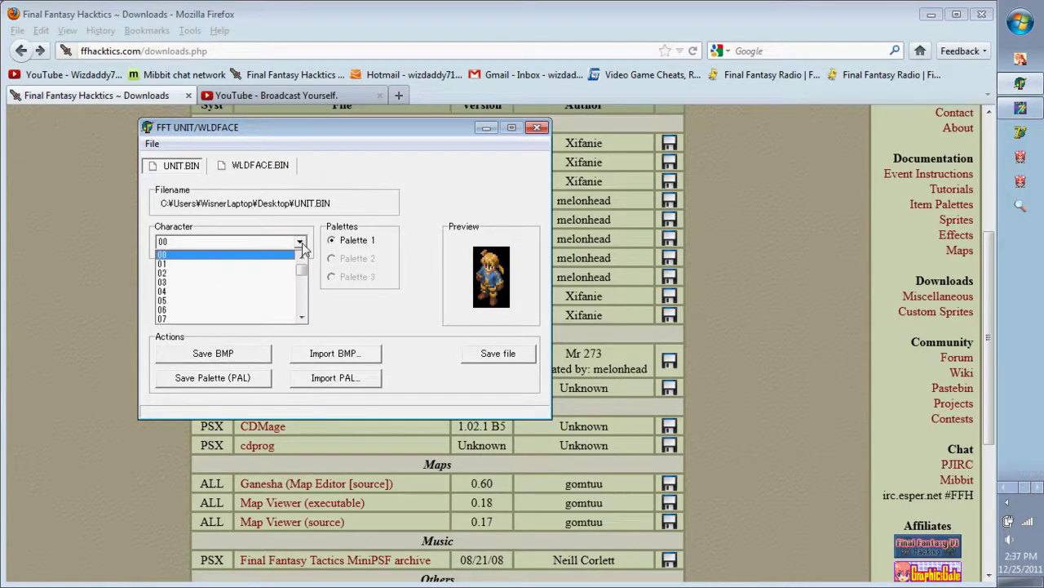
pyautogui.moveTo(302, 270)
pyautogui.mouseDown()
pyautogui.moveTo(302, 298)
pyautogui.moveTo(302, 257)
pyautogui.mouseUp()
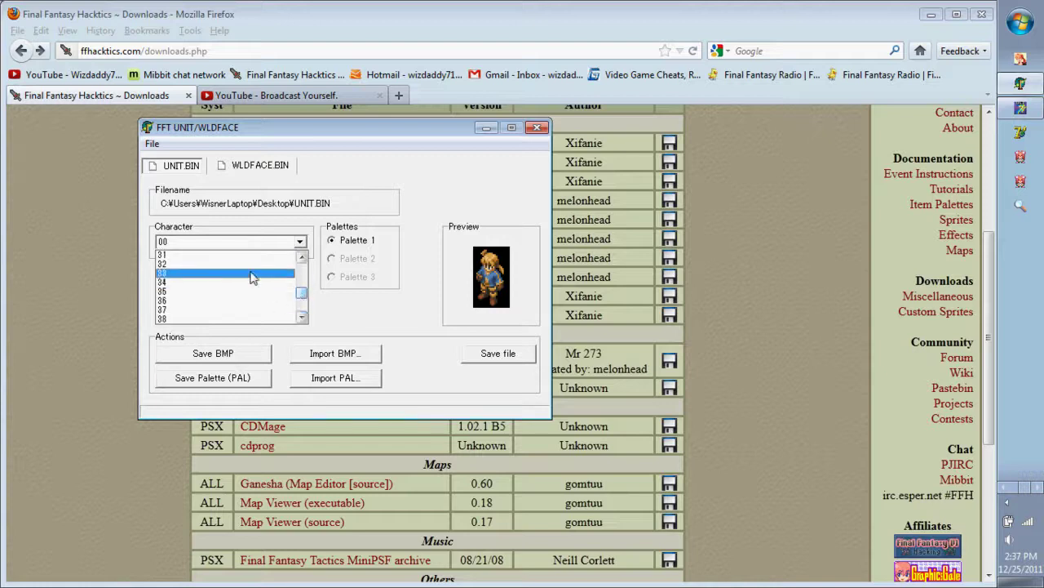
pyautogui.click(253, 277)
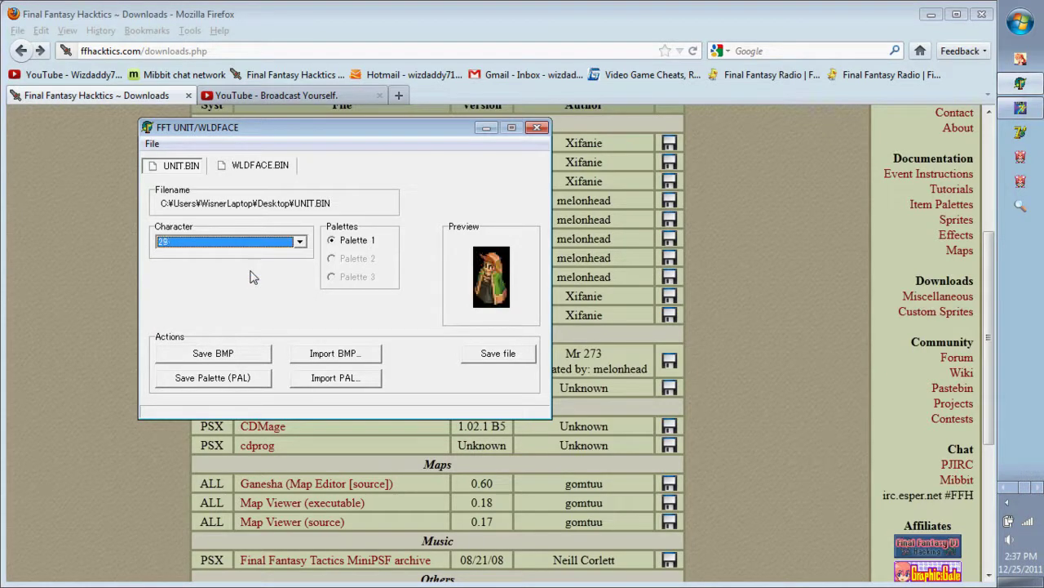
pyautogui.press('Down')
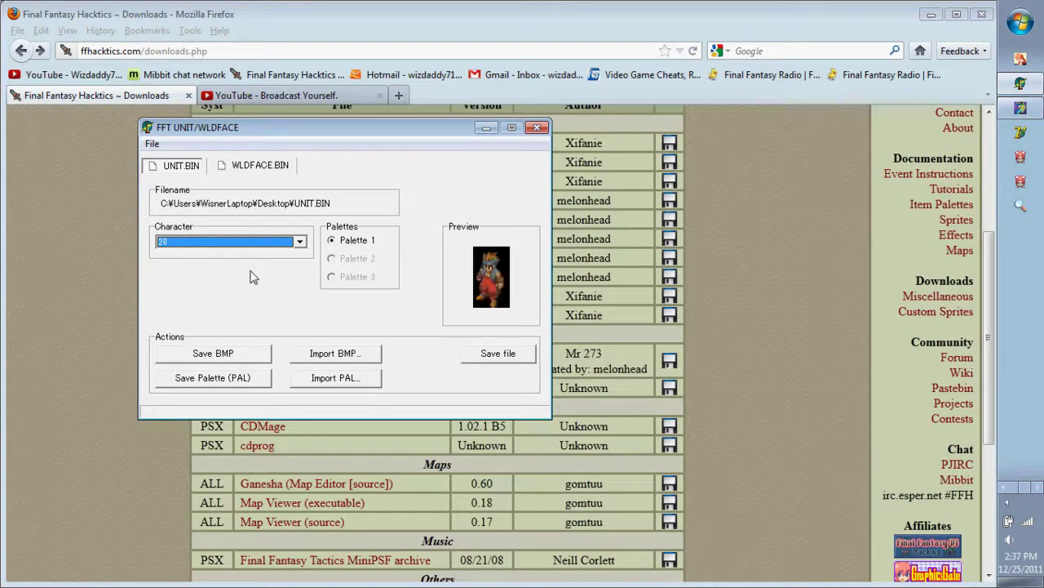
# Go to the WLDFACE.BIN portraits and browse through them to select character 21.
pyautogui.click(261, 166)
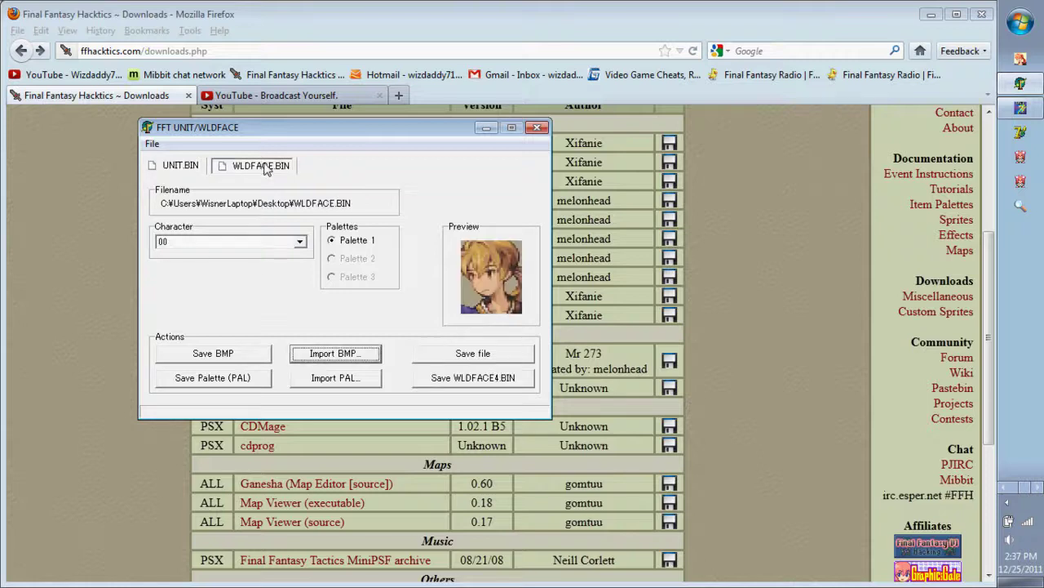
pyautogui.click(300, 243)
pyautogui.click(300, 250)
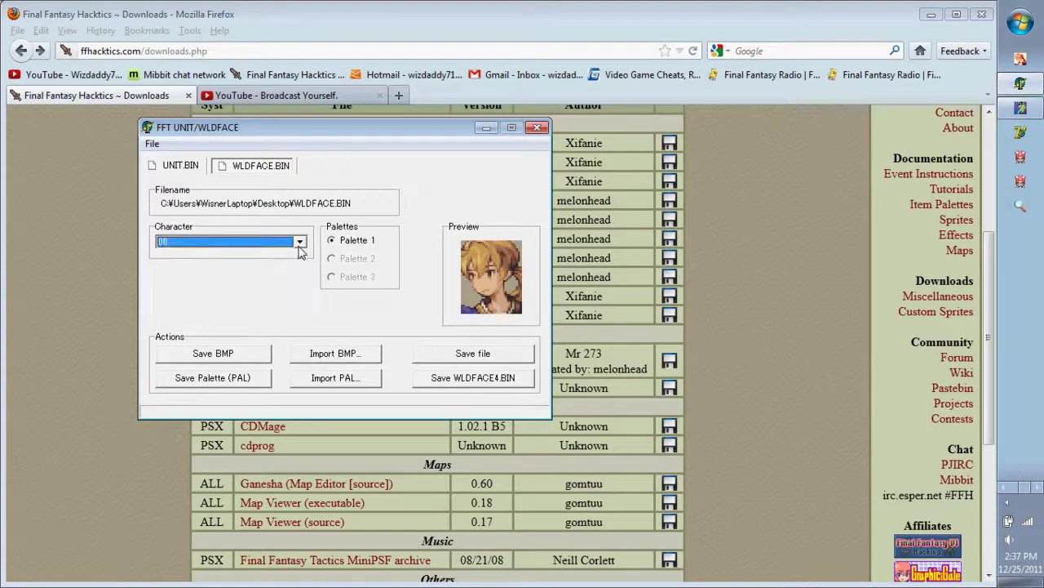
pyautogui.scroll(-19, 300, 250)
pyautogui.scroll(-11, 300, 250)
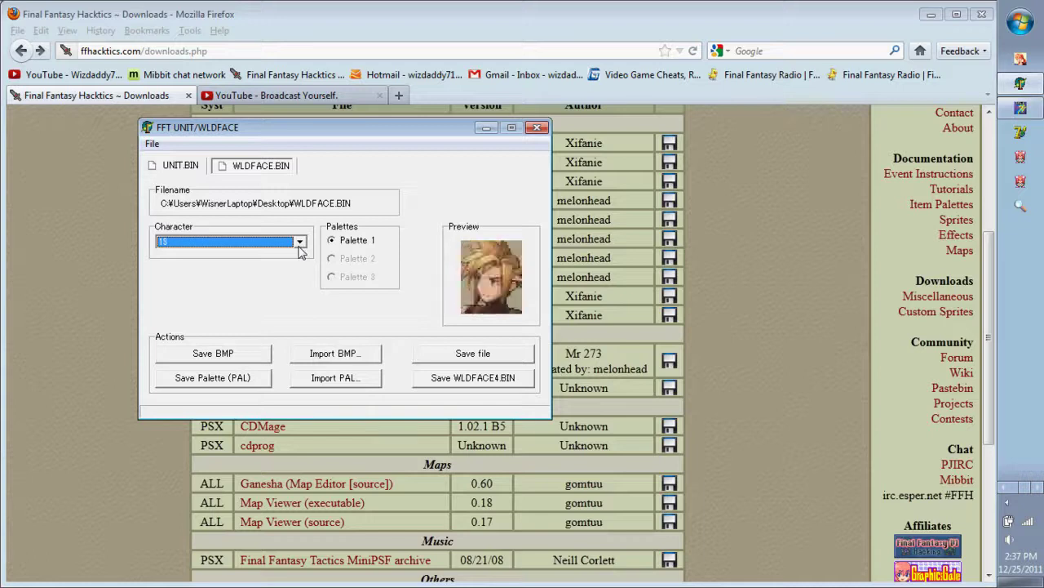
pyautogui.scroll(-3, 300, 250)
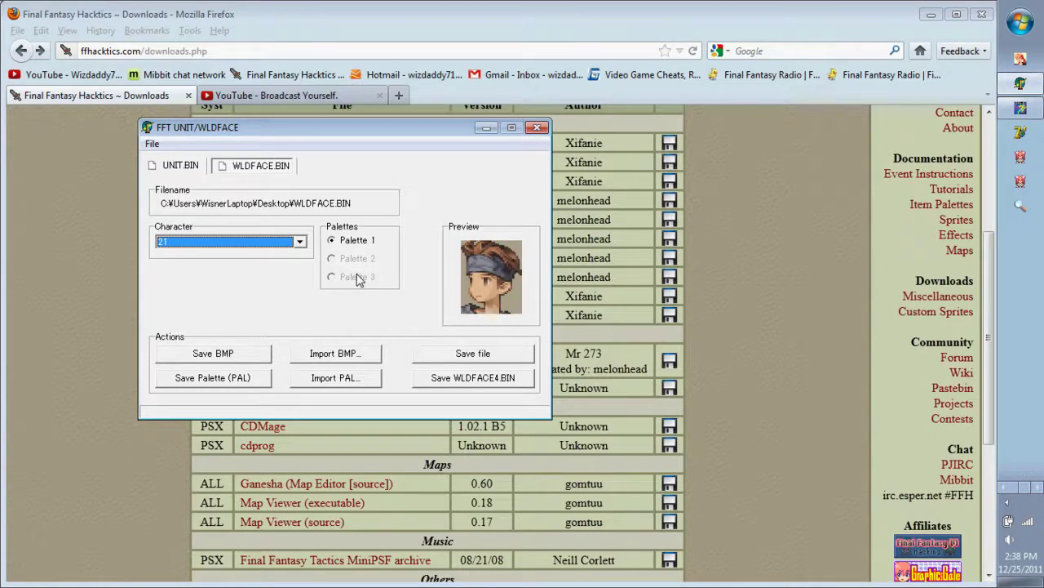
pyautogui.click(181, 174)
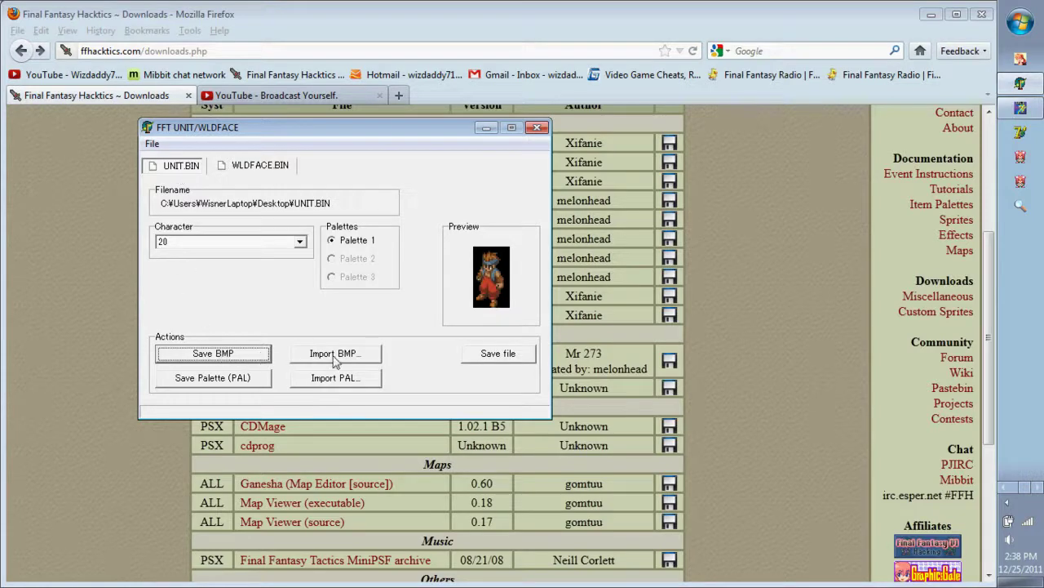
pyautogui.click(225, 361)
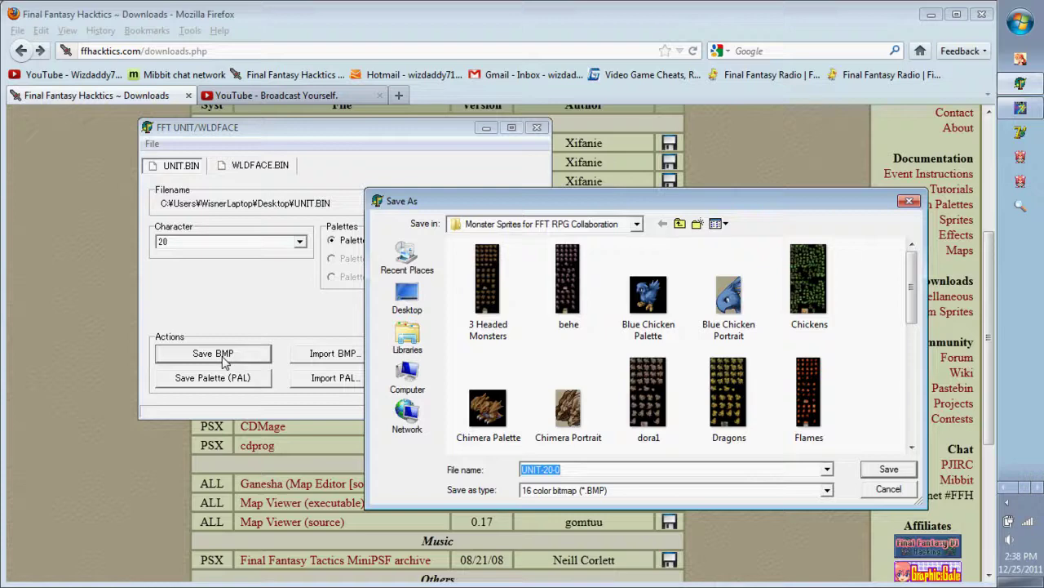
pyautogui.click(888, 489)
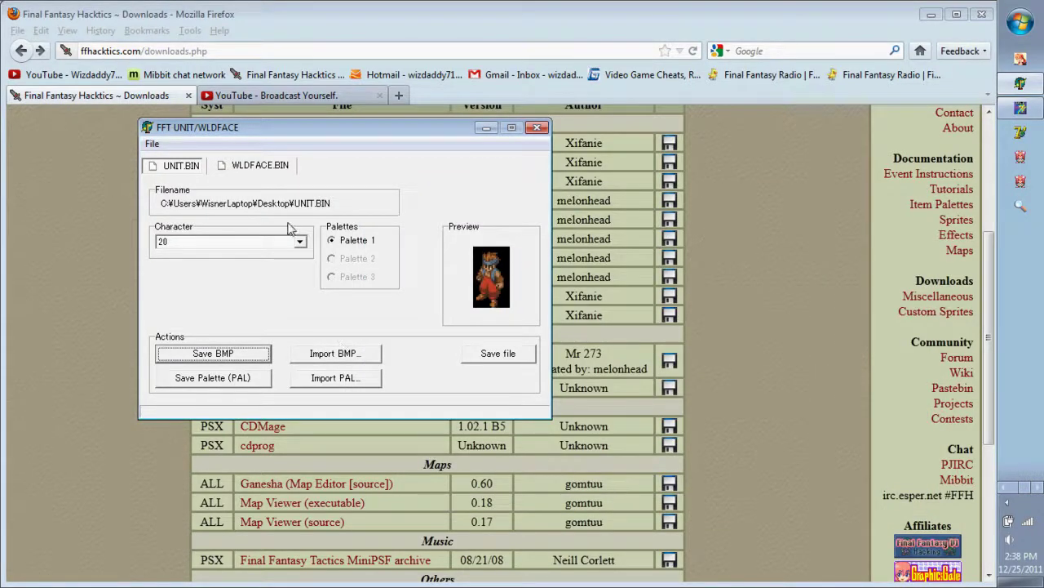
pyautogui.click(259, 165)
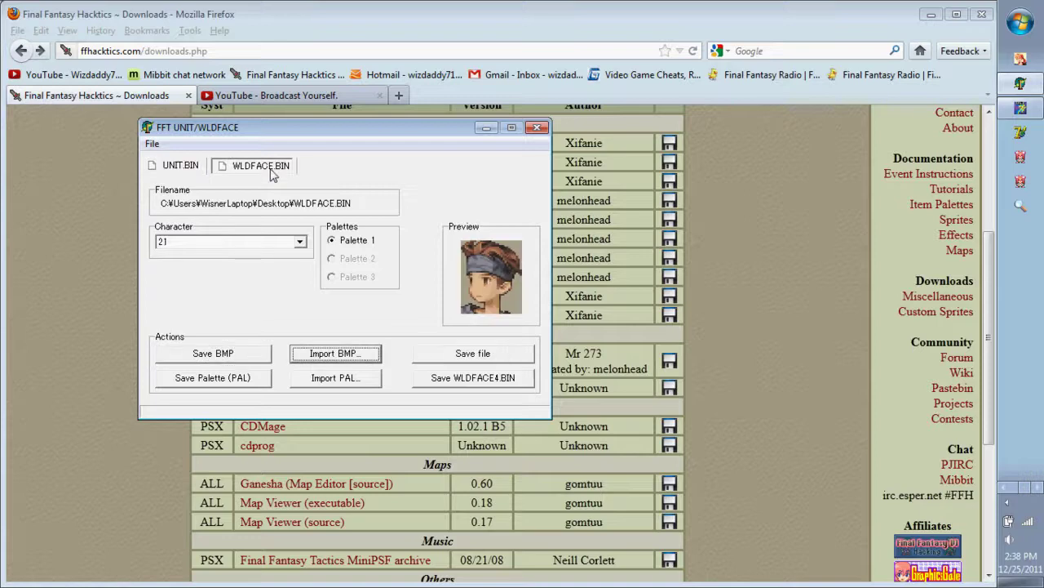
pyautogui.click(212, 353)
pyautogui.click(898, 489)
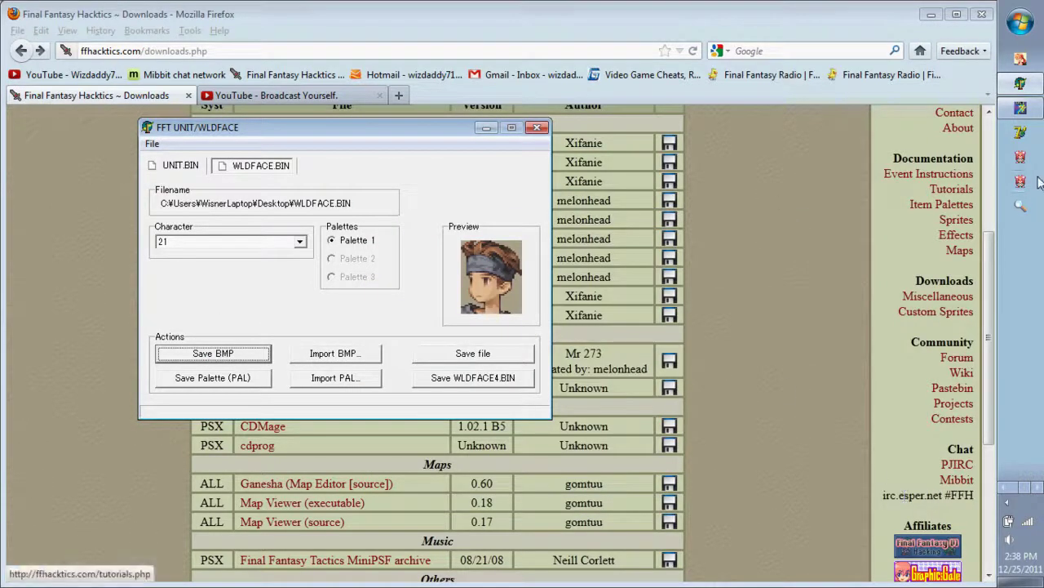
pyautogui.click(1021, 109)
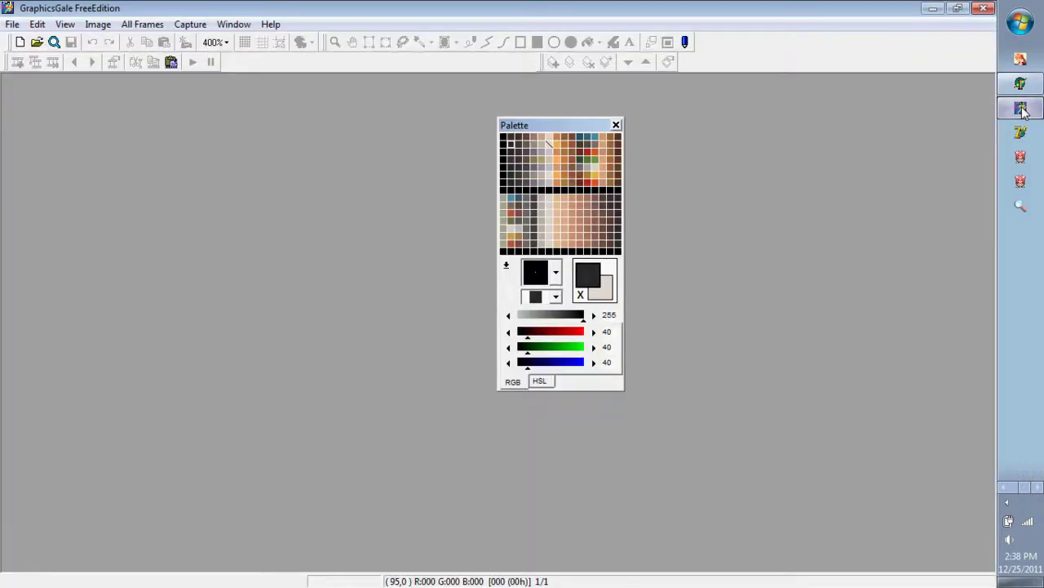
pyautogui.click(1002, 486)
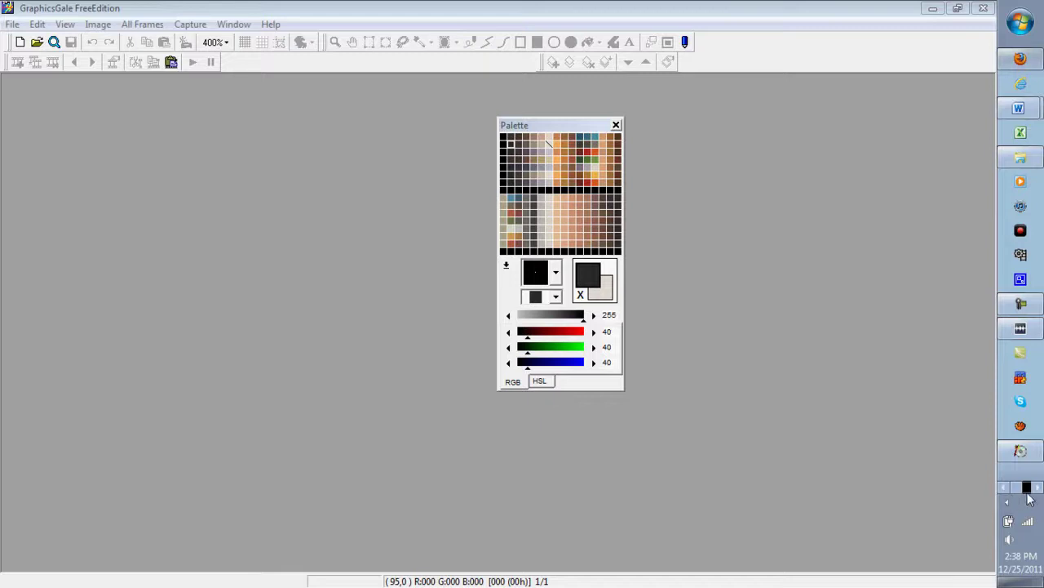
pyautogui.click(1036, 488)
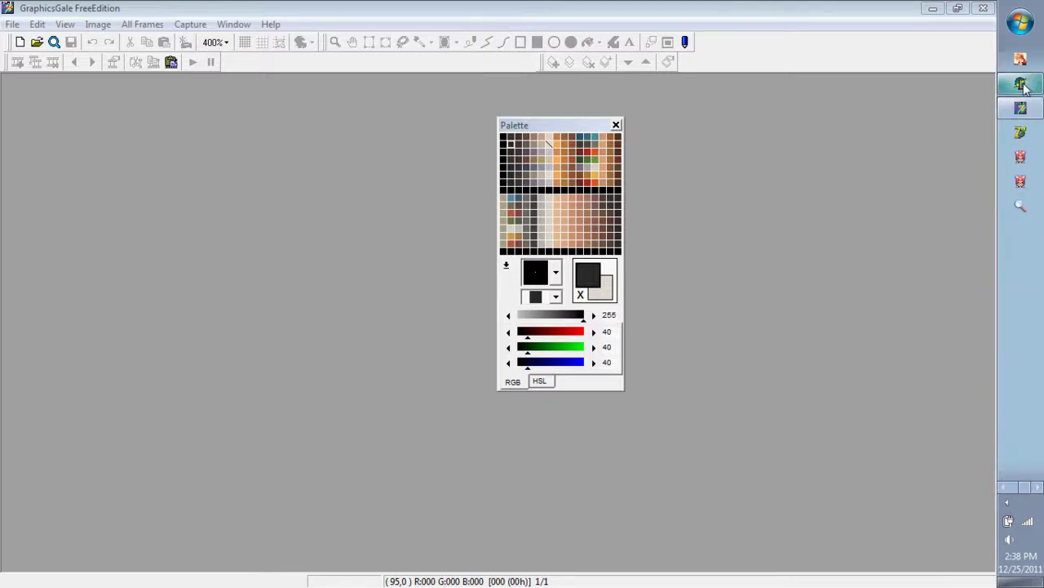
# Switch to FFT UNIT/WLDFACE and save UNIT.BIN character 20 to the Desktop as a 16 color bitmap named "m monk palette".
pyautogui.moveTo(1022, 86)
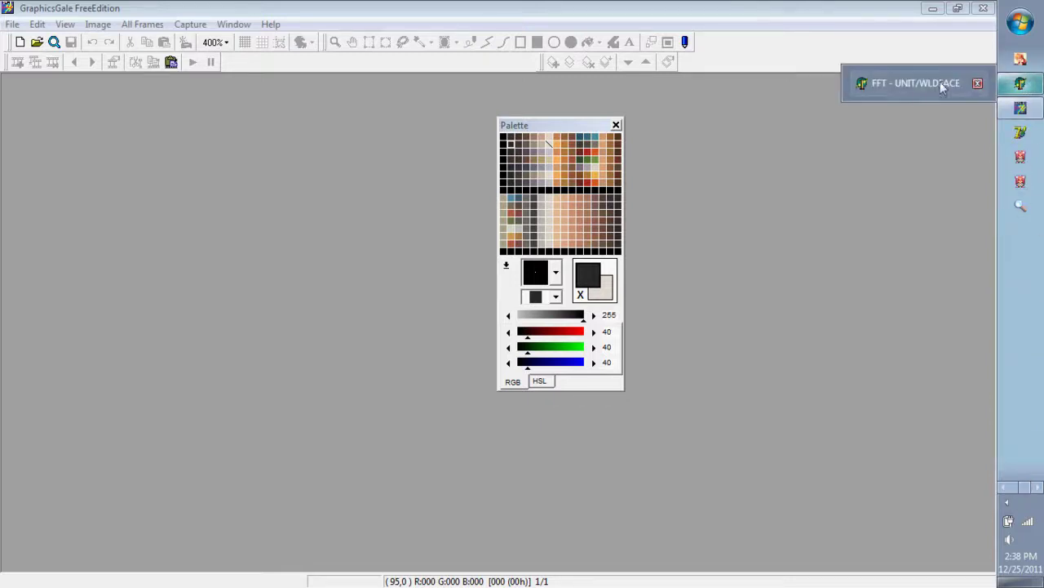
pyautogui.click(903, 82)
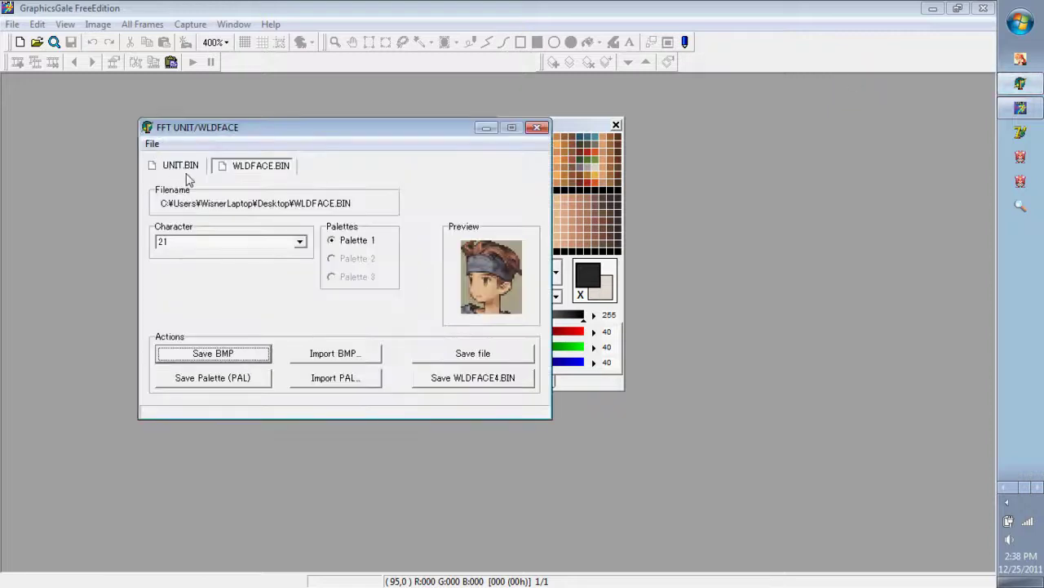
pyautogui.click(183, 166)
pyautogui.click(214, 353)
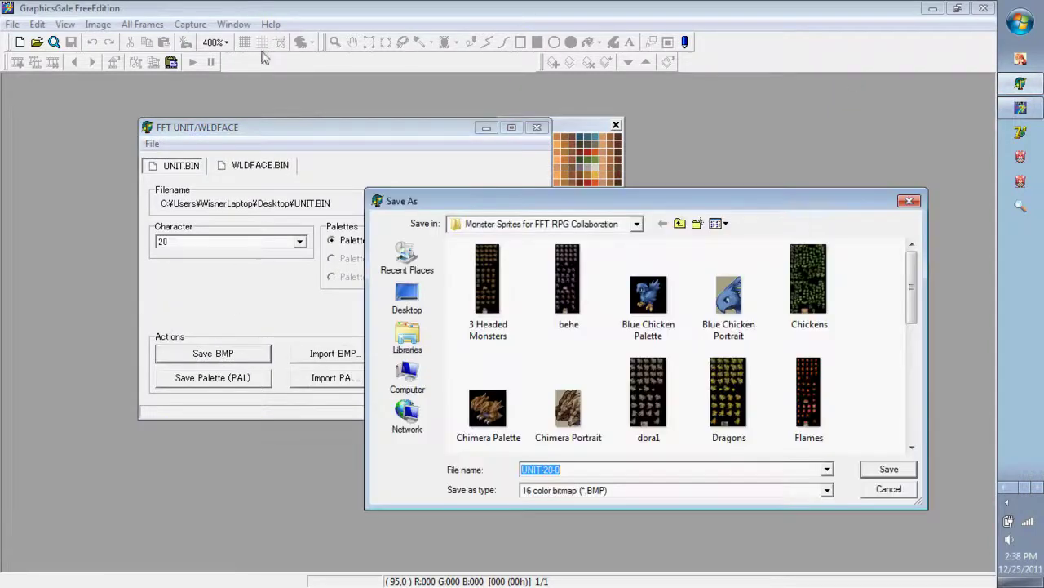
pyautogui.click(637, 223)
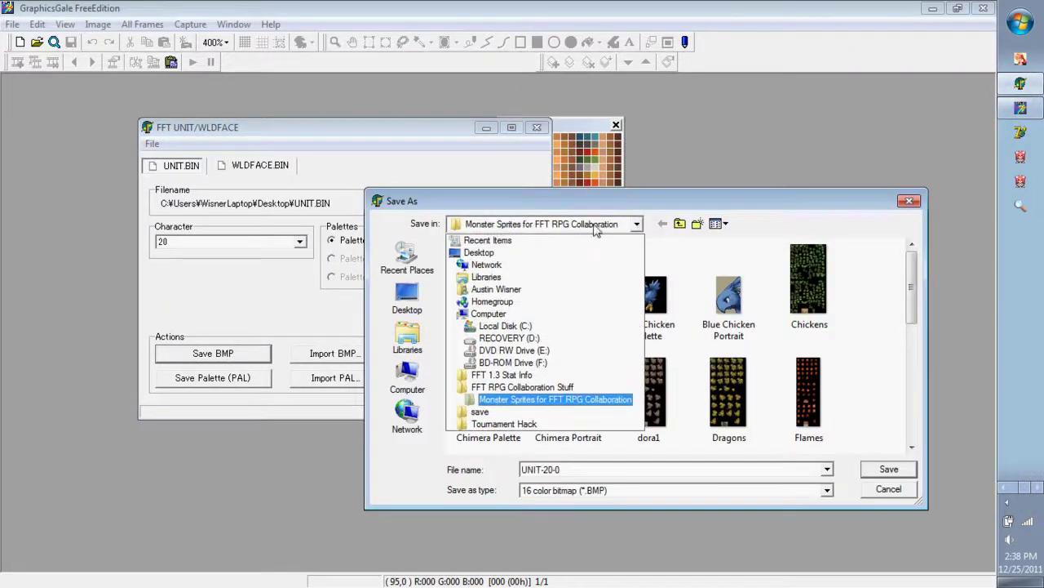
pyautogui.click(555, 255)
pyautogui.click(586, 468)
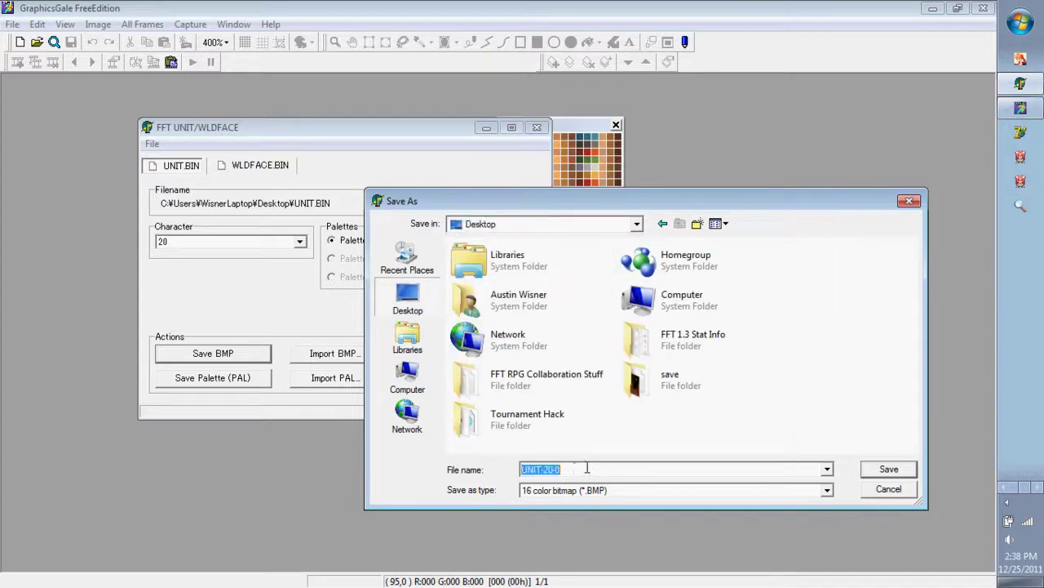
pyautogui.write('m mo')
pyautogui.write('nk palette')
pyautogui.click(886, 471)
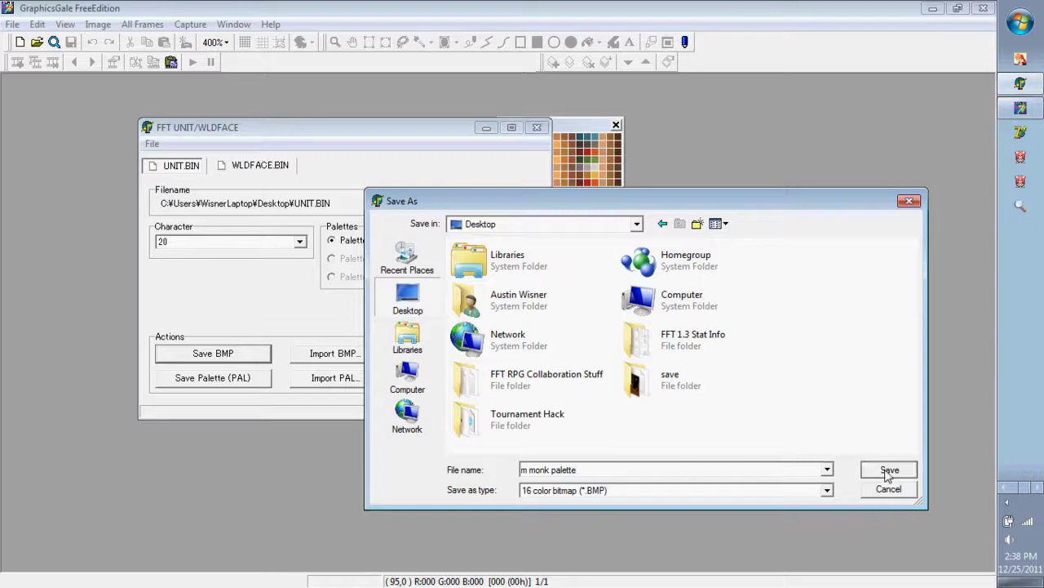
# Save WLDFACE.BIN character 21 to the Desktop as a 16 color bitmap named "m monk portrait" and close FFT UNIT/WLDFACE.
pyautogui.click(259, 167)
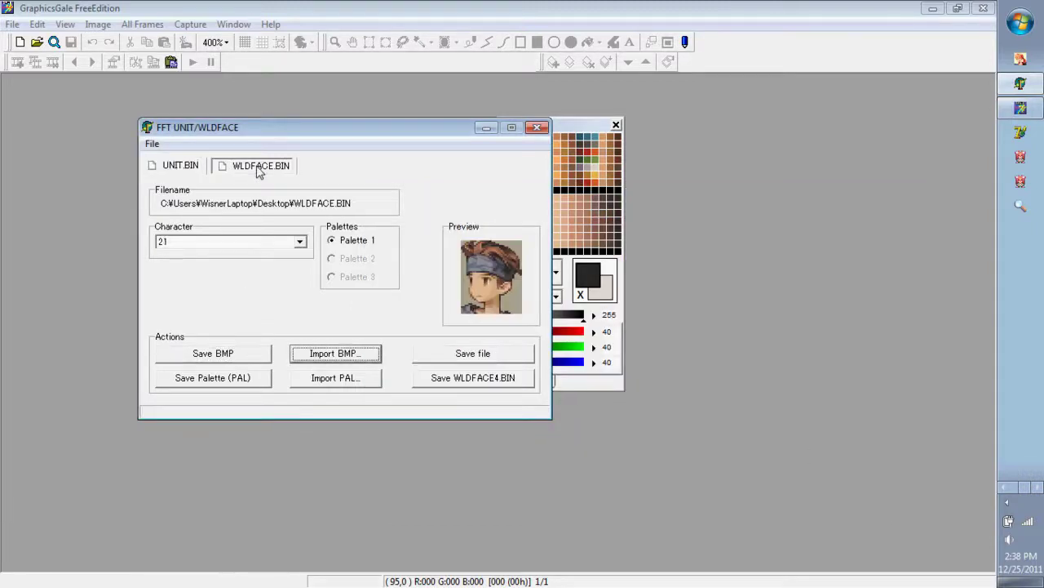
pyautogui.click(224, 358)
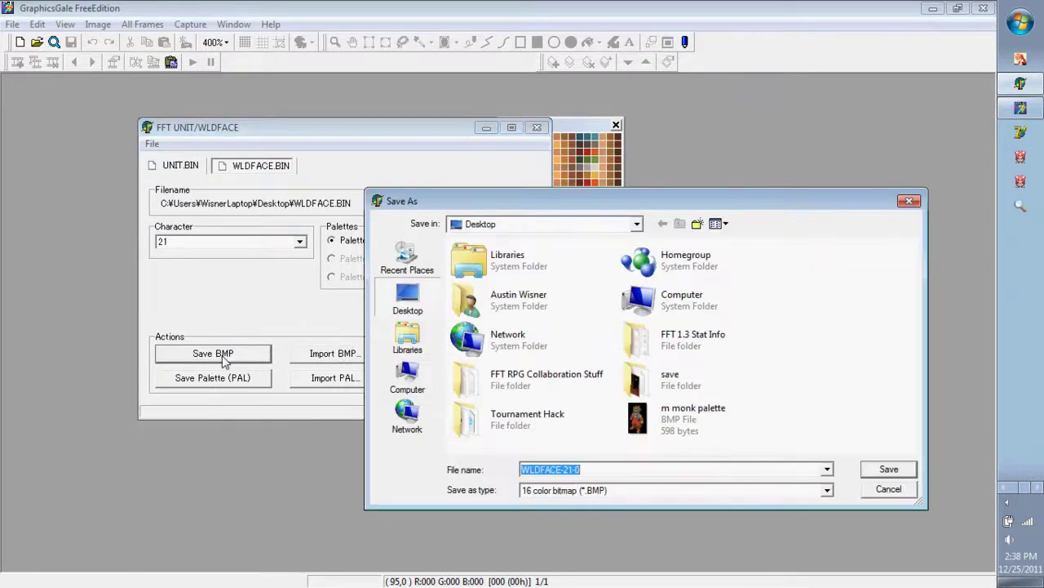
pyautogui.write('m')
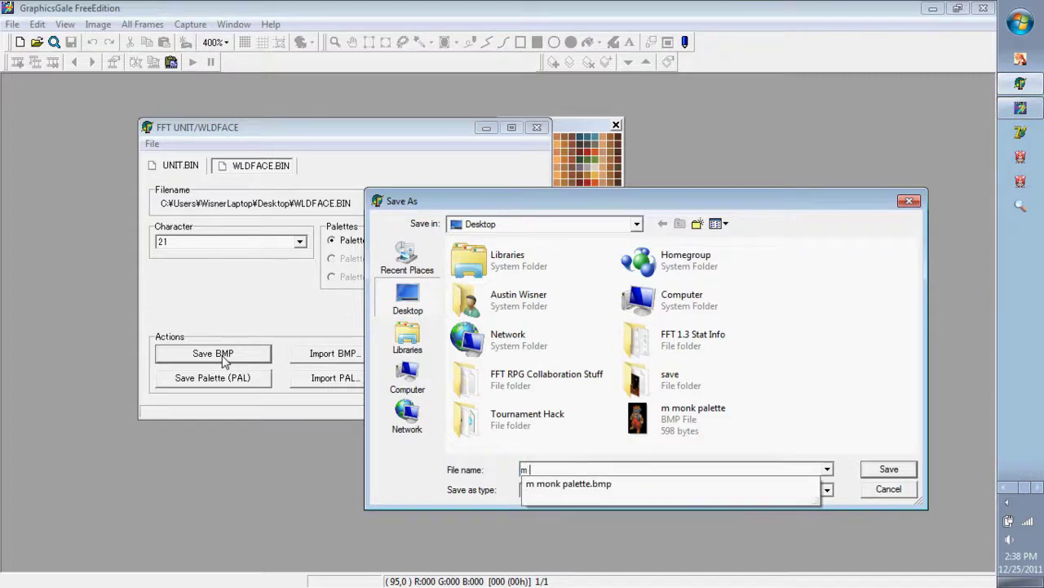
pyautogui.write(' monk portrait')
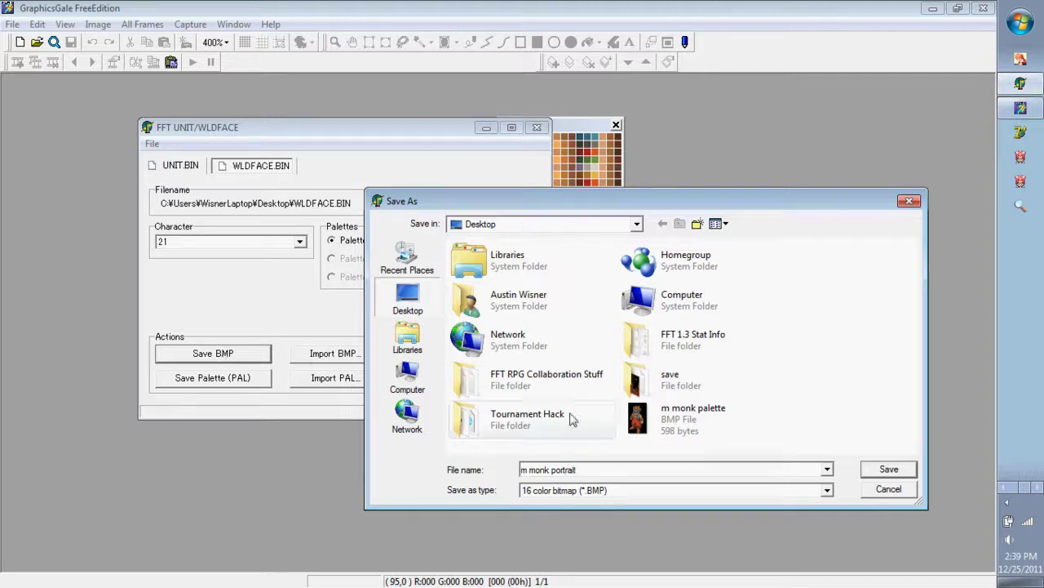
pyautogui.click(881, 472)
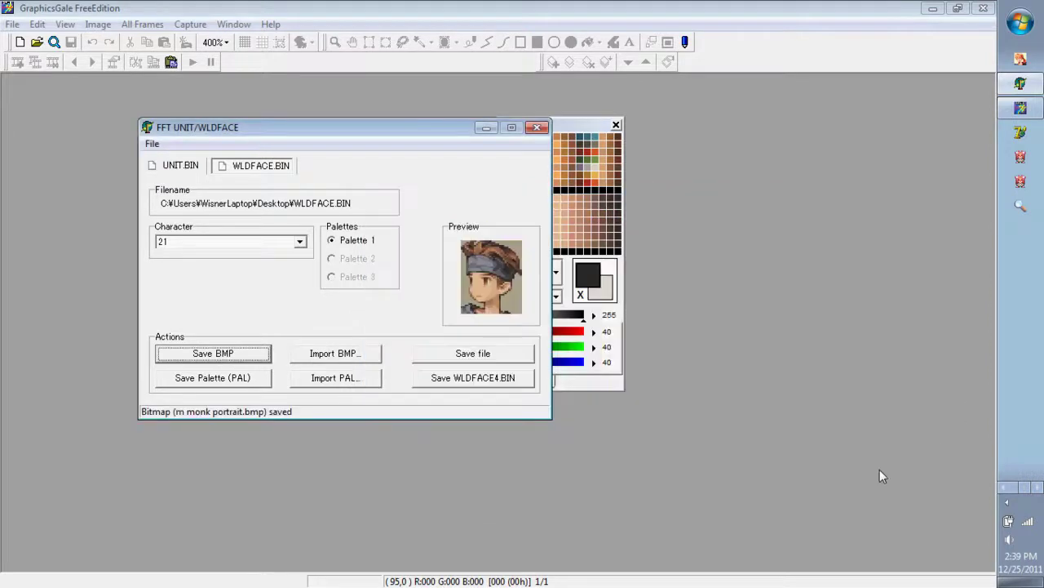
pyautogui.click(537, 128)
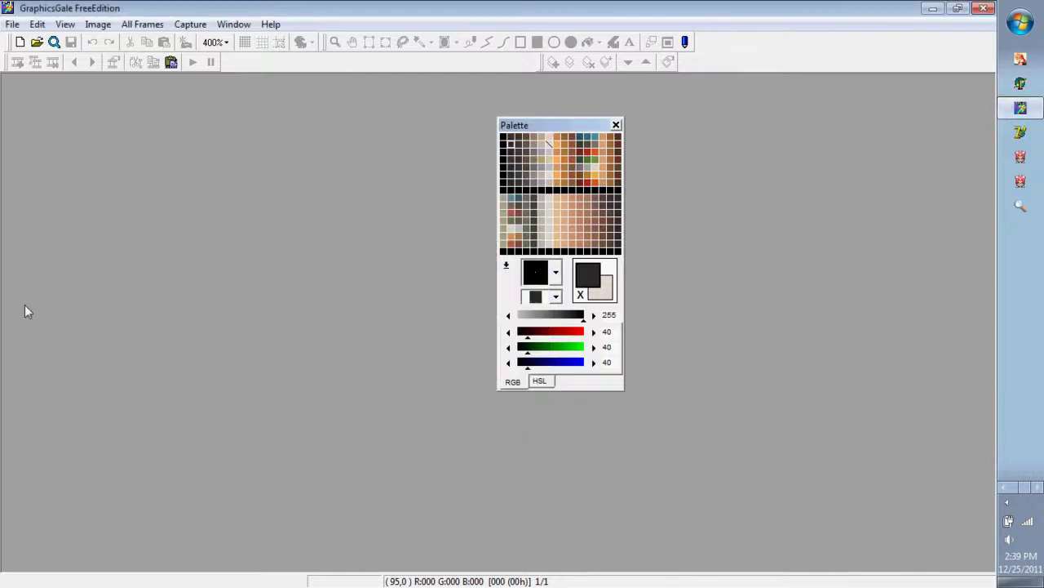
# Open the "m monk palette" bitmap from the Desktop in GraphicsGale.
pyautogui.hotkey('ctrl', 'o')
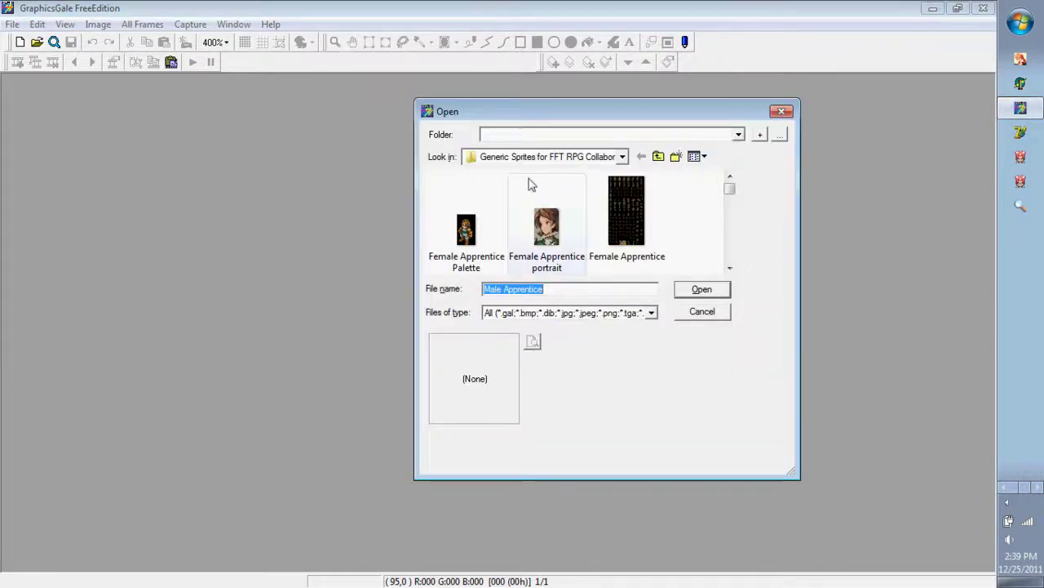
pyautogui.click(623, 156)
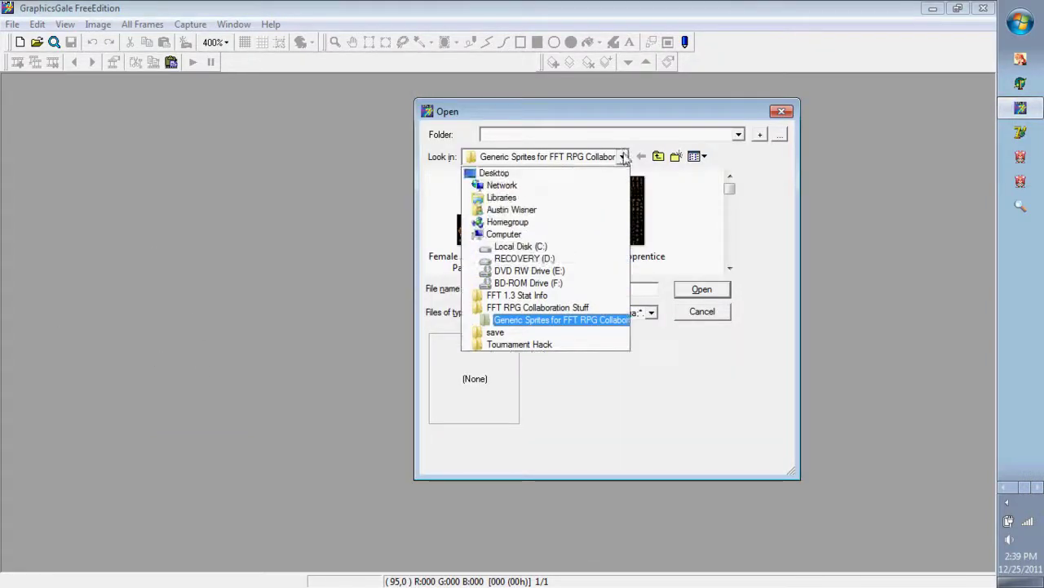
pyautogui.click(580, 170)
pyautogui.click(568, 291)
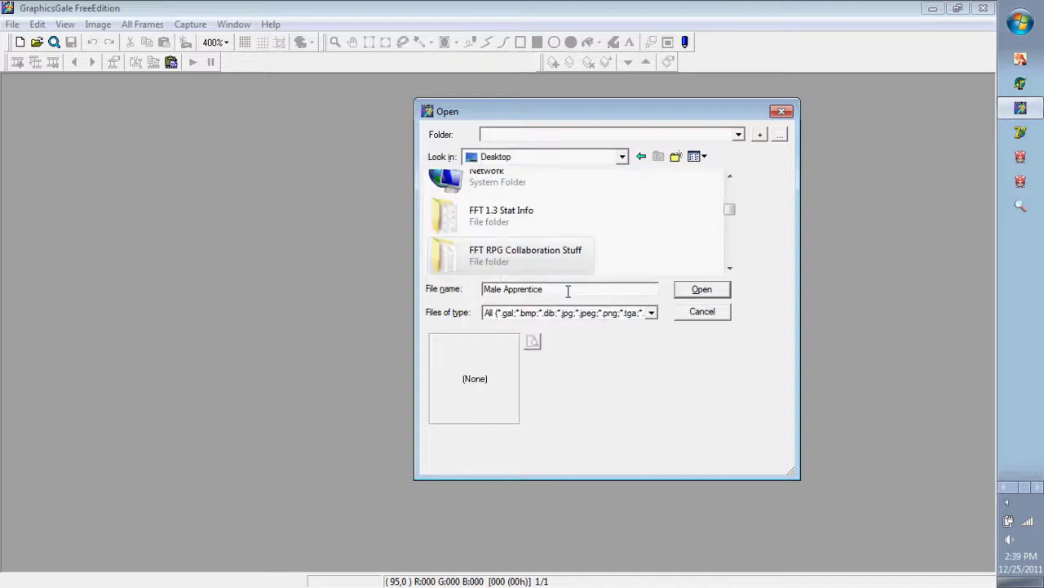
pyautogui.hotkey('ctrl', 'a')
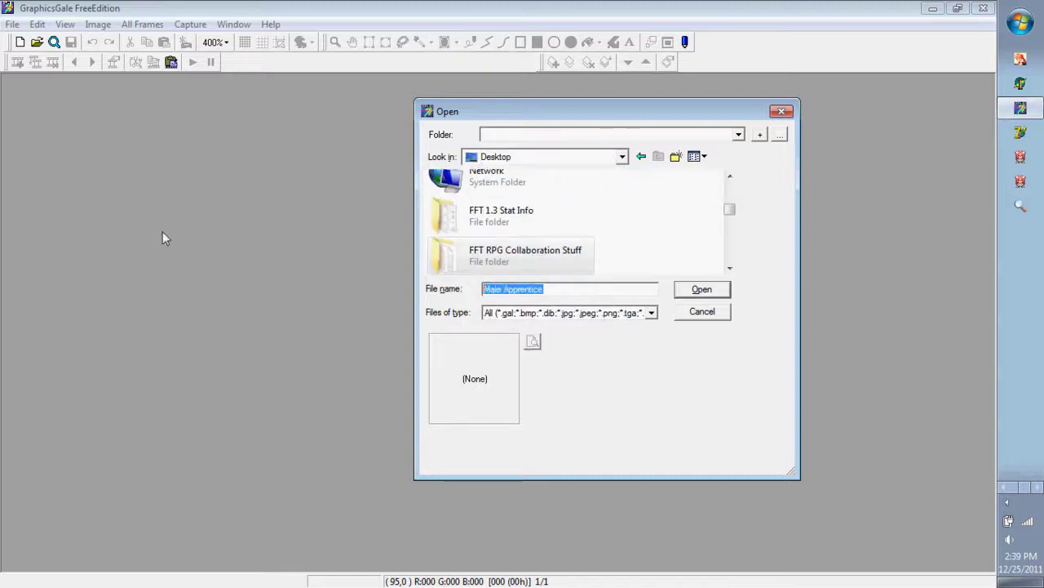
pyautogui.write('m')
pyautogui.press('Down')
pyautogui.press('Return')
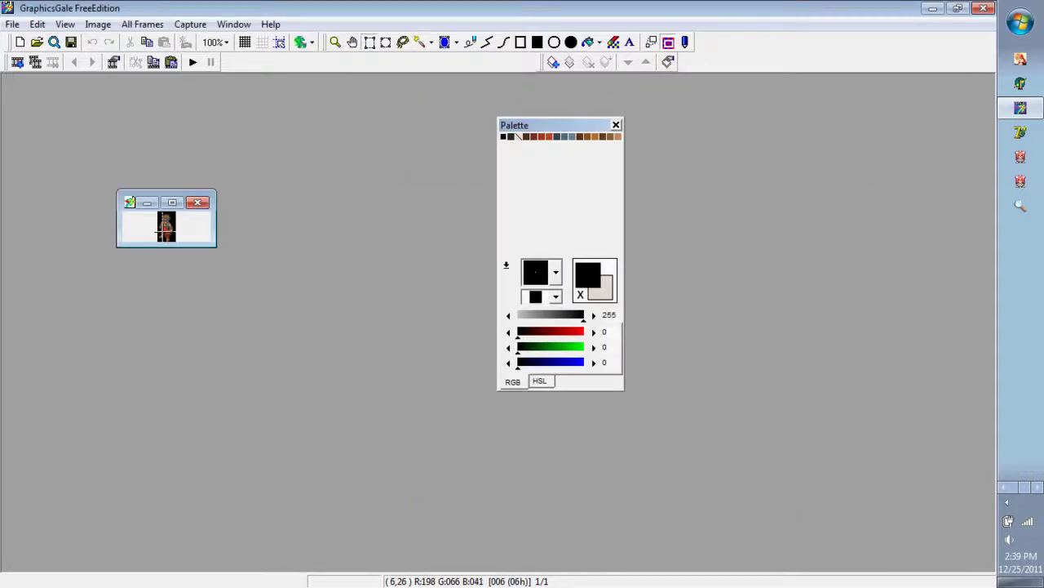
# Open the "m monk portrait" bitmap from the Desktop as a second image.
pyautogui.hotkey('ctrl', 'o')
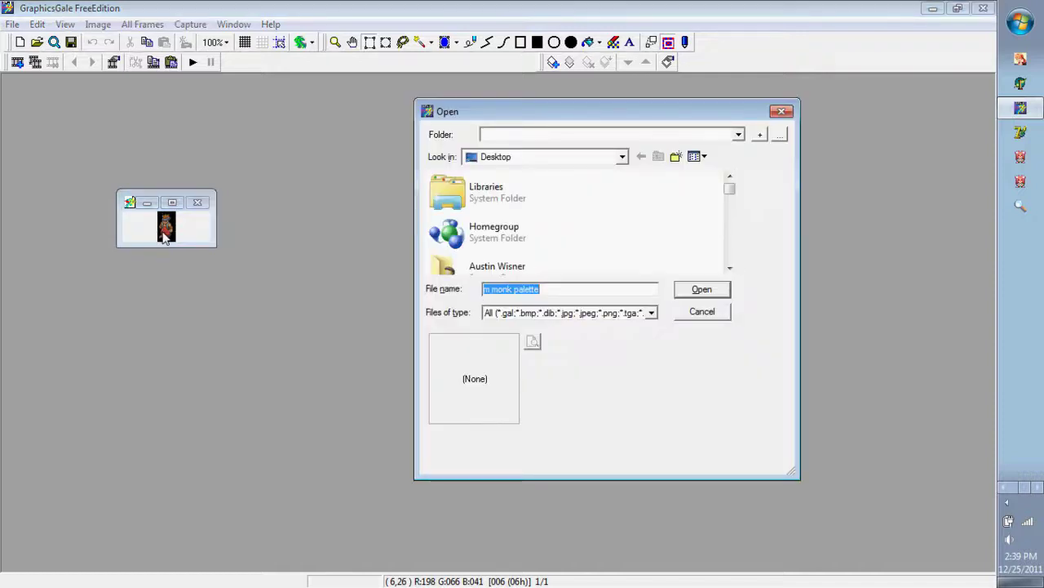
pyautogui.press('End')
pyautogui.press('BackSpace')
pyautogui.press('BackSpace')
pyautogui.press('BackSpace')
pyautogui.press('BackSpace')
pyautogui.press('BackSpace')
pyautogui.press('BackSpace')
pyautogui.press('BackSpace')
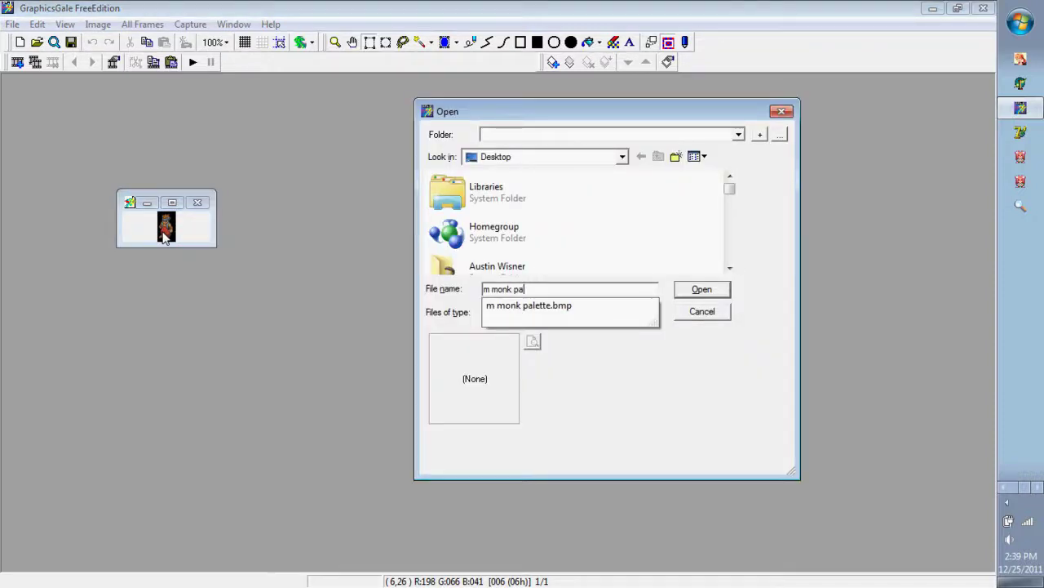
pyautogui.press('Down')
pyautogui.press('Down')
pyautogui.press('Return')
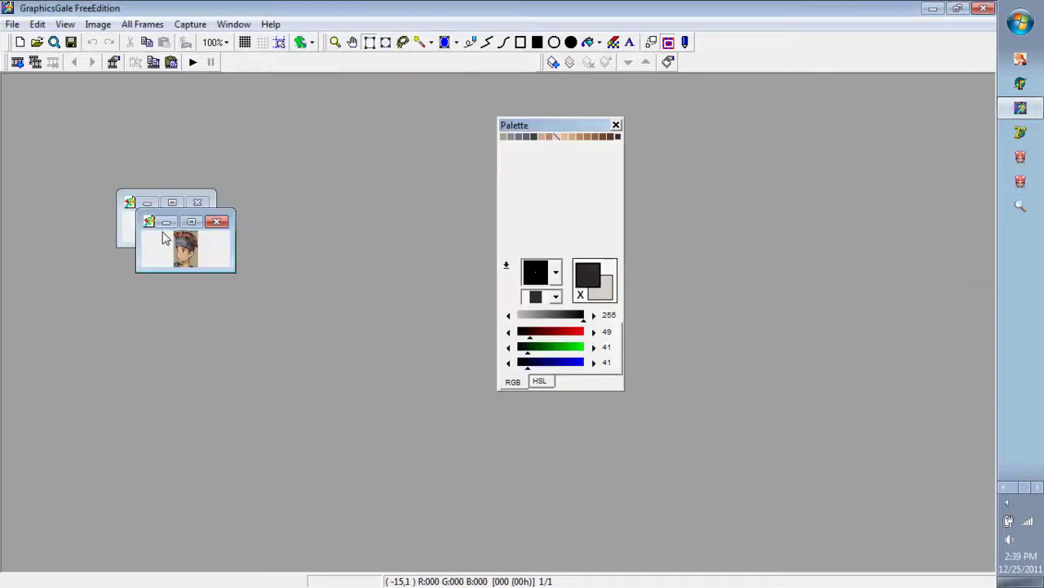
# Enlarge the two monk image windows and arrange them side by side, with the color palette clear of both.
pyautogui.moveTo(234, 271); pyautogui.dragTo(372, 337)
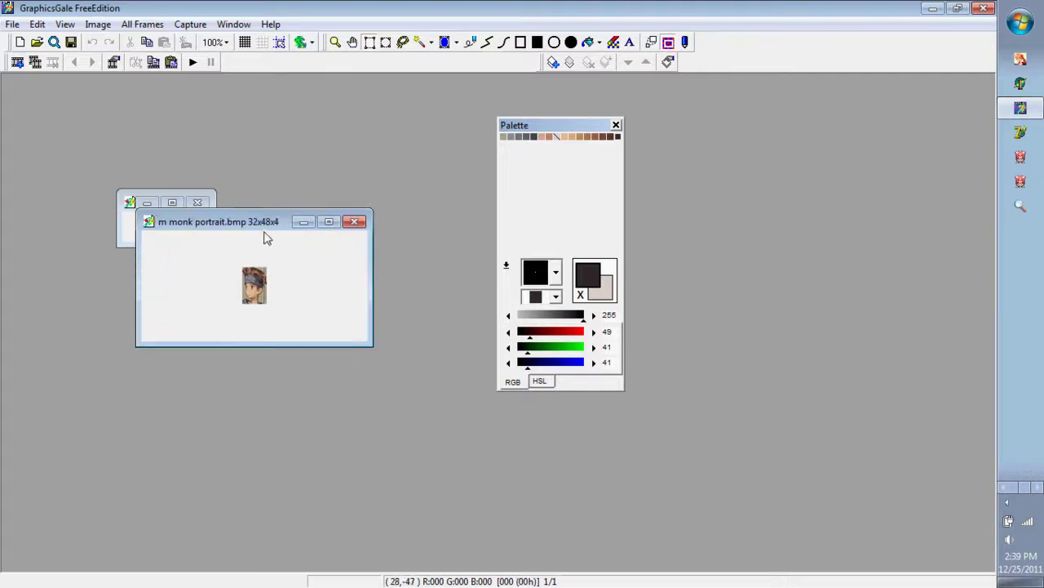
pyautogui.moveTo(261, 222); pyautogui.dragTo(321, 207)
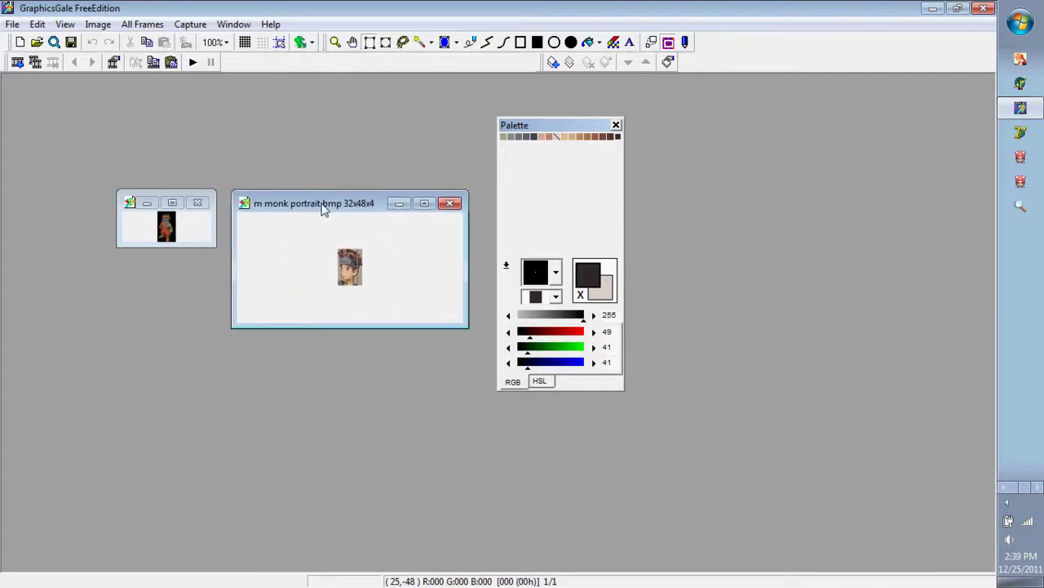
pyautogui.moveTo(198, 243); pyautogui.dragTo(247, 347)
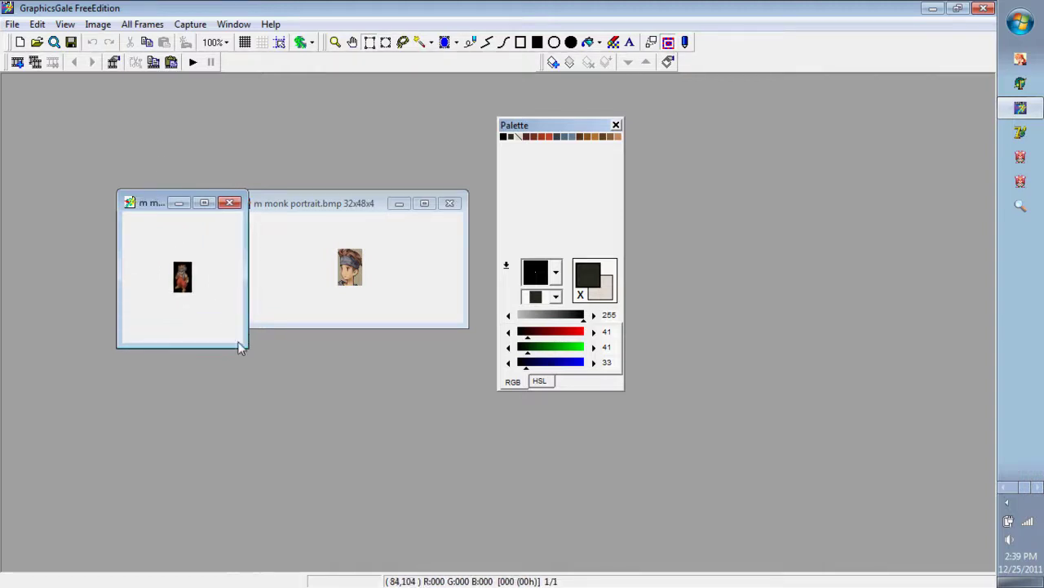
pyautogui.moveTo(152, 201); pyautogui.dragTo(50, 111)
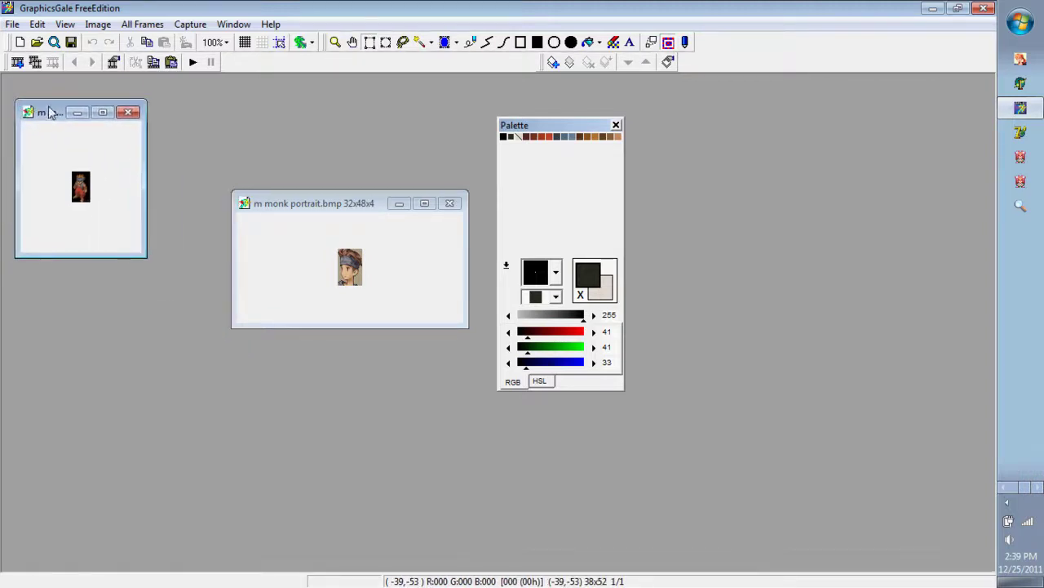
pyautogui.moveTo(143, 258); pyautogui.dragTo(228, 348)
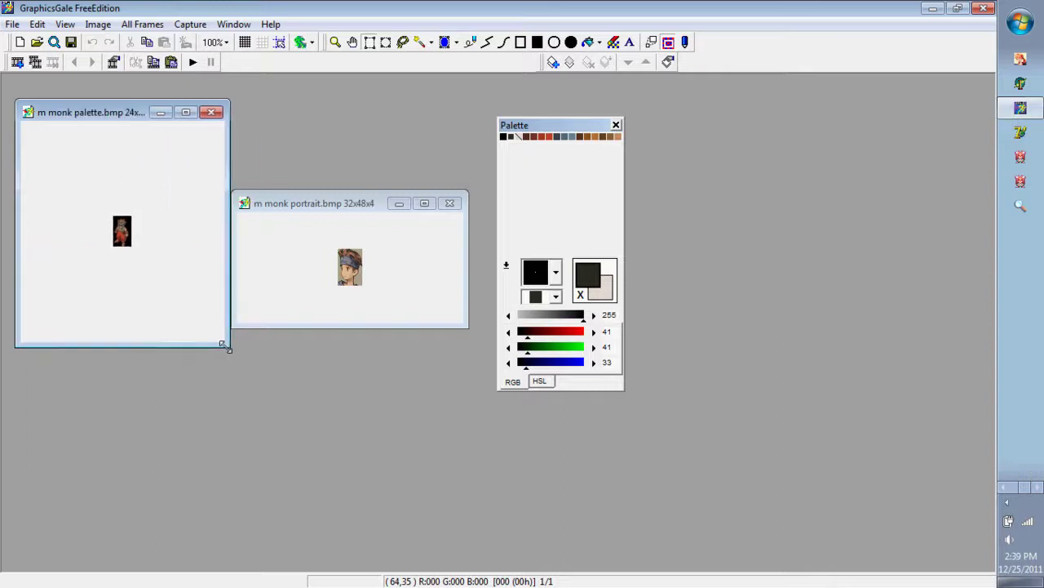
pyautogui.moveTo(502, 126); pyautogui.dragTo(797, 129)
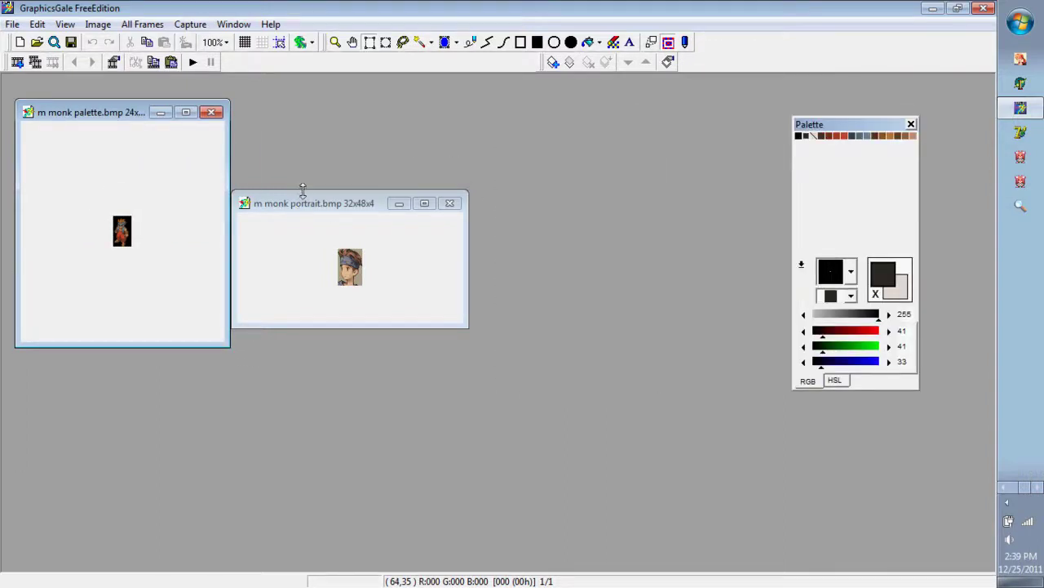
pyautogui.moveTo(303, 205); pyautogui.dragTo(355, 116)
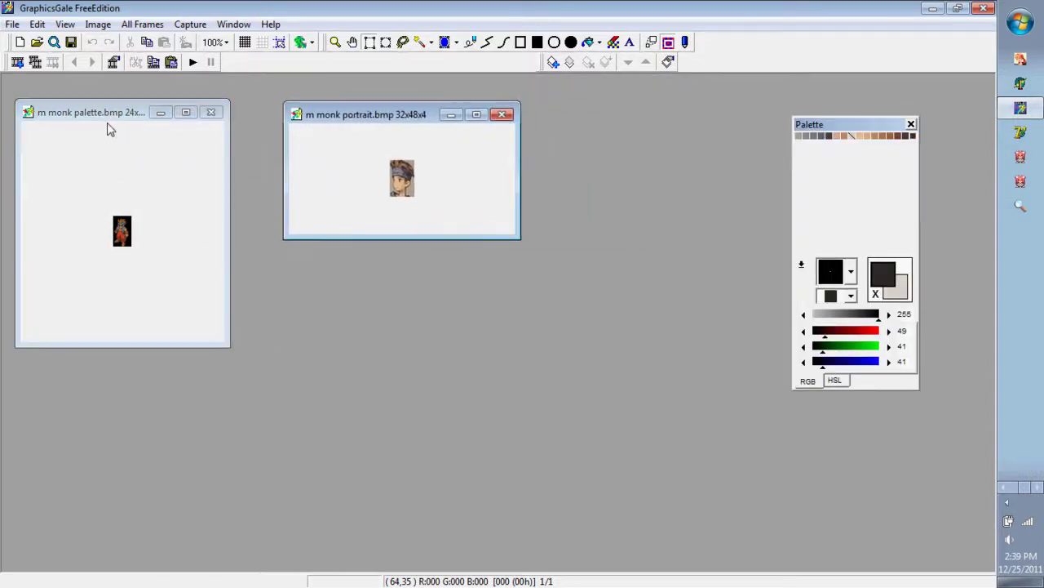
pyautogui.moveTo(102, 124); pyautogui.dragTo(106, 126)
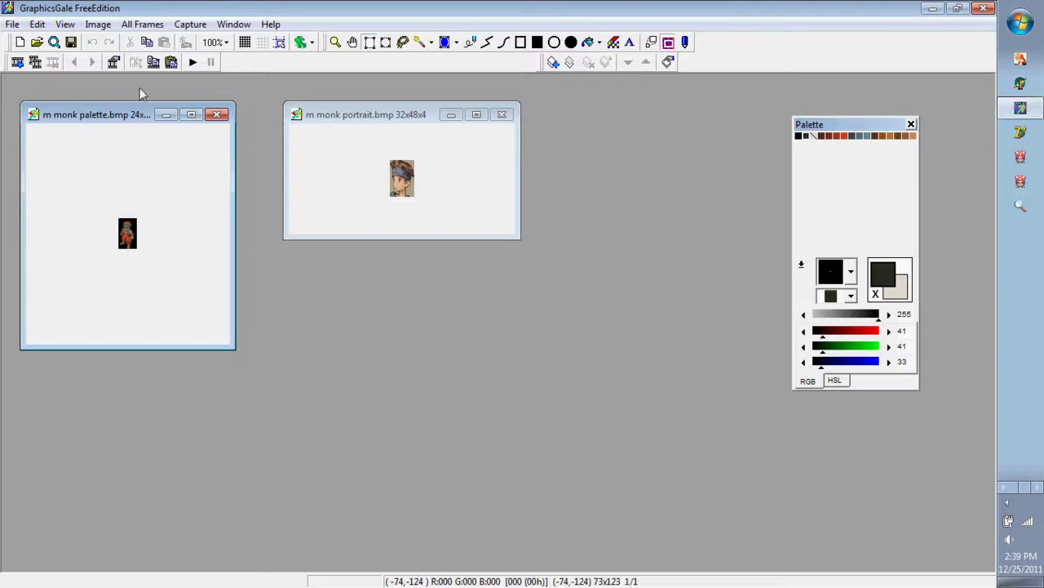
# Zoom both monk images to 400% and heighten the portrait's window to fit the whole picture.
pyautogui.click(214, 43)
pyautogui.click(235, 263)
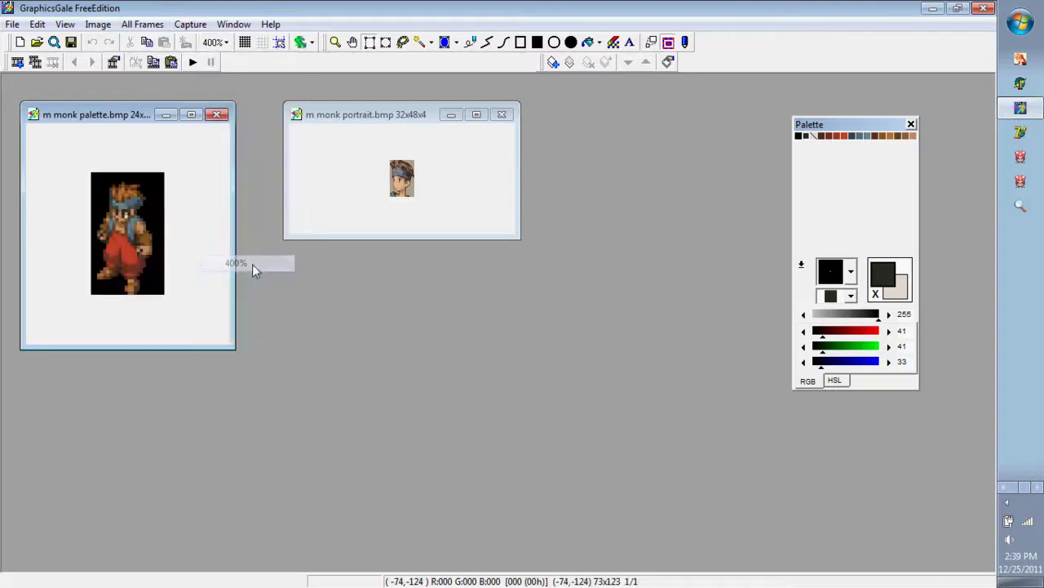
pyautogui.click(413, 106)
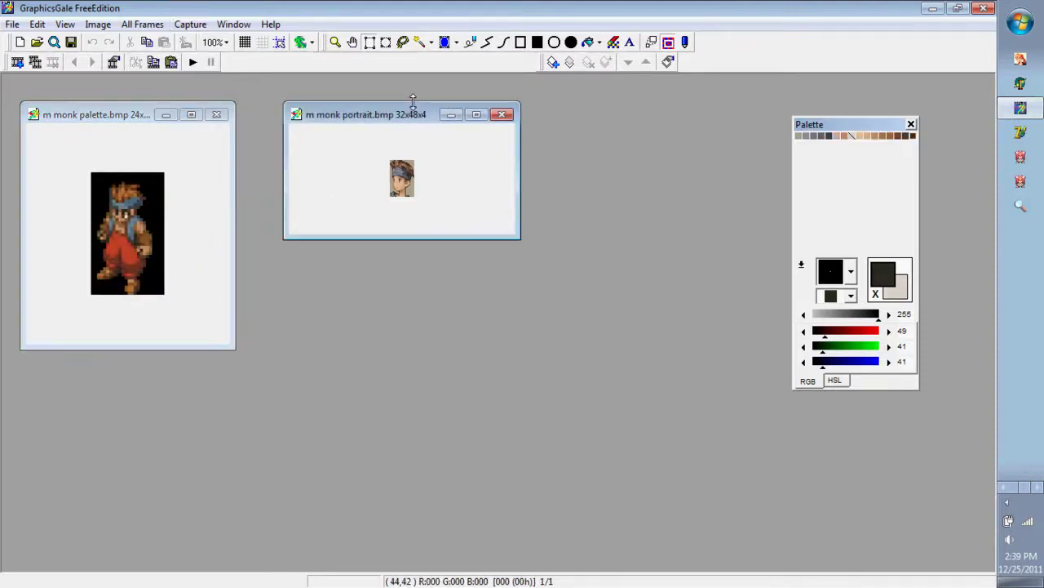
pyautogui.click(216, 42)
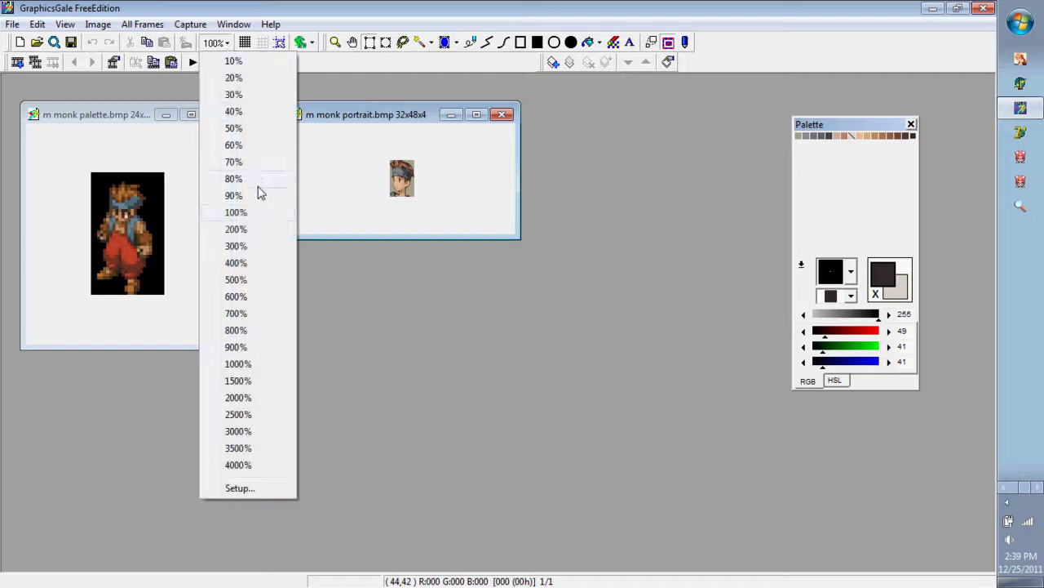
pyautogui.click(255, 263)
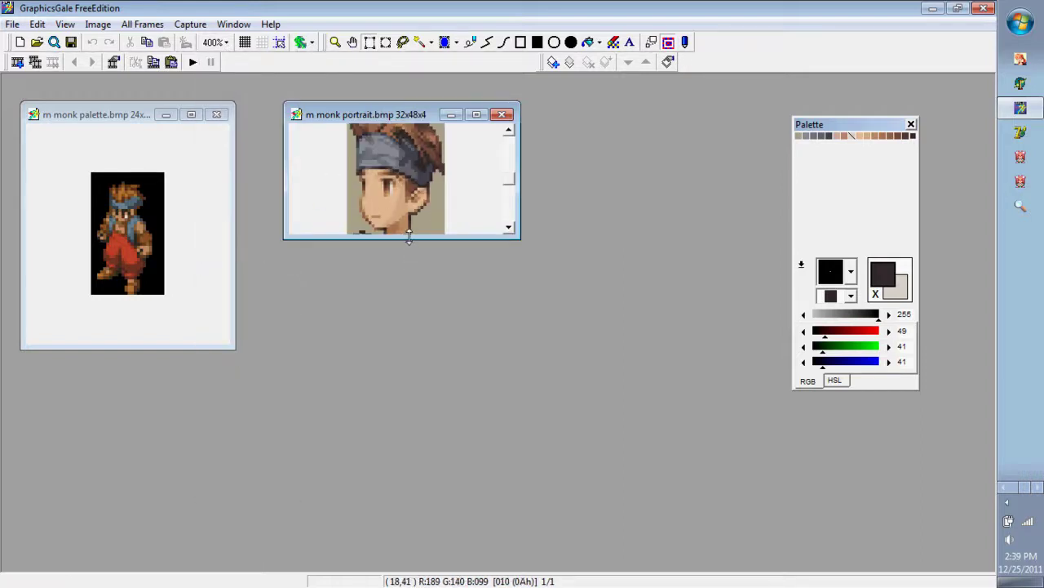
pyautogui.moveTo(409, 236); pyautogui.dragTo(415, 352)
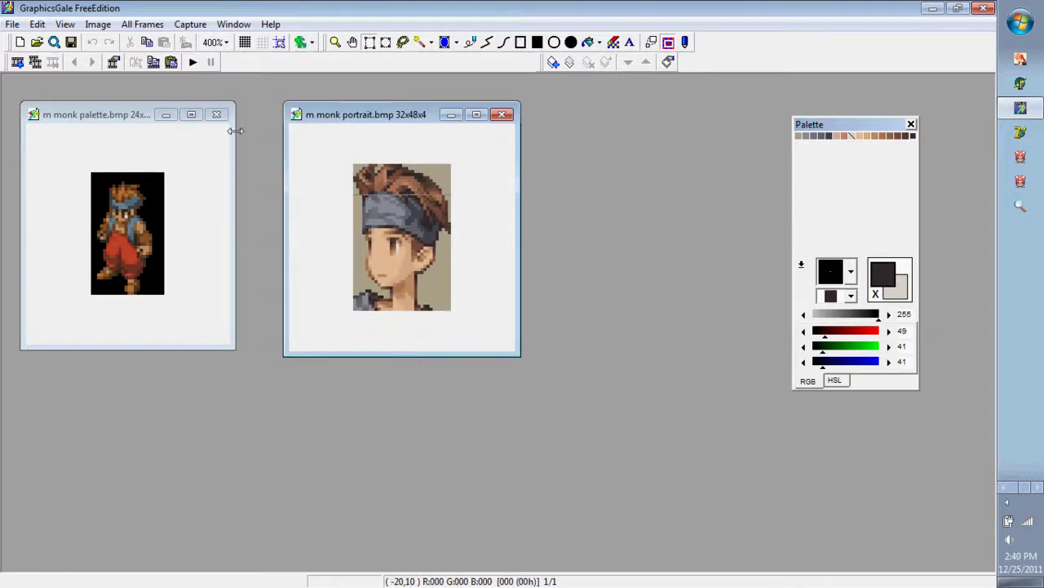
# Browse from the Desktop through FFT RPG Collaboration Stuff to the generic sprites folder to open another image.
pyautogui.click(110, 125)
pyautogui.hotkey('ctrl', 'o')
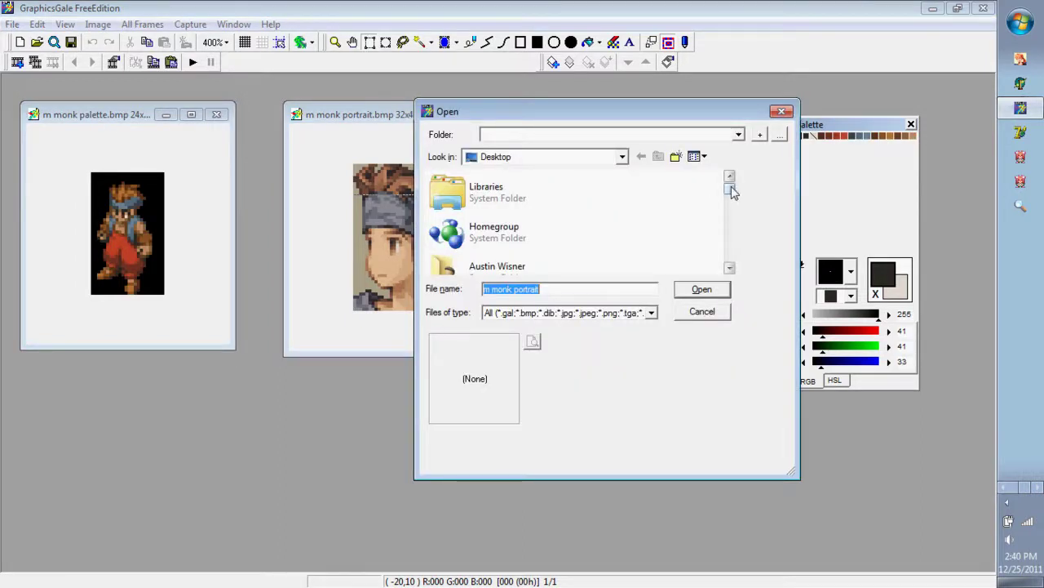
pyautogui.moveTo(729, 189); pyautogui.dragTo(731, 203)
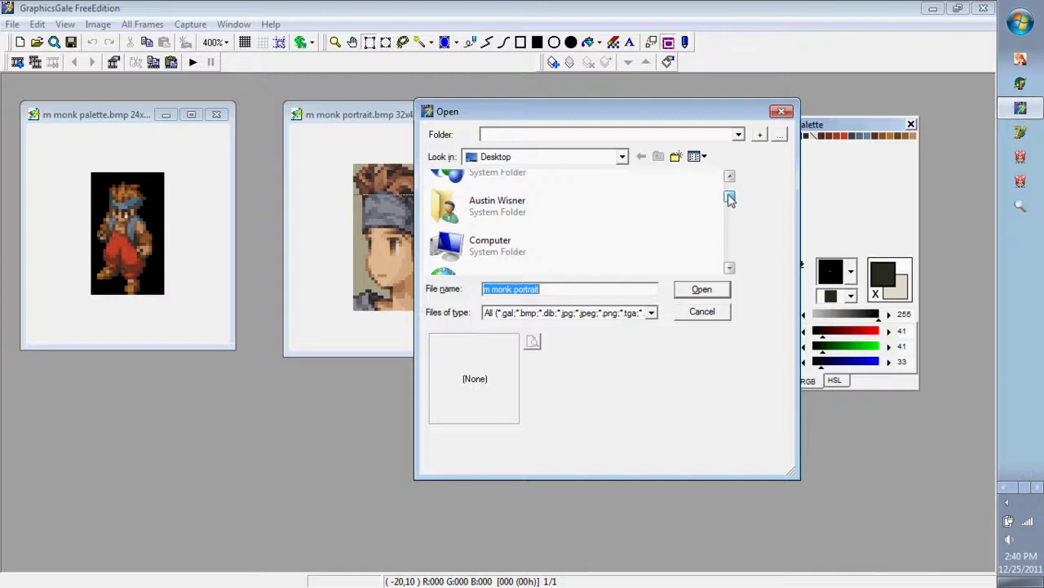
pyautogui.moveTo(730, 198)
pyautogui.mouseDown()
pyautogui.moveTo(729, 257)
pyautogui.moveTo(730, 214)
pyautogui.mouseUp()
pyautogui.doubleClick(485, 230)
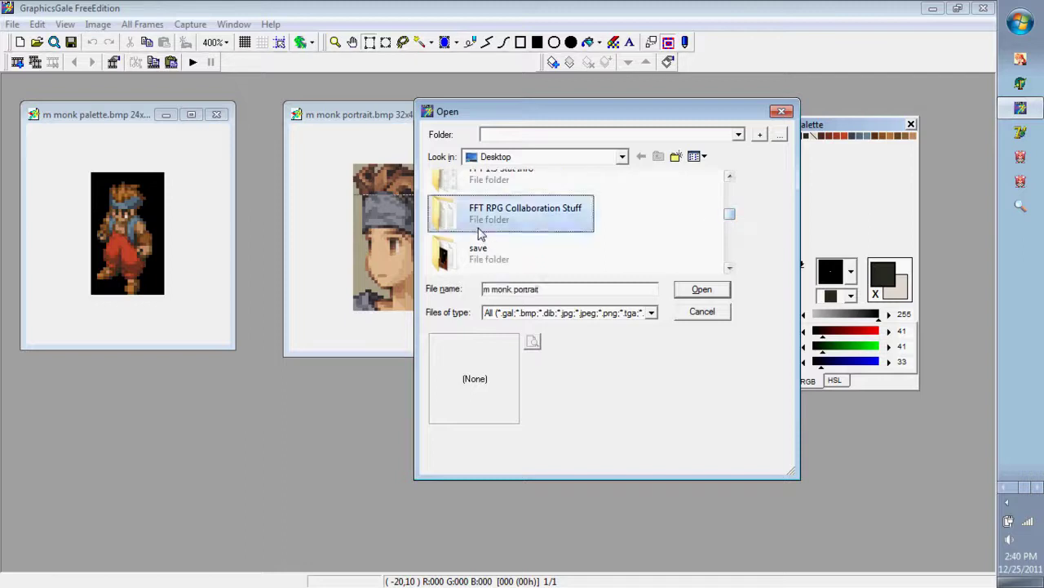
pyautogui.doubleClick(501, 226)
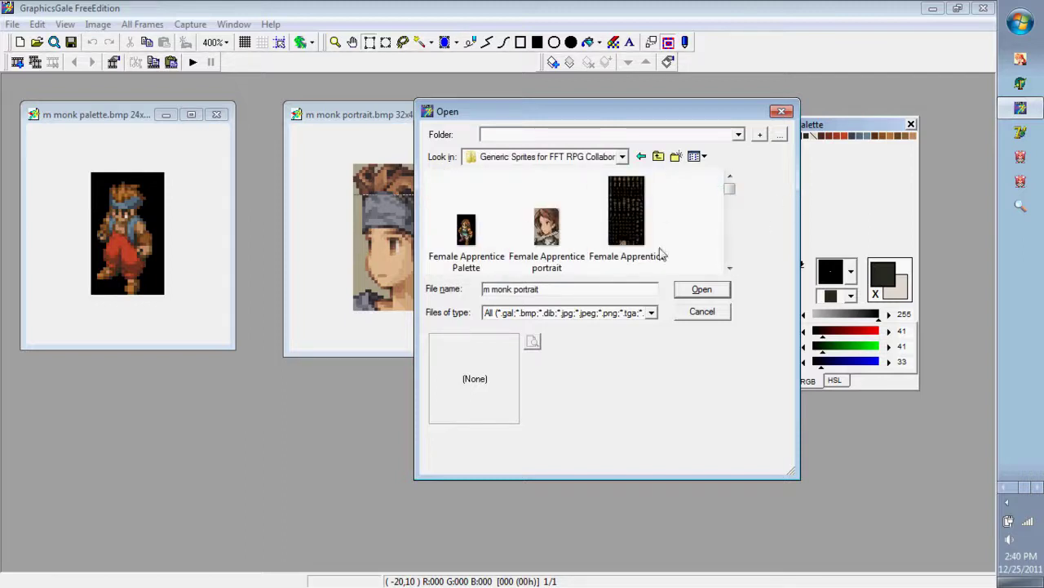
# Open the Male Pugilist.bmp sprite sheet from the generic sprites folder.
pyautogui.moveTo(592, 294); pyautogui.dragTo(68, 394)
pyautogui.write('ma')
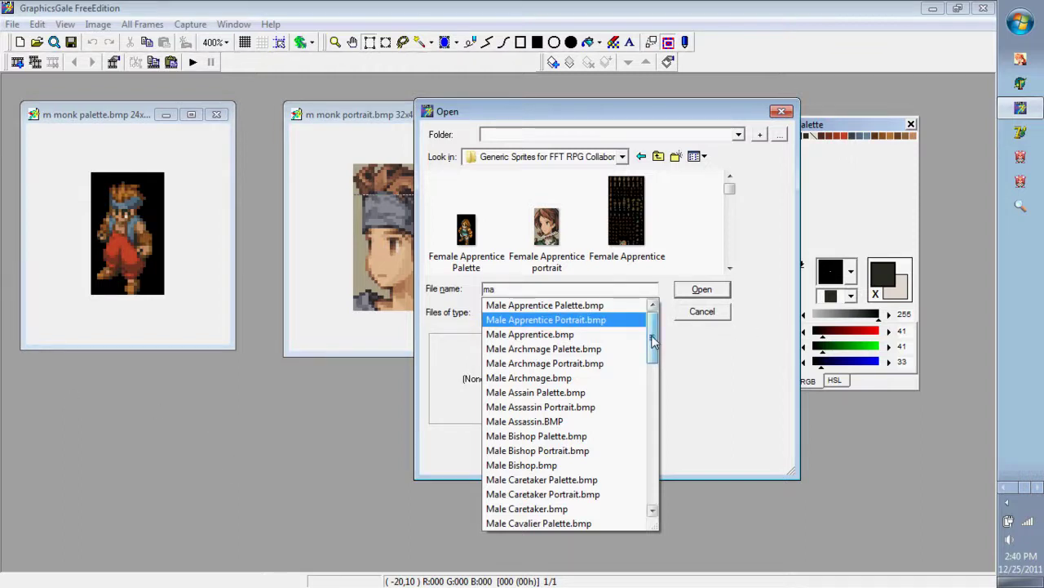
pyautogui.moveTo(653, 341); pyautogui.dragTo(652, 450)
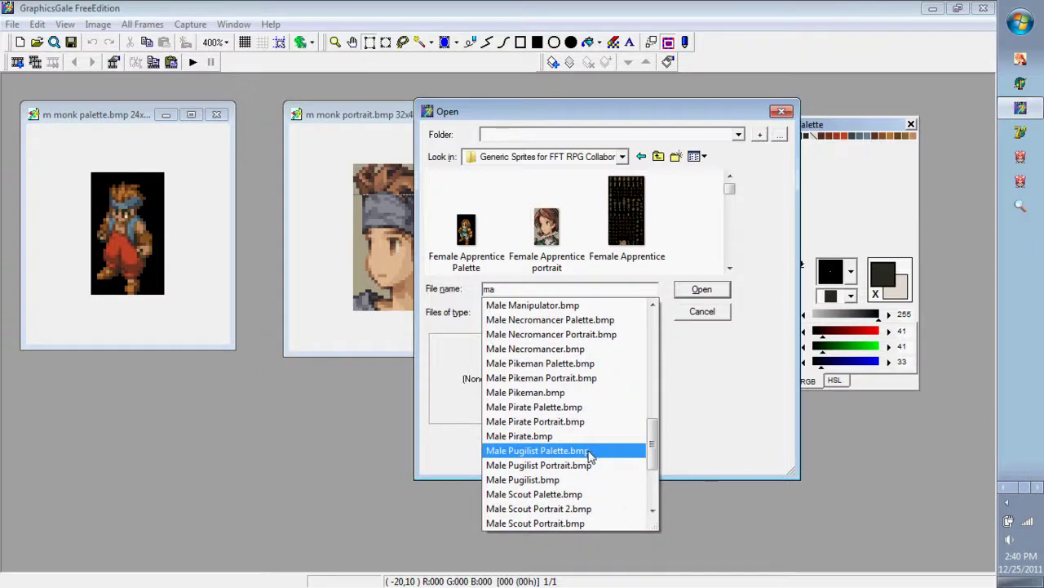
pyautogui.click(590, 454)
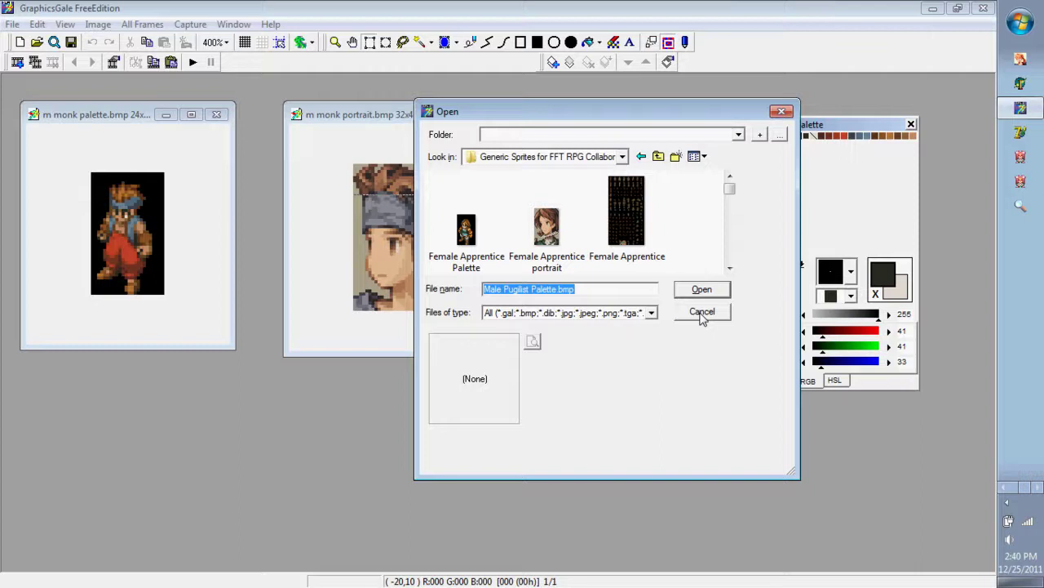
pyautogui.click(587, 289)
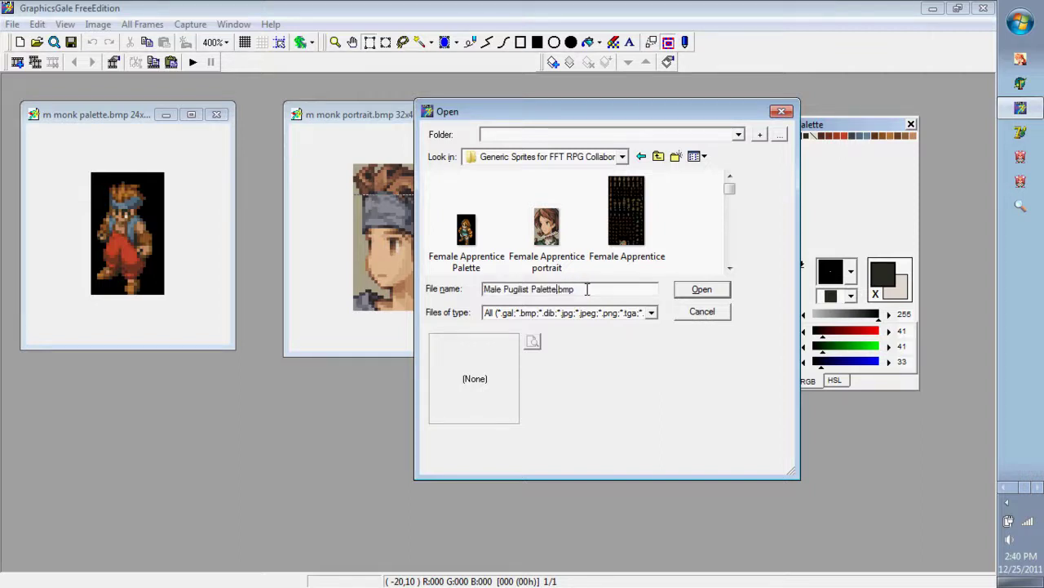
pyautogui.press('BackSpace')
pyautogui.press('BackSpace')
pyautogui.press('BackSpace')
pyautogui.press('BackSpace')
pyautogui.press('Return')
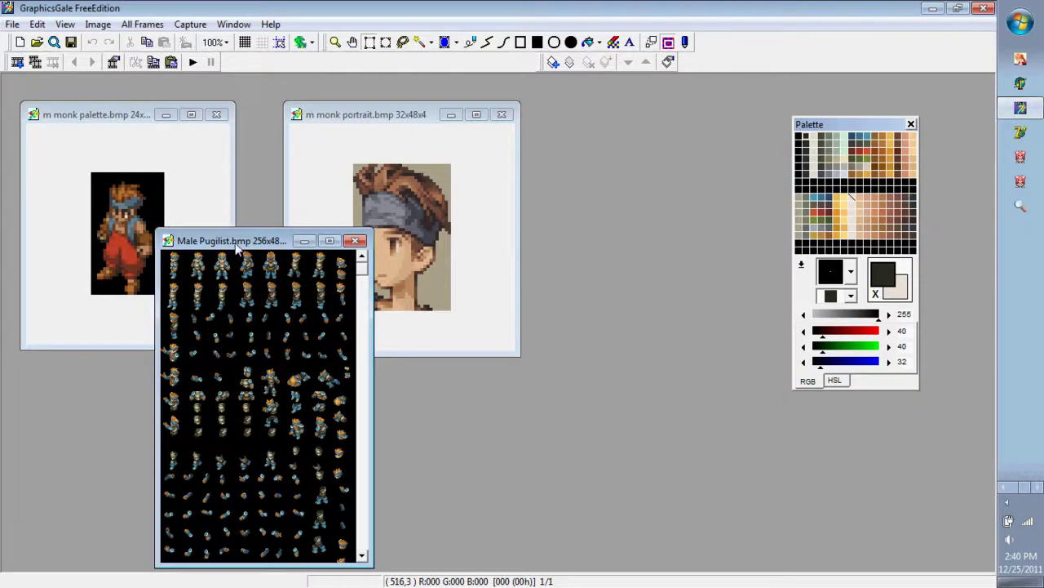
# Place the Male Pugilist sheet between the monk portrait and the color palette, and zoom it to 400%.
pyautogui.moveTo(237, 248); pyautogui.dragTo(610, 135)
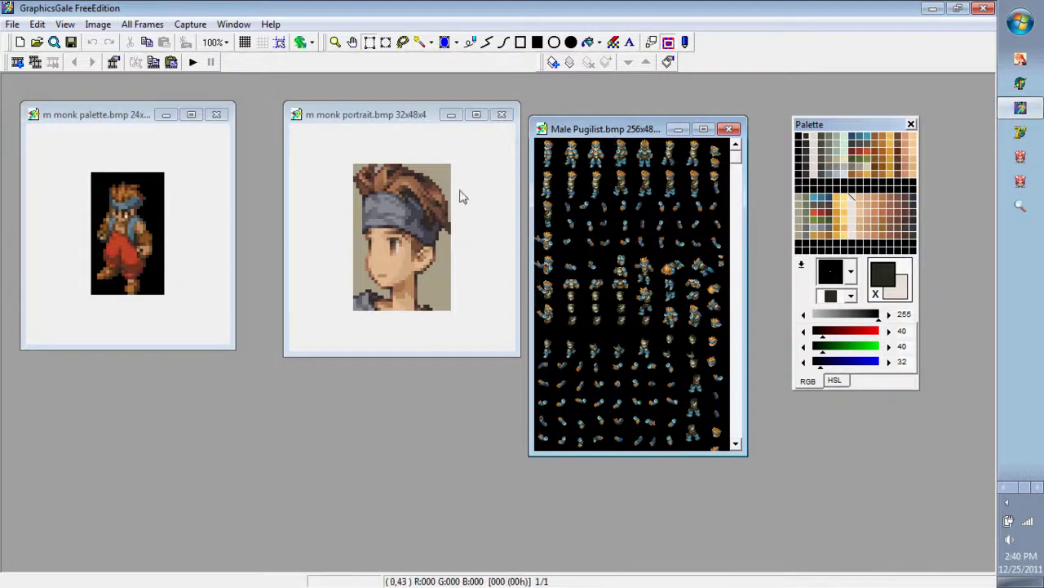
pyautogui.click(71, 132)
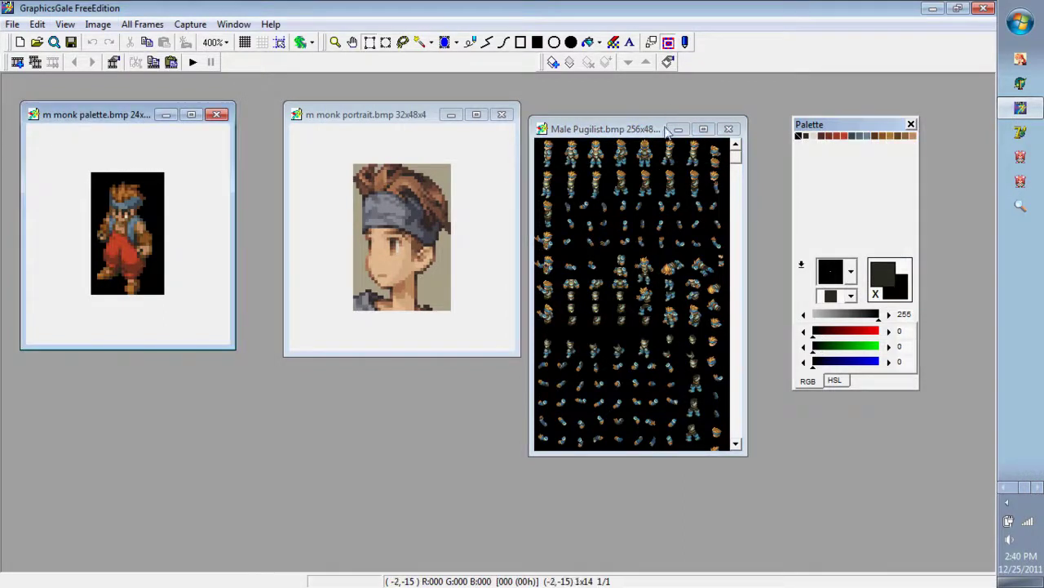
pyautogui.click(632, 129)
pyautogui.click(214, 42)
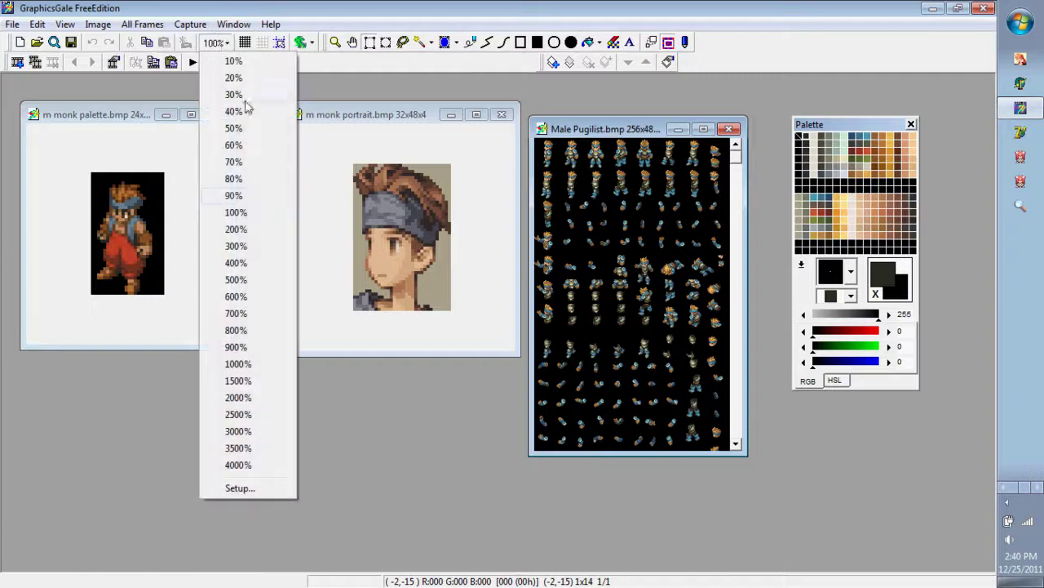
pyautogui.click(244, 258)
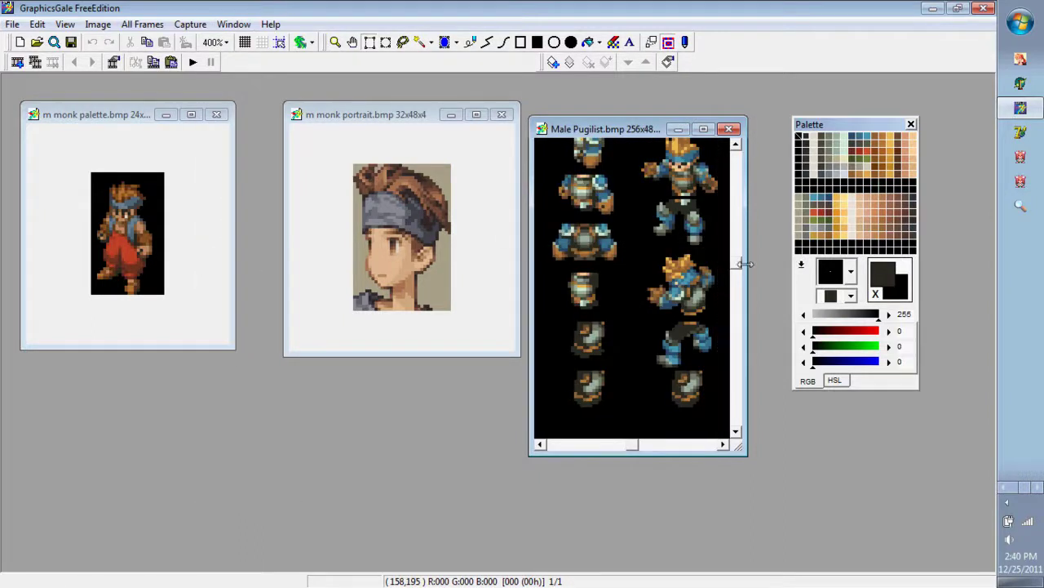
pyautogui.moveTo(740, 261); pyautogui.dragTo(738, 155)
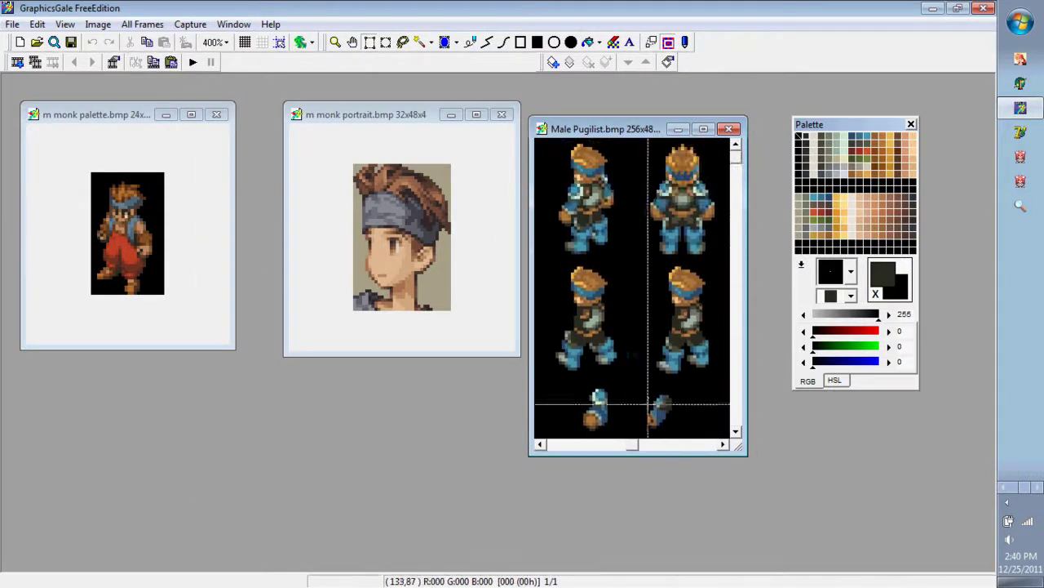
pyautogui.moveTo(636, 446); pyautogui.dragTo(530, 456)
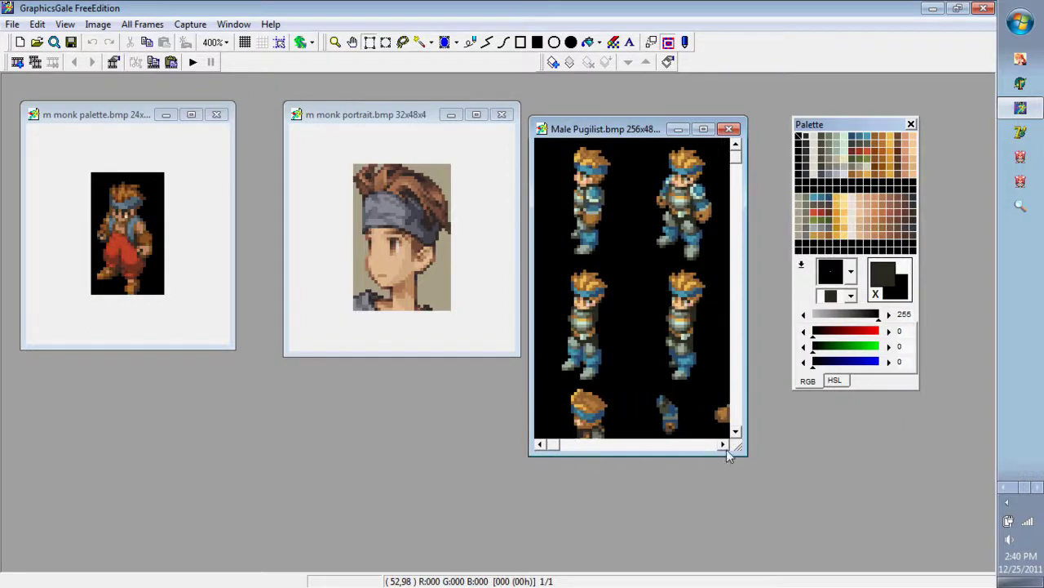
pyautogui.moveTo(727, 450); pyautogui.dragTo(727, 451)
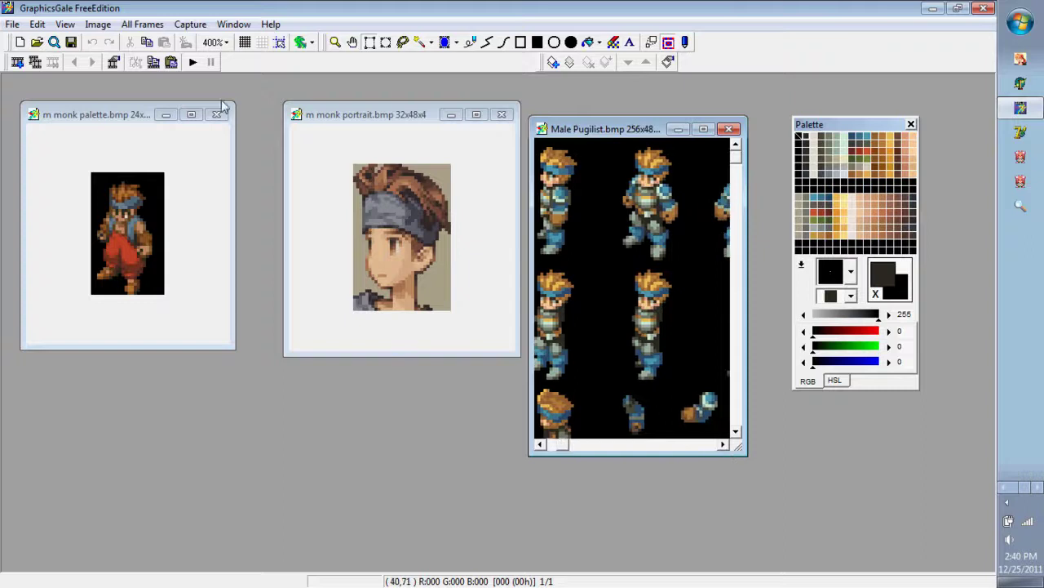
# Select and copy the 24x40 pixel area around the second sprite in the top row of the Male Pugilist sheet.
pyautogui.click(94, 113)
pyautogui.click(639, 131)
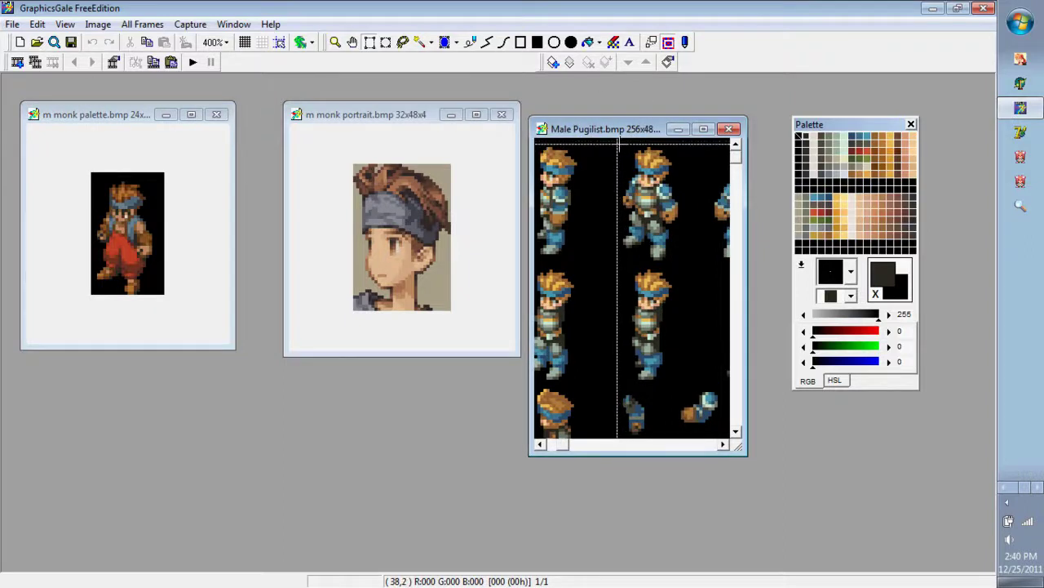
pyautogui.moveTo(618, 145); pyautogui.dragTo(682, 274)
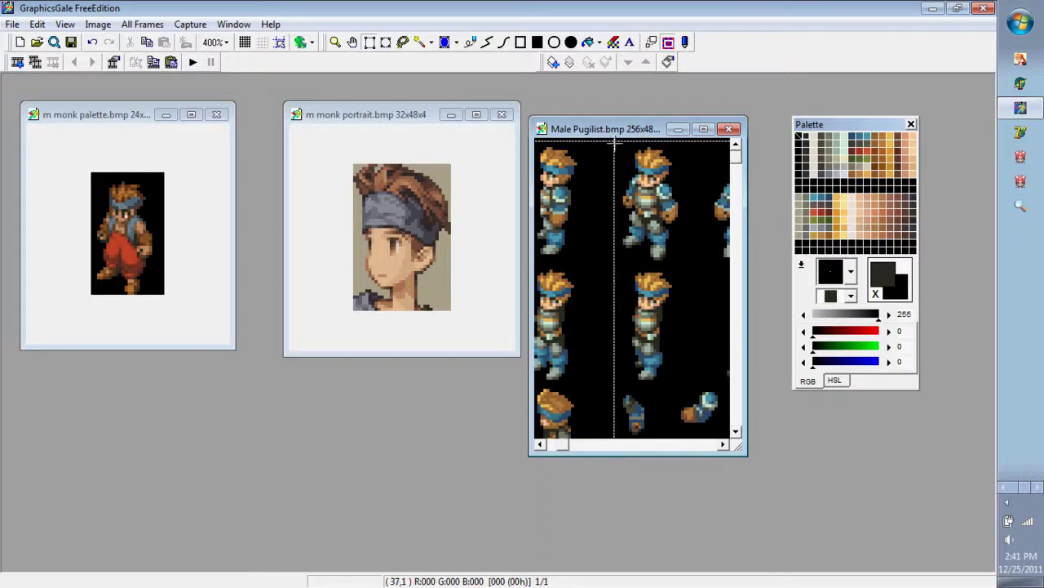
pyautogui.moveTo(615, 141); pyautogui.dragTo(682, 264)
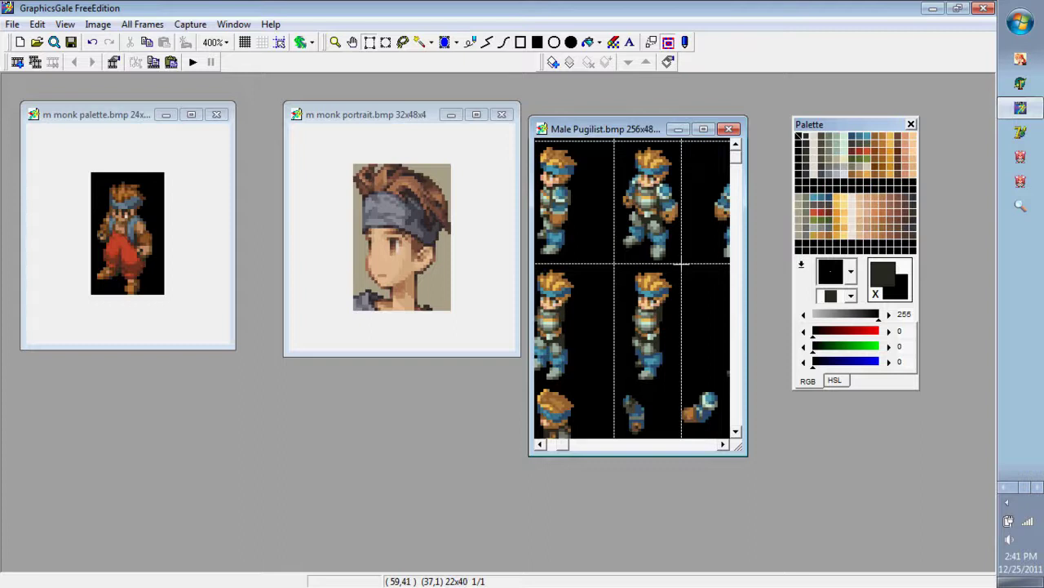
pyautogui.moveTo(683, 263); pyautogui.dragTo(689, 265)
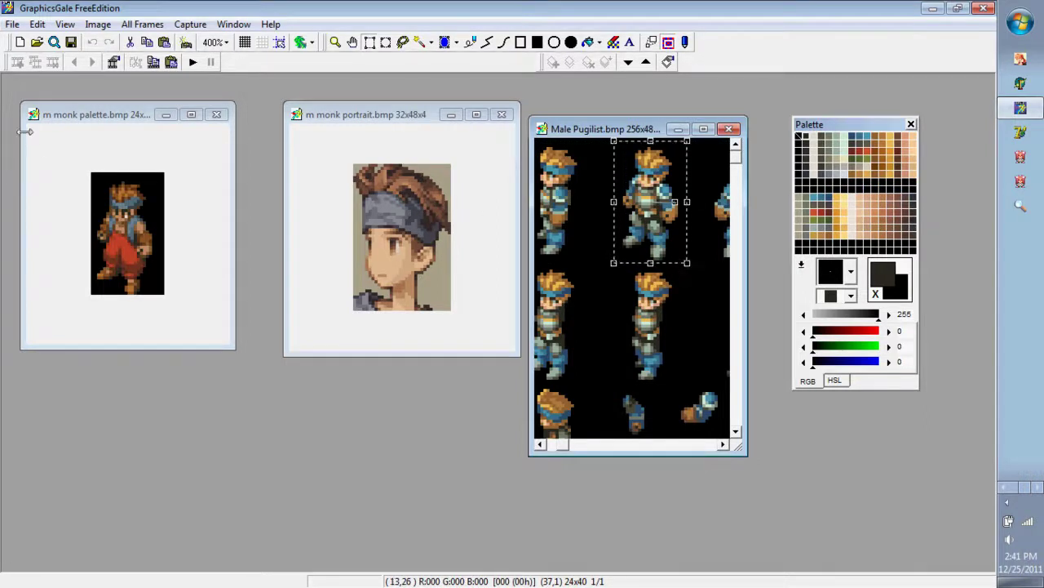
# Paste the copied pugilist sprite over the monk sprite in the m monk palette image.
pyautogui.click(80, 118)
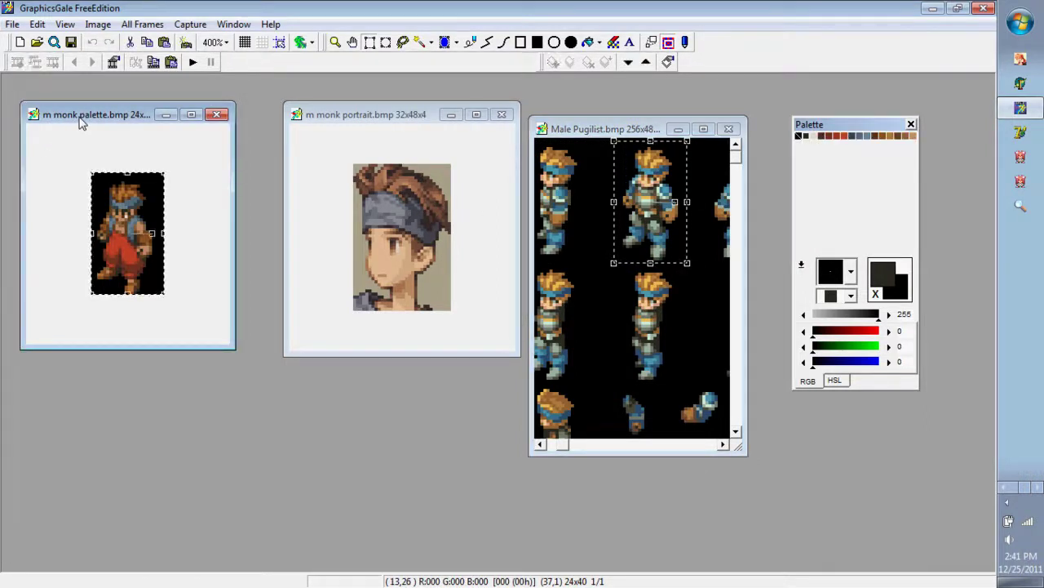
pyautogui.hotkey('ctrl', 'v')
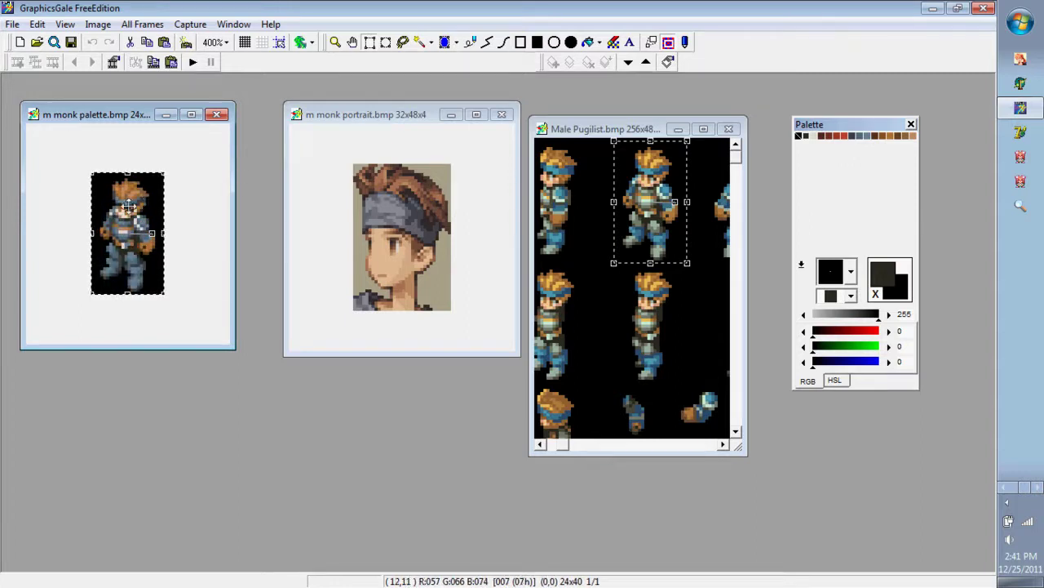
pyautogui.press('Return')
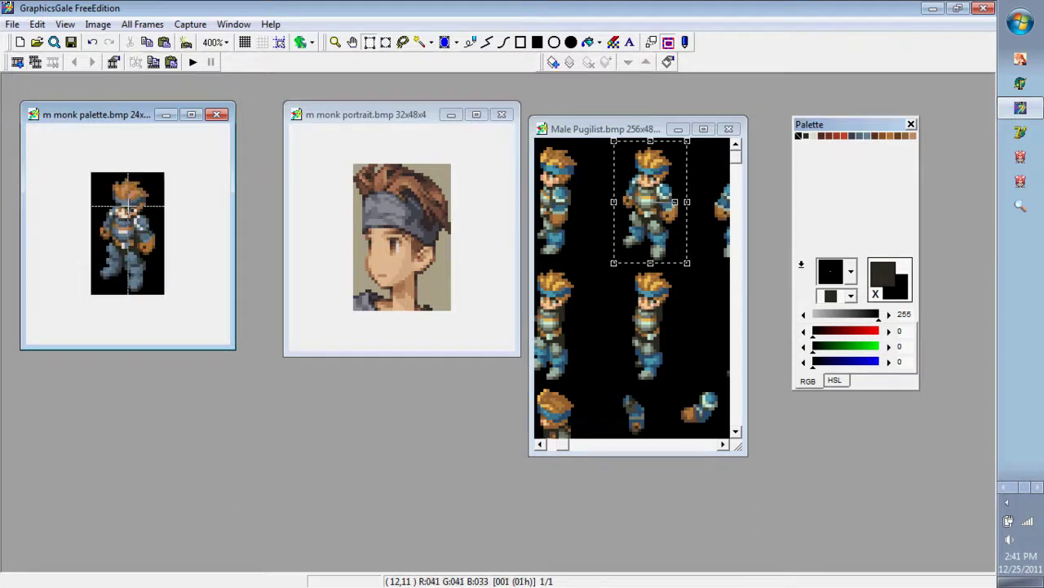
# Import the colors of Male Pugilist.bmp as the source for loading a new palette into the m monk palette image.
pyautogui.click(801, 266)
pyautogui.press('Escape')
pyautogui.click(801, 265)
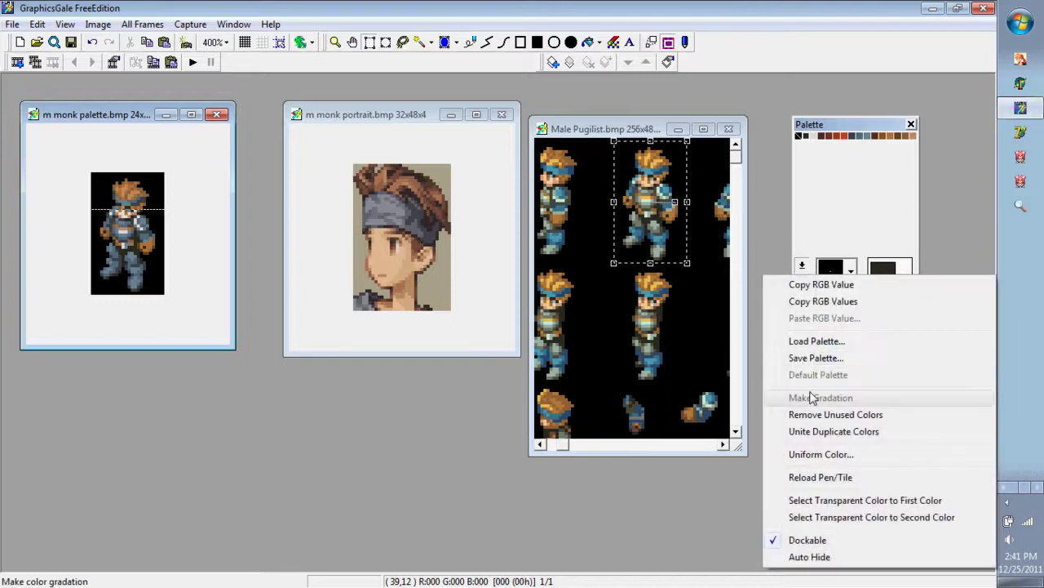
pyautogui.click(816, 342)
pyautogui.click(359, 402)
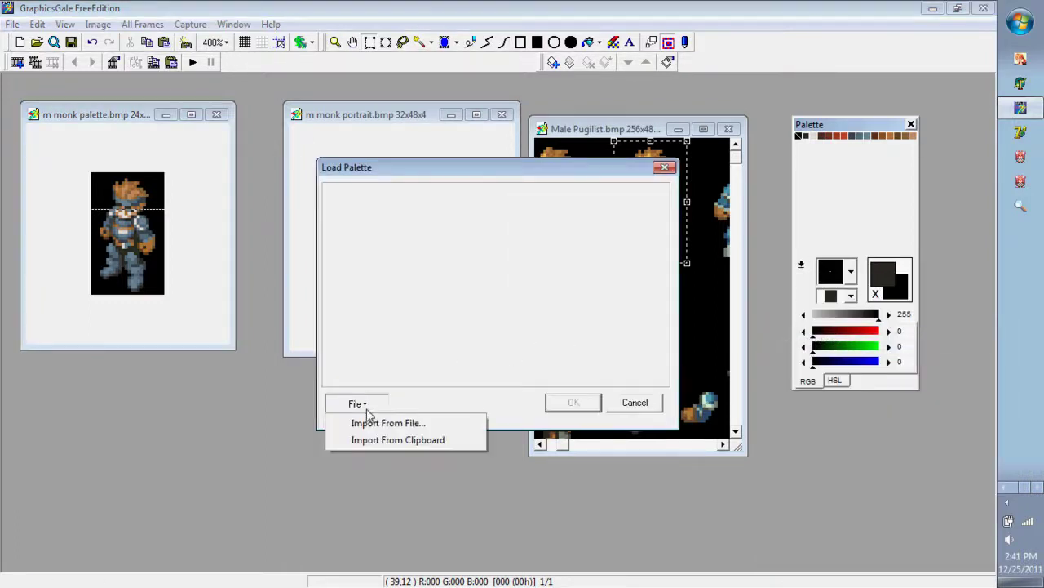
pyautogui.click(369, 422)
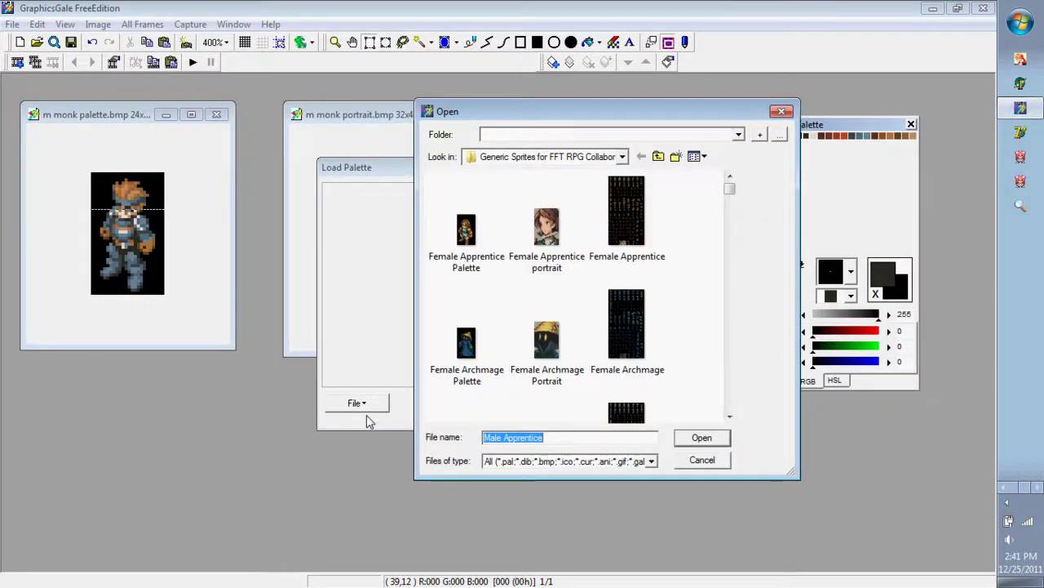
pyautogui.press('End')
pyautogui.press('BackSpace')
pyautogui.press('BackSpace')
pyautogui.press('BackSpace')
pyautogui.press('BackSpace')
pyautogui.press('BackSpace')
pyautogui.press('BackSpace')
pyautogui.press('BackSpace')
pyautogui.press('BackSpace')
pyautogui.press('BackSpace')
pyautogui.press('BackSpace')
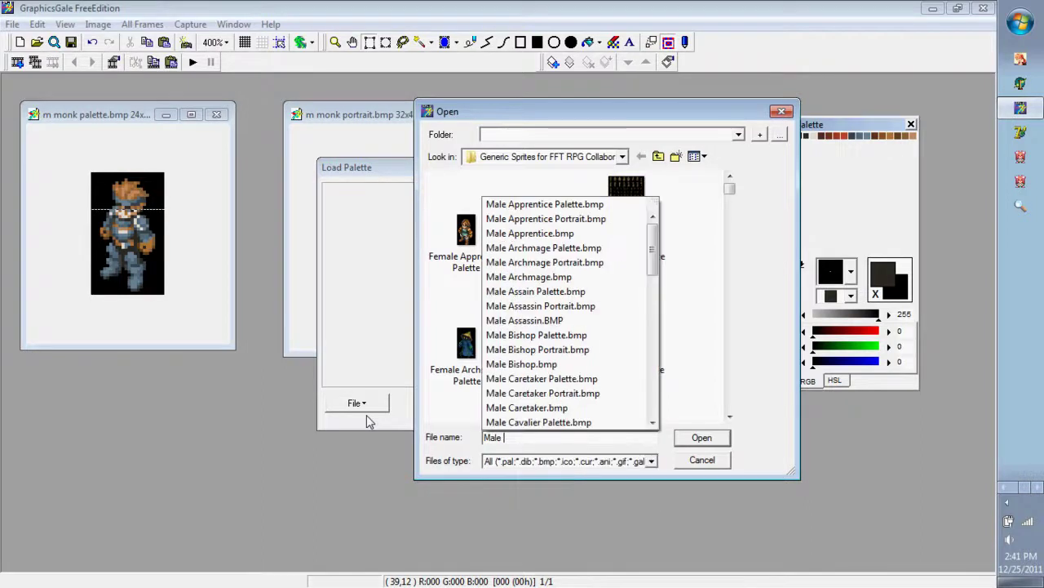
pyautogui.write('pu')
pyautogui.press('Down')
pyautogui.press('Down')
pyautogui.press('Down')
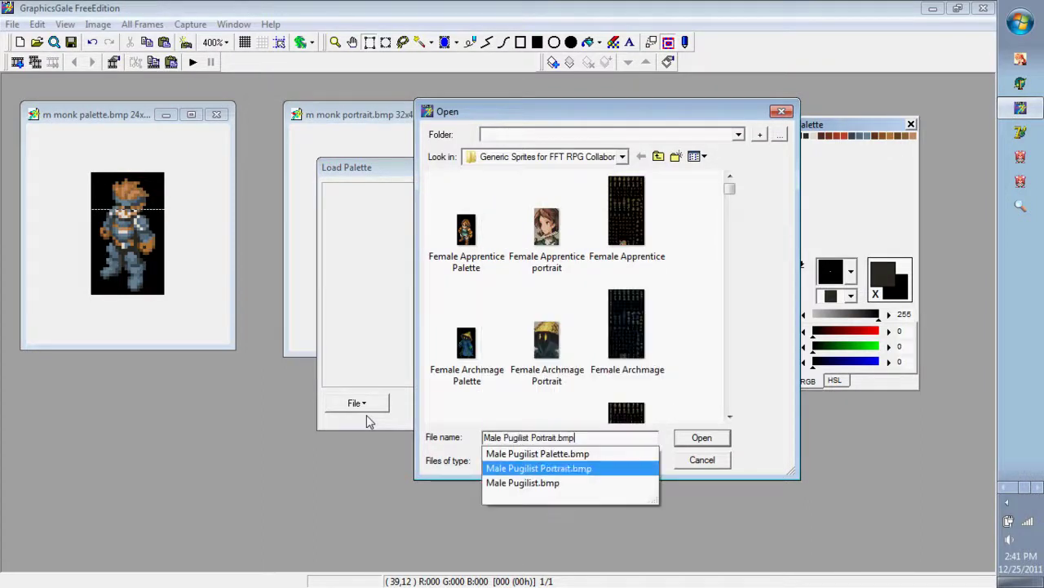
pyautogui.press('Return')
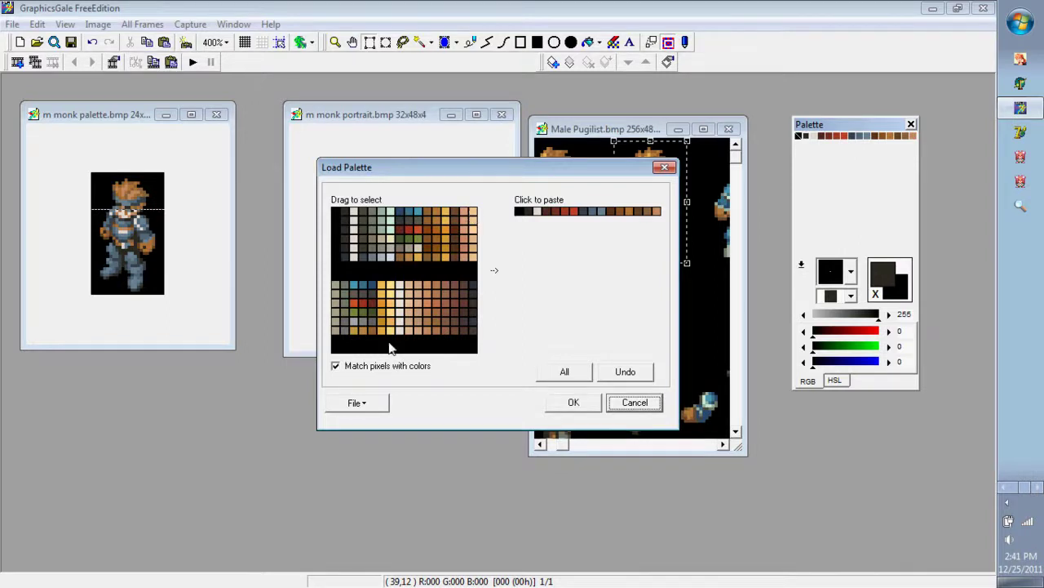
# Replace the monk palette with the first row of 16 pugilist colors, with matching pixels to colors turned off.
pyautogui.click(336, 366)
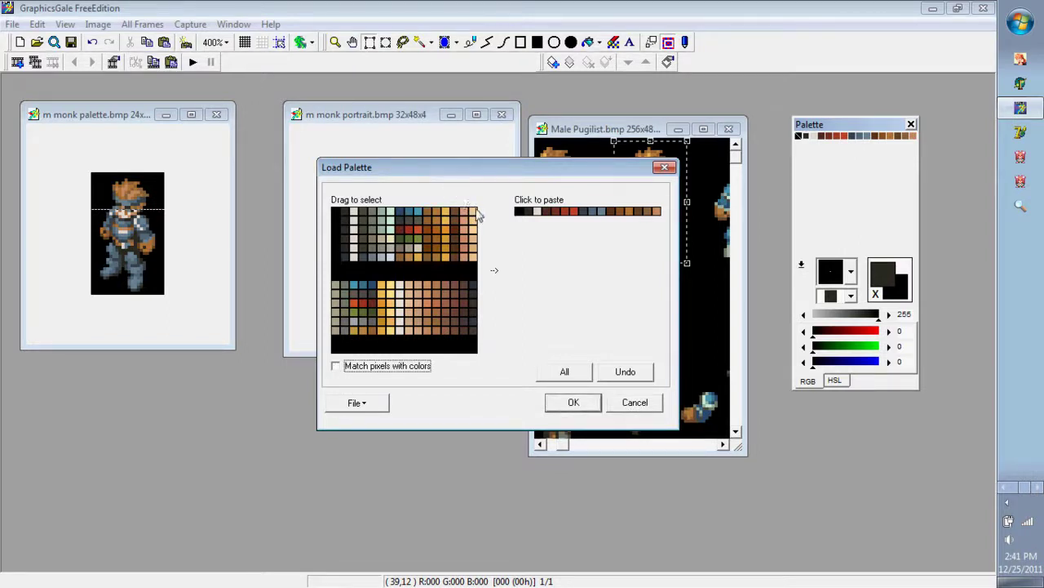
pyautogui.moveTo(478, 214); pyautogui.dragTo(343, 214)
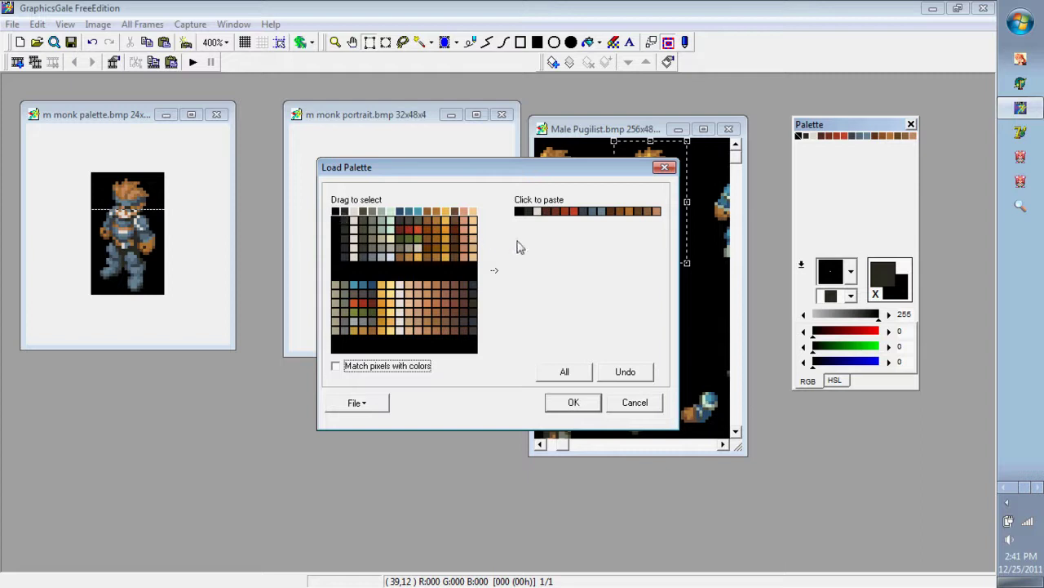
pyautogui.click(519, 211)
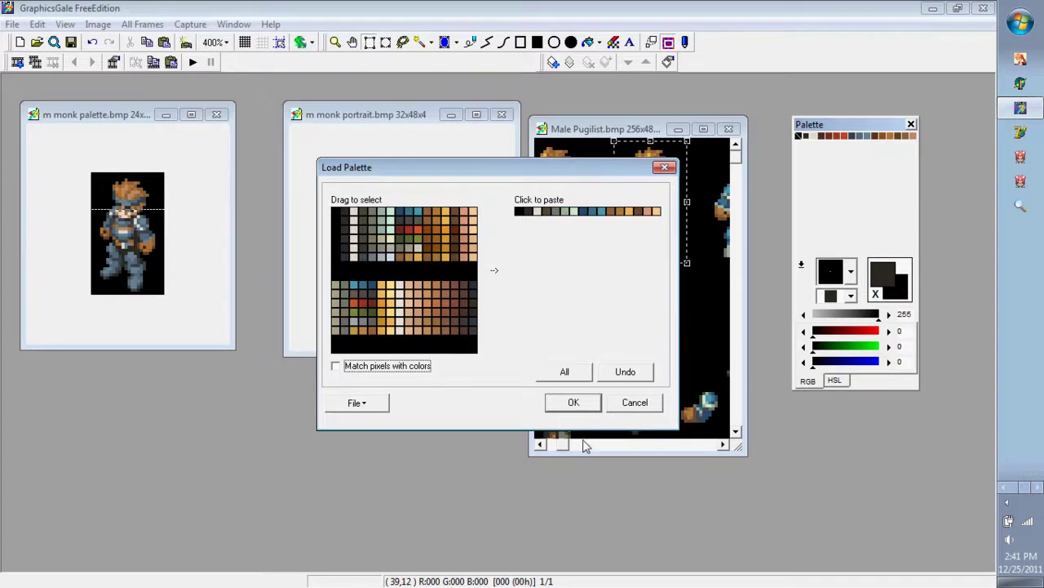
pyautogui.click(574, 402)
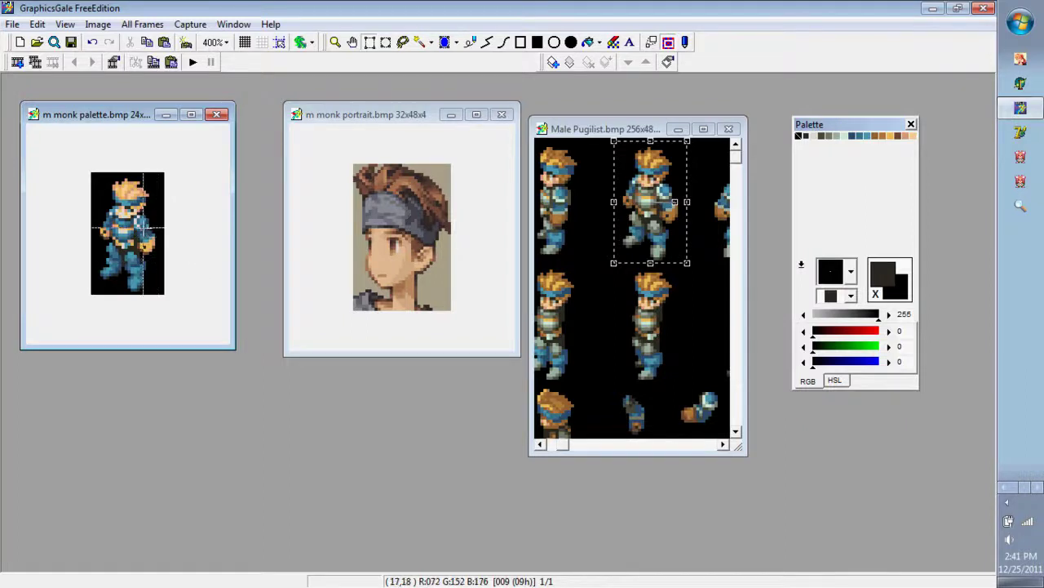
# Undo the palette replacement and the sprite paste in the m monk palette image.
pyautogui.hotkey('ctrl', 'z')
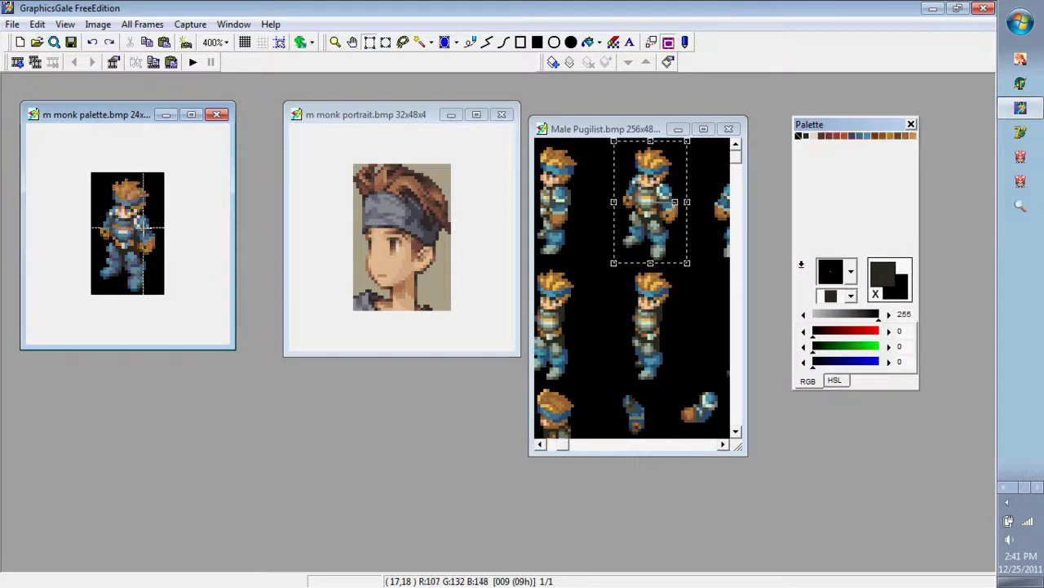
pyautogui.hotkey('ctrl', 'z')
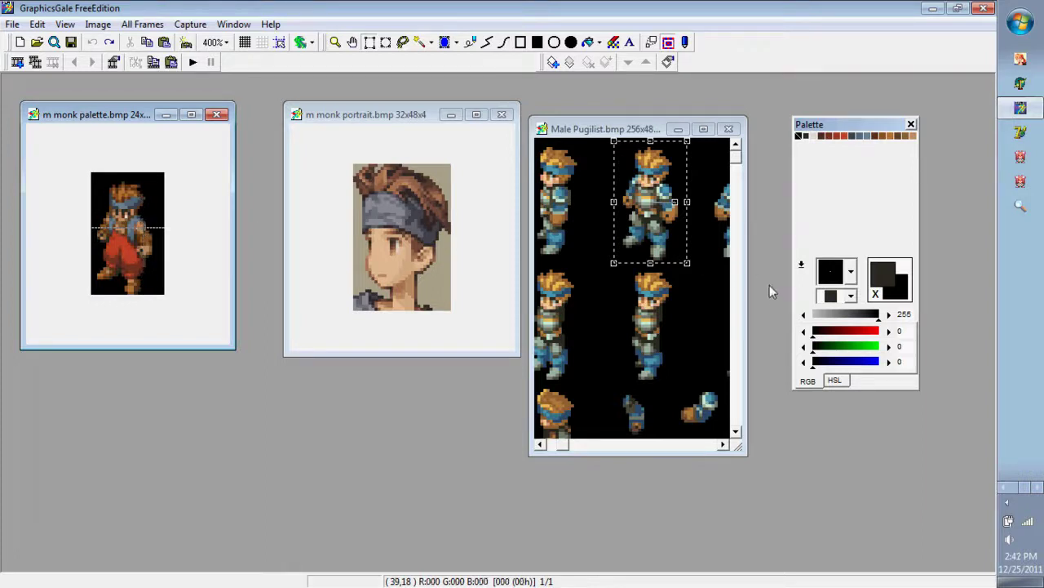
# Import the colors of Male Pugilist.bmp as the source for loading a new palette into the m monk palette image.
pyautogui.rightClick(803, 278)
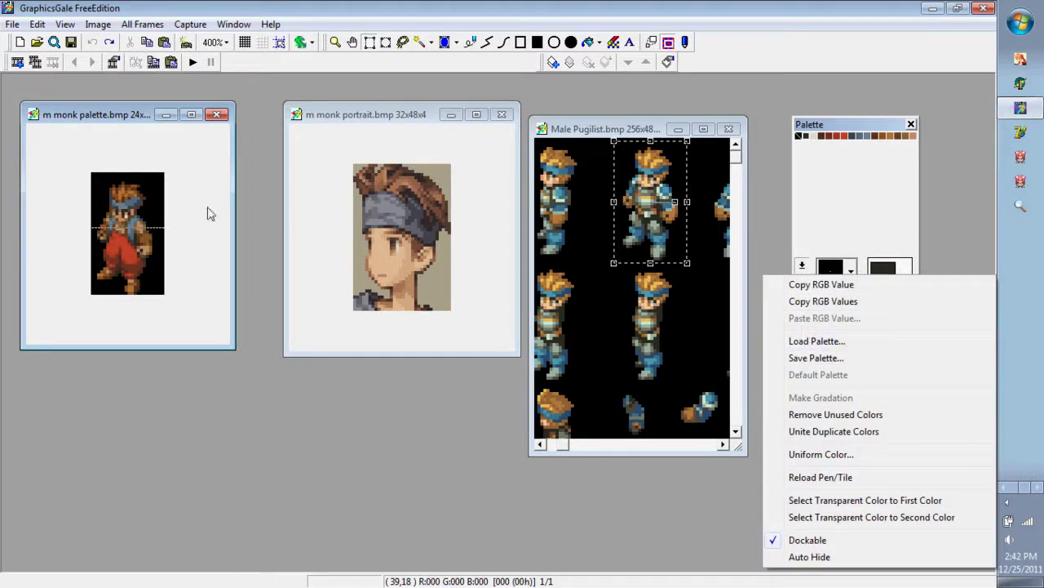
pyautogui.click(72, 143)
pyautogui.rightClick(804, 278)
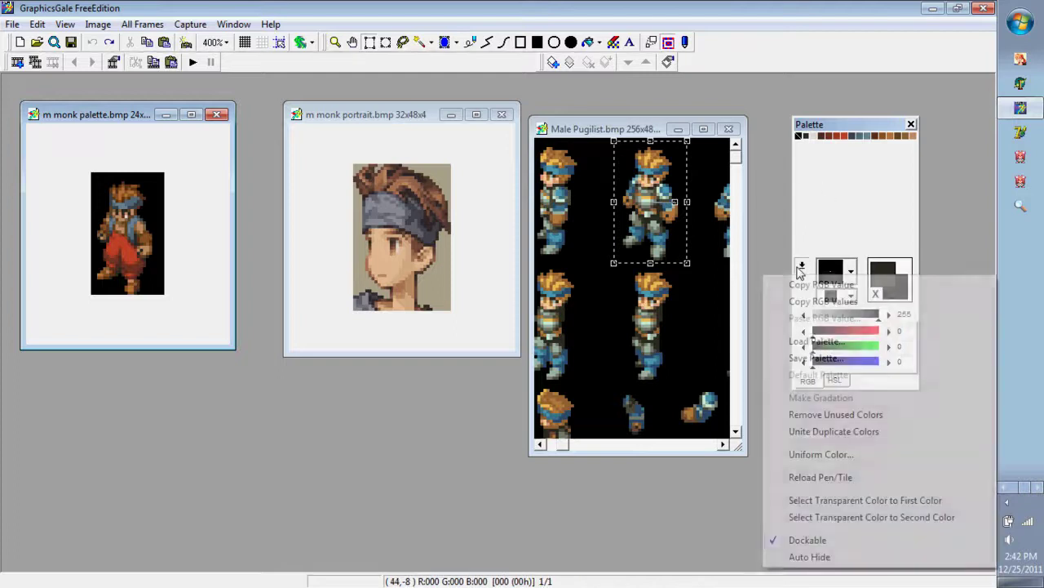
pyautogui.click(814, 342)
pyautogui.click(385, 404)
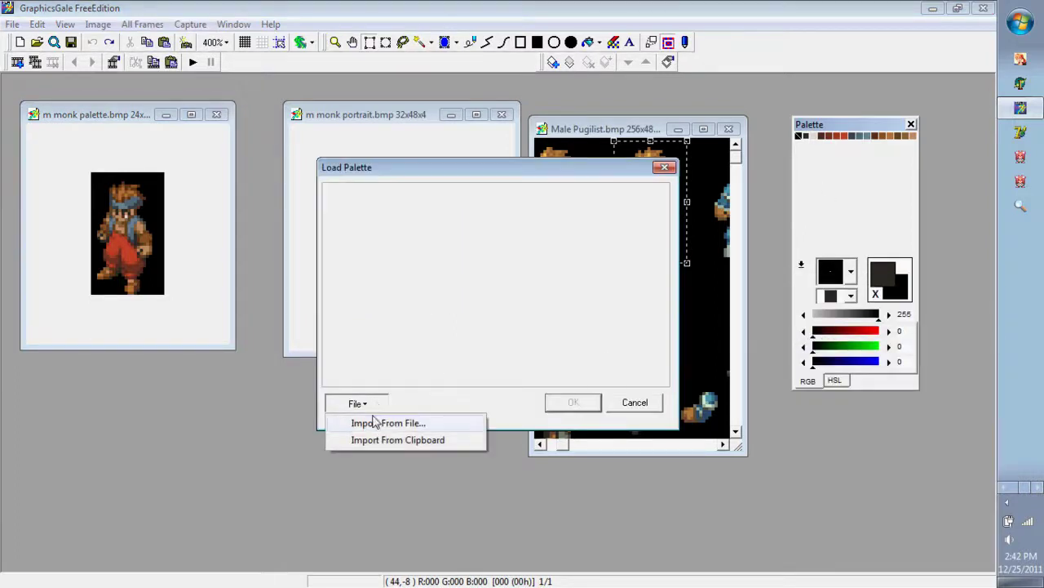
pyautogui.click(372, 422)
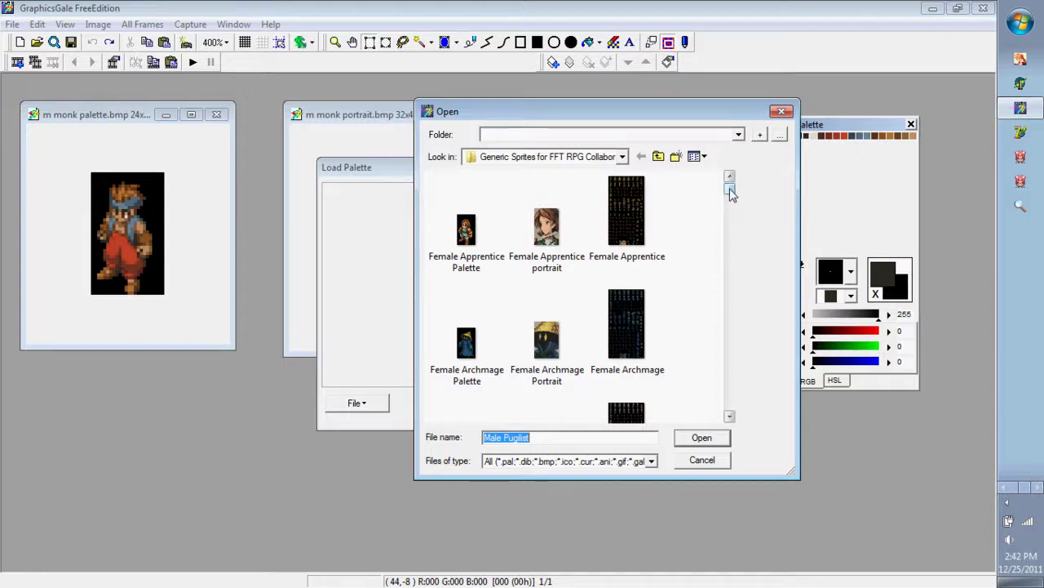
pyautogui.press('Return')
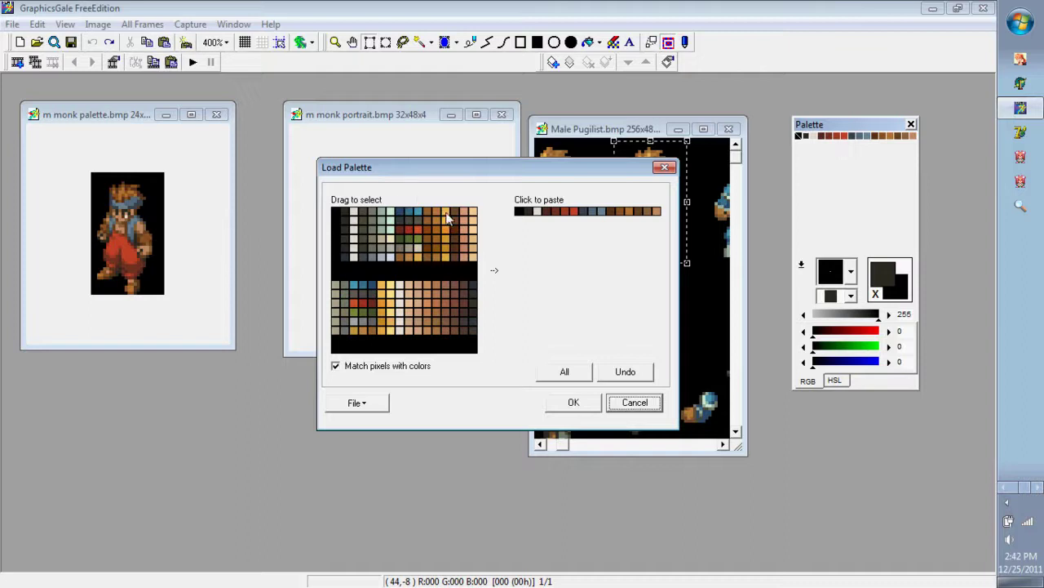
# Replace the m monk palette image's colors with the first row of 16 pugilist colors, with matching pixels to colors turned off.
pyautogui.moveTo(475, 216); pyautogui.dragTo(342, 214)
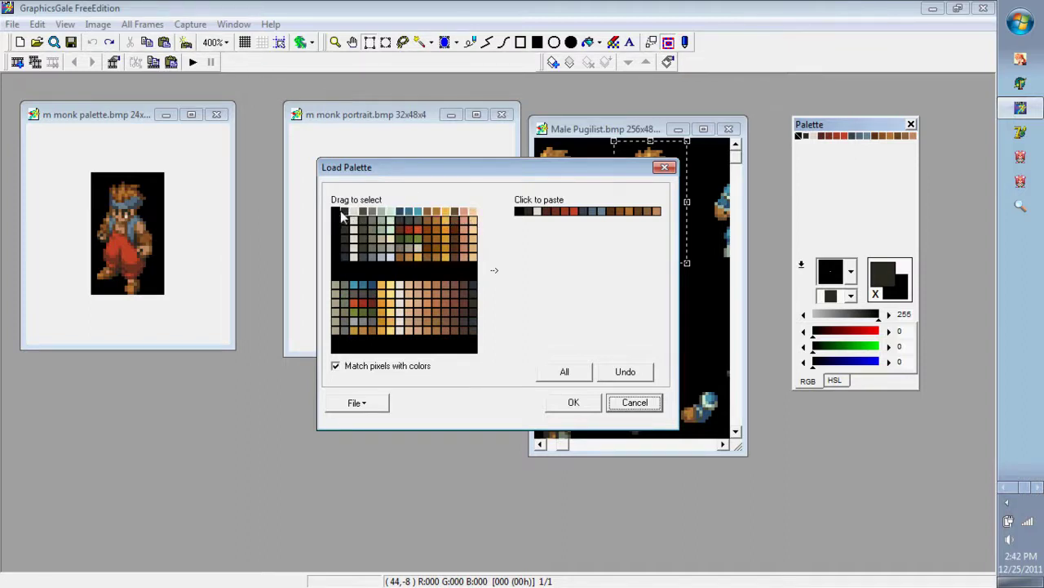
pyautogui.click(522, 212)
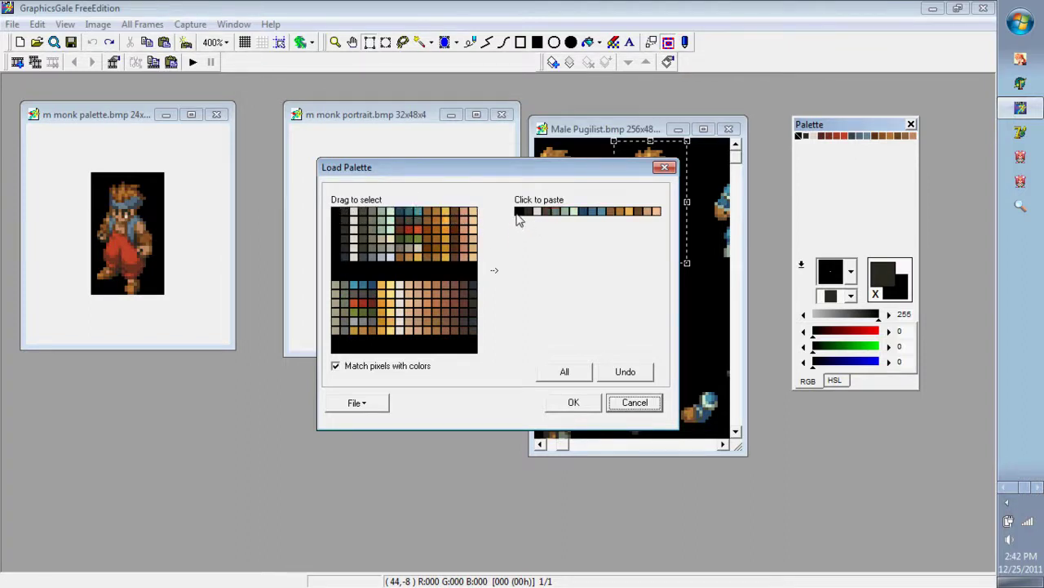
pyautogui.click(334, 367)
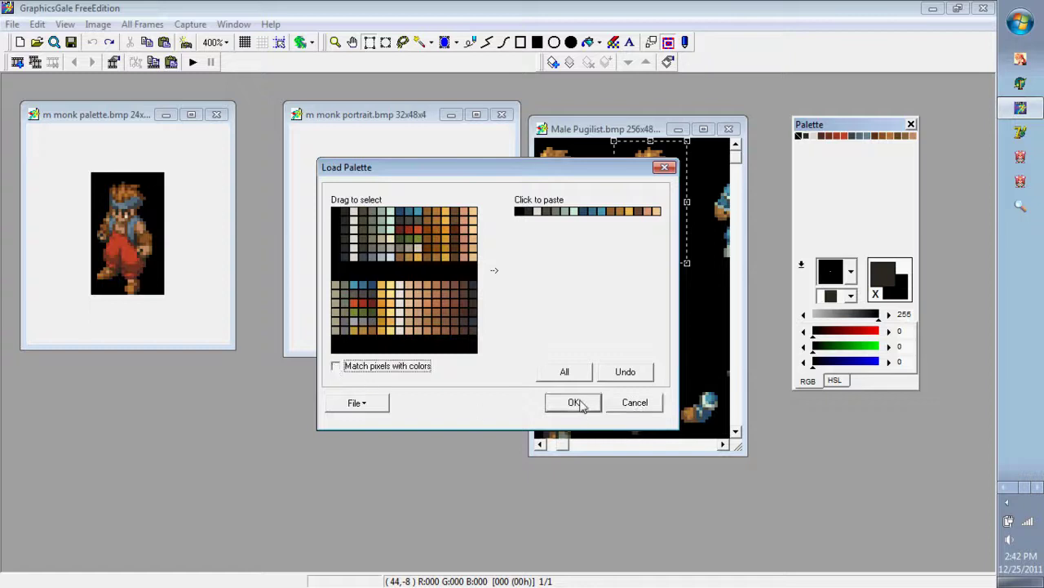
pyautogui.click(573, 402)
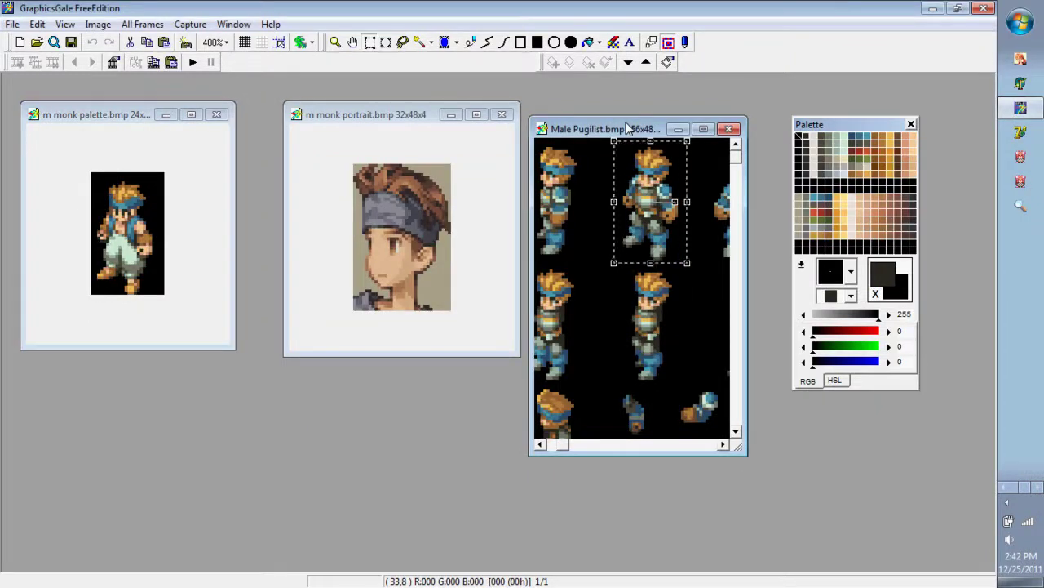
# Paste the copied pugilist sprite over the entire m monk palette image and deselect it.
pyautogui.click(97, 136)
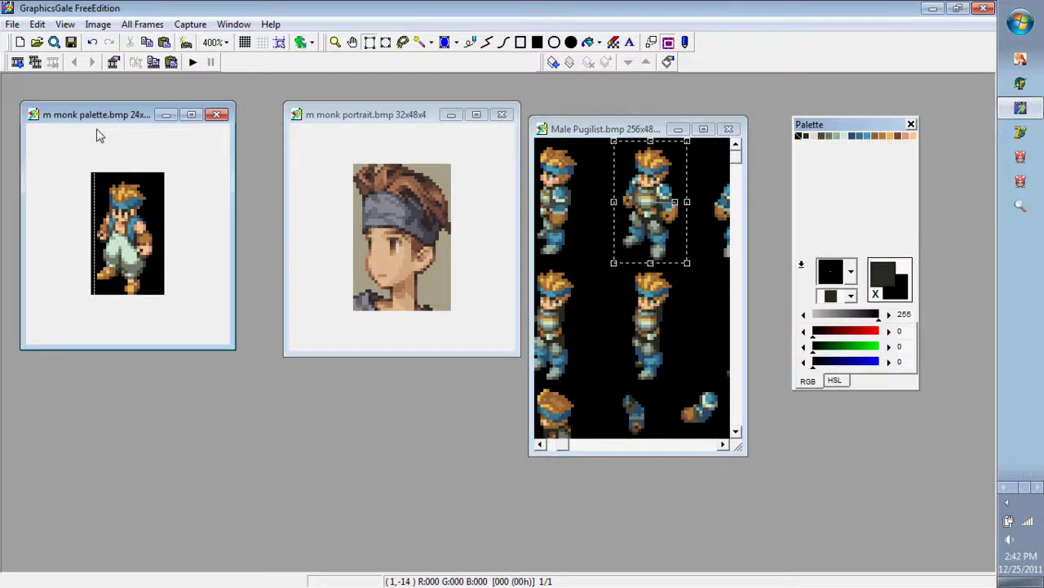
pyautogui.hotkey('ctrl', 'a')
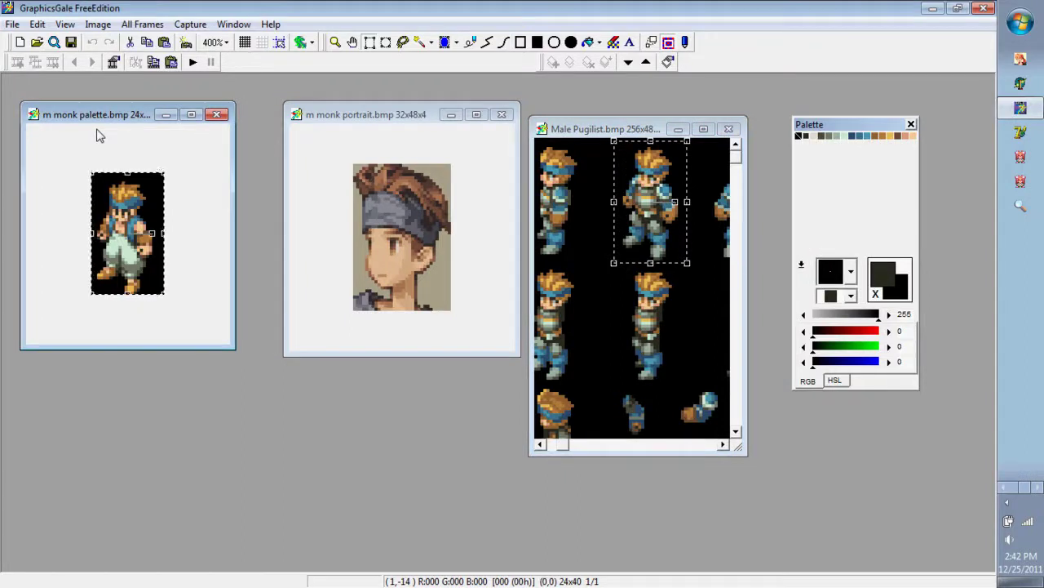
pyautogui.hotkey('ctrl', 'v')
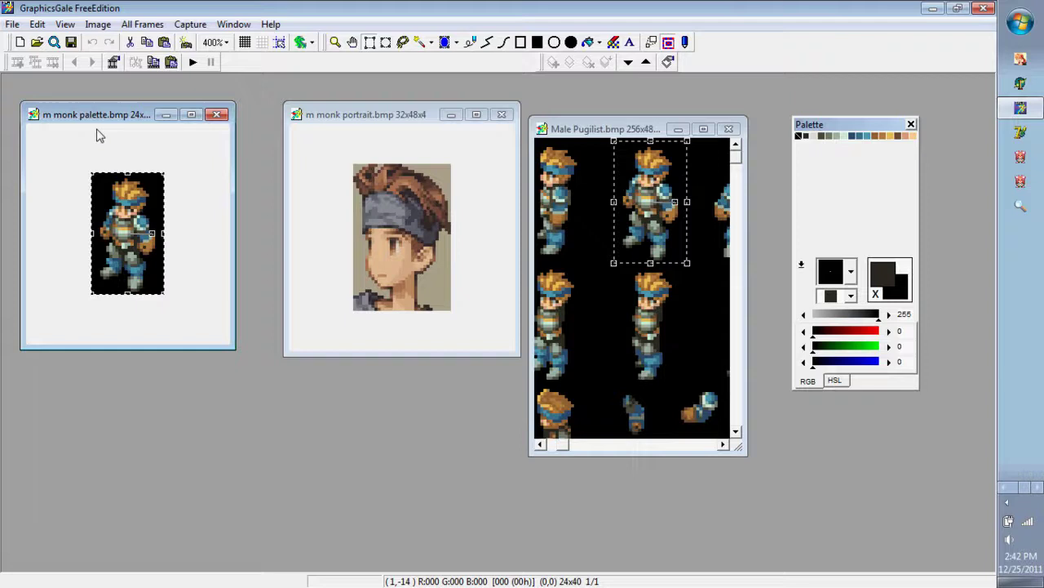
pyautogui.click(143, 254)
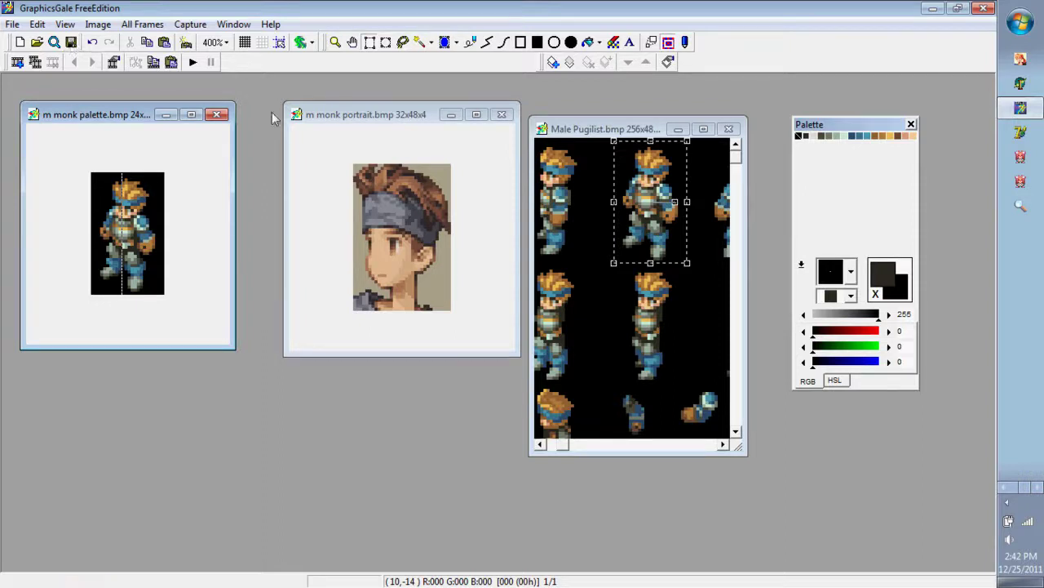
pyautogui.click(372, 105)
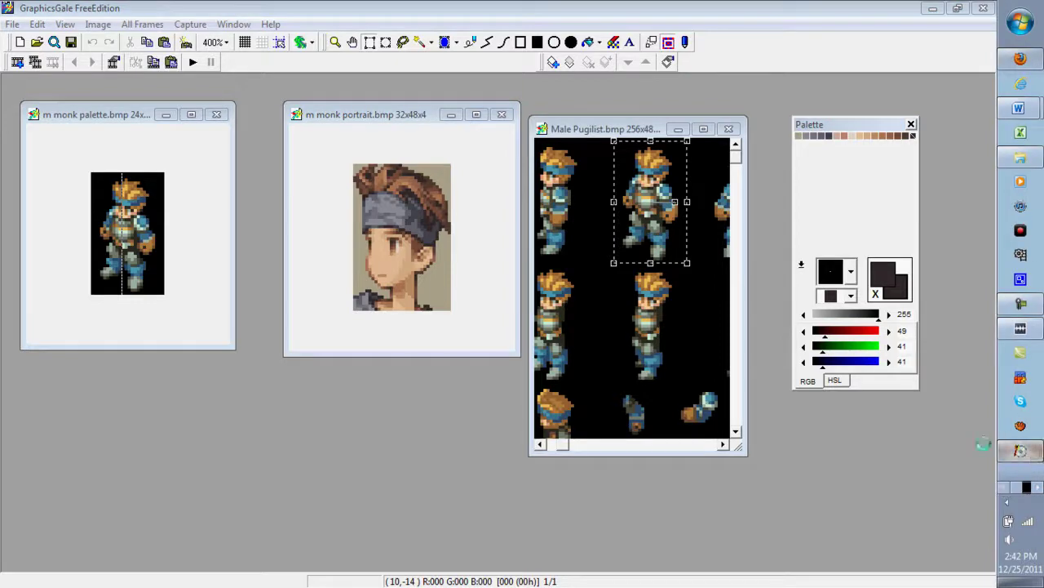
pyautogui.click(1020, 450)
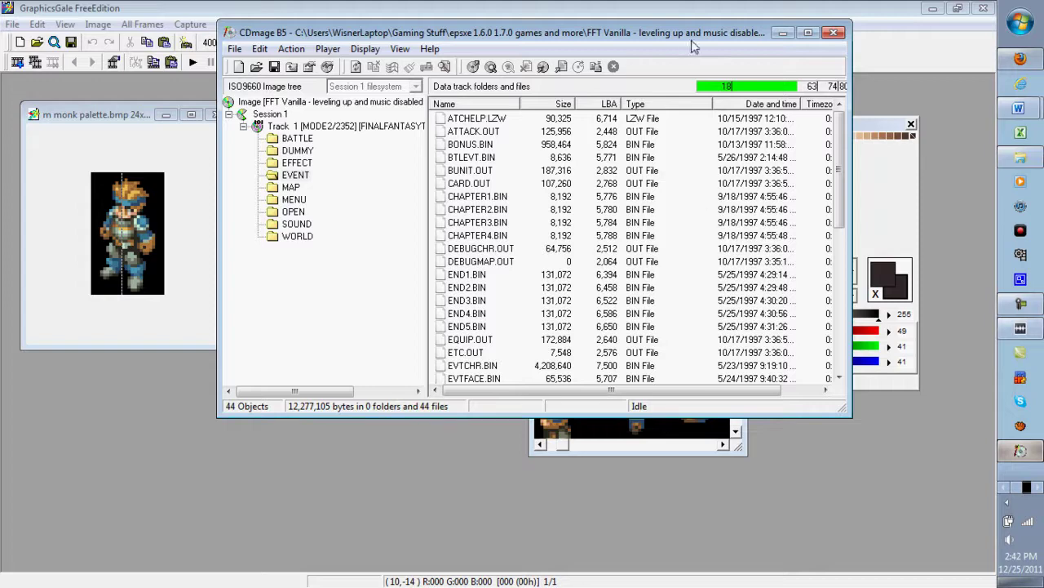
pyautogui.click(781, 34)
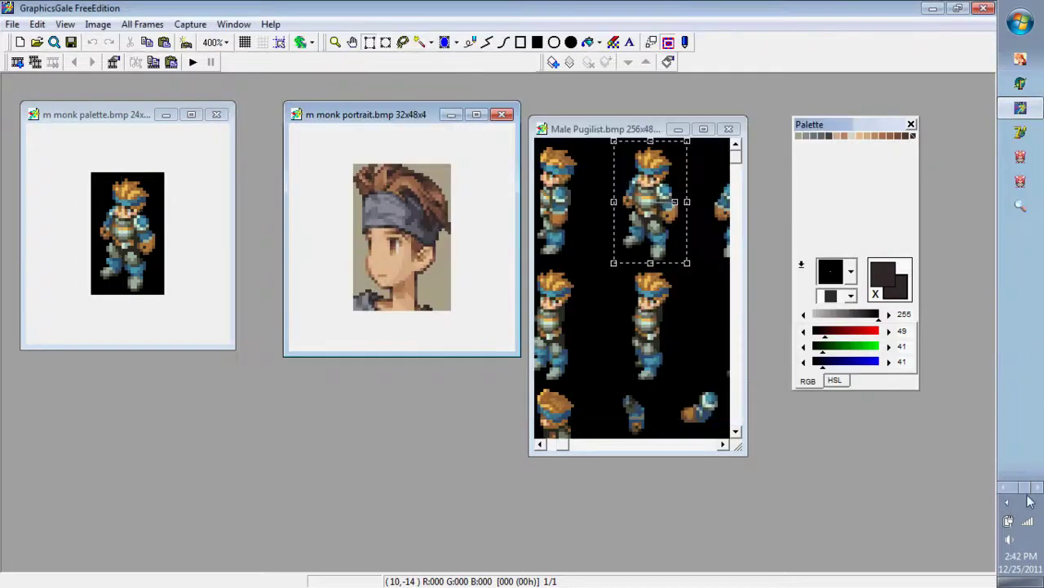
# Switch to Shishi Sprite Manager and open the disc image FFT RPG Collaboration 0.004 PR No Music.BIN.
pyautogui.click(1031, 181)
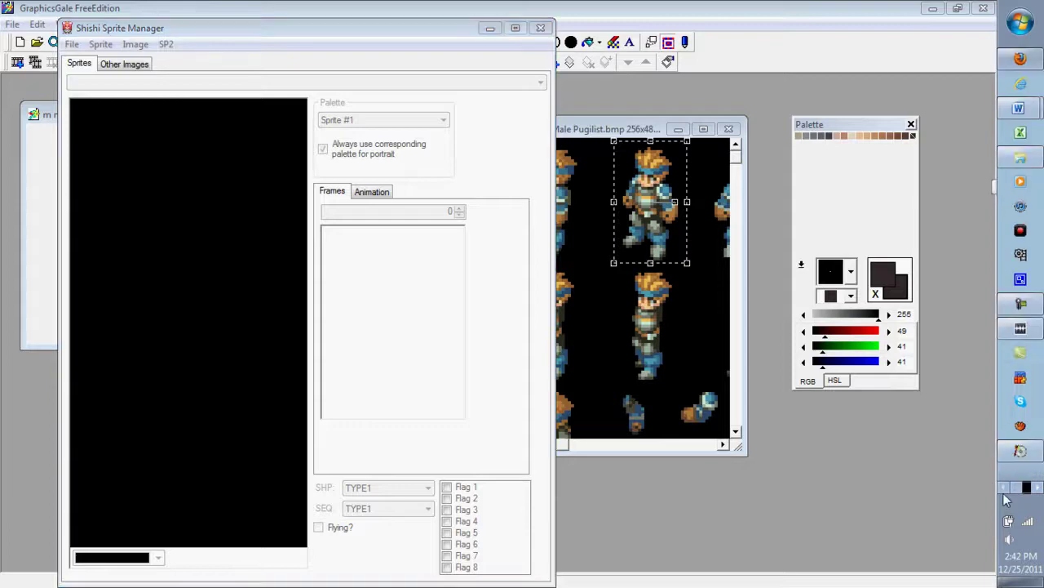
pyautogui.click(1019, 453)
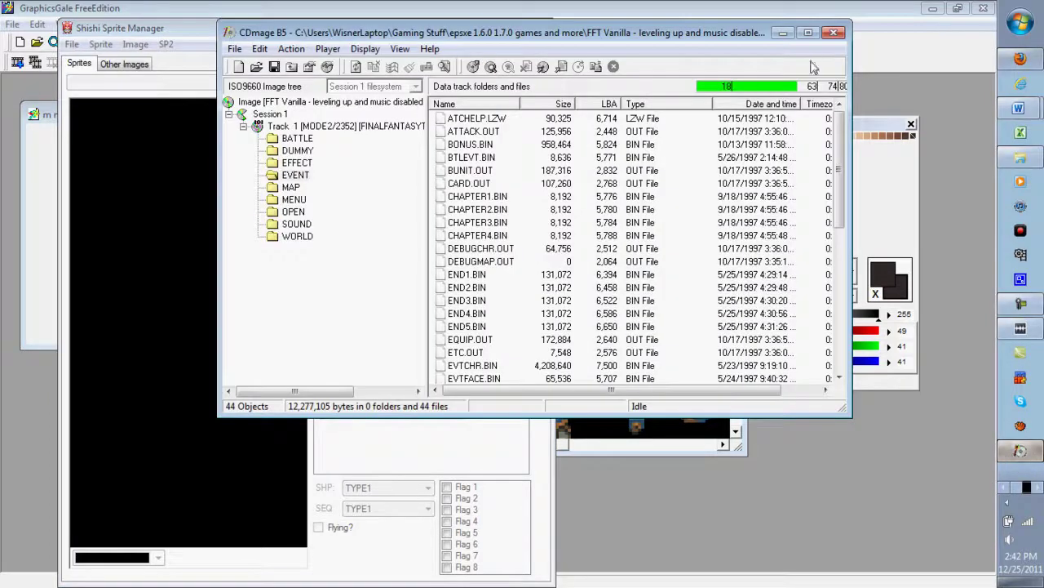
pyautogui.click(782, 33)
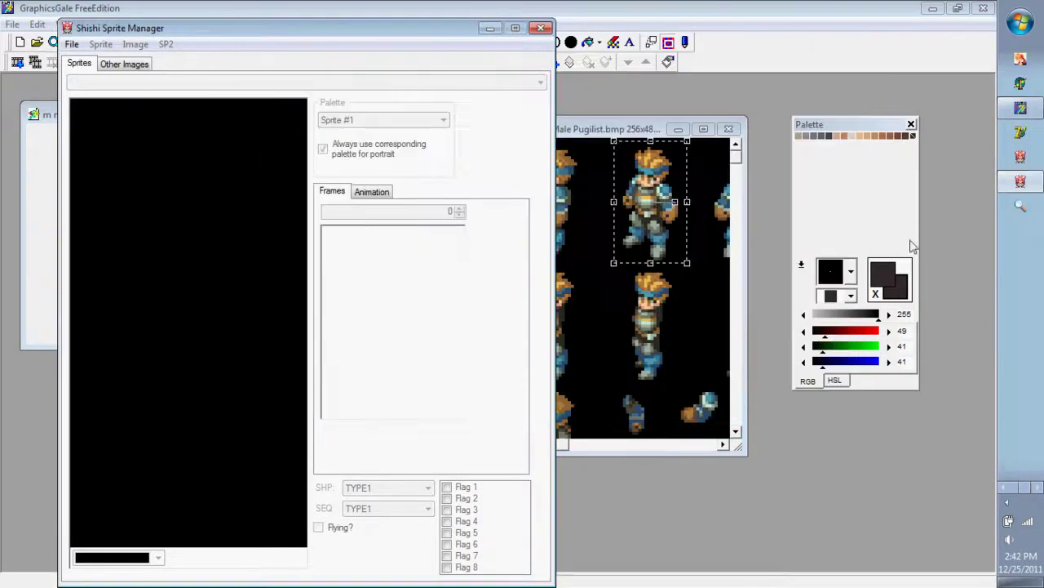
pyautogui.click(72, 45)
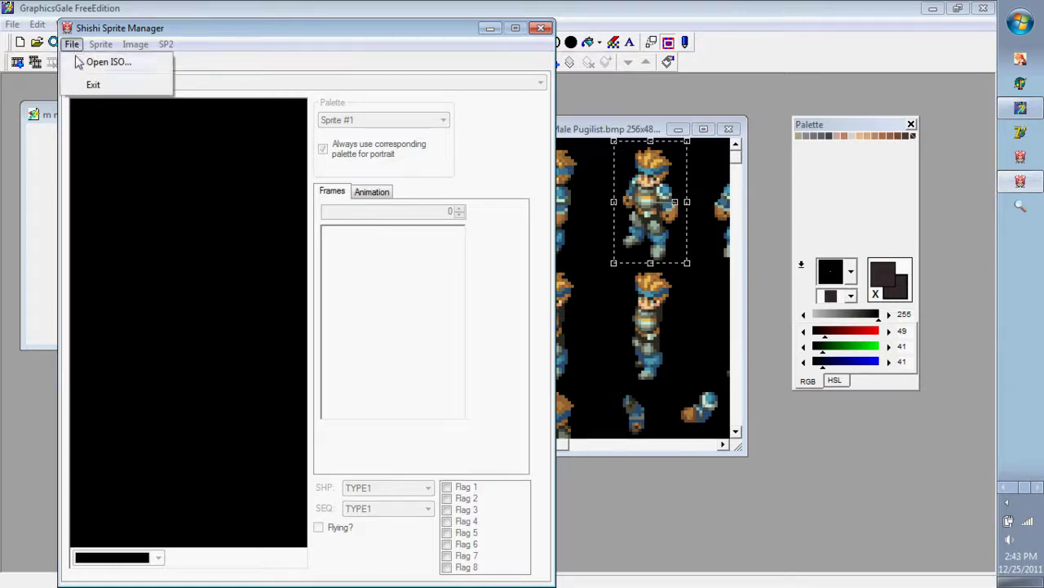
pyautogui.click(107, 62)
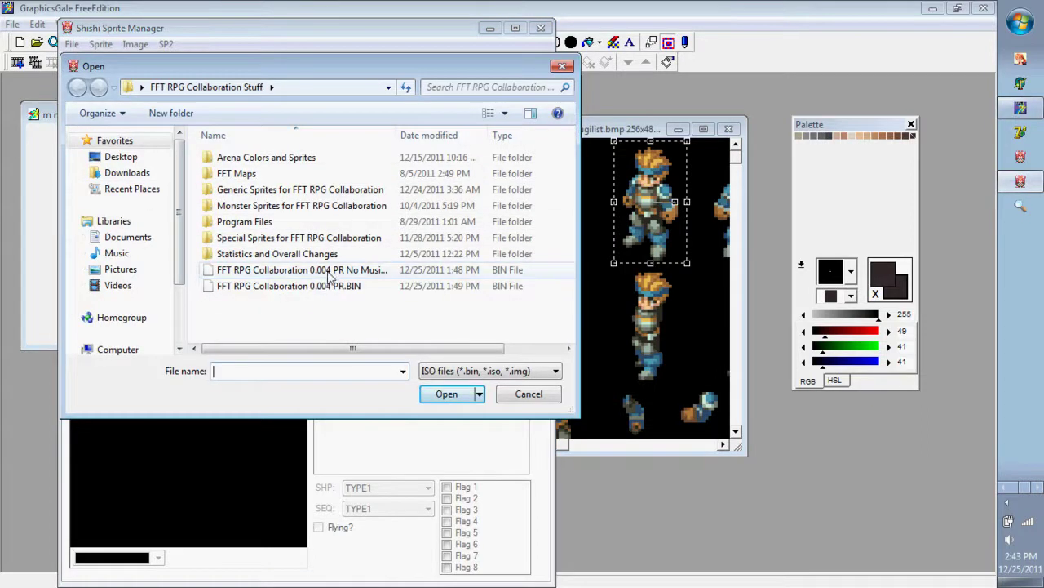
pyautogui.doubleClick(326, 274)
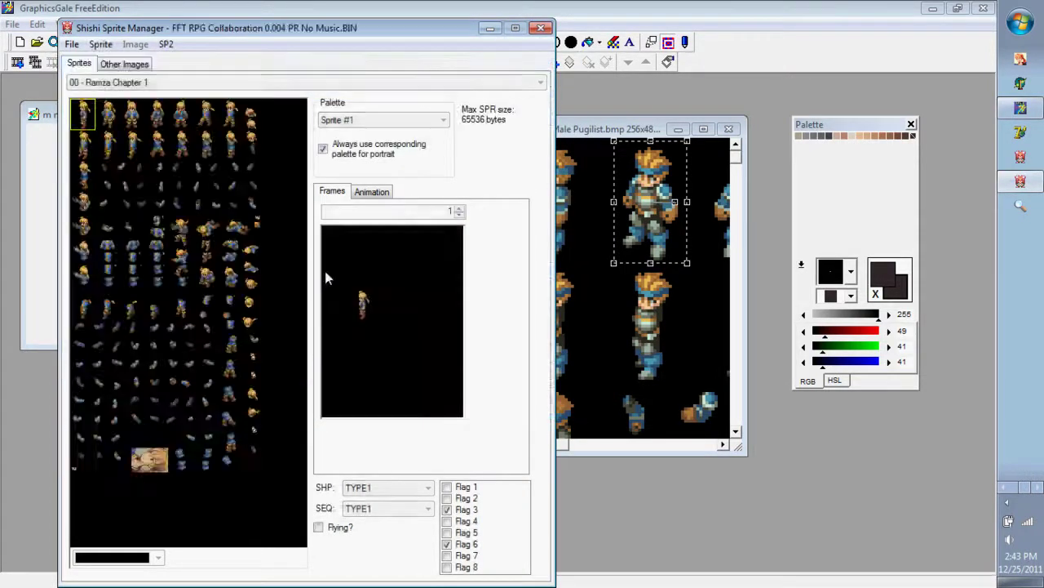
# Display the 67 - Male Monk sprite sheet and move the Shishi Sprite Manager window aside to uncover the monk images.
pyautogui.click(540, 83)
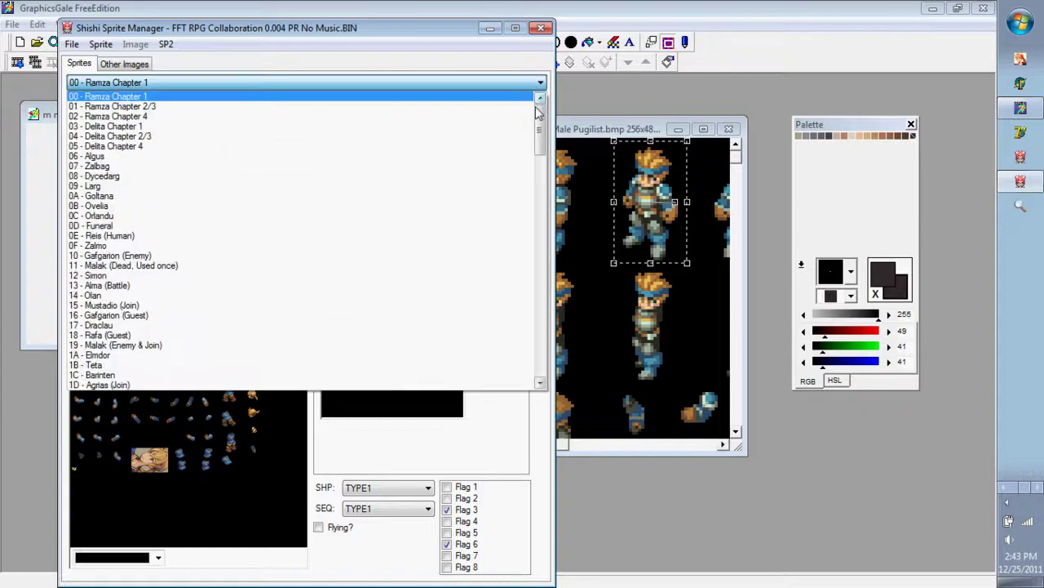
pyautogui.moveTo(541, 131); pyautogui.dragTo(537, 283)
pyautogui.scroll(-3, 539, 137)
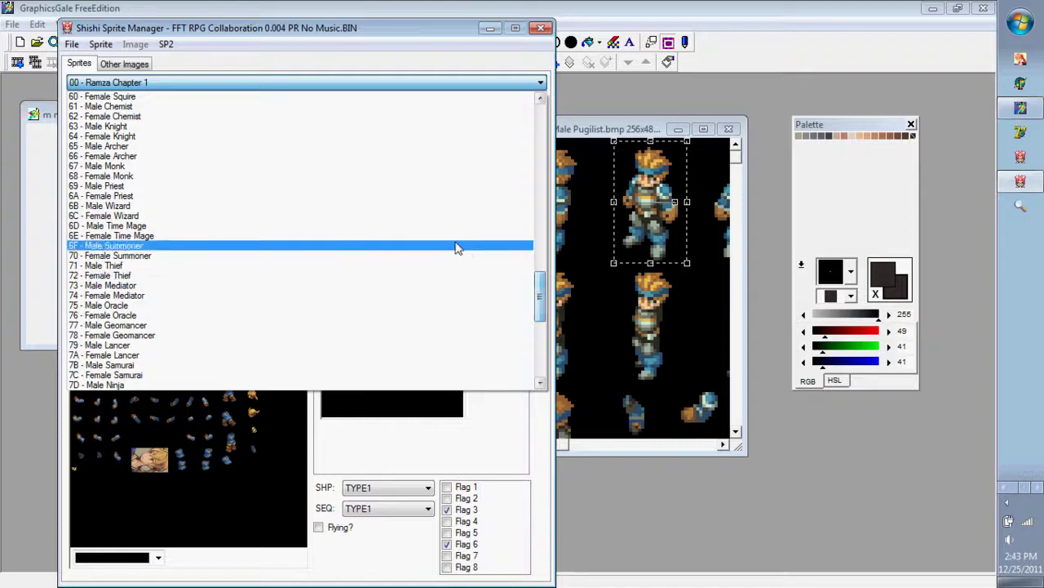
pyautogui.click(377, 167)
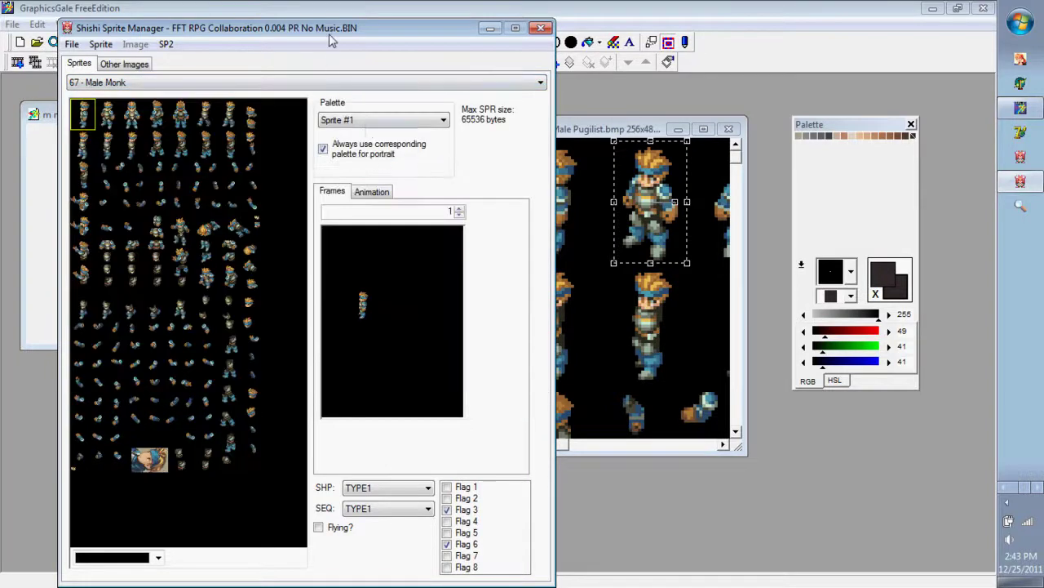
pyautogui.moveTo(329, 34); pyautogui.dragTo(872, 70)
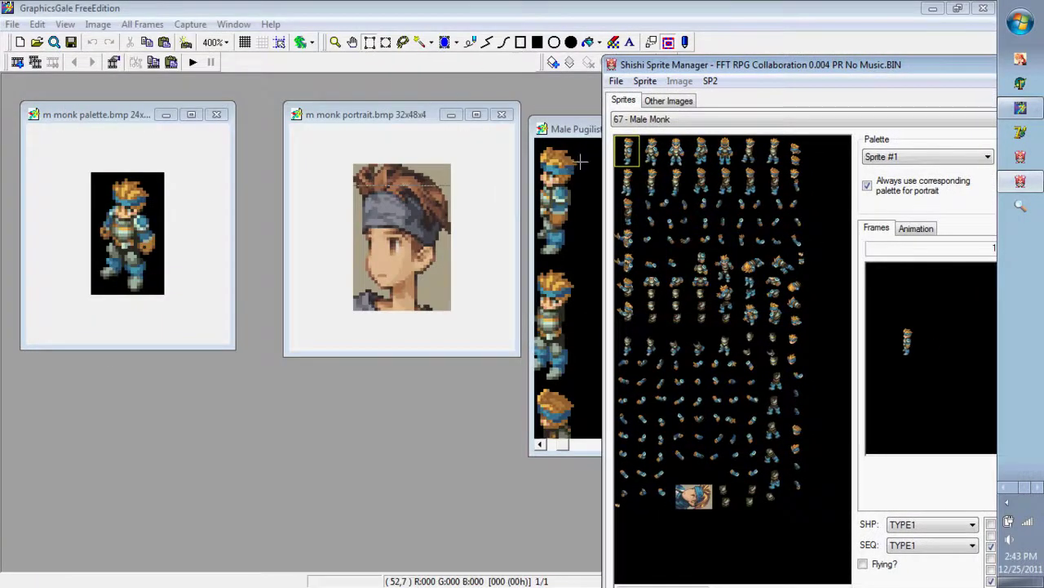
# Switch back to GraphicsGale and examine the lower part of the Male Pugilist sheet, including its portrait area.
pyautogui.click(583, 130)
pyautogui.click(703, 130)
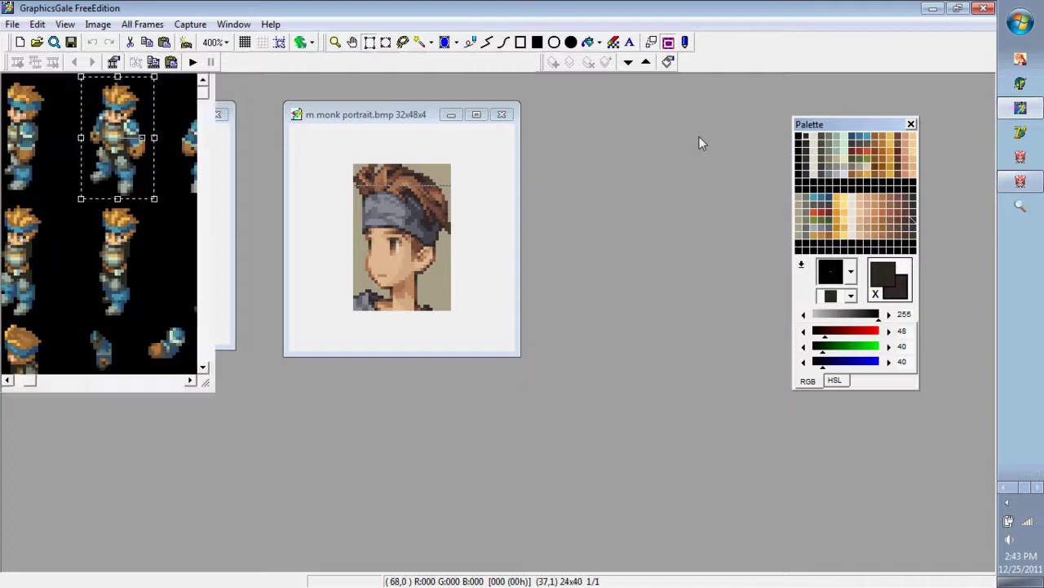
pyautogui.click(977, 25)
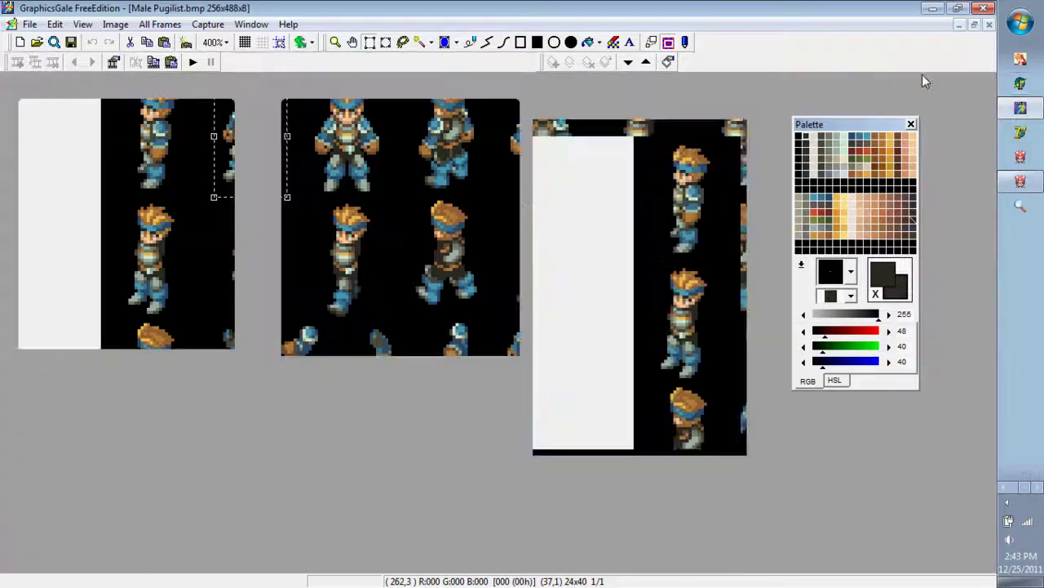
pyautogui.scroll(-2, 738, 325)
pyautogui.scroll(-3, 739, 324)
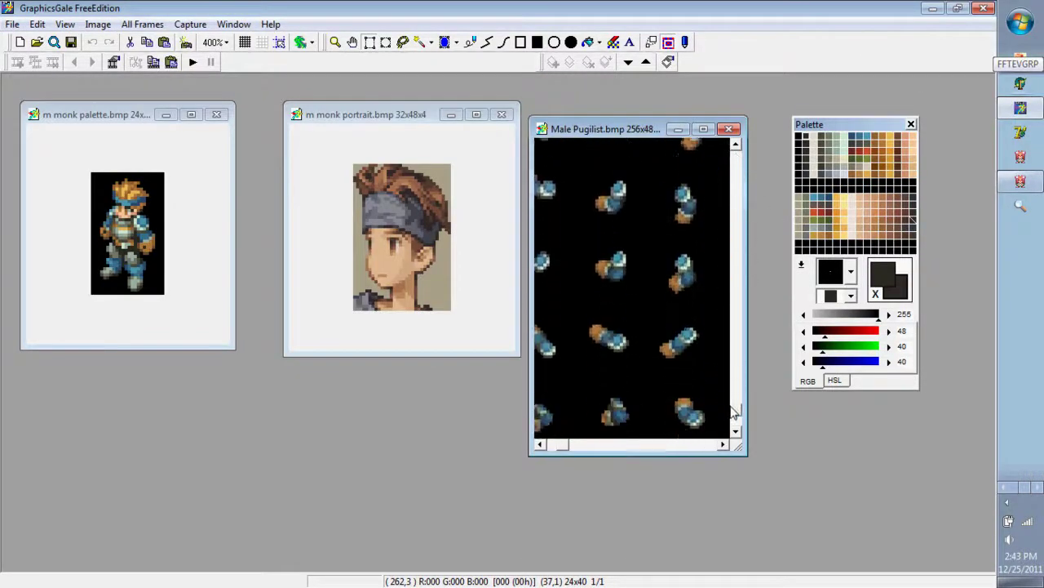
pyautogui.click(645, 354)
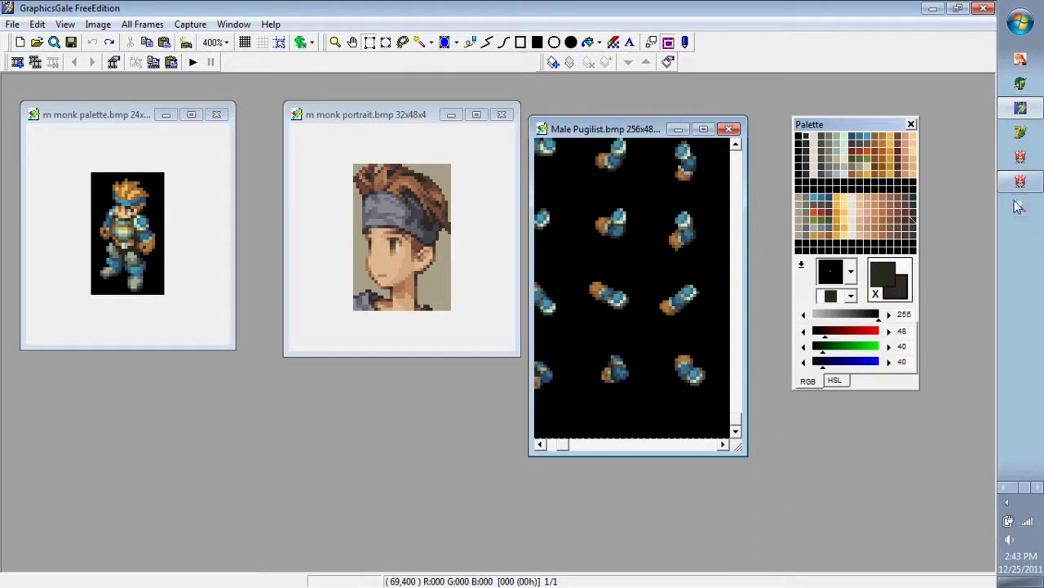
pyautogui.click(1020, 182)
pyautogui.click(928, 57)
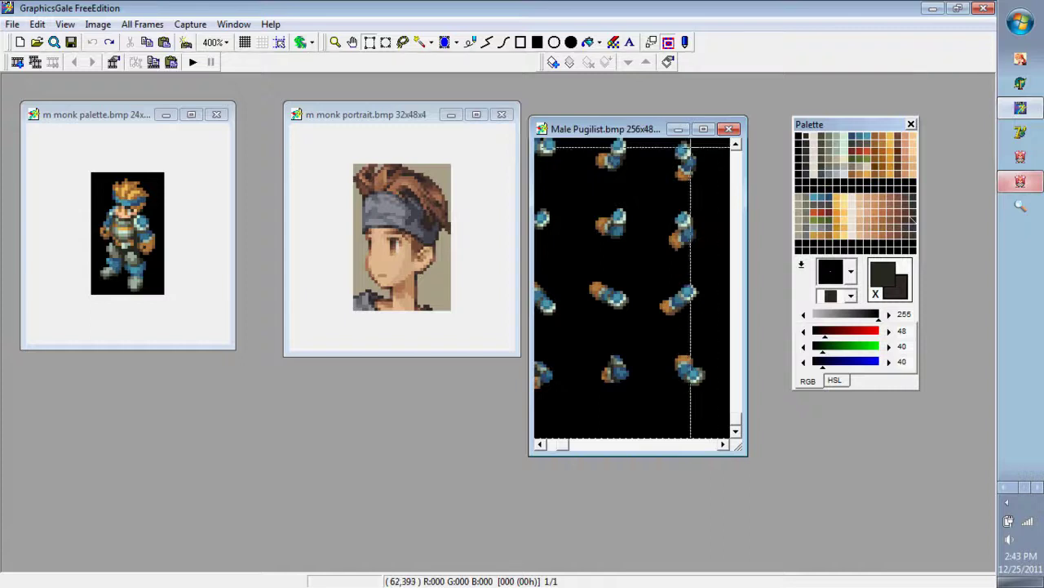
pyautogui.click(703, 129)
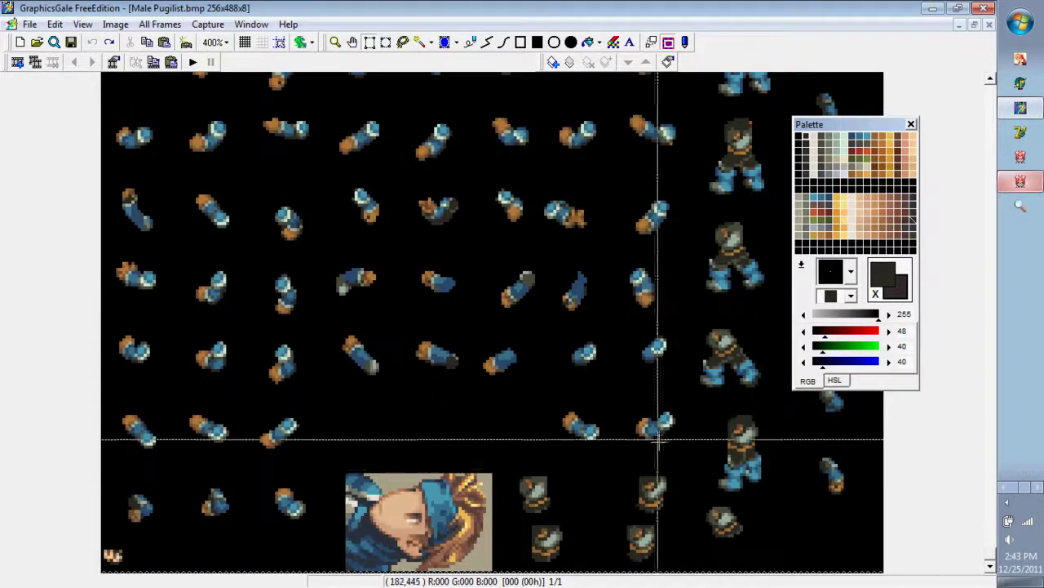
pyautogui.click(974, 26)
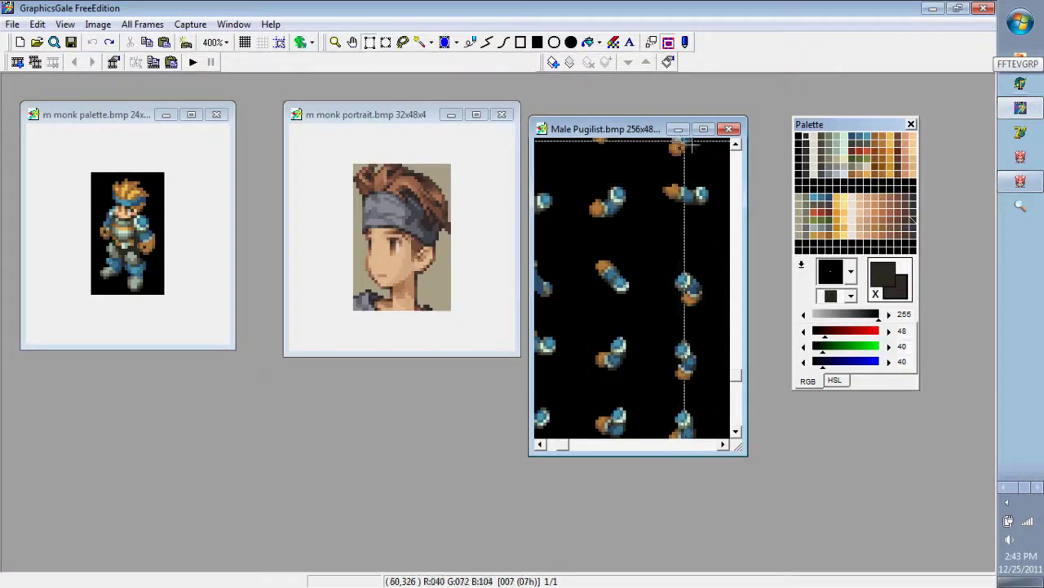
# Enlarge the Male Pugilist.bmp window and set its zoom to 100% to fit the whole sprite sheet.
pyautogui.moveTo(739, 448); pyautogui.dragTo(866, 527)
pyautogui.click(225, 42)
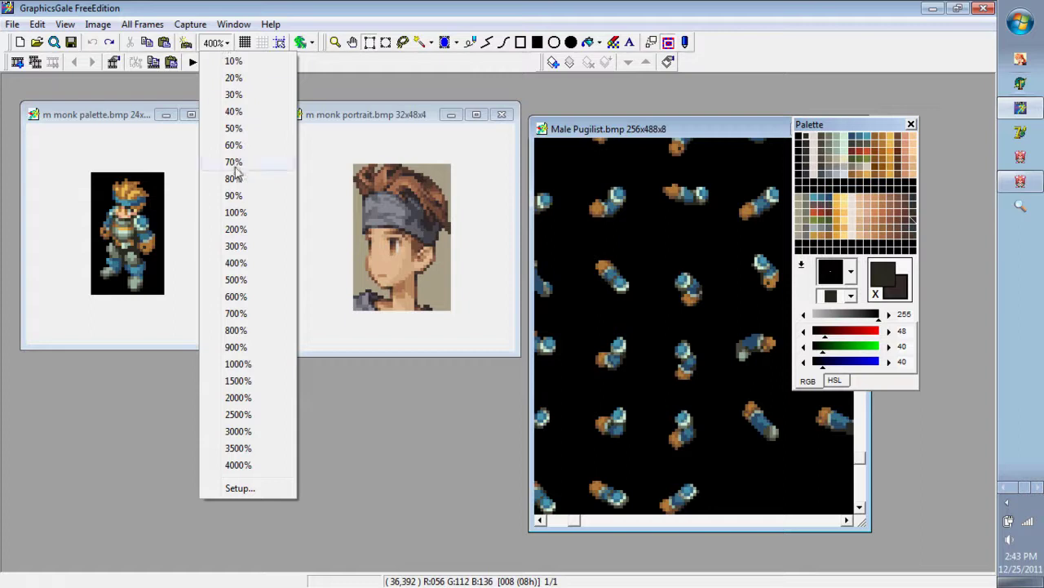
pyautogui.click(236, 213)
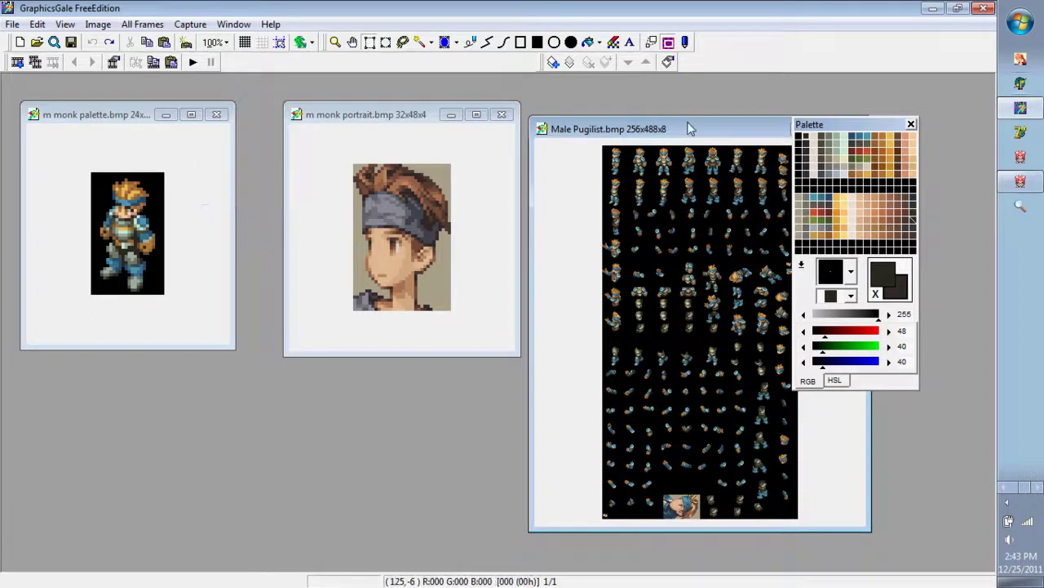
# Move the Male Pugilist.bmp window away from the palette, close it, and reopen the Male Pugilist image.
pyautogui.click(715, 147)
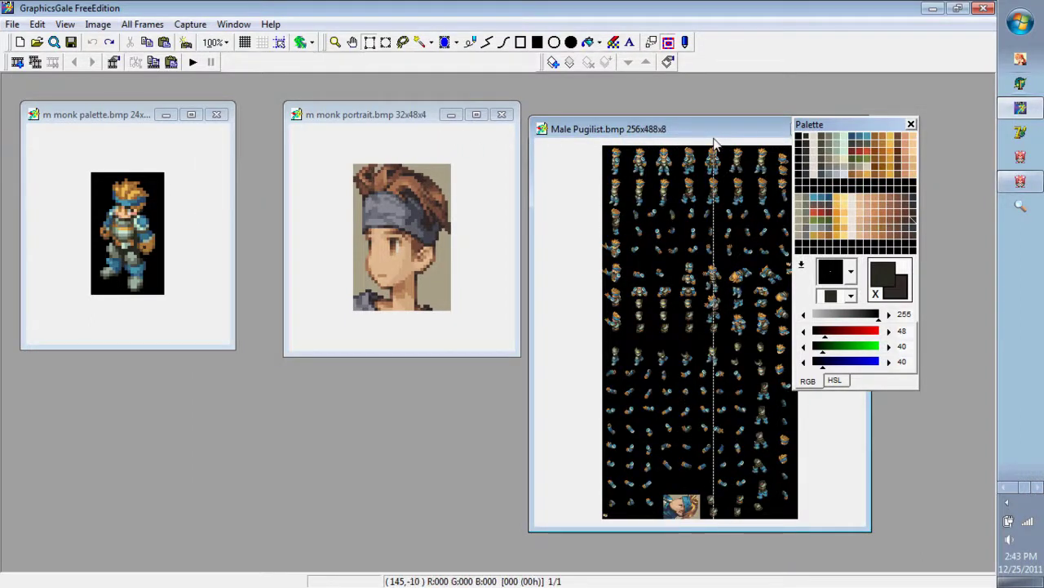
pyautogui.moveTo(749, 116); pyautogui.dragTo(537, 122)
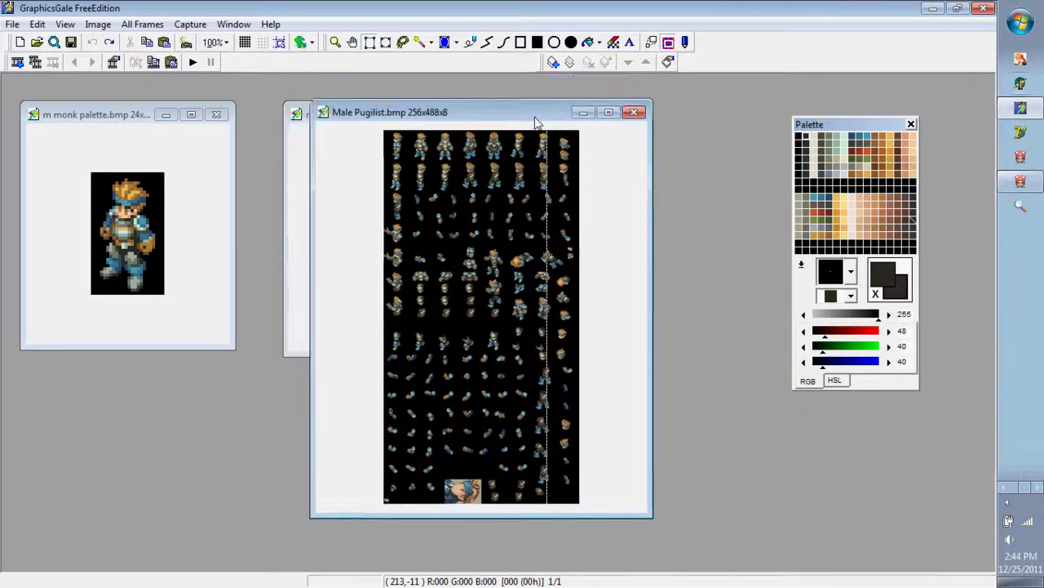
pyautogui.click(626, 117)
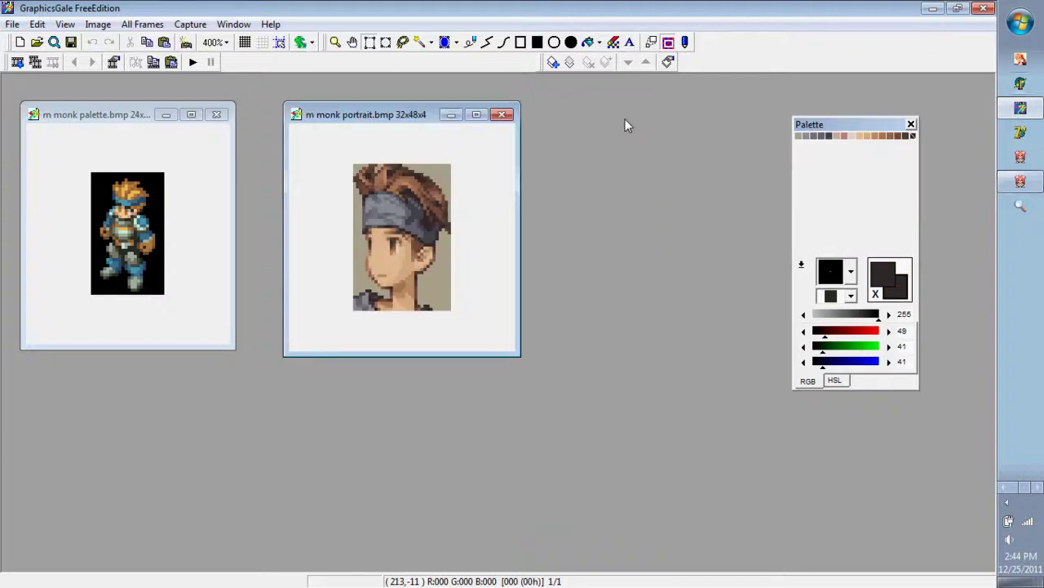
pyautogui.hotkey('ctrl', 'o')
pyautogui.press('Return')
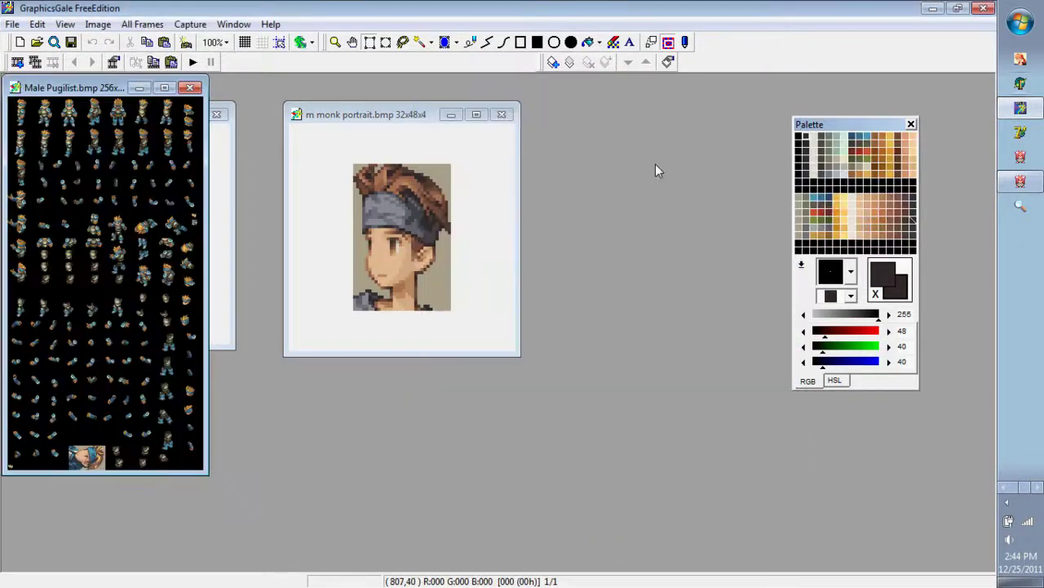
# Open the Female Apprentice sprite sheet, move its window clear of the Male Pugilist sheet, and examine its portrait area.
pyautogui.hotkey('ctrl', 'o')
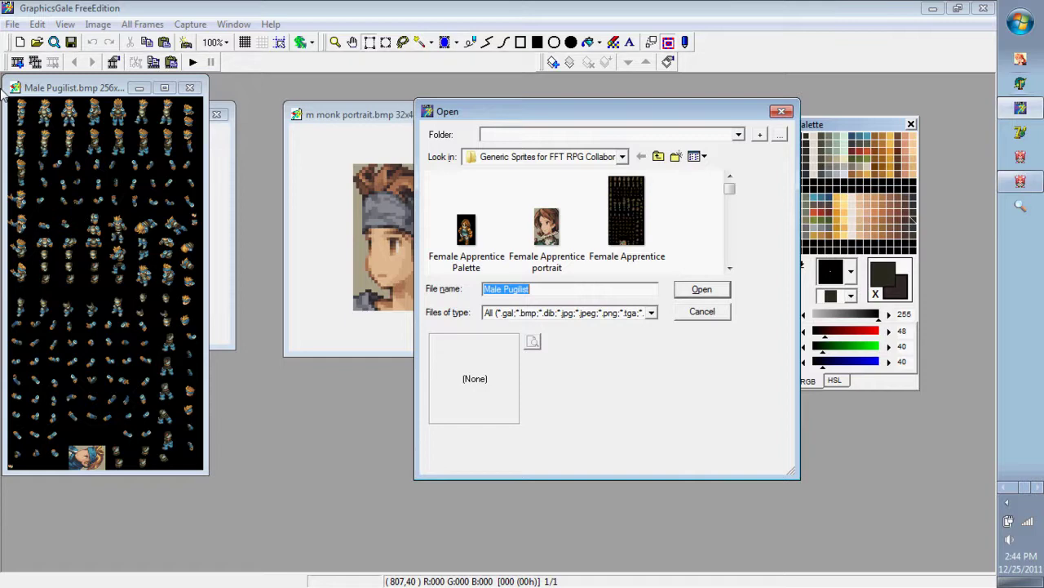
pyautogui.doubleClick(645, 229)
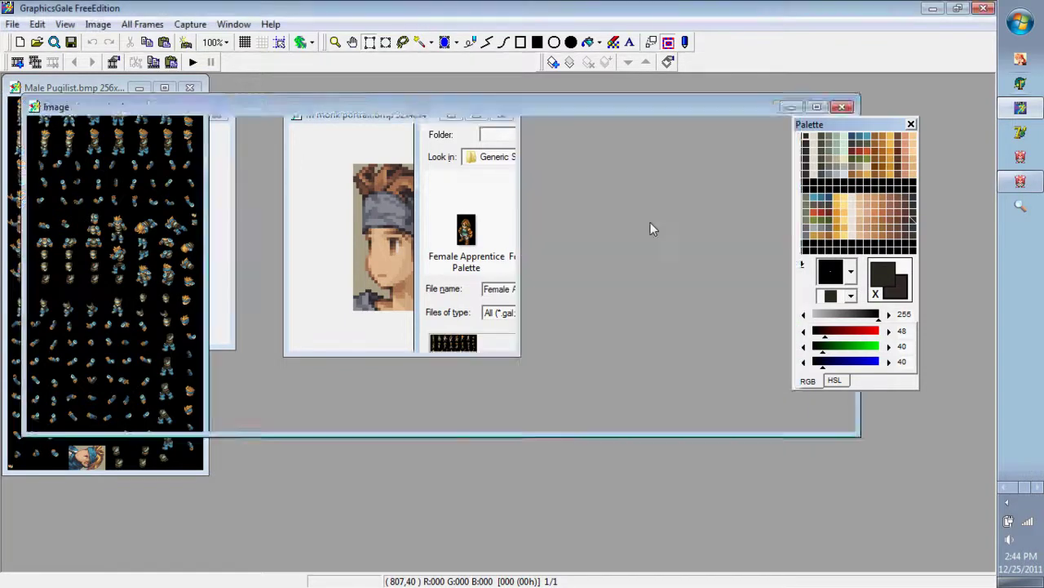
pyautogui.moveTo(89, 110); pyautogui.dragTo(537, 107)
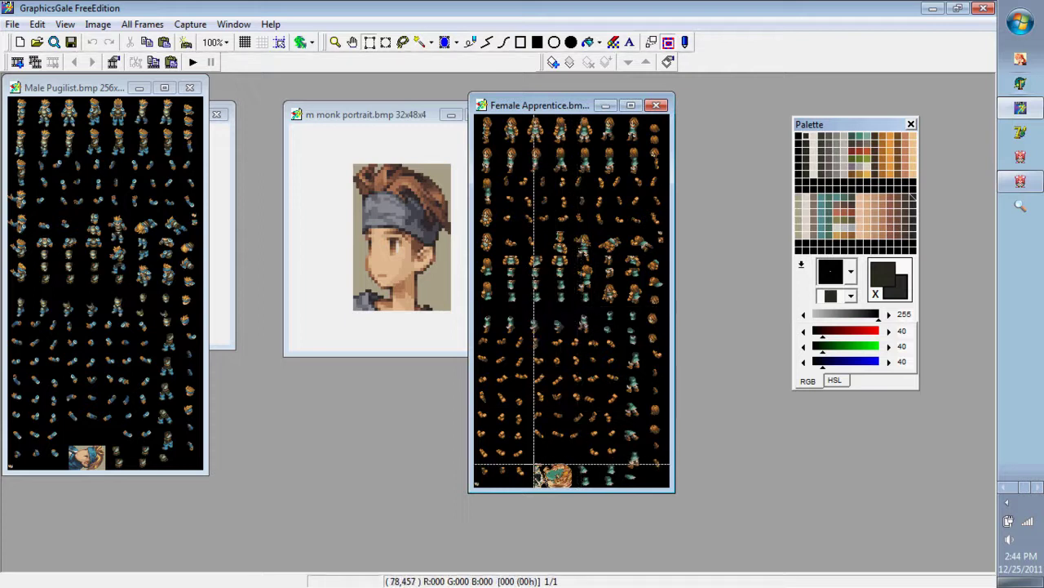
pyautogui.moveTo(532, 458); pyautogui.dragTo(572, 508)
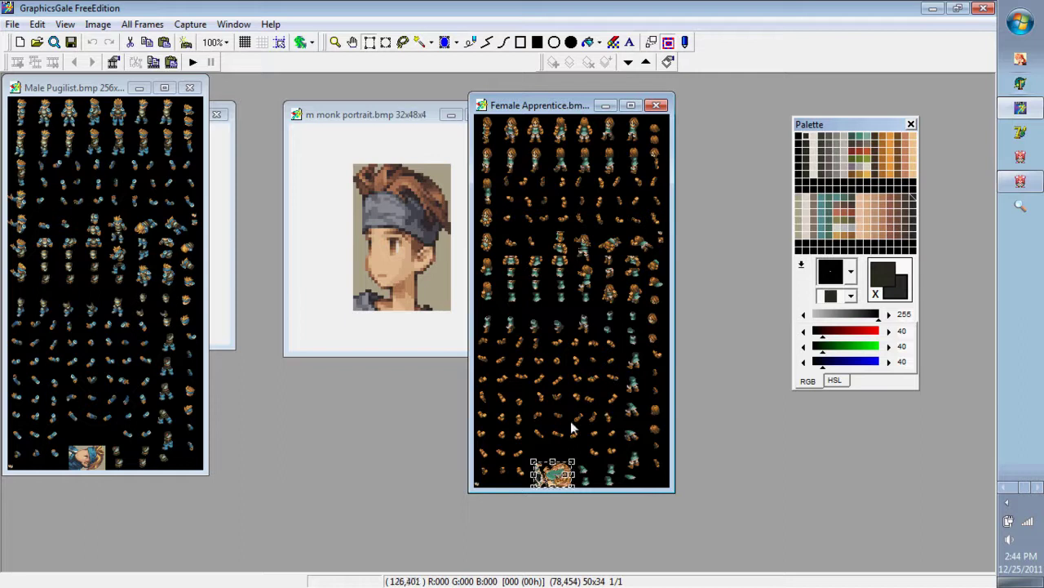
pyautogui.click(538, 466)
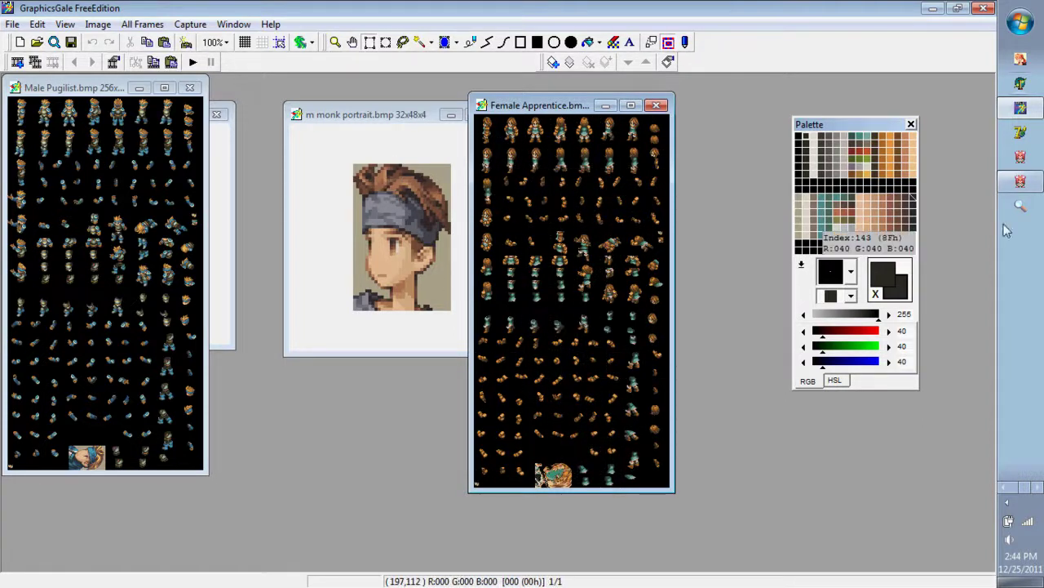
# Capture the screen with the Male Monk sheet in Shishi Sprite Manager, return to GraphicsGale, and create a 700 x 800 24bit image.
pyautogui.click(1023, 183)
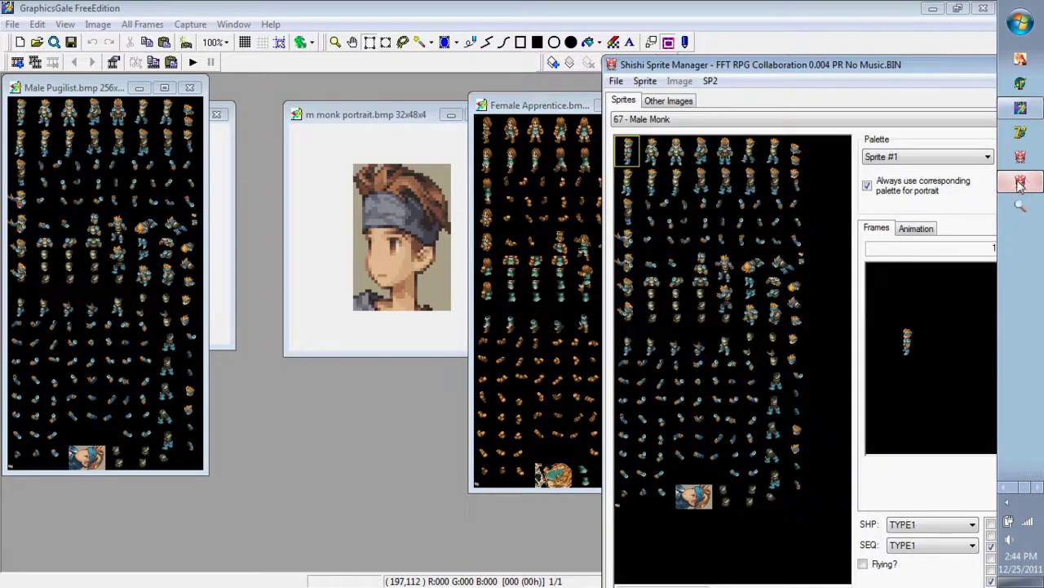
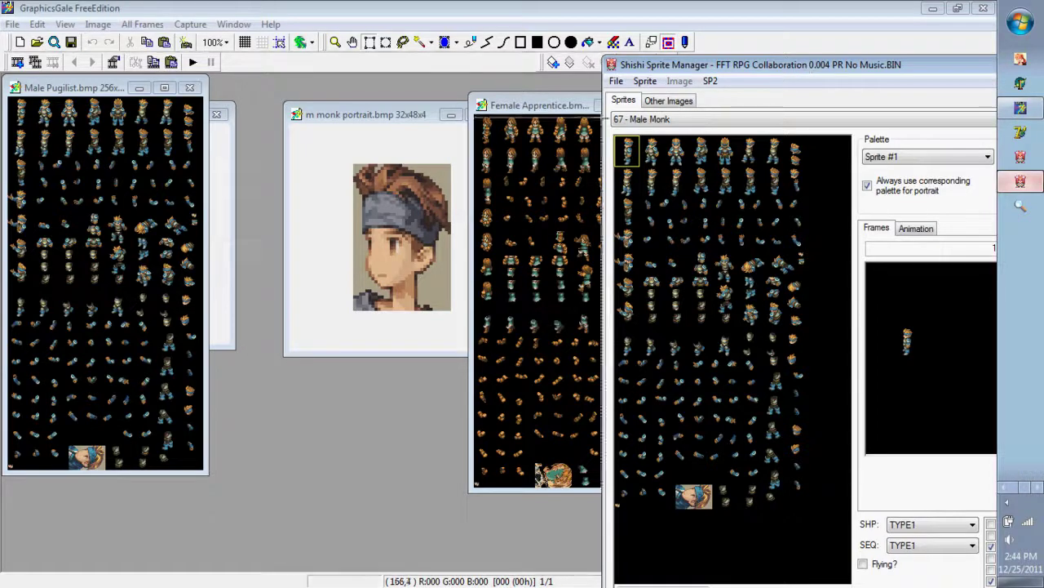
pyautogui.click(514, 105)
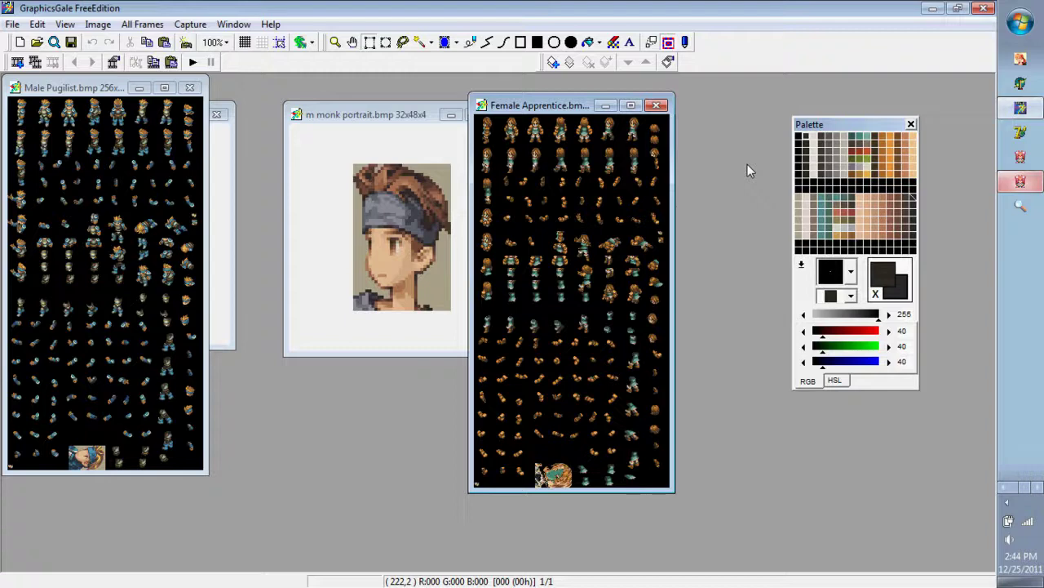
pyautogui.hotkey('ctrl', 'n')
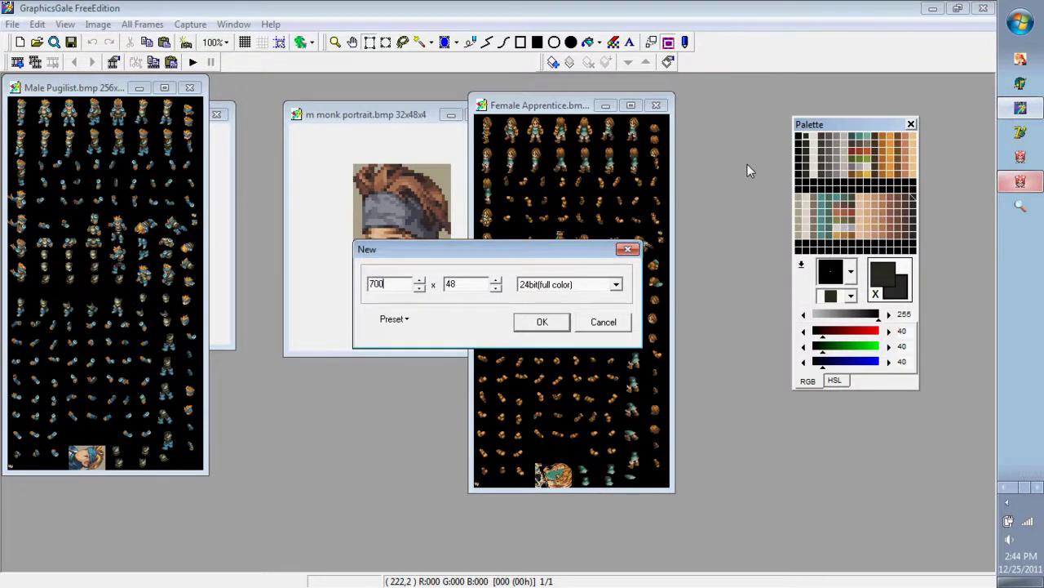
pyautogui.write('800')
pyautogui.press('Return')
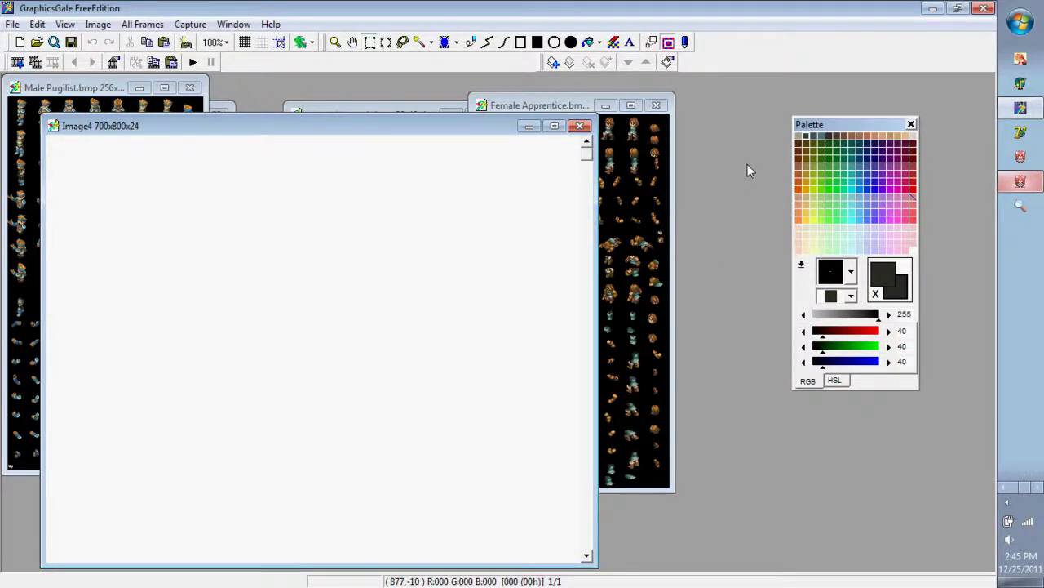
# Paste the captured screen into the new image and shift it until the Male Monk sheet and its portrait are inside the canvas.
pyautogui.hotkey('ctrl', 'v')
pyautogui.moveTo(366, 415); pyautogui.dragTo(28, 190)
pyautogui.moveTo(346, 373); pyautogui.dragTo(161, 363)
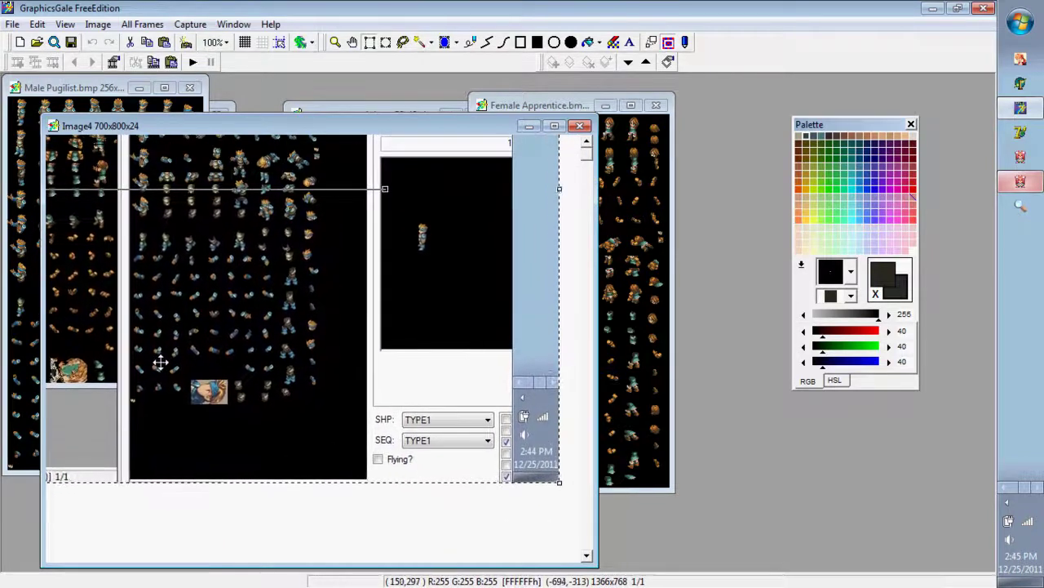
# Select the 48x32 portrait in the pasted sheet at 400% zoom and rotate it upright.
pyautogui.click(218, 46)
pyautogui.click(262, 269)
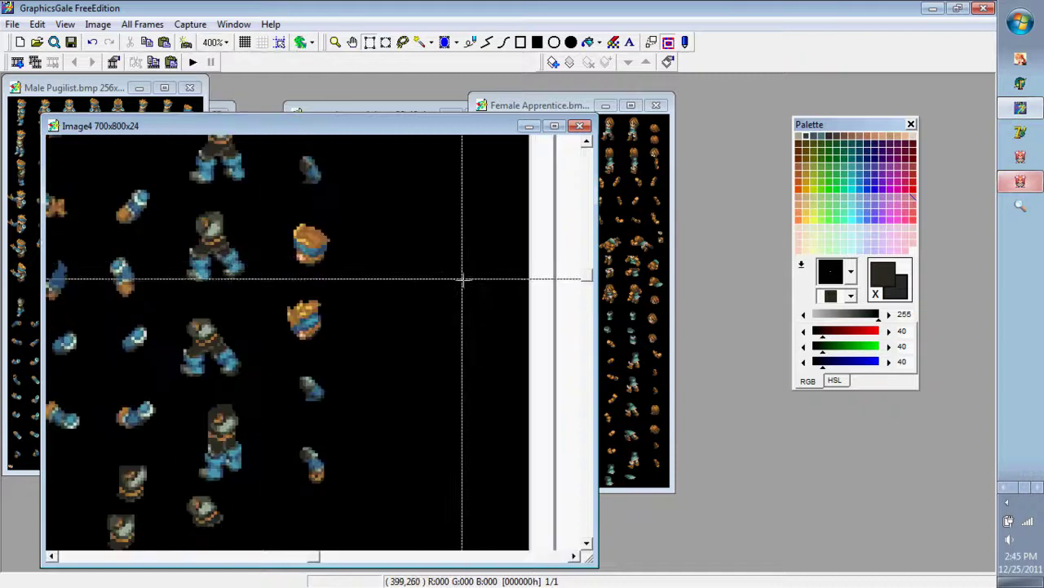
pyautogui.moveTo(589, 282); pyautogui.dragTo(588, 334)
pyautogui.moveTo(317, 558); pyautogui.dragTo(187, 543)
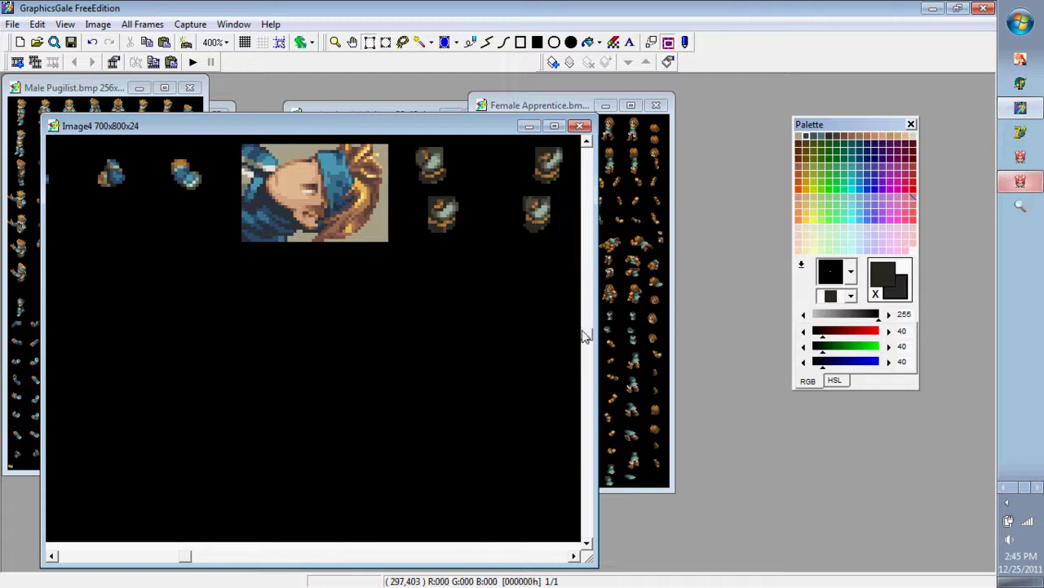
pyautogui.moveTo(587, 336); pyautogui.dragTo(587, 294)
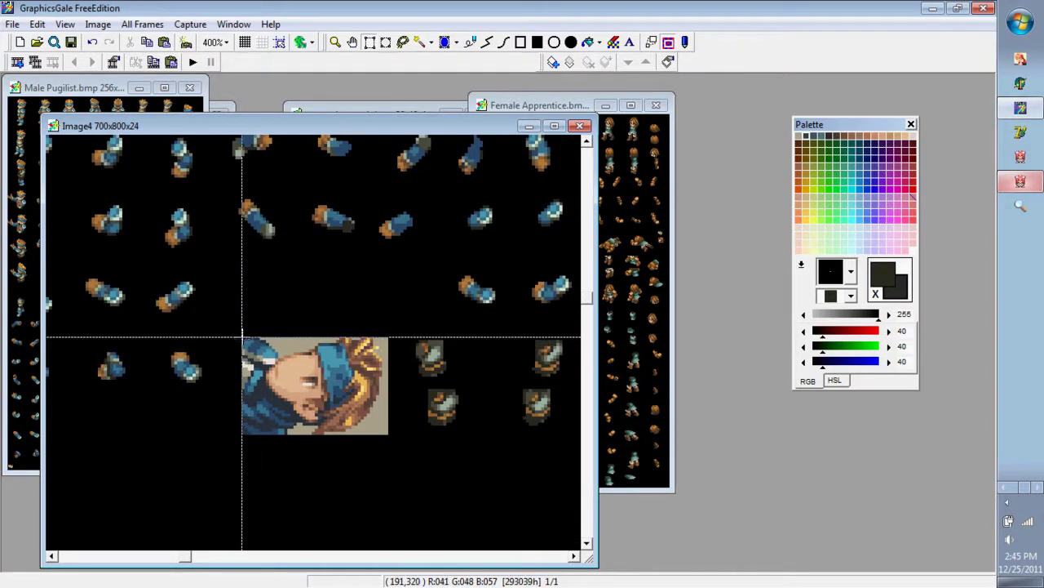
pyautogui.moveTo(242, 337); pyautogui.dragTo(389, 435)
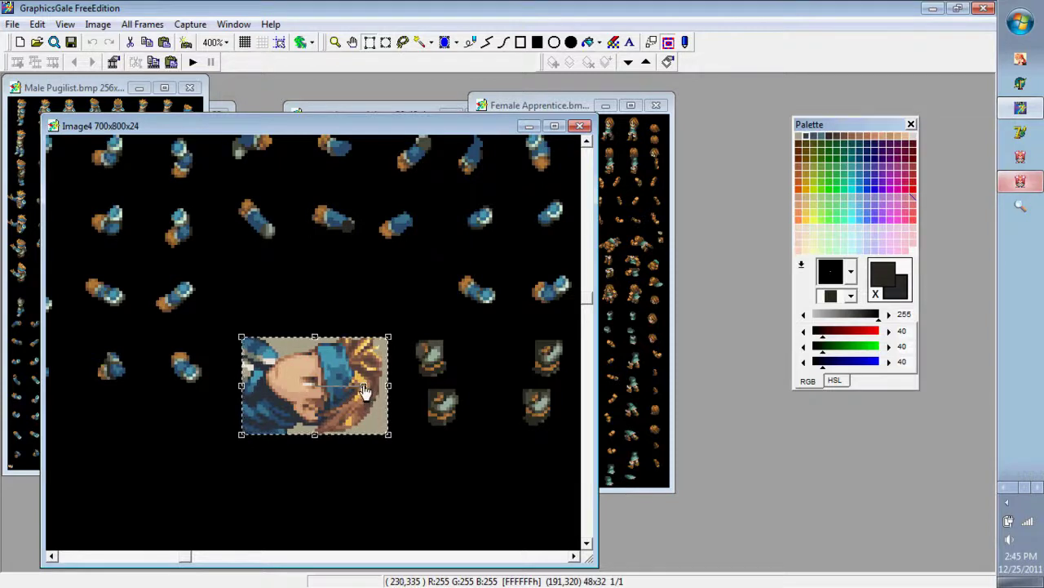
pyautogui.moveTo(364, 396); pyautogui.dragTo(319, 371)
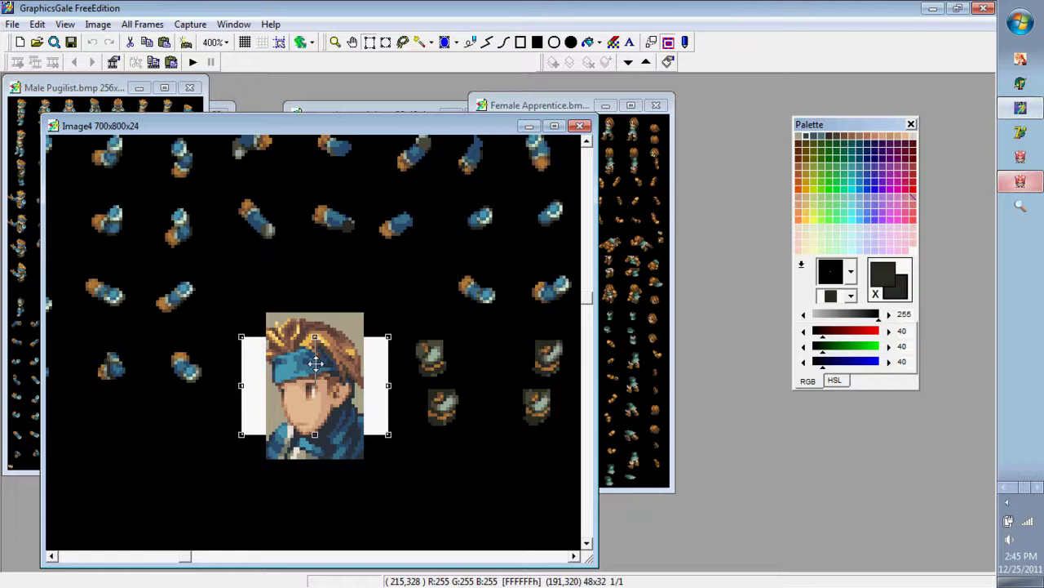
# Load the Male Pugilist file as the source palette for m monk portrait.bmp.
pyautogui.click(373, 112)
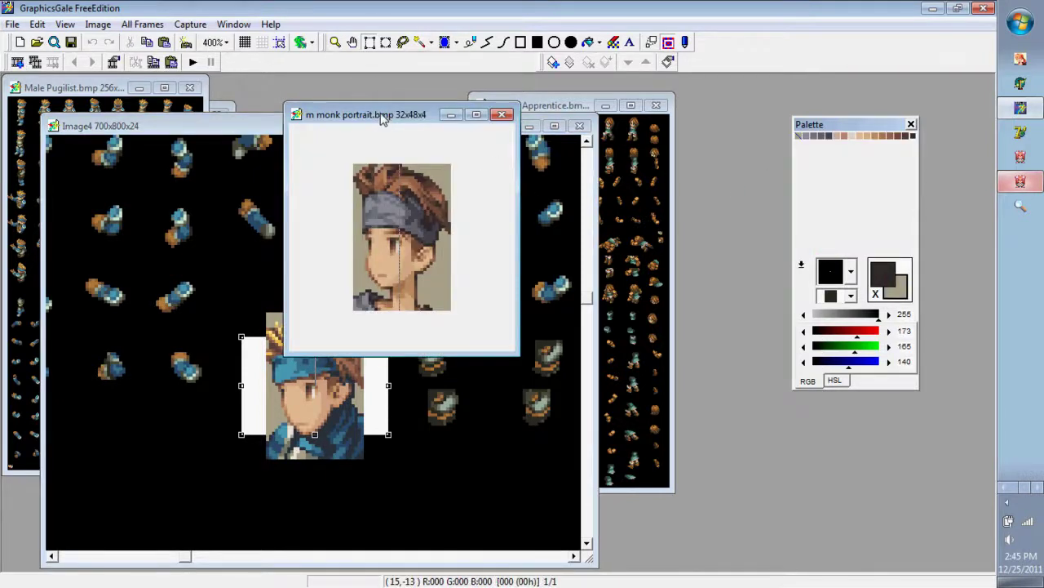
pyautogui.rightClick(786, 265)
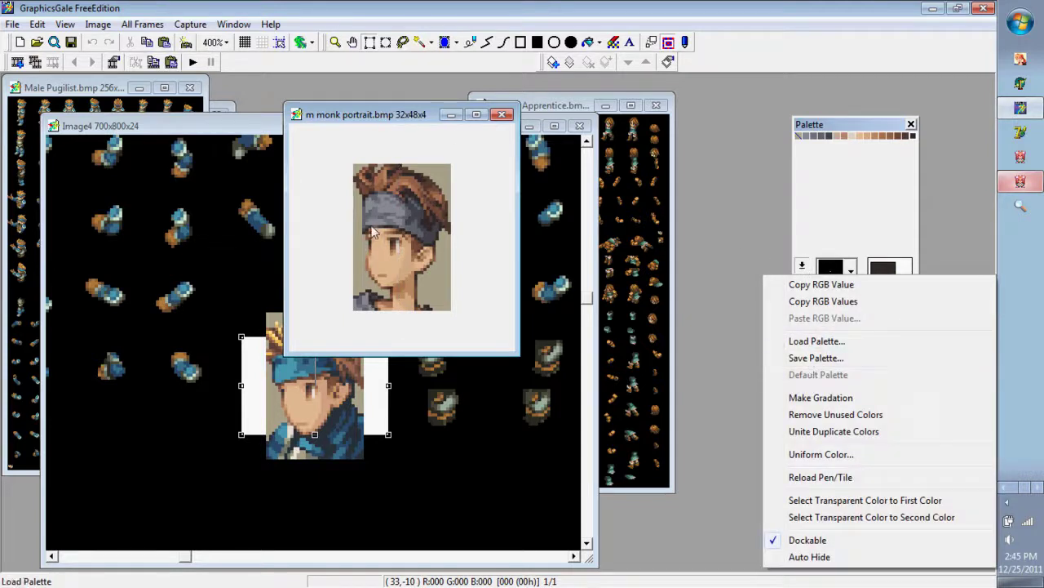
pyautogui.click(352, 135)
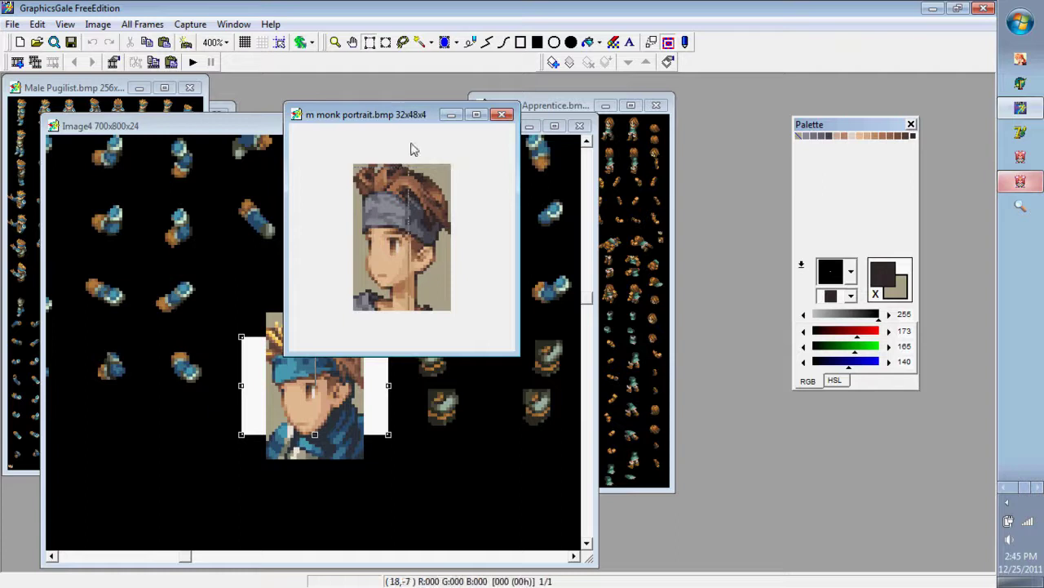
pyautogui.rightClick(807, 271)
pyautogui.click(808, 341)
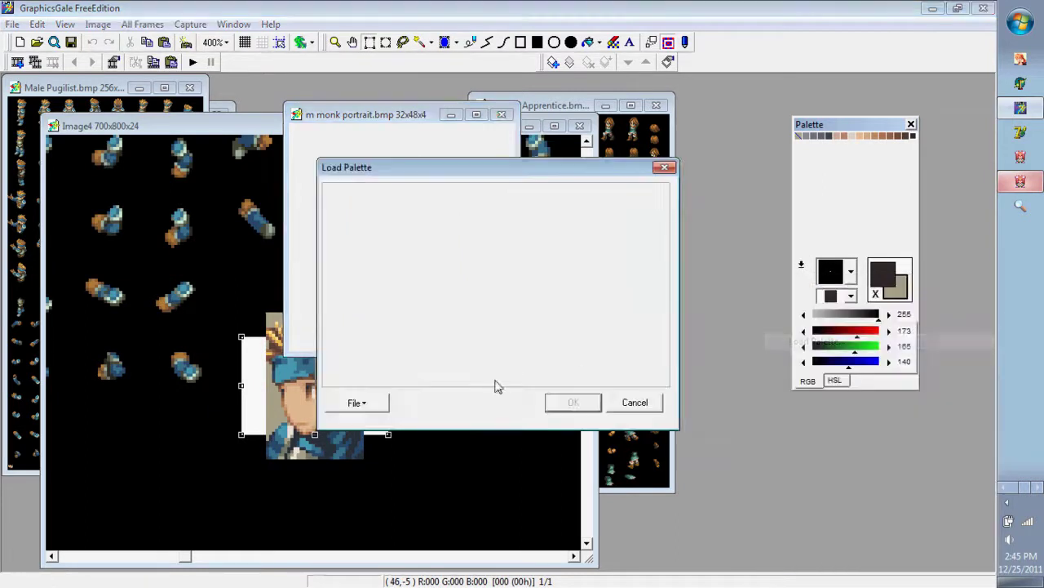
pyautogui.click(357, 403)
pyautogui.click(364, 423)
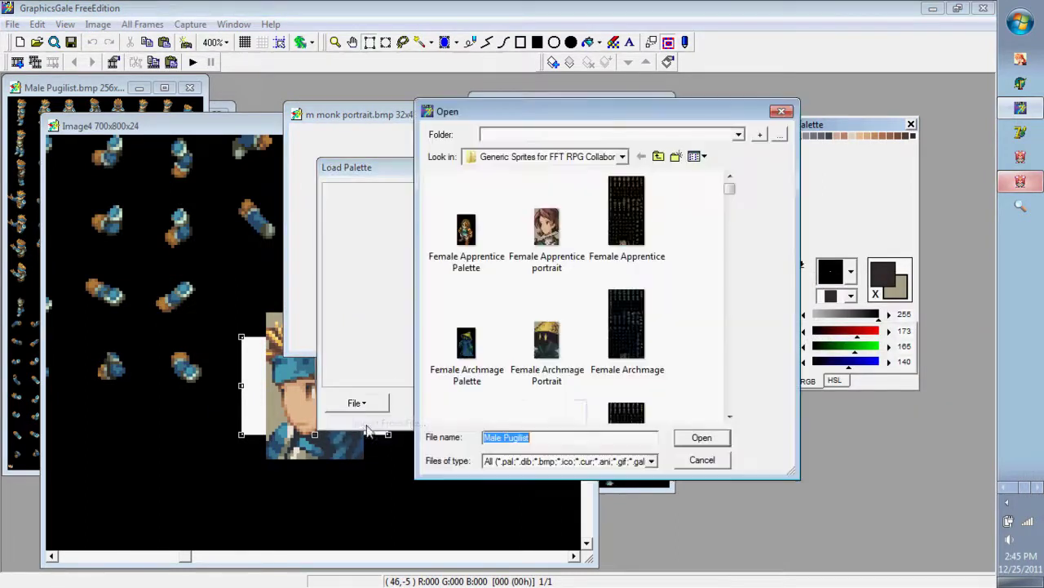
pyautogui.click(581, 443)
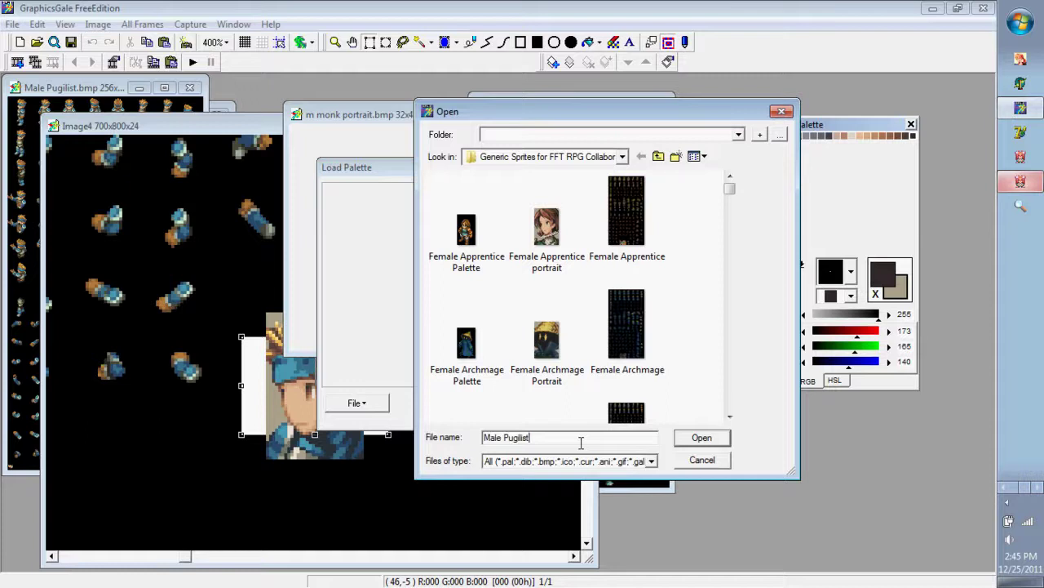
pyautogui.press('Return')
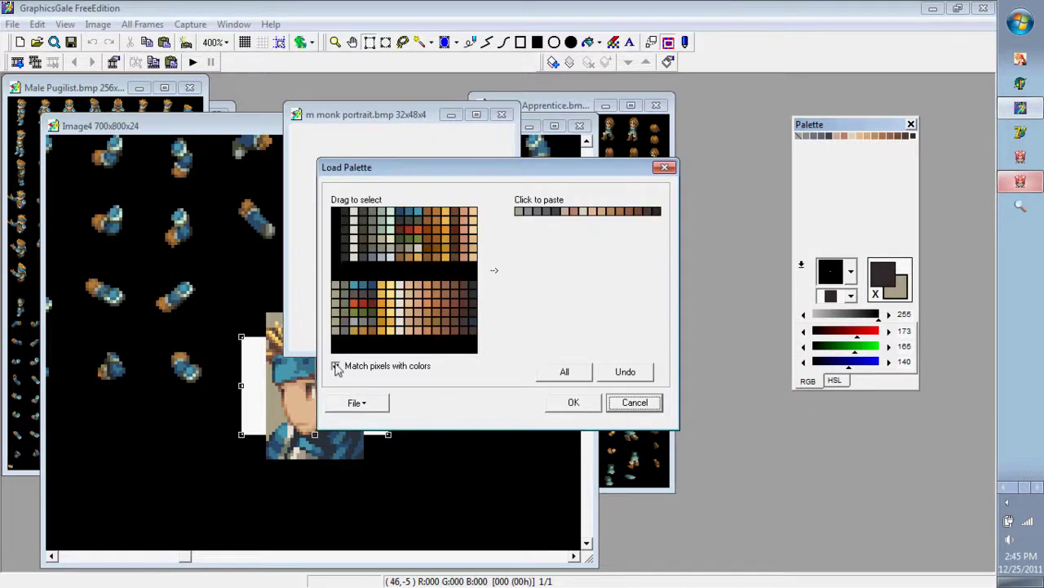
# Apply the first row of portrait colors from the loaded palette to the portrait's palette, with Match pixels with colors enabled.
pyautogui.moveTo(476, 290); pyautogui.dragTo(384, 285)
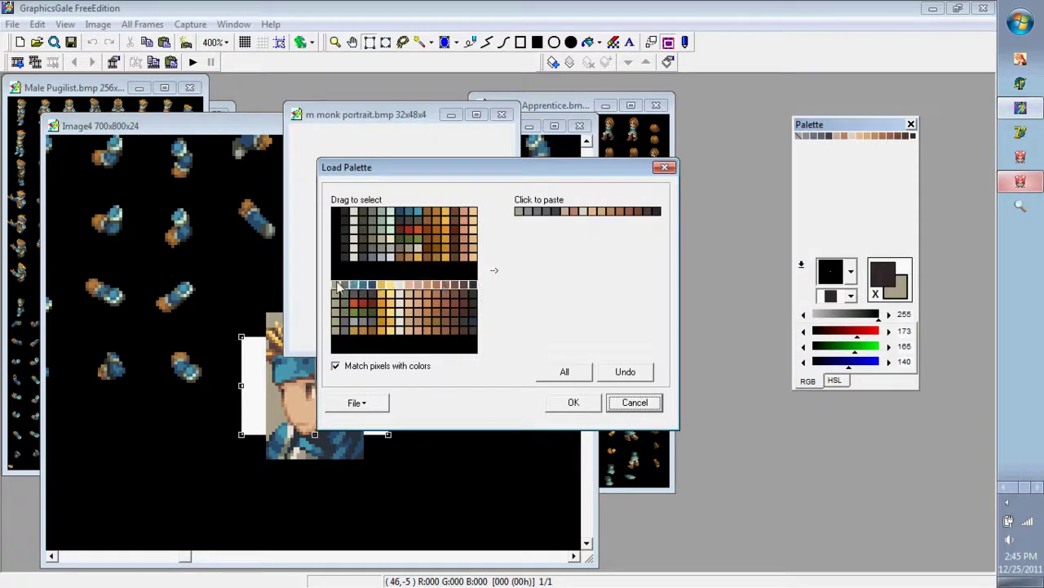
pyautogui.click(517, 211)
pyautogui.click(572, 400)
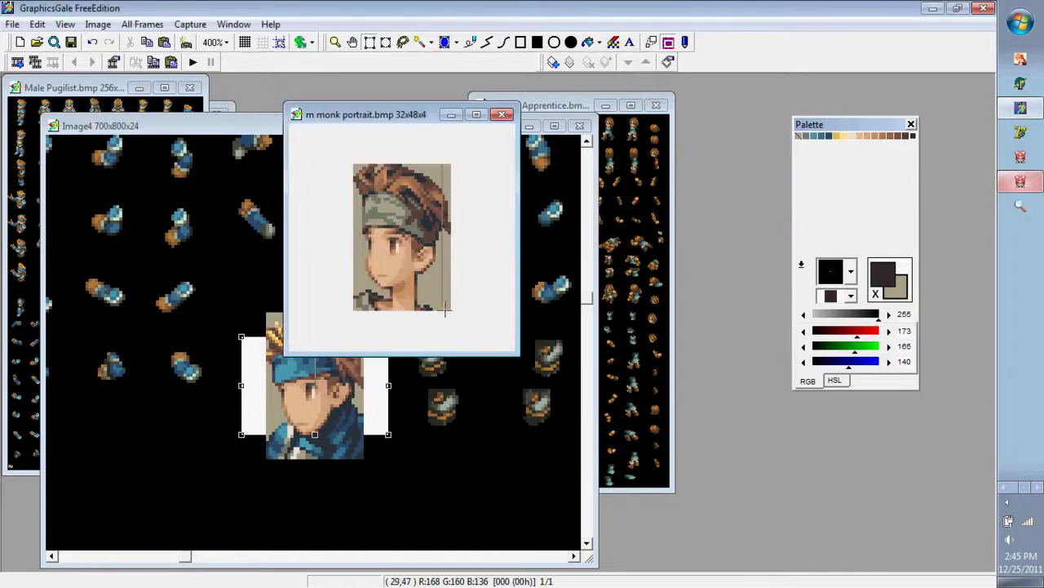
# Copy the upright portrait from the 700 x 800 image and paste it over the whole picture in m monk portrait.bmp.
pyautogui.click(260, 130)
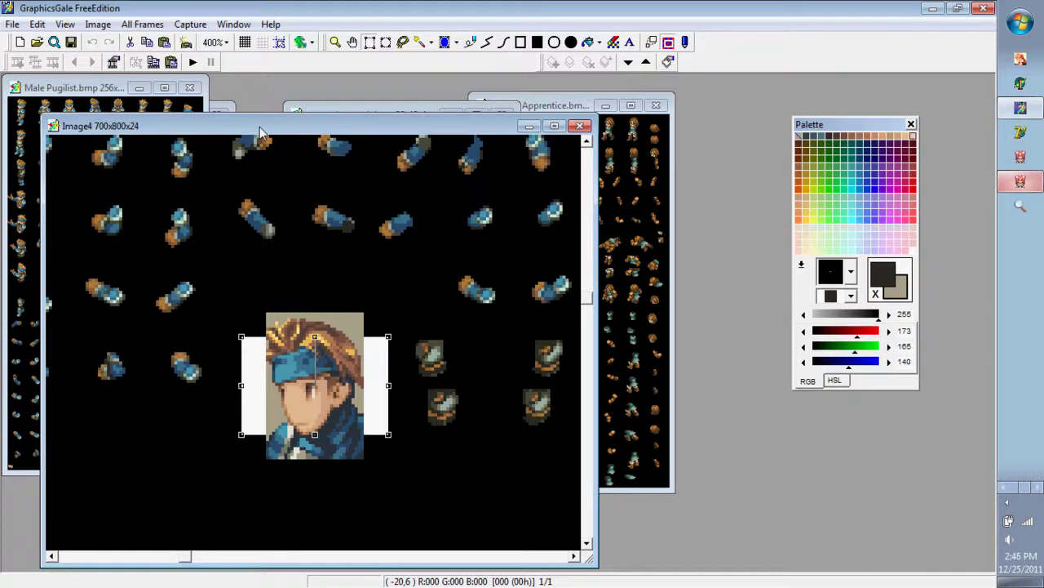
pyautogui.click(371, 107)
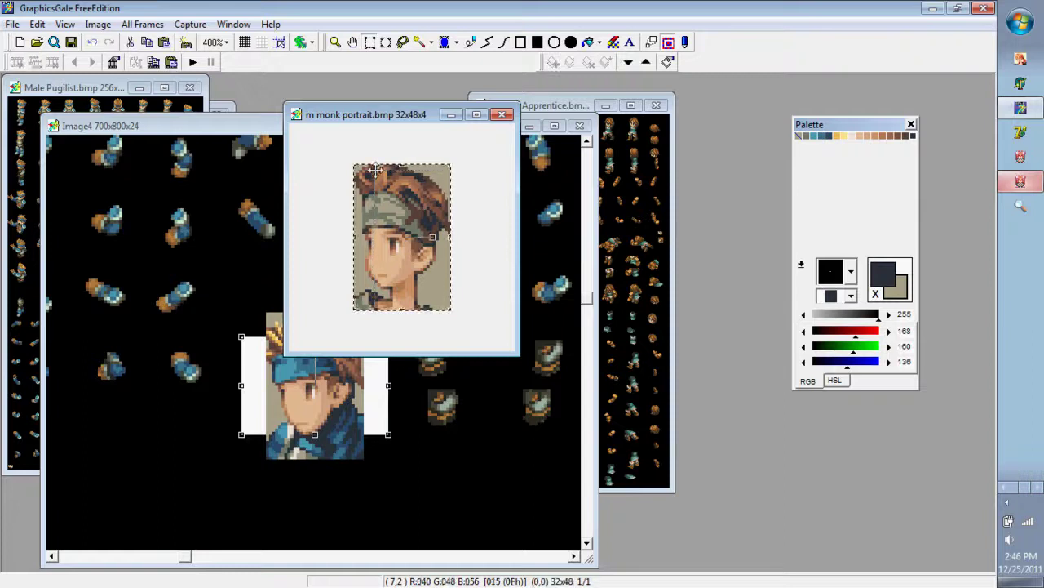
pyautogui.hotkey('ctrl', 'v')
pyautogui.click(375, 169)
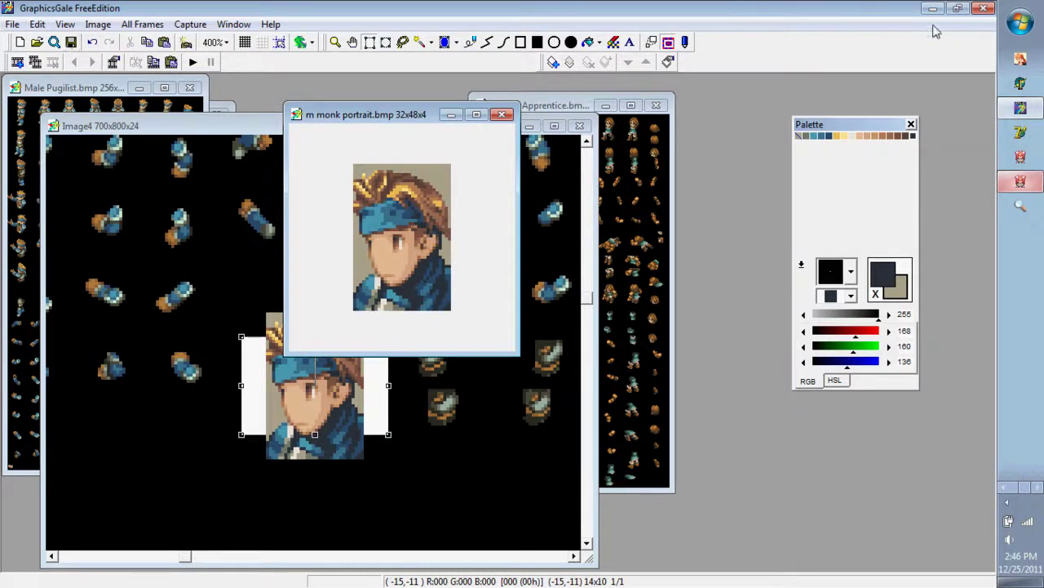
# Switch to FFT UNIT/WLDFACE and open UNIT.BIN from the Desktop.
pyautogui.click(1023, 84)
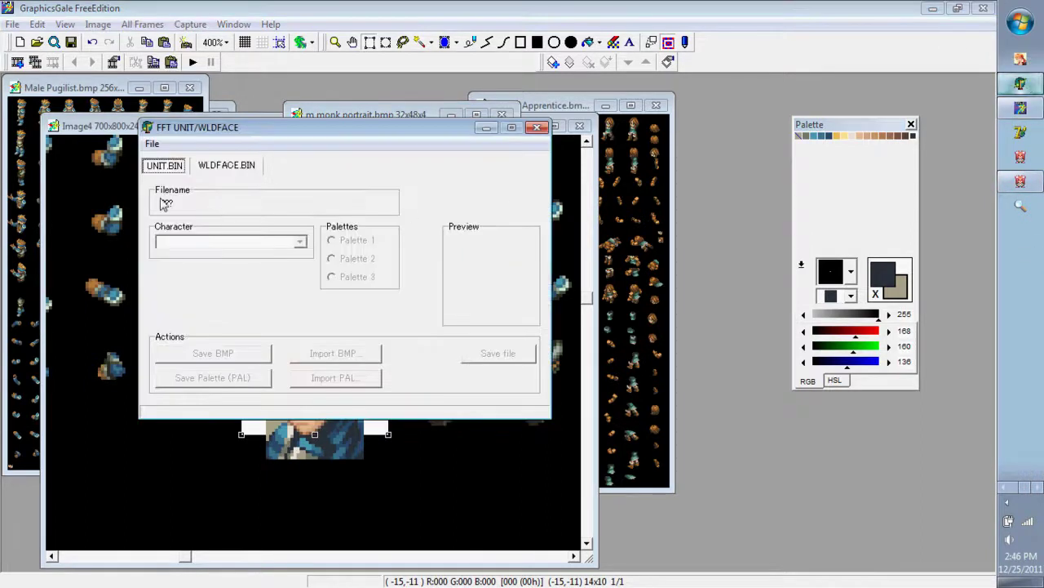
pyautogui.click(152, 144)
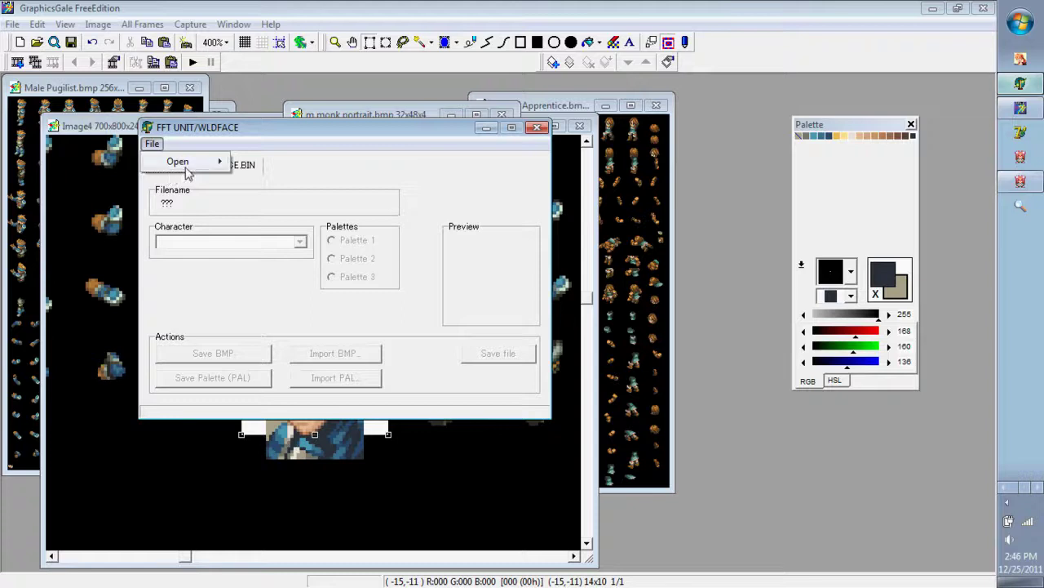
pyautogui.moveTo(186, 164)
pyautogui.click(266, 159)
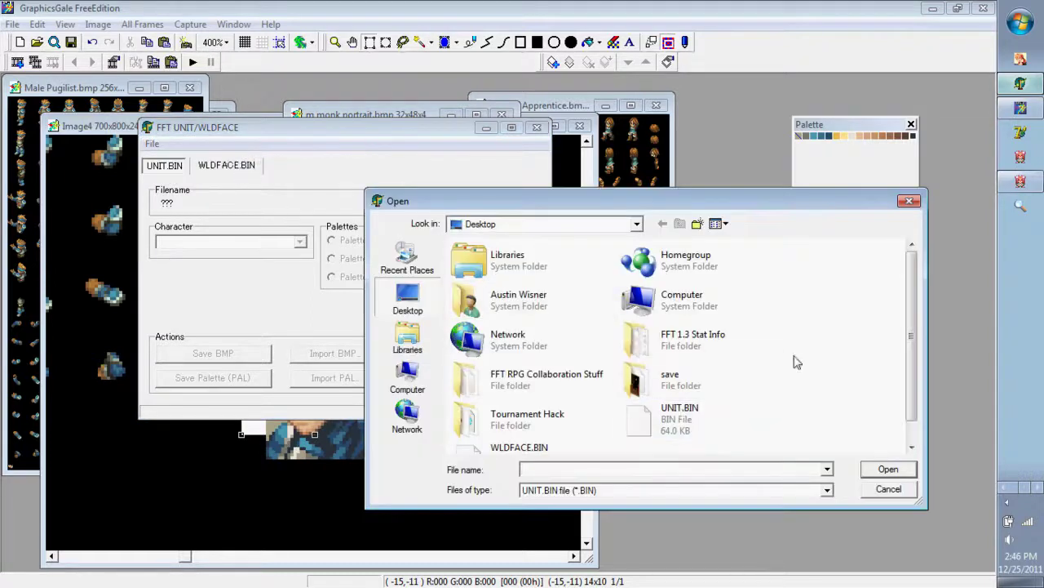
pyautogui.doubleClick(662, 416)
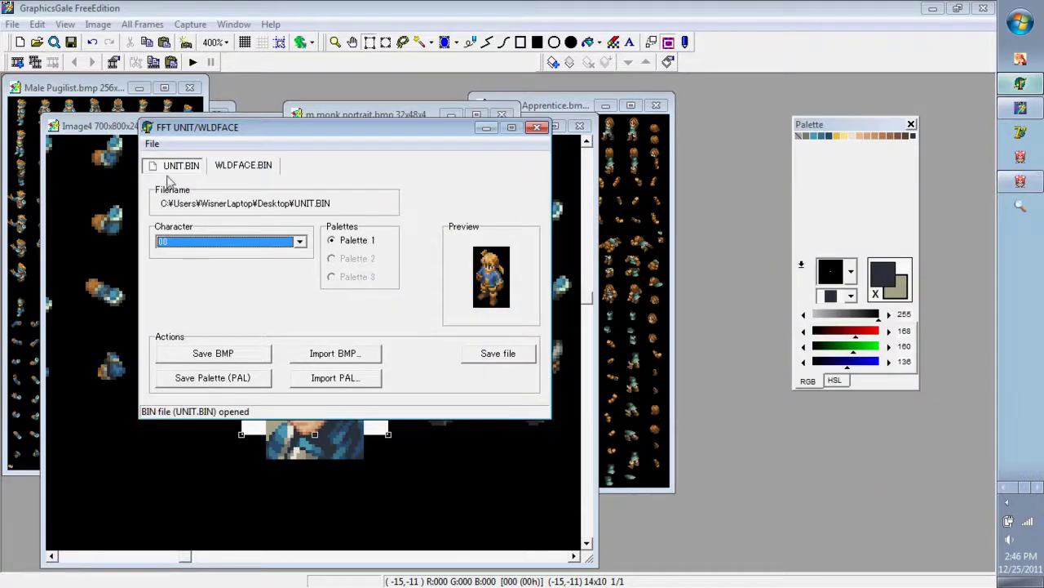
# Open WLDFACE.BIN from the Desktop in the WLDFACE.BIN section.
pyautogui.click(232, 168)
pyautogui.click(153, 145)
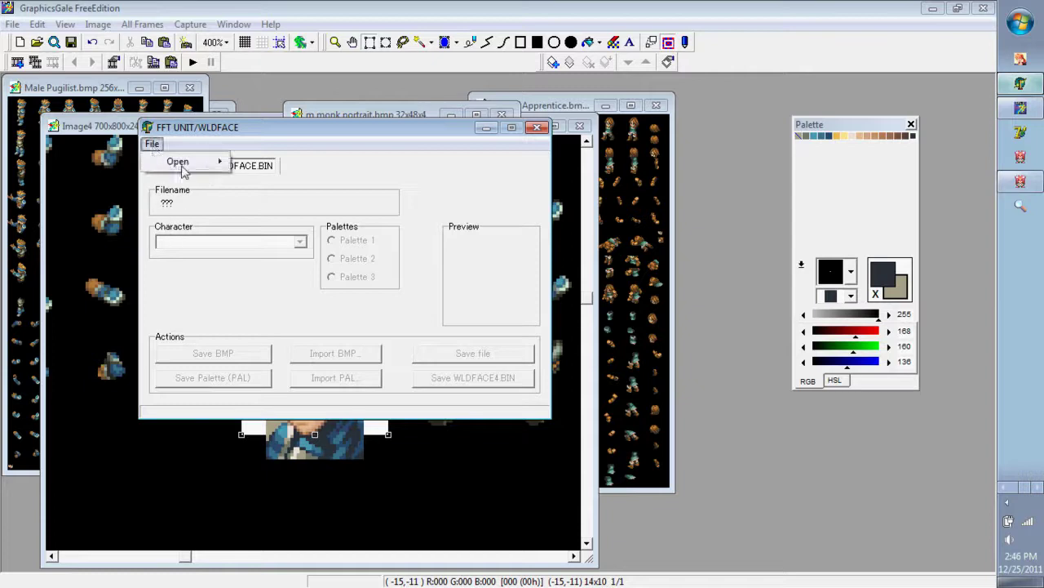
pyautogui.moveTo(218, 166)
pyautogui.click(281, 178)
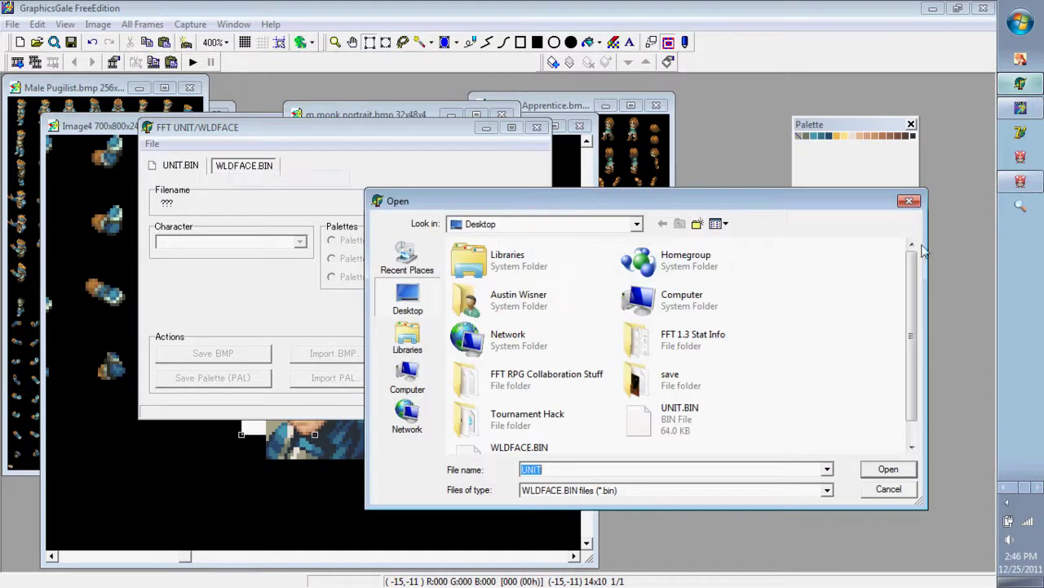
pyautogui.scroll(-1, 915, 272)
pyautogui.doubleClick(503, 432)
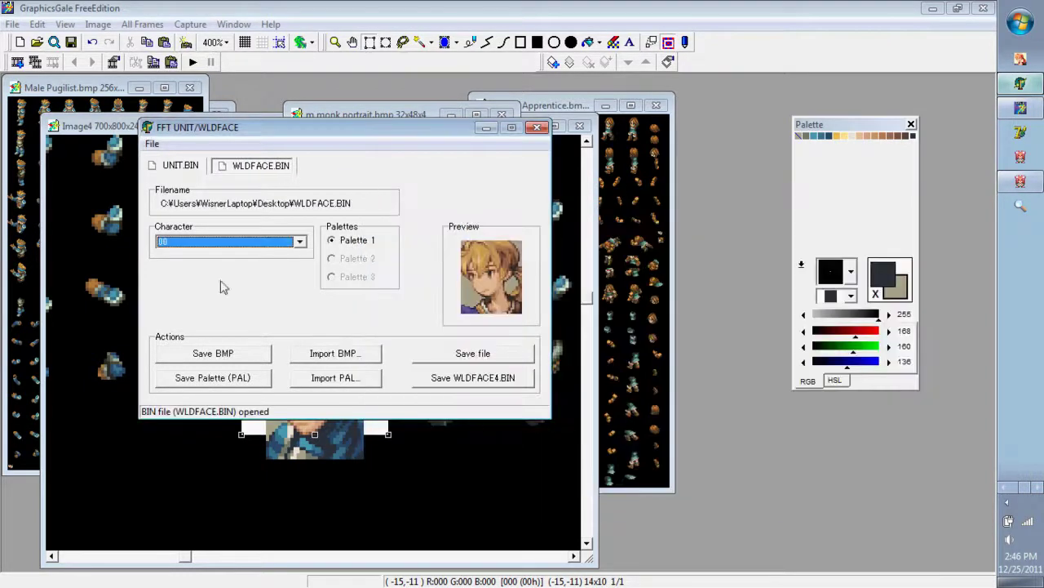
# Browse the WLDFACE.BIN characters and select the male monk portrait, character 21.
pyautogui.click(301, 243)
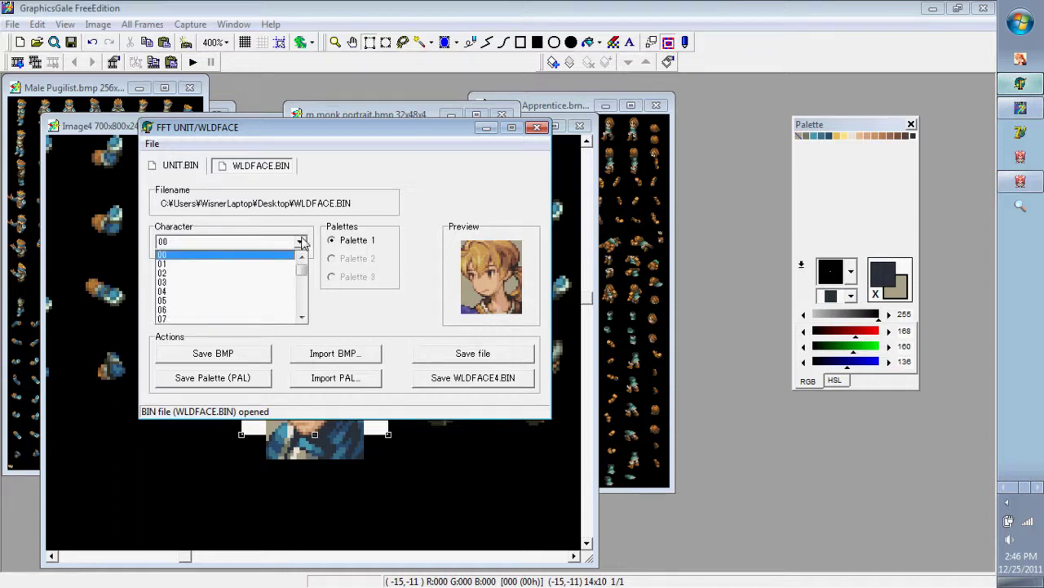
pyautogui.moveTo(302, 316); pyautogui.dragTo(302, 317)
pyautogui.moveTo(302, 274); pyautogui.dragTo(302, 274)
pyautogui.click(279, 274)
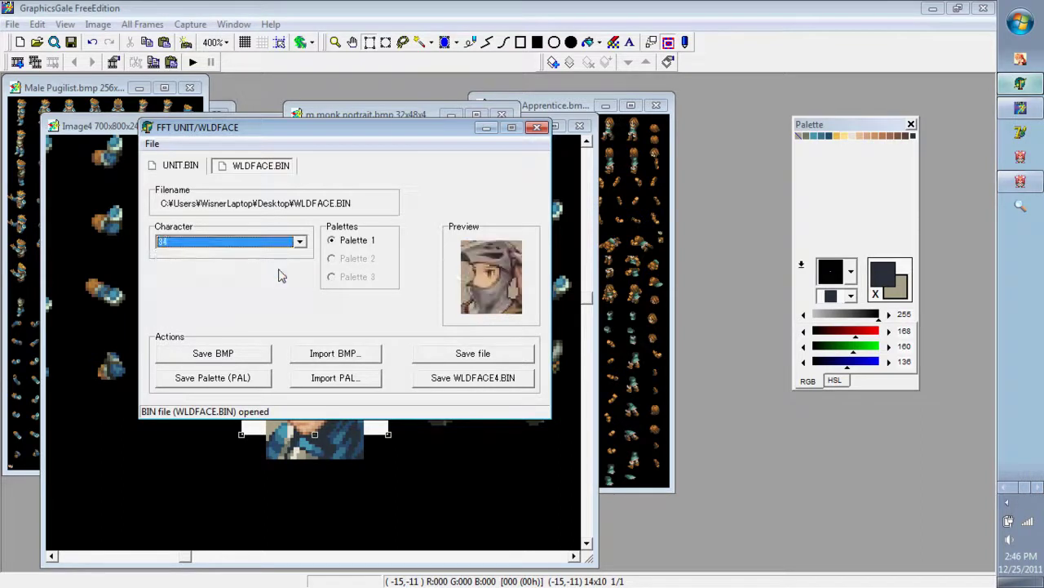
pyautogui.press('Up')
pyautogui.press('Up')
pyautogui.press('Up')
pyautogui.press('Up')
pyautogui.press('Up')
pyautogui.press('Up')
pyautogui.press('Up')
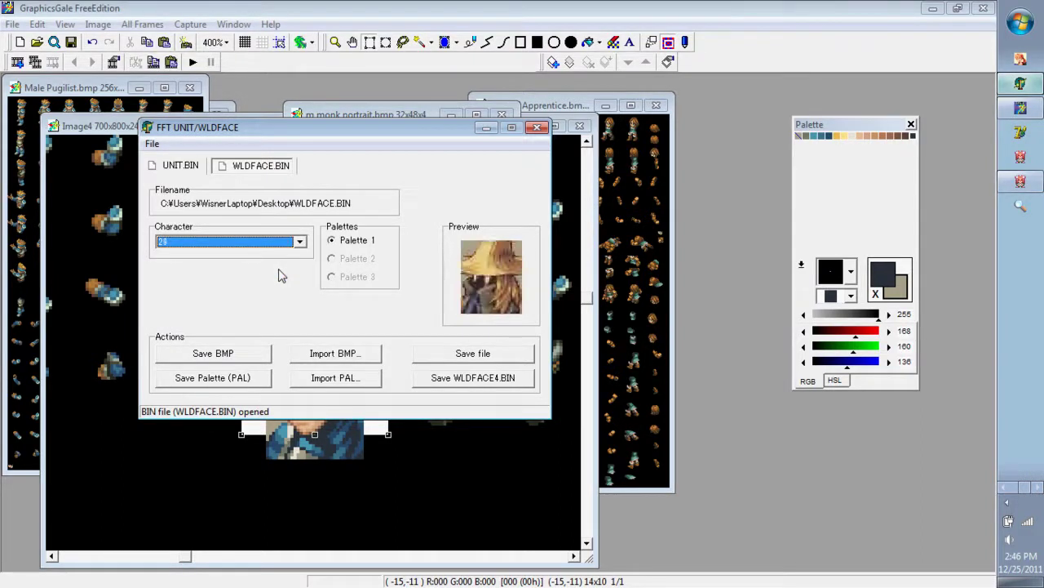
pyautogui.press('Up')
pyautogui.press('Up')
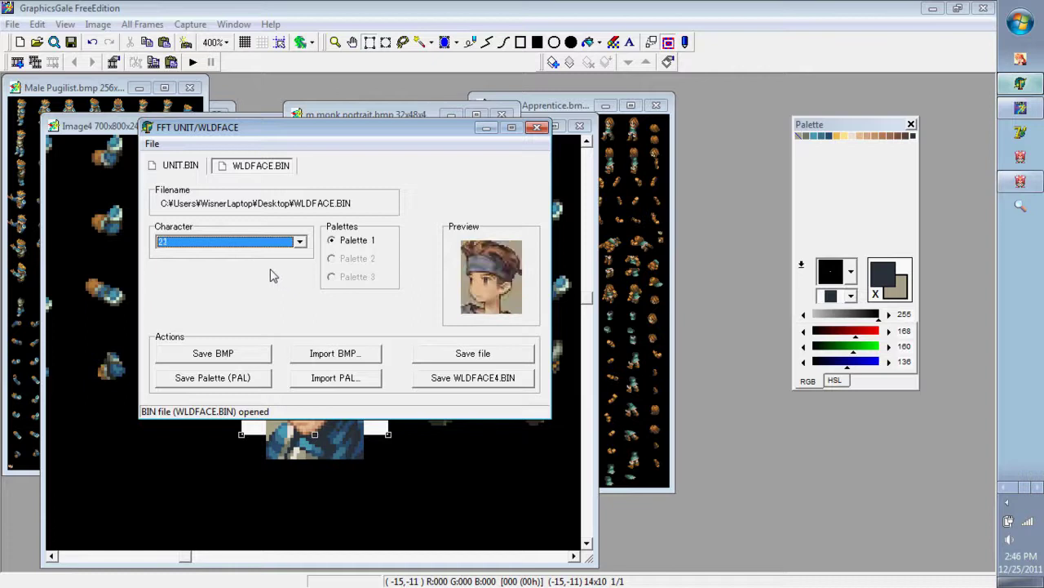
# Browse the UNIT.BIN characters and select the male monk sprite, character 20.
pyautogui.click(181, 166)
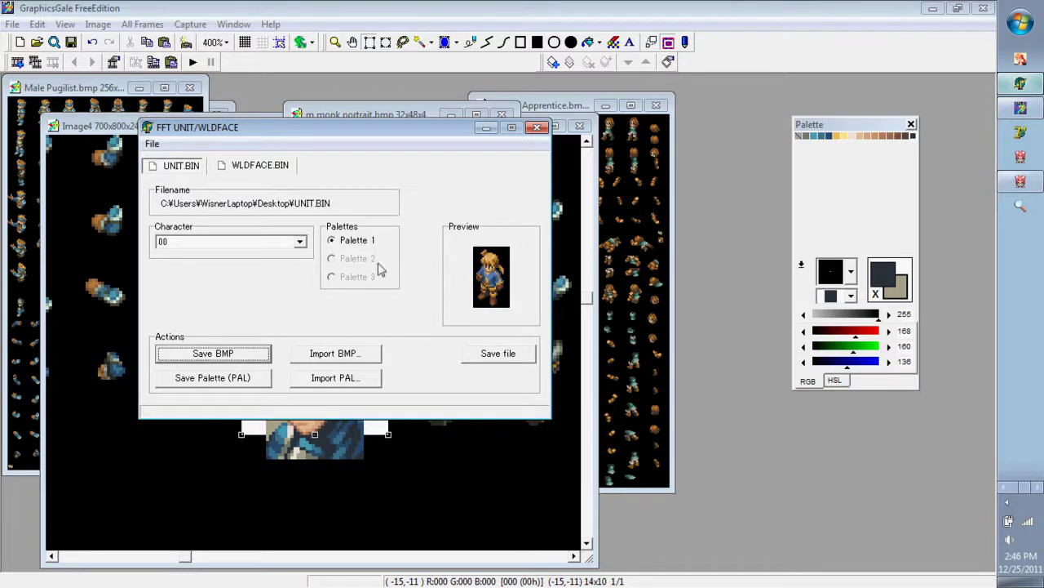
pyautogui.click(300, 242)
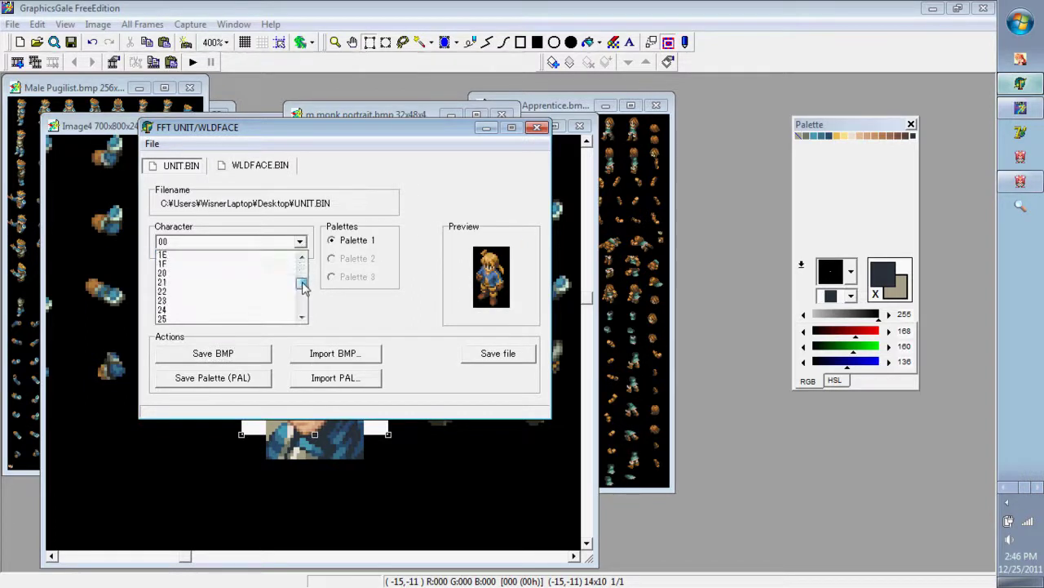
pyautogui.moveTo(300, 272); pyautogui.dragTo(301, 284)
pyautogui.click(213, 291)
pyautogui.press('Up')
pyautogui.press('Up')
pyautogui.press('Up')
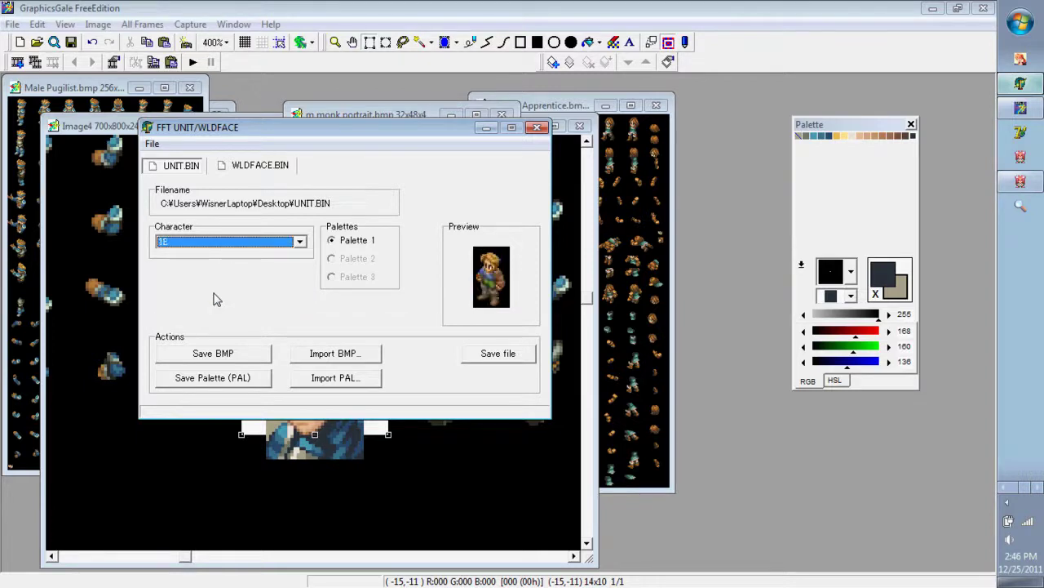
pyautogui.press('Down')
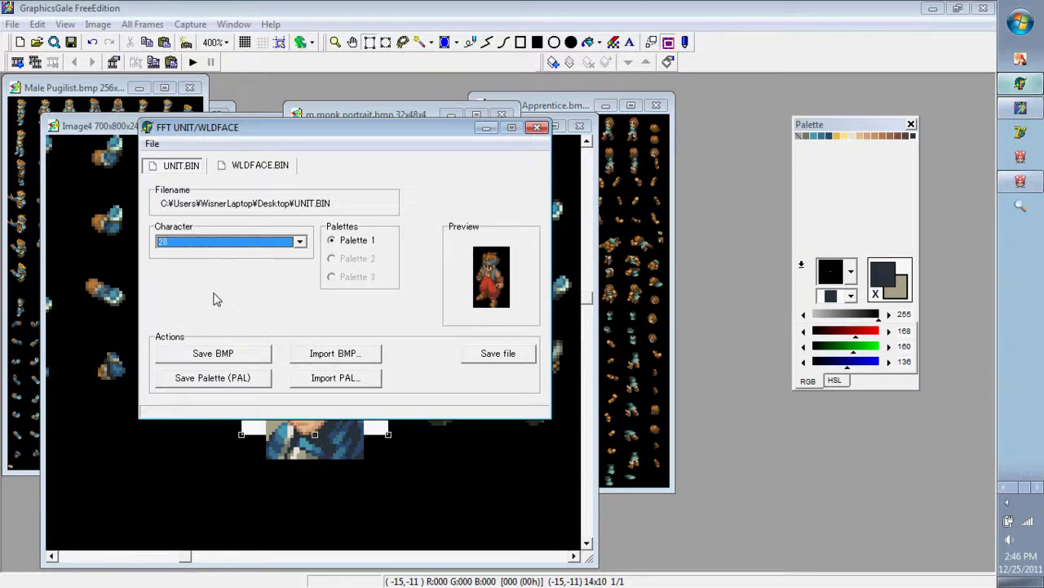
# Import the m monk palette bitmap over character 20 in UNIT.BIN.
pyautogui.click(321, 360)
pyautogui.moveTo(787, 281); pyautogui.dragTo(787, 380)
pyautogui.doubleClick(506, 396)
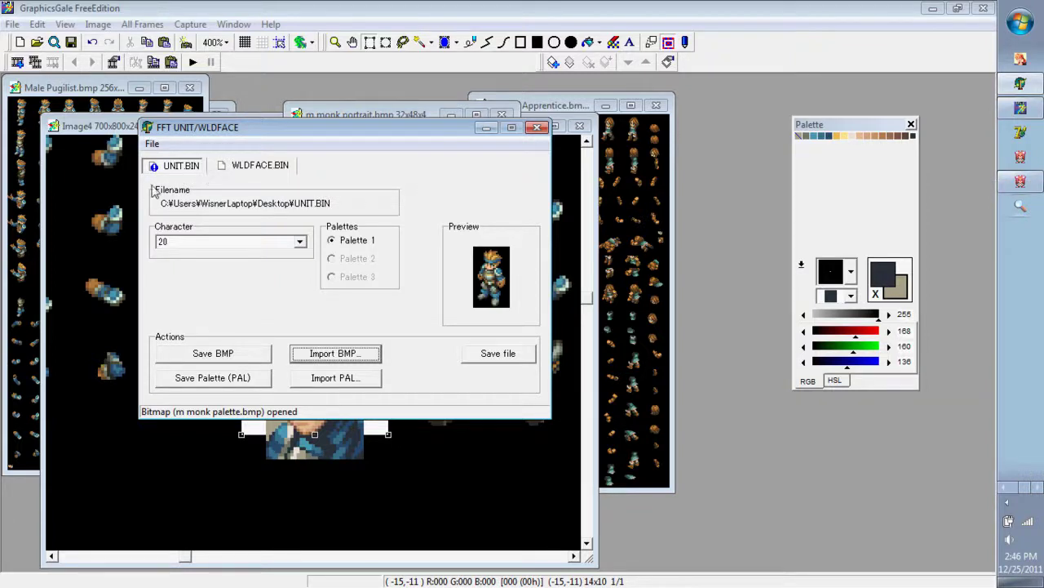
# Import the m monk portrait bitmap over character 21 in WLDFACE.BIN.
pyautogui.click(241, 167)
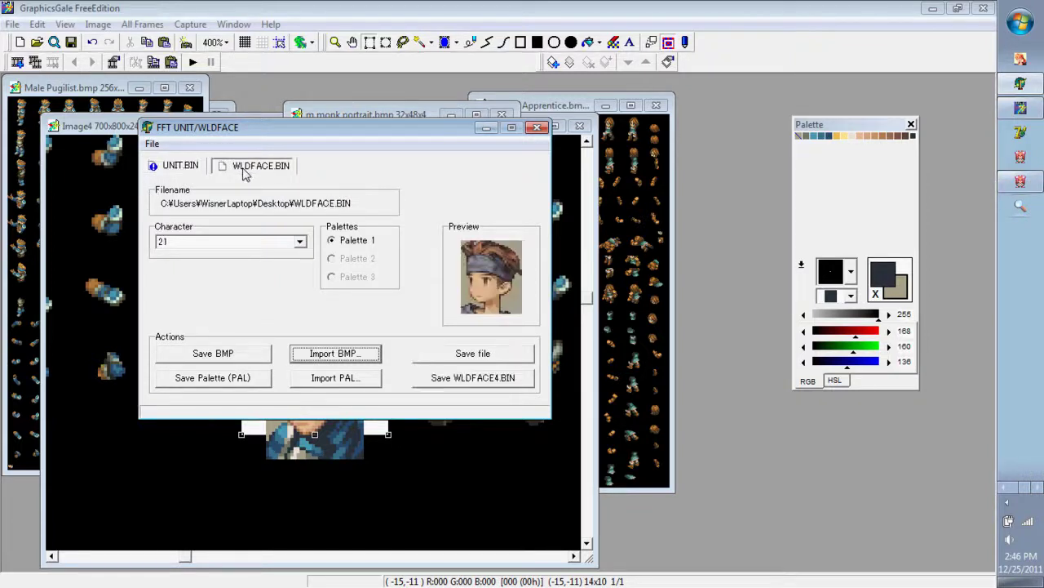
pyautogui.click(301, 242)
pyautogui.click(300, 244)
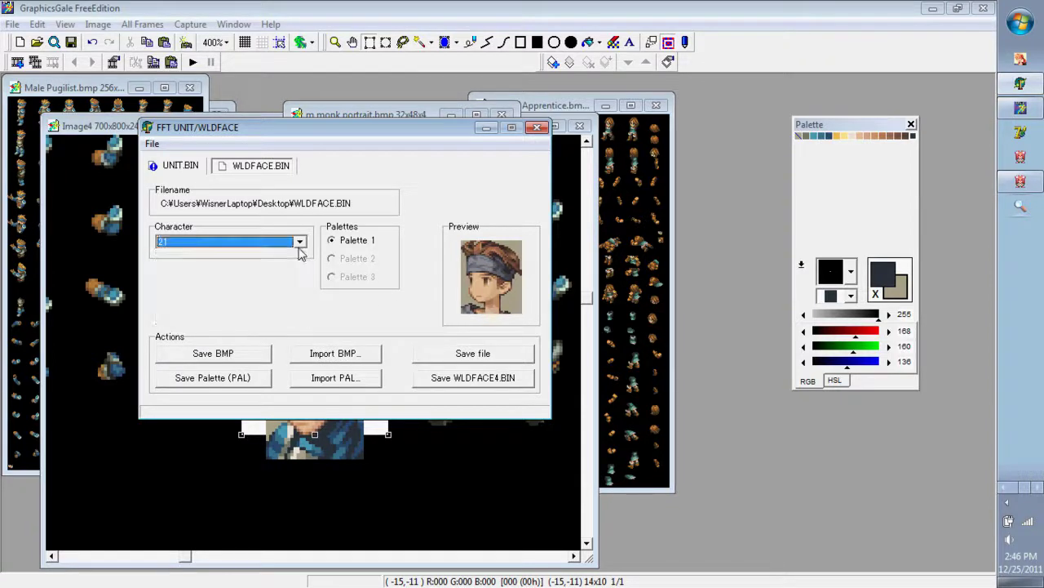
pyautogui.click(341, 357)
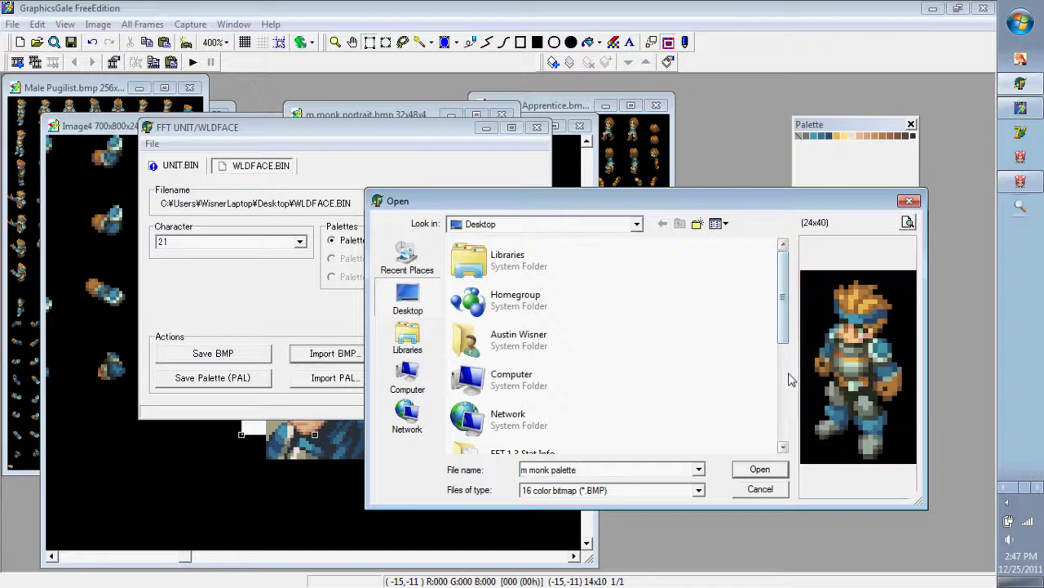
pyautogui.moveTo(789, 331); pyautogui.dragTo(787, 428)
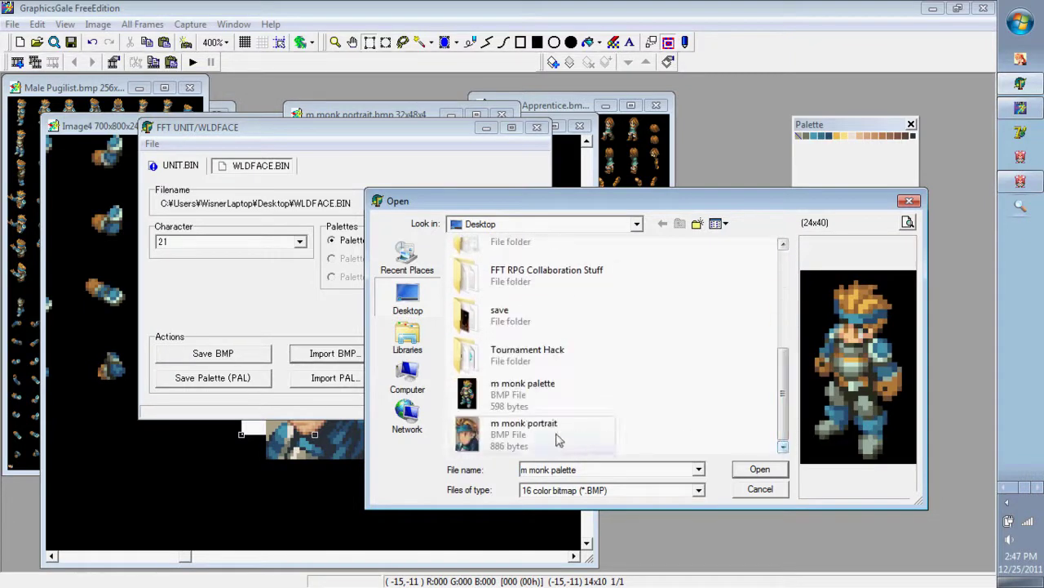
pyautogui.click(531, 435)
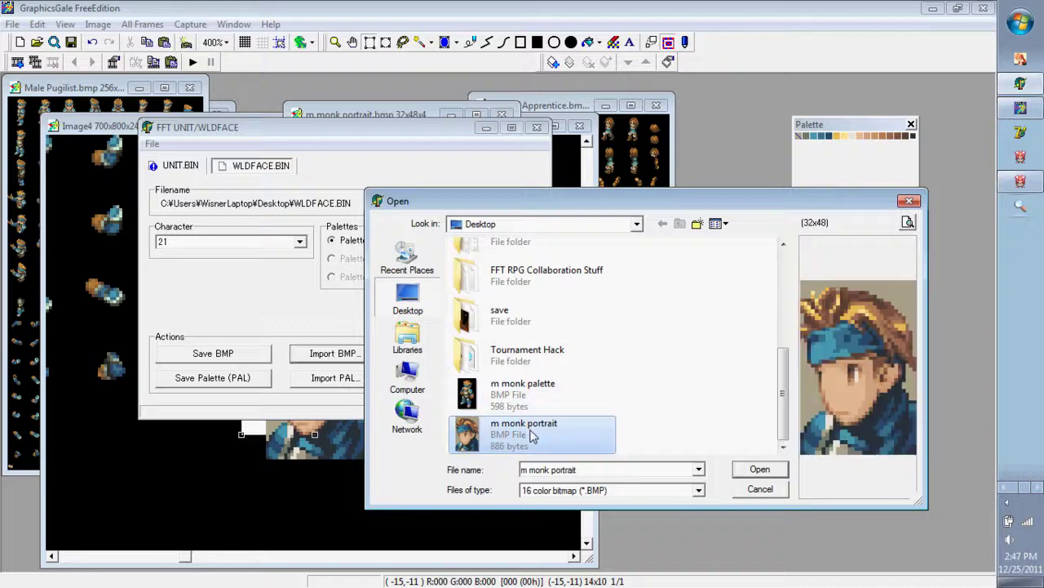
pyautogui.press('Up')
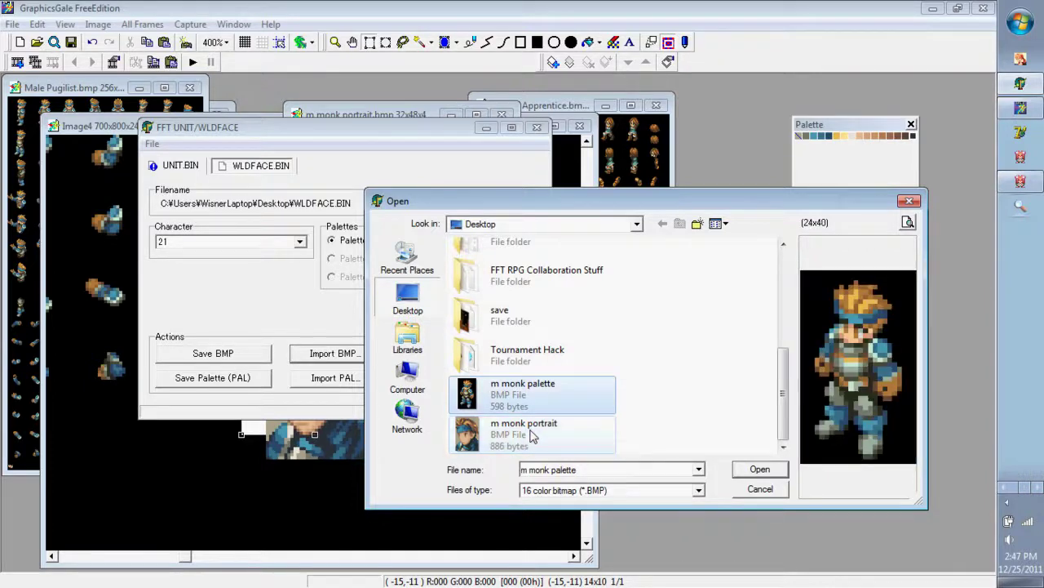
pyautogui.click(532, 435)
pyautogui.doubleClick(531, 434)
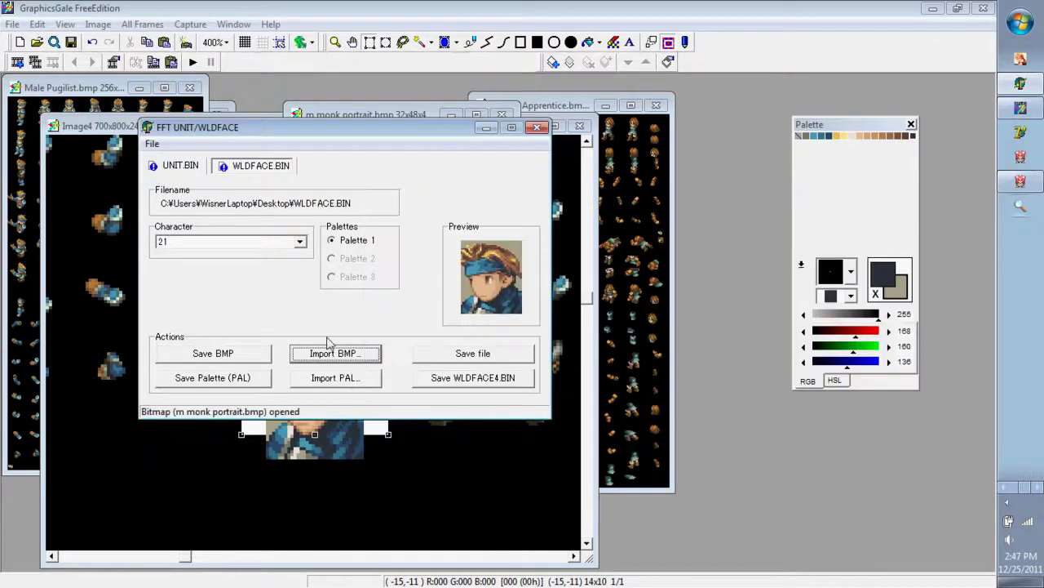
# Save the edited WLDFACE.BIN and export its WLDFACE4 file to the Desktop.
pyautogui.click(447, 356)
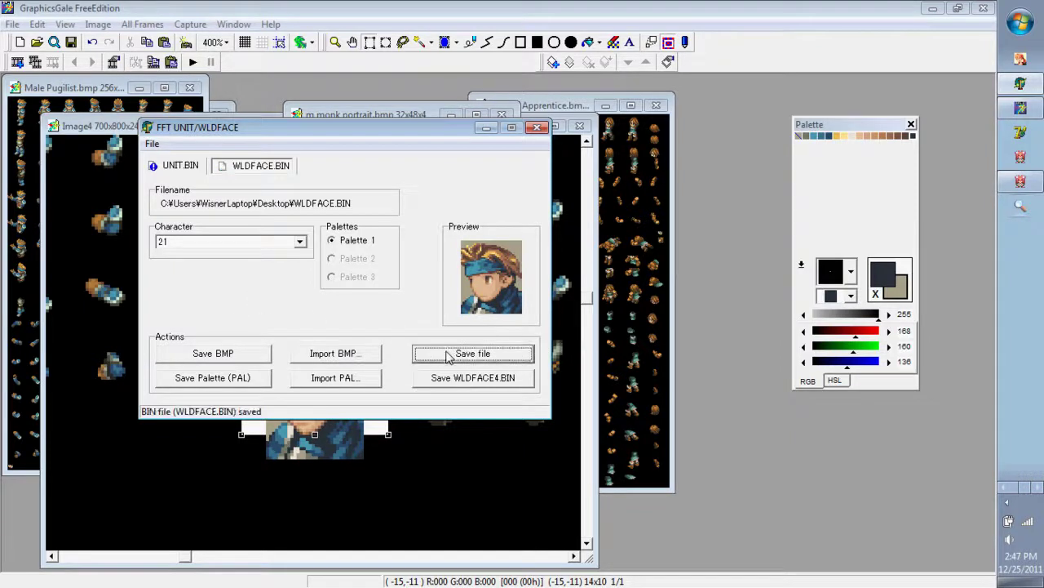
pyautogui.click(454, 384)
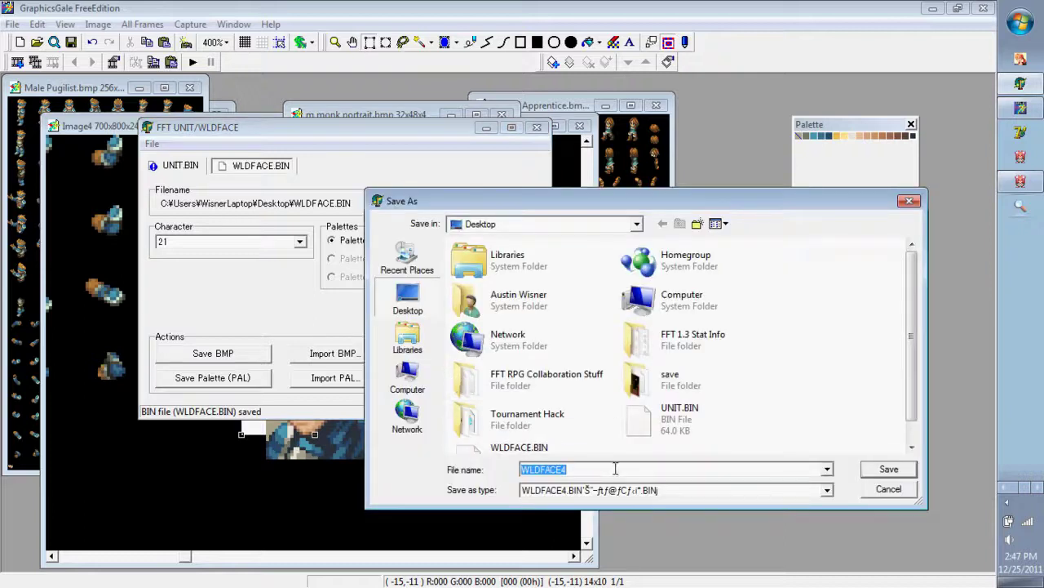
pyautogui.click(616, 468)
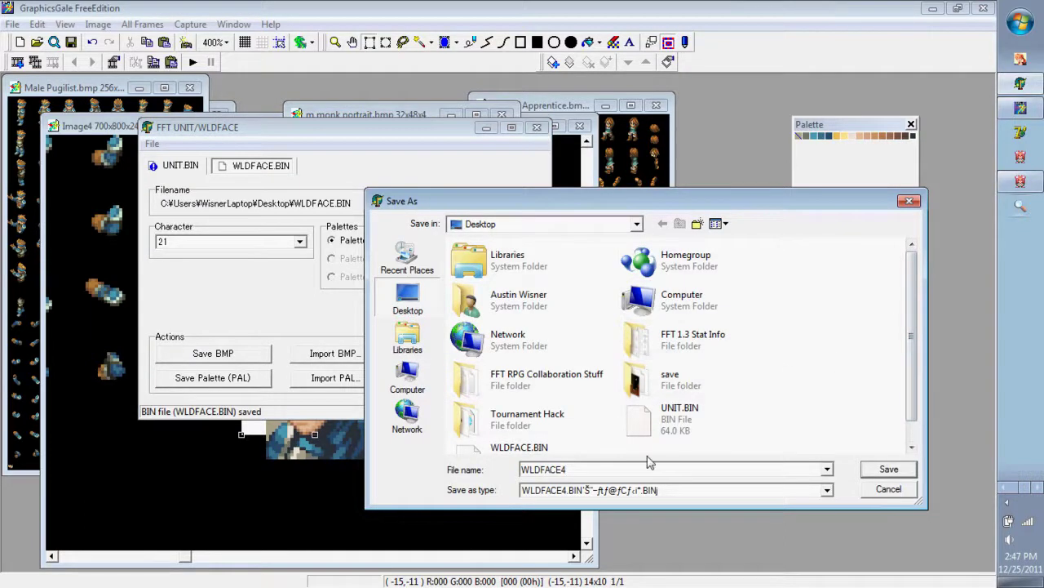
pyautogui.press('Return')
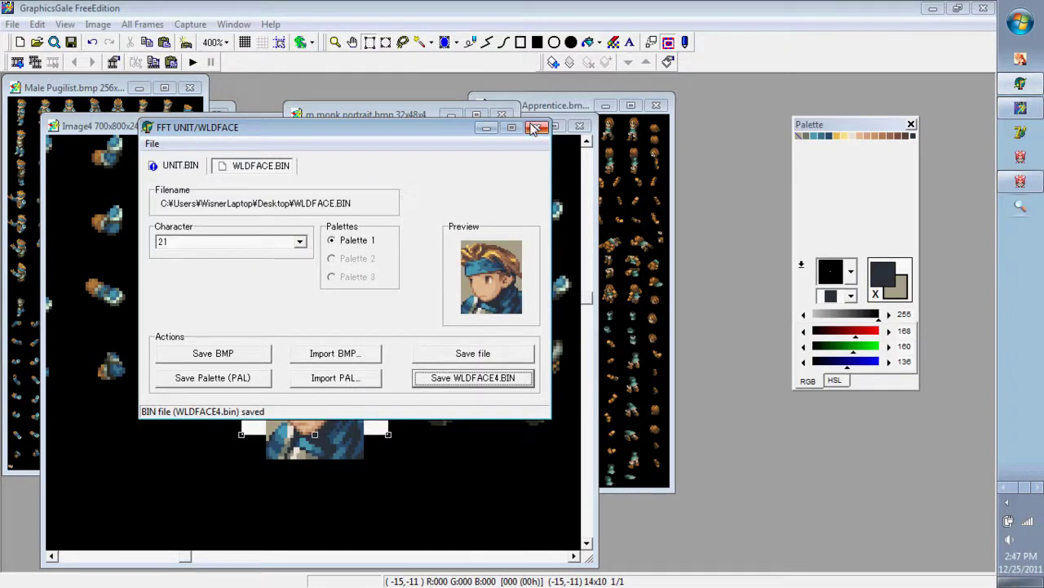
# Save the edited UNIT.BIN and close the UNIT/WLDFACE editor.
pyautogui.click(175, 168)
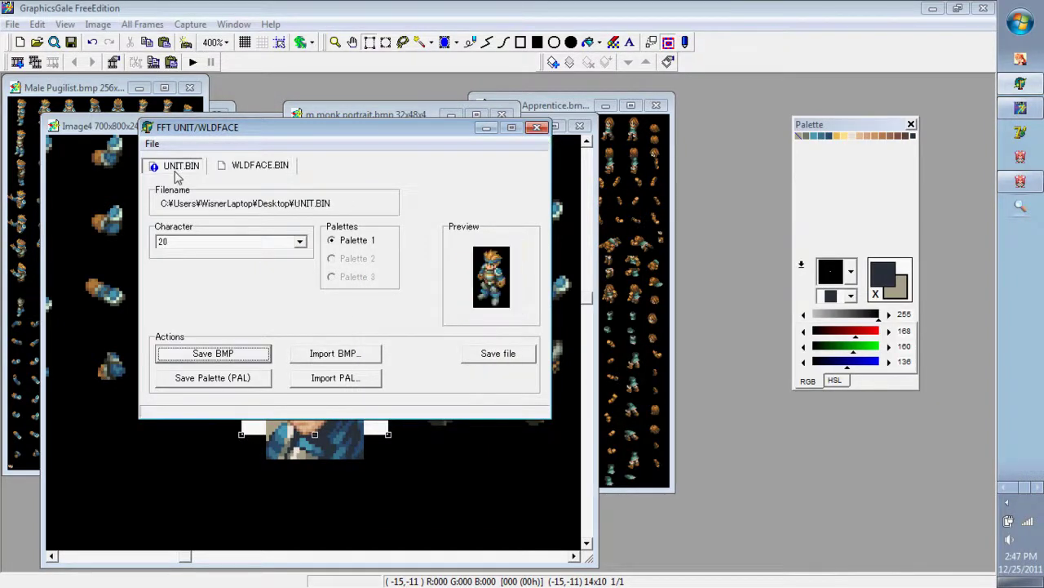
pyautogui.click(506, 357)
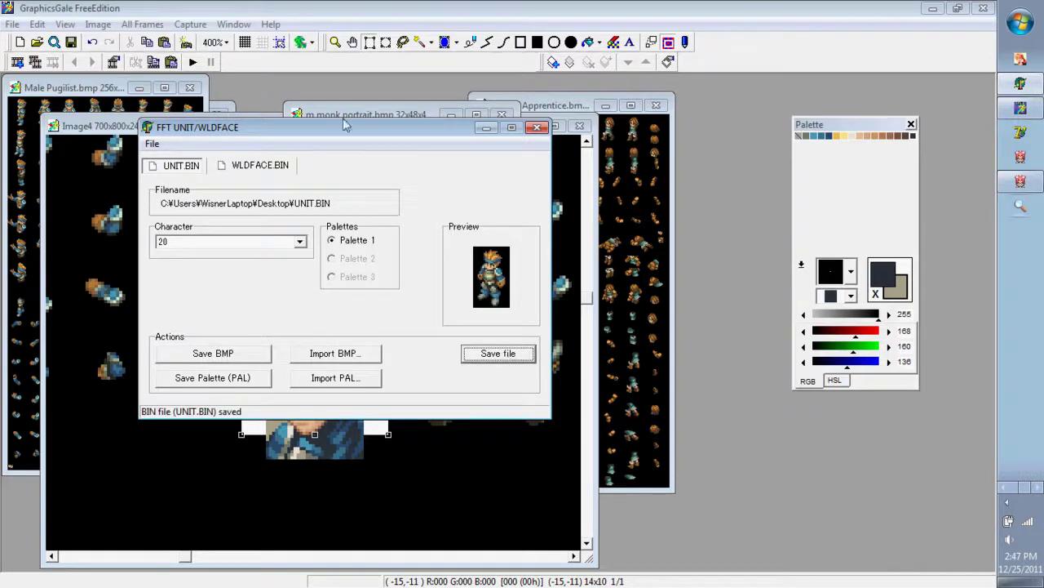
pyautogui.click(302, 241)
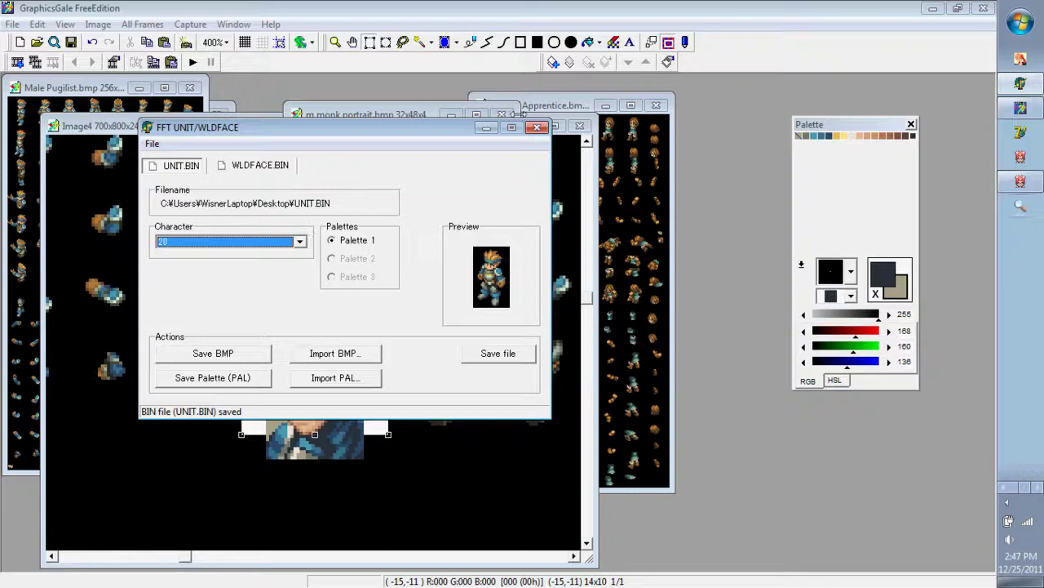
pyautogui.click(537, 127)
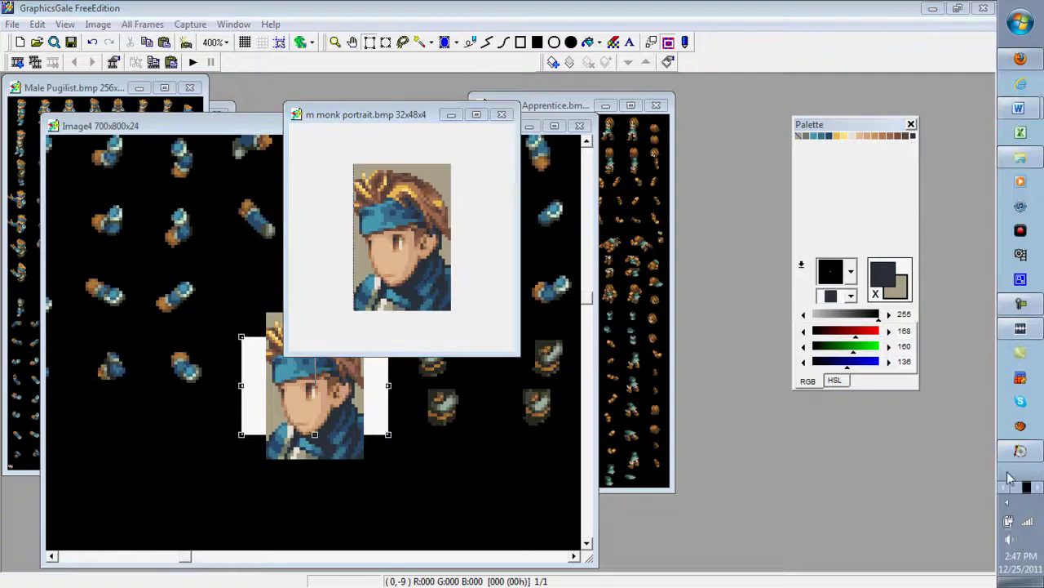
# Switch to CDmage and locate UNIT.BIN and the WLDFACE files in the disc image's EVENT folder.
pyautogui.click(1020, 452)
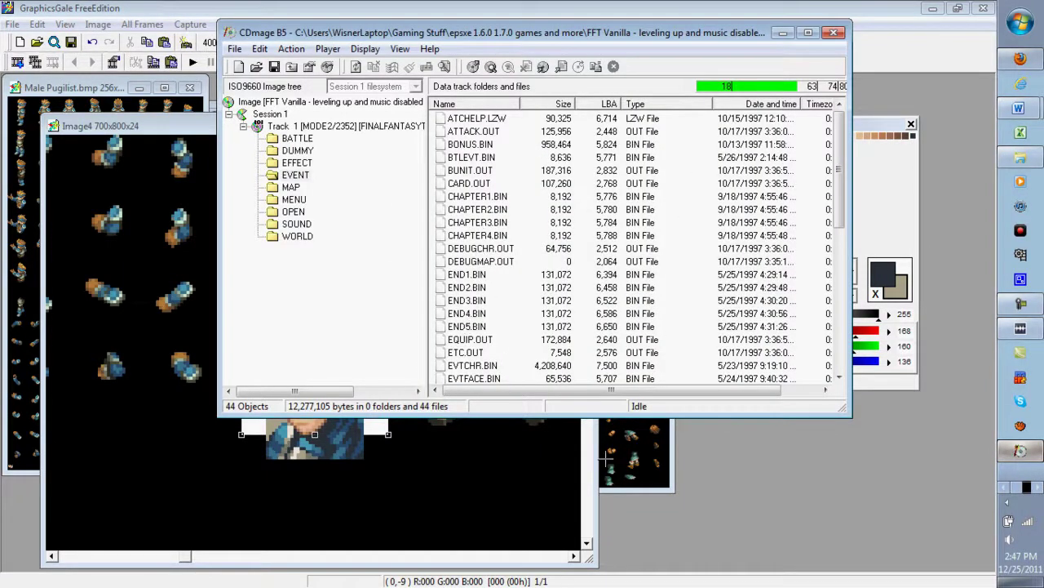
pyautogui.scroll(-8, 803, 255)
pyautogui.click(637, 325)
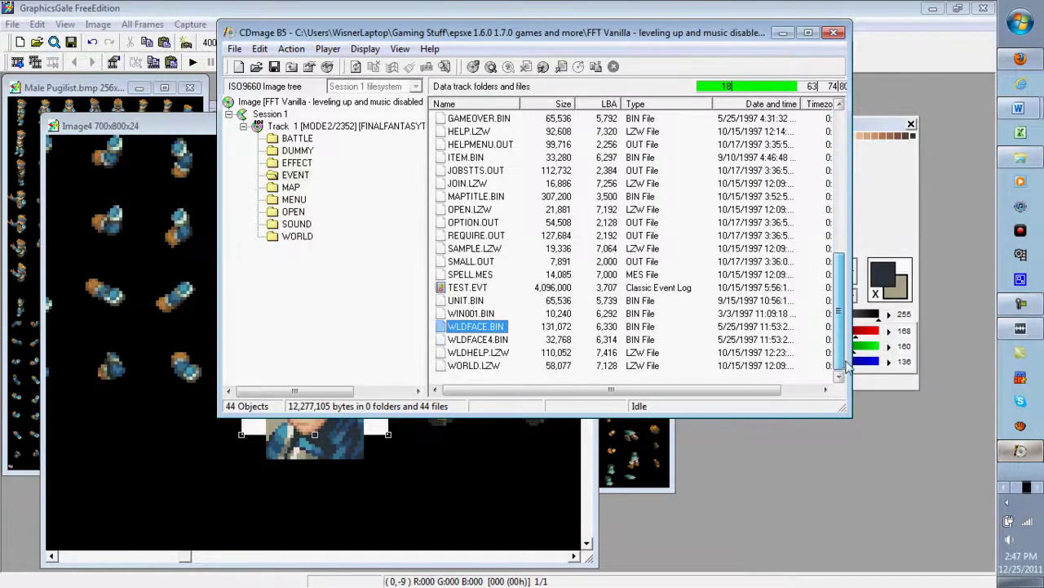
pyautogui.rightClick(479, 301)
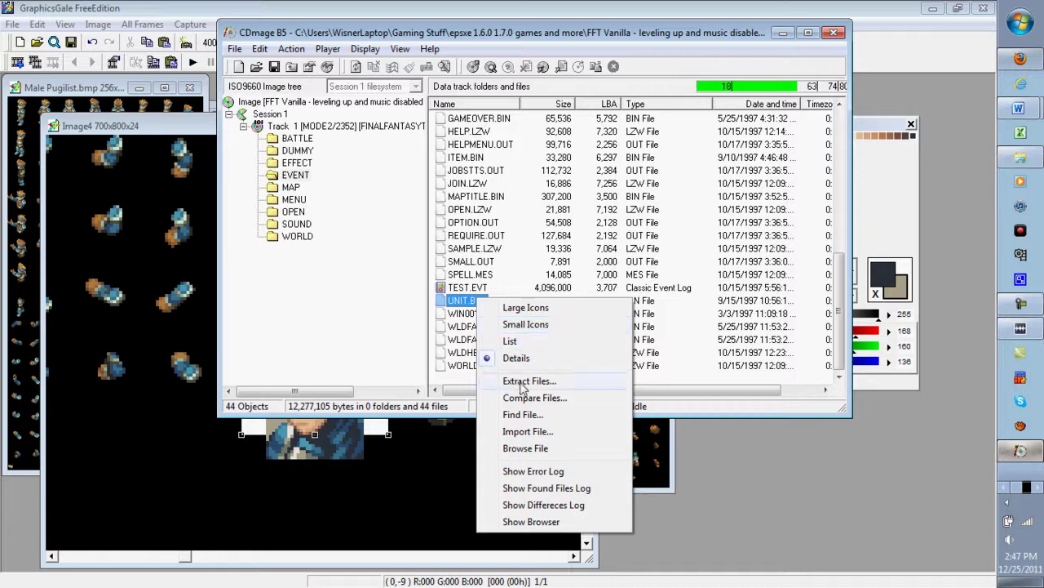
pyautogui.click(551, 438)
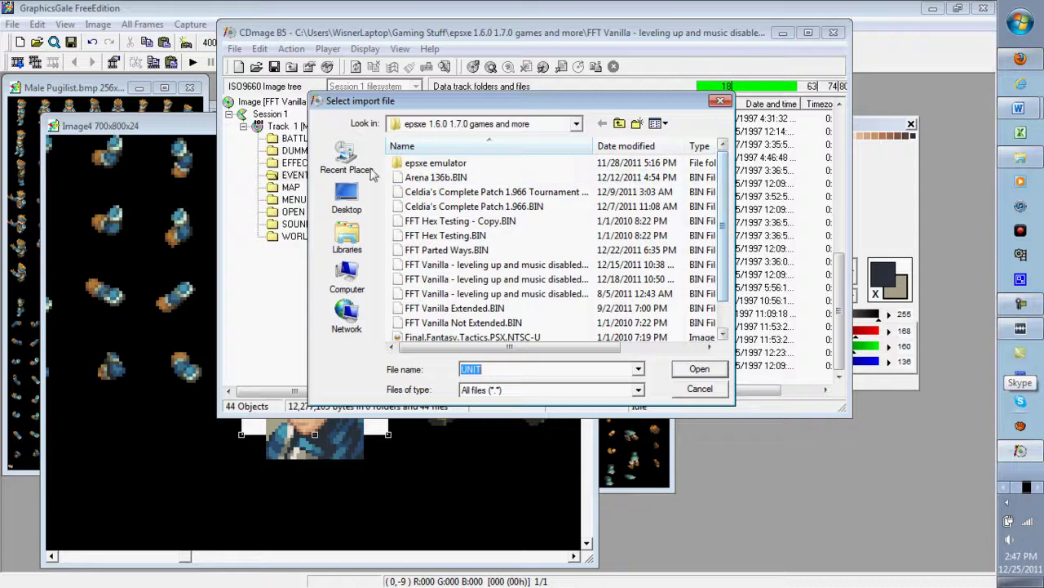
pyautogui.click(347, 196)
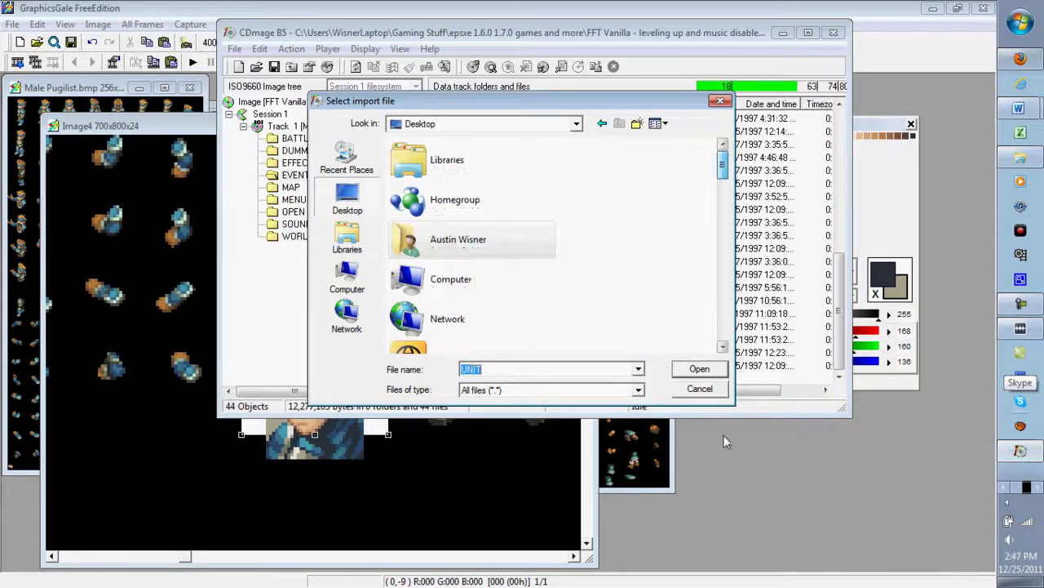
pyautogui.moveTo(725, 177); pyautogui.dragTo(724, 363)
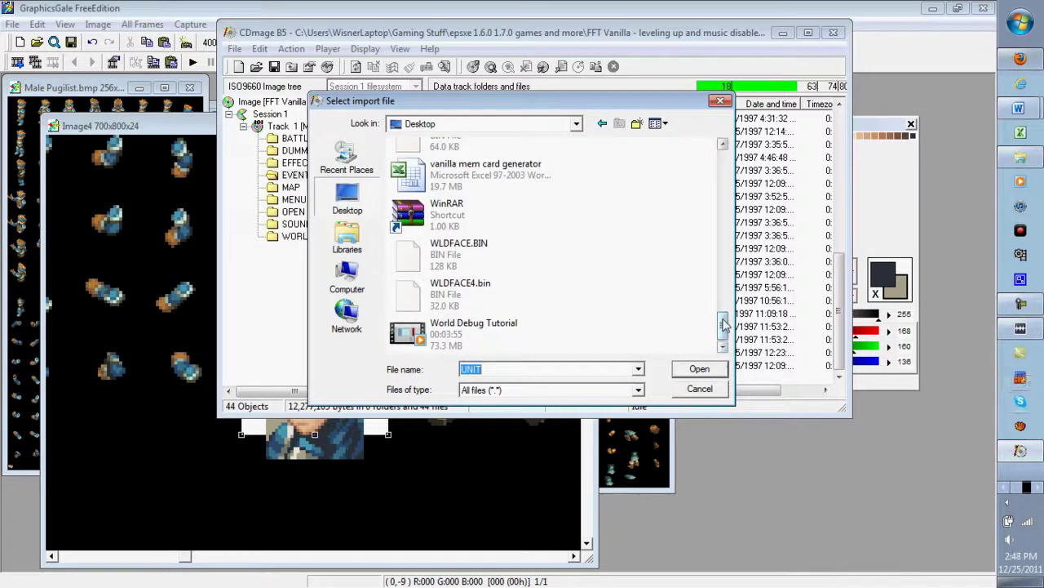
pyautogui.moveTo(724, 326); pyautogui.dragTo(729, 310)
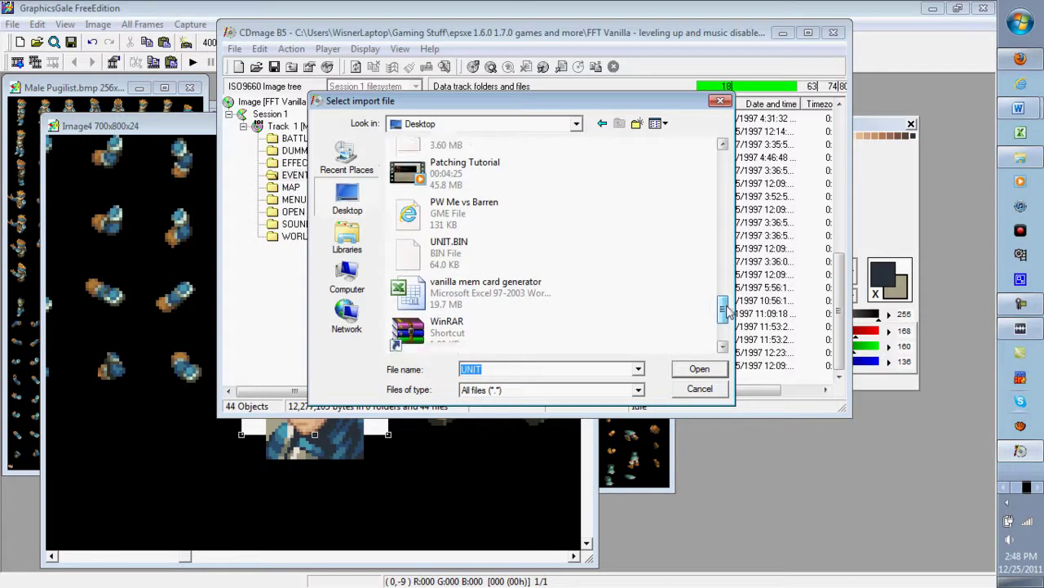
pyautogui.click(716, 389)
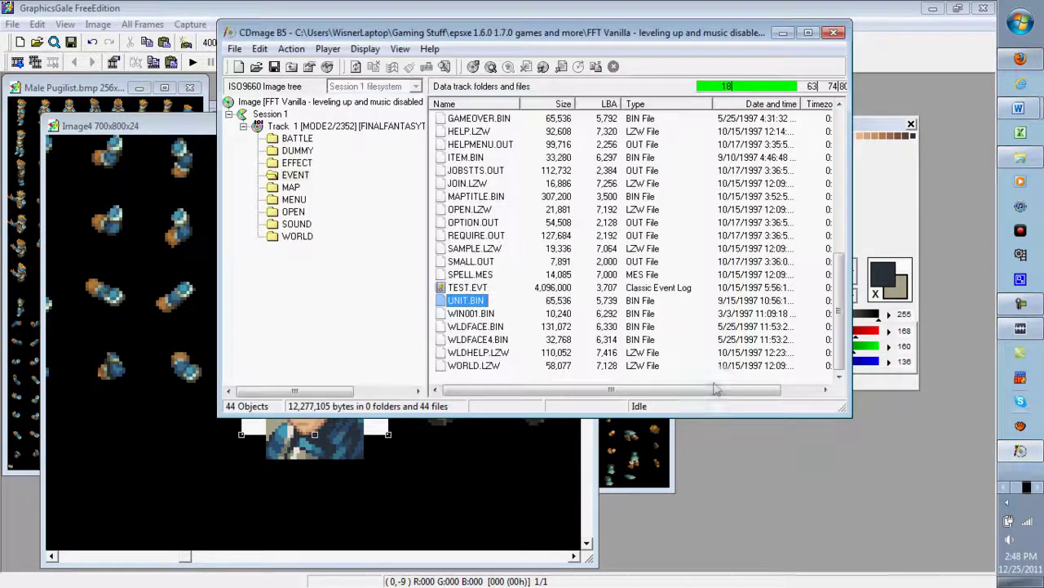
# Import the edited UNIT.BIN from the Desktop over UNIT.BIN in the EVENT folder.
pyautogui.rightClick(490, 307)
pyautogui.click(540, 433)
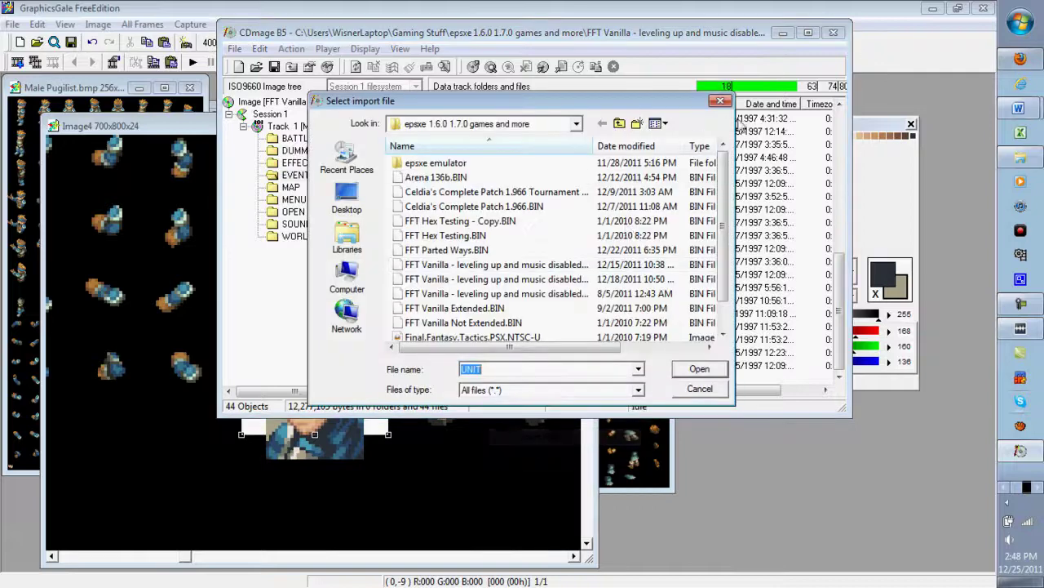
pyautogui.click(335, 211)
pyautogui.moveTo(725, 159); pyautogui.dragTo(725, 318)
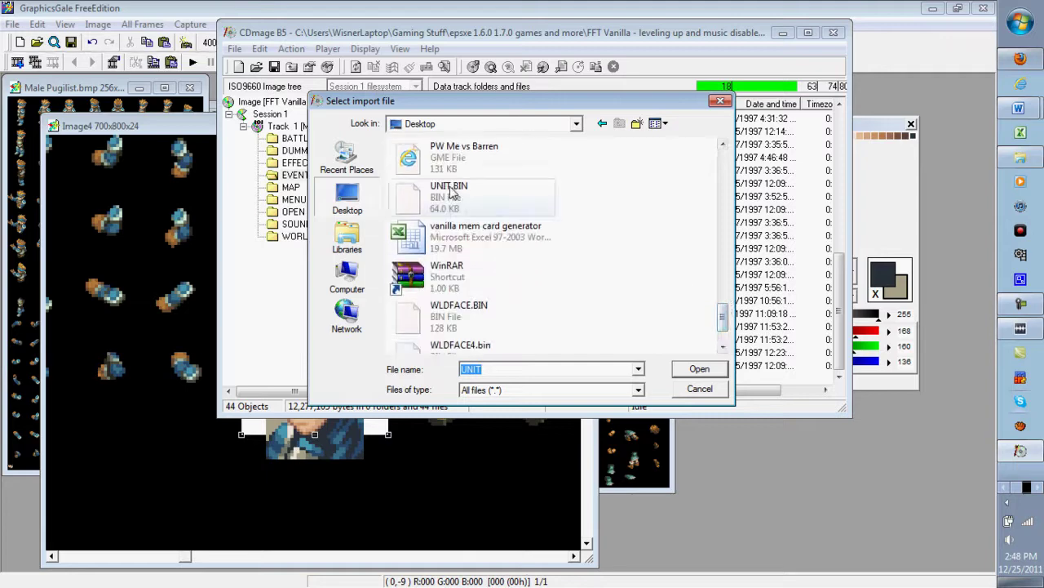
pyautogui.doubleClick(450, 192)
pyautogui.click(529, 324)
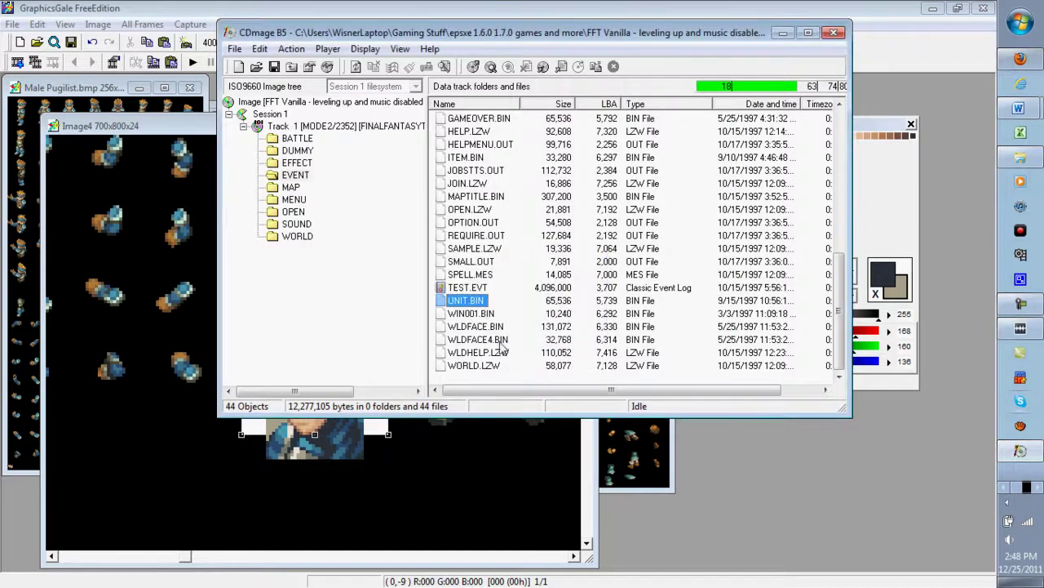
# Import the edited WLDFACE.BIN from the Desktop over WLDFACE.BIN in the EVENT folder.
pyautogui.rightClick(487, 325)
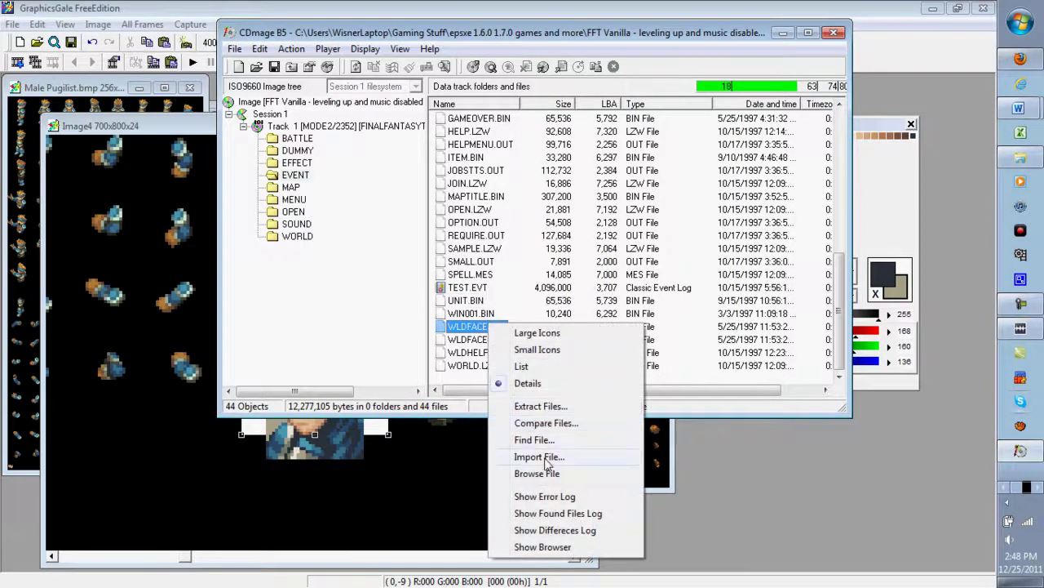
pyautogui.click(538, 456)
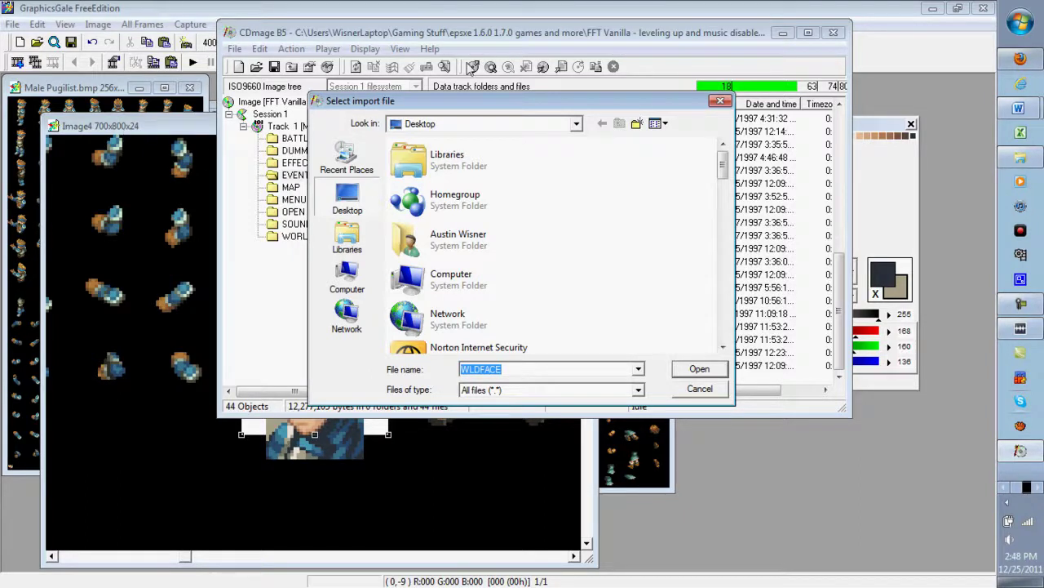
pyautogui.moveTo(723, 163); pyautogui.dragTo(733, 402)
pyautogui.scroll(-10, 571, 278)
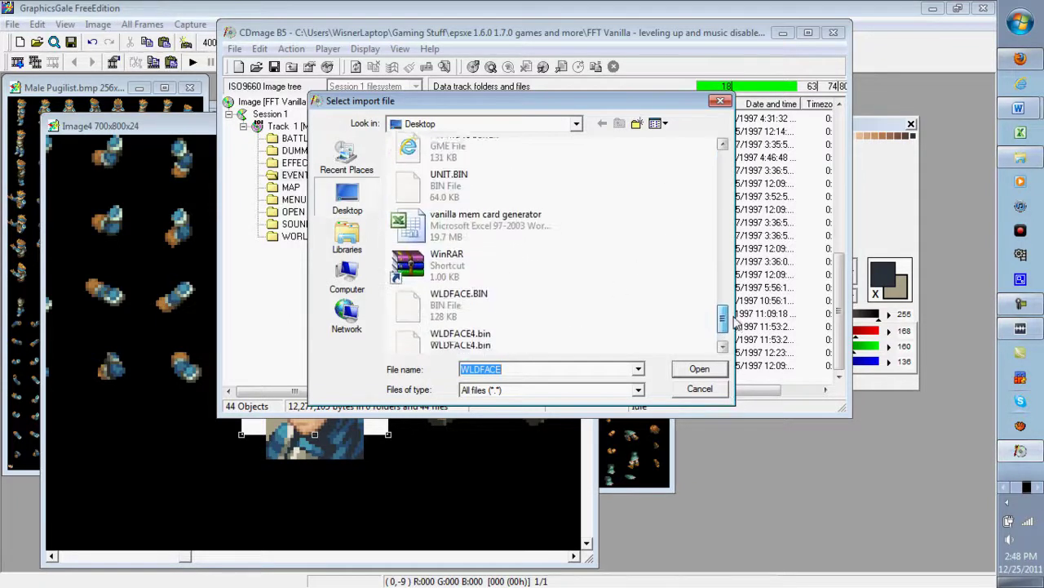
pyautogui.click(485, 269)
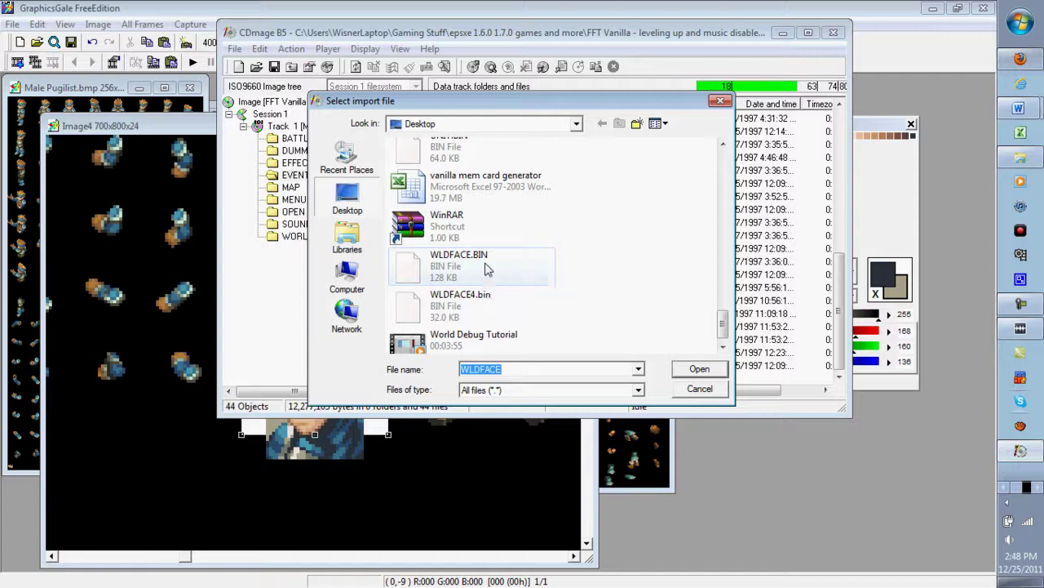
pyautogui.doubleClick(487, 270)
pyautogui.click(520, 322)
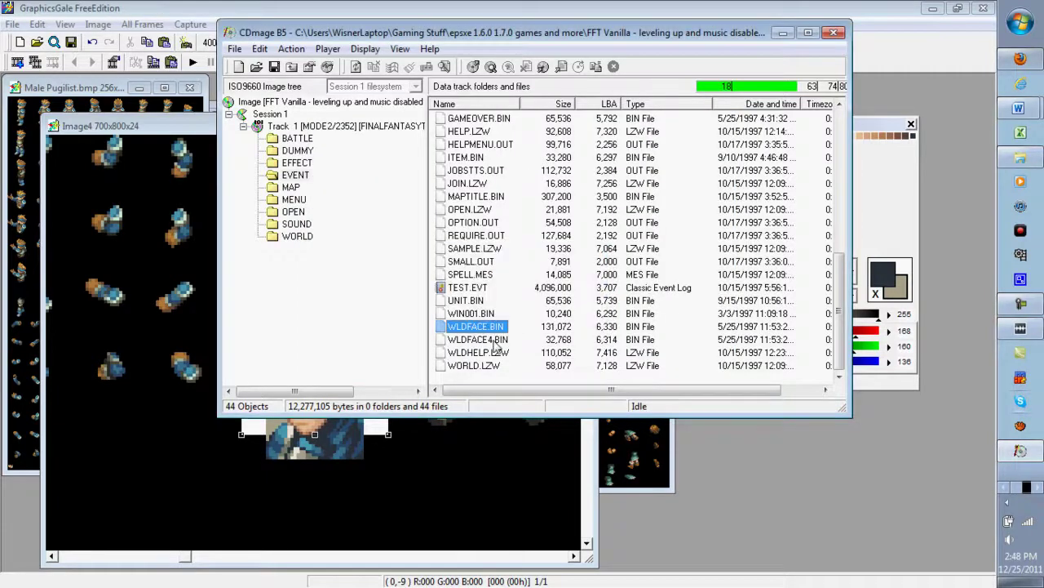
# Import WLDFACE4.bin from the Desktop over WLDFACE4.BIN in the EVENT folder.
pyautogui.rightClick(494, 343)
pyautogui.click(561, 475)
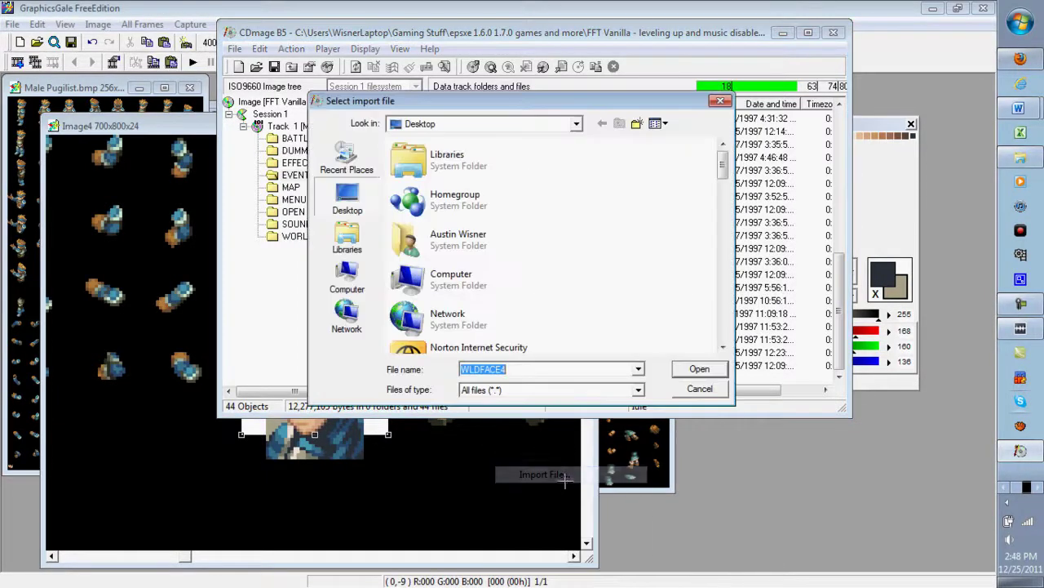
pyautogui.moveTo(723, 167); pyautogui.dragTo(725, 349)
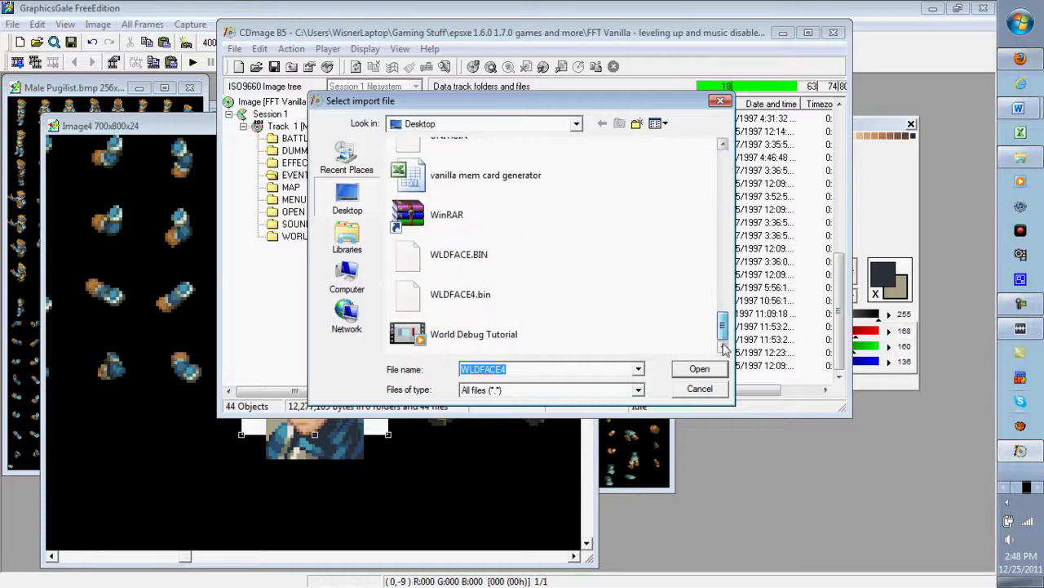
pyautogui.doubleClick(445, 290)
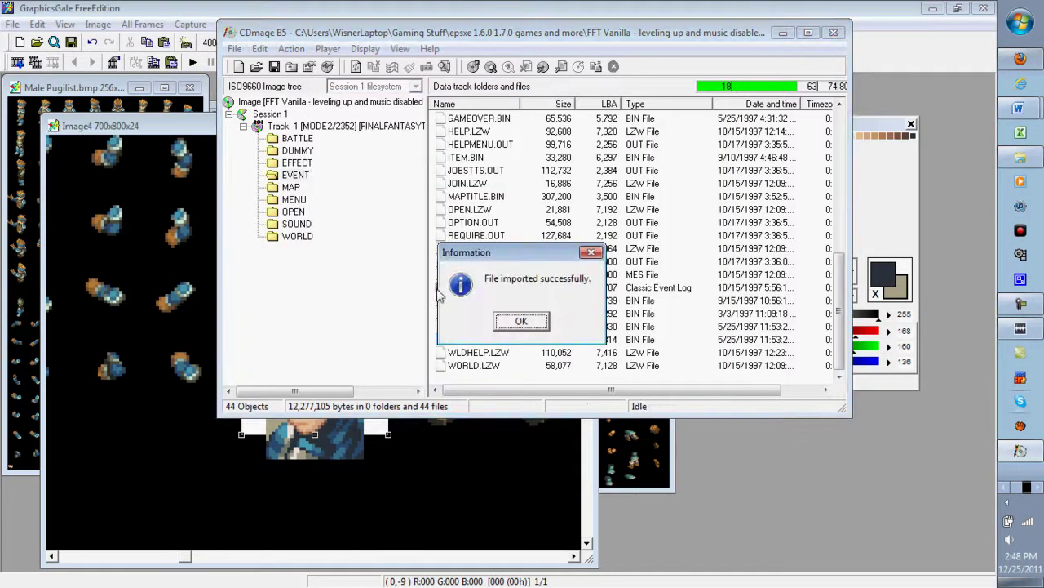
pyautogui.click(521, 320)
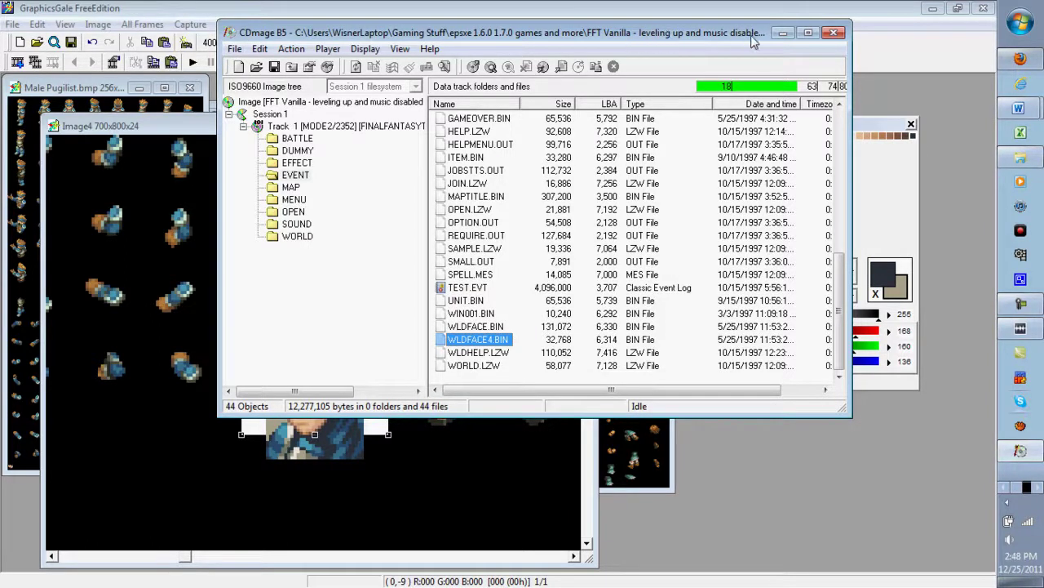
# Close CDmage and GraphicsGale, discarding the unsaved changes to Image4.
pyautogui.click(808, 34)
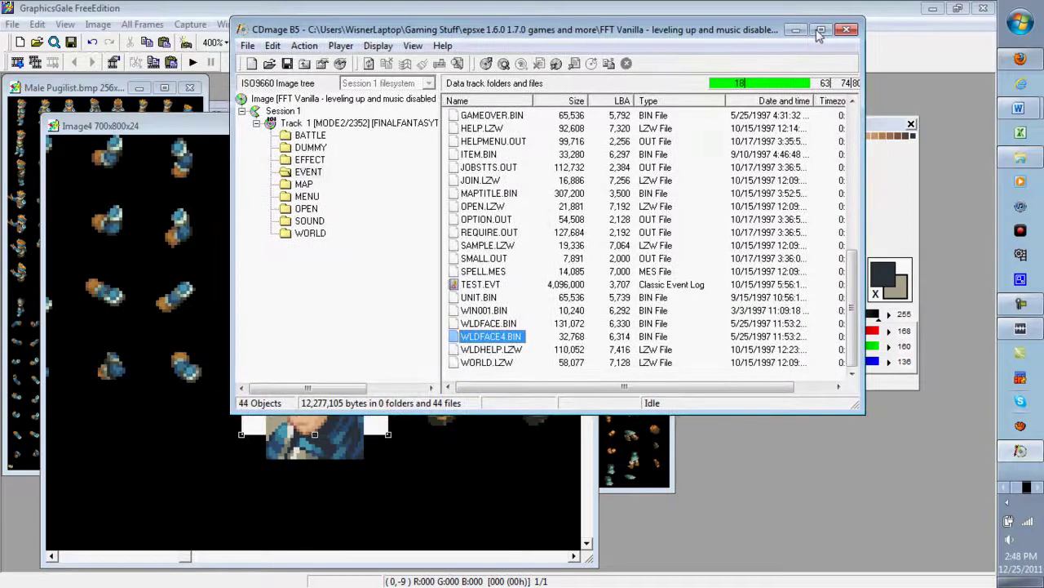
pyautogui.click(983, 9)
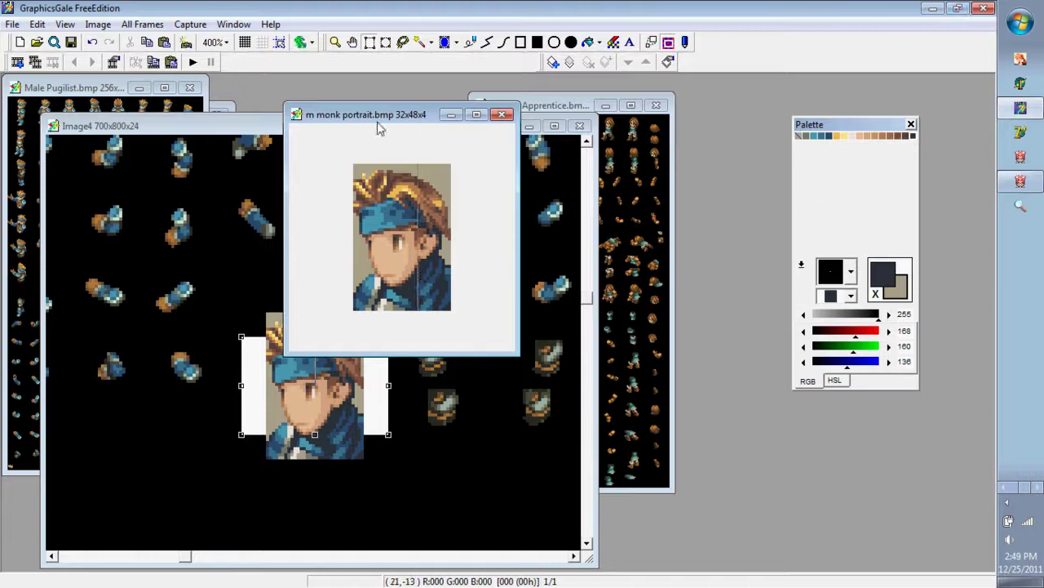
pyautogui.click(984, 9)
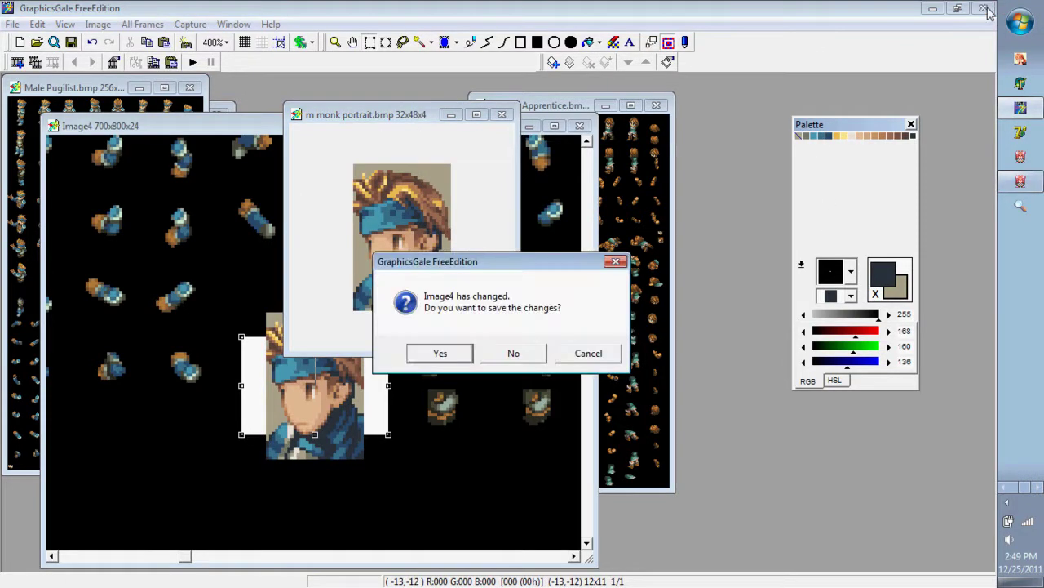
pyautogui.press('n')
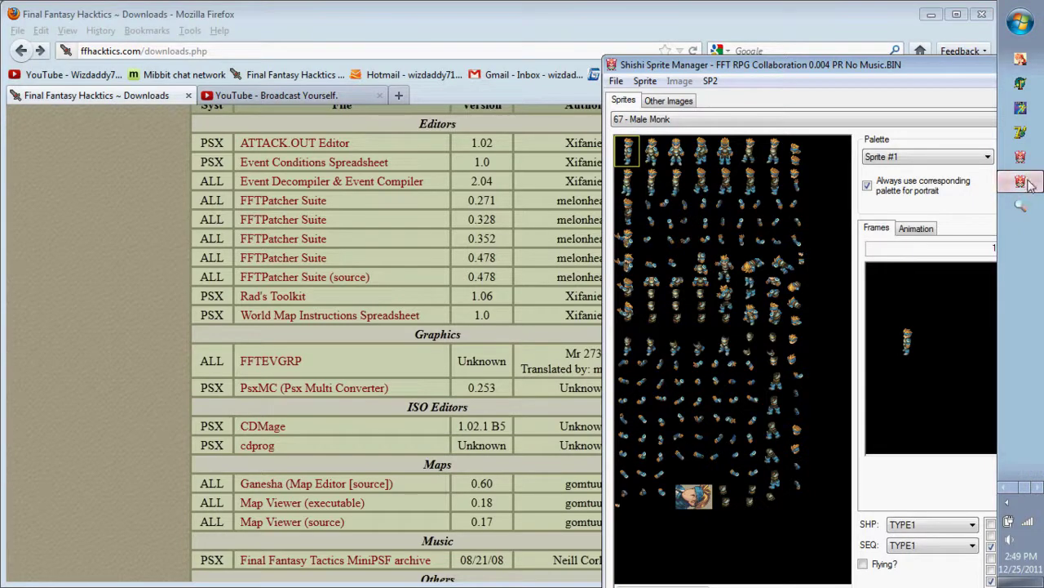
# In Shishi Sprite Manager, open "FFT Vanilla - leveling up and music disabled and possibly sprinkles.BIN" from the "epsxe 1.6.0 1.7.0 games and more" folder.
pyautogui.moveTo(840, 70); pyautogui.dragTo(480, 52)
pyautogui.click(256, 60)
pyautogui.click(290, 79)
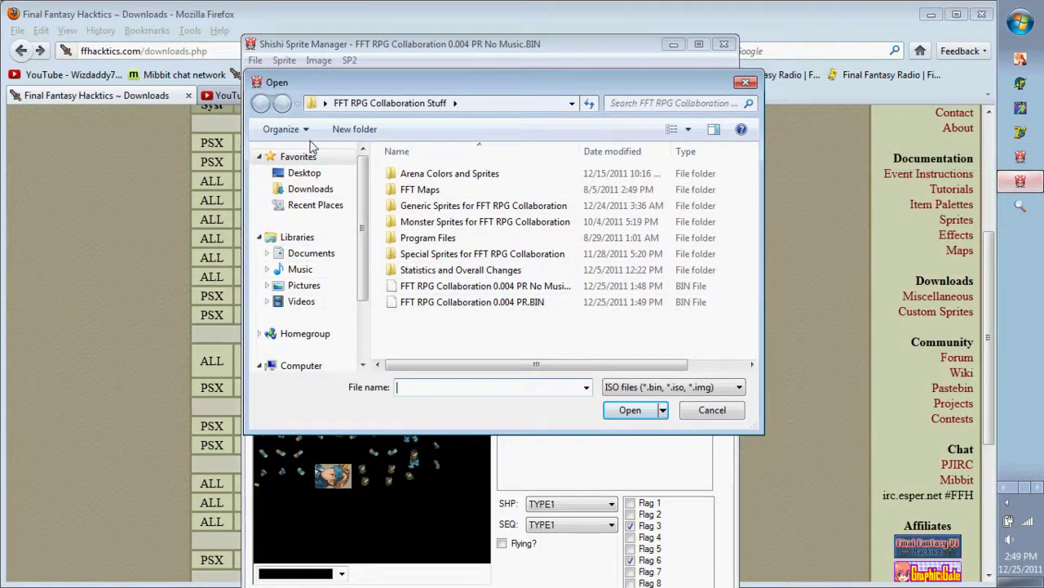
pyautogui.click(324, 103)
pyautogui.click(361, 174)
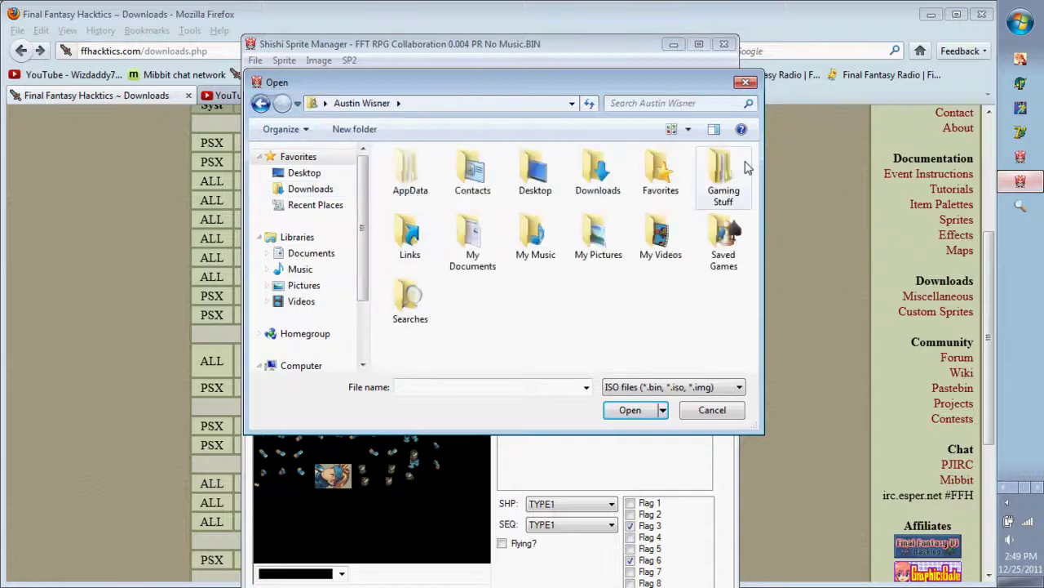
pyautogui.doubleClick(722, 173)
pyautogui.doubleClick(459, 174)
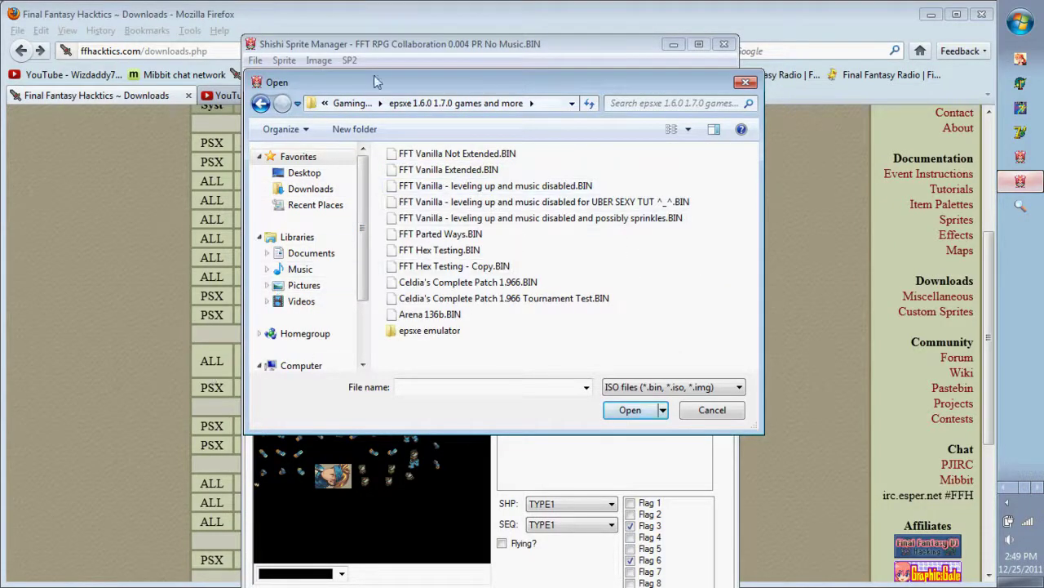
pyautogui.doubleClick(513, 218)
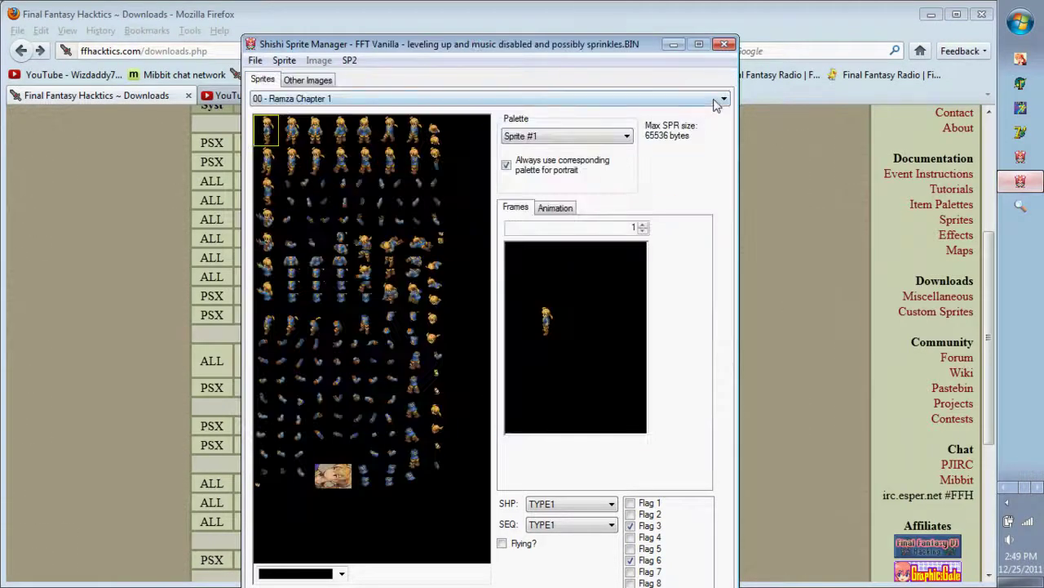
# Display the 67 - Male Monk sprite, keeping the Sprite #1 palette.
pyautogui.click(724, 99)
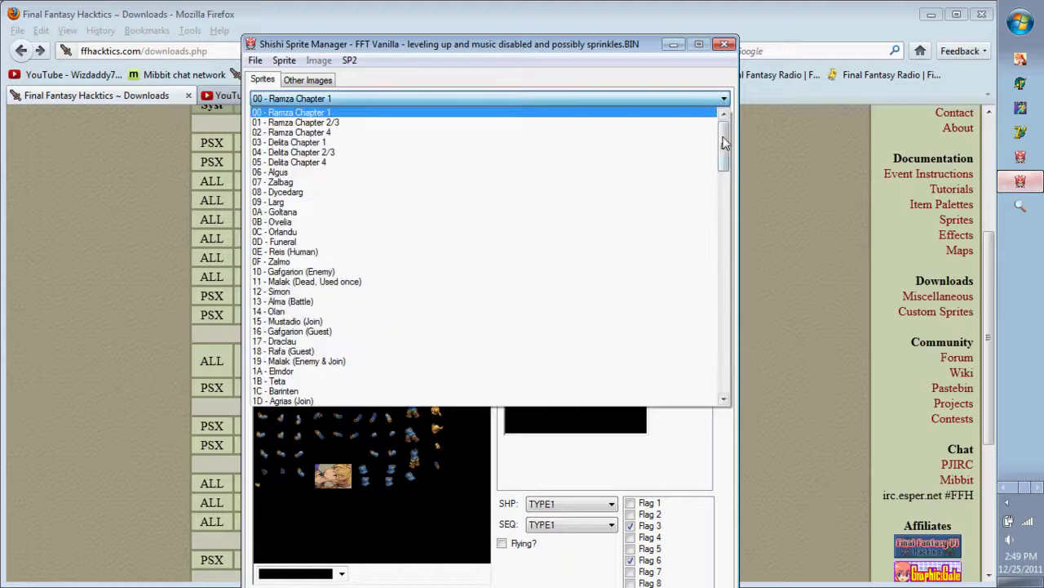
pyautogui.moveTo(724, 133); pyautogui.dragTo(725, 313)
pyautogui.click(438, 162)
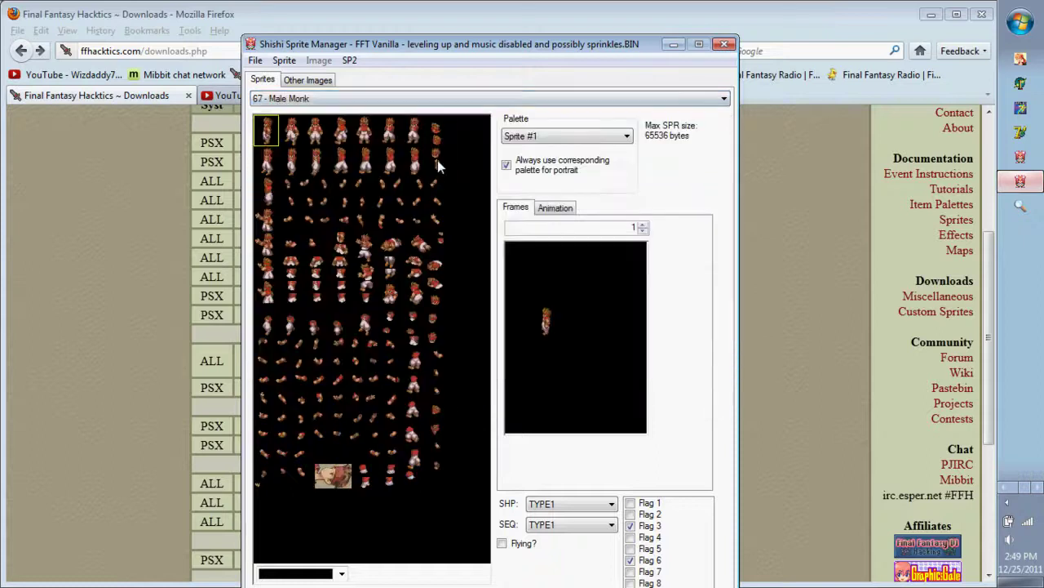
pyautogui.click(627, 137)
pyautogui.click(627, 136)
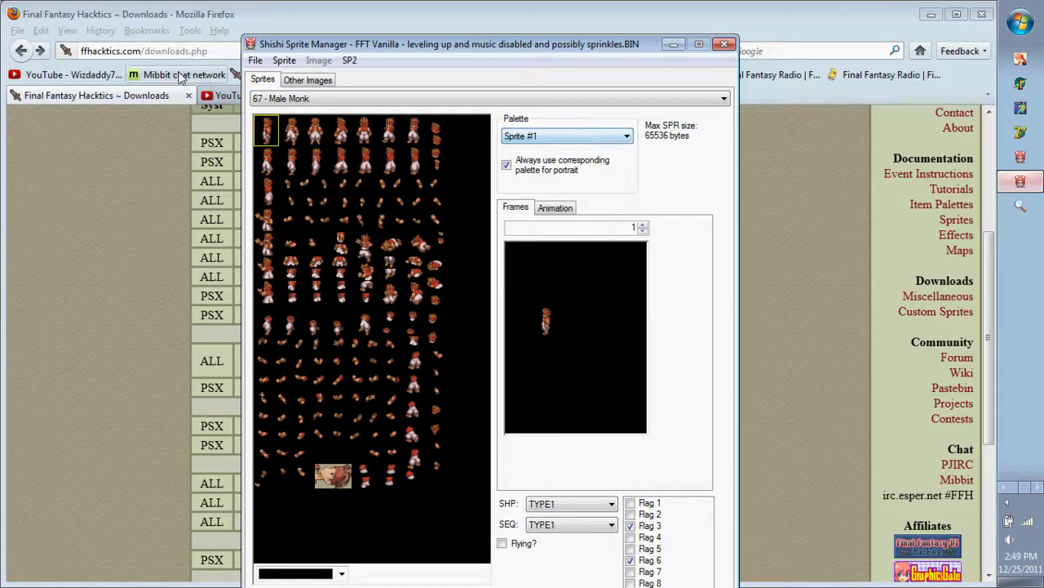
# Import Male Pugilist.bmp from the Desktop's Generic Sprites for FFT RPG Collaboration folder over the 67 - Male Monk sprite and exit Shishi Sprite Manager.
pyautogui.click(288, 65)
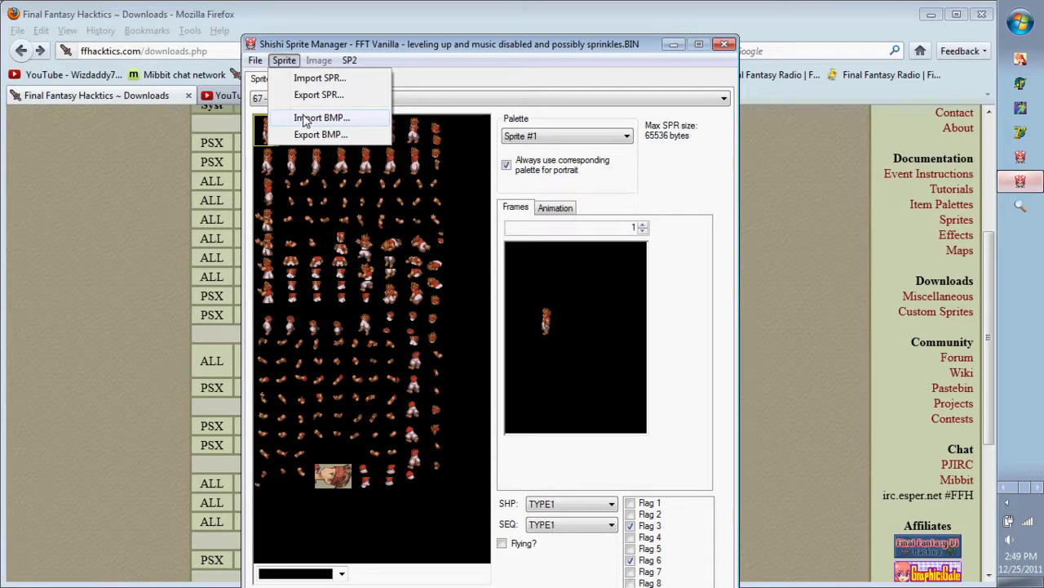
pyautogui.click(304, 120)
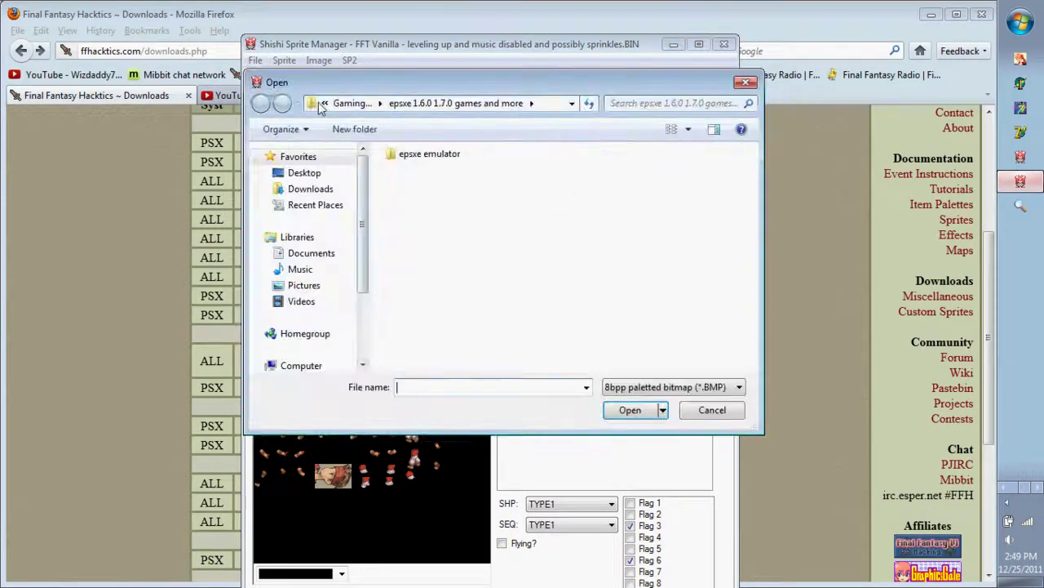
pyautogui.click(326, 105)
pyautogui.click(549, 168)
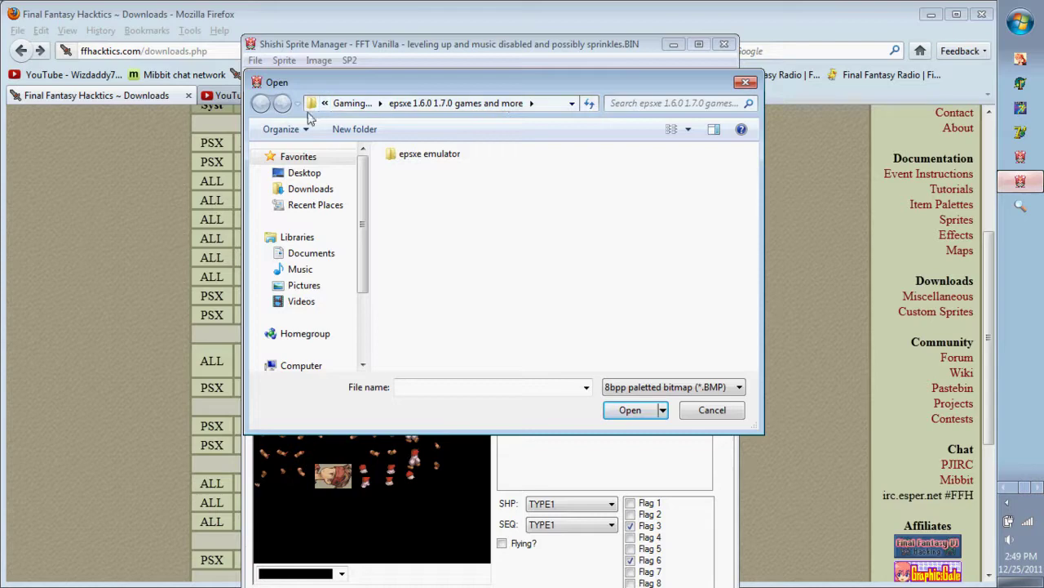
pyautogui.click(304, 170)
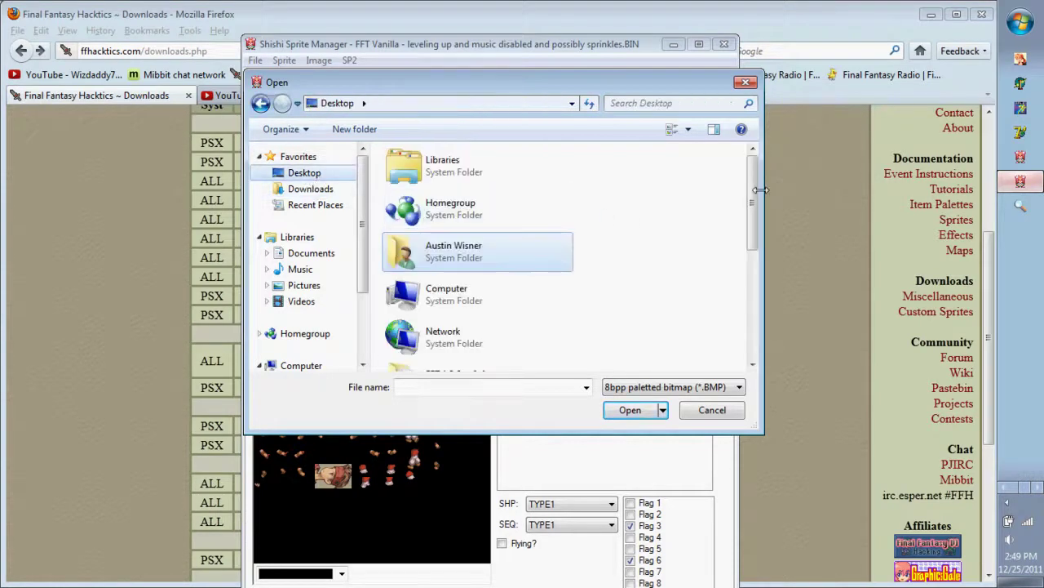
pyautogui.moveTo(751, 234); pyautogui.dragTo(753, 341)
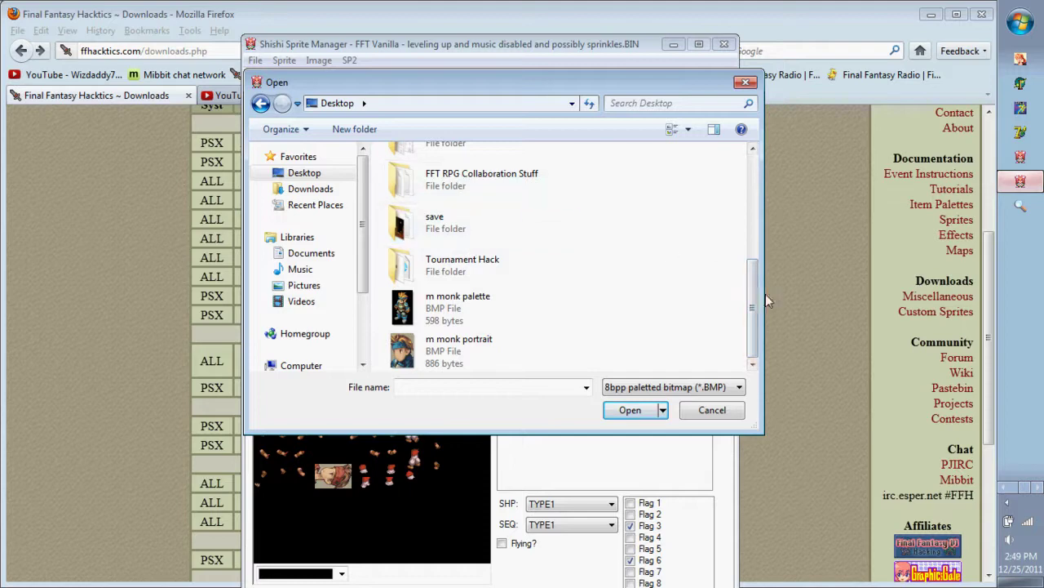
pyautogui.scroll(2, 653, 245)
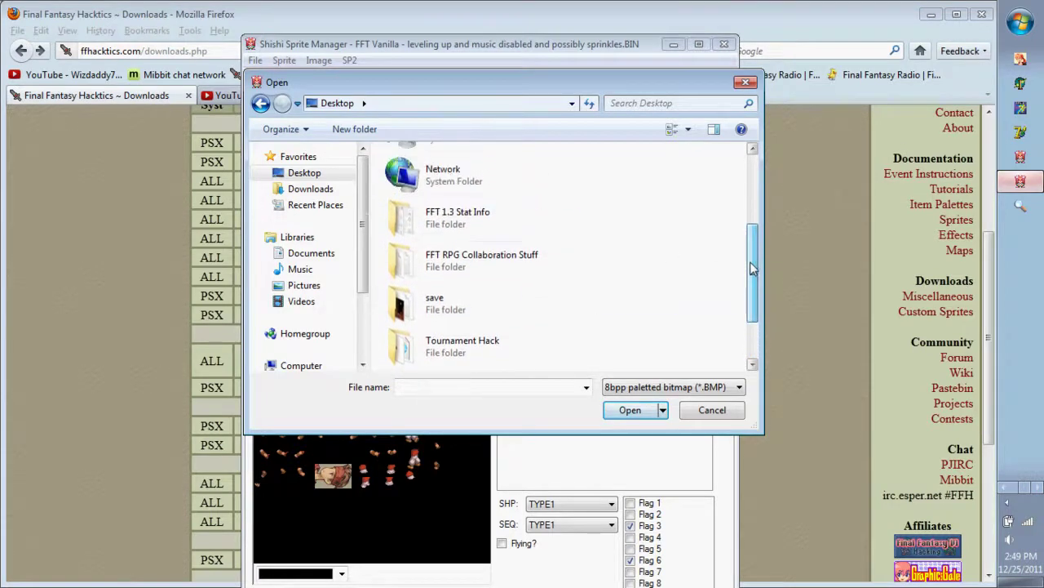
pyautogui.doubleClick(396, 259)
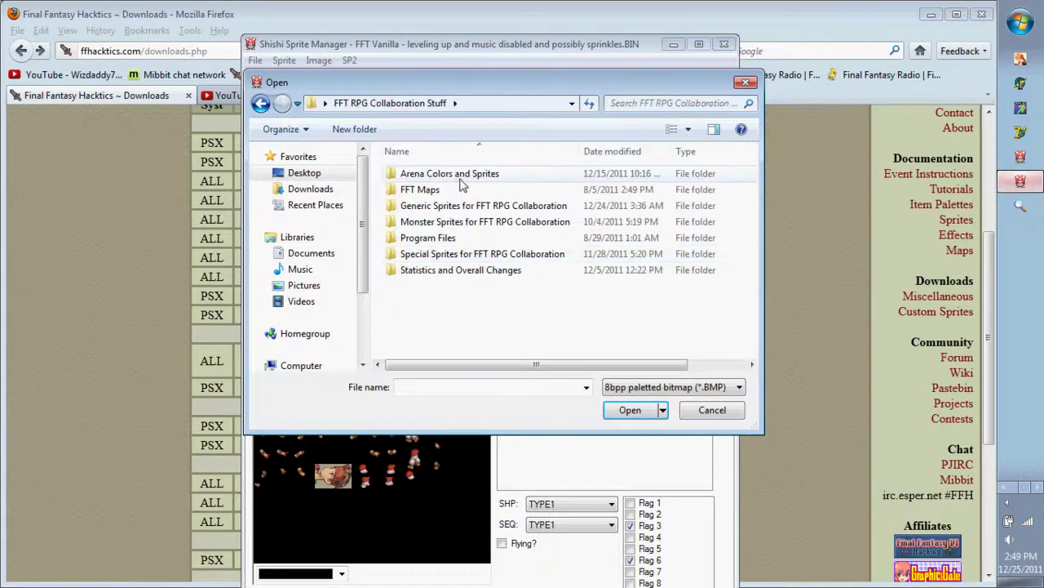
pyautogui.doubleClick(432, 209)
pyautogui.click(465, 388)
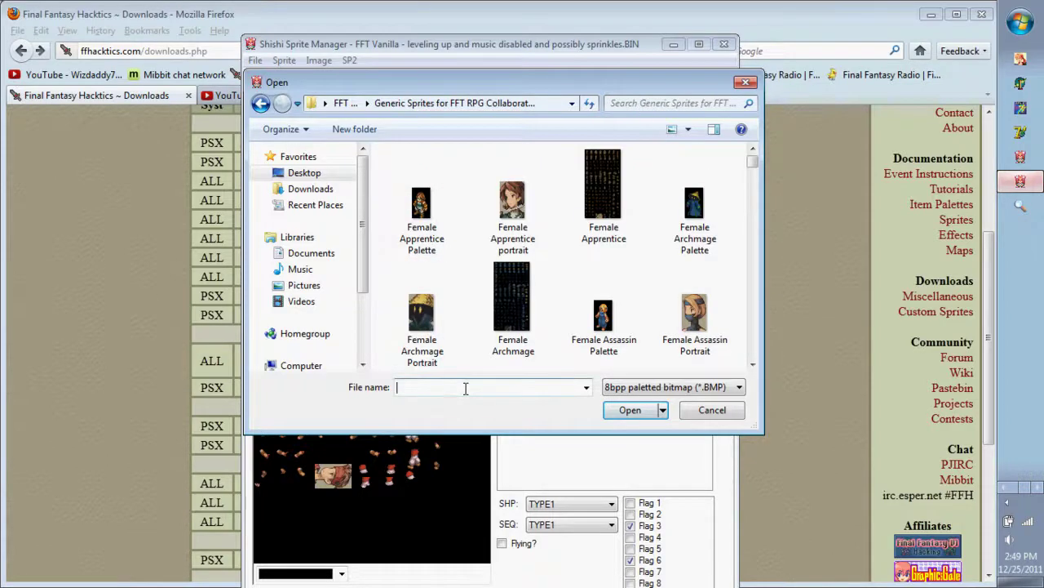
pyautogui.write('ma')
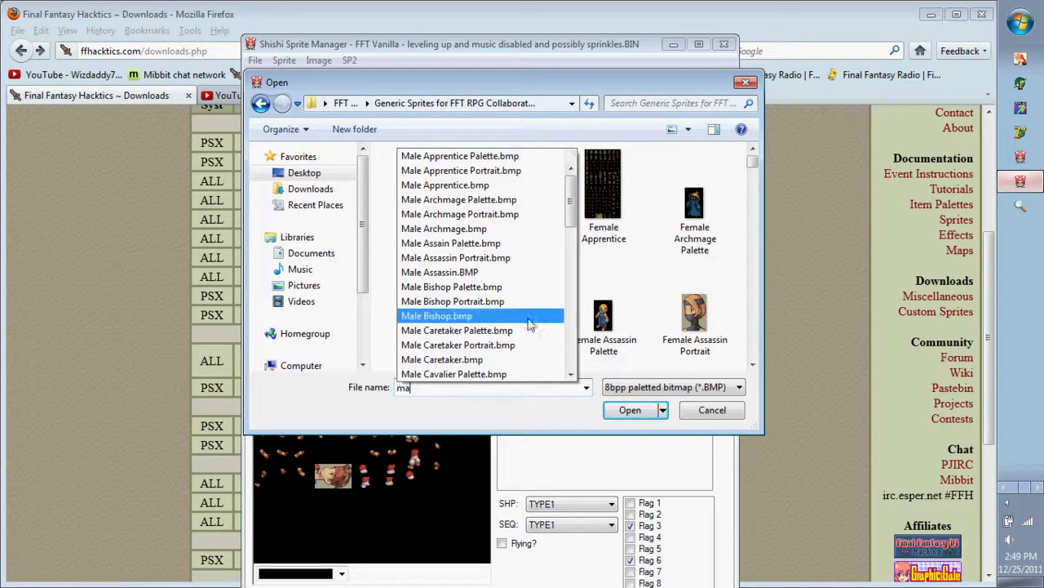
pyautogui.moveTo(571, 214); pyautogui.dragTo(575, 334)
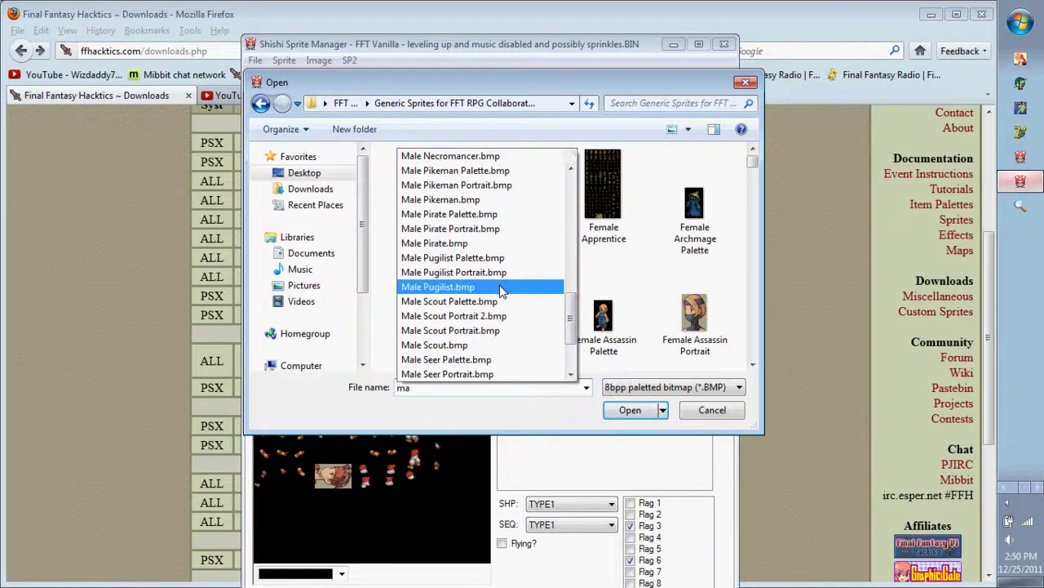
pyautogui.click(501, 290)
pyautogui.press('Return')
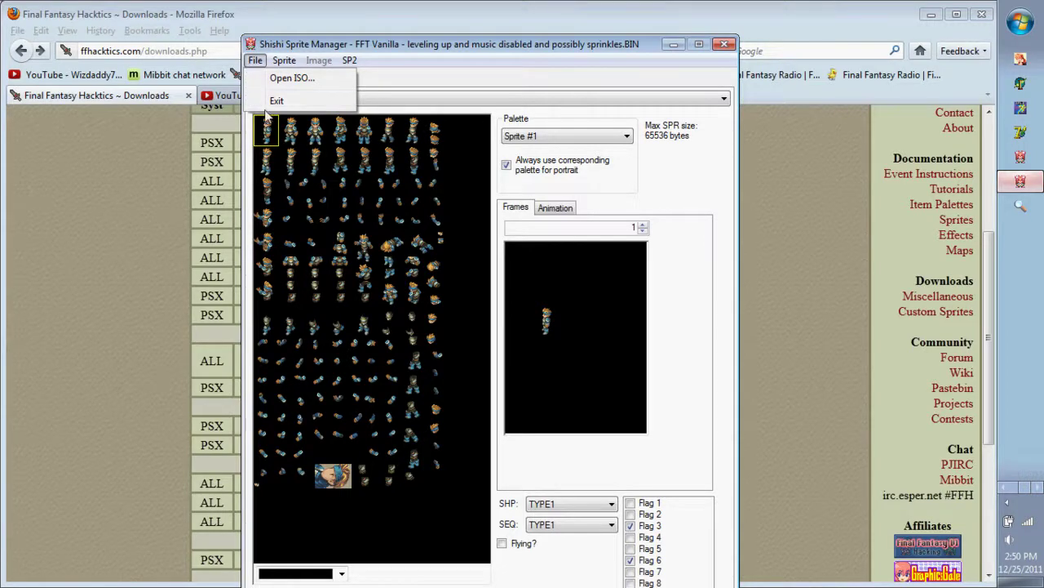
pyautogui.click(269, 100)
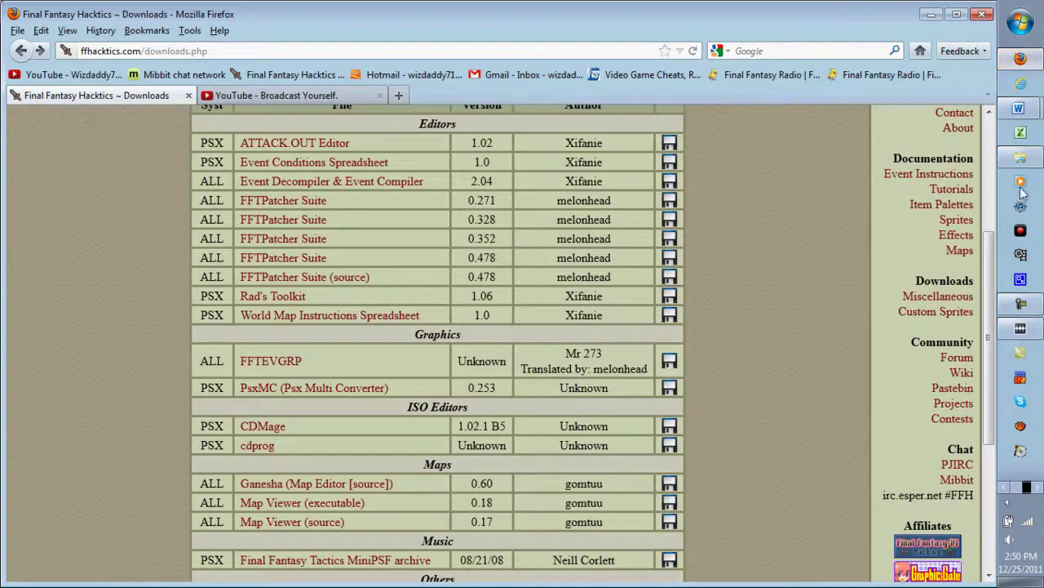
# Launch ePSXe 1.6 from the epsxe emulator folder inside "epsxe 1.6.0 1.7.0 games and more" in Gaming Stuff.
pyautogui.click(1020, 158)
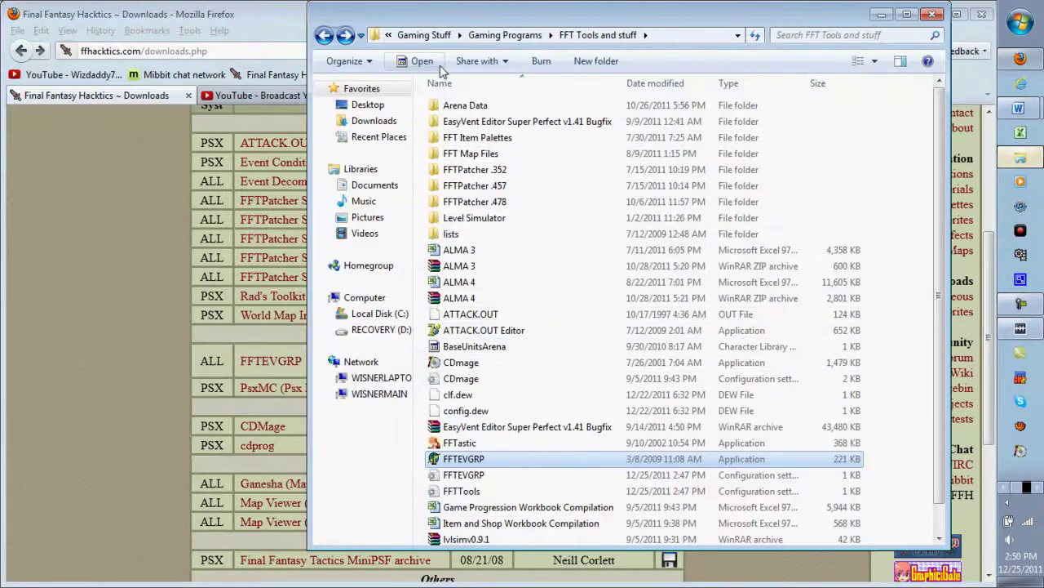
pyautogui.click(477, 35)
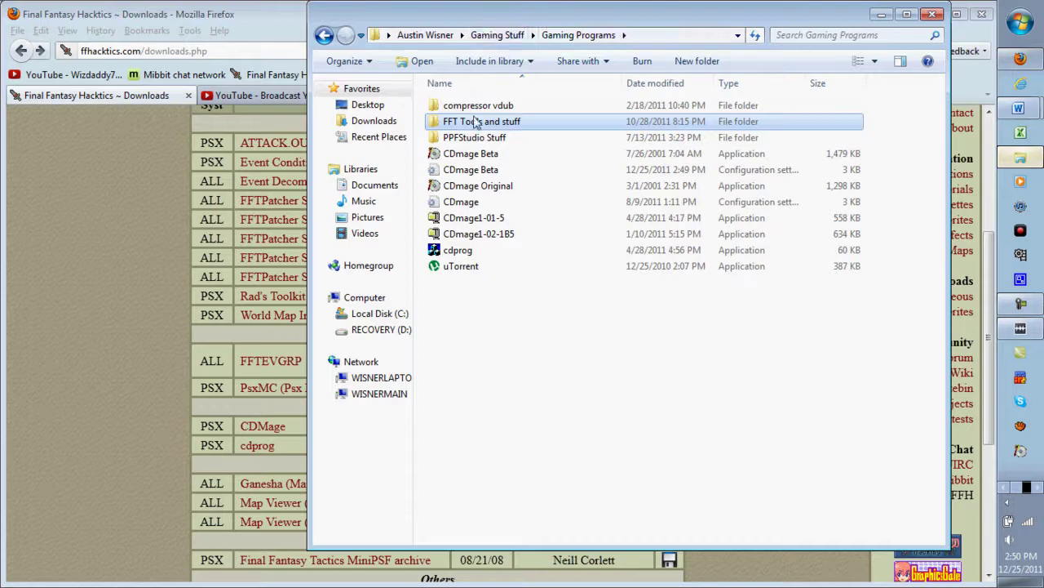
pyautogui.moveTo(492, 28); pyautogui.dragTo(493, 34)
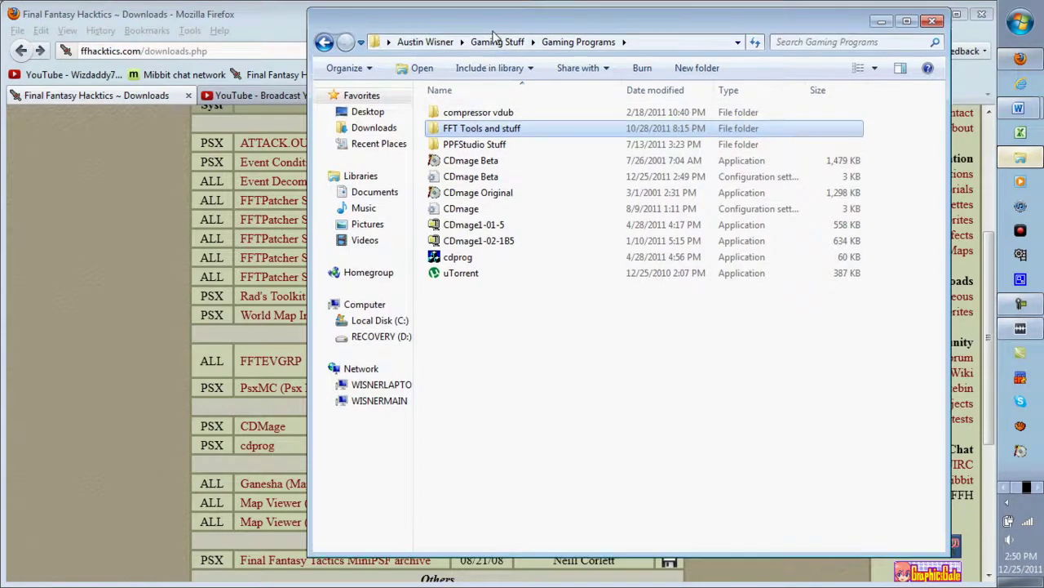
pyautogui.doubleClick(493, 36)
pyautogui.click(953, 11)
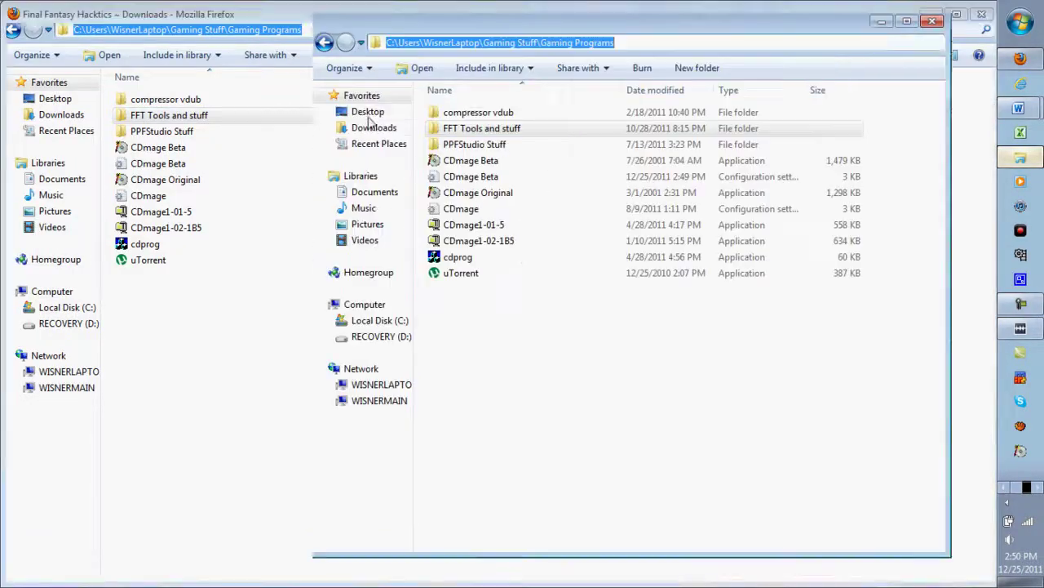
pyautogui.doubleClick(464, 131)
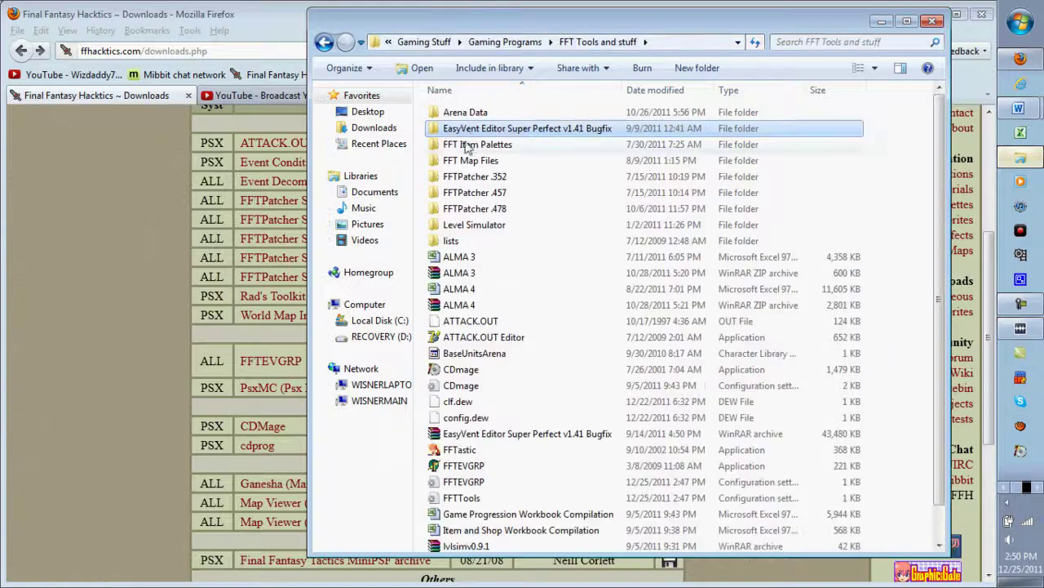
pyautogui.click(419, 42)
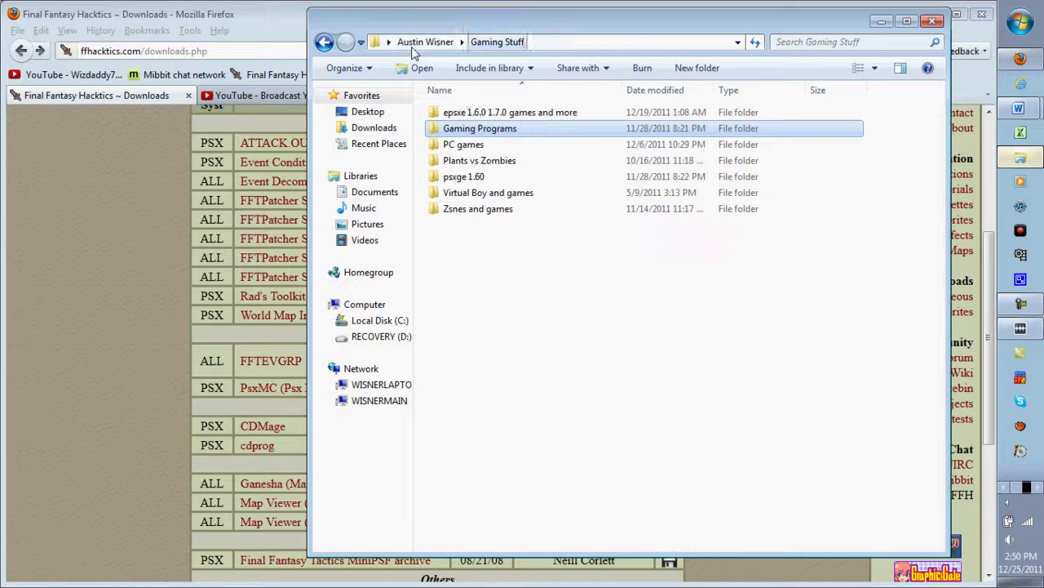
pyautogui.doubleClick(474, 114)
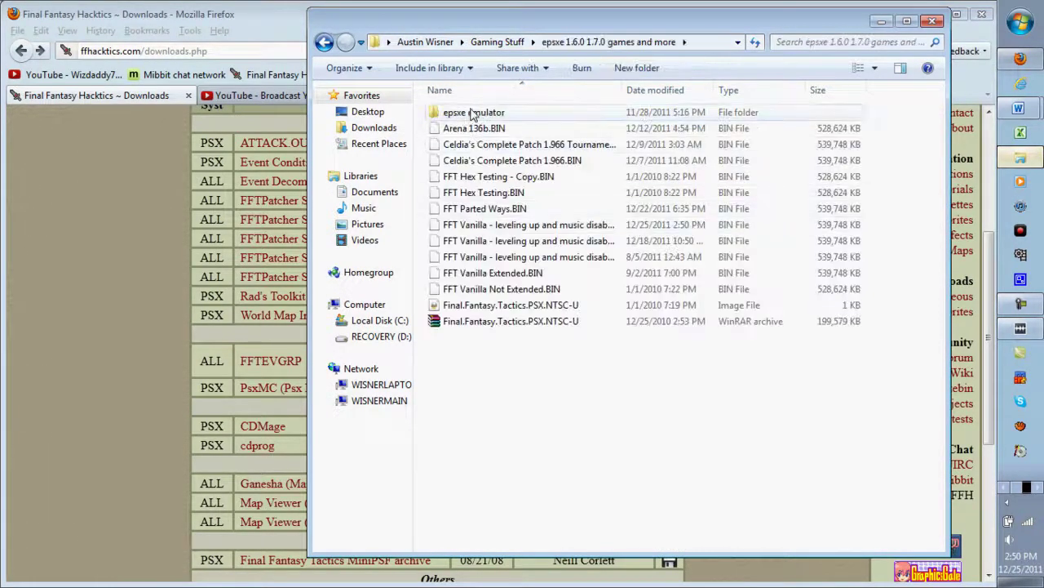
pyautogui.doubleClick(474, 113)
pyautogui.doubleClick(484, 257)
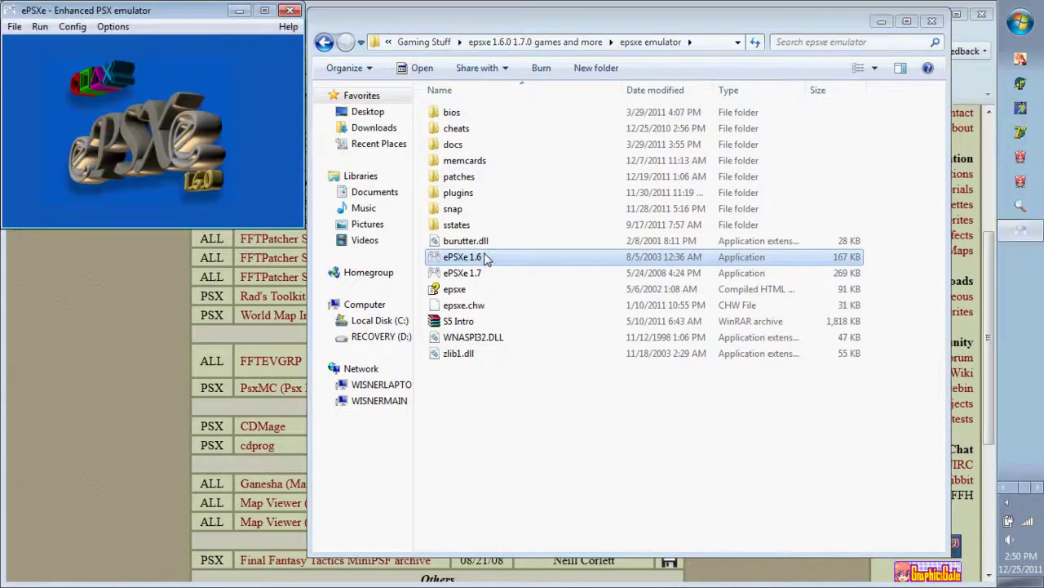
# Open the controller configuration for pad number 1 in ePSXe and accept its button mapping.
pyautogui.click(72, 28)
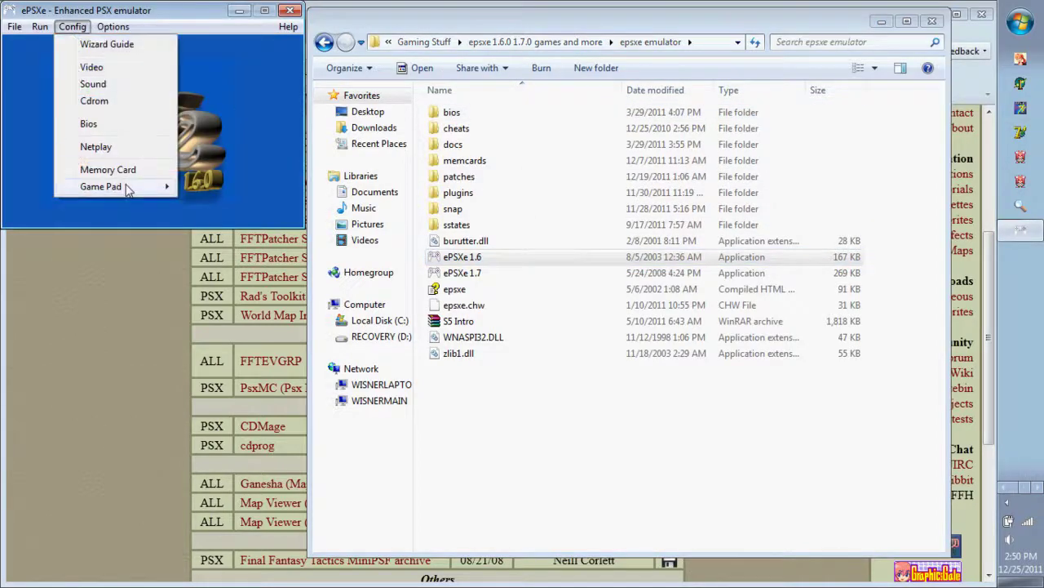
pyautogui.moveTo(127, 190)
pyautogui.click(193, 191)
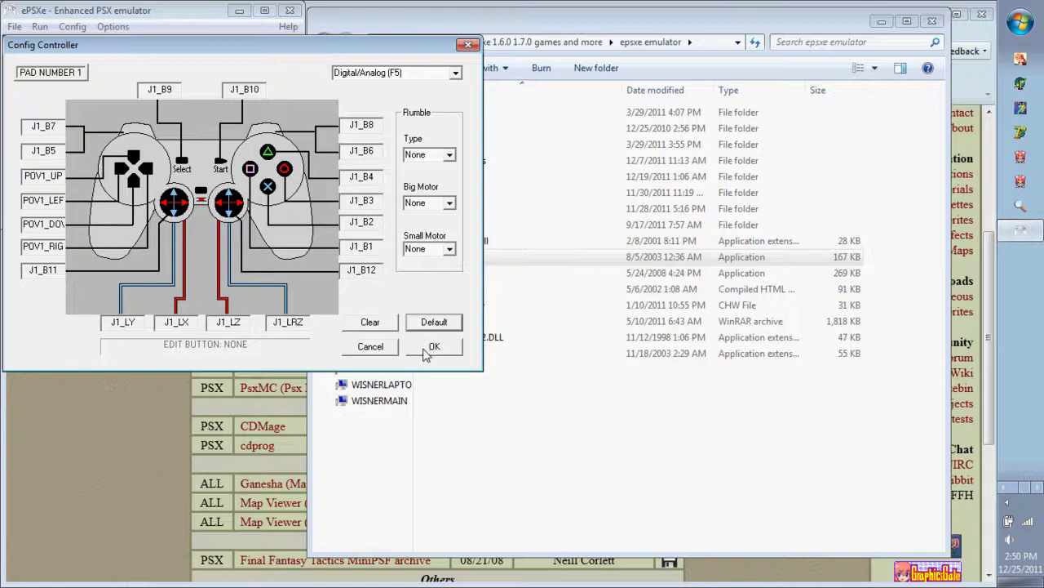
pyautogui.click(425, 350)
# Run the Final Fantasy Tactics disc image as an ISO from the "epsxe 1.6.0 1.7.0 games and more" folder in Gaming Stuff.
pyautogui.click(15, 26)
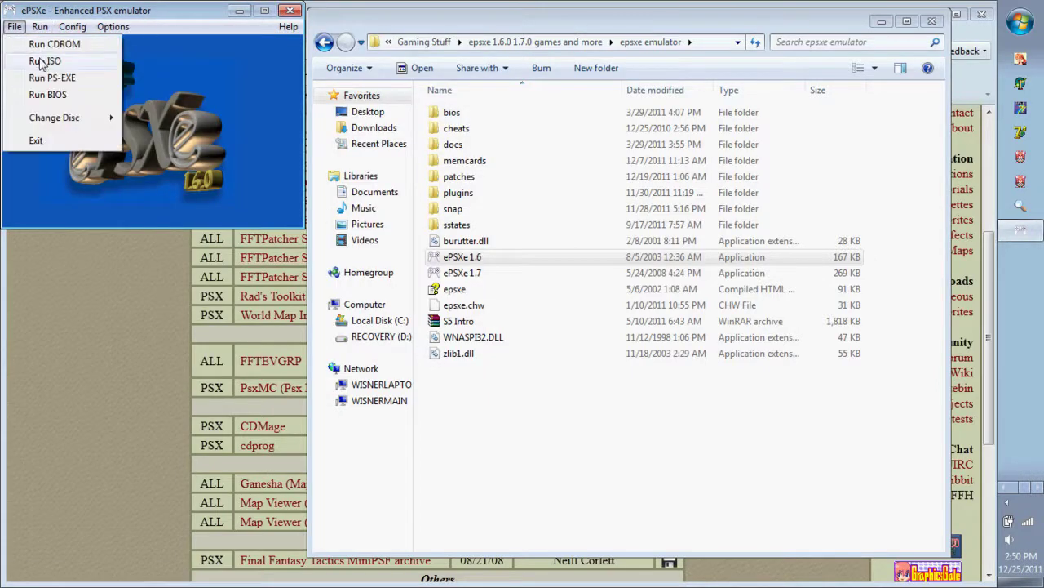
pyautogui.click(43, 62)
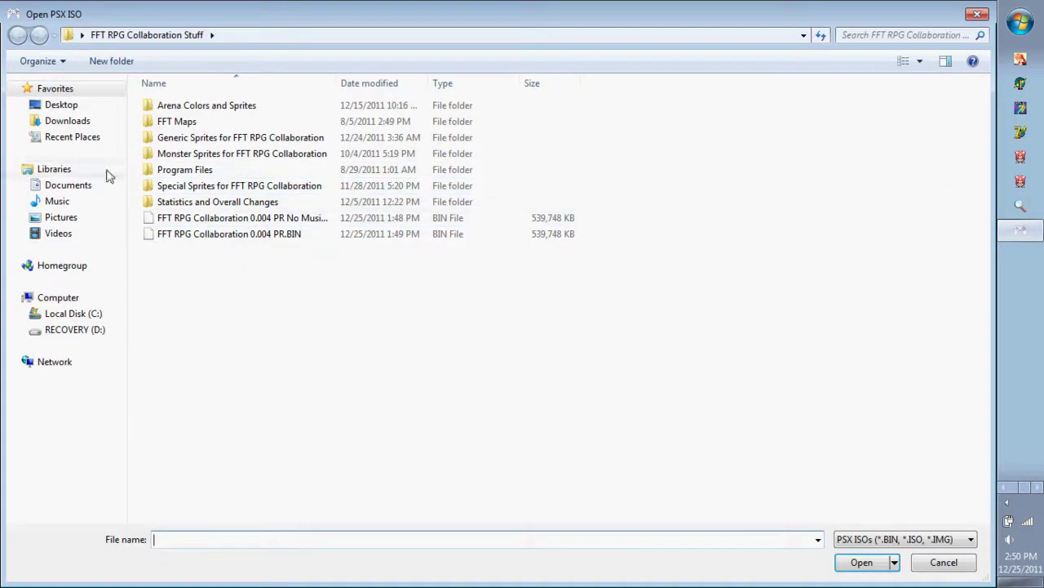
pyautogui.click(81, 36)
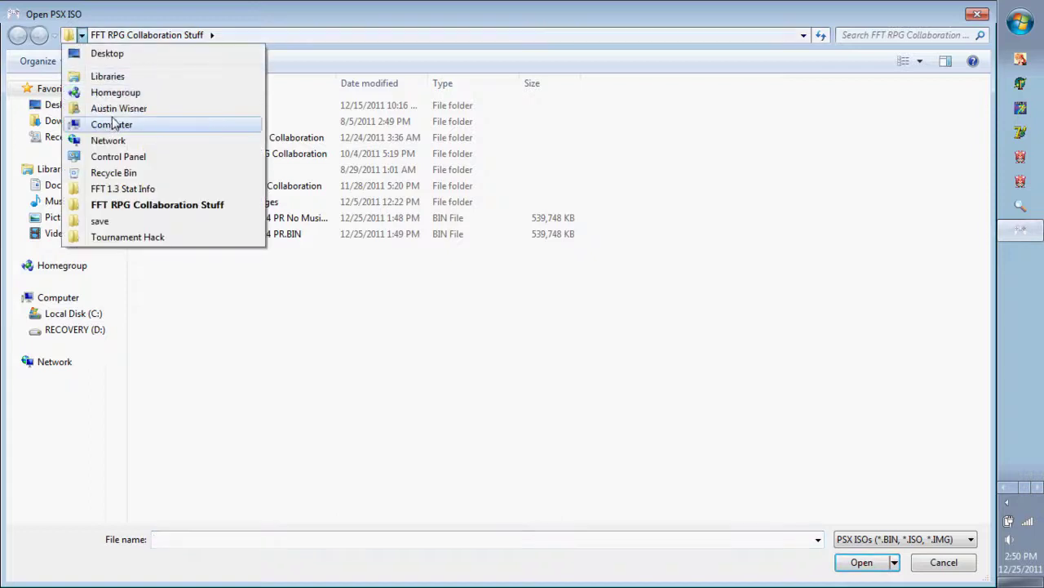
pyautogui.click(118, 108)
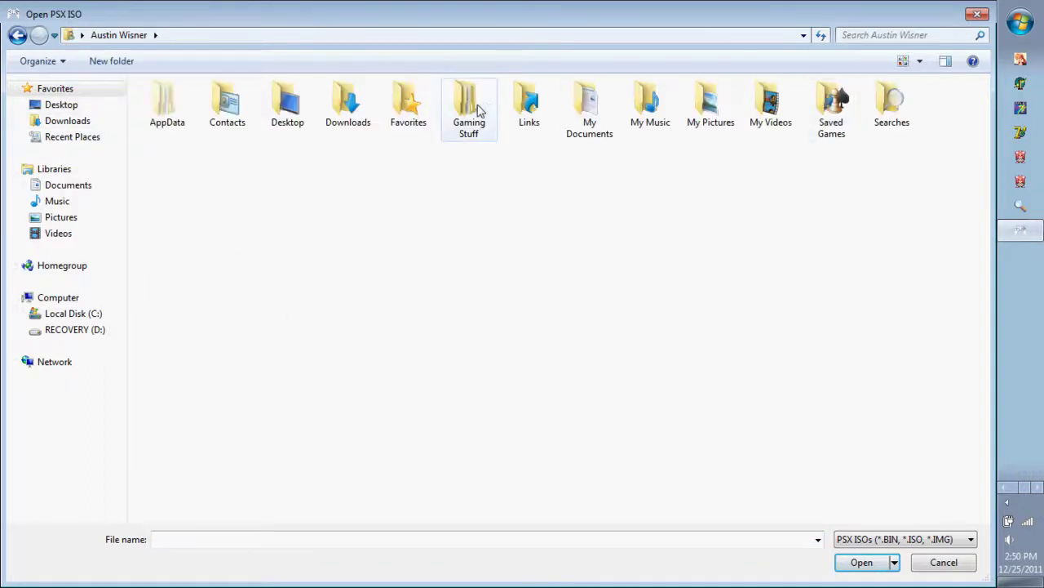
pyautogui.doubleClick(479, 111)
pyautogui.doubleClick(249, 105)
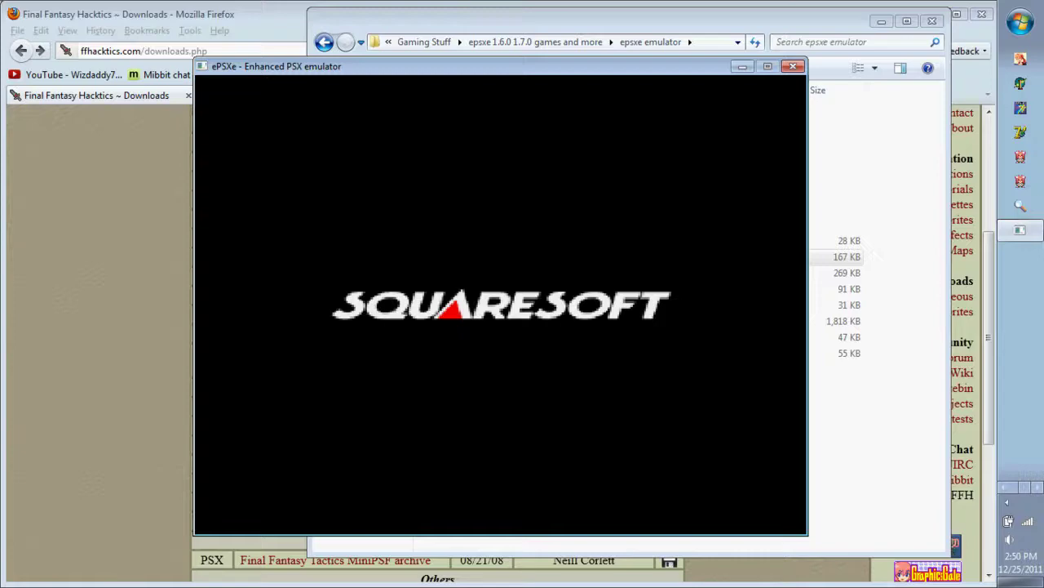
# Skip the Final Fantasy Tactics intro, choose Continue and load the saved game from the memory card.
pyautogui.press('Return')
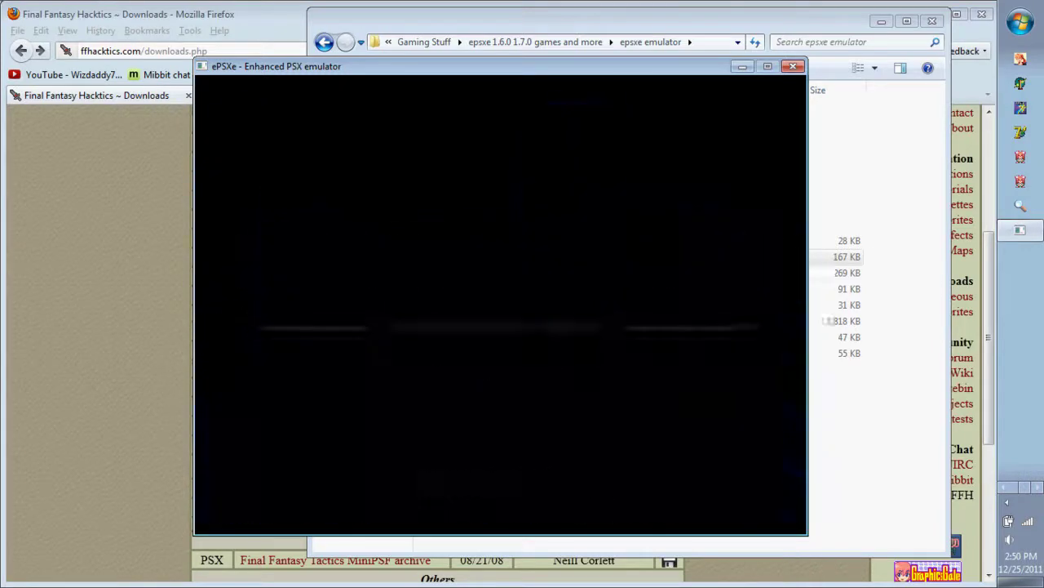
pyautogui.press('Down')
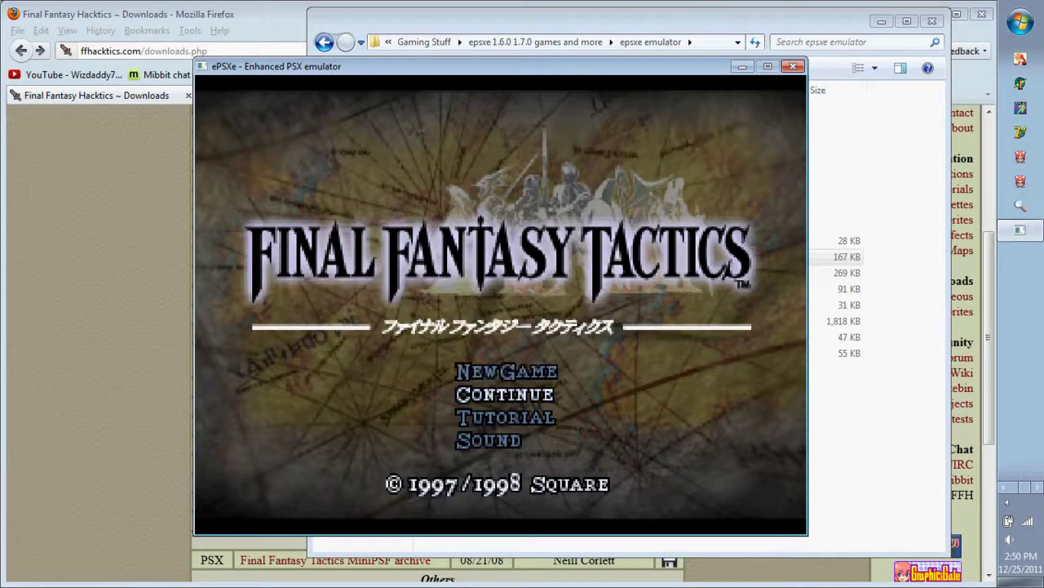
pyautogui.press('Return')
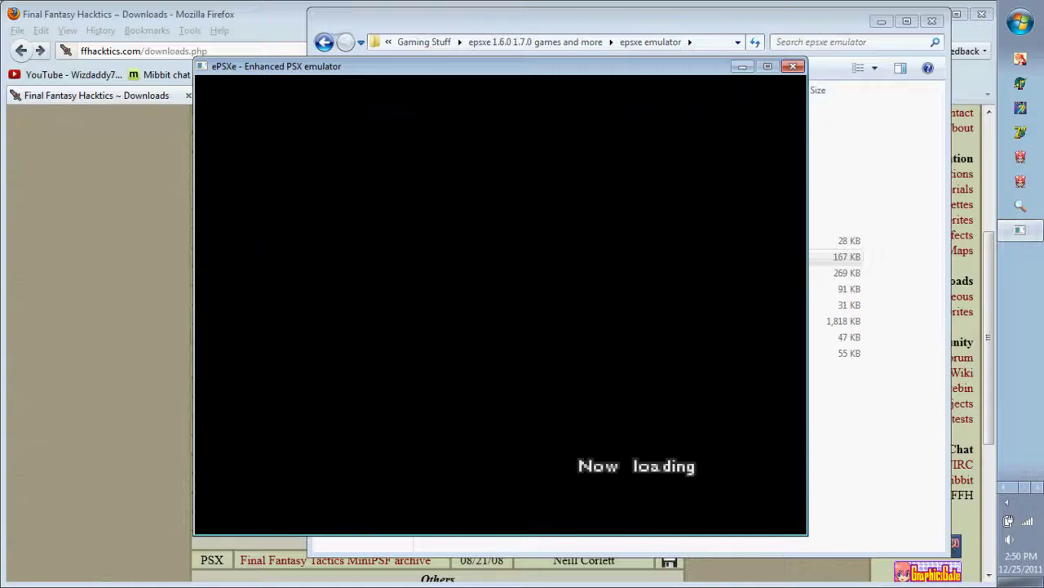
pyautogui.press('Return')
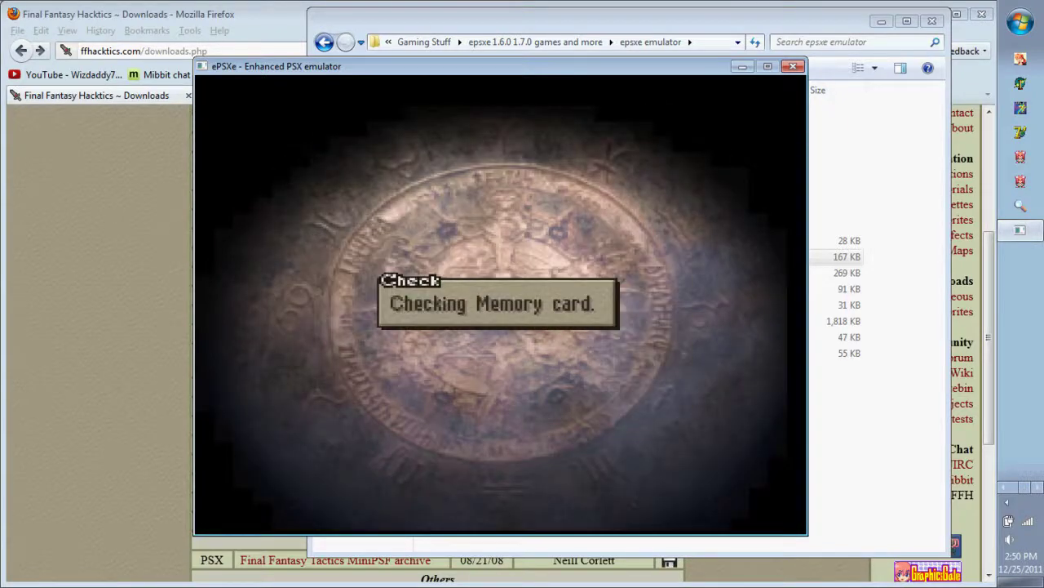
pyautogui.press('Return')
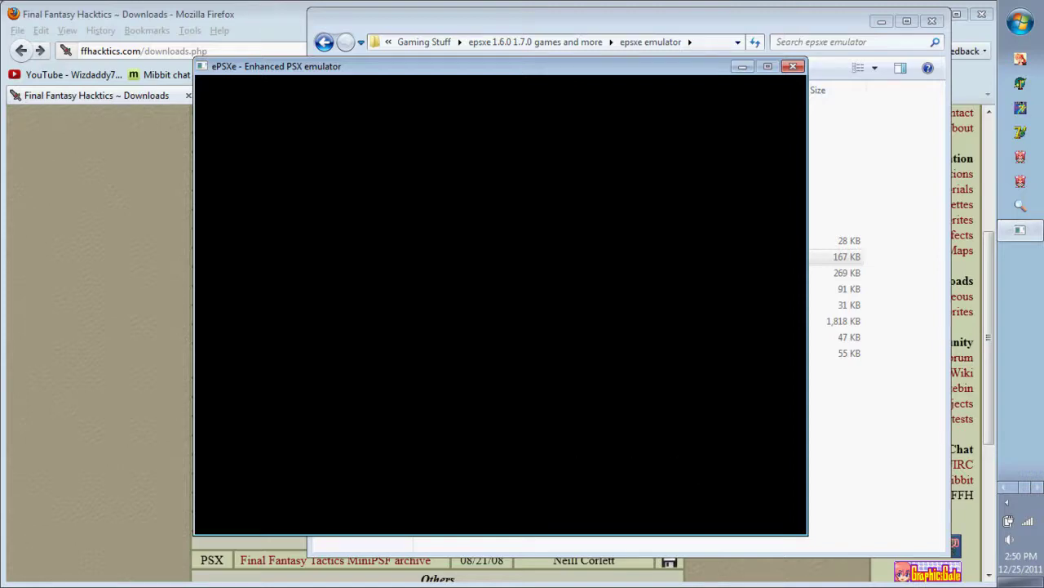
# Bring up the world map menu at Deep Dungeon and move to Formation.
pyautogui.press('d')
pyautogui.press('Down')
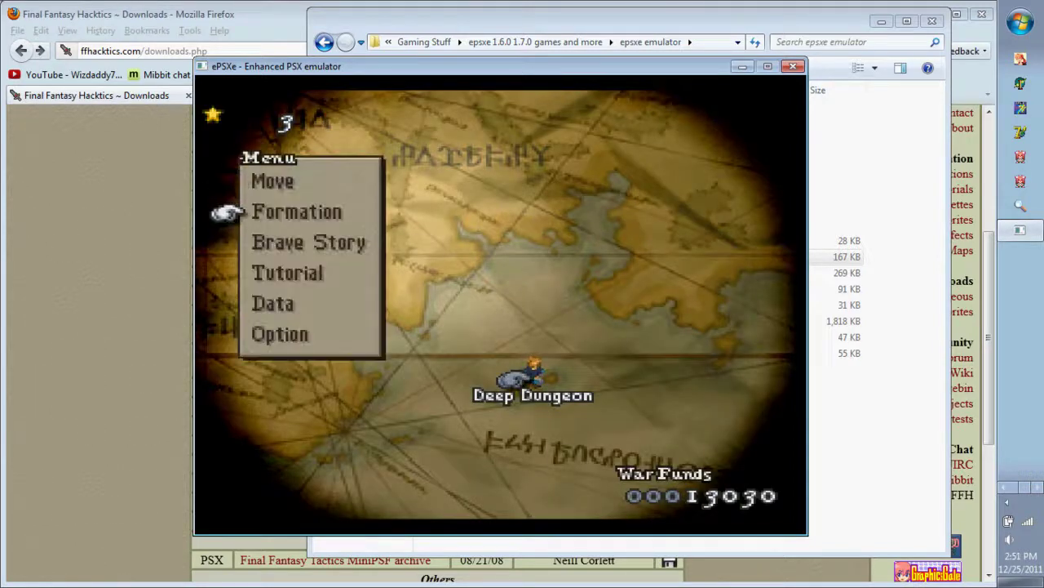
# Open the job change screen for the level 35 Monk, the first unit in the formation.
pyautogui.press('x')
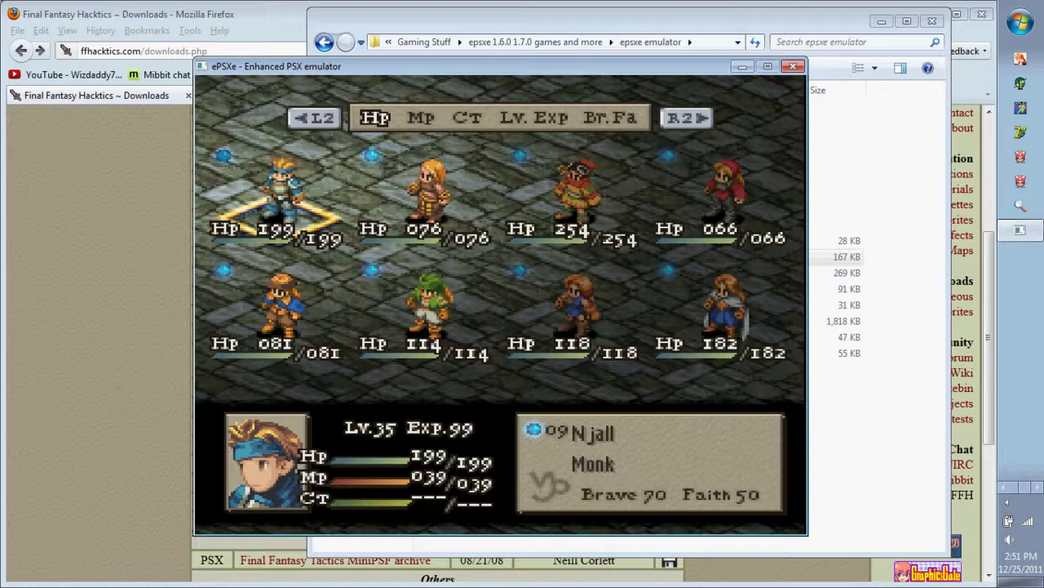
pyautogui.press('x')
pyautogui.press('d')
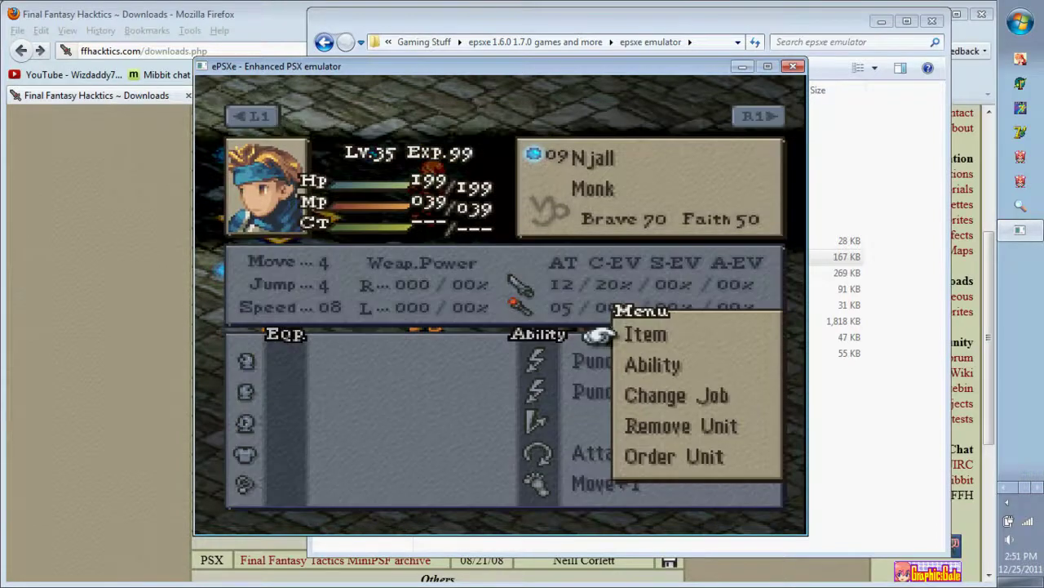
pyautogui.press('x')
pyautogui.press('d')
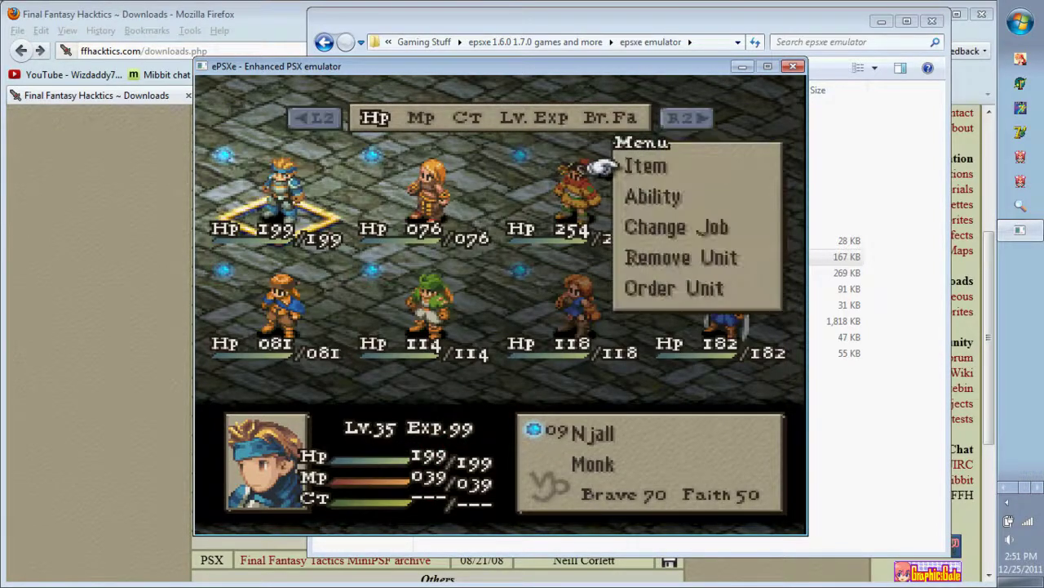
pyautogui.press('Up')
pyautogui.press('Up')
pyautogui.press('Up')
pyautogui.press('x')
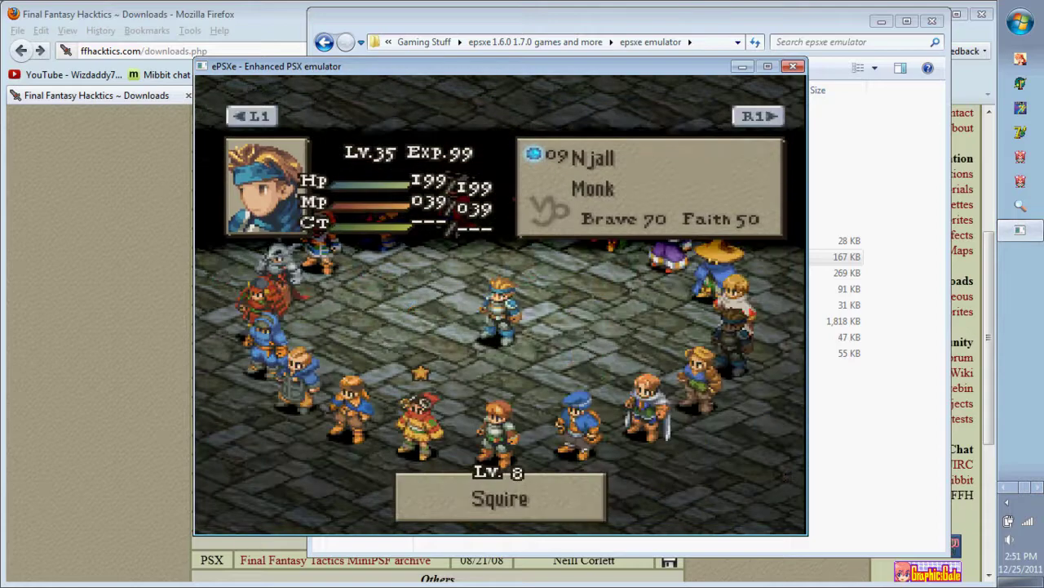
# Browse the jobs around Monk on the job wheel, and return to the world map.
pyautogui.press('Right')
pyautogui.press('Right')
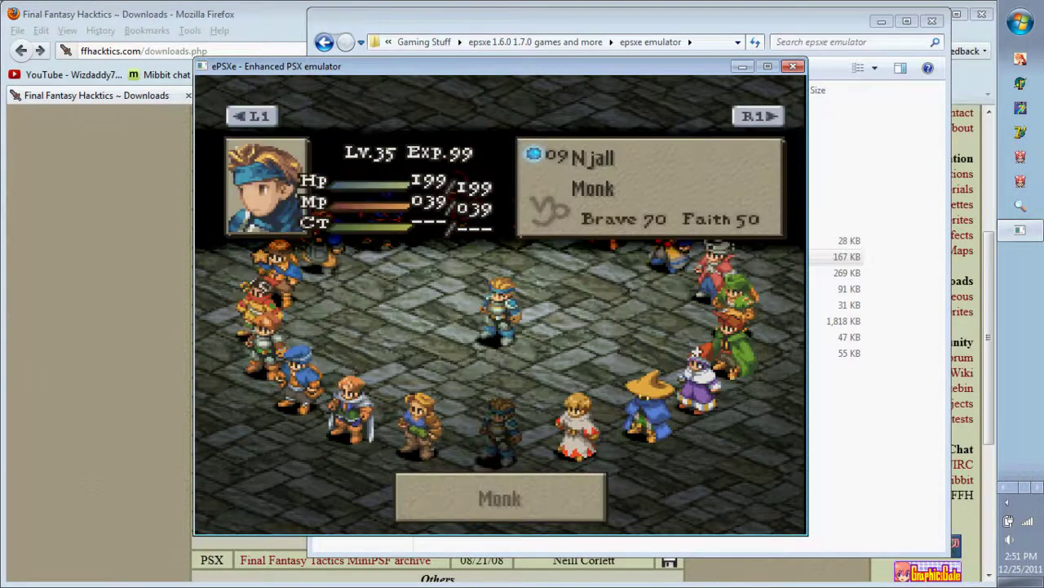
pyautogui.press('Left')
pyautogui.press('Right')
pyautogui.press('Right')
pyautogui.press('Left')
pyautogui.press('Left')
pyautogui.press('Right')
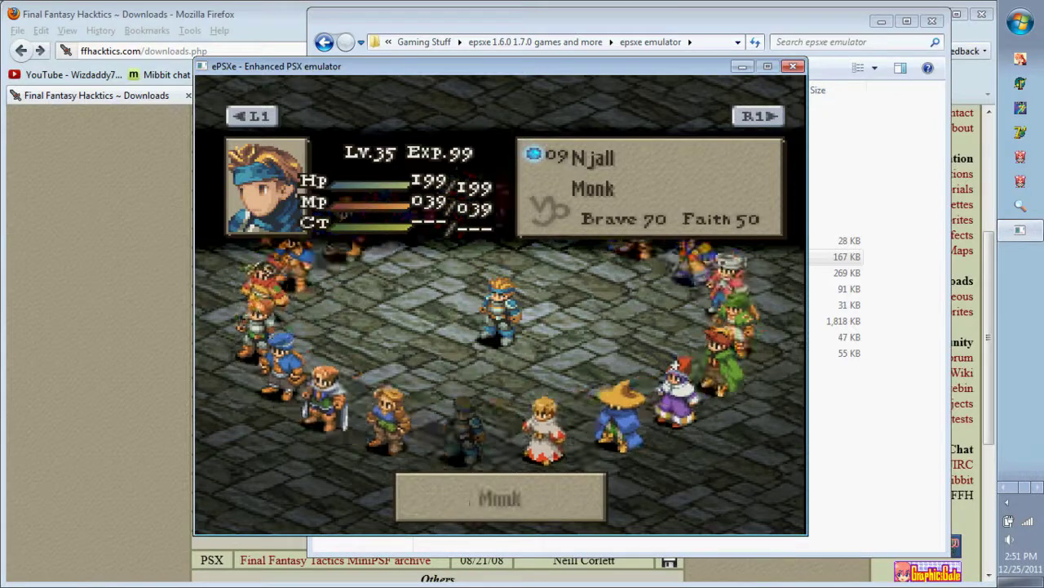
pyautogui.press('Down')
pyautogui.press('x')
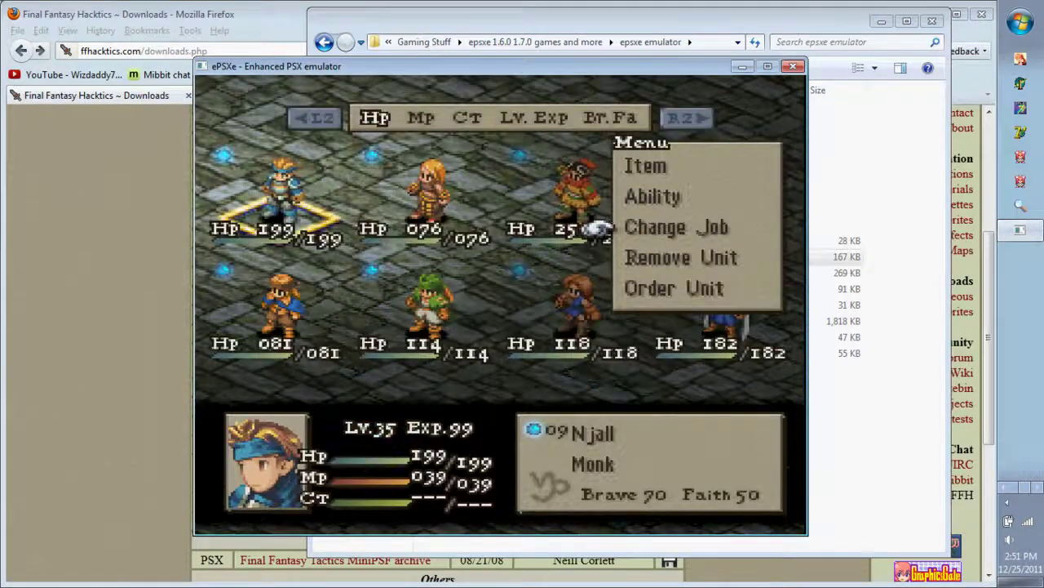
pyautogui.press('z')
pyautogui.press('z')
pyautogui.press('z')
# Enter the "Terminate" level of the Deep Dungeon.
pyautogui.press('x')
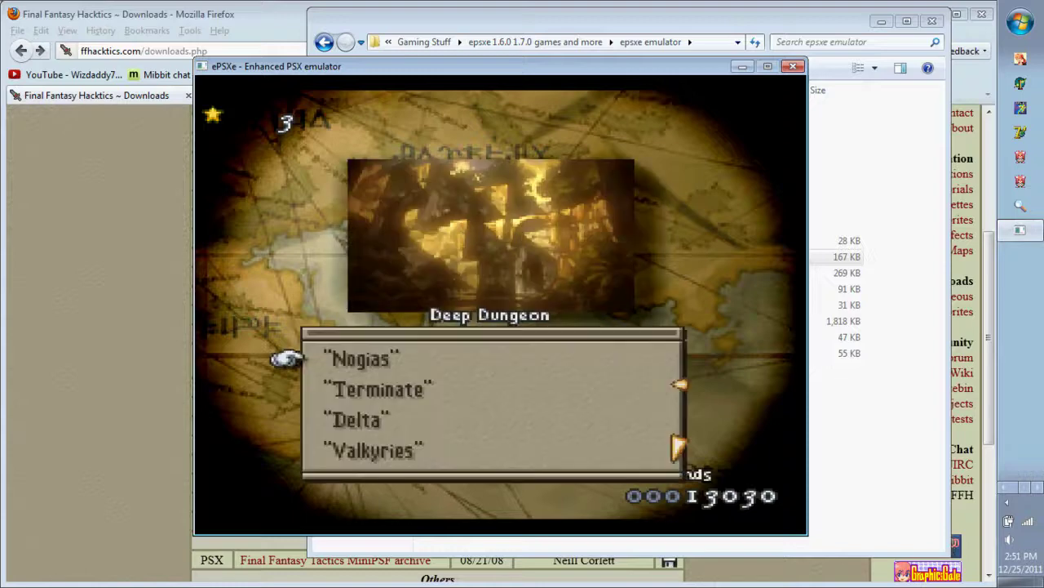
pyautogui.press('z')
pyautogui.press('d')
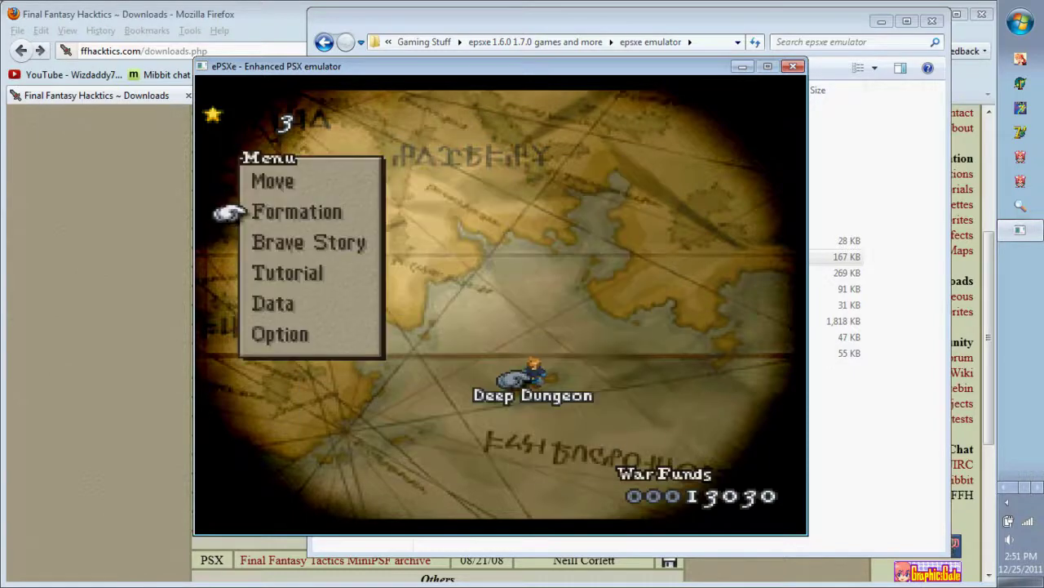
pyautogui.press('z')
pyautogui.press('x')
pyautogui.press('Down')
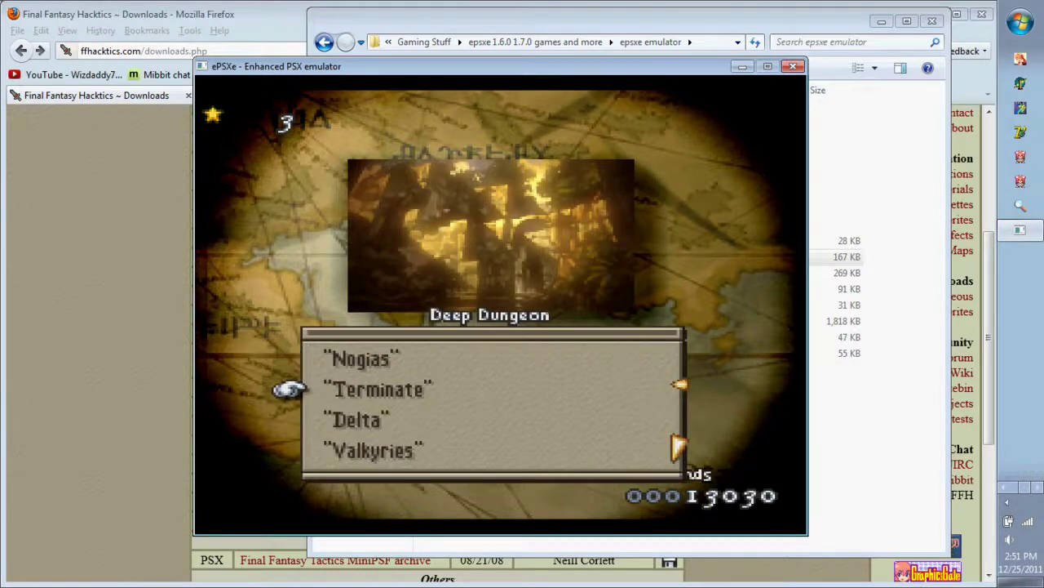
pyautogui.press('x')
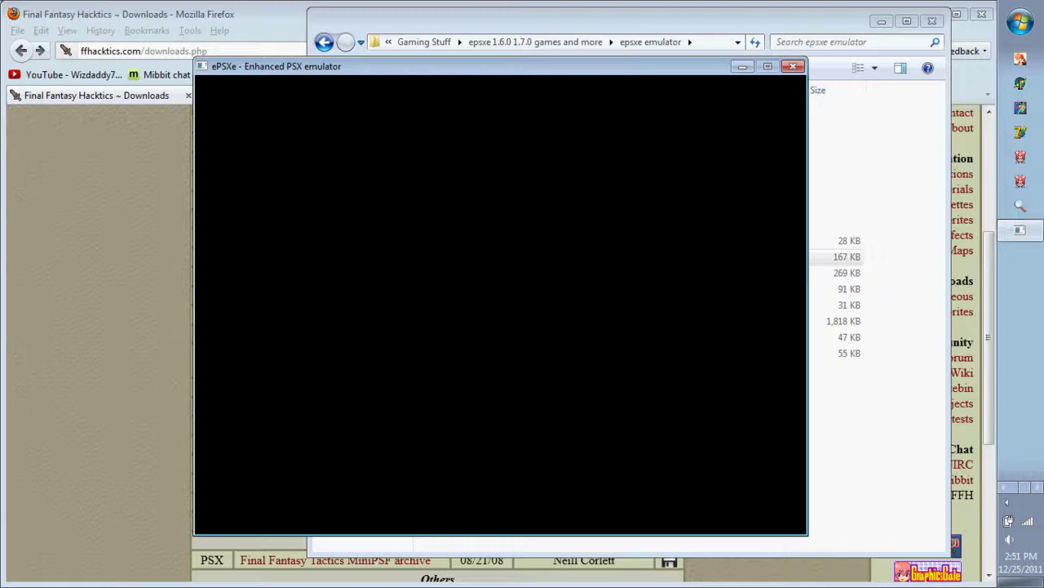
# Deploy the Monk, Mime, Ninja and Bard in a row on the 1st Squad grid.
pyautogui.press('x')
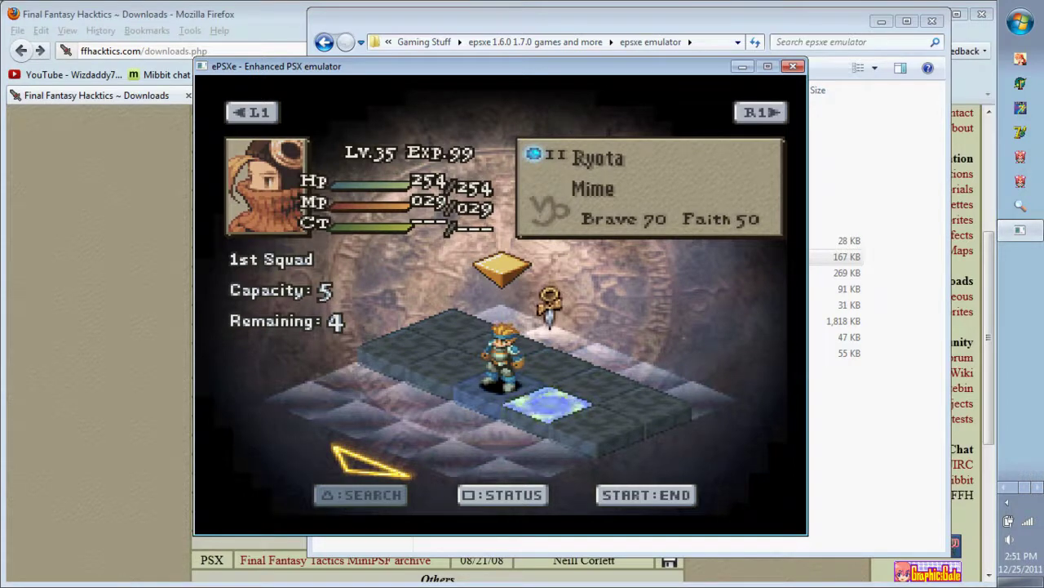
pyautogui.press('x')
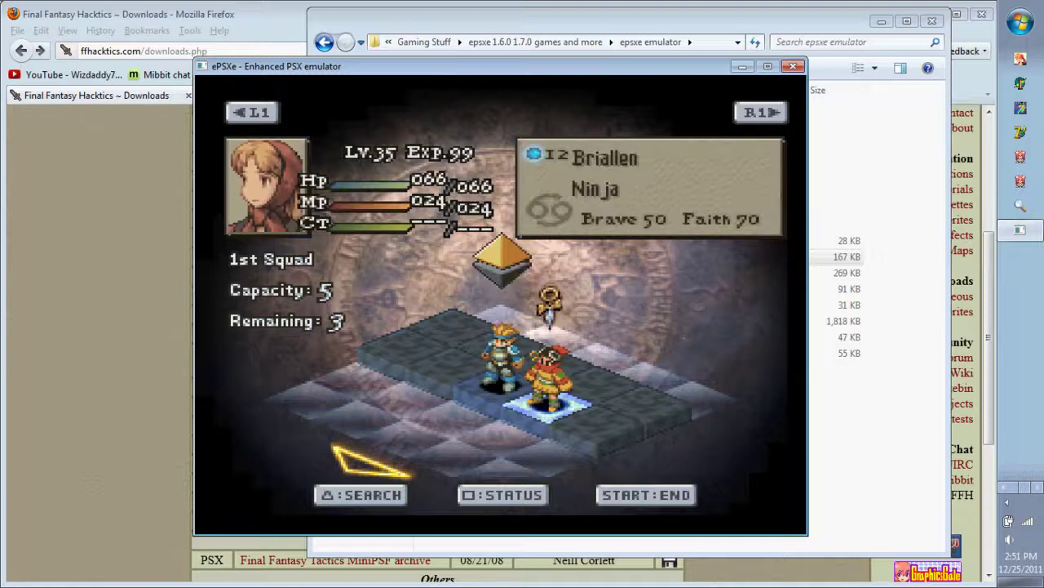
pyautogui.press('Right')
pyautogui.press('x')
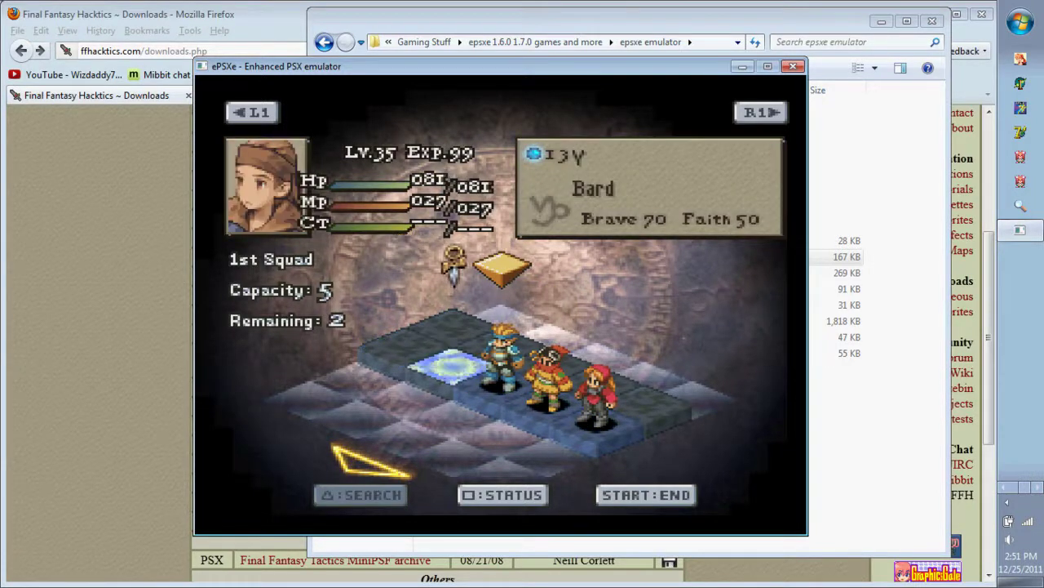
pyautogui.press('x')
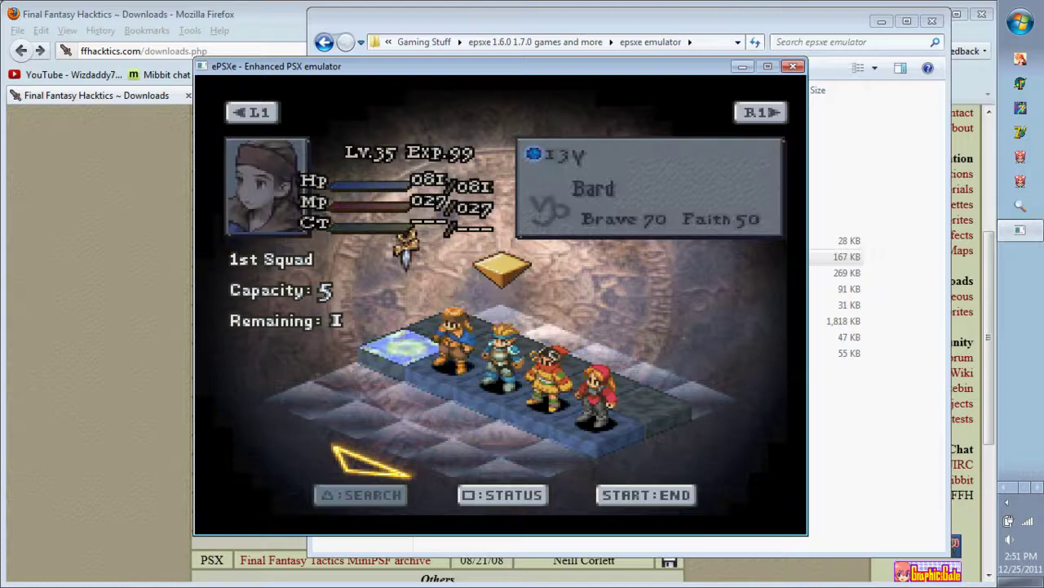
pyautogui.press('Left')
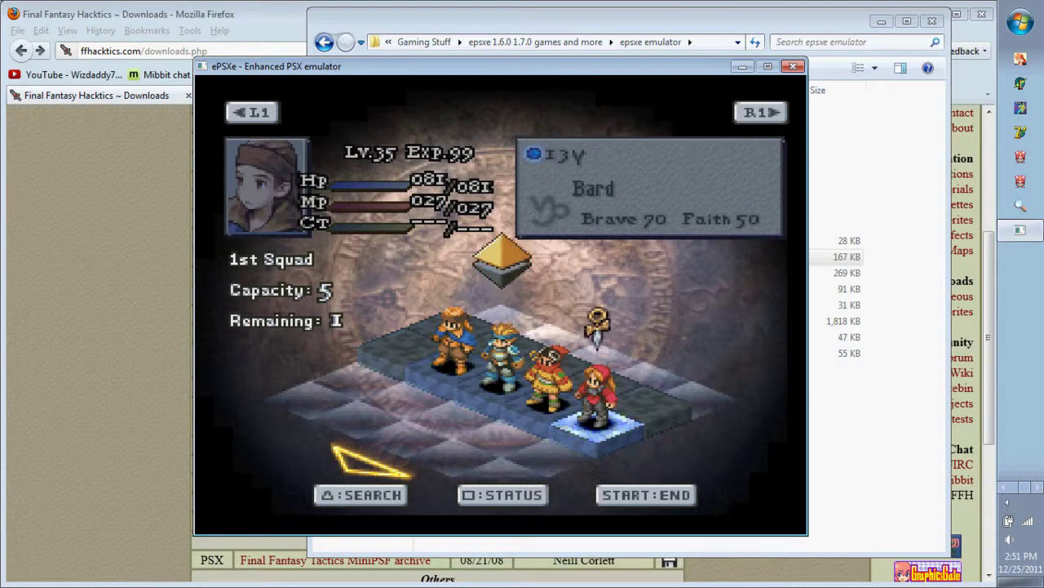
pyautogui.press('Right')
pyautogui.press('x')
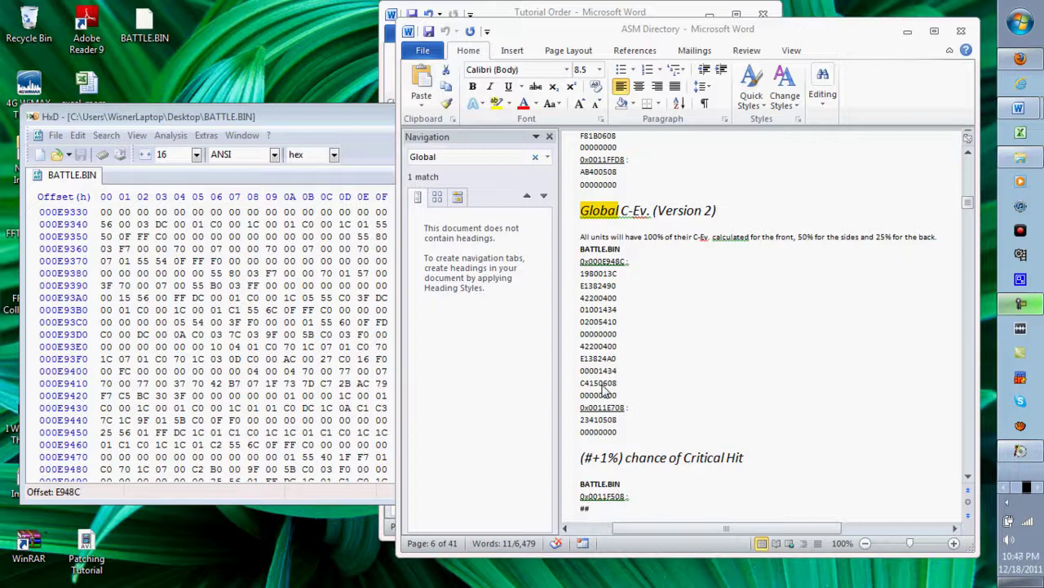
# Switch to BATTLE.BIN in HxD and overwrite the bytes from offset E948C with the copied Global C-Ev. (Version 2) code.
pyautogui.click(281, 121)
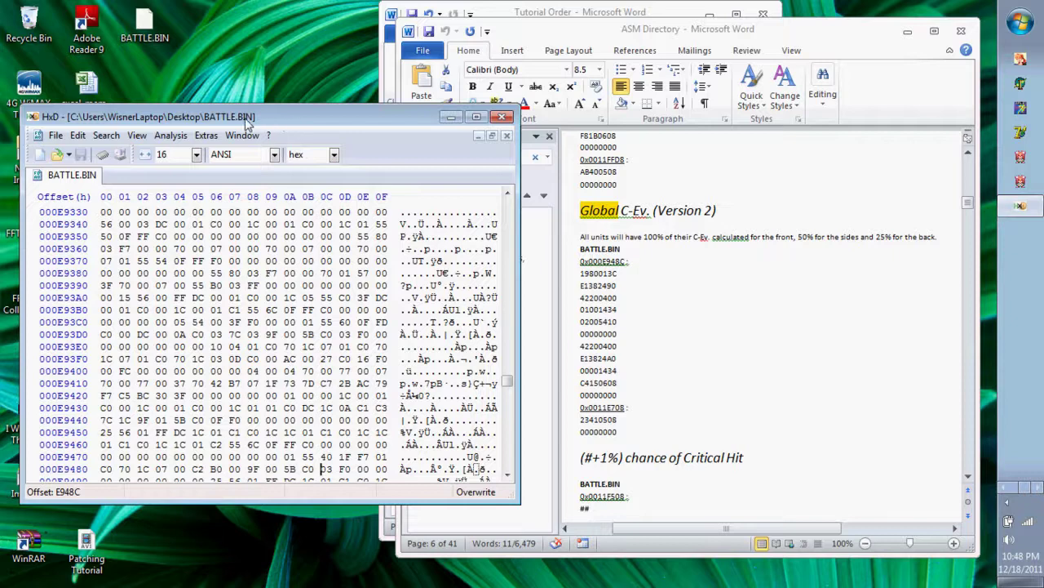
pyautogui.click(88, 139)
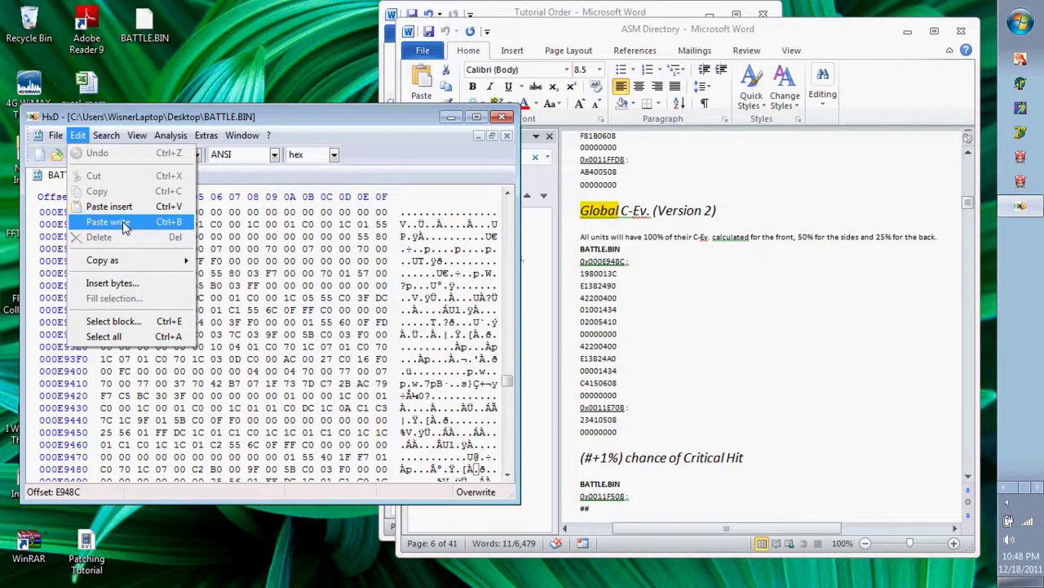
pyautogui.click(74, 137)
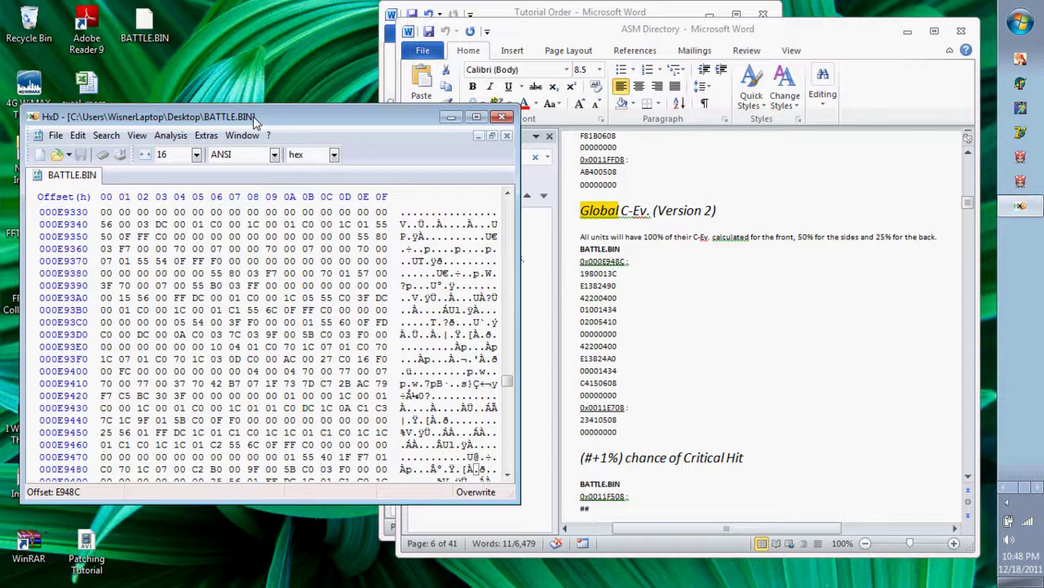
pyautogui.hotkey('ctrl', 'v')
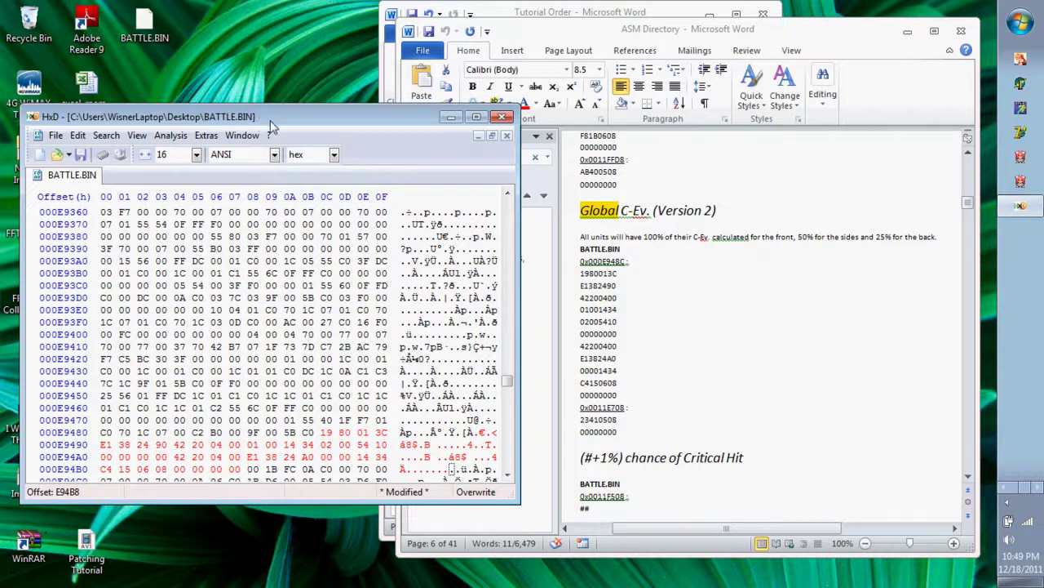
pyautogui.hotkey('ctrl', 'g')
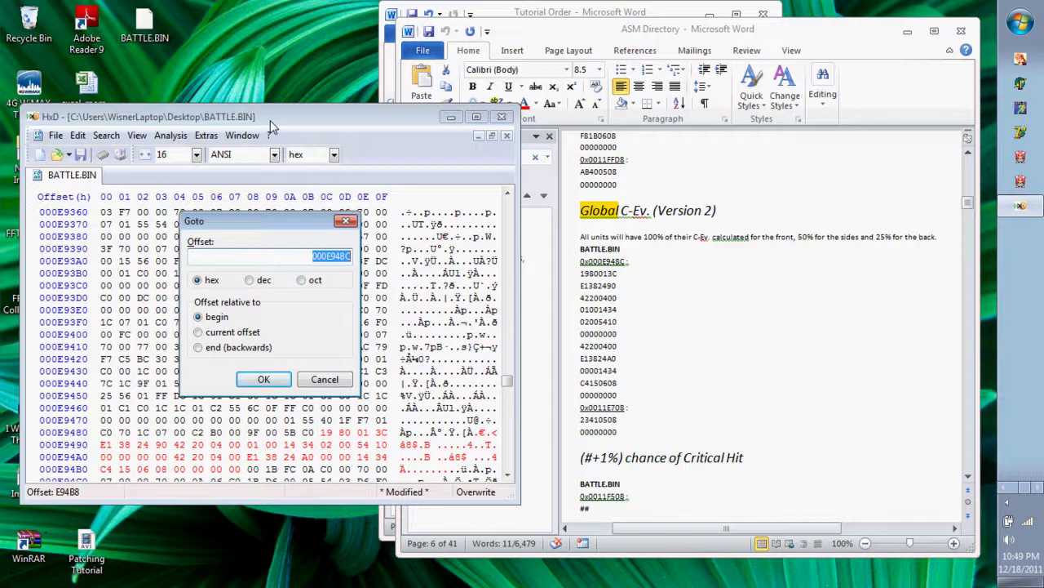
pyautogui.press('BackSpace')
pyautogui.write('0011E708')
pyautogui.press('Return')
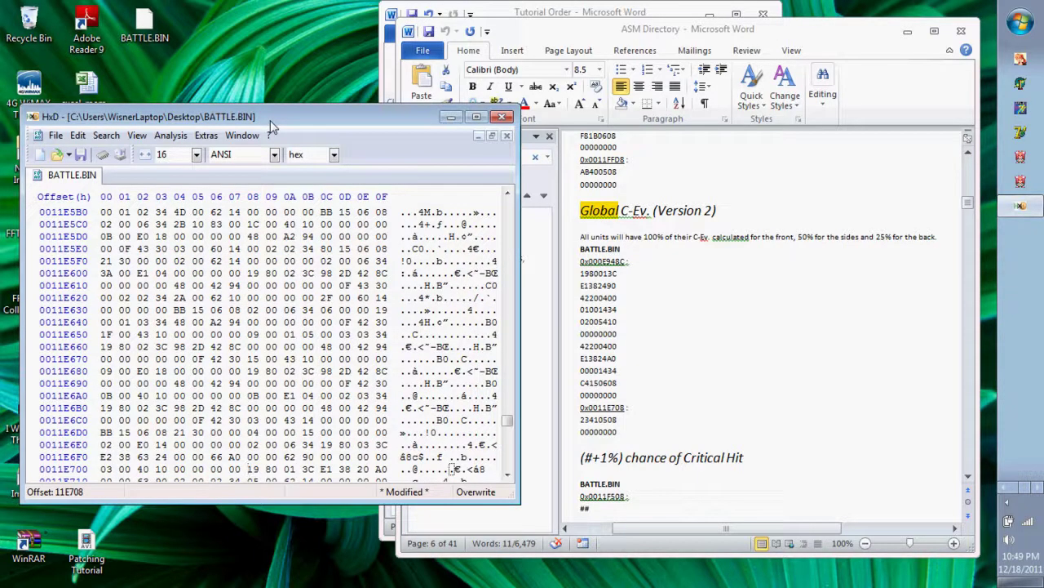
pyautogui.write('23 41 04')
pyautogui.press('BackSpace')
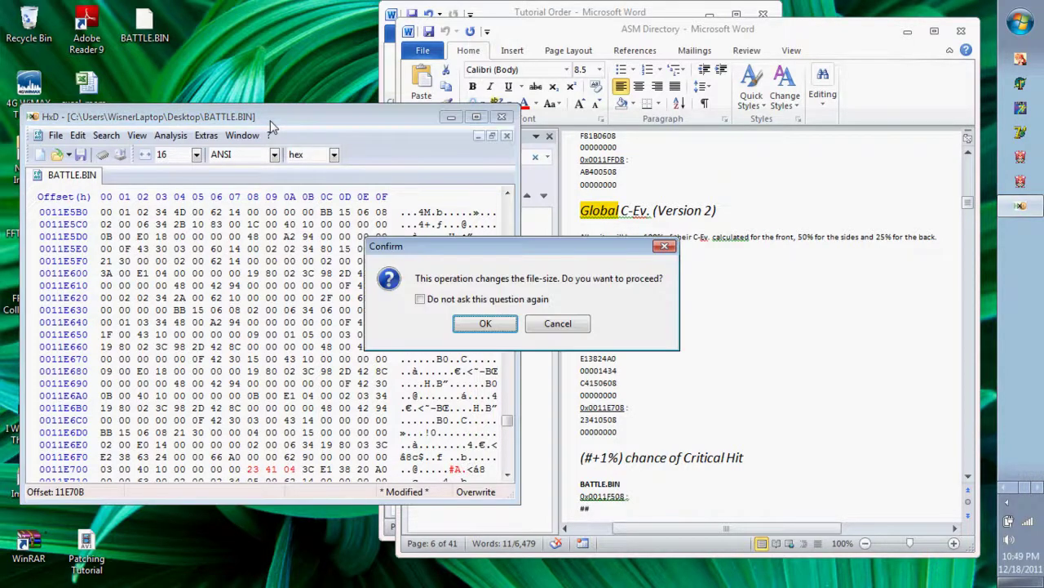
pyautogui.press('Escape')
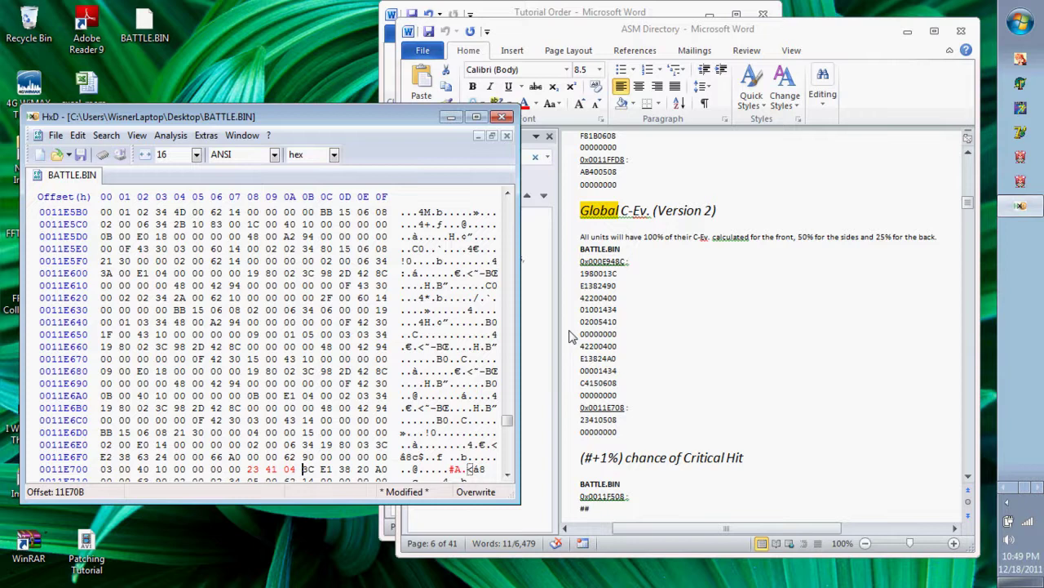
pyautogui.press('Left')
pyautogui.write('05 08 00 00 00 00')
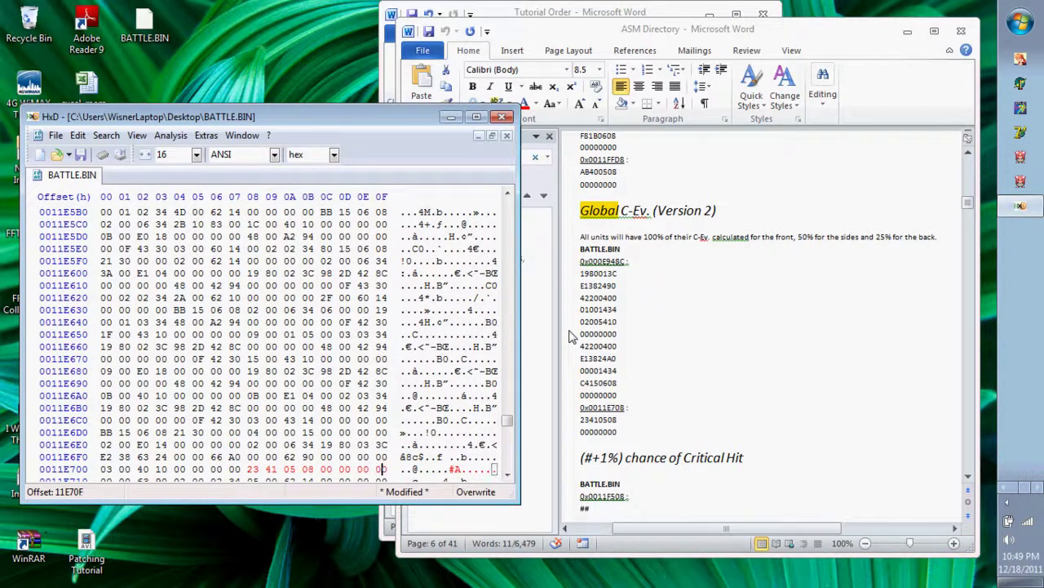
# Save the modified BATTLE.BIN file.
pyautogui.click(78, 135)
pyautogui.moveTo(57, 137)
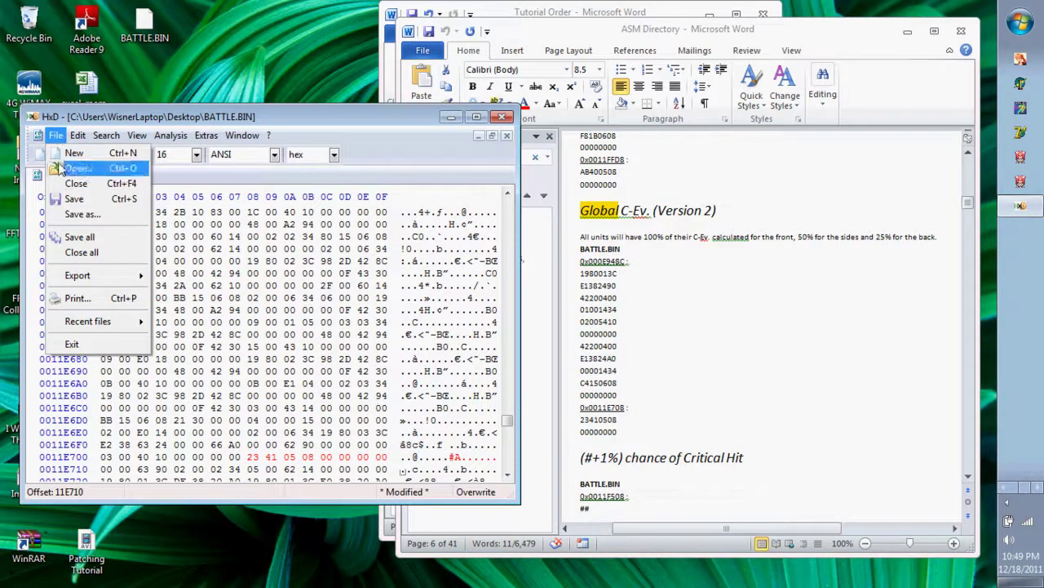
pyautogui.click(73, 199)
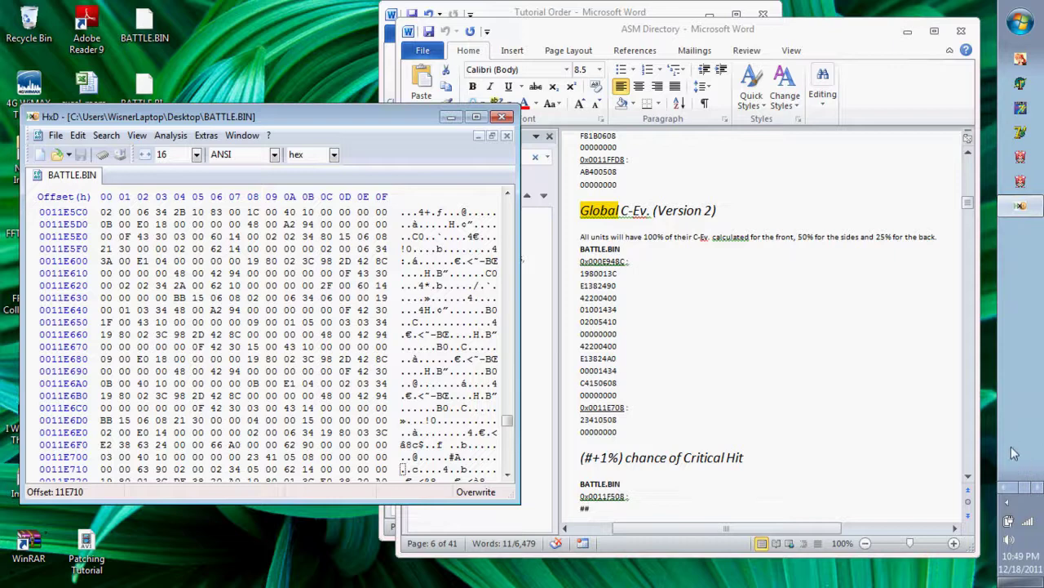
# Switch to CDmage and close it together with its loaded FFT Vanilla disc image.
pyautogui.click(1009, 488)
pyautogui.click(1017, 455)
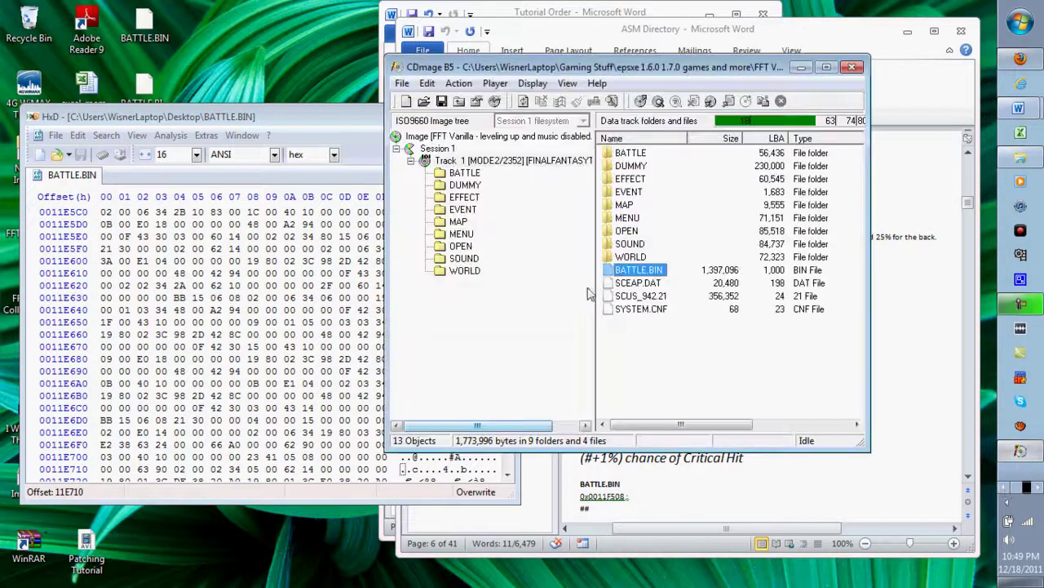
pyautogui.click(853, 70)
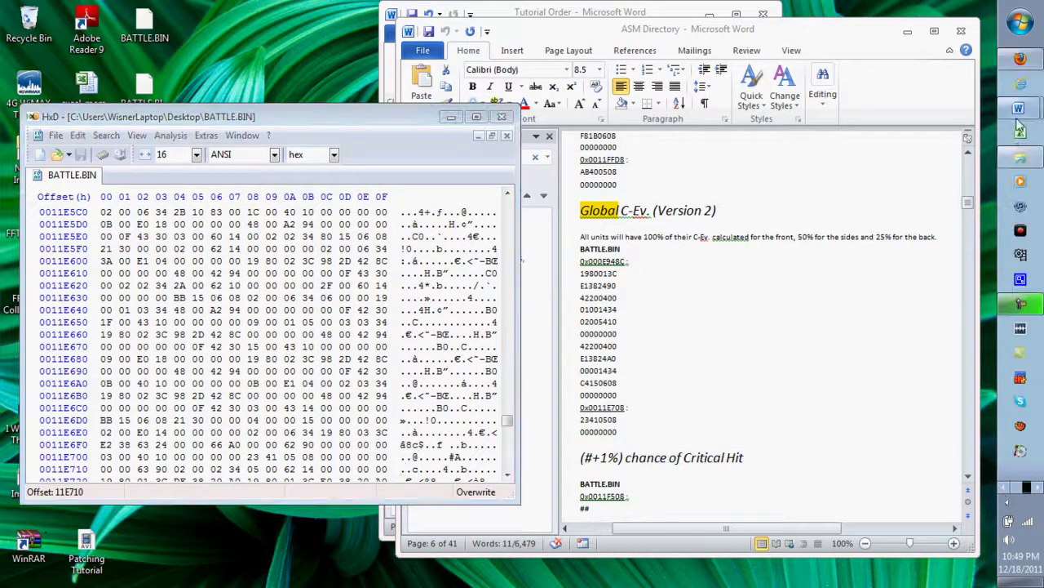
# Bring up CDmage again and load the second "FFT Vanilla - leveling up and music disabled" BIN image.
pyautogui.click(1020, 158)
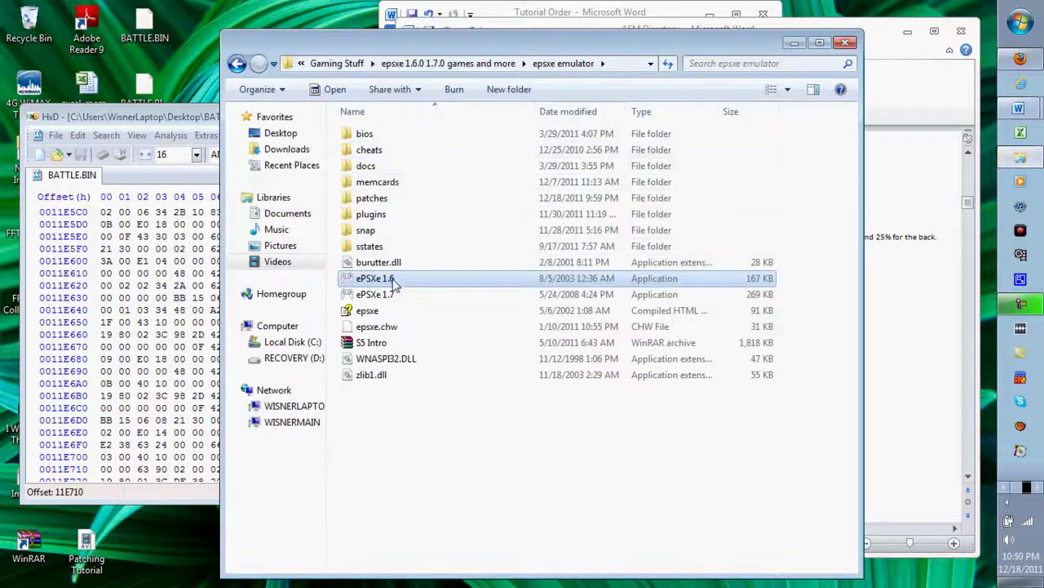
pyautogui.click(1020, 455)
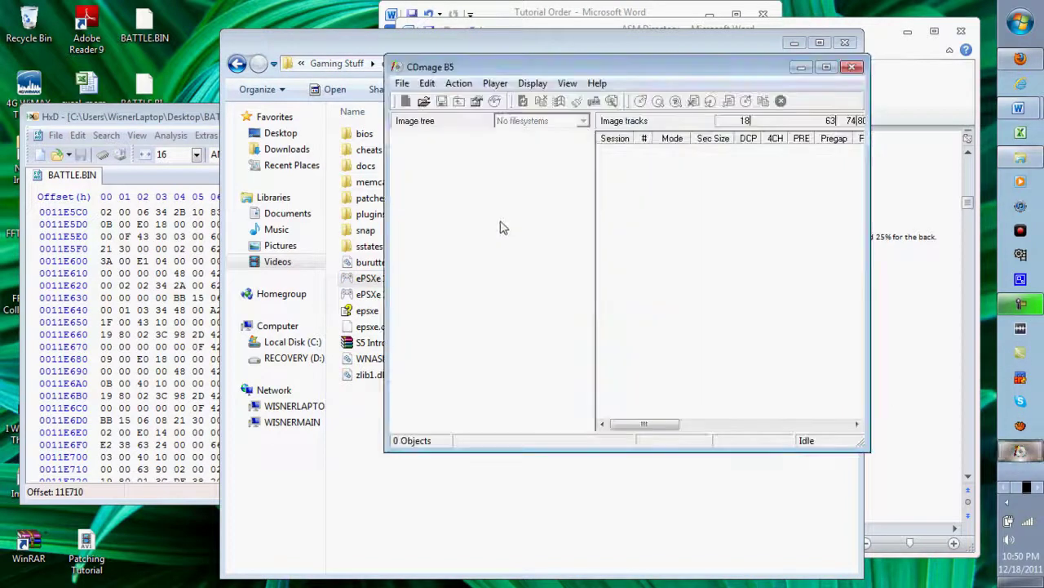
pyautogui.click(421, 99)
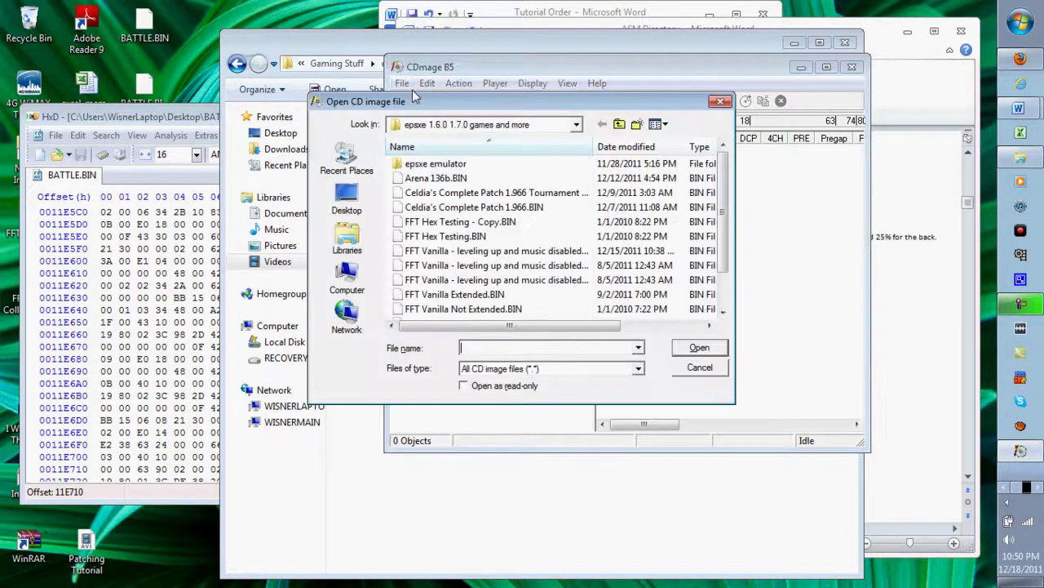
pyautogui.click(583, 267)
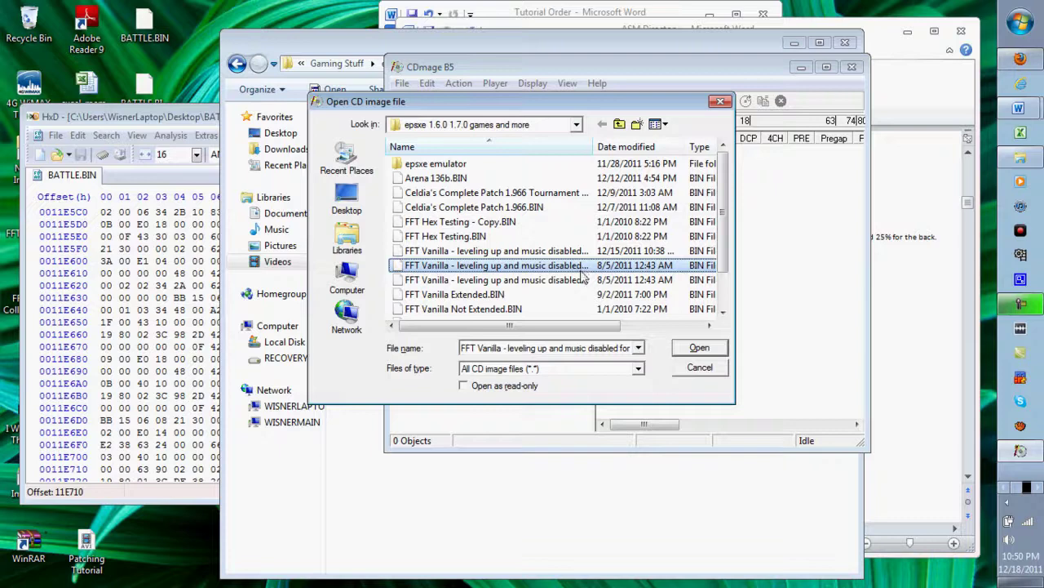
pyautogui.doubleClick(582, 274)
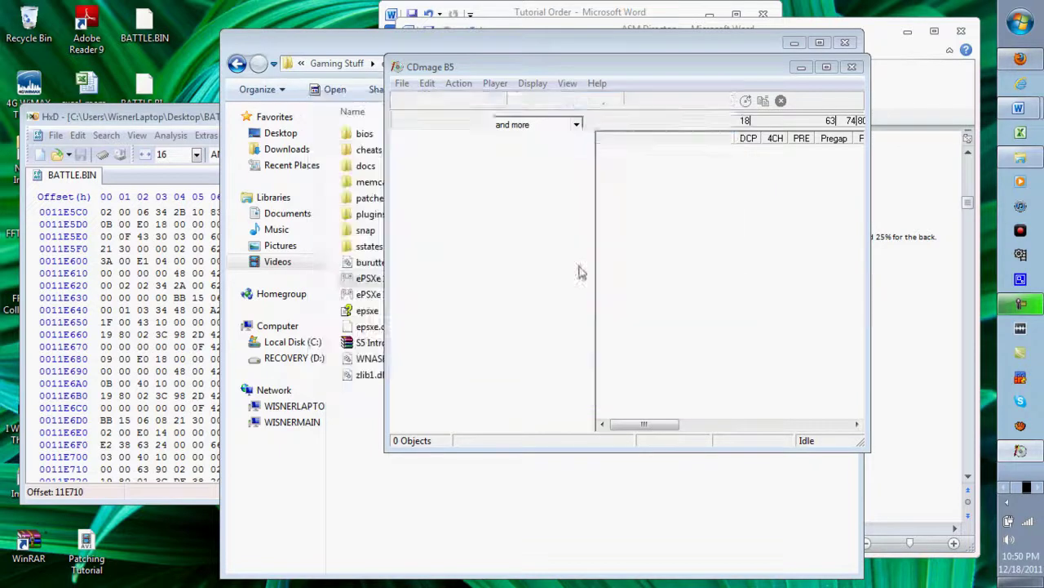
# Finish loading the music-disabled FFT Vanilla image and display the files in Track 1.
pyautogui.press('Return')
pyautogui.press('Return')
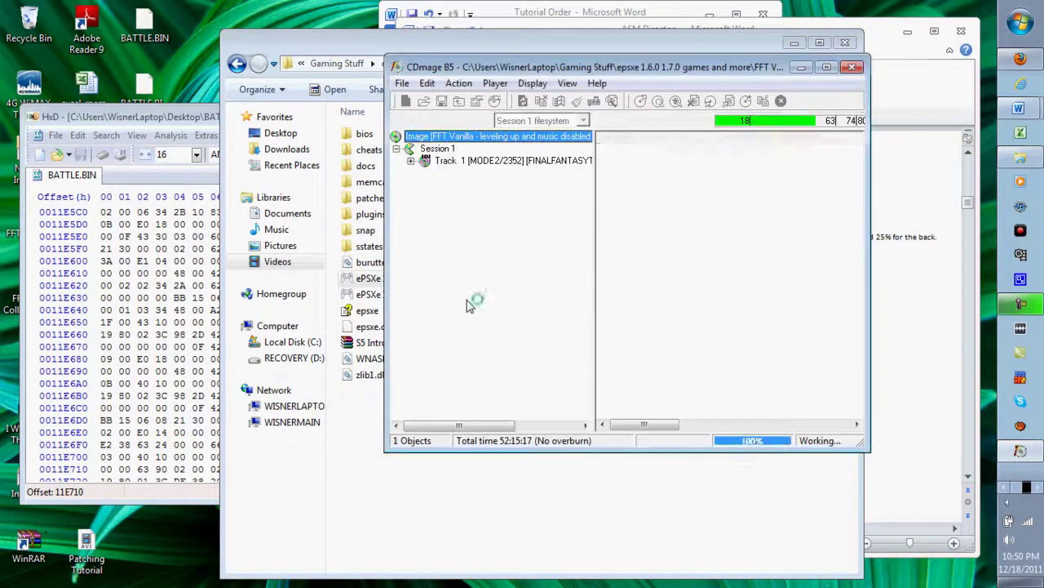
pyautogui.click(445, 160)
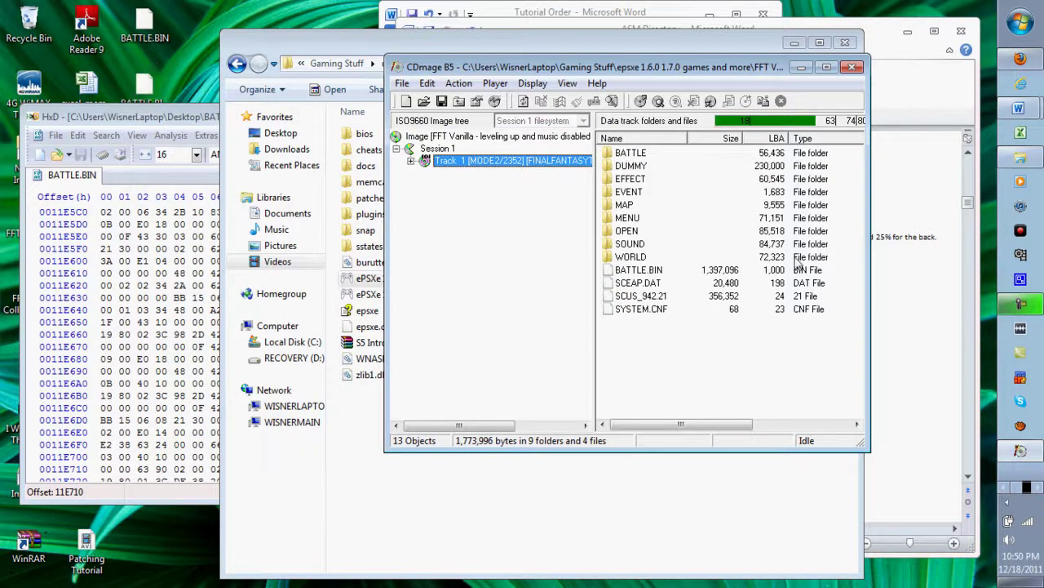
# Import the edited BATTLE.BIN from the Desktop over the BATTLE.BIN file in Track 1's root folder.
pyautogui.rightClick(654, 273)
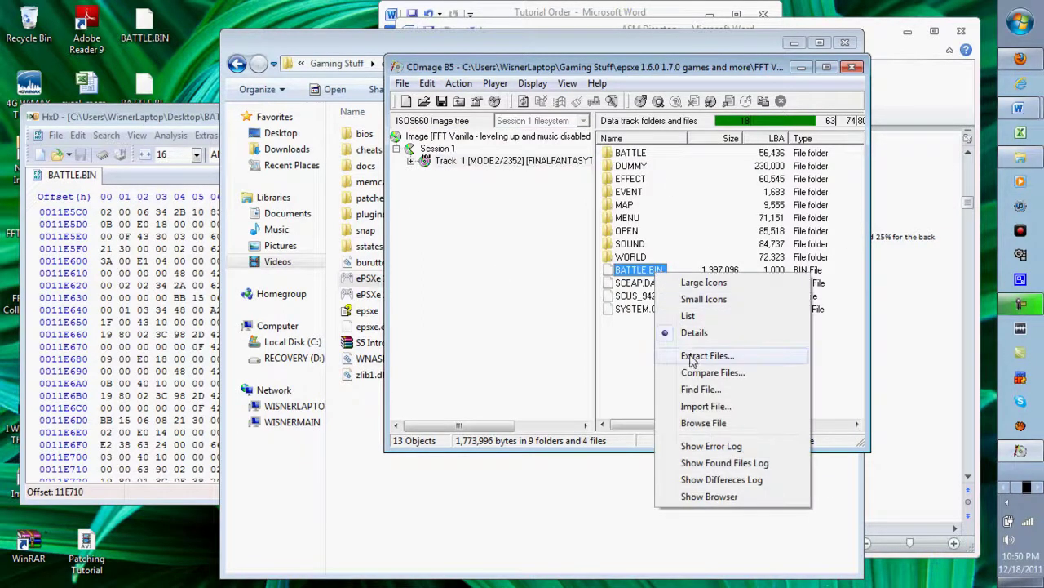
pyautogui.click(706, 405)
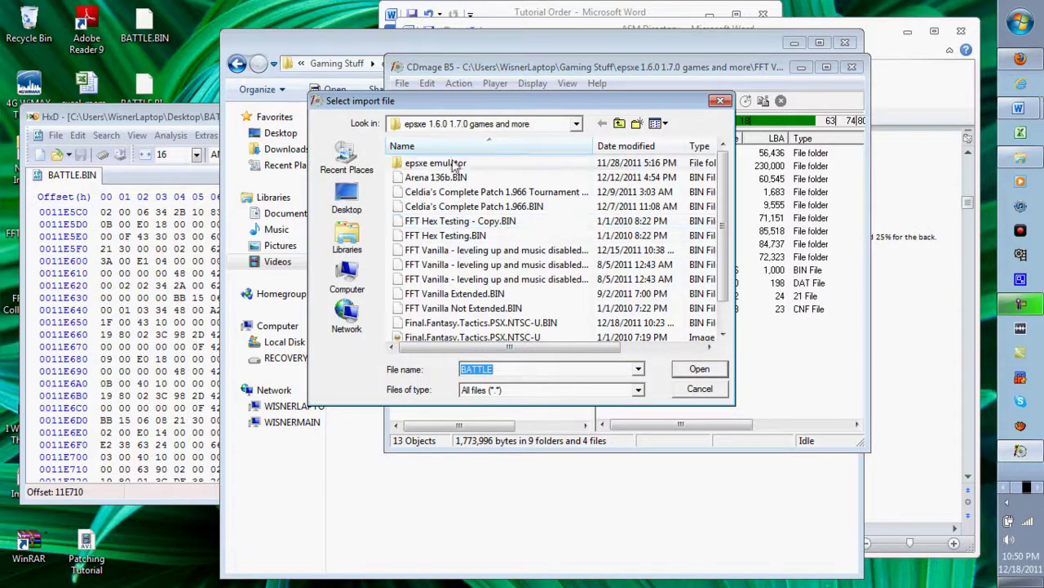
pyautogui.click(347, 196)
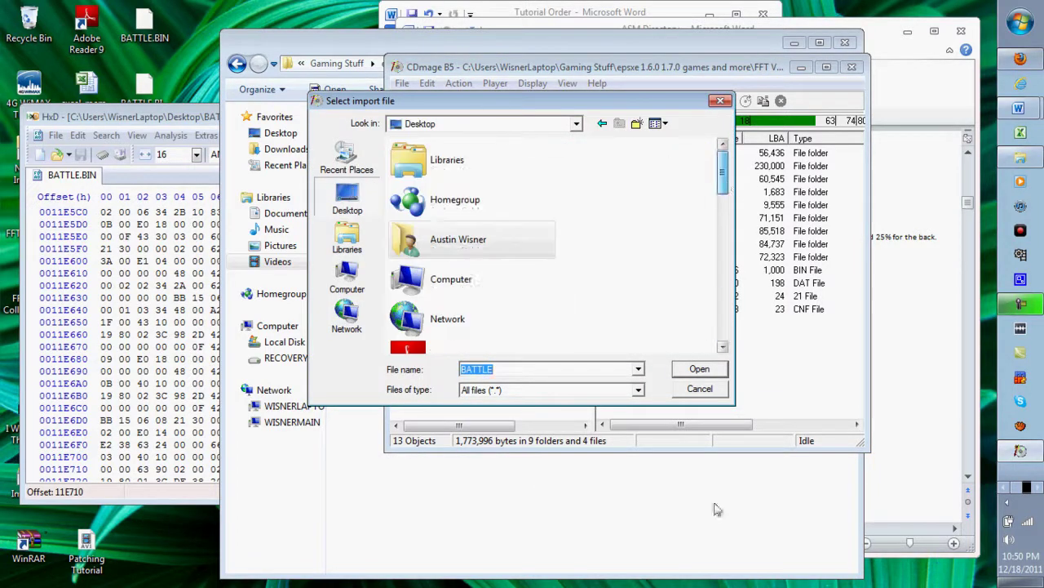
pyautogui.scroll(-10, 702, 376)
pyautogui.scroll(4, 702, 318)
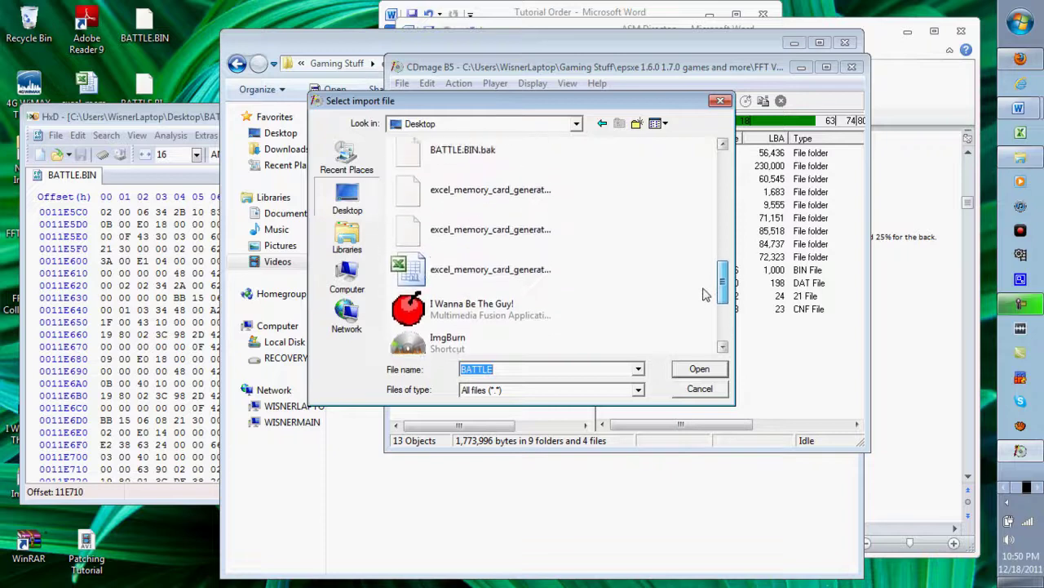
pyautogui.scroll(2, 704, 294)
pyautogui.scroll(-1, 671, 270)
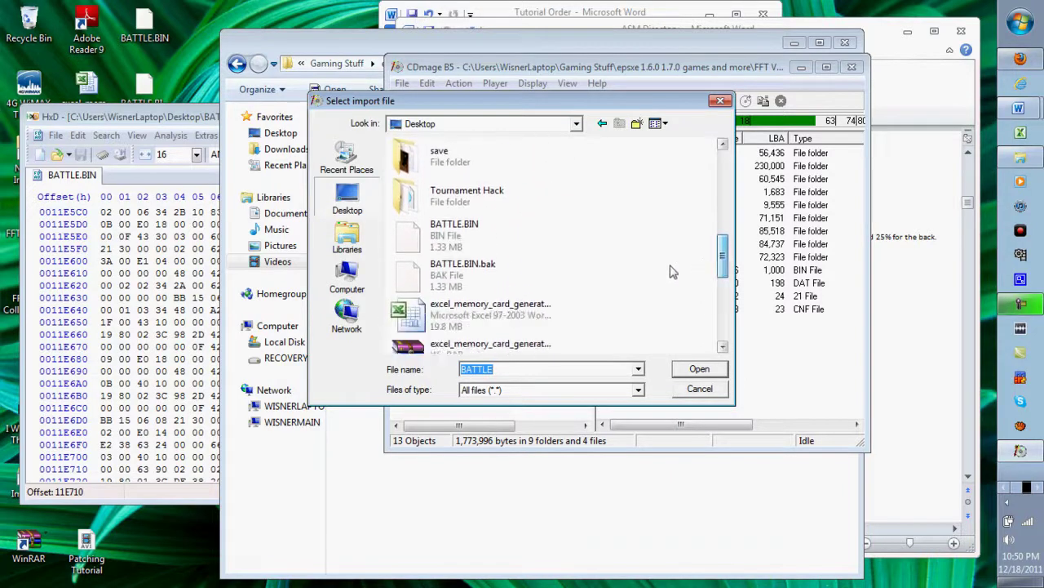
pyautogui.click(440, 235)
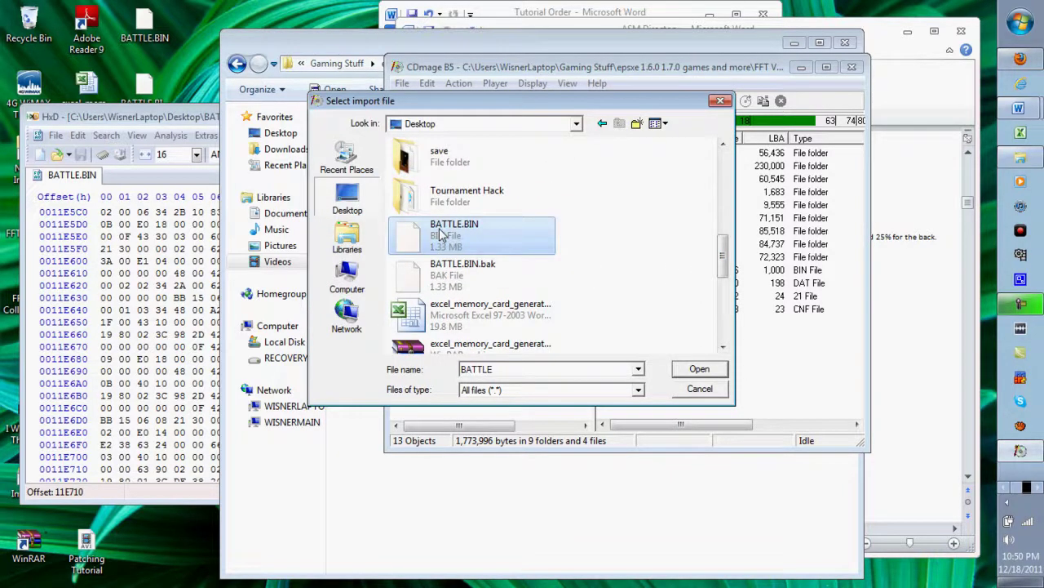
pyautogui.doubleClick(440, 234)
pyautogui.press('Return')
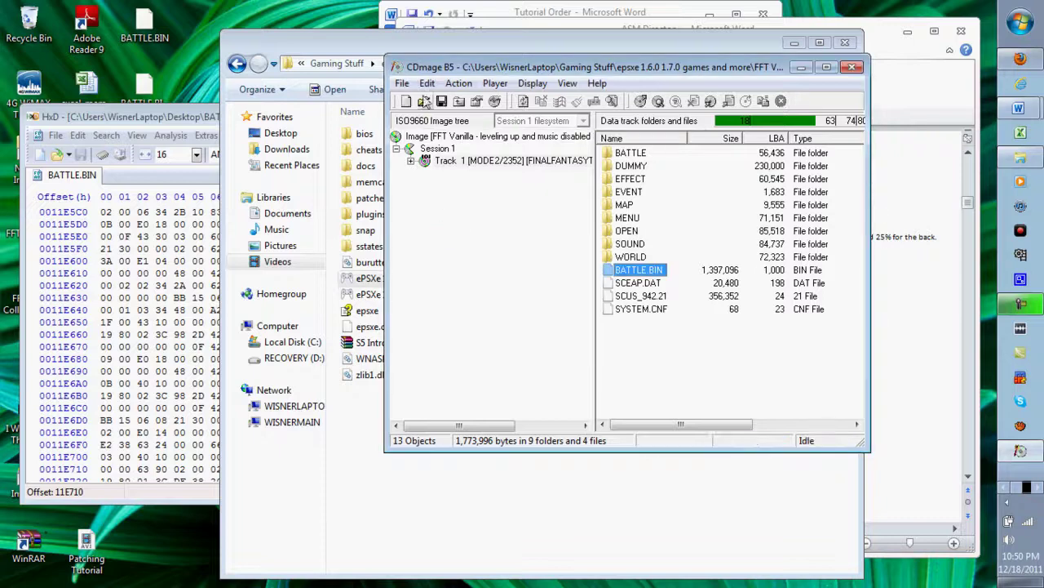
# Exit CDmage and launch the ePSXe 1.6 emulator from the epsxe emulator folder.
pyautogui.click(404, 84)
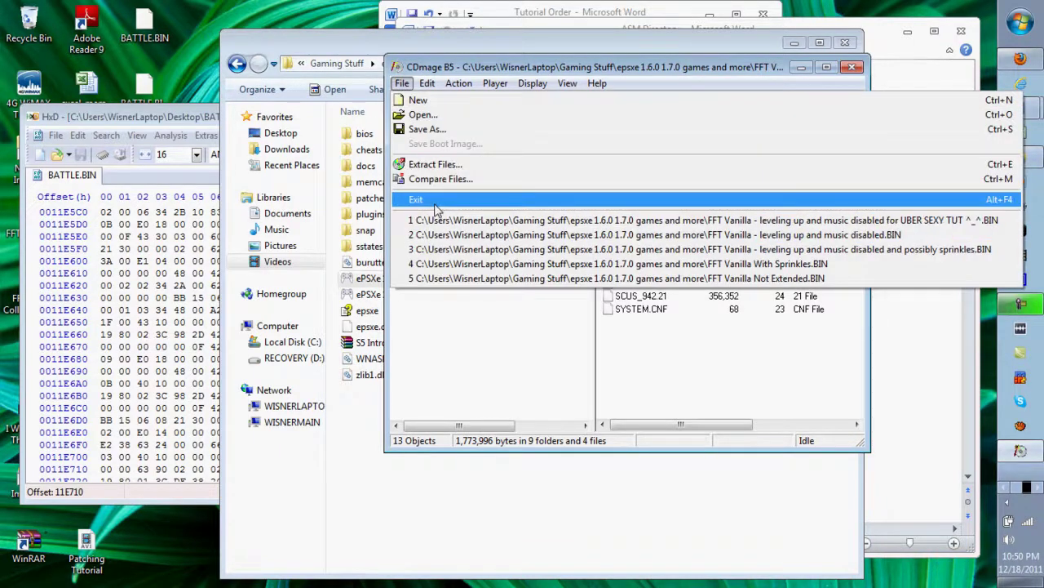
pyautogui.click(436, 204)
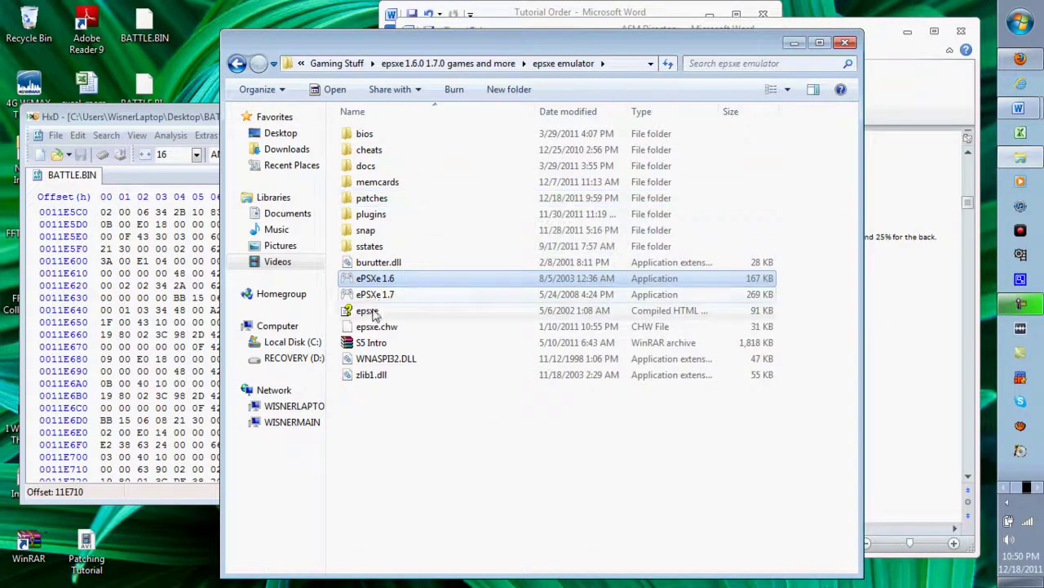
pyautogui.doubleClick(384, 280)
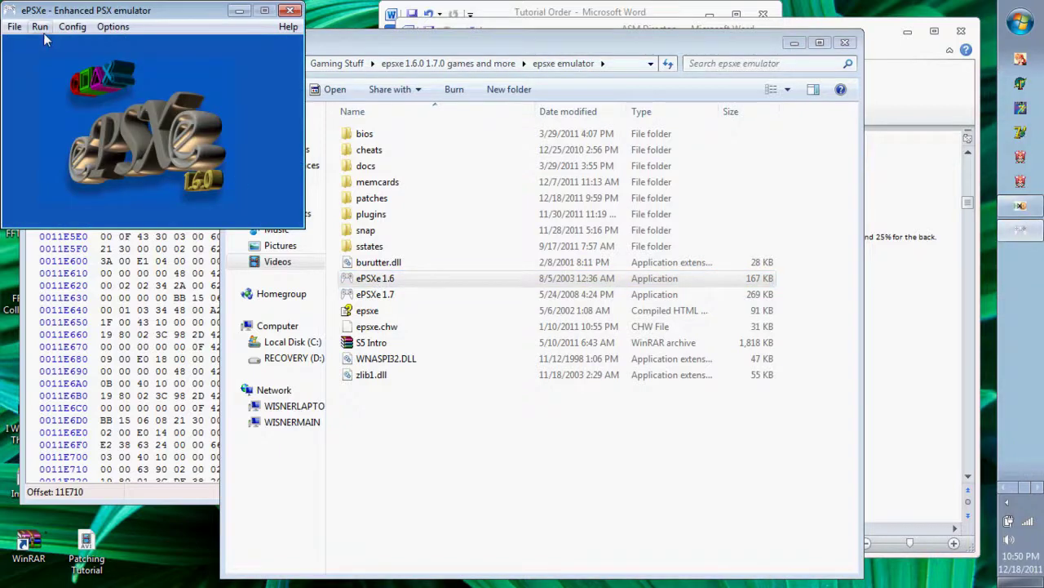
# Run the ISO "FFT Vanilla - leveling up and music disabled for UBER SEXY TUT ^_^.BIN" in the emulator.
pyautogui.click(14, 26)
pyautogui.click(16, 60)
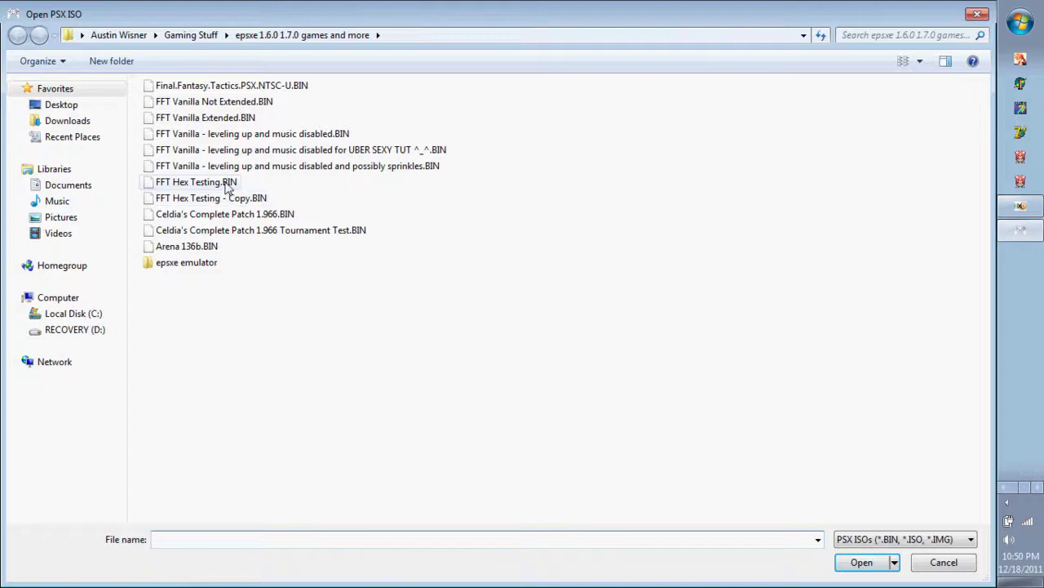
pyautogui.click(348, 152)
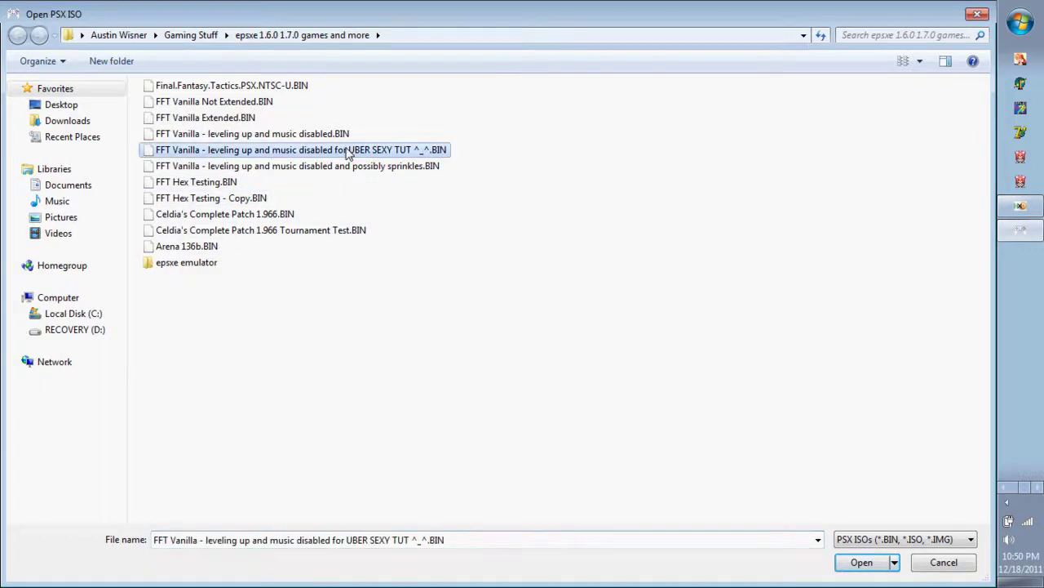
pyautogui.doubleClick(352, 153)
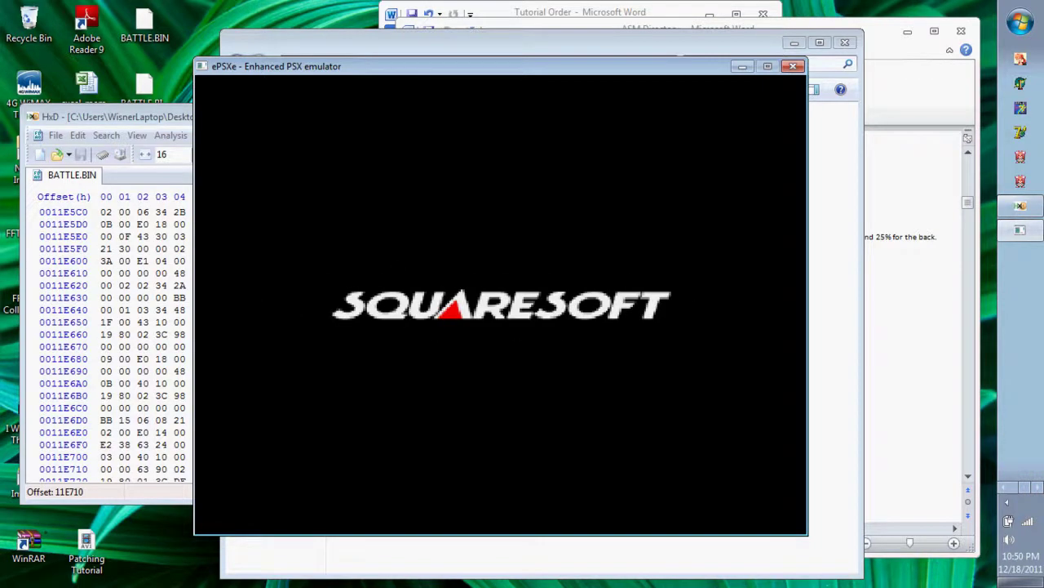
# Continue the game from save File 01, "Wiz Th VS Barren", and enter the battle at Deep Dungeon.
pyautogui.press('Return')
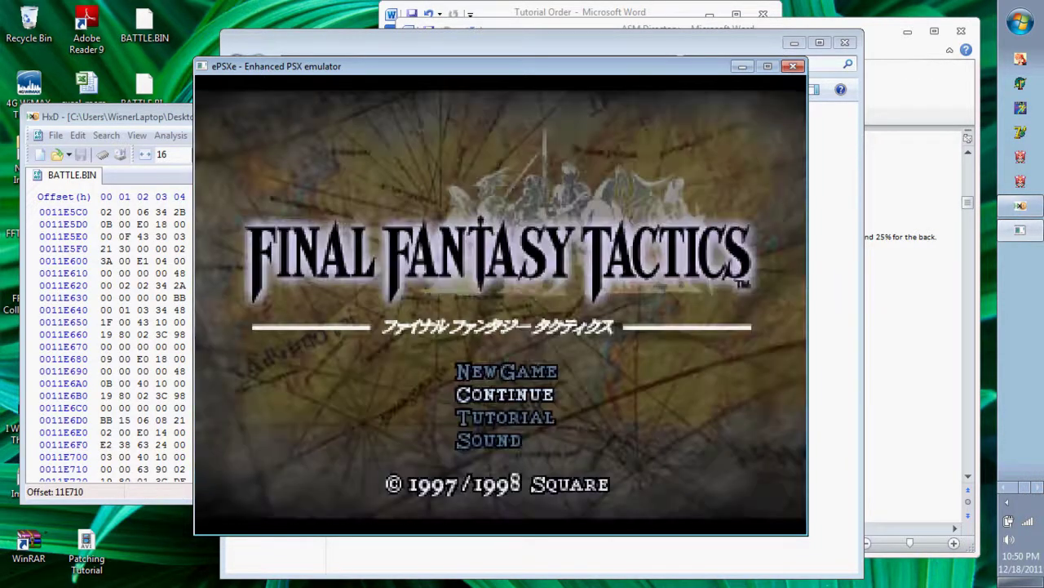
pyautogui.press('Return')
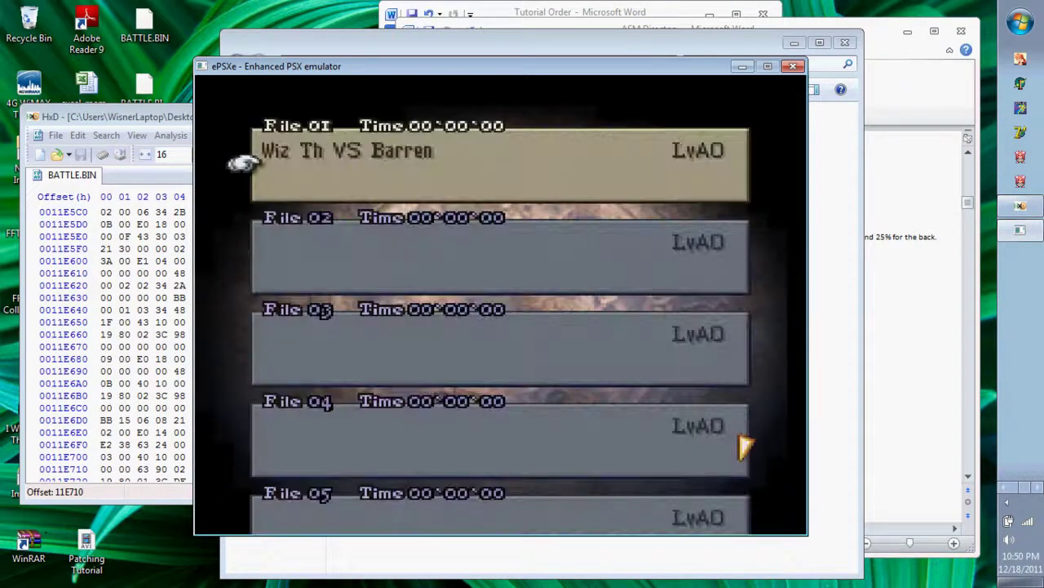
pyautogui.press('Return')
pyautogui.press('Return')
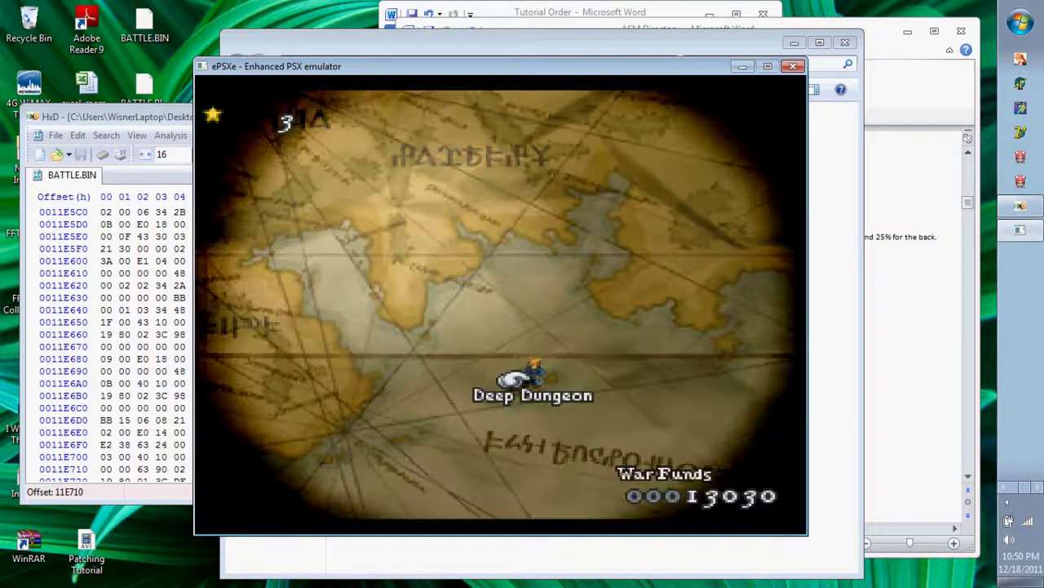
pyautogui.press('Return')
pyautogui.press('Return')
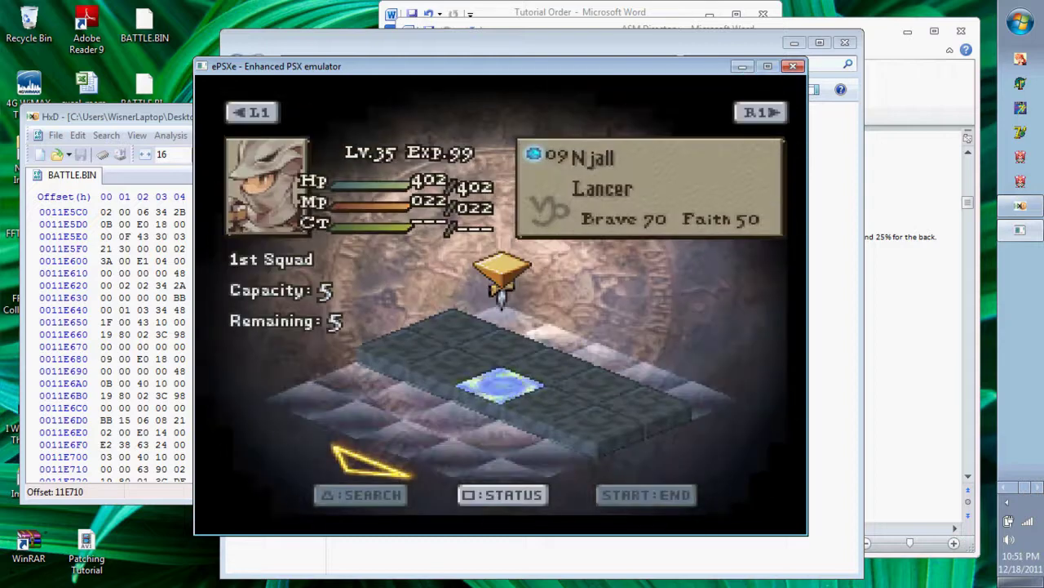
# Place the first three squad members, including the Time Mage, on adjacent formation tiles.
pyautogui.press('Return')
pyautogui.press('Return')
pyautogui.press('Return')
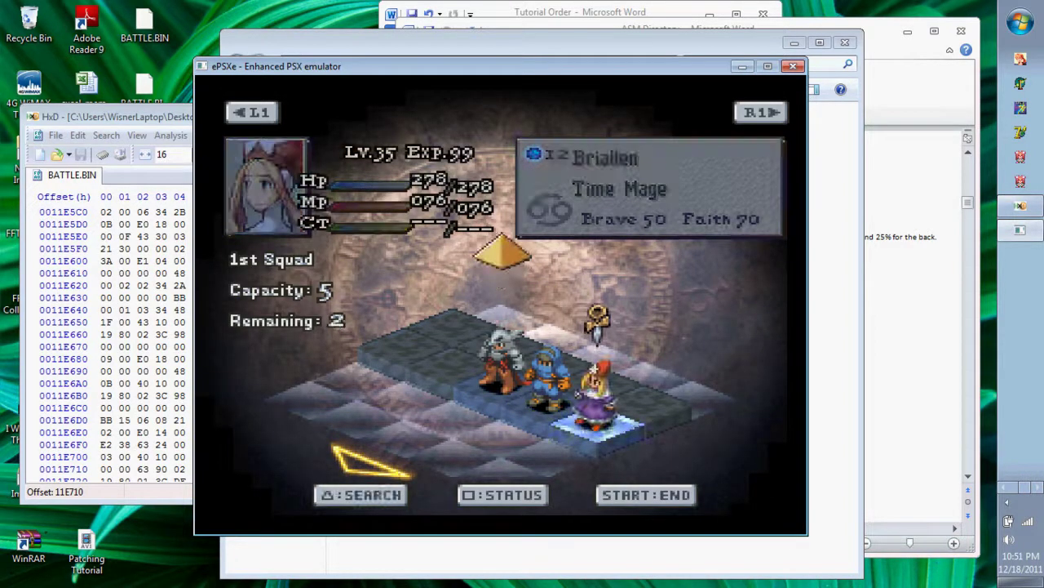
# Add the white-robed mage and the Wizard on the next two formation tiles, and commence the attack.
pyautogui.press('Left')
pyautogui.press('Left')
pyautogui.press('w')
pyautogui.press('w')
pyautogui.press('w')
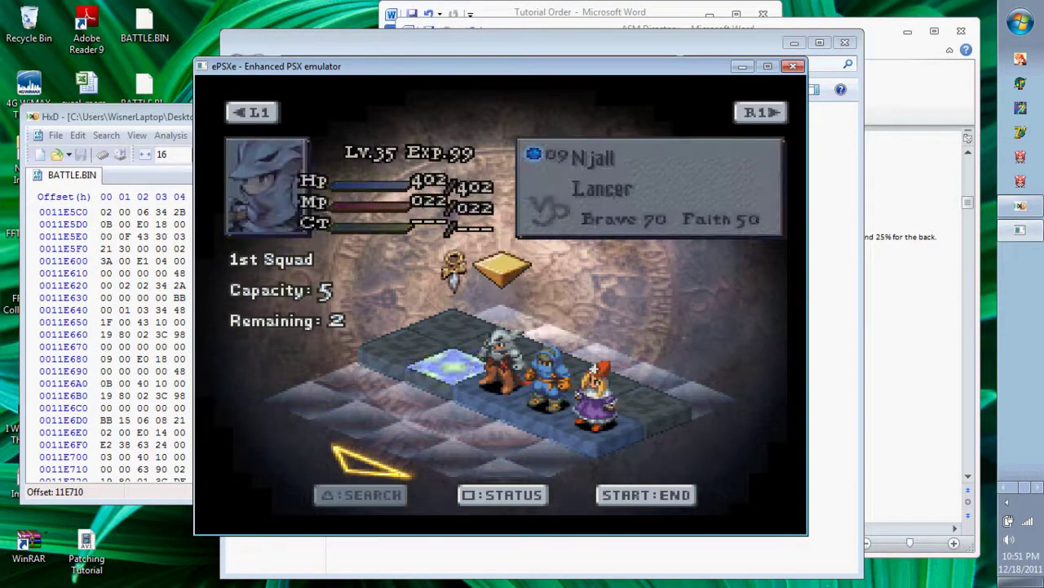
pyautogui.press('Return')
pyautogui.press('w')
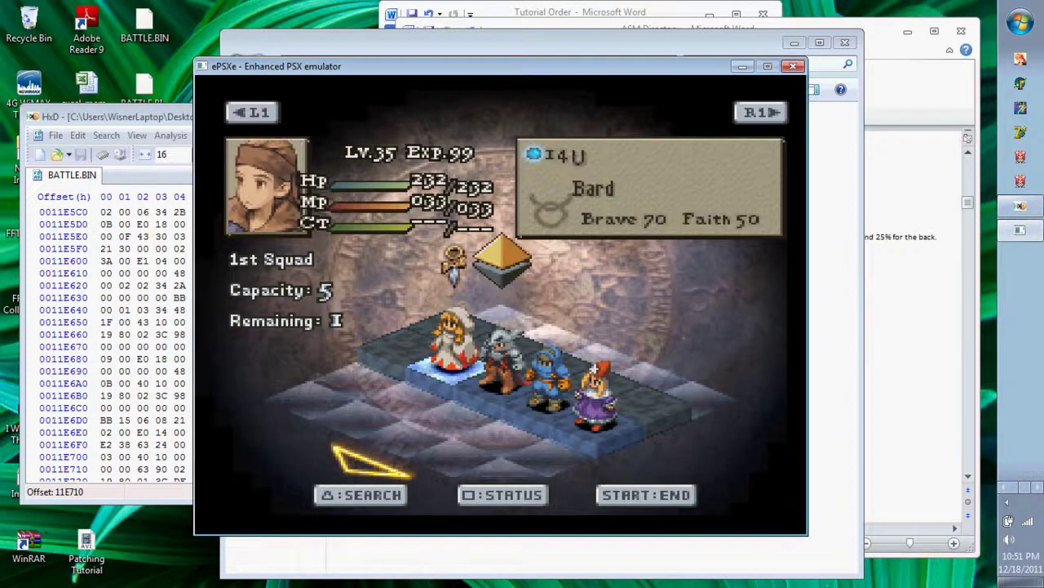
pyautogui.press('Left')
pyautogui.press('w')
pyautogui.press('Return')
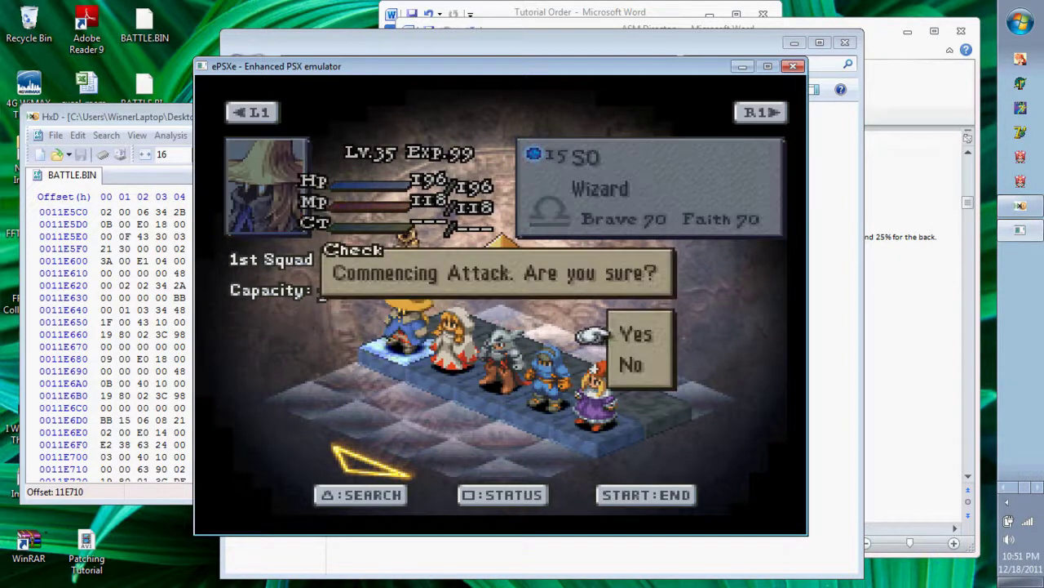
pyautogui.press('Return')
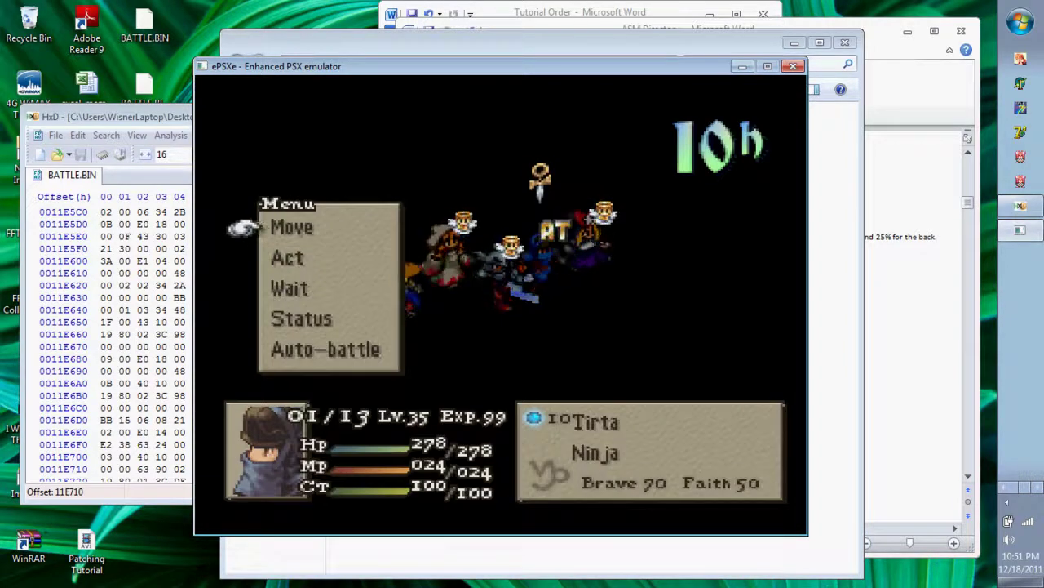
# Move the Ninja away from the squad toward the enemy group.
pyautogui.press('x')
pyautogui.press('Down')
pyautogui.press('Down')
pyautogui.press('x')
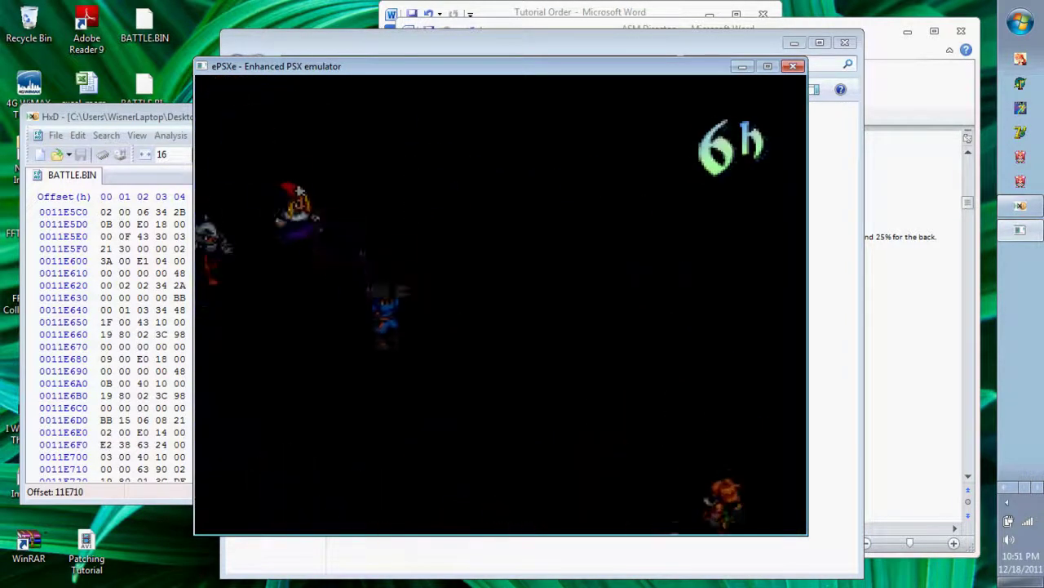
# Examine the enemies within range of the Ninja's Throw ability.
pyautogui.press('x')
pyautogui.press('Down')
pyautogui.press('x')
pyautogui.press('x')
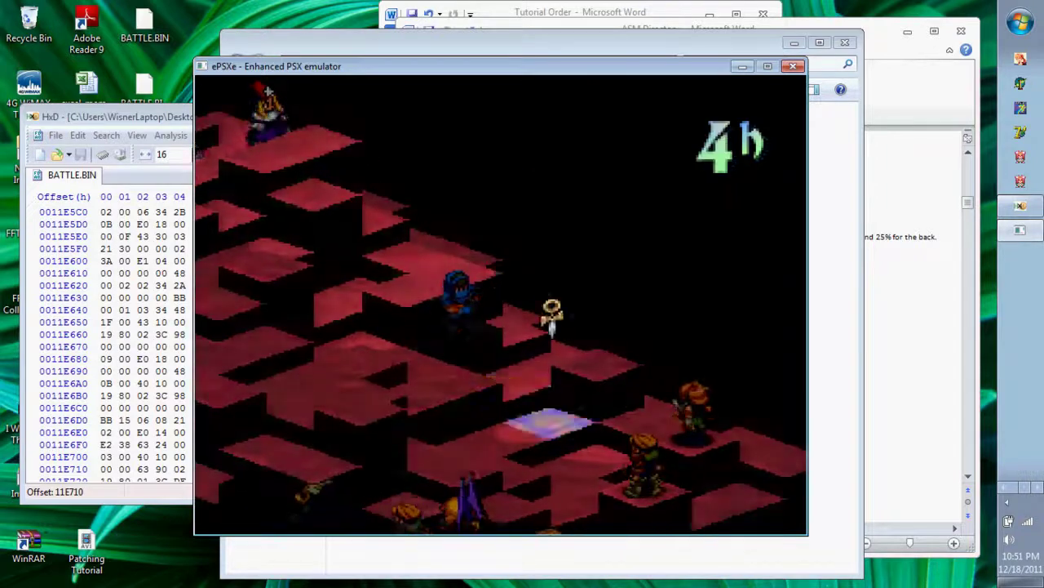
pyautogui.press('Left')
pyautogui.press('Right')
pyautogui.press('Right')
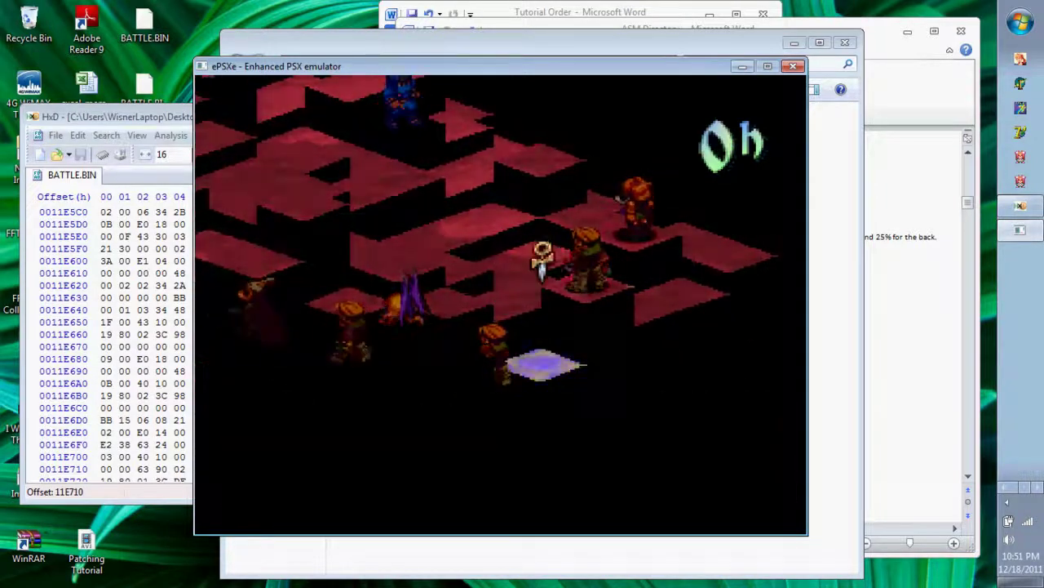
pyautogui.press('Up')
pyautogui.press('Up')
pyautogui.press('Up')
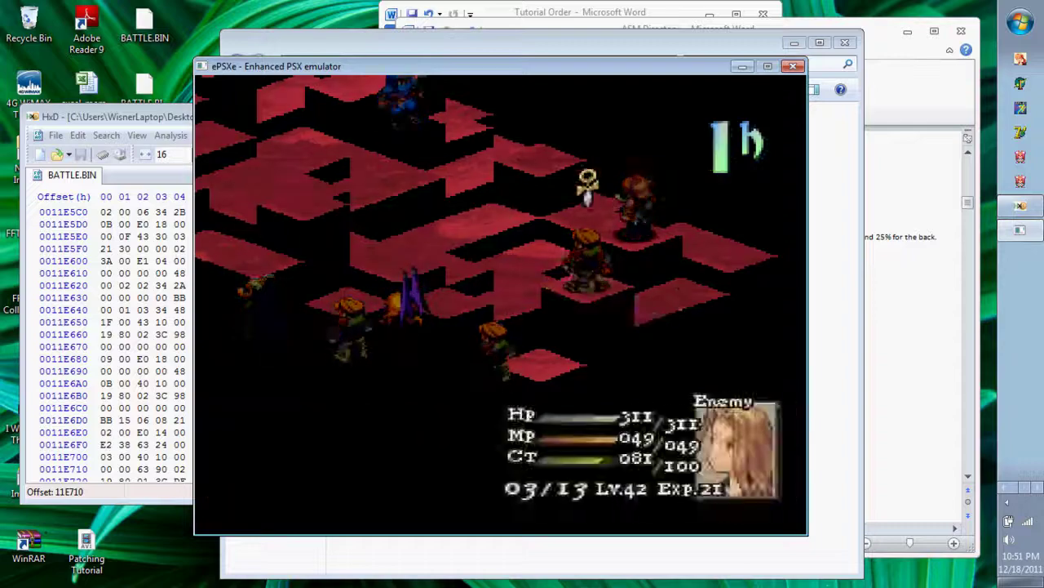
pyautogui.press('x')
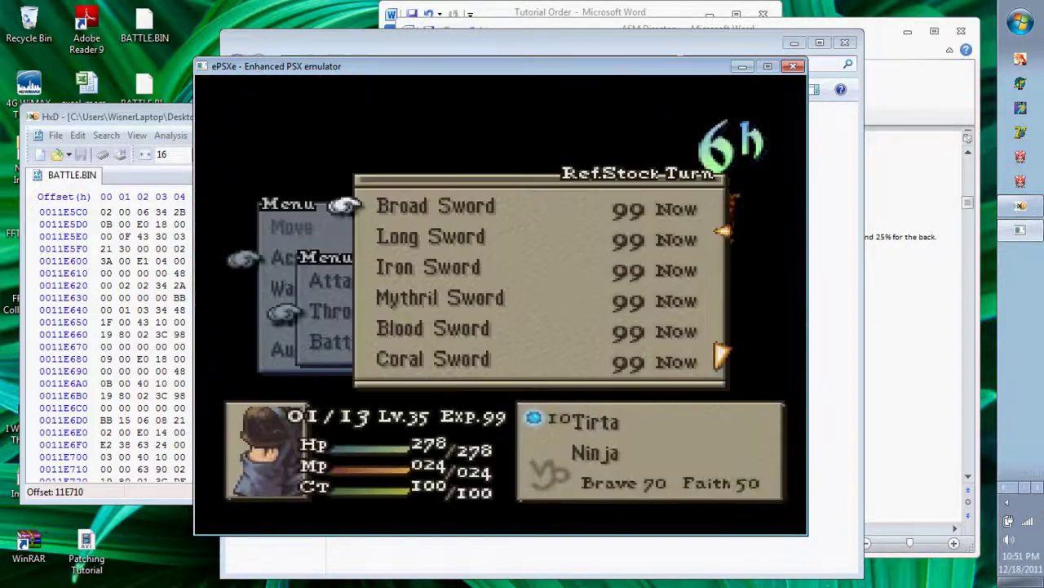
# Try targeting an enemy with Yagyu Darkness from the Ninja's Throw list.
pyautogui.press('Down')
pyautogui.press('Down')
pyautogui.press('Down')
pyautogui.press('Down')
pyautogui.press('Down')
pyautogui.press('Down')
pyautogui.press('Down')
pyautogui.press('Down')
pyautogui.press('Down')
pyautogui.press('Down')
pyautogui.press('Down')
pyautogui.press('x')
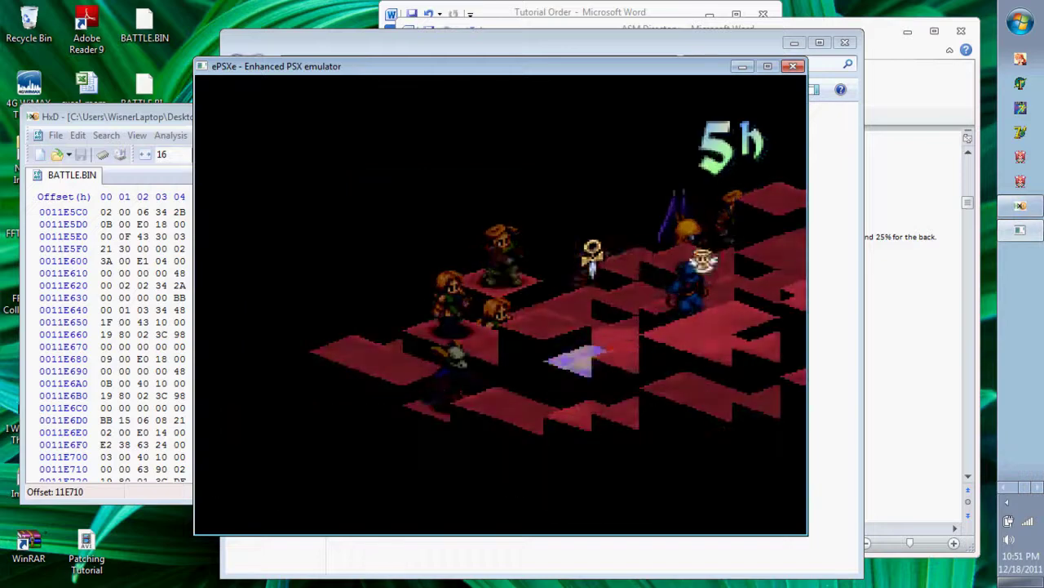
pyautogui.press('Up')
pyautogui.press('x')
pyautogui.press('x')
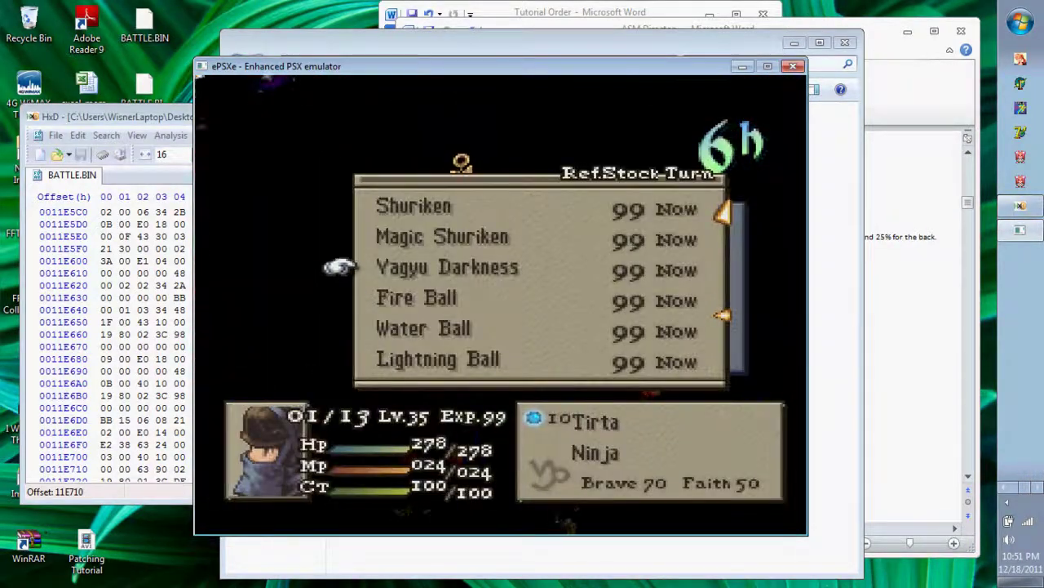
# Throw Yagyu Darkness with the Ninja at one of the nearby enemies.
pyautogui.press('x')
pyautogui.press('Up')
pyautogui.press('Down')
pyautogui.press('Up')
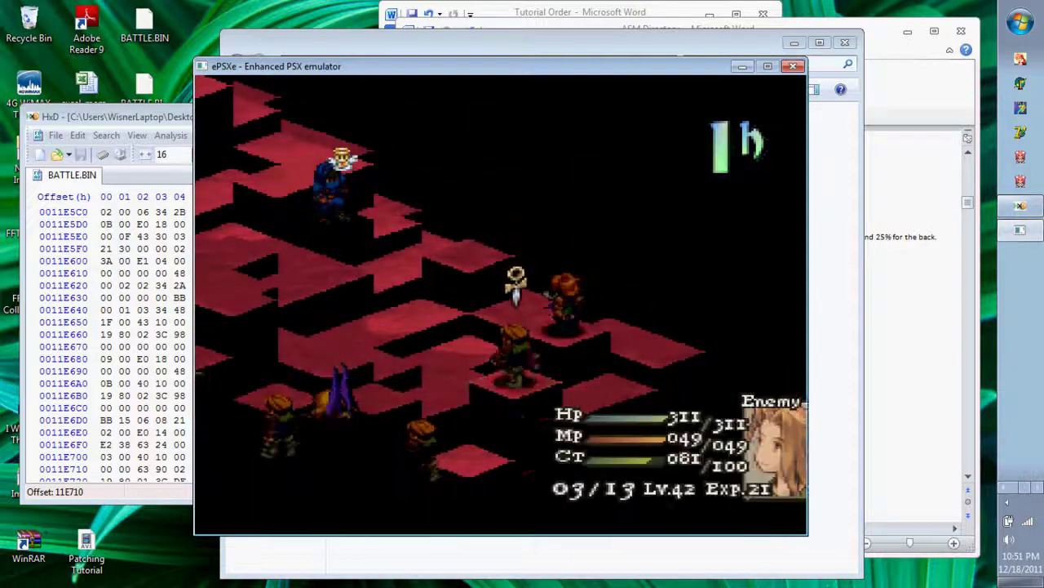
pyautogui.press('Right')
pyautogui.press('x')
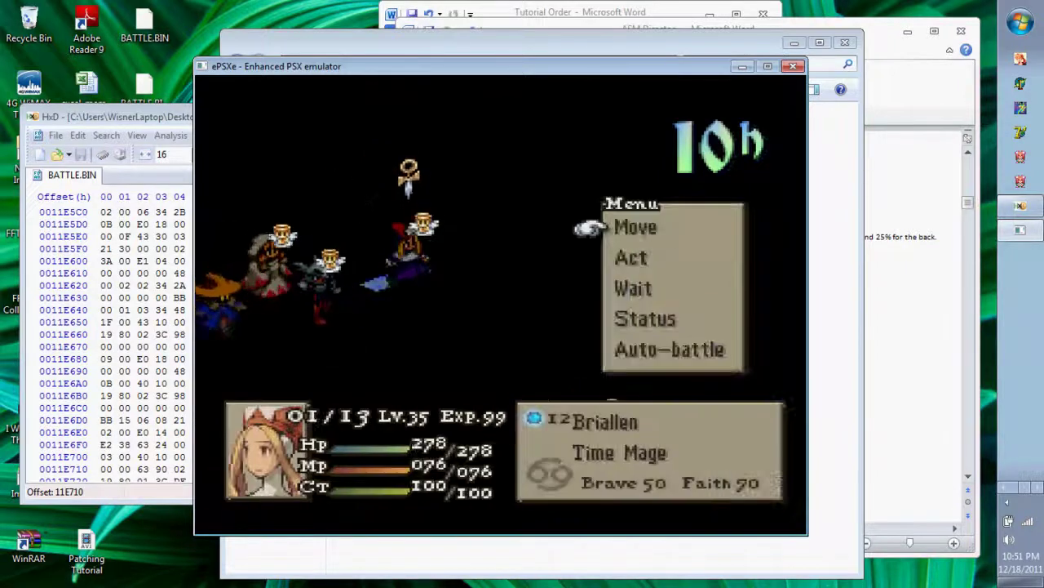
# Move the Time Mage closer to the Lancer on the battle map.
pyautogui.press('x')
pyautogui.press('x')
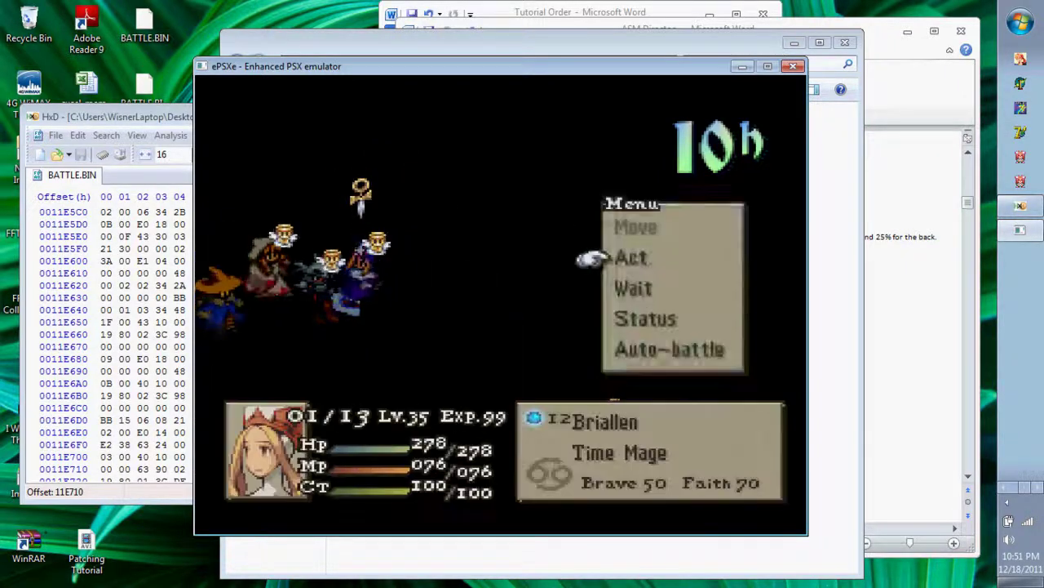
# Examine the Lancer's evasion values and equipped Crystal Shield on the status screen.
pyautogui.press('x')
pyautogui.press('x')
pyautogui.press('x')
pyautogui.press('z')
pyautogui.press('z')
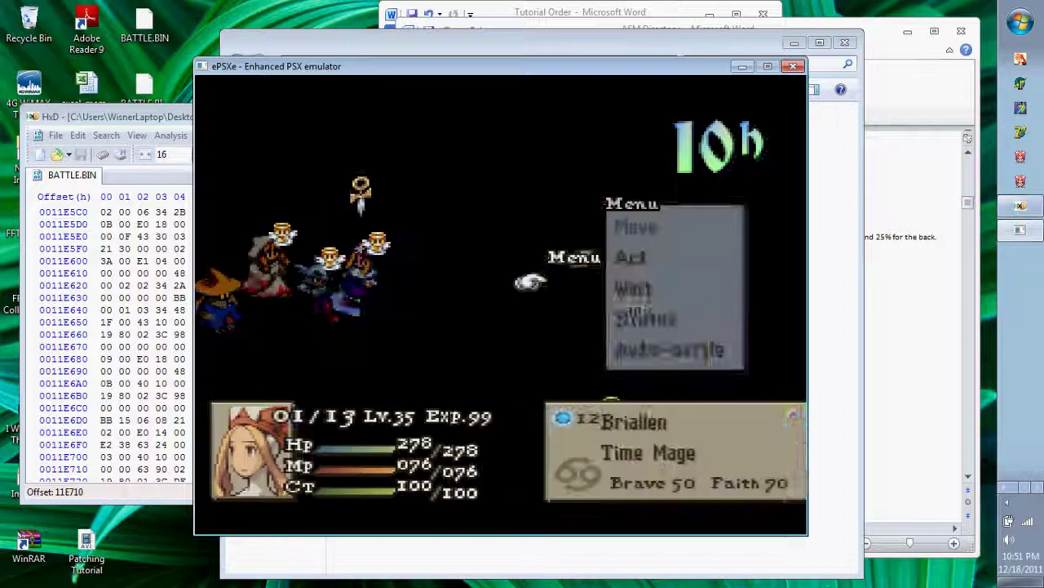
pyautogui.press('z')
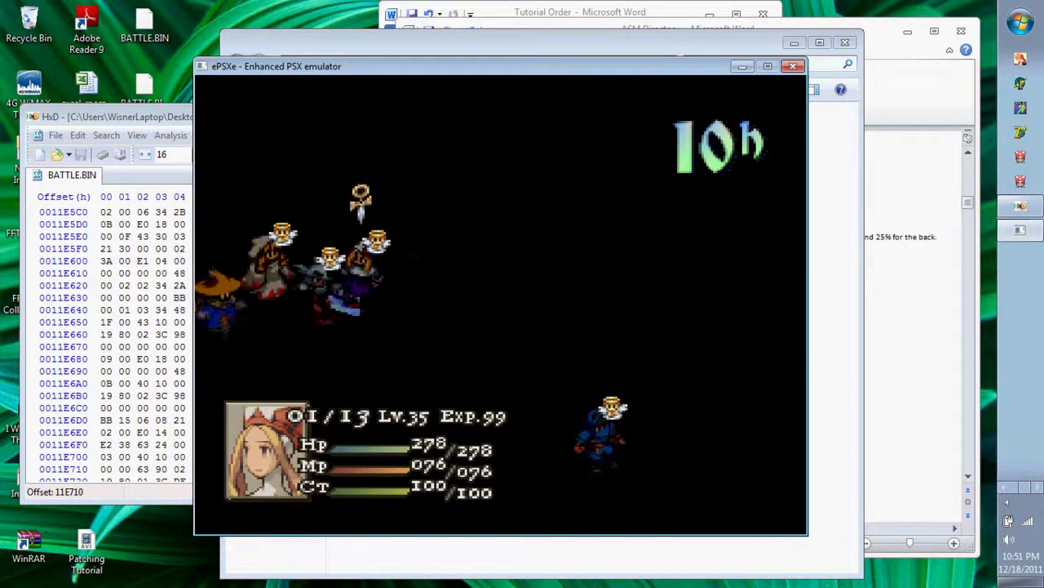
pyautogui.press('Left')
pyautogui.press('x')
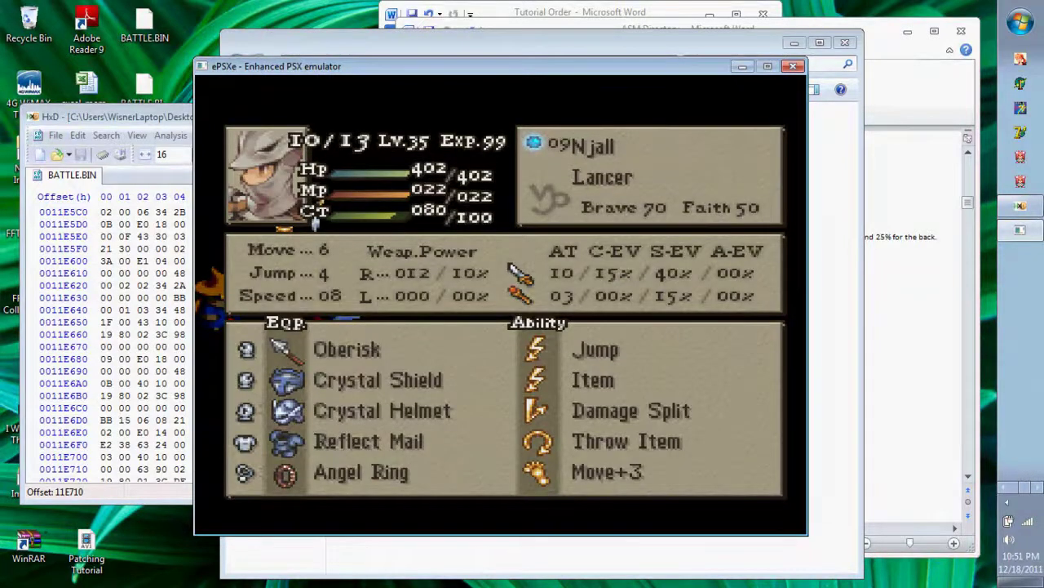
pyautogui.press('x')
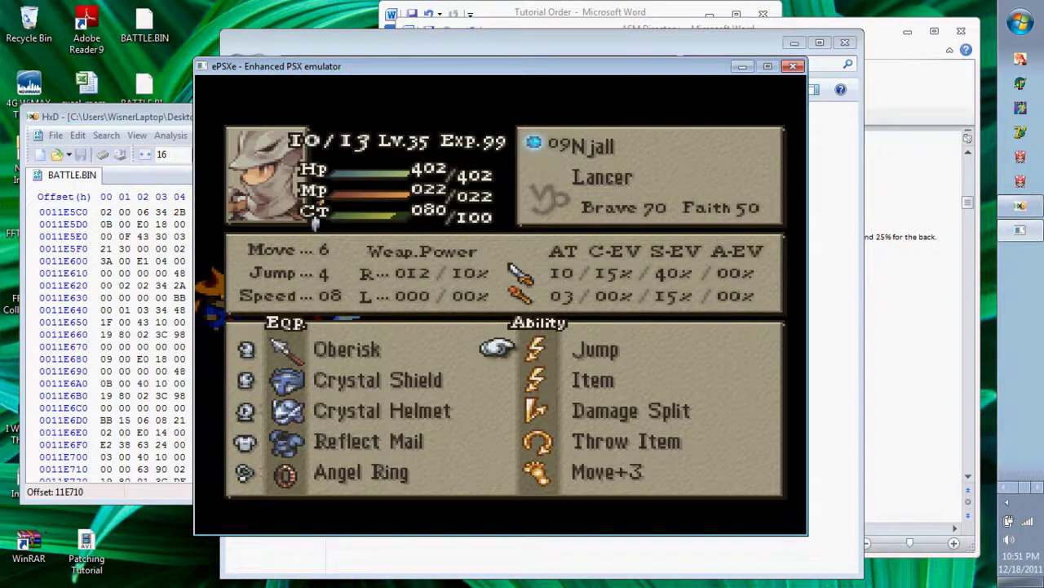
pyautogui.press('Left')
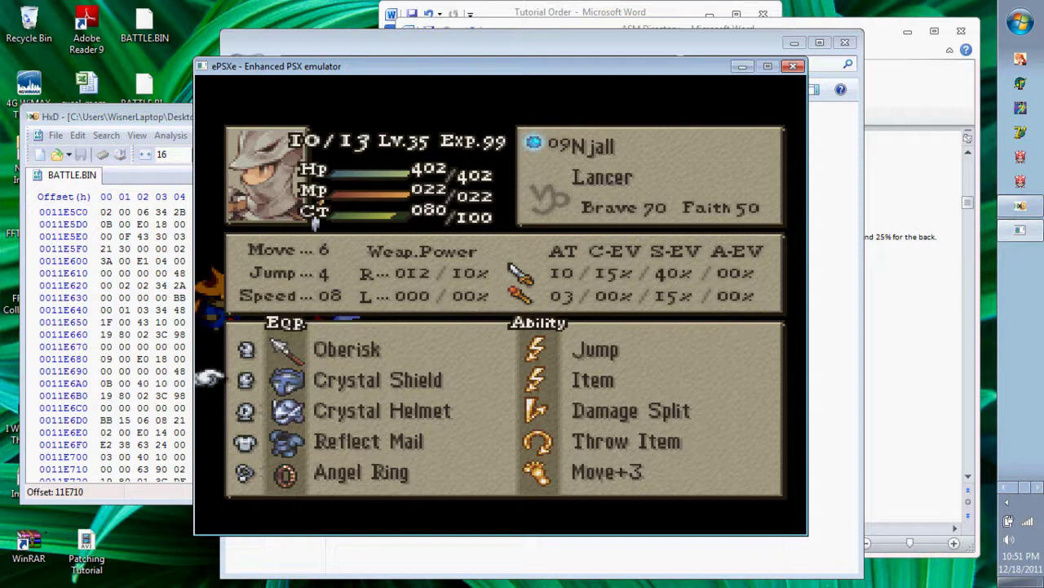
pyautogui.press('Down')
pyautogui.press('Down')
pyautogui.press('Down')
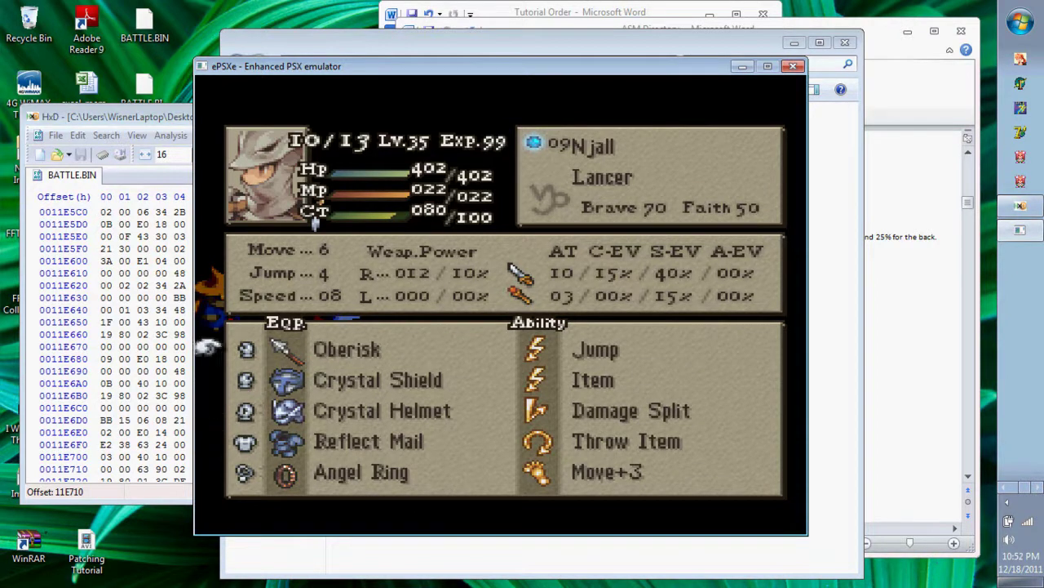
pyautogui.press('Down')
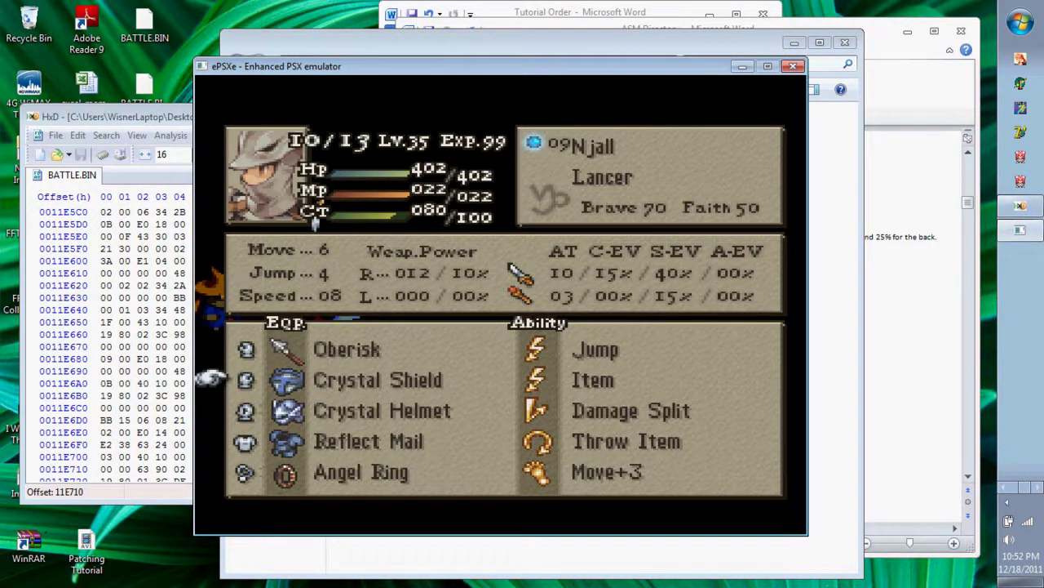
pyautogui.press('x')
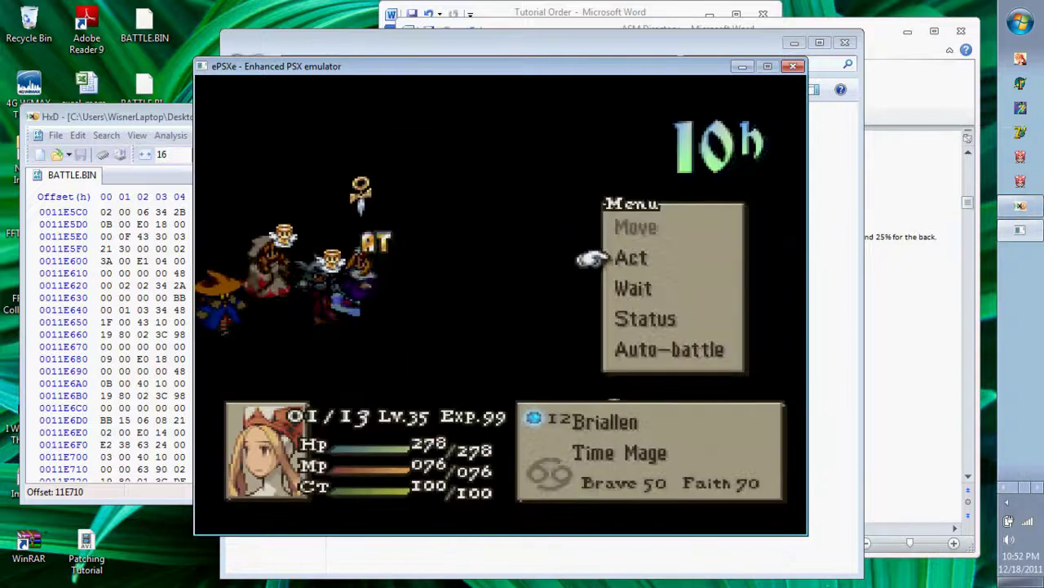
# Preview the Time Mage's attack on the Lancer to check its hit chance.
pyautogui.press('c')
pyautogui.press('c')
pyautogui.press('c')
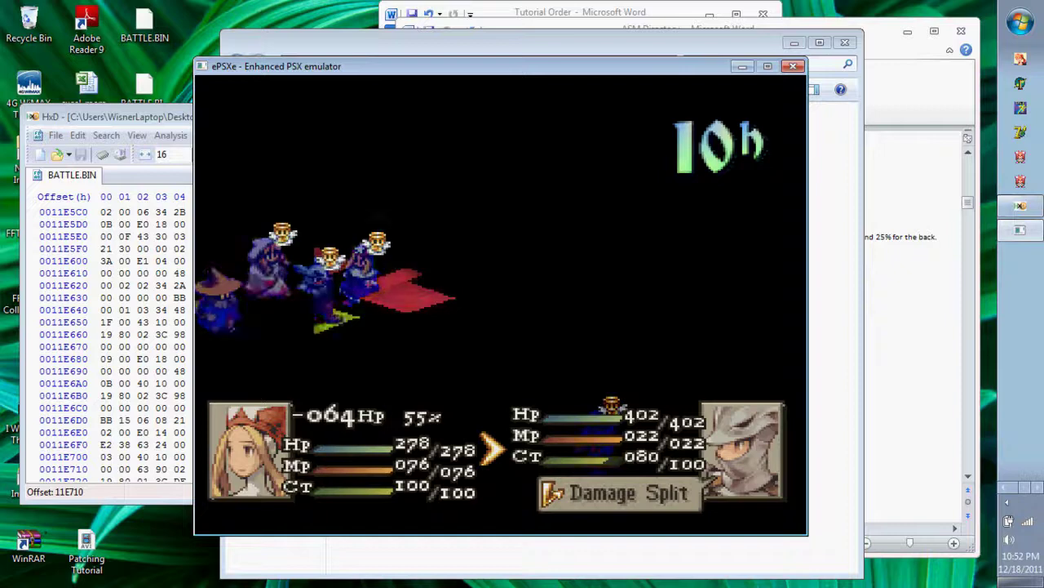
pyautogui.press('x')
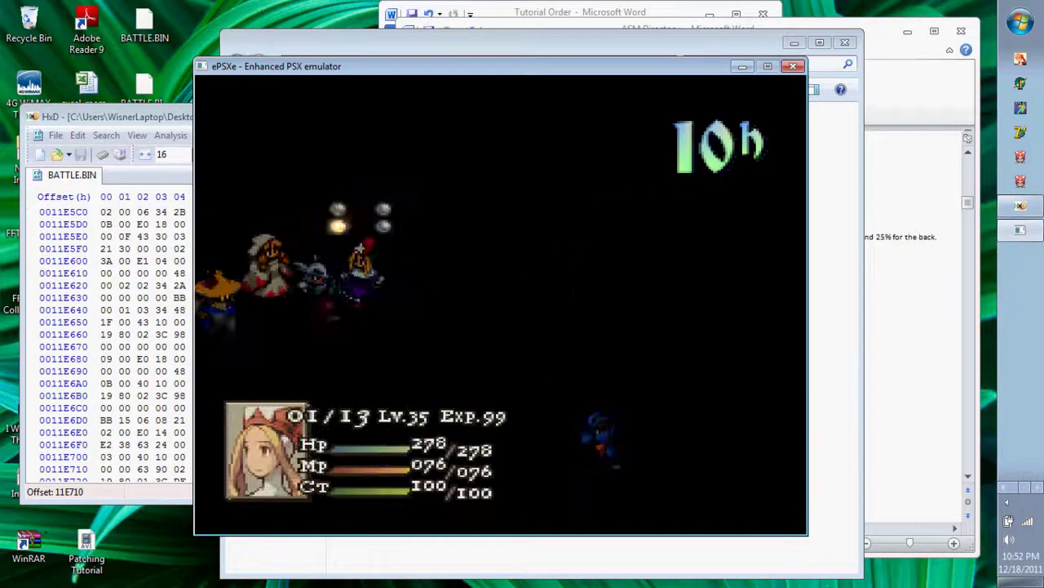
# Reopen the Lancer's status and review the C-EV, S-EV and A-EV columns.
pyautogui.press('x')
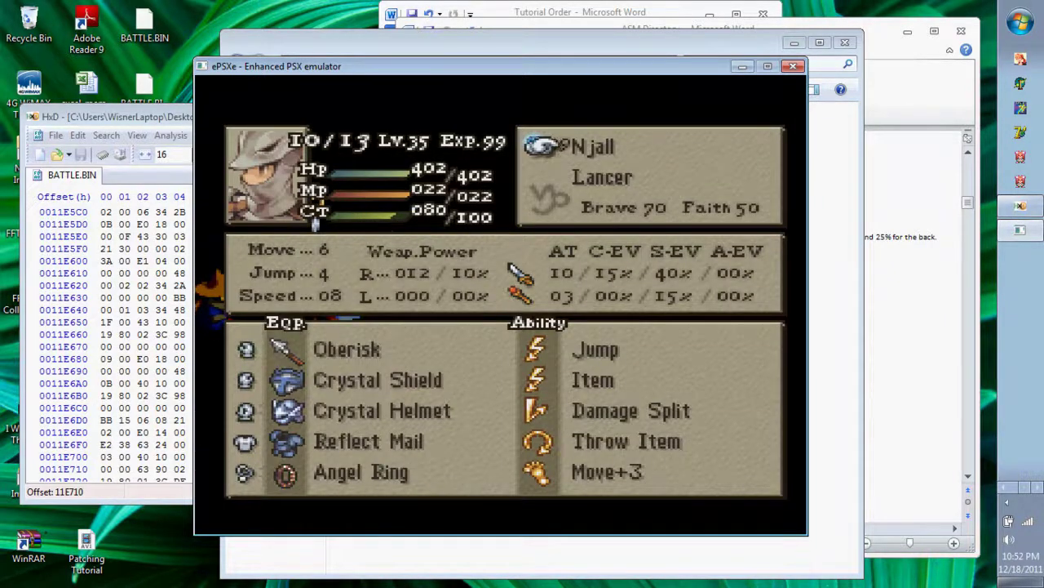
pyautogui.press('Down')
pyautogui.press('Up')
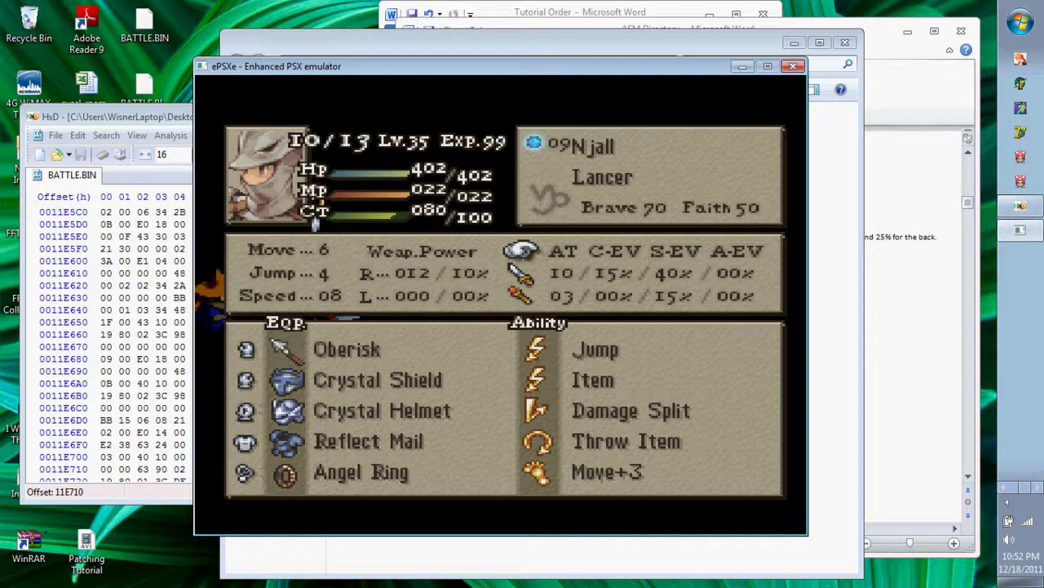
pyautogui.press('x')
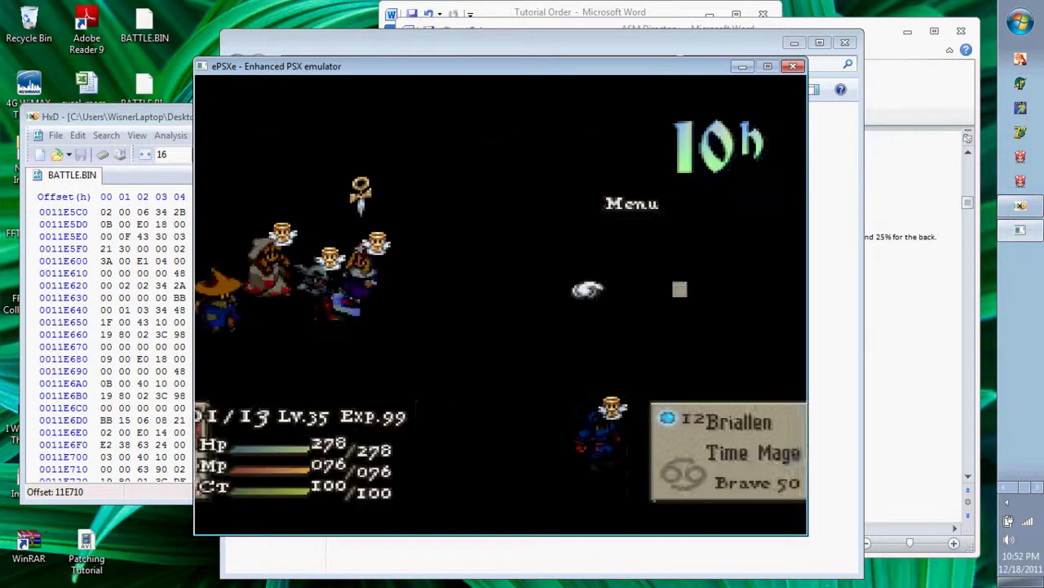
# Target the Lancer with the Time Mage's attack again and compare the forecast hit chance with the evasion values.
pyautogui.press('c')
pyautogui.press('c')
pyautogui.press('Left')
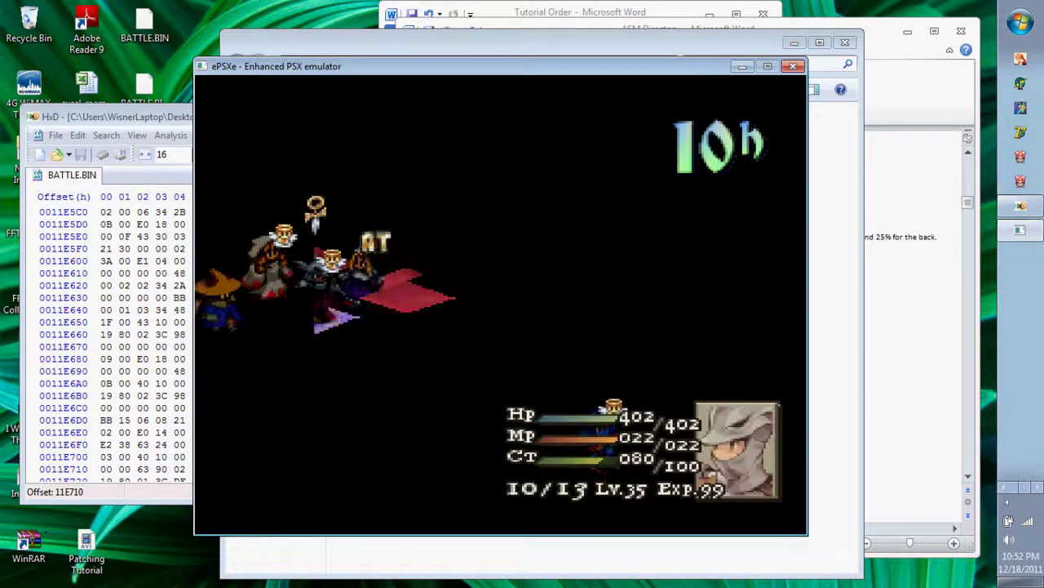
pyautogui.press('c')
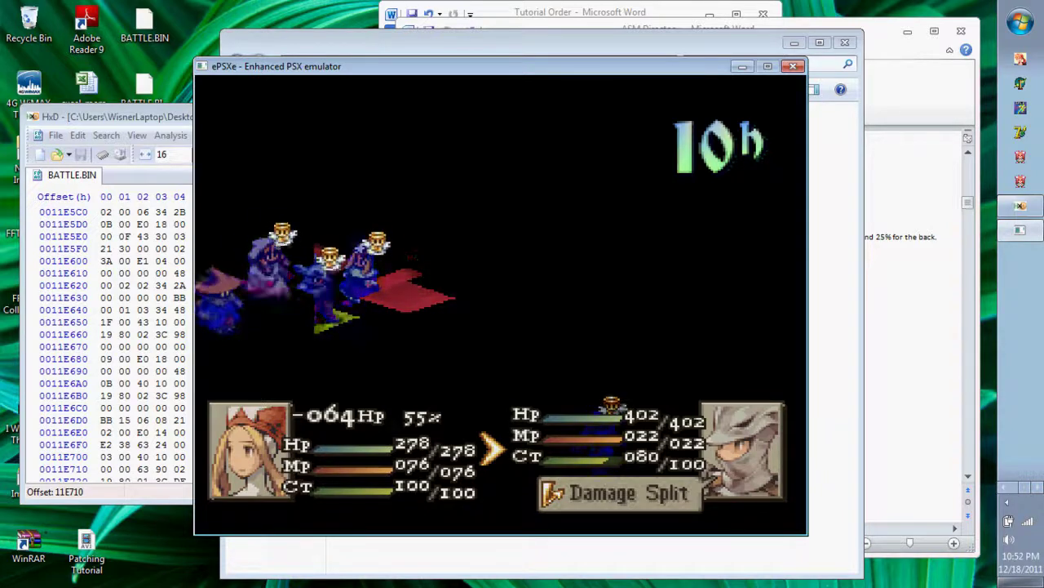
pyautogui.press('x')
pyautogui.press('x')
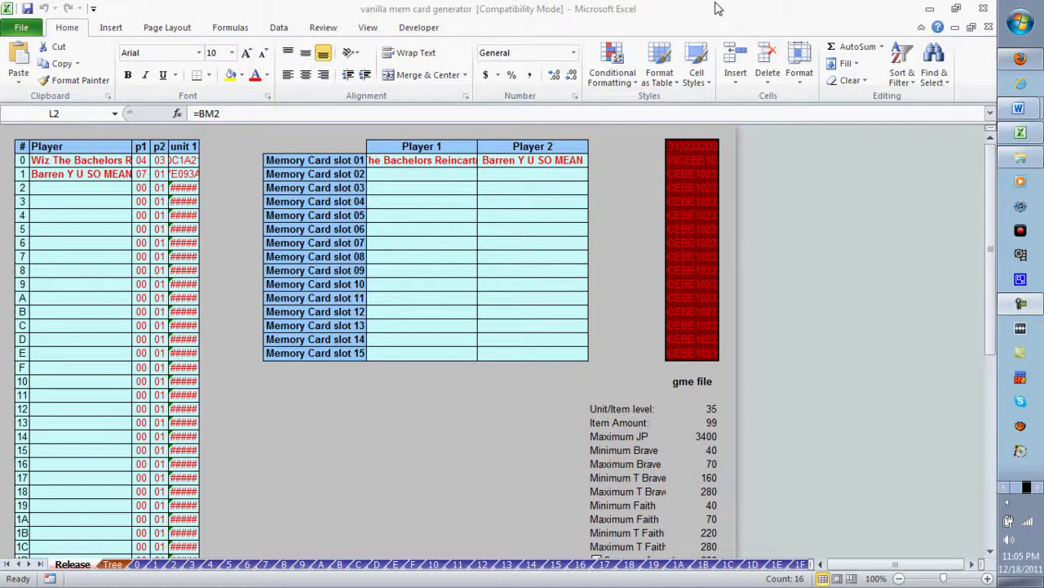
# Minimize the memory card generator workbook and open psx emulation cheater.
pyautogui.click(929, 8)
pyautogui.moveTo(710, 155); pyautogui.dragTo(625, 177)
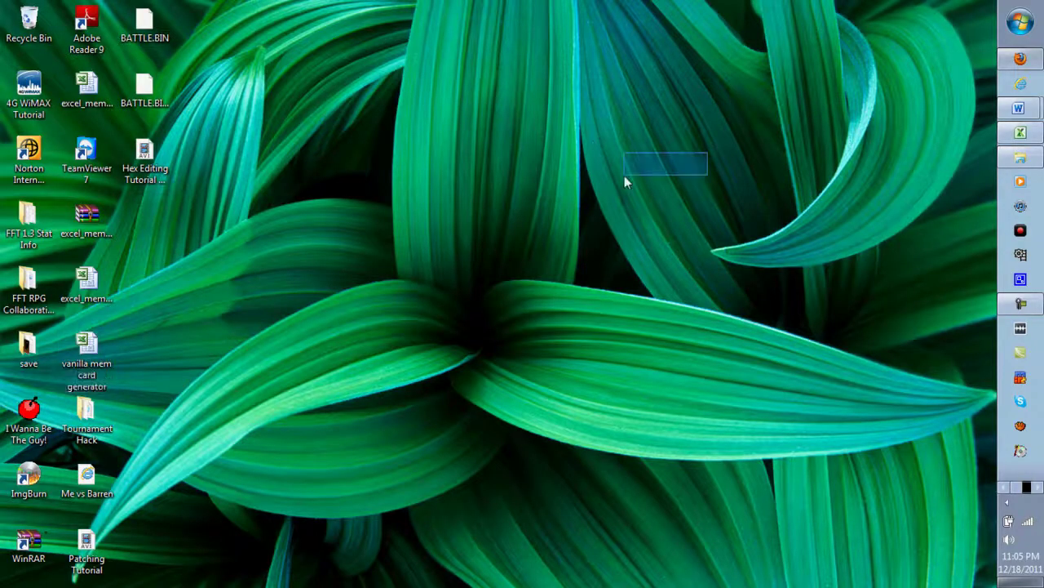
pyautogui.click(1024, 12)
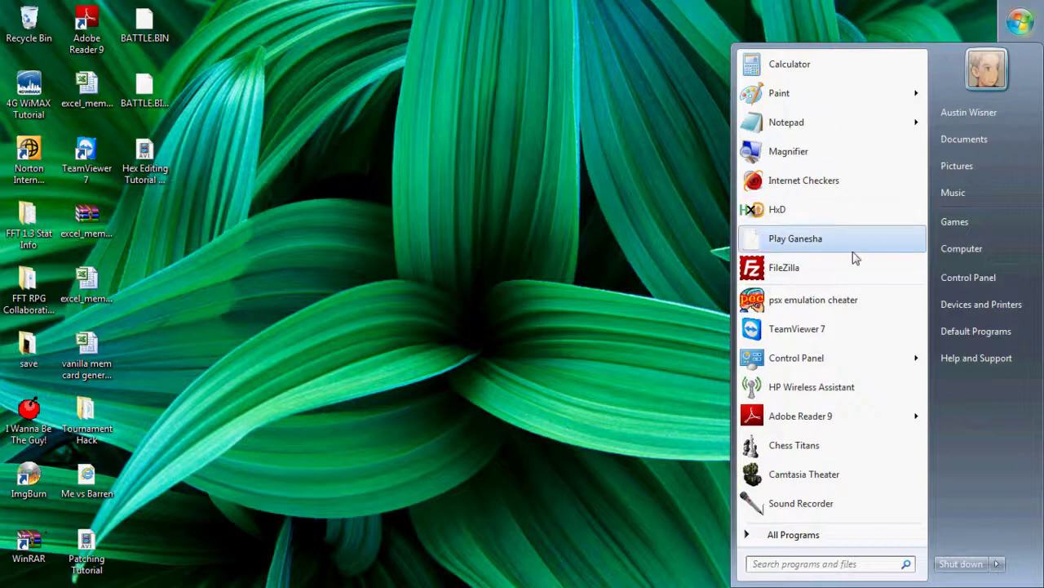
pyautogui.click(831, 302)
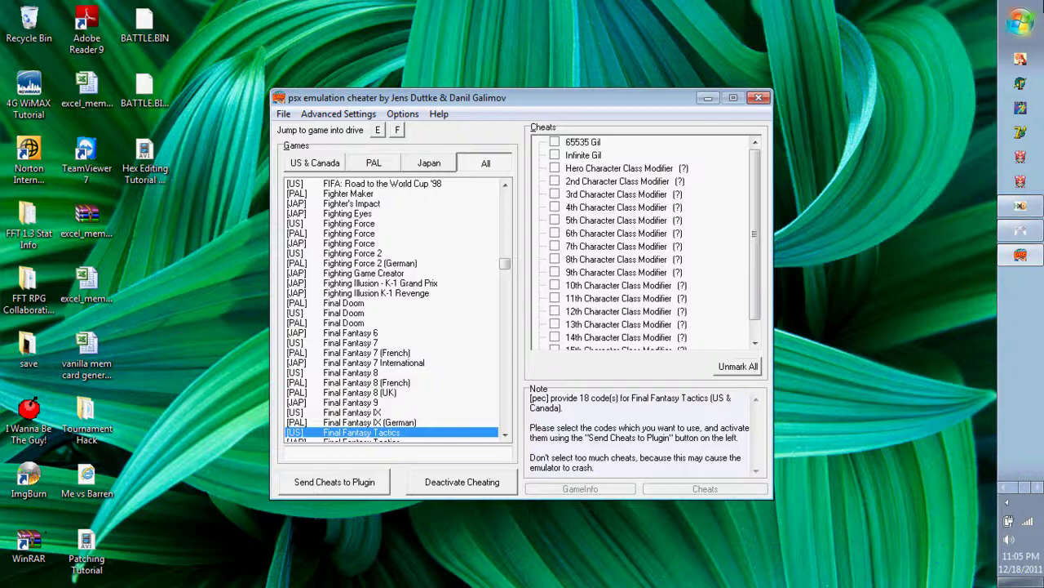
pyautogui.click(1020, 23)
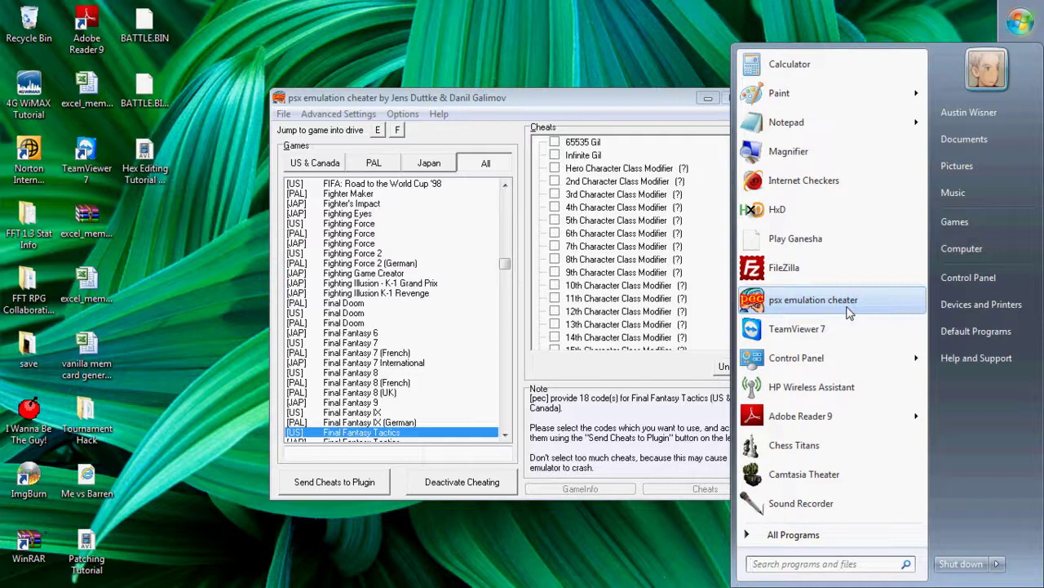
pyautogui.click(571, 91)
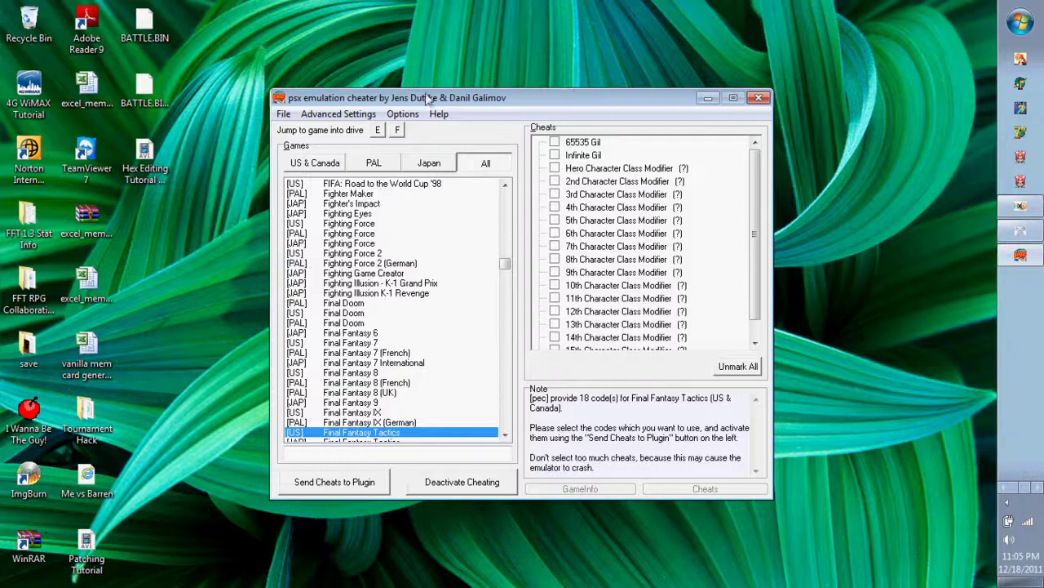
# Open the user cheat database and examine the title and both codes of World Debug Menu - FFT.
pyautogui.click(331, 114)
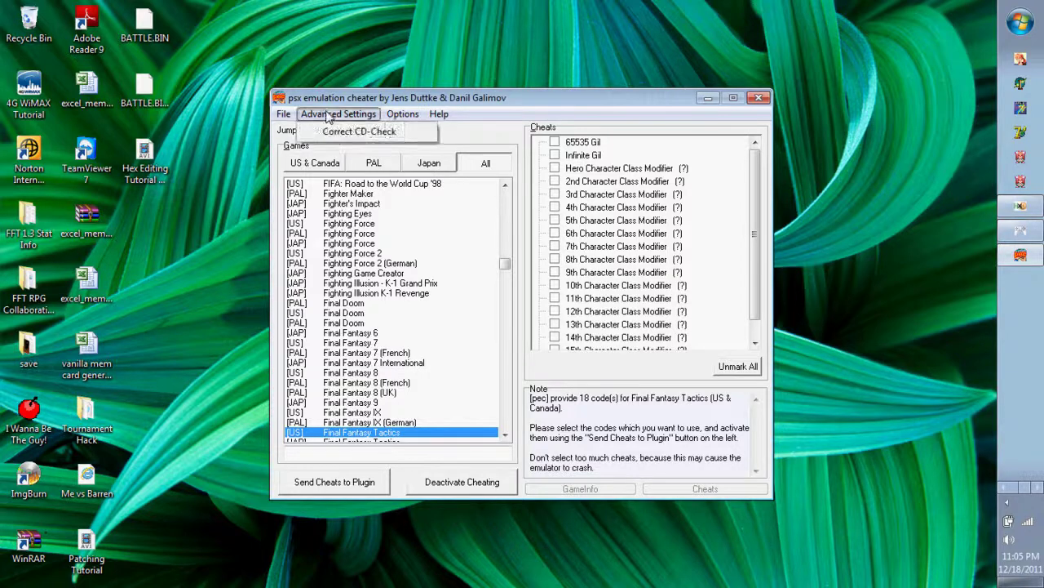
pyautogui.moveTo(283, 114)
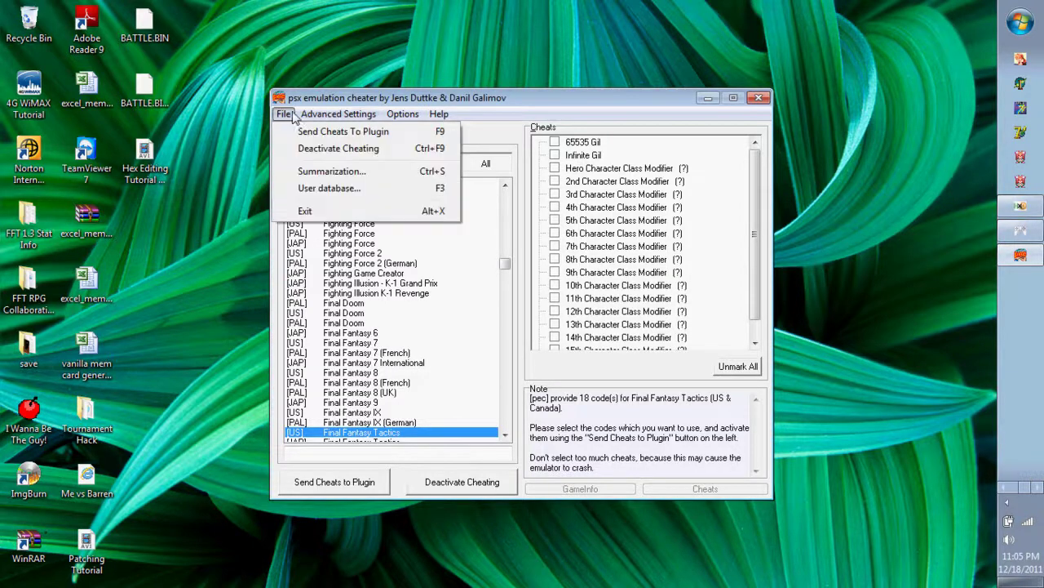
pyautogui.click(322, 189)
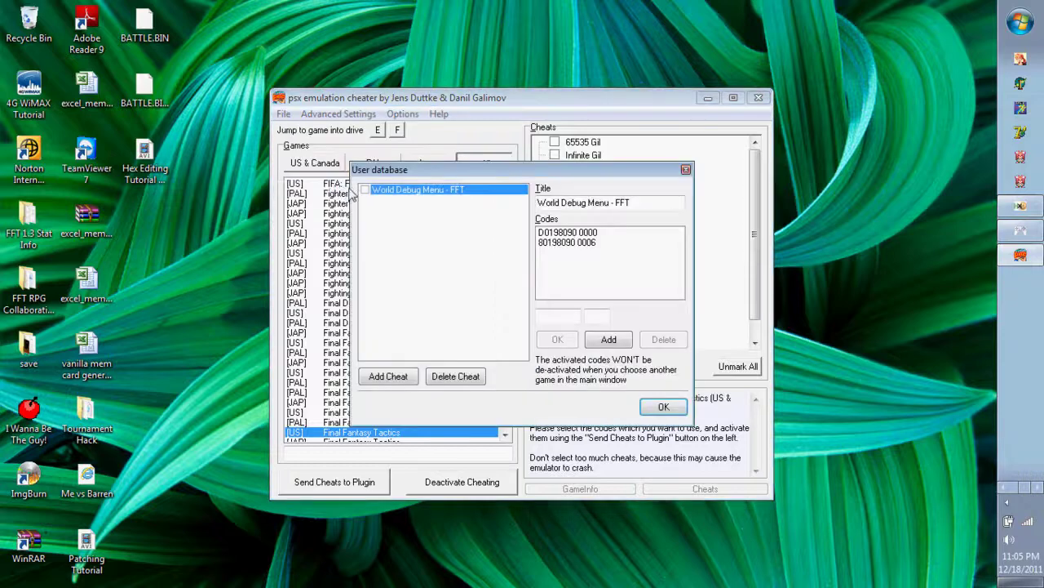
pyautogui.click(567, 234)
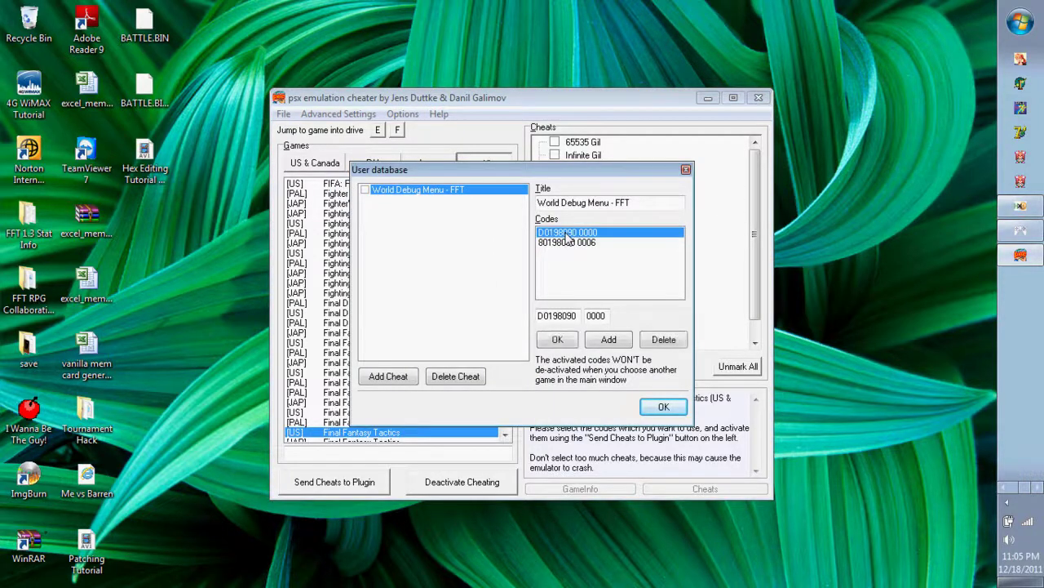
pyautogui.click(591, 243)
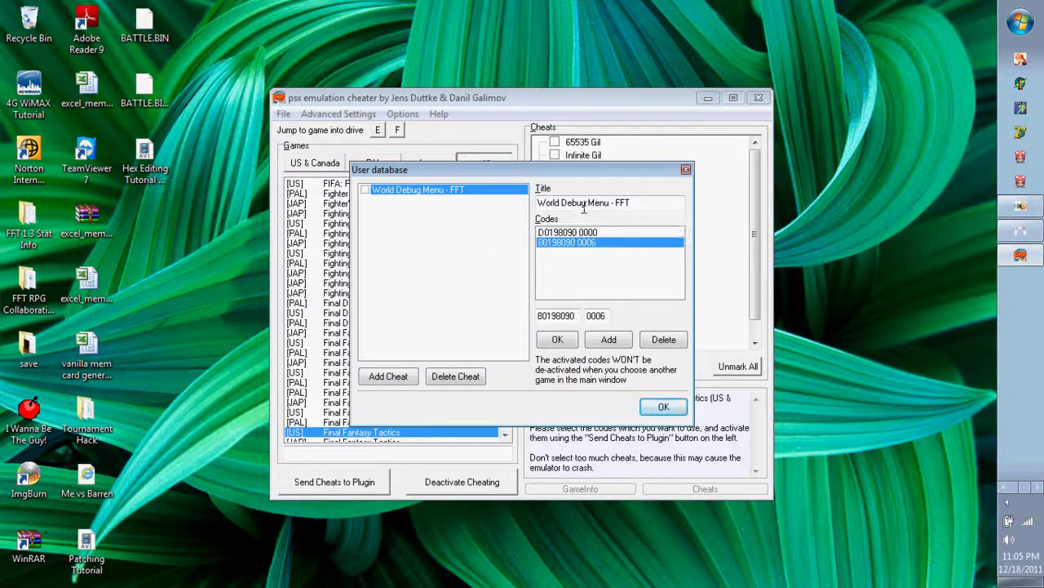
pyautogui.click(639, 203)
pyautogui.click(558, 339)
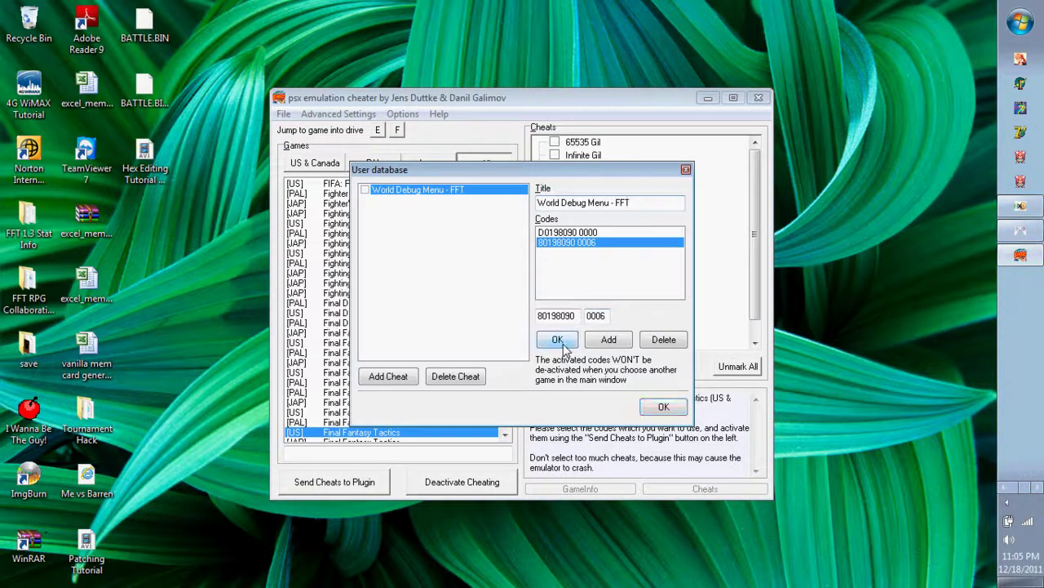
# Enable the World Debug Menu - FFT cheat without saving the user database, and send the cheats to the plugin.
pyautogui.click(364, 190)
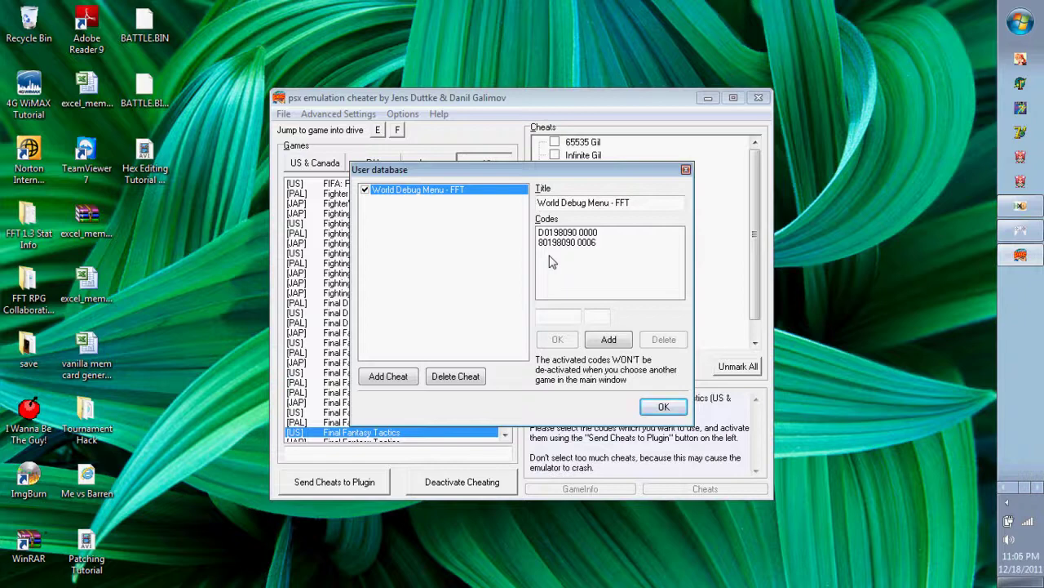
pyautogui.click(652, 408)
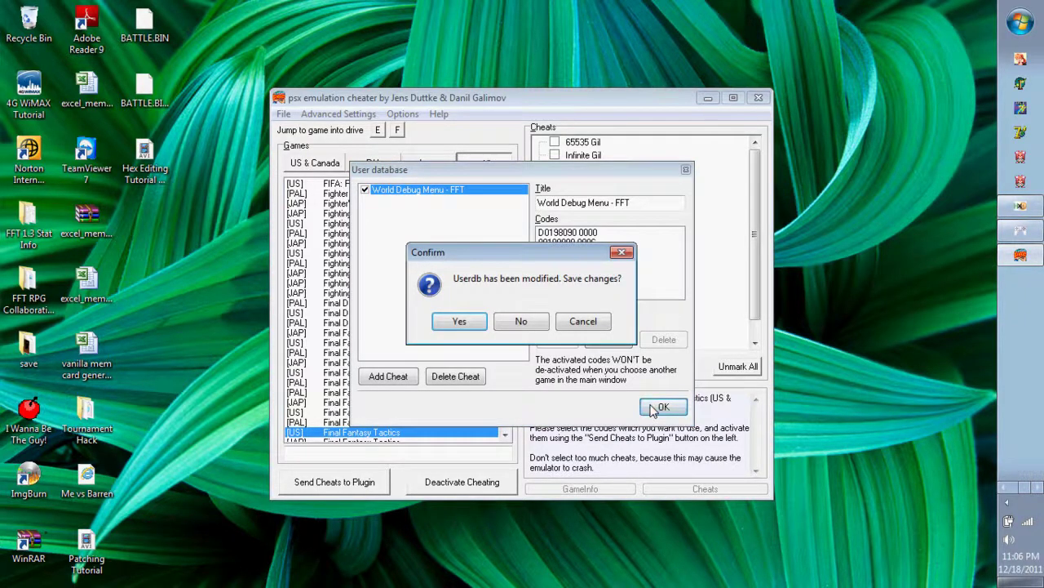
pyautogui.click(532, 323)
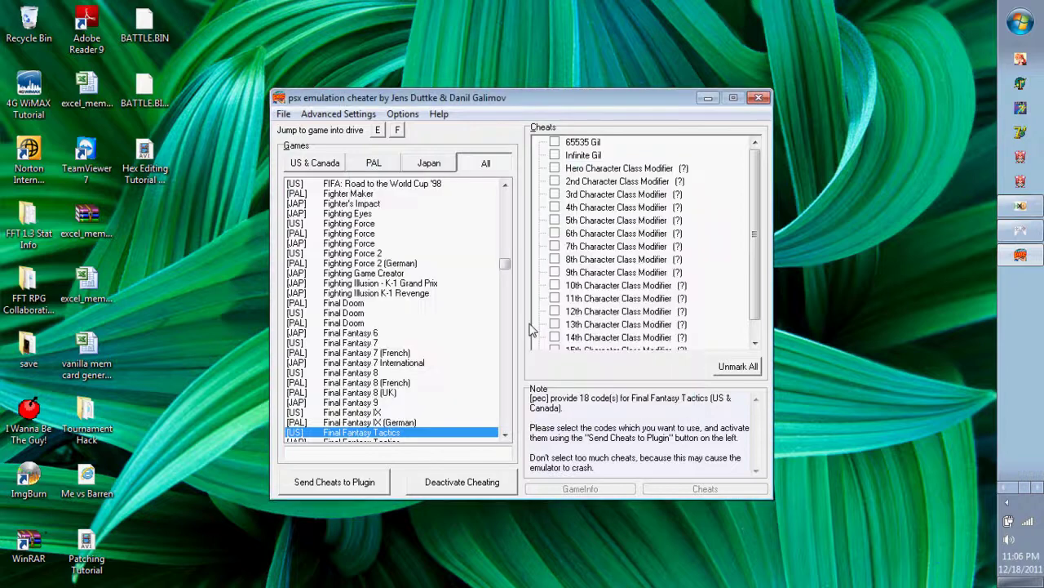
pyautogui.click(313, 483)
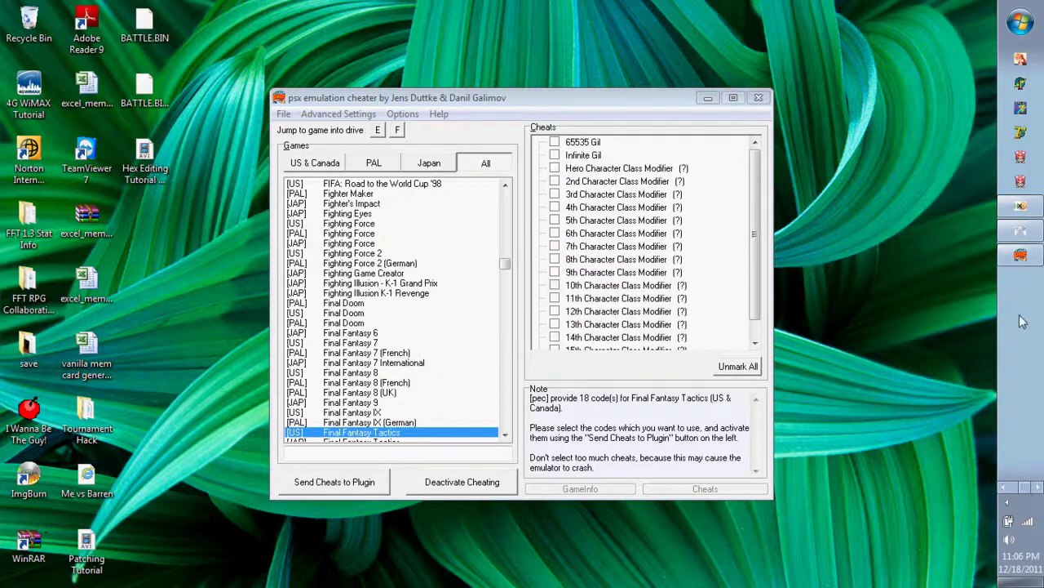
# Switch to ePSXe and check that psx emulation cheater 2.5 is the video plugin, with P.E.Op.S. Soft Driver 1.18 as its GPU plugin.
pyautogui.click(1020, 230)
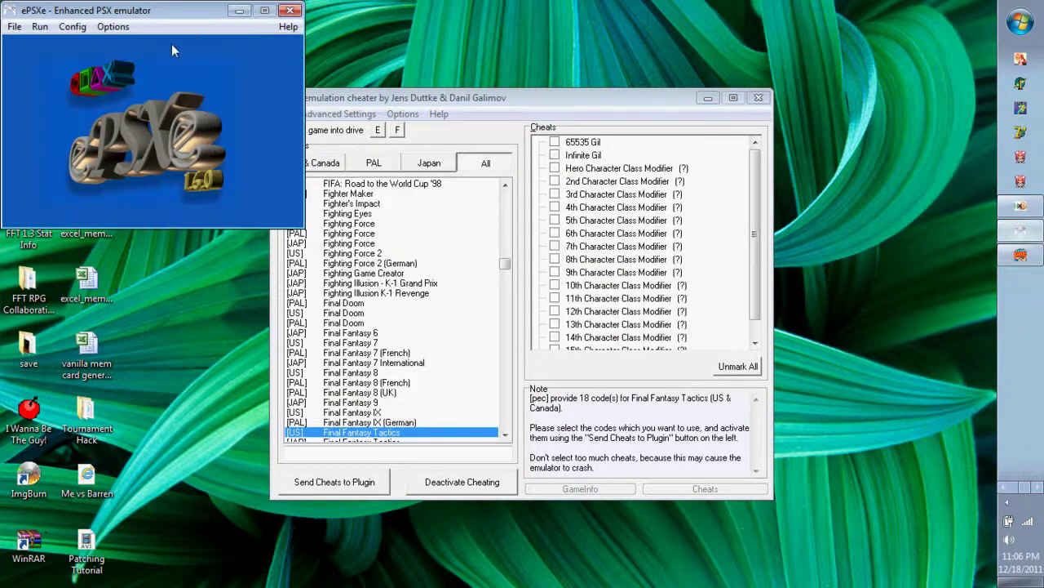
pyautogui.click(65, 27)
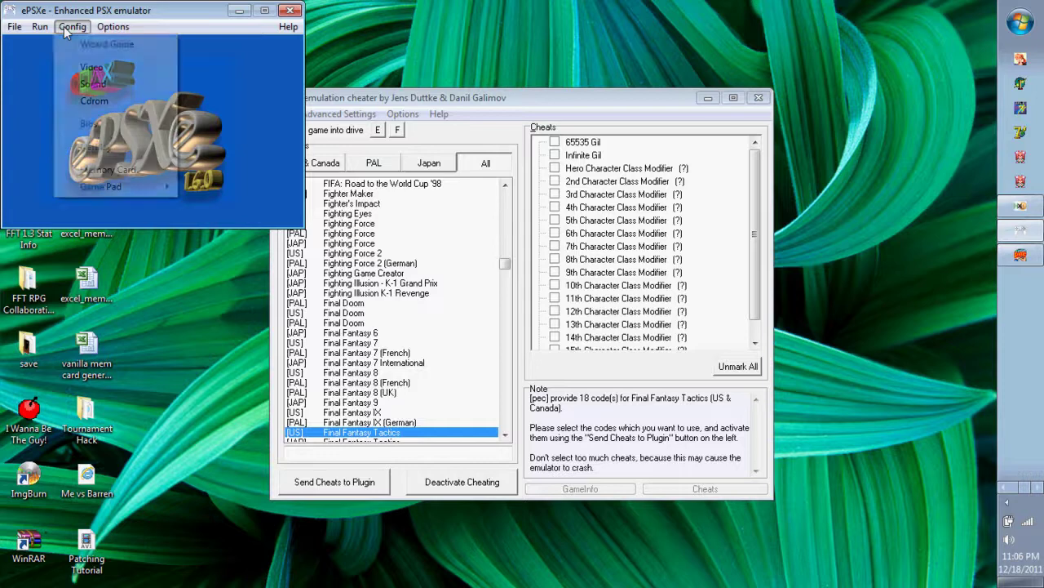
pyautogui.click(90, 70)
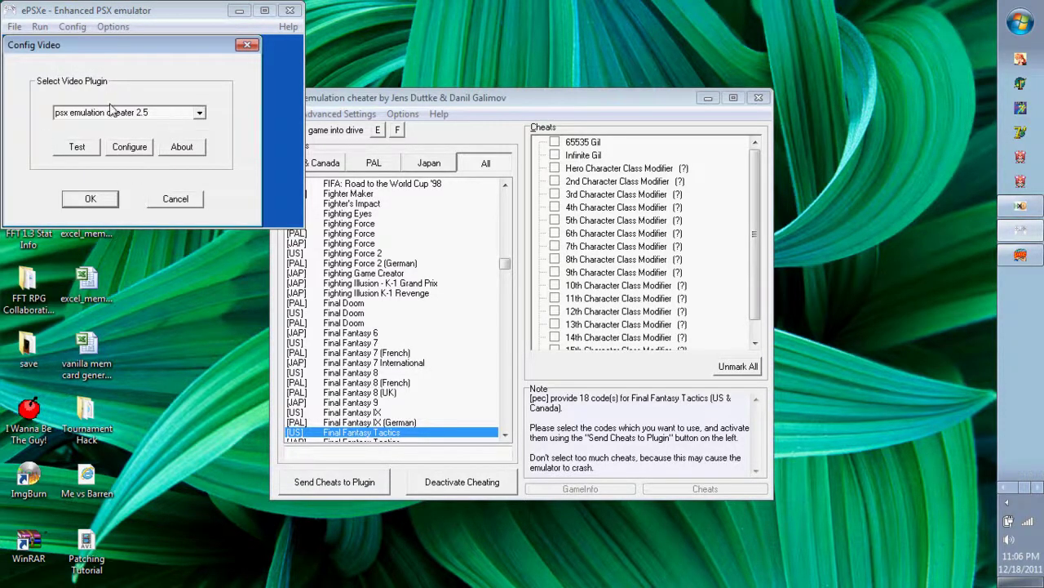
pyautogui.click(131, 147)
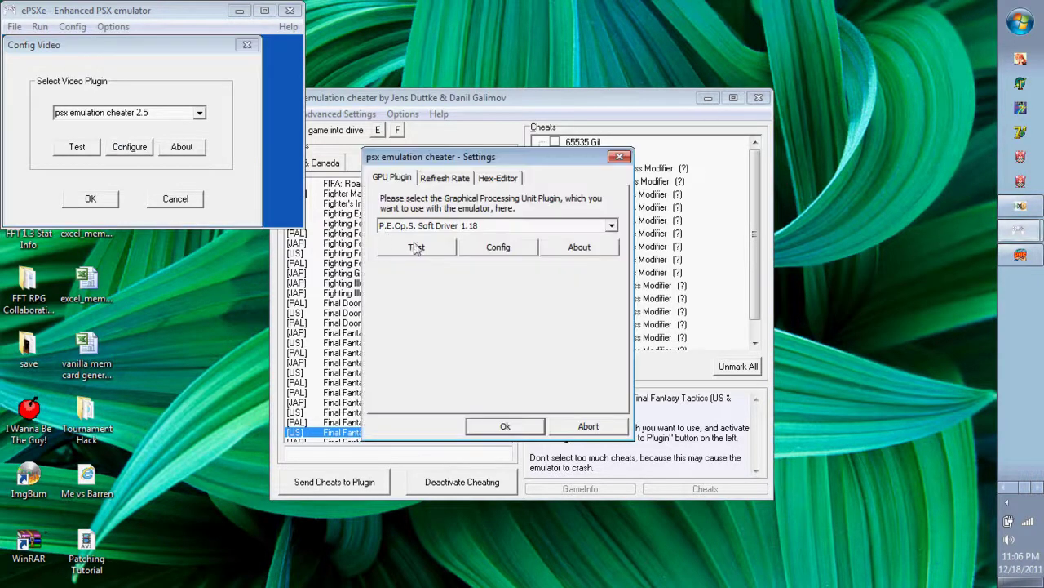
pyautogui.click(495, 426)
pyautogui.click(91, 199)
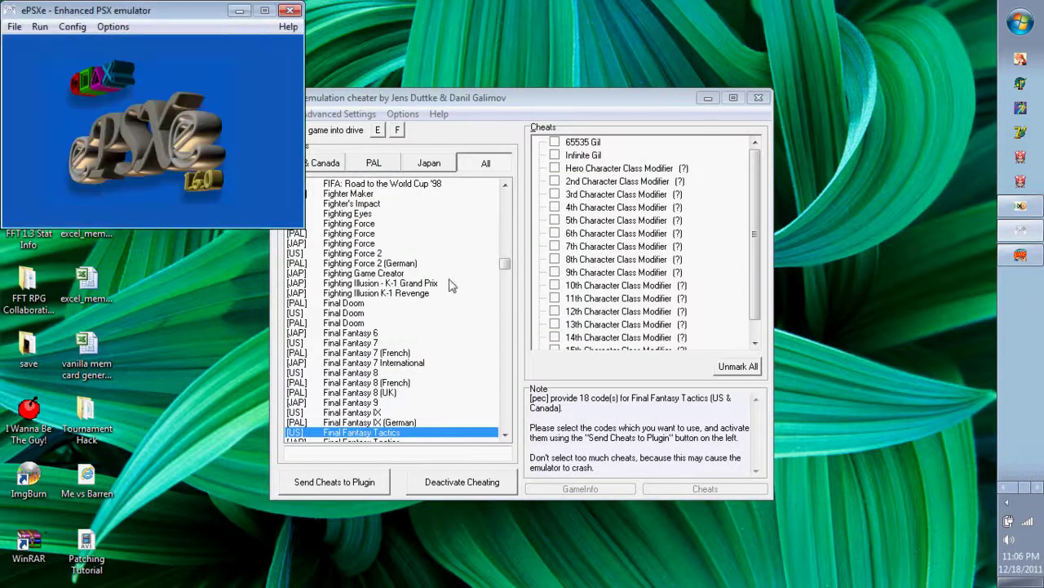
# Send the cheats from psx emulation cheater and run "FFT Vanilla - leveling up and music disabled for UBER SEXY TUT ^_^.BIN" in ePSXe.
pyautogui.click(490, 100)
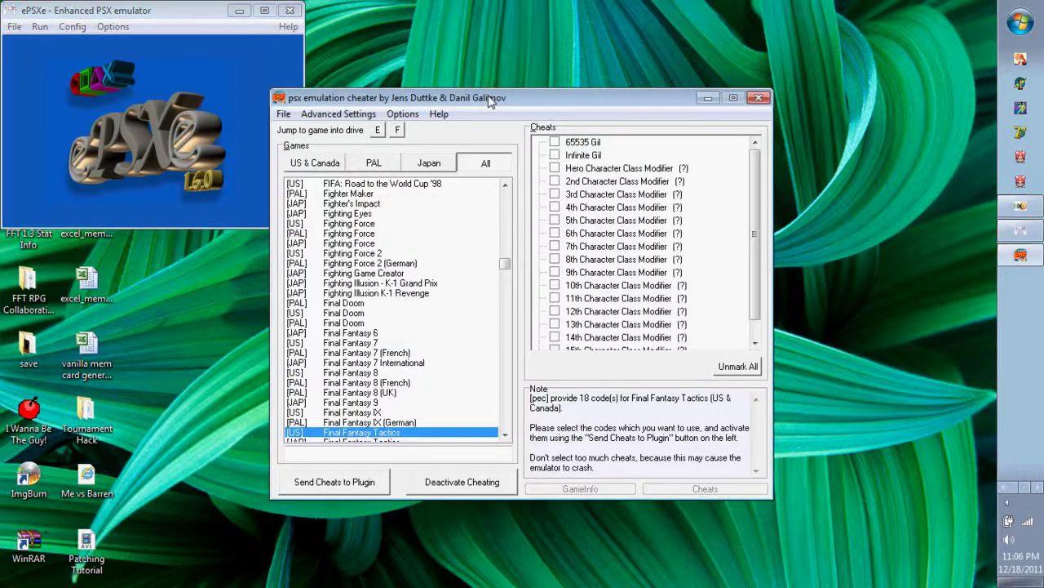
pyautogui.click(359, 483)
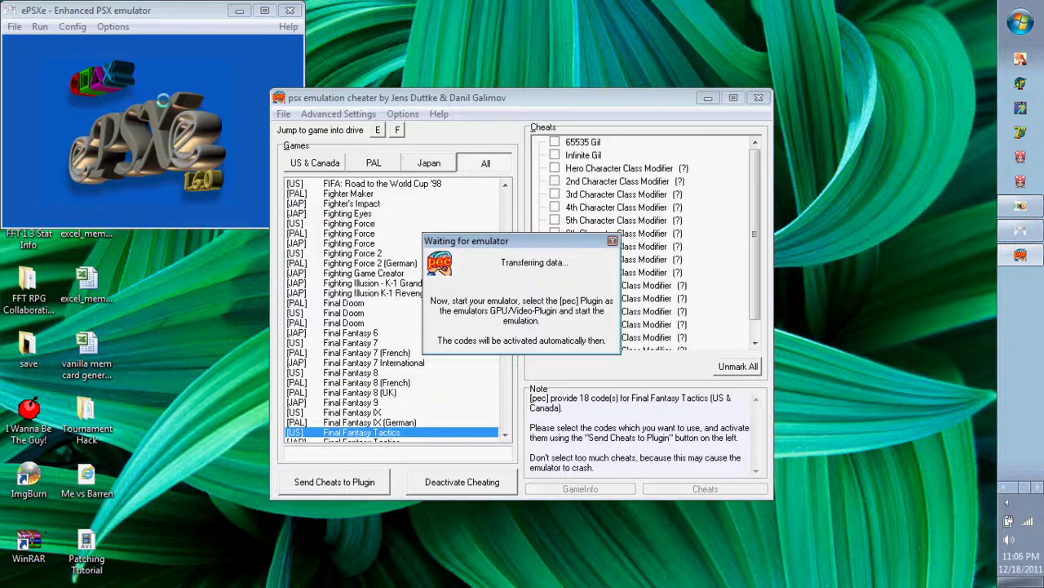
pyautogui.click(38, 26)
pyautogui.moveTo(14, 27)
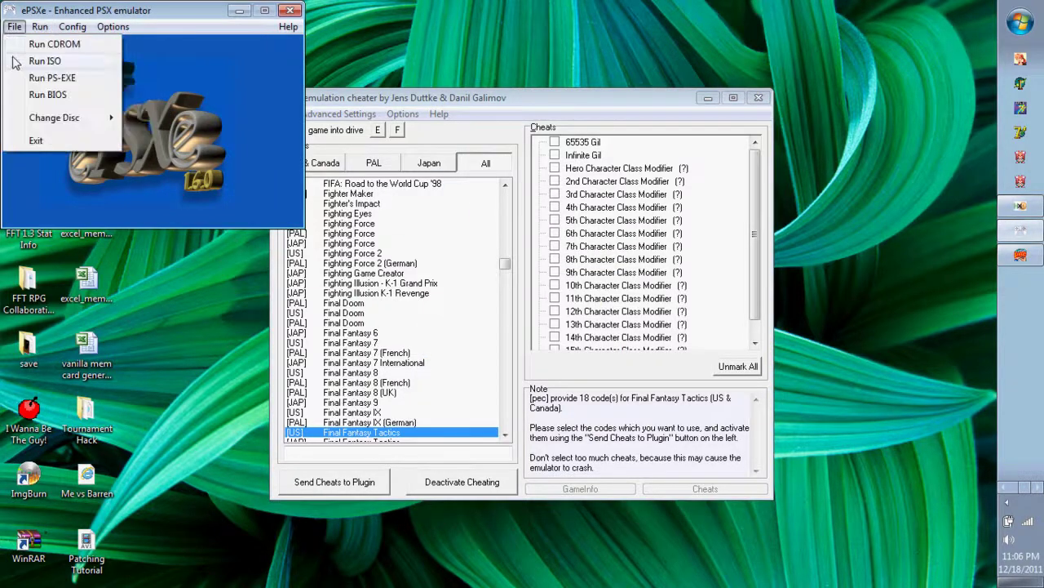
pyautogui.click(41, 61)
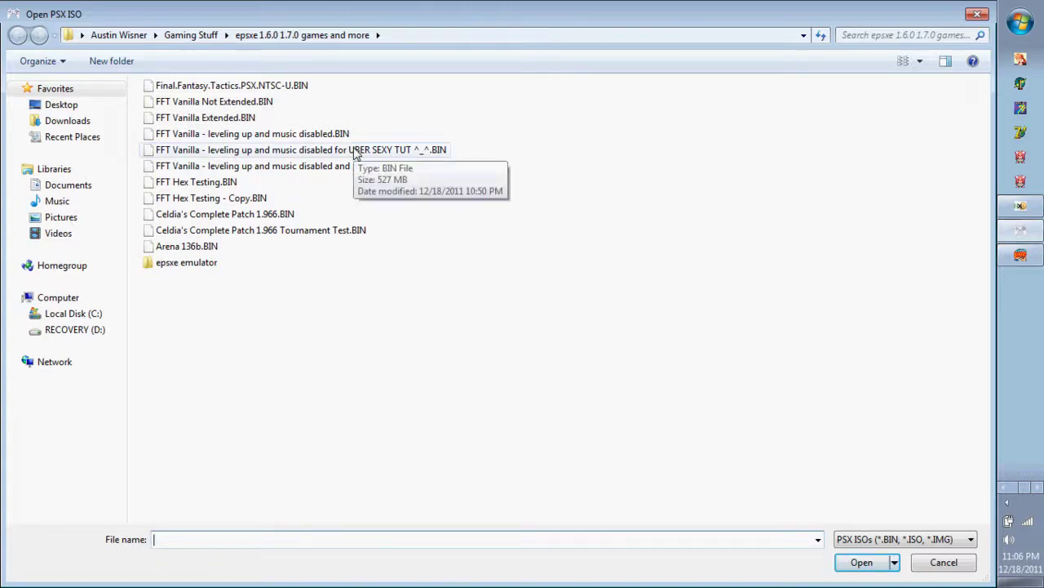
pyautogui.doubleClick(355, 151)
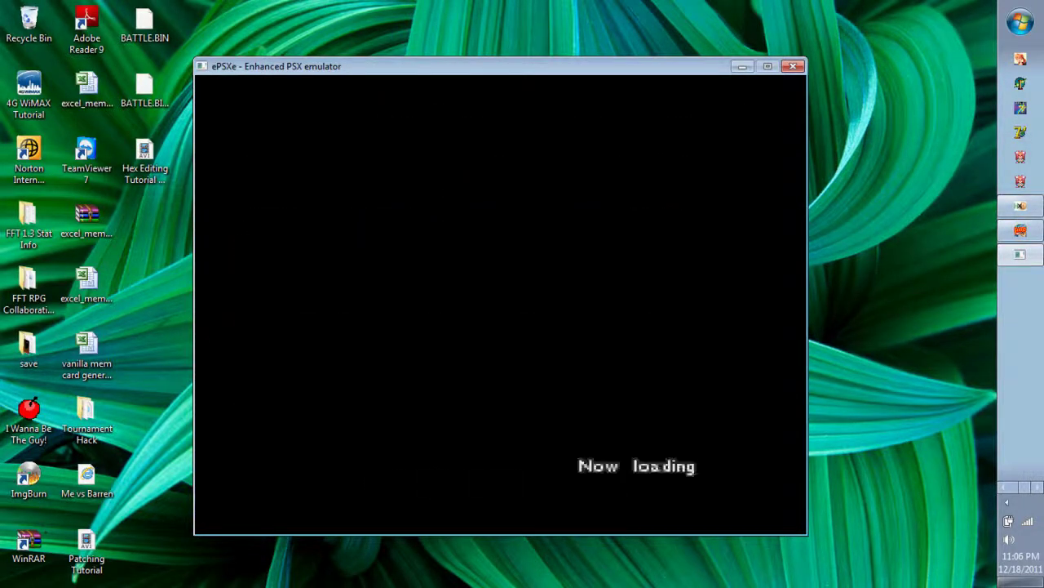
# Load the saved game and open the Deep Dungeon list on the world map.
pyautogui.press('x')
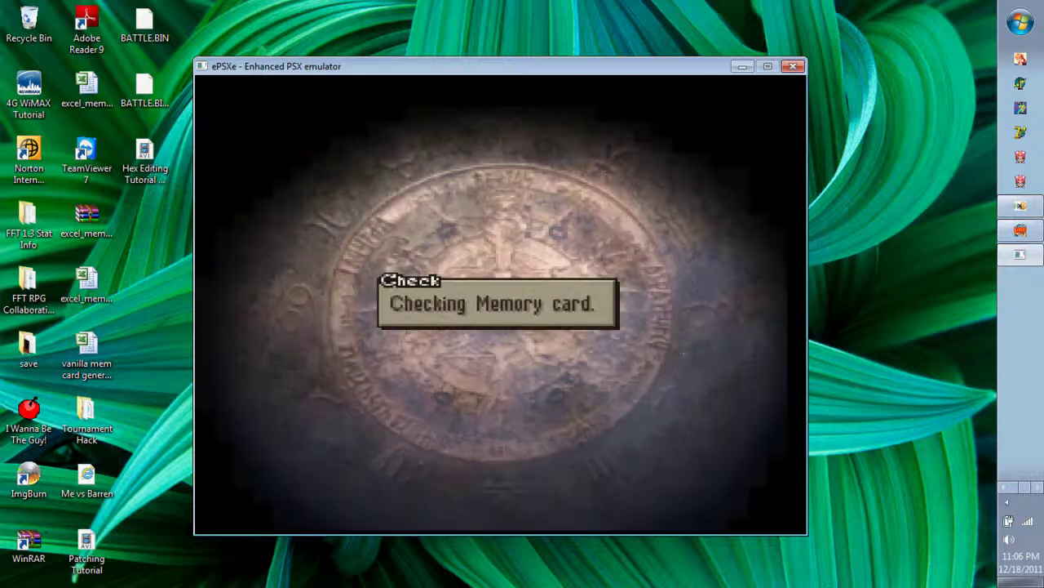
pyautogui.press('x')
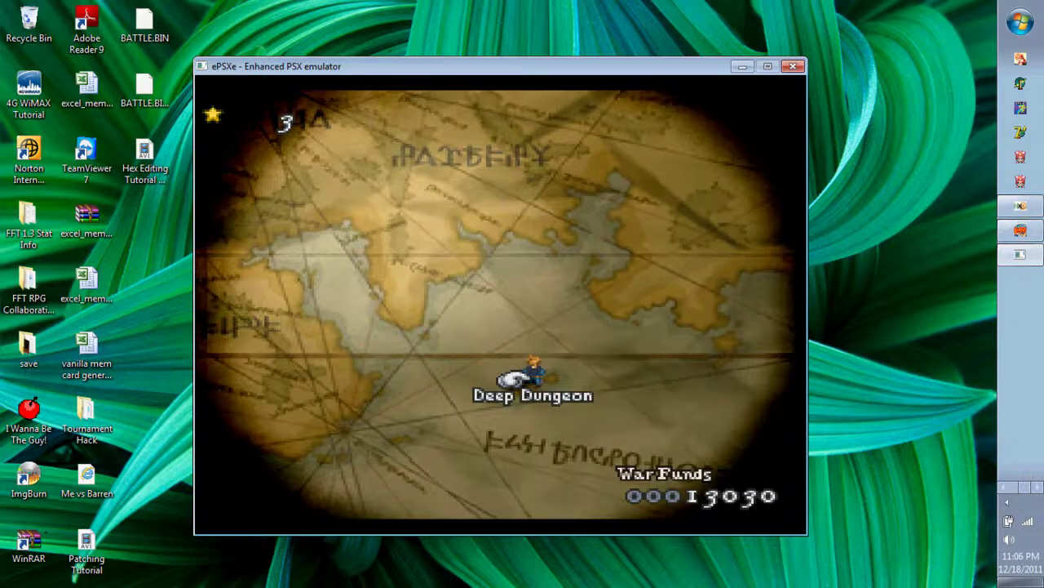
pyautogui.press('x')
pyautogui.press('Down')
pyautogui.press('Down')
pyautogui.press('Down')
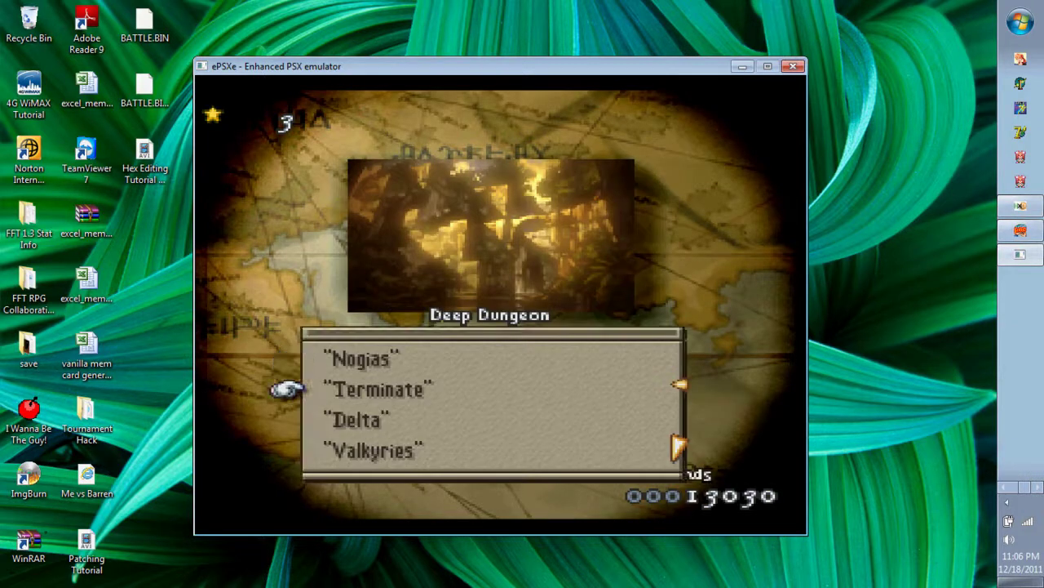
# Browse the Deep Dungeon entries from Nogias down to End.
pyautogui.press('Right')
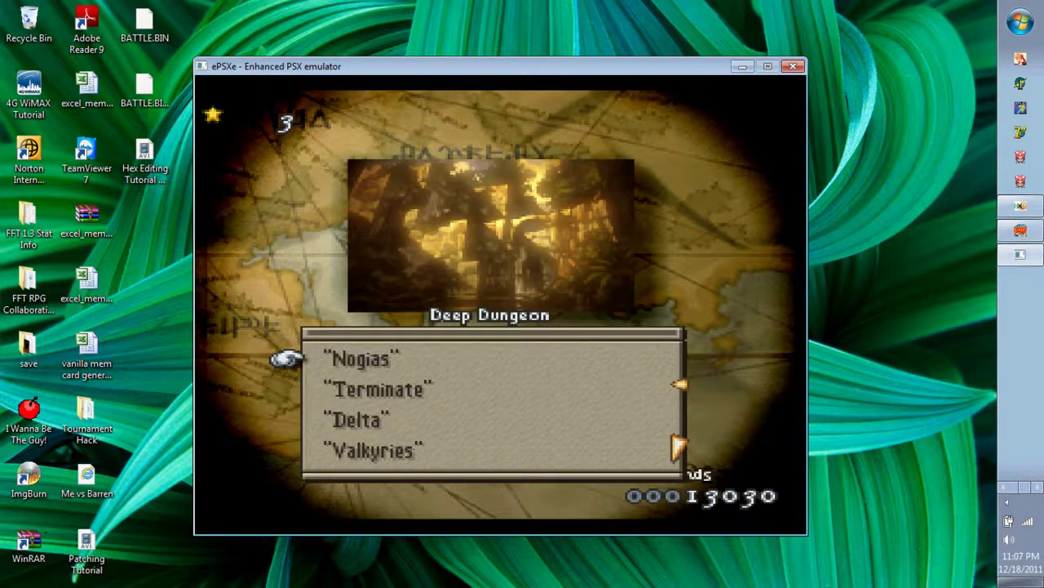
pyautogui.press('Down')
pyautogui.press('Down')
pyautogui.press('Down')
pyautogui.press('Down')
pyautogui.press('Down')
pyautogui.press('Down')
pyautogui.press('Down')
pyautogui.press('Down')
pyautogui.press('Down')
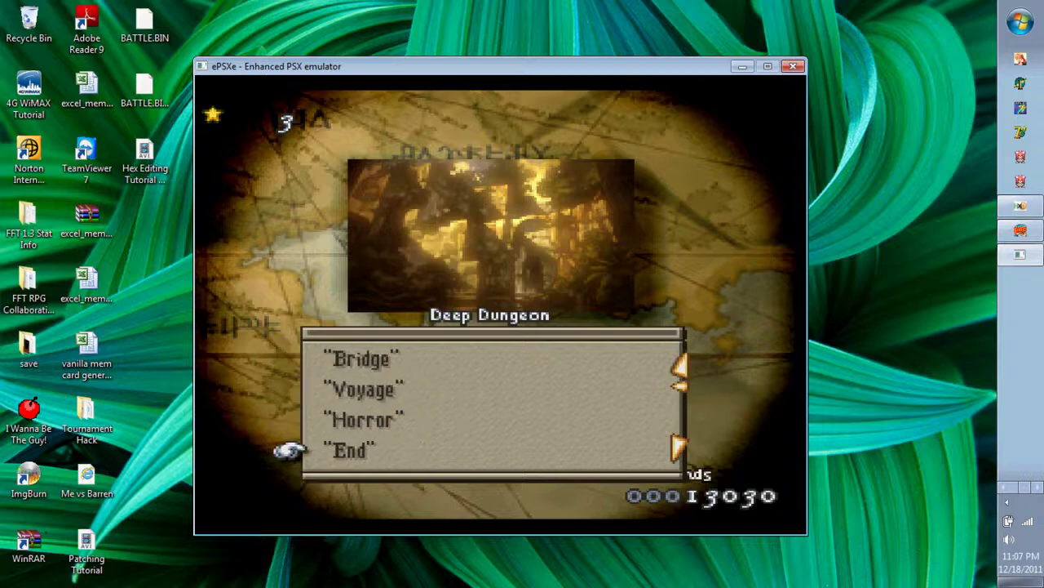
pyautogui.press('Down')
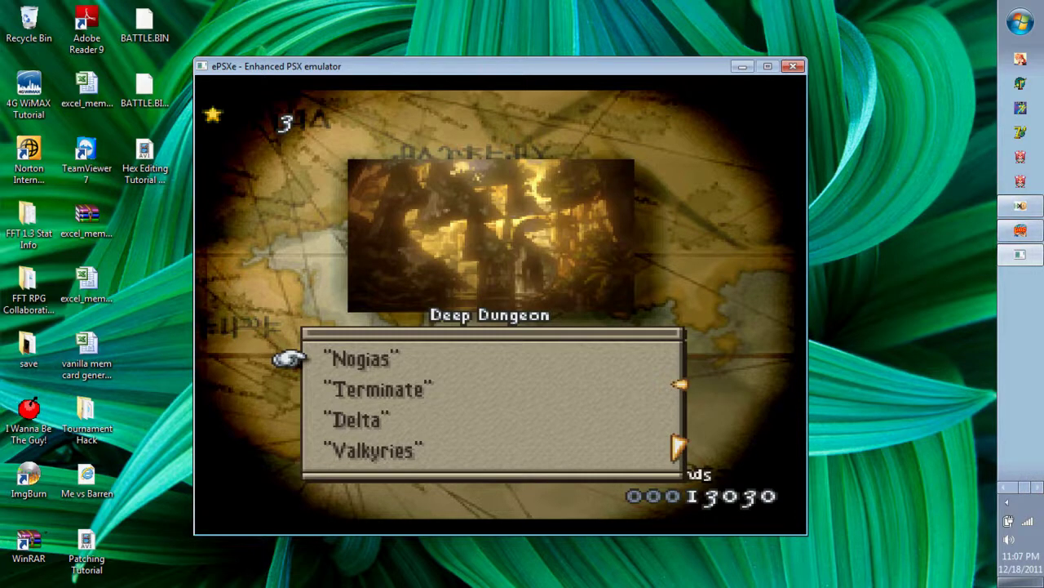
# Look through the numbered tutorial entries as far as Option Setup and return to Nogias.
pyautogui.press('x')
pyautogui.press('x')
pyautogui.press('Down')
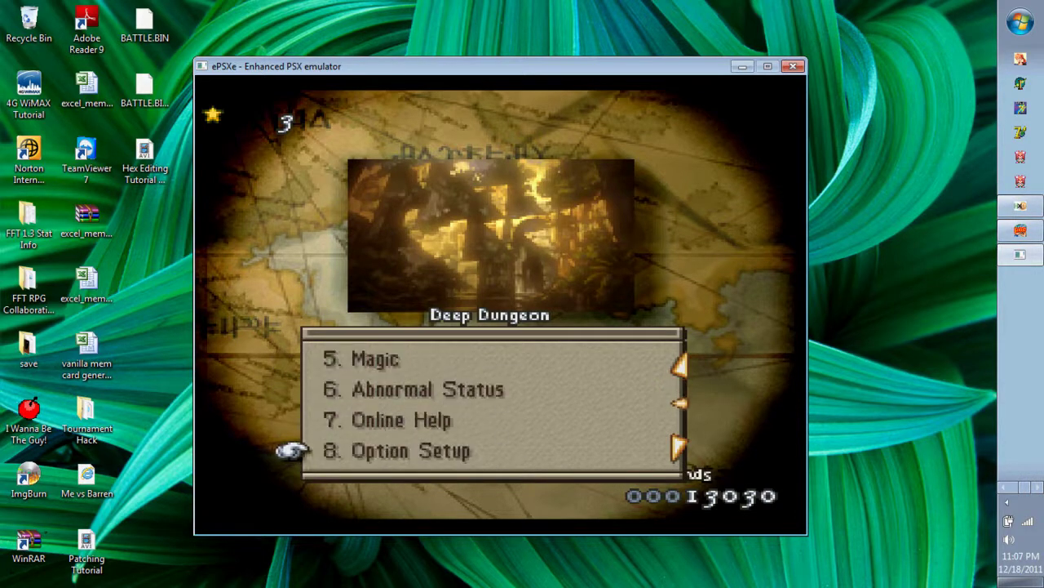
pyautogui.press('x')
pyautogui.press('c')
pyautogui.press('Up')
pyautogui.press('Up')
pyautogui.press('Up')
pyautogui.press('Up')
pyautogui.press('Up')
pyautogui.press('z')
pyautogui.press('z')
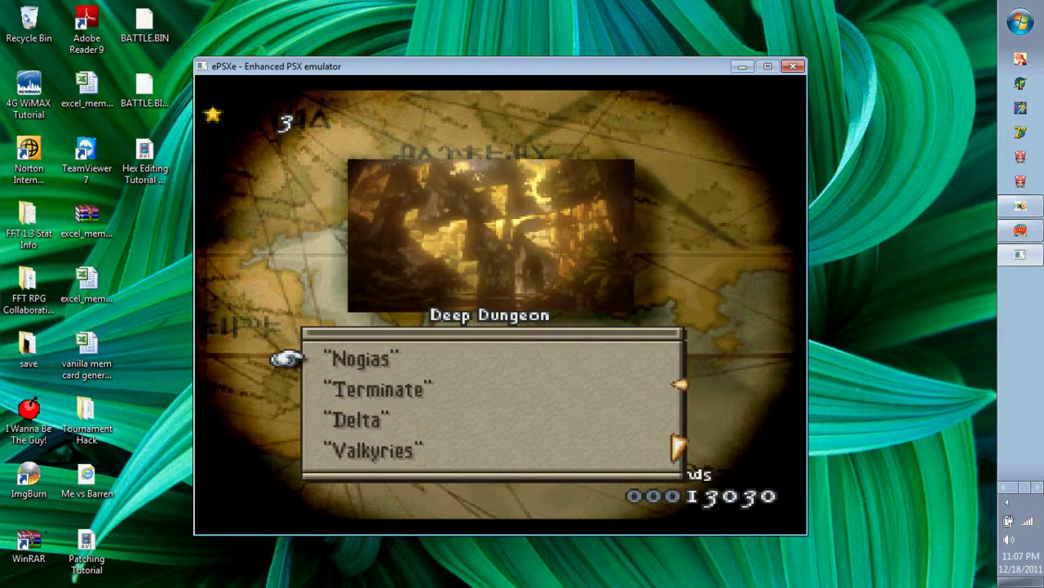
# Open the debug number selector below Option in the world map menu and set it to 041.
pyautogui.press('x')
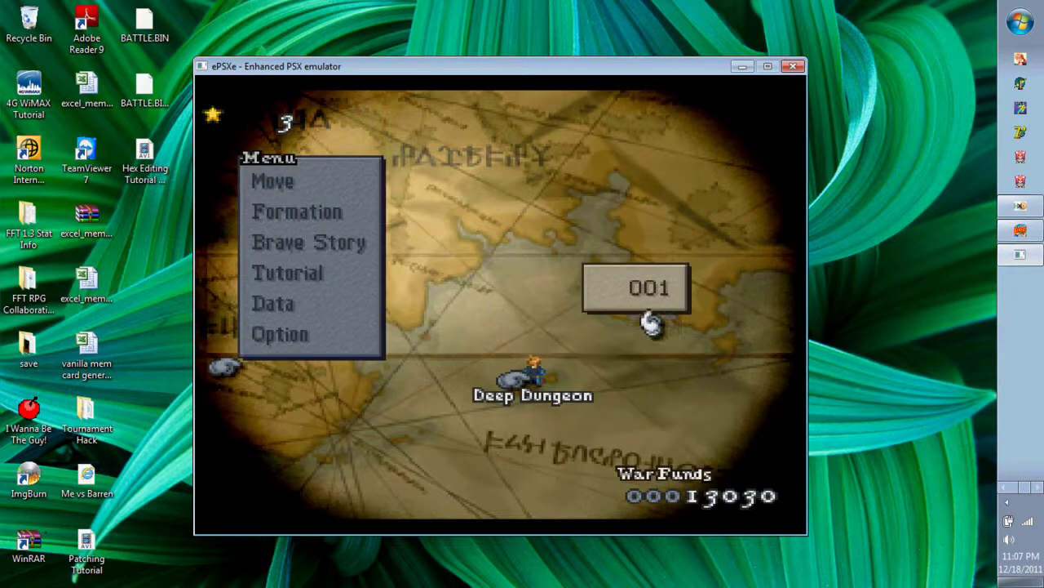
pyautogui.press('Right')
pyautogui.press('Up')
pyautogui.press('Up')
pyautogui.press('Up')
pyautogui.press('Left')
pyautogui.press('Down')
pyautogui.press('Up')
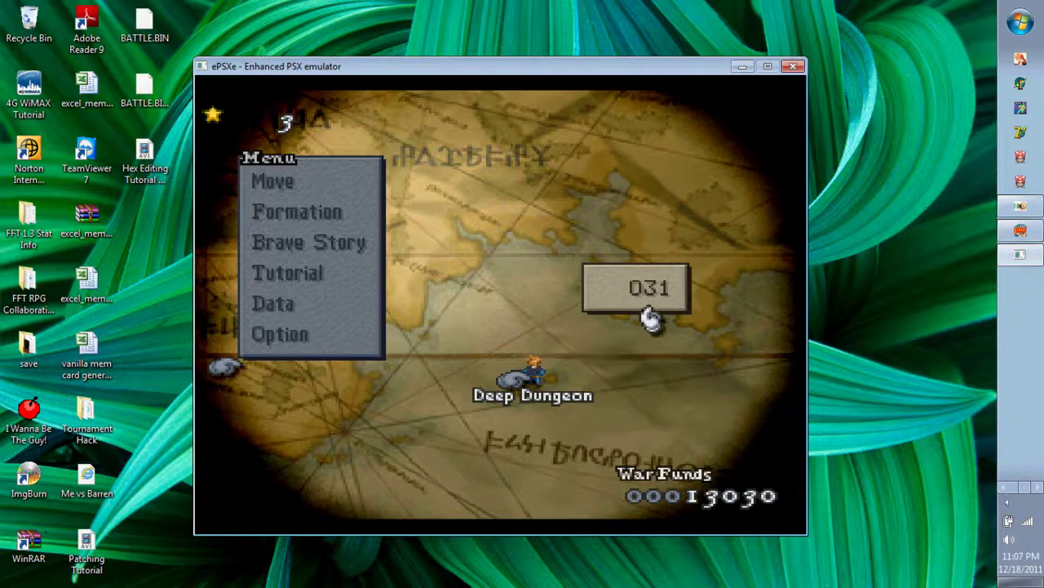
pyautogui.press('Up')
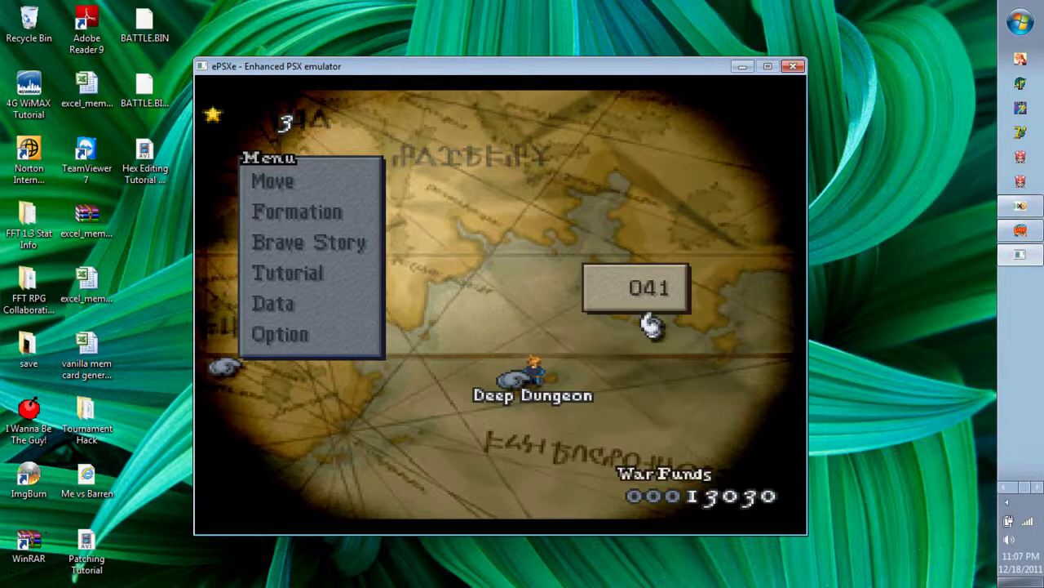
pyautogui.press('x')
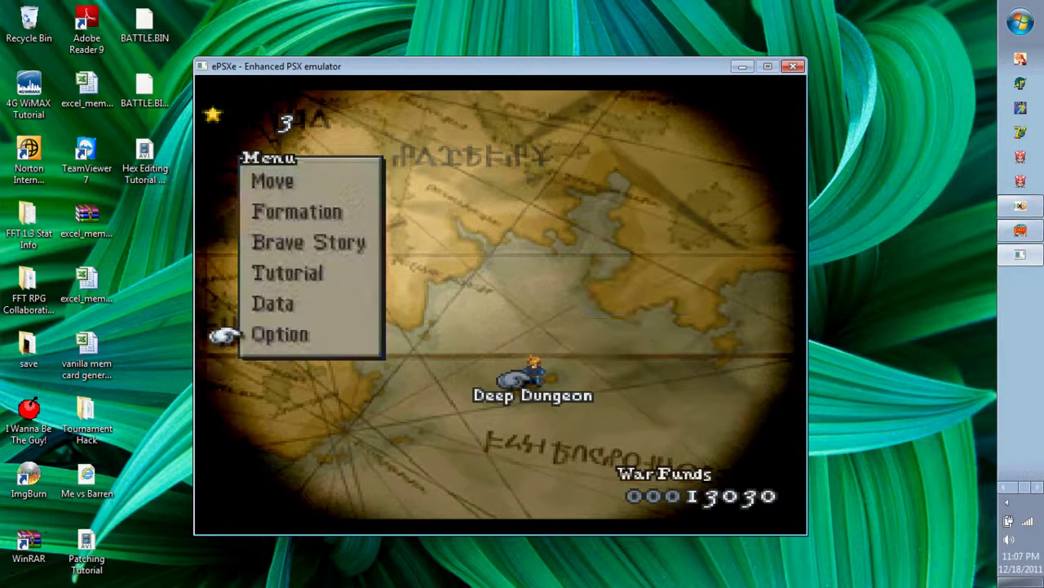
# Reopen the debug number selector below Option, set it to 017, and launch that battle.
pyautogui.press('Down')
pyautogui.press('x')
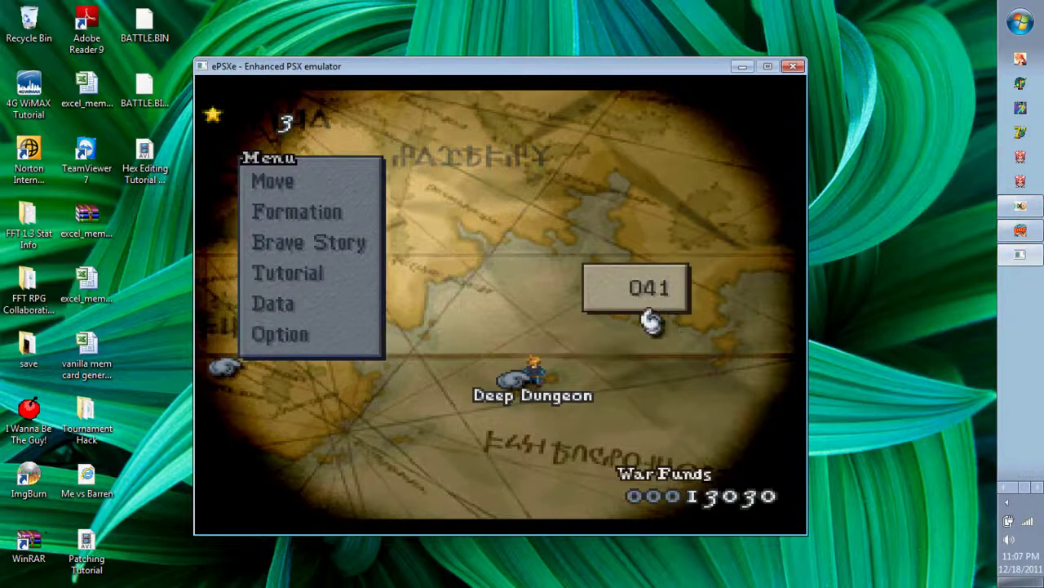
pyautogui.press('Up')
pyautogui.press('Down')
pyautogui.press('Down')
pyautogui.press('Down')
pyautogui.press('Up')
pyautogui.press('Up')
pyautogui.press('Down')
pyautogui.press('Down')
pyautogui.press('Down')
pyautogui.press('Down')
pyautogui.press('Down')
pyautogui.press('Down')
pyautogui.press('Down')
pyautogui.press('Down')
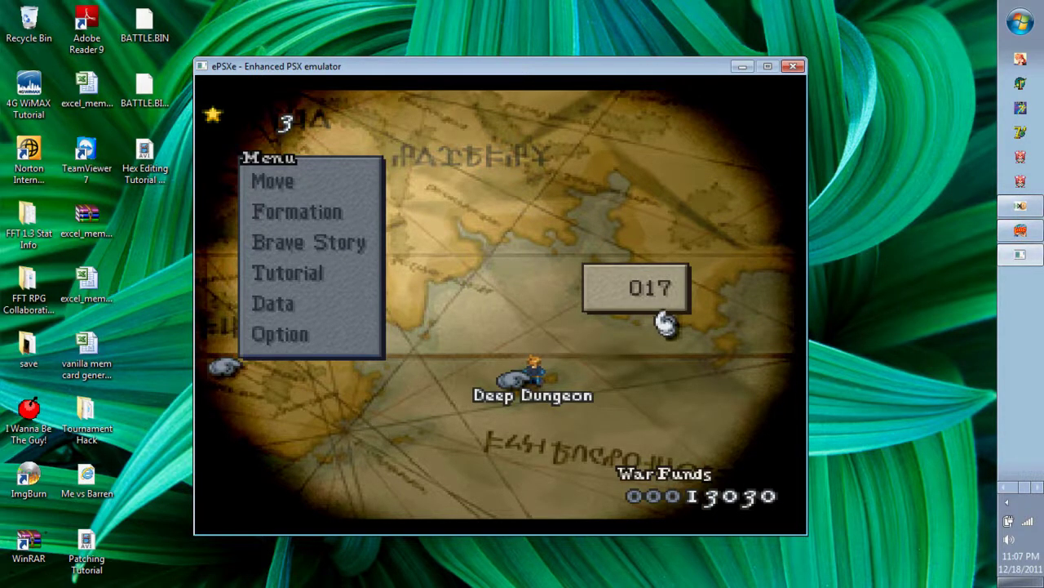
pyautogui.press('x')
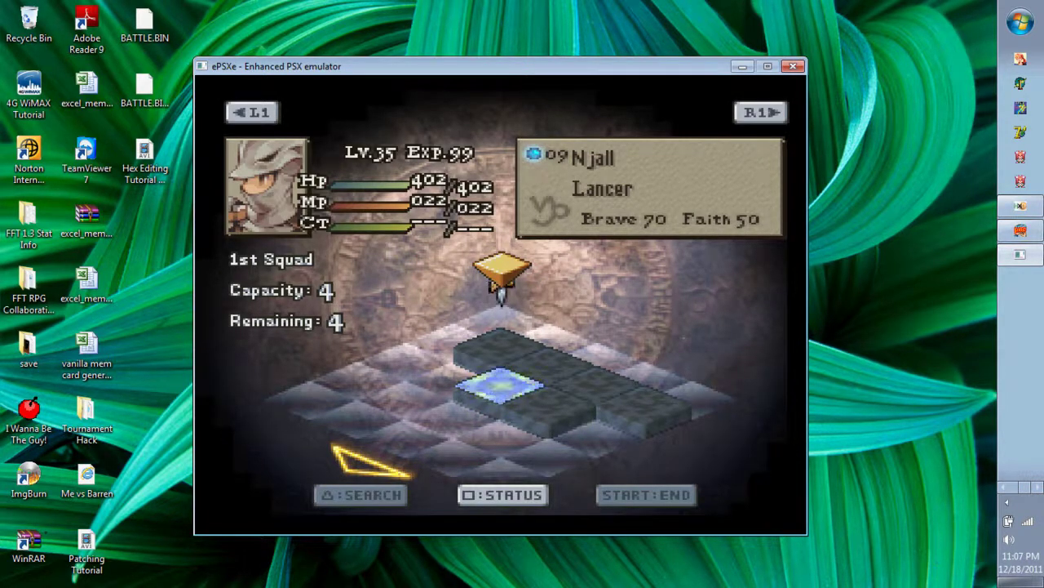
# Fill the first squad, including the Time Mage, and continue to the second squad.
pyautogui.press('r')
pyautogui.press('x')
pyautogui.press('x')
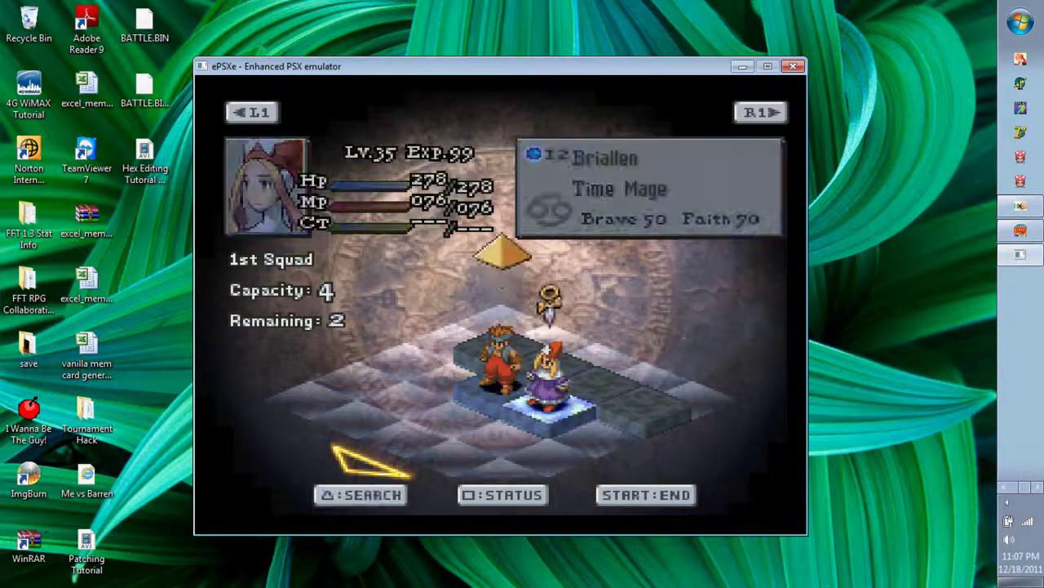
pyautogui.press('x')
pyautogui.press('x')
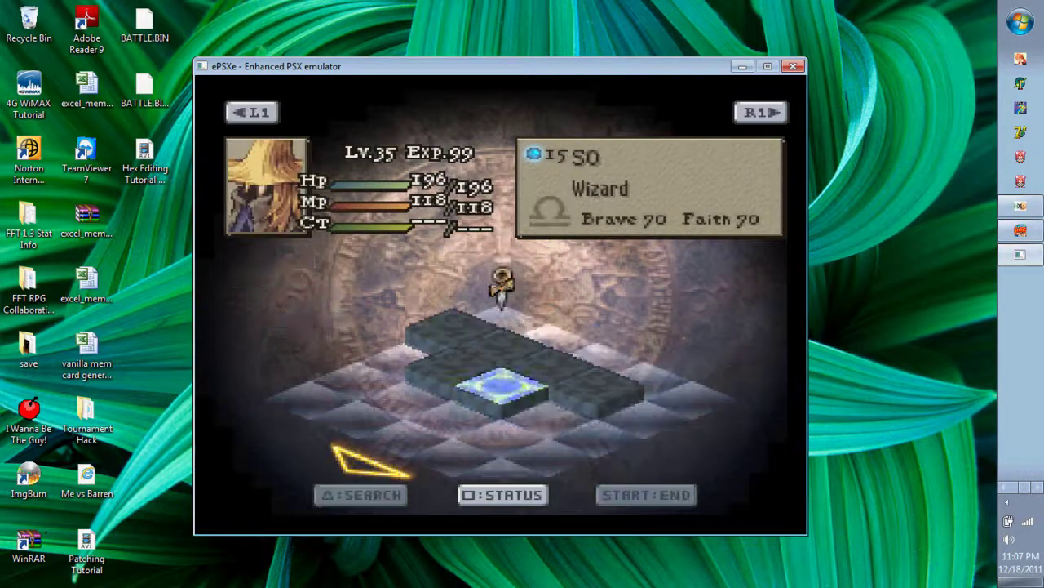
# Place units in the second squad, including the Wizard, and start the battle.
pyautogui.press('x')
pyautogui.press('x')
pyautogui.press('x')
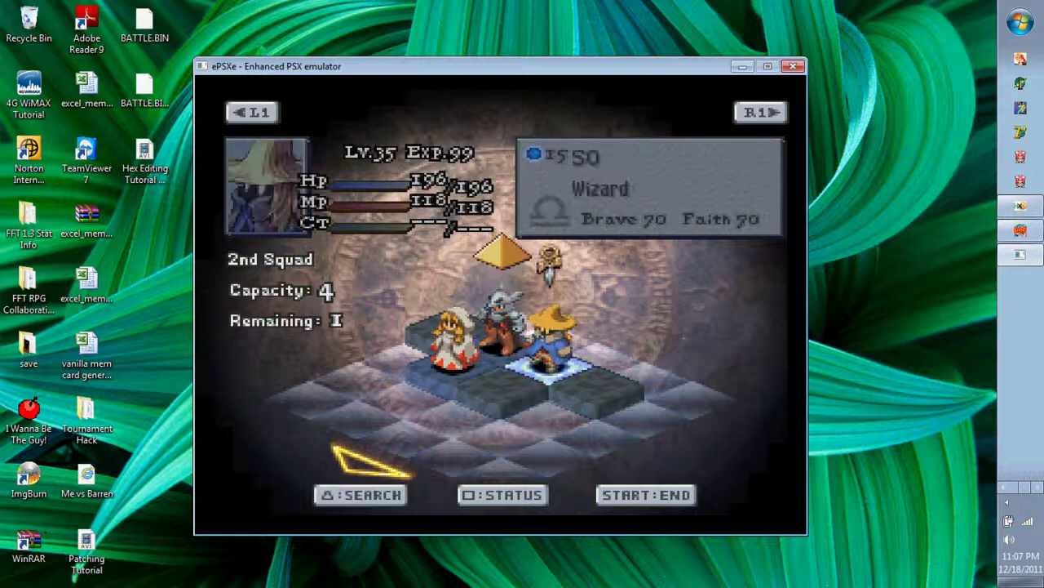
pyautogui.press('Right')
pyautogui.press('Right')
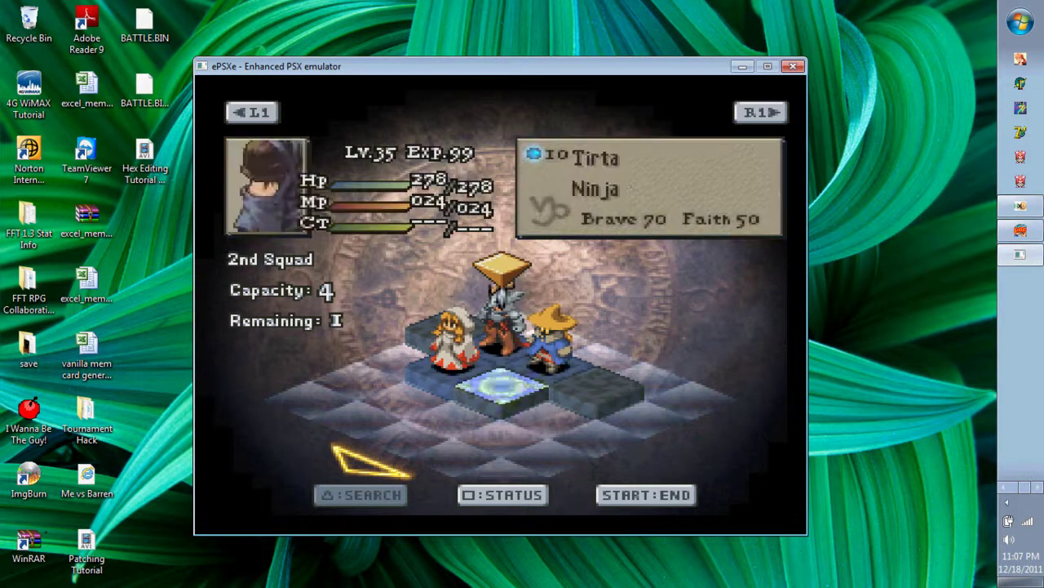
pyautogui.press('Right')
pyautogui.press('Left')
pyautogui.press('Return')
pyautogui.press('x')
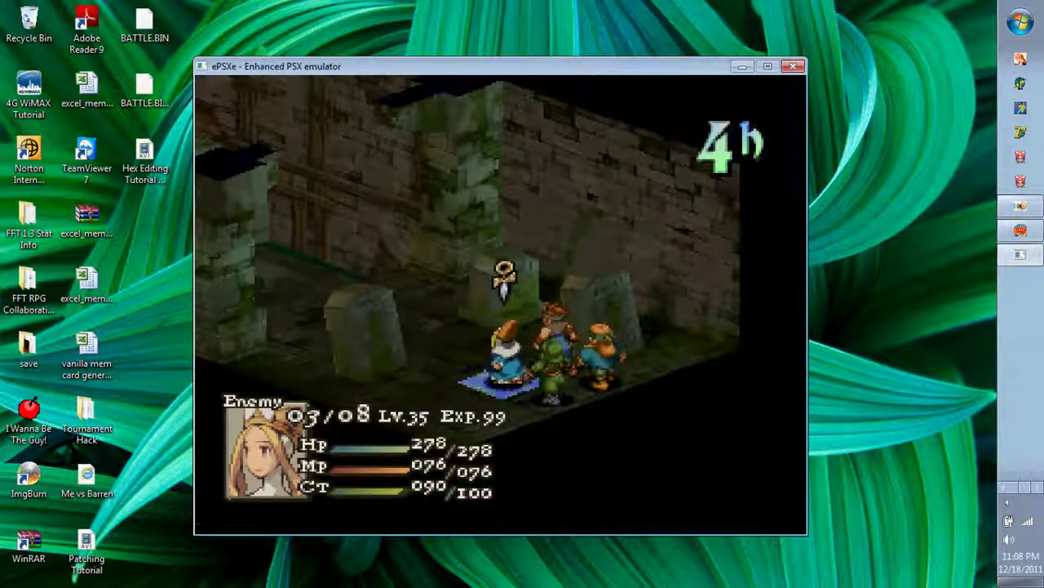
# Inspect the enemy Bard, Monk and Time Mage on the graveyard map, opening the Monk's unit menu.
pyautogui.press('Up')
pyautogui.press('Right')
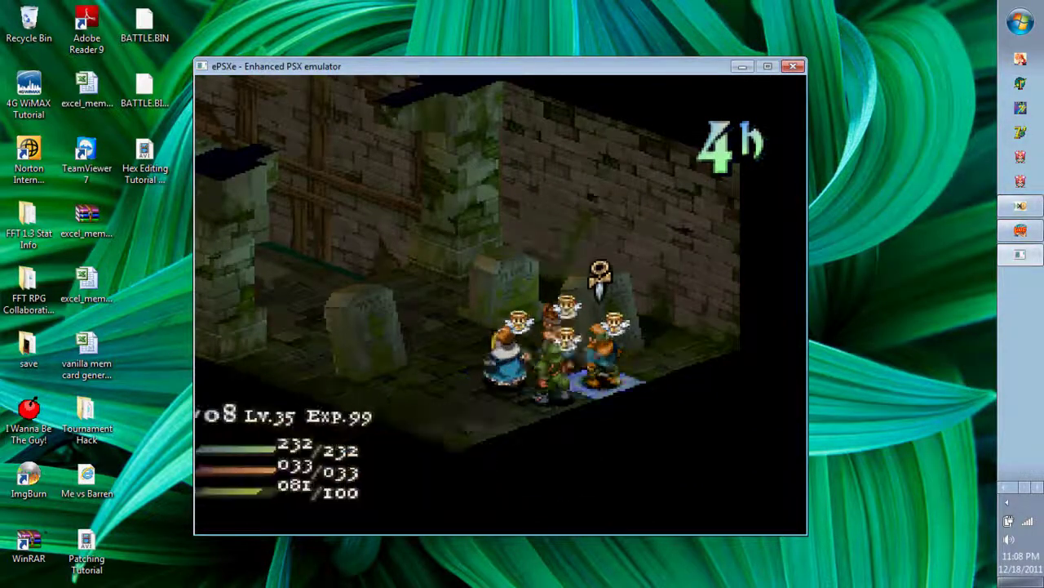
pyautogui.press('Left')
pyautogui.press('x')
pyautogui.press('x')
pyautogui.press('z')
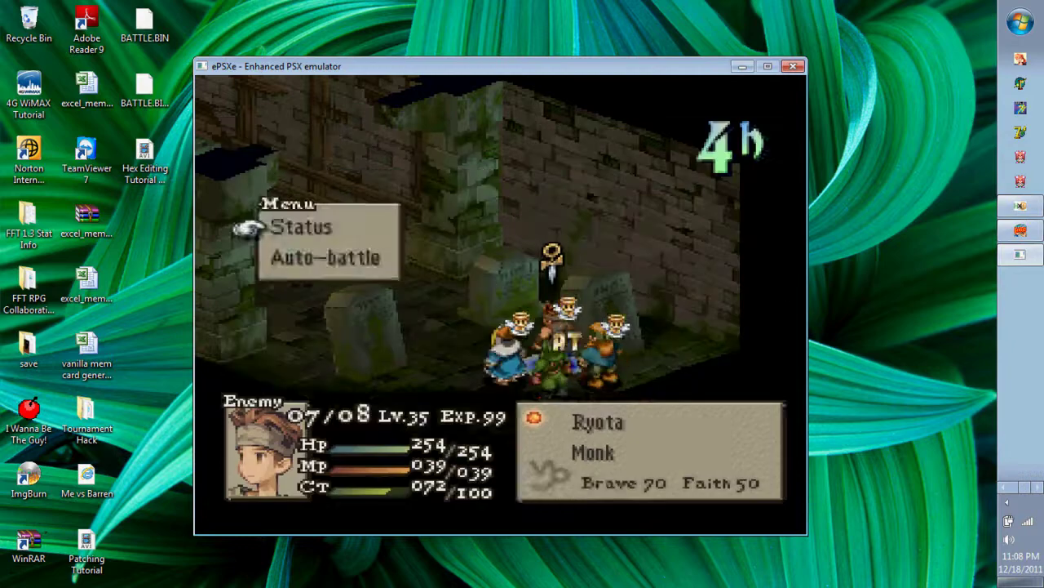
pyautogui.press('z')
pyautogui.press('Down')
pyautogui.press('x')
pyautogui.press('x')
pyautogui.press('z')
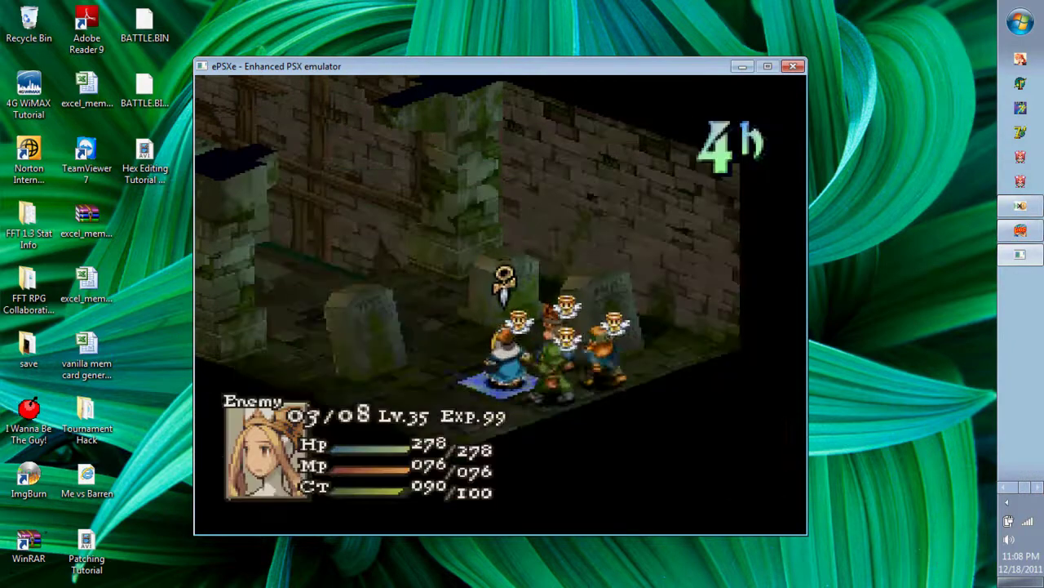
# Open the enemy Bard's unit menu and compare its details with the adjacent Monk's.
pyautogui.press('Right')
pyautogui.press('Right')
pyautogui.press('x')
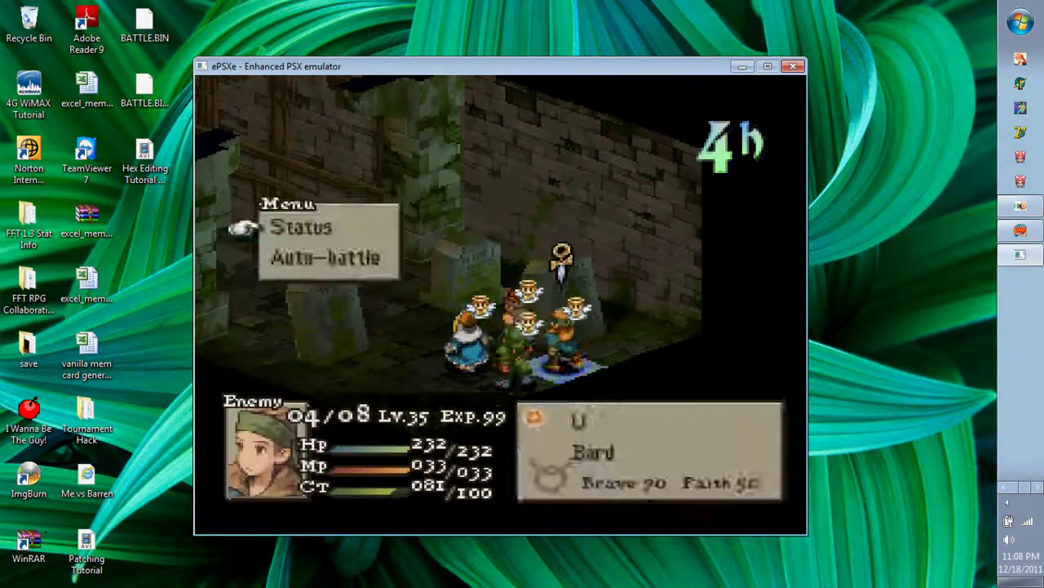
pyautogui.press('z')
pyautogui.press('Right')
pyautogui.press('x')
pyautogui.press('x')
pyautogui.press('z')
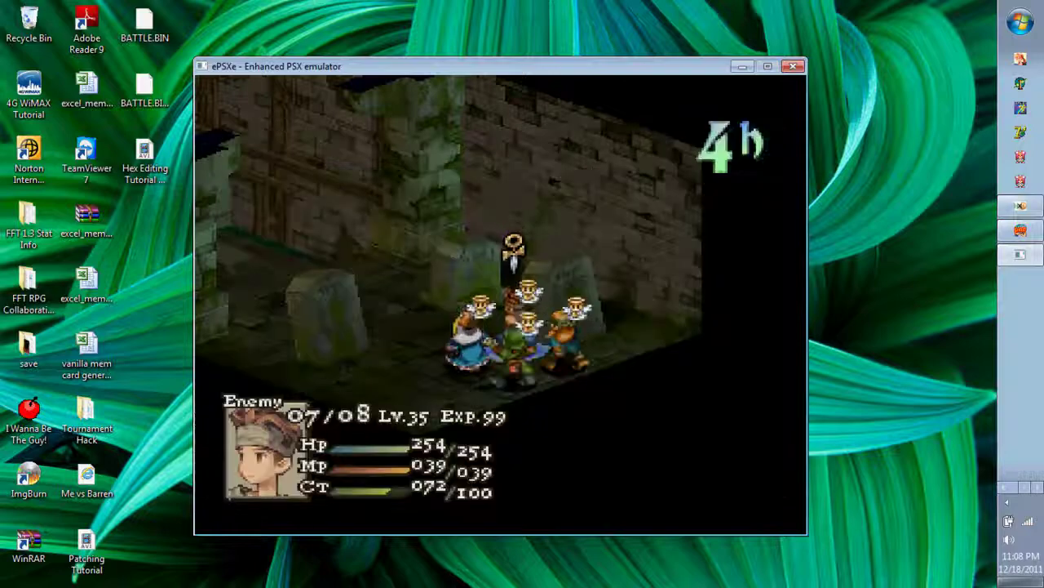
# Inspect the enemy units and the Priest and Ninja squad across the battlefield, comparing their job, level and stat details.
pyautogui.press('Right')
pyautogui.press('x')
pyautogui.press('x')
pyautogui.press('z')
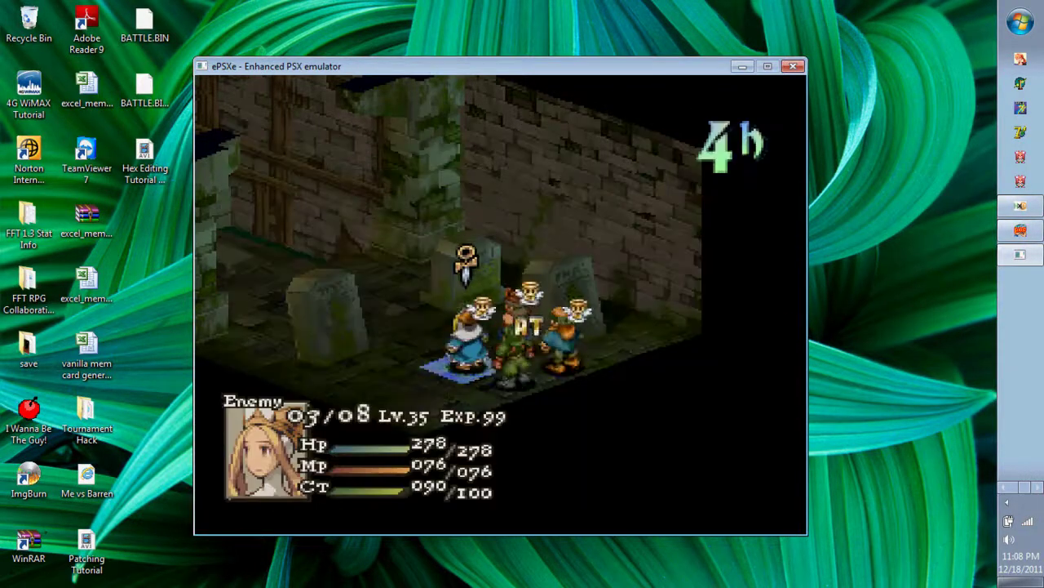
pyautogui.press('Right')
pyautogui.press('Right')
pyautogui.press('x')
pyautogui.press('z')
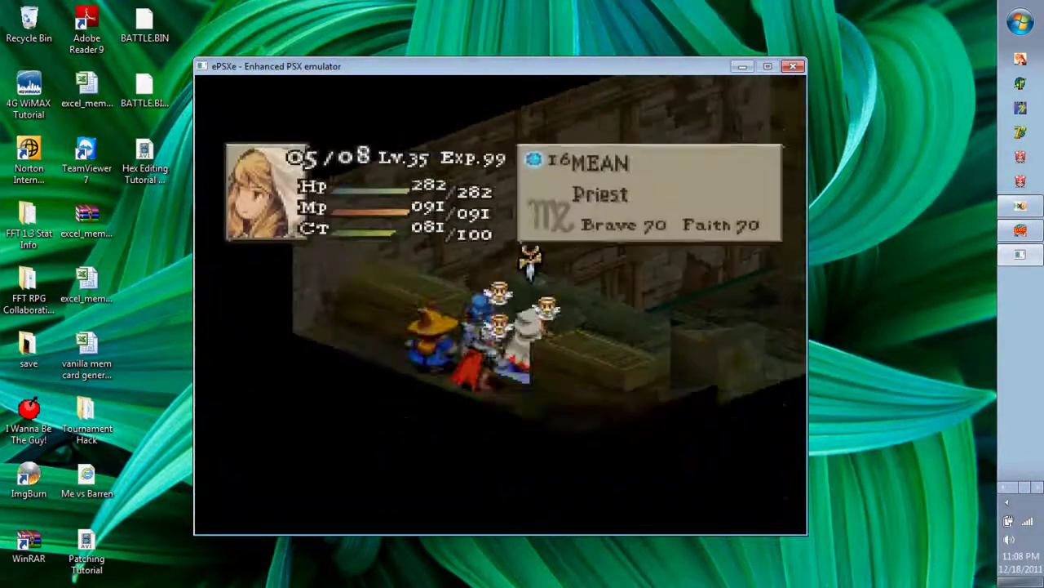
pyautogui.press('Right')
pyautogui.press('x')
pyautogui.press('z')
pyautogui.press('x')
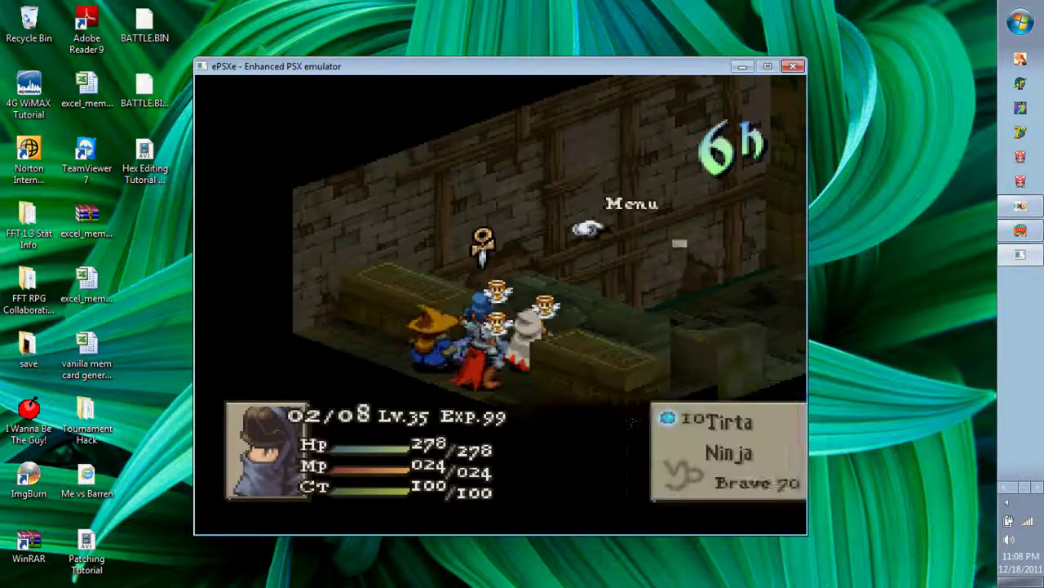
pyautogui.press('z')
pyautogui.press('z')
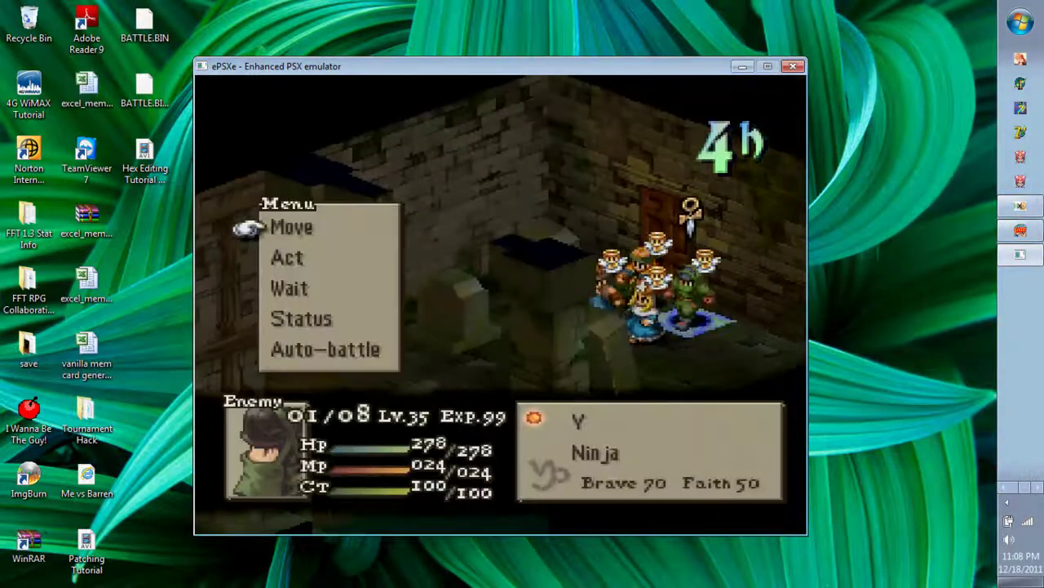
# Use the enemy Ninja's turn to act against an adjacent unit on the graveyard map.
pyautogui.press('Down')
pyautogui.press('Up')
pyautogui.press('Up')
pyautogui.press('Up')
pyautogui.press('x')
pyautogui.press('z')
pyautogui.press('Up')
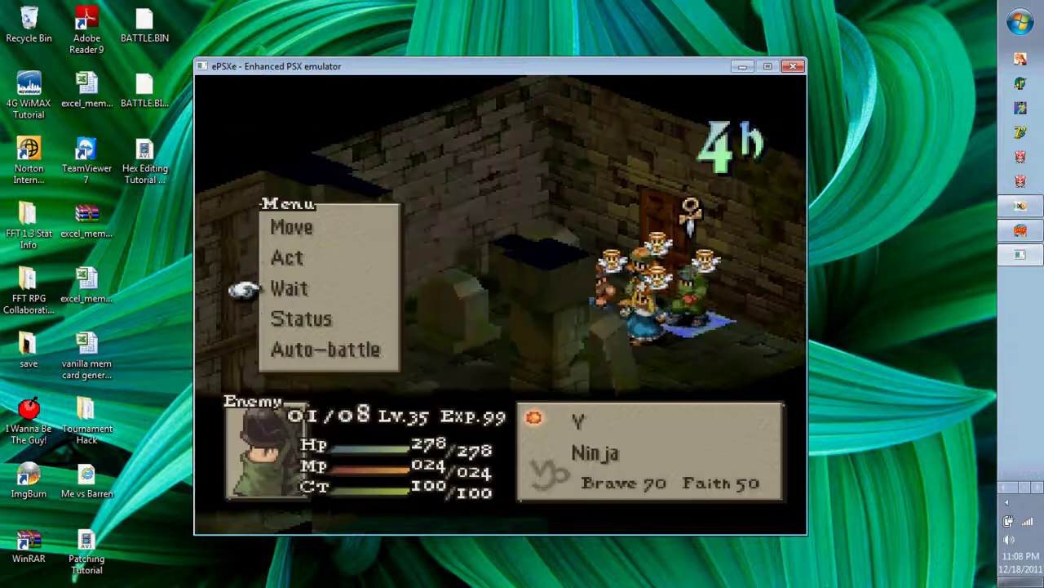
pyautogui.press('Up')
pyautogui.press('z')
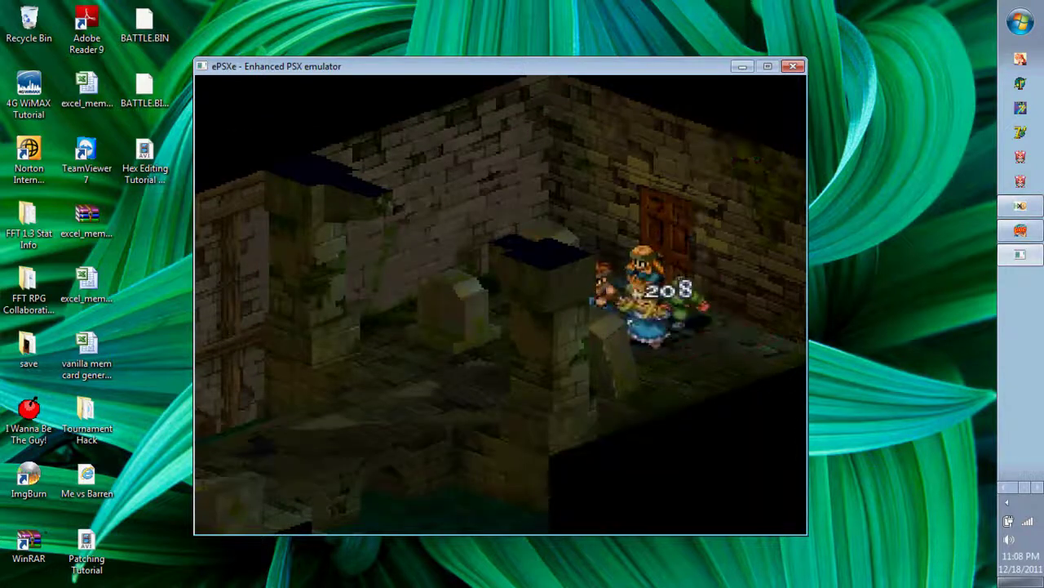
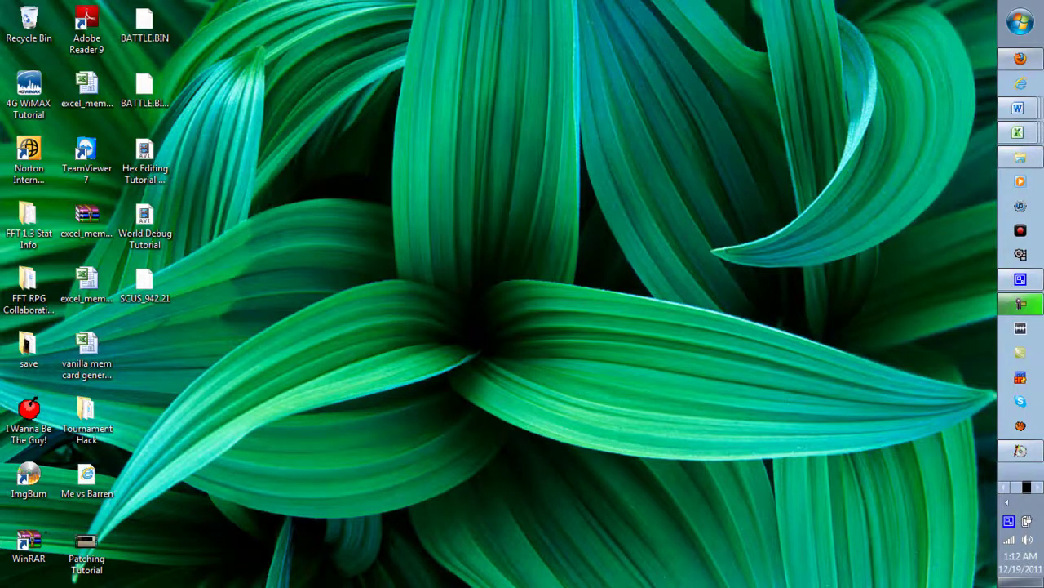
pyautogui.moveTo(532, 261); pyautogui.dragTo(553, 359)
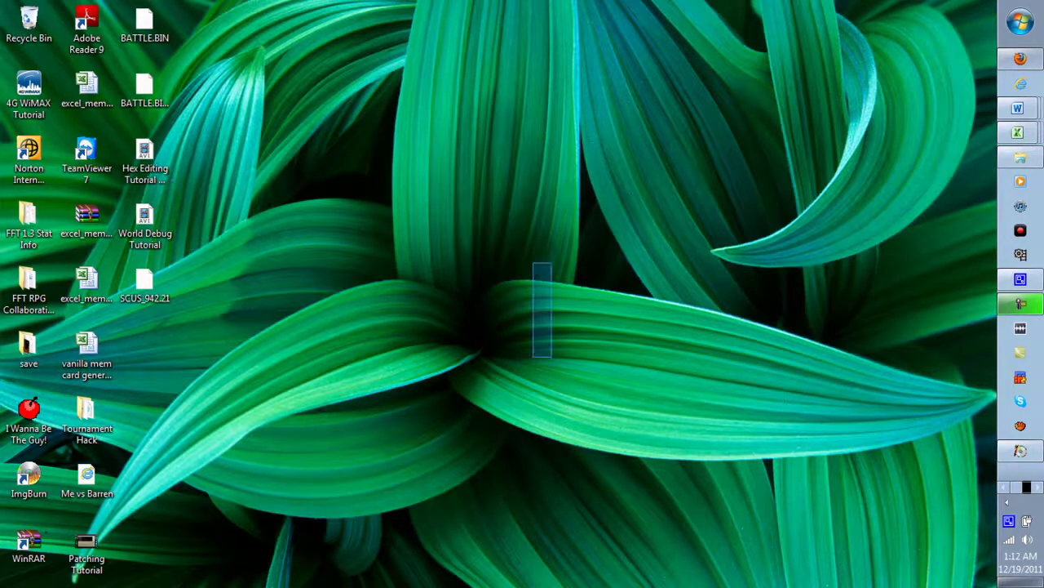
pyautogui.moveTo(435, 111); pyautogui.dragTo(491, 183)
pyautogui.moveTo(521, 263); pyautogui.dragTo(712, 378)
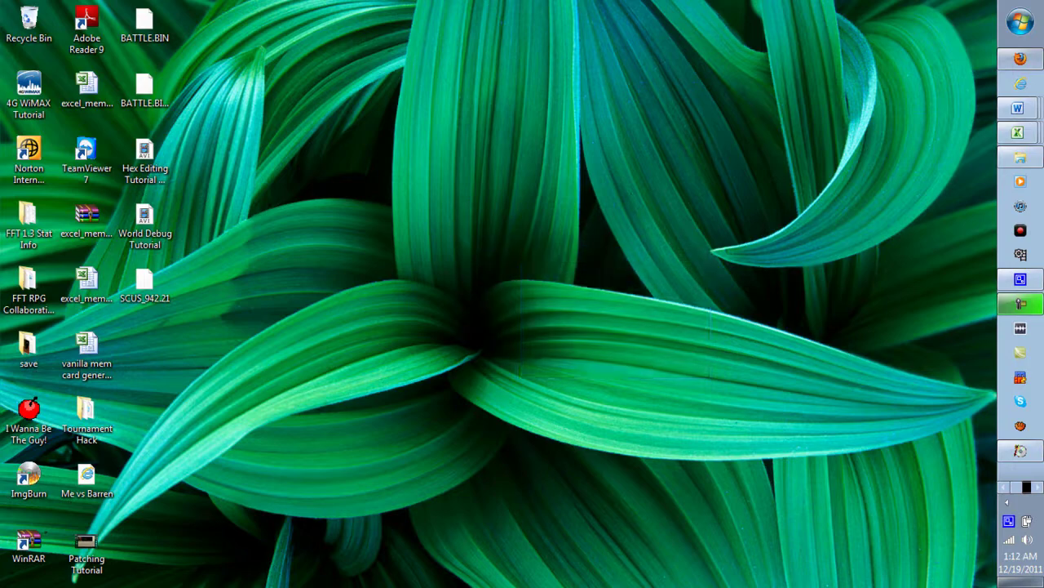
pyautogui.moveTo(308, 212); pyautogui.dragTo(575, 370)
pyautogui.moveTo(690, 430); pyautogui.dragTo(410, 96)
pyautogui.moveTo(264, 96); pyautogui.dragTo(506, 315)
pyautogui.moveTo(287, 85); pyautogui.dragTo(628, 437)
pyautogui.moveTo(281, 81); pyautogui.dragTo(434, 235)
pyautogui.moveTo(427, 196); pyautogui.dragTo(488, 494)
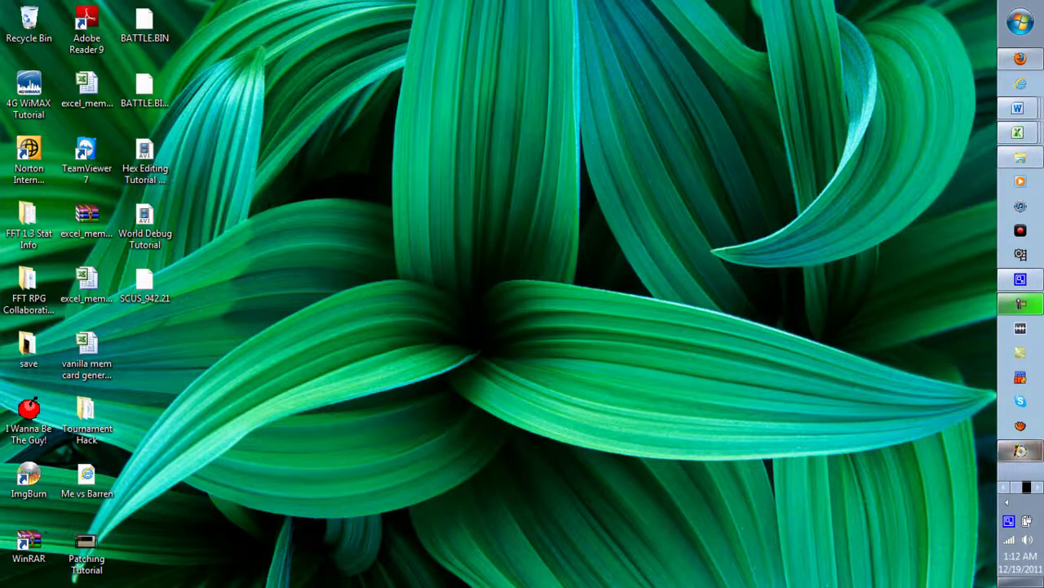
# Switch to CDmage with FFT Parted Ways.BIN loaded and widen its window to show the full image path and file dates.
pyautogui.moveTo(1020, 450)
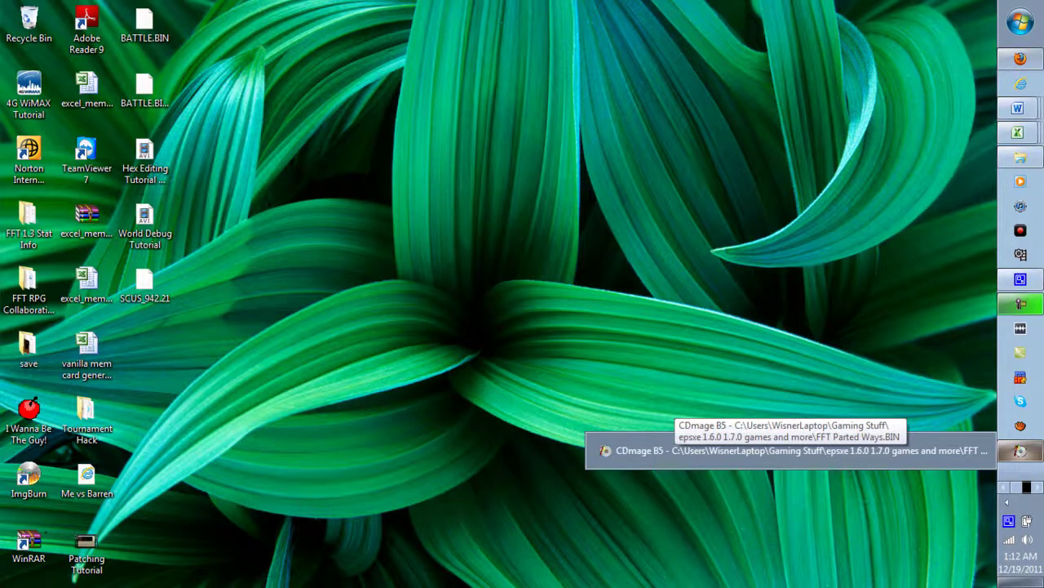
pyautogui.click(677, 450)
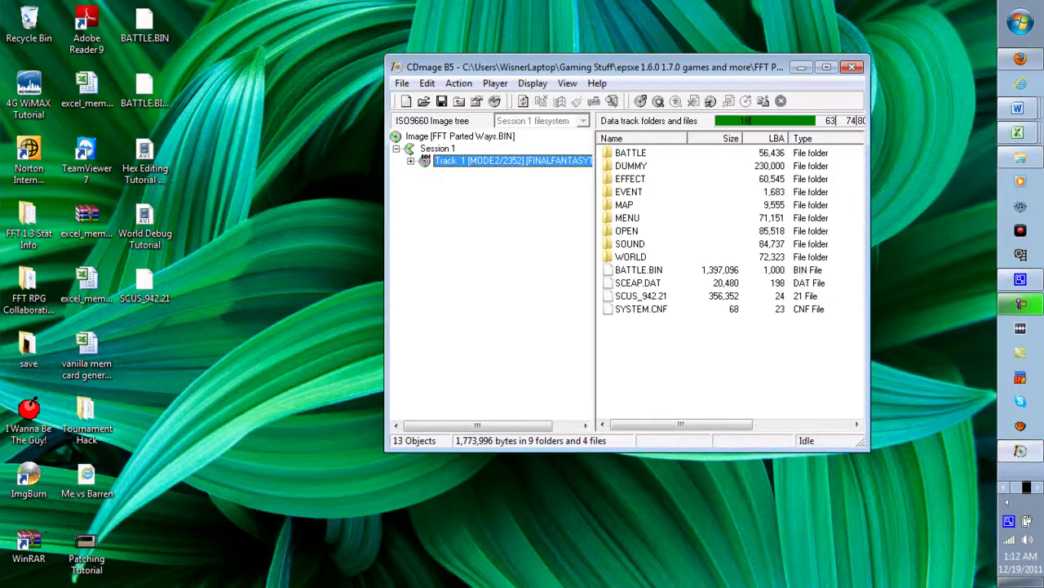
pyautogui.moveTo(572, 67); pyautogui.dragTo(534, 80)
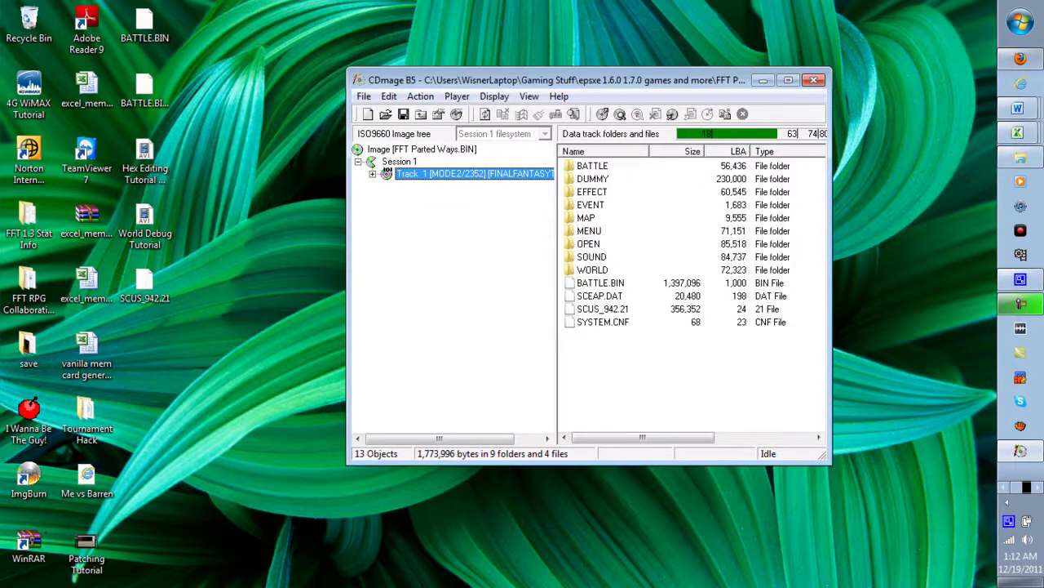
pyautogui.moveTo(534, 79); pyautogui.dragTo(466, 94)
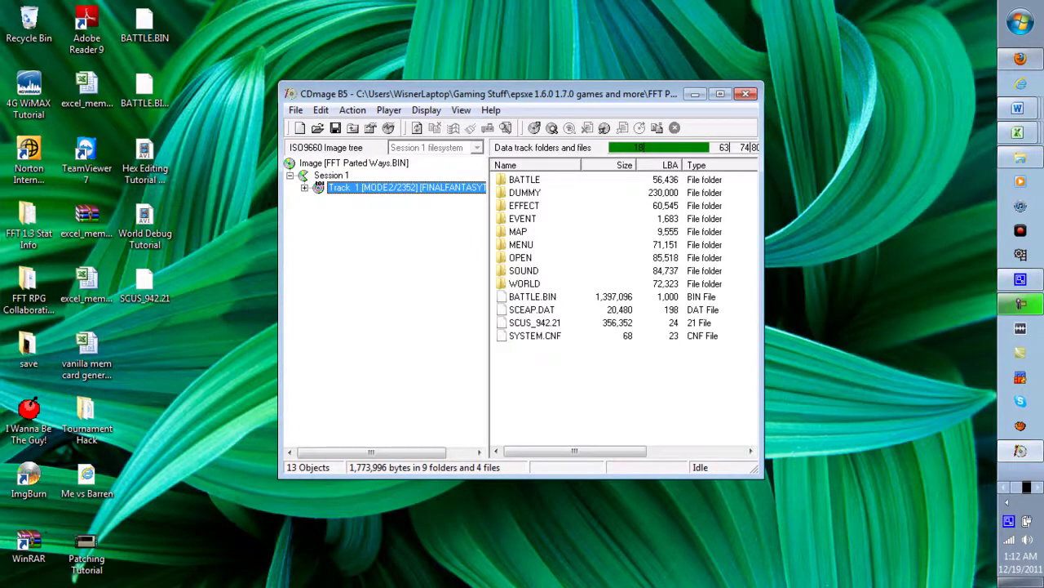
pyautogui.moveTo(465, 94); pyautogui.dragTo(457, 94)
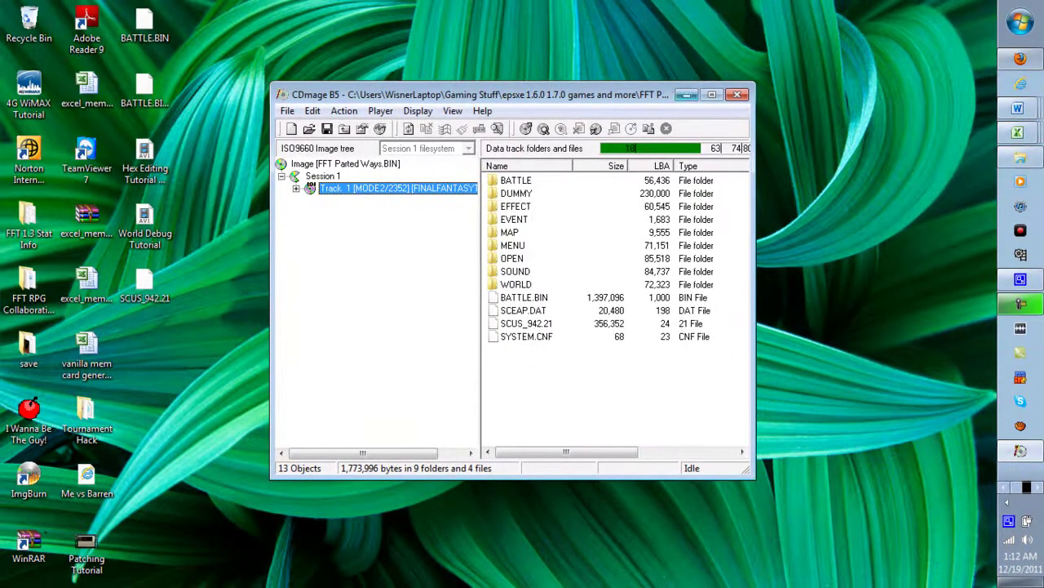
pyautogui.moveTo(755, 278); pyautogui.dragTo(904, 277)
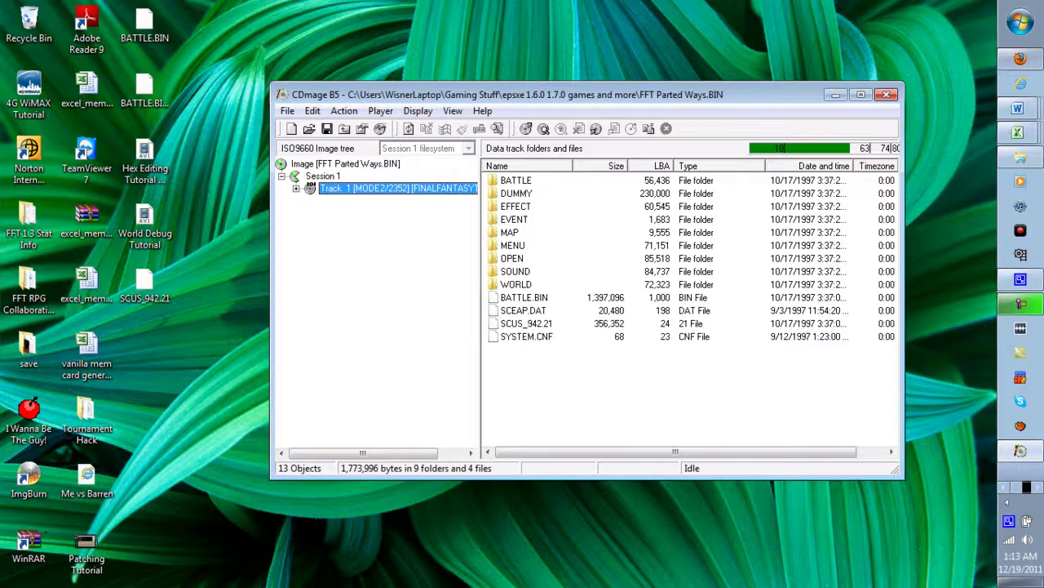
pyautogui.moveTo(490, 94); pyautogui.dragTo(538, 92)
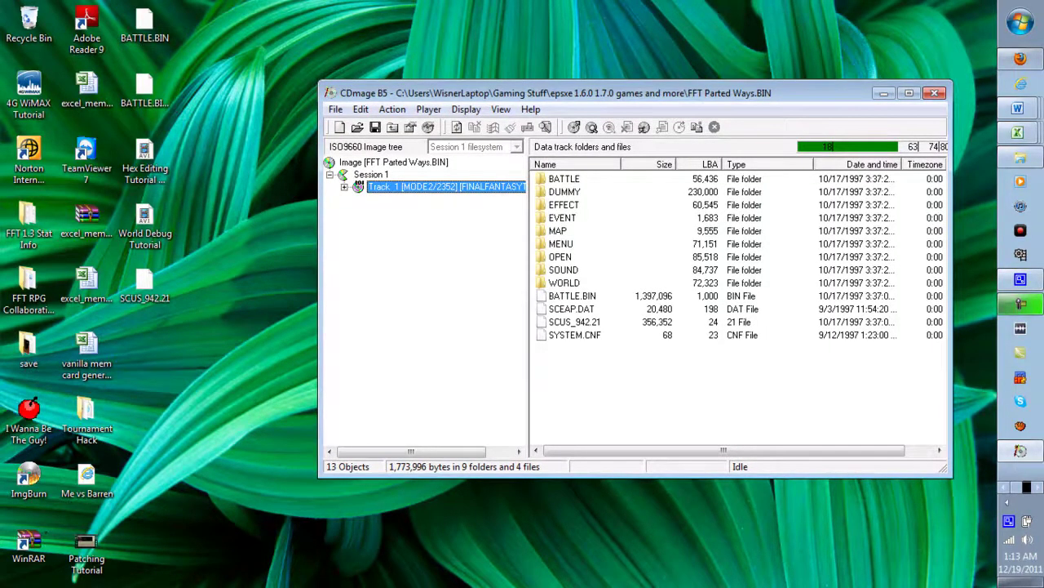
# Exit CDmage after pointing out the SCUS_942.21 file on the desktop.
pyautogui.click(144, 282)
pyautogui.click(335, 110)
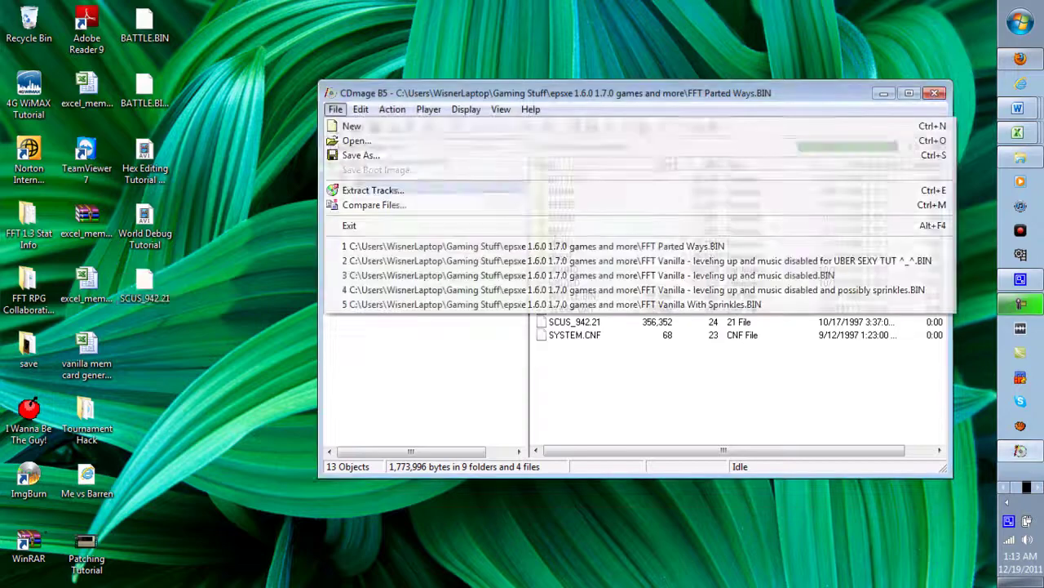
pyautogui.press('Return')
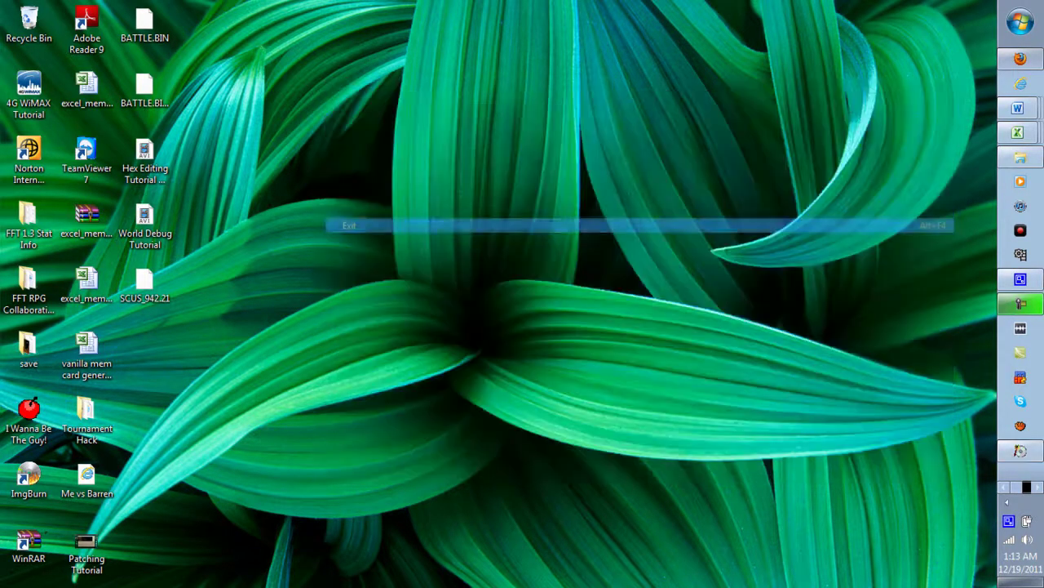
# Switch to the excel_memory_card_generator_CCPv1.965Z_empty workbook in Excel, view its Release sheet and return to the new extract sheet.
pyautogui.moveTo(1018, 132)
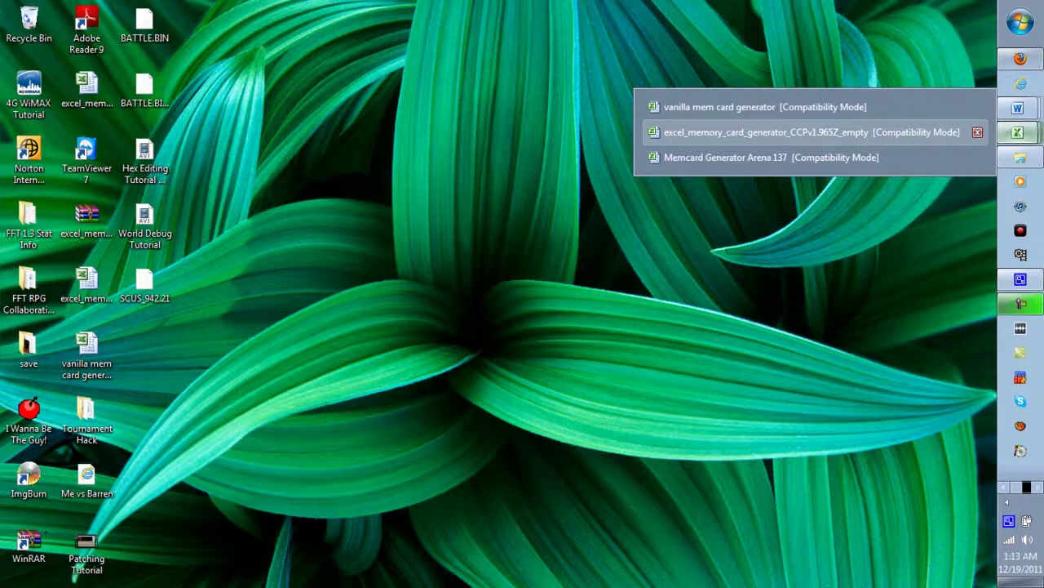
pyautogui.click(767, 132)
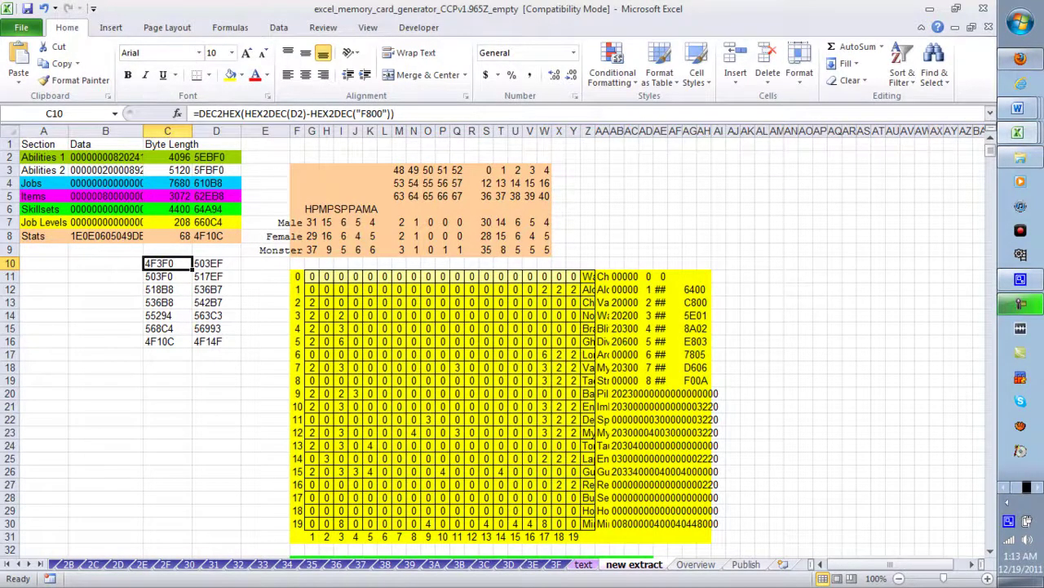
pyautogui.click(7, 564)
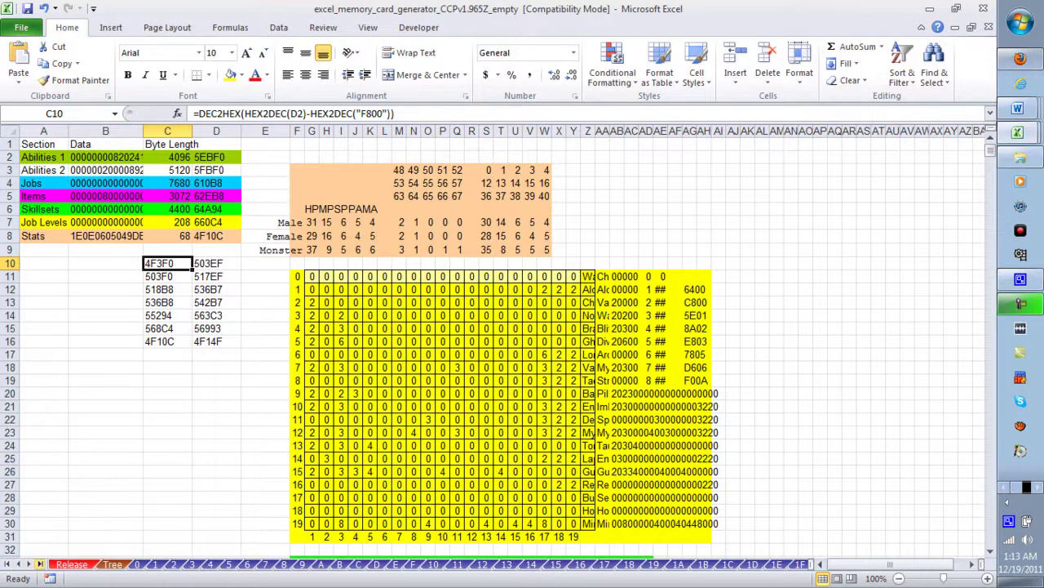
pyautogui.click(73, 564)
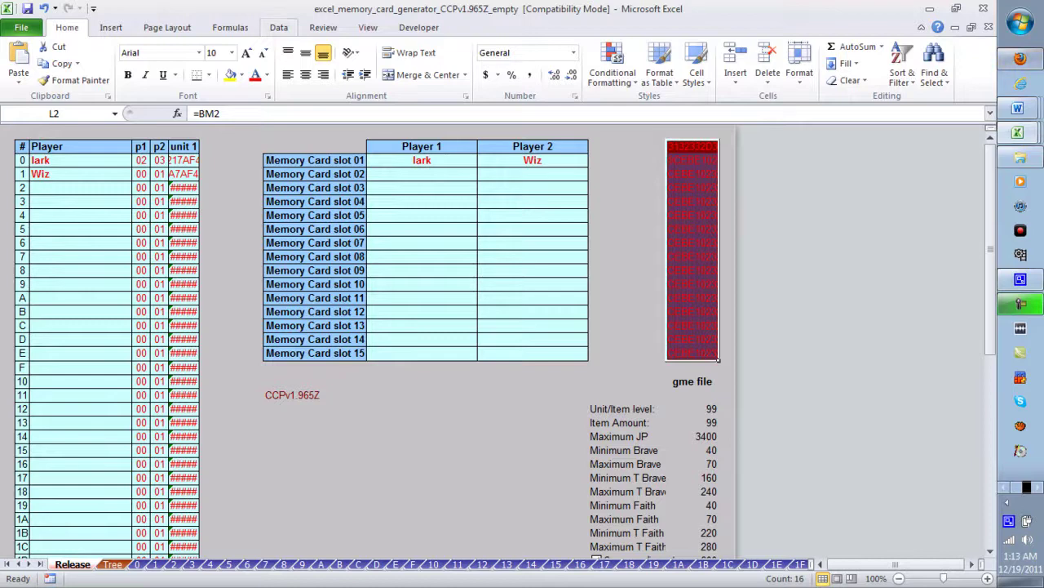
pyautogui.click(40, 564)
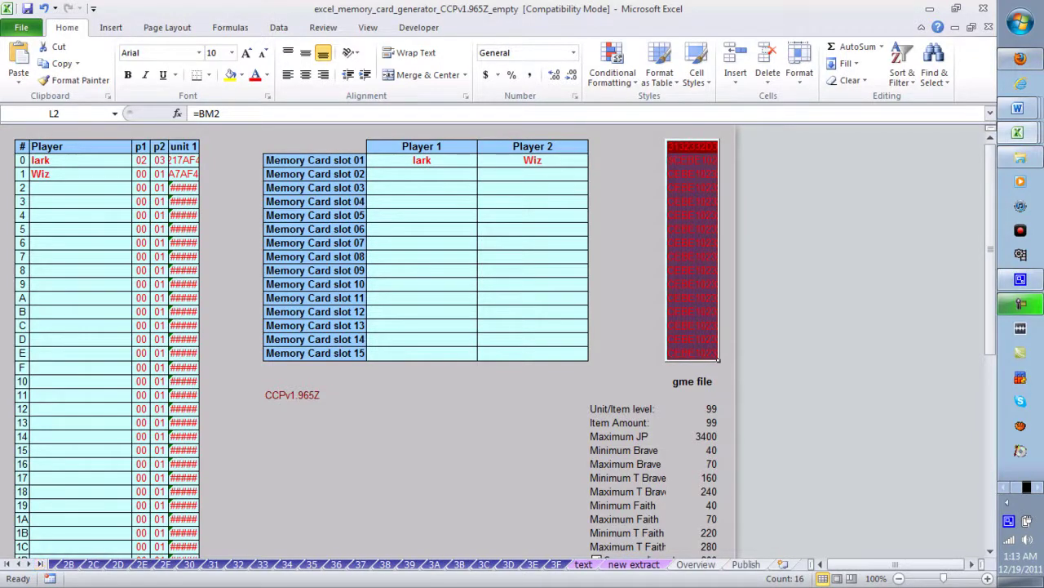
pyautogui.click(634, 563)
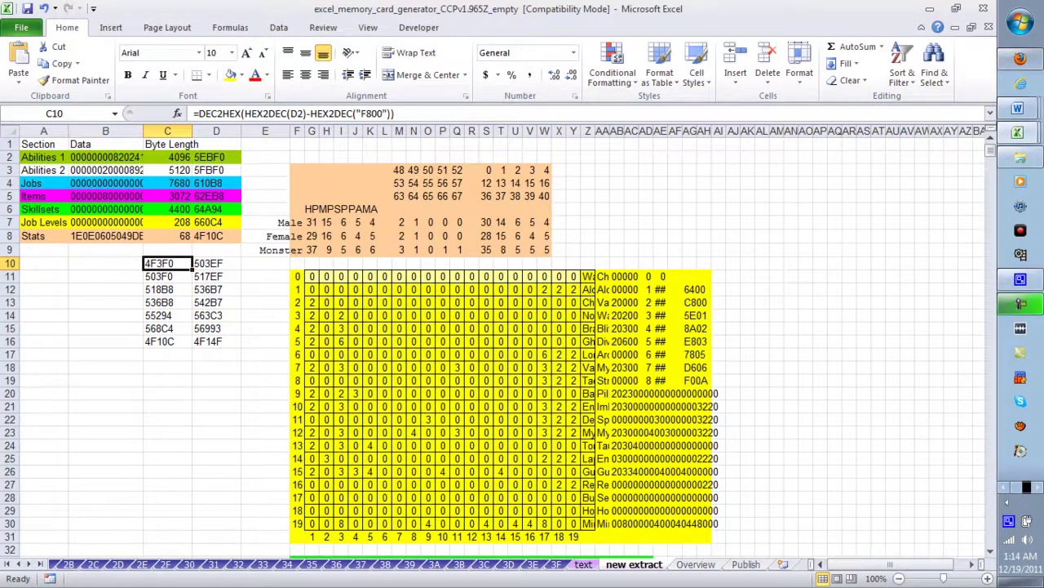
# Examine the Abilities 1 data in B2 and the Byte Length formulas in column C for each section.
pyautogui.click(167, 156)
pyautogui.press('Up')
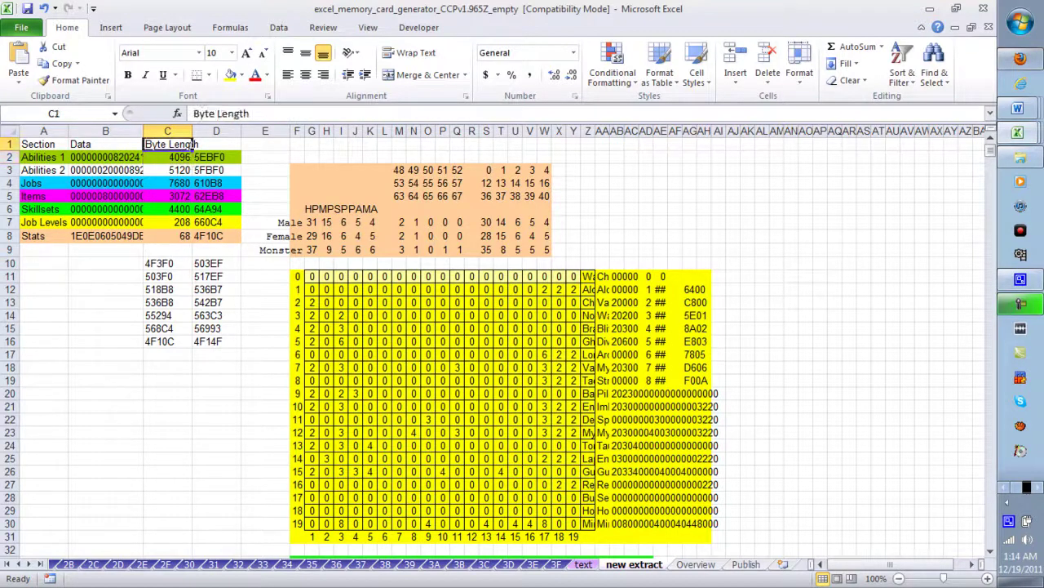
pyautogui.press('Down')
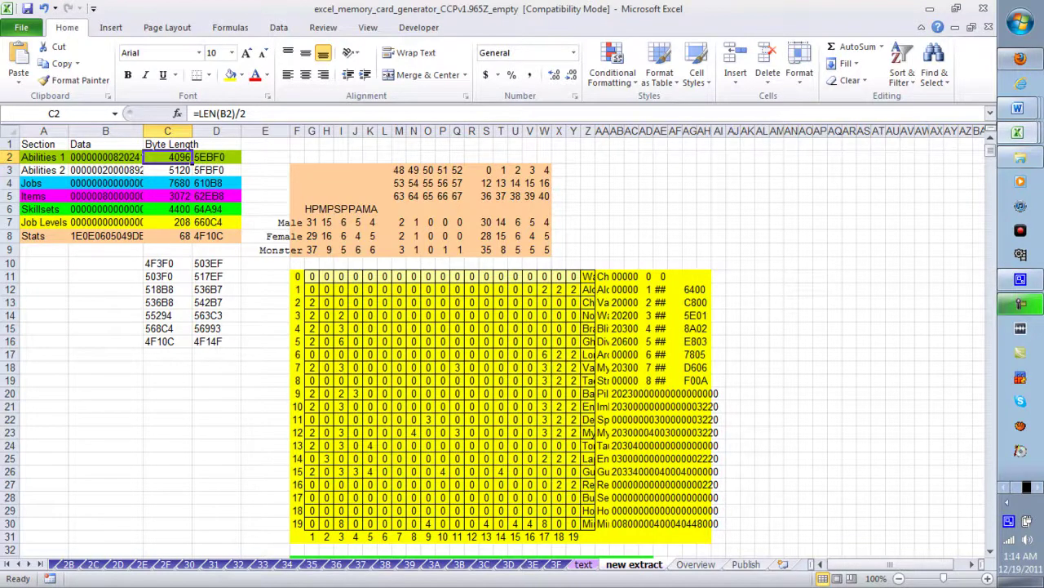
pyautogui.click(106, 156)
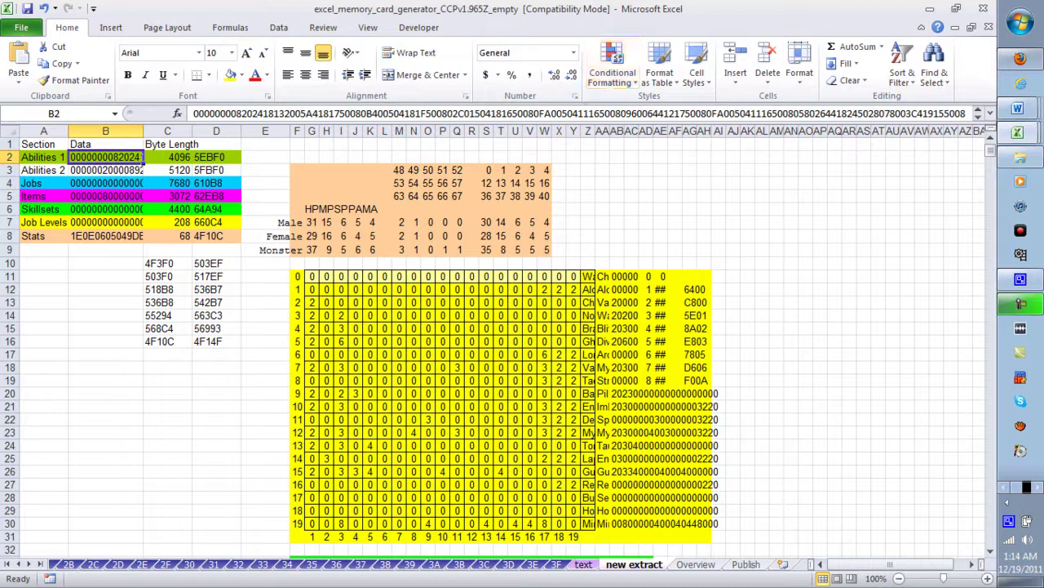
pyautogui.click(167, 156)
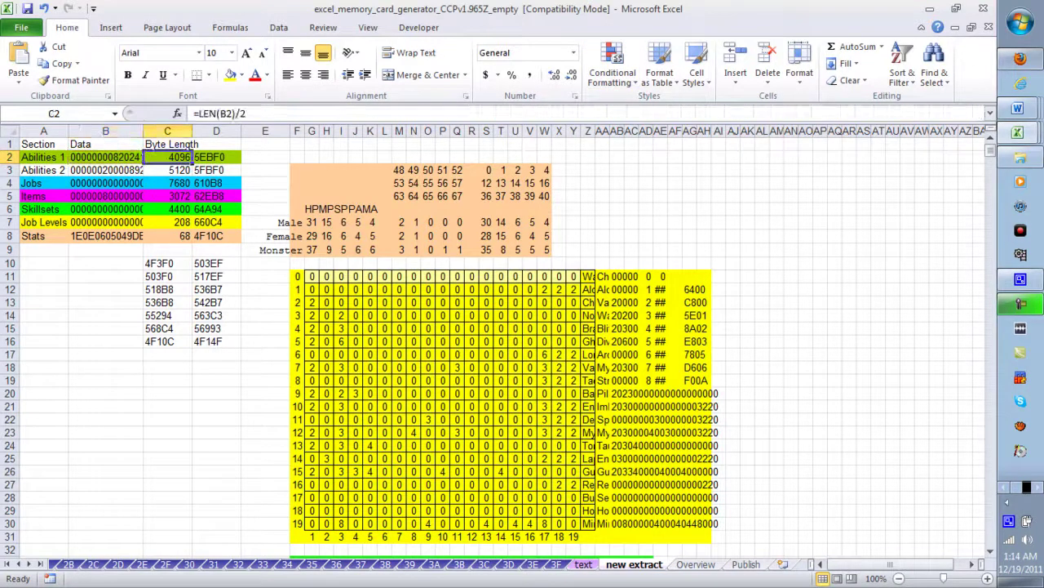
pyautogui.press('Down')
pyautogui.press('Down')
pyautogui.press('Down')
pyautogui.press('Down')
pyautogui.press('Down')
pyautogui.press('Down')
pyautogui.press('Down')
pyautogui.press('Down')
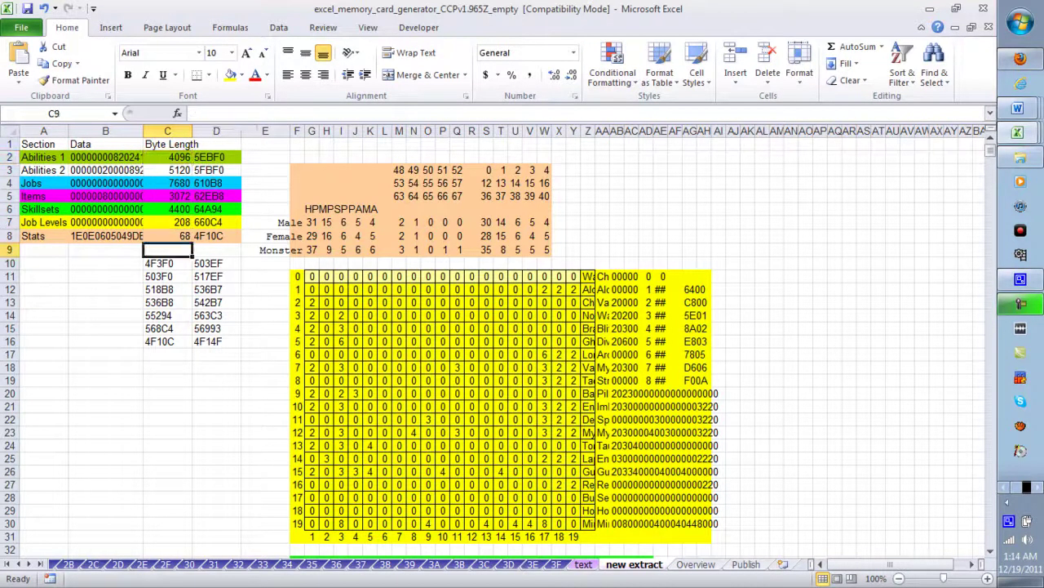
# Review the DEC2HEX formulas for the section start offsets in C10 to C16.
pyautogui.press('Down')
pyautogui.press('Down')
pyautogui.press('Down')
pyautogui.press('Down')
pyautogui.press('Down')
pyautogui.press('Down')
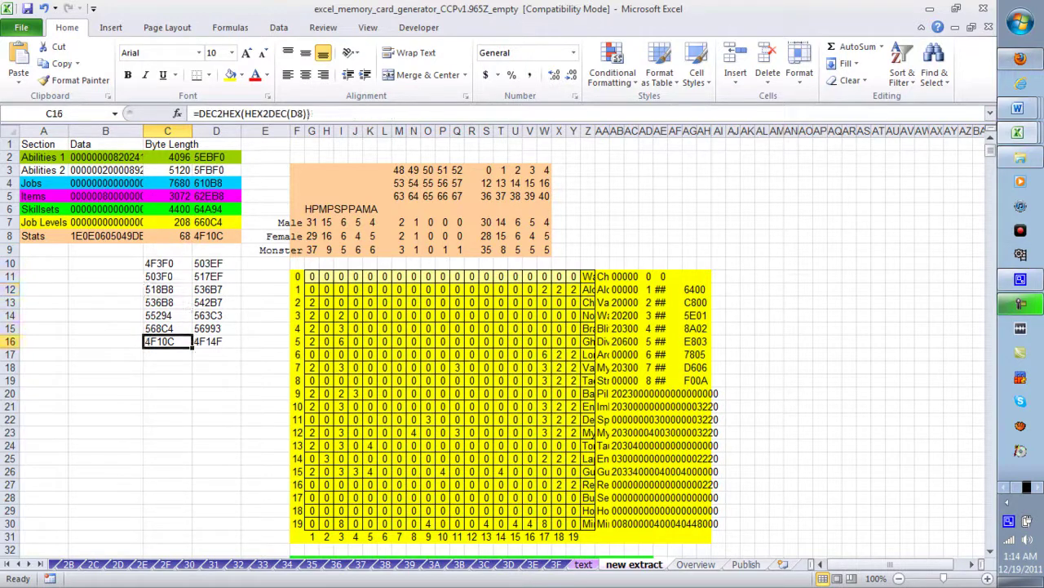
pyautogui.press('Up')
pyautogui.press('Up')
pyautogui.press('Up')
pyautogui.press('Up')
pyautogui.press('Up')
pyautogui.press('Up')
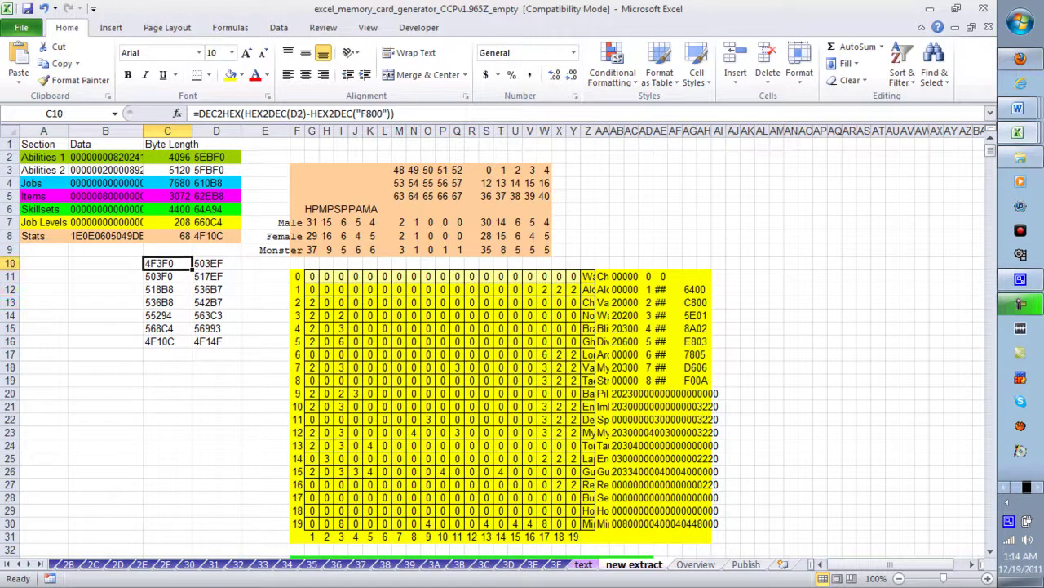
pyautogui.press('Down')
pyautogui.press('Down')
pyautogui.press('Down')
pyautogui.press('Down')
pyautogui.press('Down')
pyautogui.press('Down')
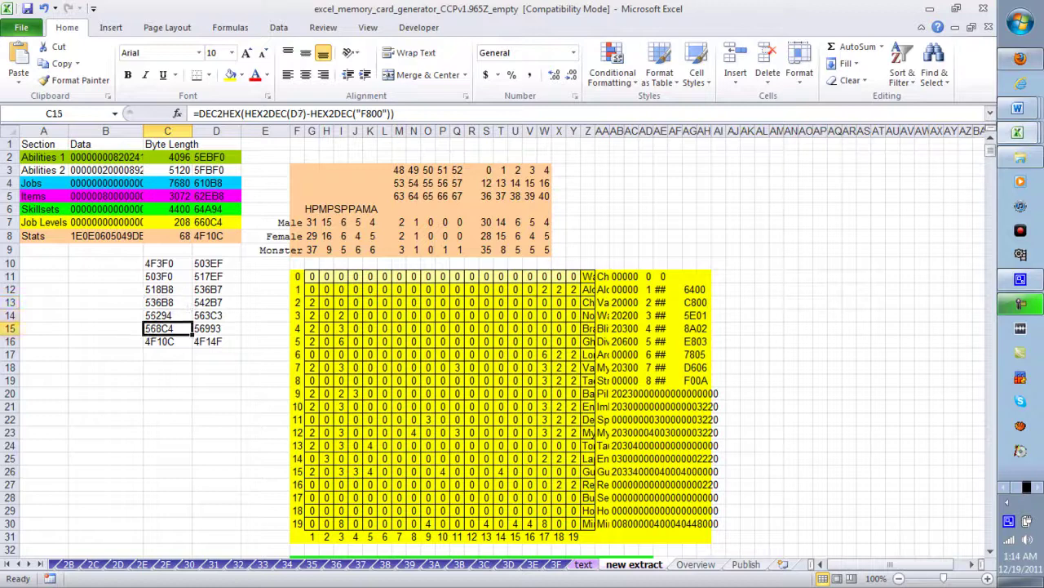
pyautogui.press('Up')
pyautogui.press('Up')
pyautogui.press('Up')
pyautogui.press('Up')
pyautogui.press('Up')
pyautogui.press('Up')
pyautogui.press('Down')
pyautogui.press('Down')
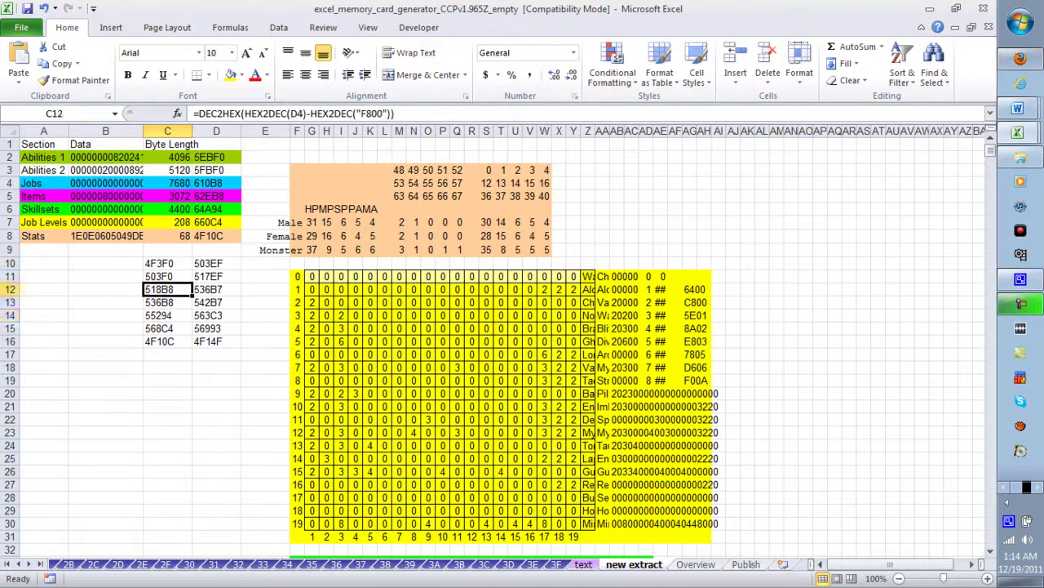
pyautogui.press('Down')
pyautogui.press('Down')
pyautogui.press('Down')
pyautogui.press('Down')
# Review the section end offsets in D10 to D16, finishing on the formula in D10.
pyautogui.press('Right')
pyautogui.press('Up')
pyautogui.press('Up')
pyautogui.press('Up')
pyautogui.press('Up')
pyautogui.press('Up')
pyautogui.press('Up')
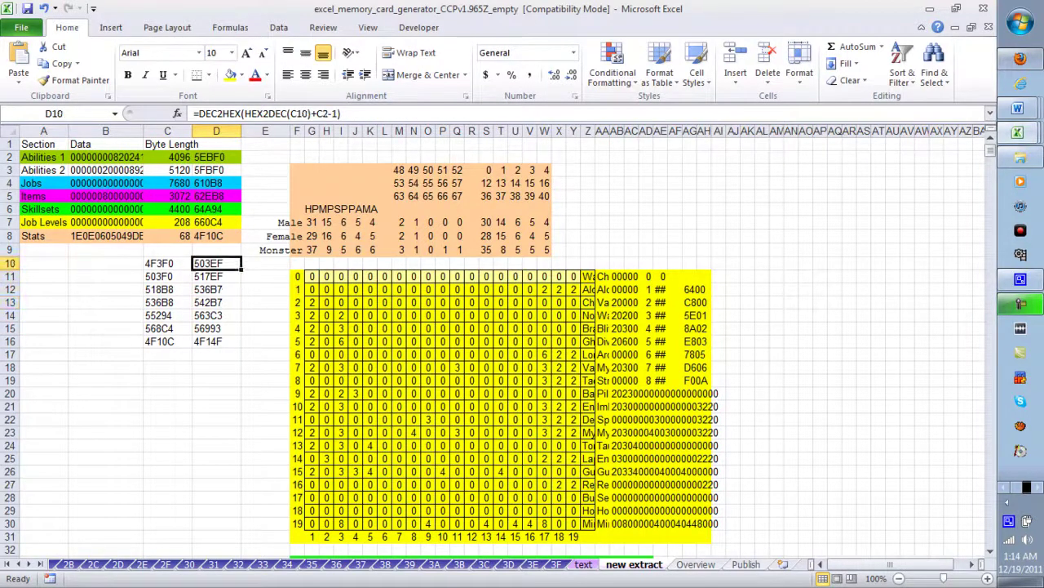
# Review the section start offset formulas in C10 to C16 again, returning to the Abilities 1 start offset in C10.
pyautogui.press('Left')
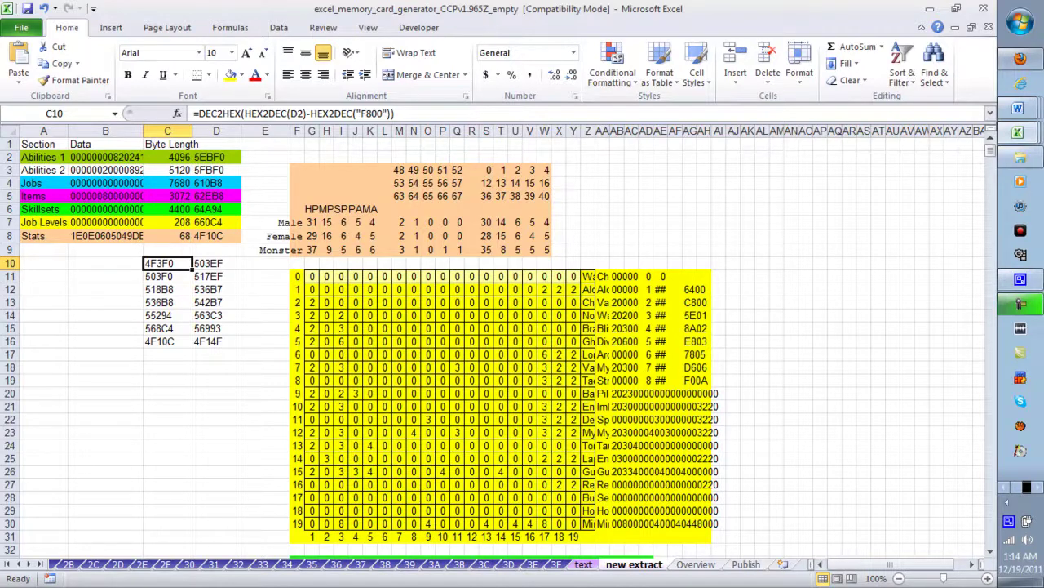
pyautogui.press('Right')
pyautogui.press('Left')
pyautogui.press('Down')
pyautogui.press('Down')
pyautogui.press('Down')
pyautogui.press('Down')
pyautogui.press('Down')
pyautogui.press('Down')
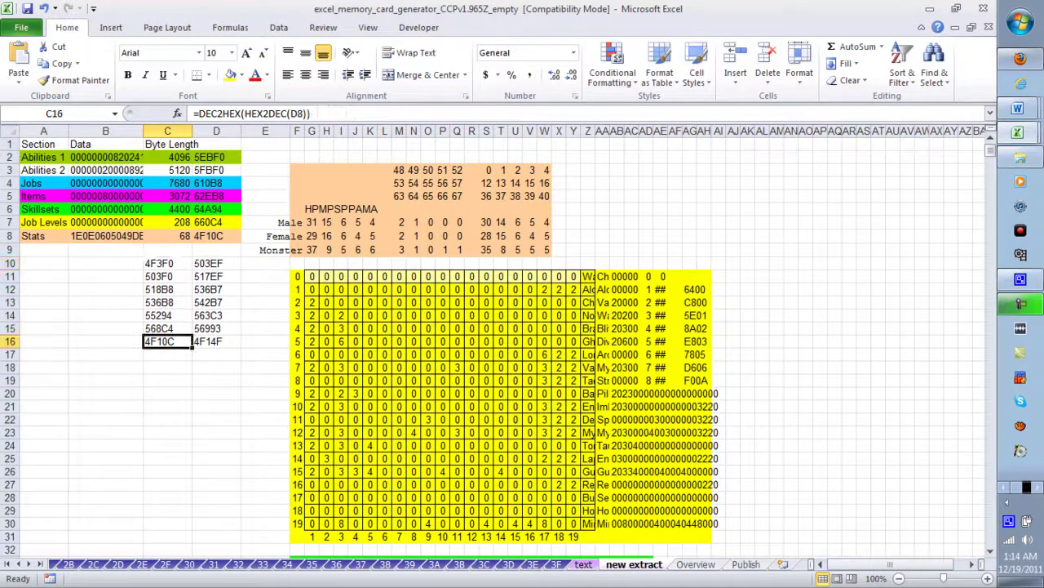
pyautogui.press('Up')
pyautogui.press('Up')
pyautogui.press('Up')
pyautogui.press('Up')
pyautogui.press('Up')
pyautogui.press('Up')
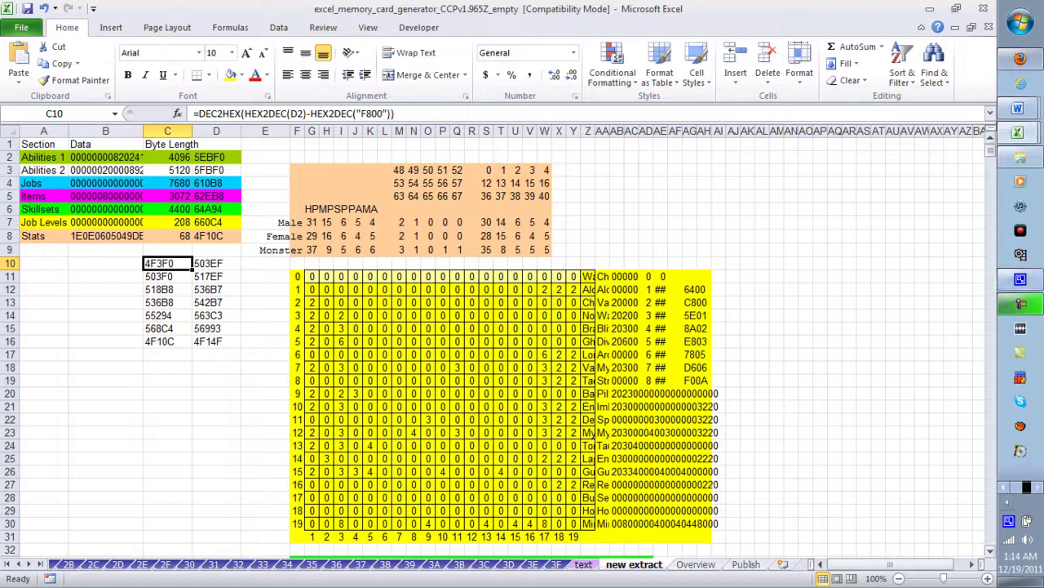
# Compare the Abilities 1 start offset in C10 with its end offset formula in D10.
pyautogui.press('Right')
pyautogui.press('Down')
pyautogui.press('Up')
pyautogui.press('Left')
pyautogui.click(217, 263)
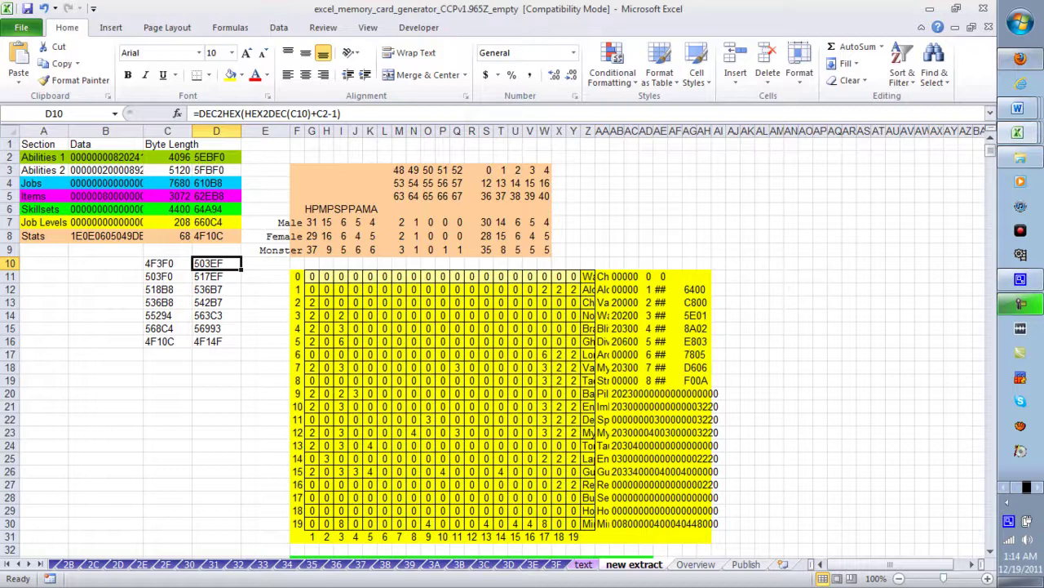
# Switch to HxD and open the SCUS_942.21 file from the Desktop.
pyautogui.click(1017, 487)
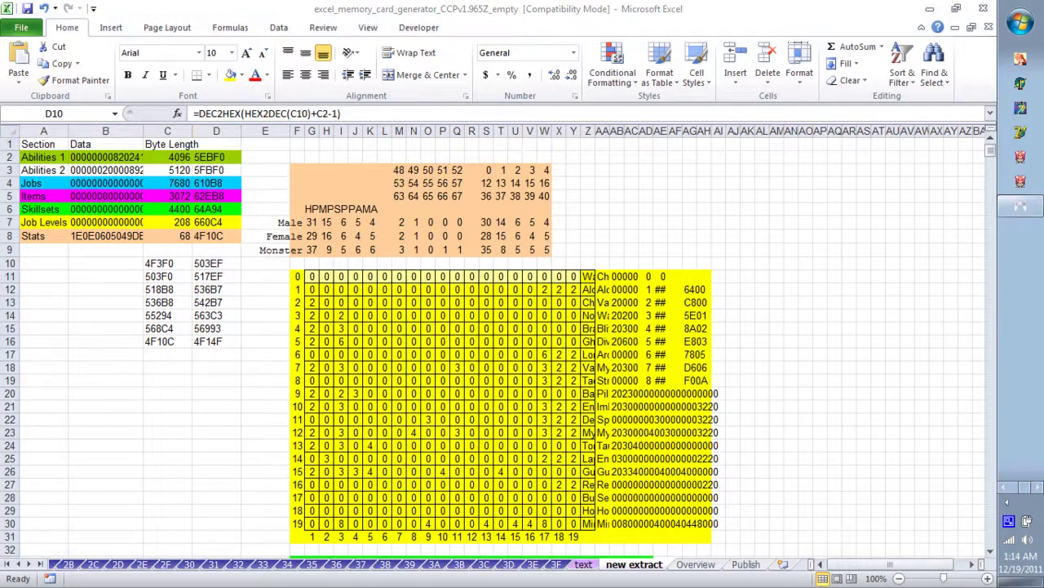
pyautogui.click(1020, 22)
pyautogui.click(775, 210)
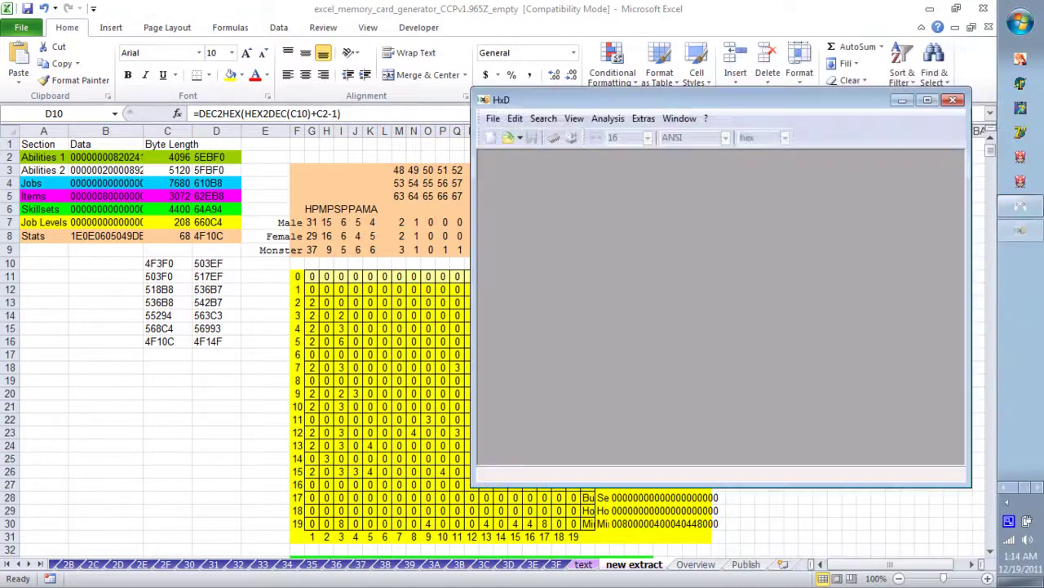
pyautogui.hotkey('ctrl', 'o')
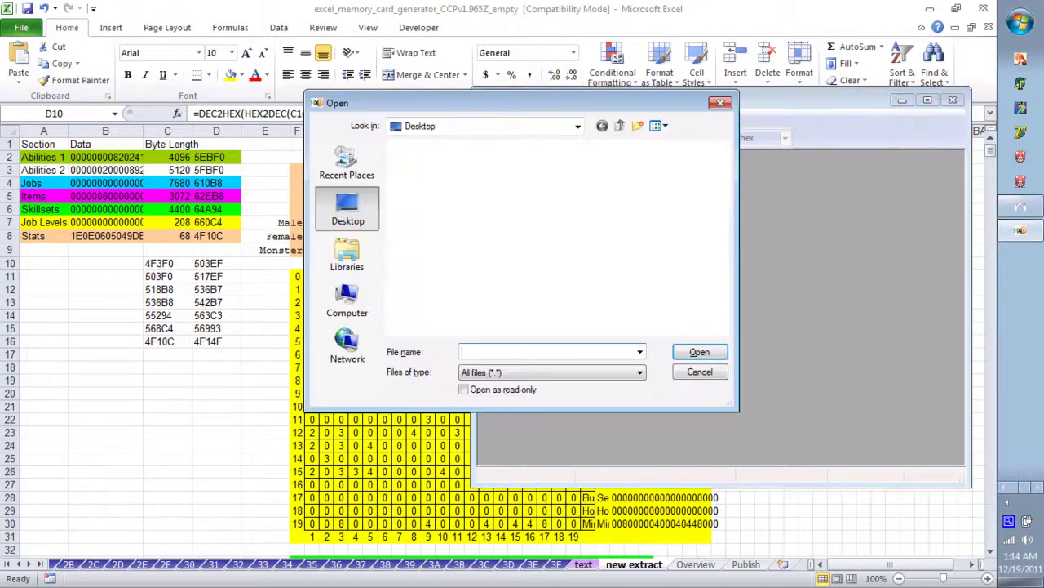
pyautogui.scroll(-2, 555, 237)
pyautogui.scroll(-6, 555, 237)
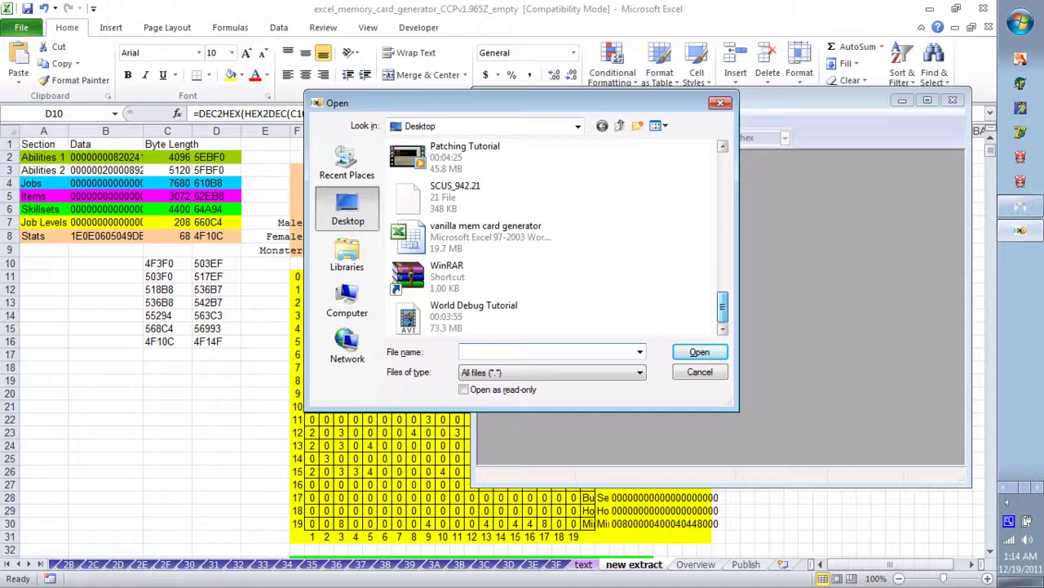
pyautogui.doubleClick(454, 195)
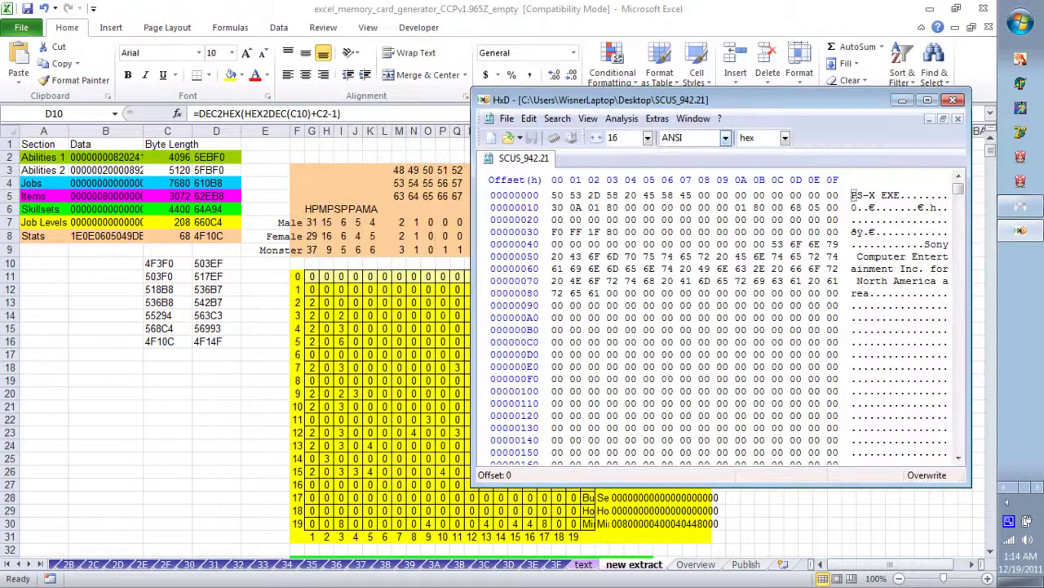
# Place the hex editor beside the sheet's offset columns and go to hex offset 4F3F0 in SCUS_942.21.
pyautogui.moveTo(686, 99); pyautogui.dragTo(531, 107)
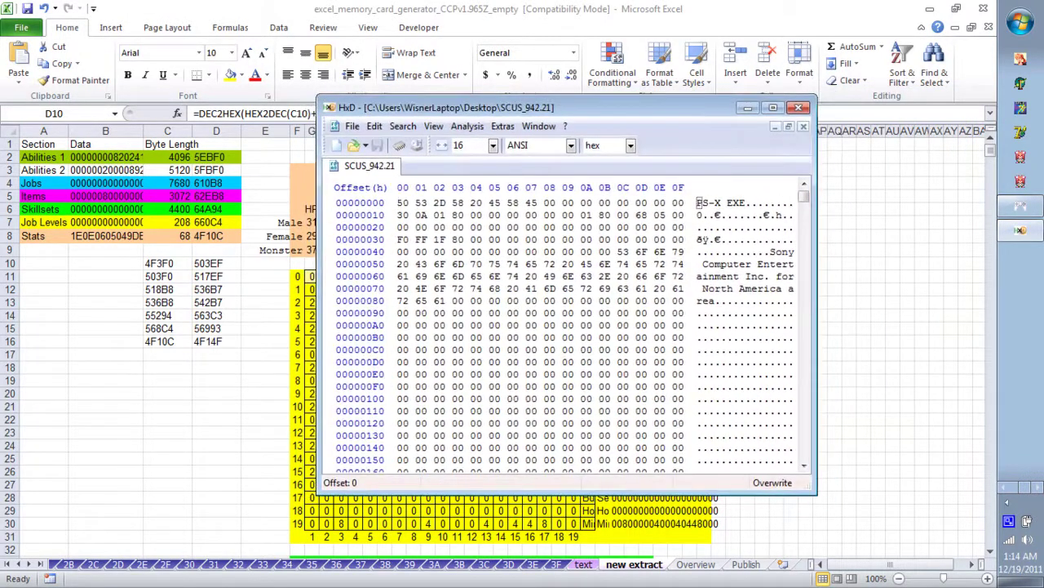
pyautogui.hotkey('ctrl', 'g')
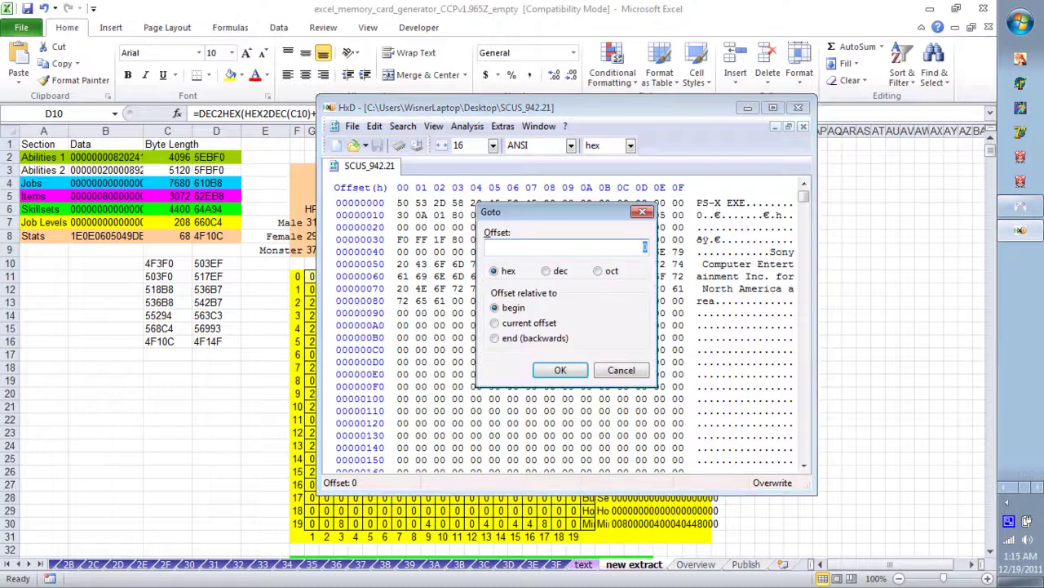
pyautogui.write('4F35')
pyautogui.press('BackSpace')
pyautogui.write('0')
pyautogui.press('Return')
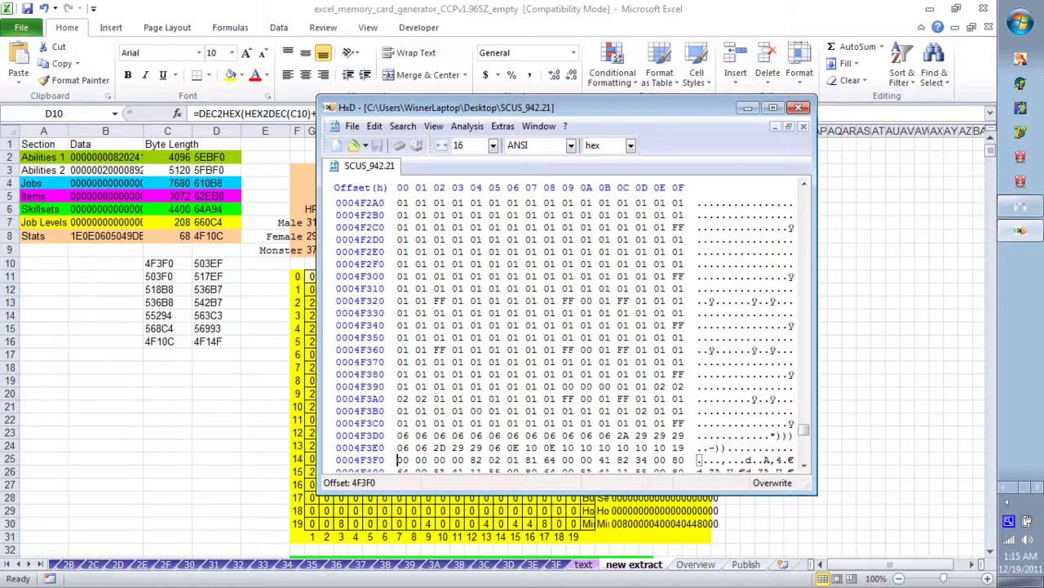
# Select the Abilities 1 bytes in SCUS_942.21 from offset 4F3F0 toward the section's end offset 503EF listed in D10.
pyautogui.hotkey('shift', 'Right')
pyautogui.hotkey('shift', 'Right')
pyautogui.hotkey('shift', 'Right')
pyautogui.hotkey('shift', 'Right')
pyautogui.hotkey('shift', 'Down')
pyautogui.hotkey('shift', 'Down')
pyautogui.hotkey('shift', 'Down')
pyautogui.hotkey('shift', 'Down')
pyautogui.hotkey('shift', 'Down')
pyautogui.hotkey('shift', 'Down')
pyautogui.hotkey('shift', 'Down')
pyautogui.hotkey('shift', 'Down')
pyautogui.hotkey('shift', 'Down')
pyautogui.hotkey('shift', 'Down')
pyautogui.hotkey('shift', 'Down')
pyautogui.hotkey('shift', 'Down')
pyautogui.hotkey('shift', 'Down')
pyautogui.hotkey('shift', 'Down')
pyautogui.hotkey('shift', 'Down')
pyautogui.hotkey('shift', 'Down')
pyautogui.hotkey('shift', 'Down')
pyautogui.hotkey('shift', 'Down')
pyautogui.hotkey('shift', 'Down')
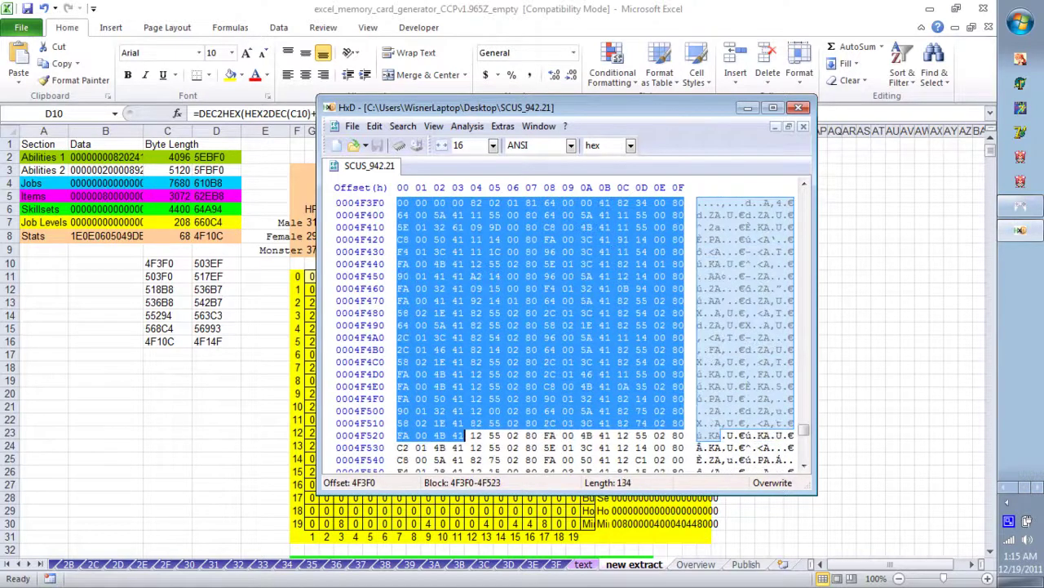
pyautogui.hotkey('shift', 'Down')
pyautogui.hotkey('shift', 'Right')
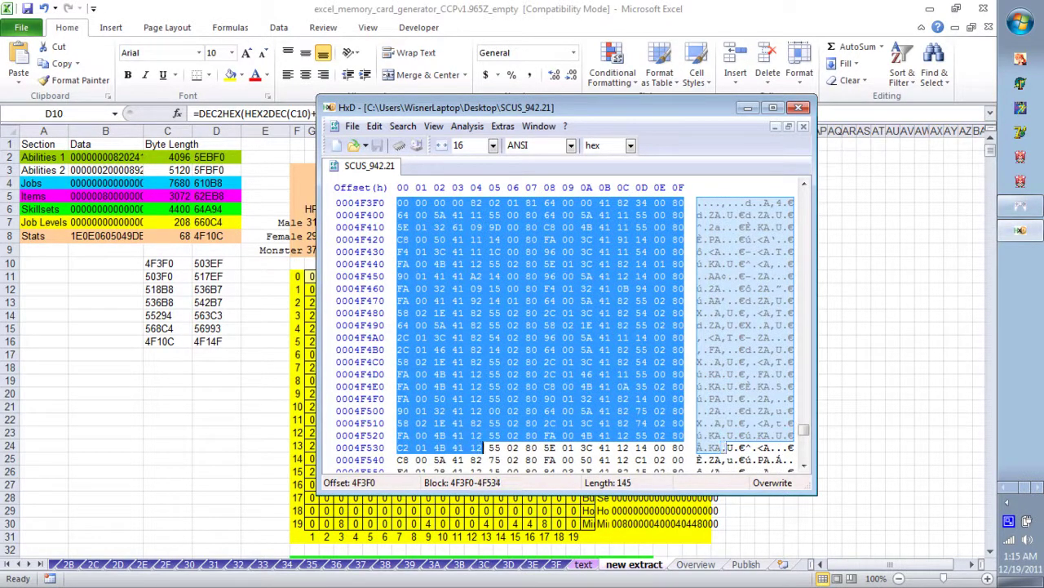
pyautogui.hotkey('shift', 'Down')
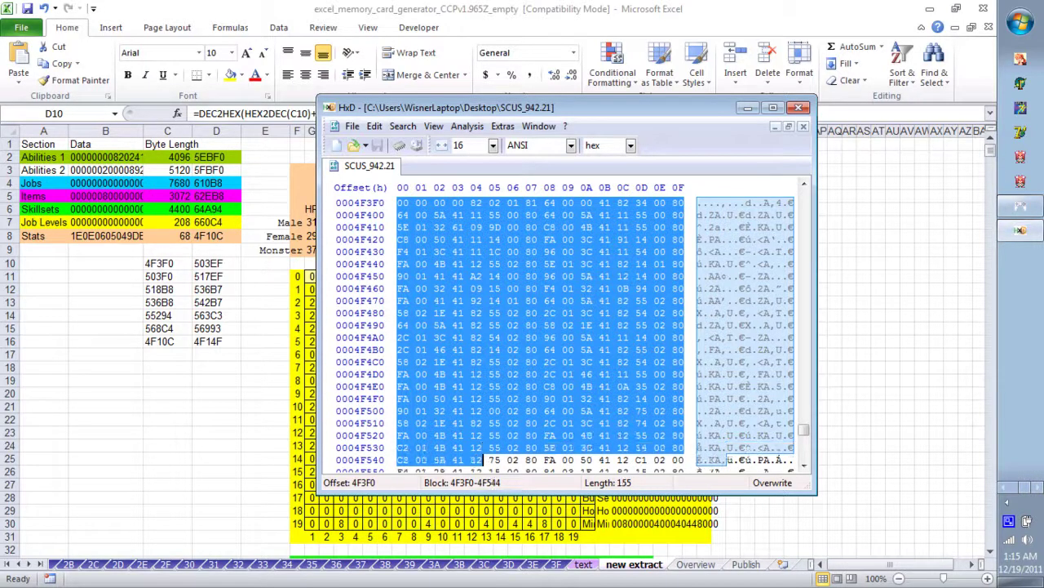
pyautogui.hotkey('shift', 'Left')
pyautogui.hotkey('shift', 'Right')
pyautogui.hotkey('shift', 'Down')
pyautogui.hotkey('shift', 'Down')
pyautogui.hotkey('shift', 'Down')
pyautogui.hotkey('shift', 'Down')
pyautogui.hotkey('shift', 'Down')
pyautogui.hotkey('shift', 'Down')
pyautogui.hotkey('shift', 'Down')
pyautogui.hotkey('shift', 'Down')
pyautogui.hotkey('shift', 'Down')
pyautogui.hotkey('shift', 'Down')
pyautogui.hotkey('shift', 'Down')
pyautogui.hotkey('shift', 'Down')
pyautogui.hotkey('shift', 'Down')
pyautogui.hotkey('shift', 'Down')
pyautogui.hotkey('shift', 'Down')
pyautogui.hotkey('shift', 'Down')
pyautogui.hotkey('shift', 'Down')
pyautogui.hotkey('shift', 'Down')
pyautogui.hotkey('shift', 'Down')
pyautogui.hotkey('shift', 'Down')
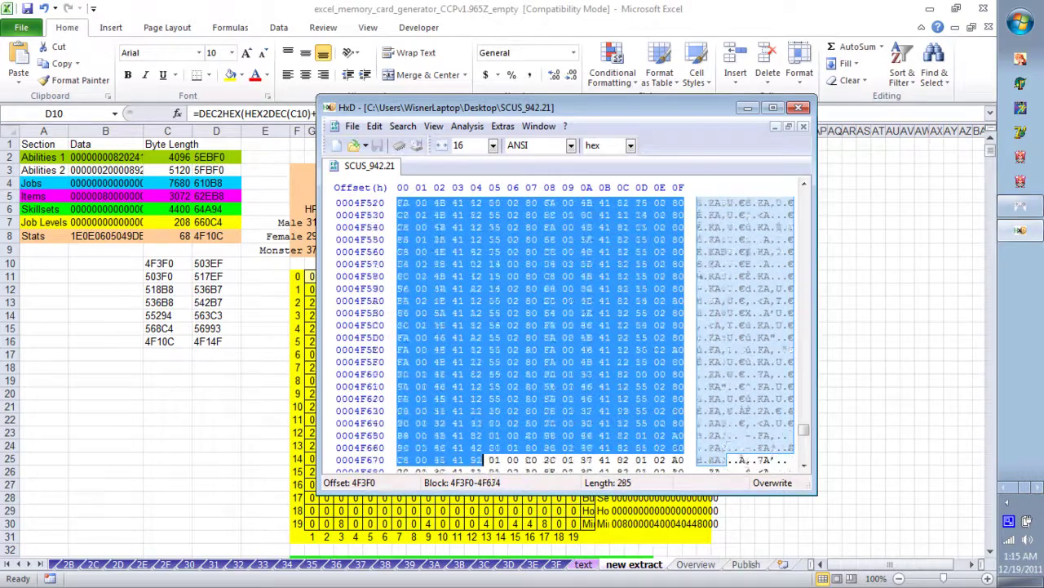
pyautogui.hotkey('shift', 'Down')
pyautogui.hotkey('shift', 'Down')
pyautogui.hotkey('shift', 'Down')
pyautogui.hotkey('shift', 'Down')
pyautogui.hotkey('shift', 'Down')
pyautogui.hotkey('shift', 'Down')
pyautogui.hotkey('shift', 'Down')
pyautogui.hotkey('shift', 'Down')
pyautogui.hotkey('shift', 'Down')
pyautogui.hotkey('shift', 'Down')
pyautogui.hotkey('shift', 'Down')
pyautogui.hotkey('shift', 'Down')
pyautogui.hotkey('shift', 'Down')
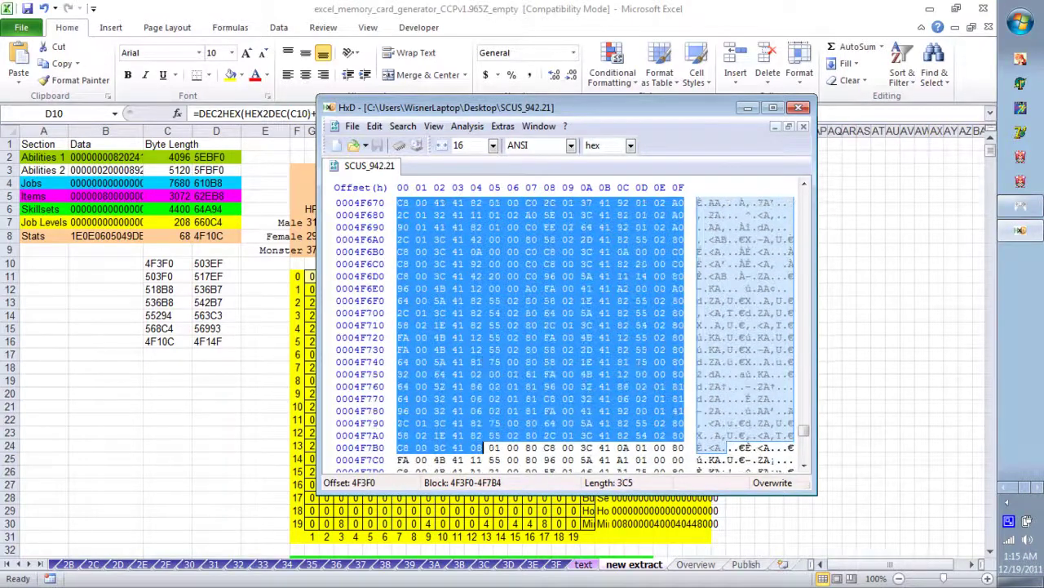
pyautogui.hotkey('shift', 'Down')
pyautogui.hotkey('shift', 'Down')
pyautogui.hotkey('shift', 'Down')
pyautogui.hotkey('shift', 'Down')
pyautogui.hotkey('shift', 'Down')
pyautogui.hotkey('shift', 'Down')
pyautogui.hotkey('shift', 'Down')
pyautogui.hotkey('shift', 'Down')
pyautogui.hotkey('shift', 'Down')
pyautogui.hotkey('shift', 'Down')
pyautogui.hotkey('shift', 'Down')
pyautogui.hotkey('shift', 'Down')
pyautogui.hotkey('shift', 'Down')
pyautogui.hotkey('shift', 'Down')
pyautogui.hotkey('shift', 'Down')
pyautogui.hotkey('shift', 'Down')
pyautogui.hotkey('shift', 'Down')
pyautogui.hotkey('shift', 'Down')
pyautogui.hotkey('shift', 'Down')
pyautogui.hotkey('shift', 'Down')
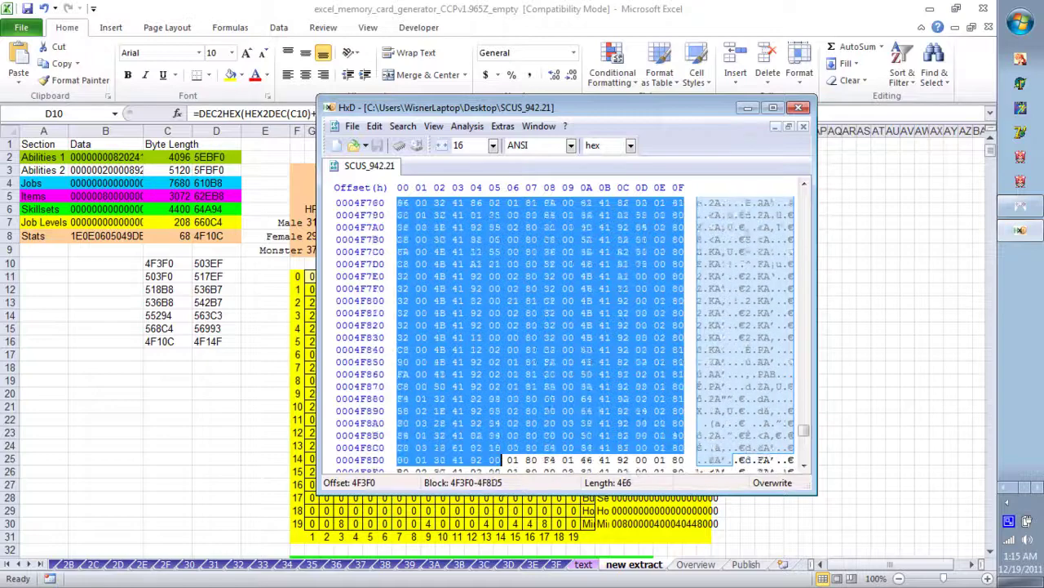
pyautogui.hotkey('shift', 'Right')
pyautogui.hotkey('shift', 'Down')
pyautogui.hotkey('shift', 'Down')
pyautogui.hotkey('shift', 'Down')
pyautogui.hotkey('shift', 'Down')
pyautogui.hotkey('shift', 'Down')
pyautogui.hotkey('shift', 'Down')
pyautogui.hotkey('shift', 'Down')
pyautogui.hotkey('shift', 'Down')
pyautogui.hotkey('shift', 'Down')
pyautogui.hotkey('shift', 'Down')
pyautogui.hotkey('shift', 'Down')
pyautogui.hotkey('shift', 'Down')
pyautogui.hotkey('shift', 'Down')
pyautogui.hotkey('shift', 'Down')
pyautogui.hotkey('shift', 'Down')
pyautogui.hotkey('shift', 'Down')
pyautogui.hotkey('shift', 'Down')
pyautogui.hotkey('shift', 'Down')
pyautogui.hotkey('shift', 'Down')
pyautogui.hotkey('shift', 'Down')
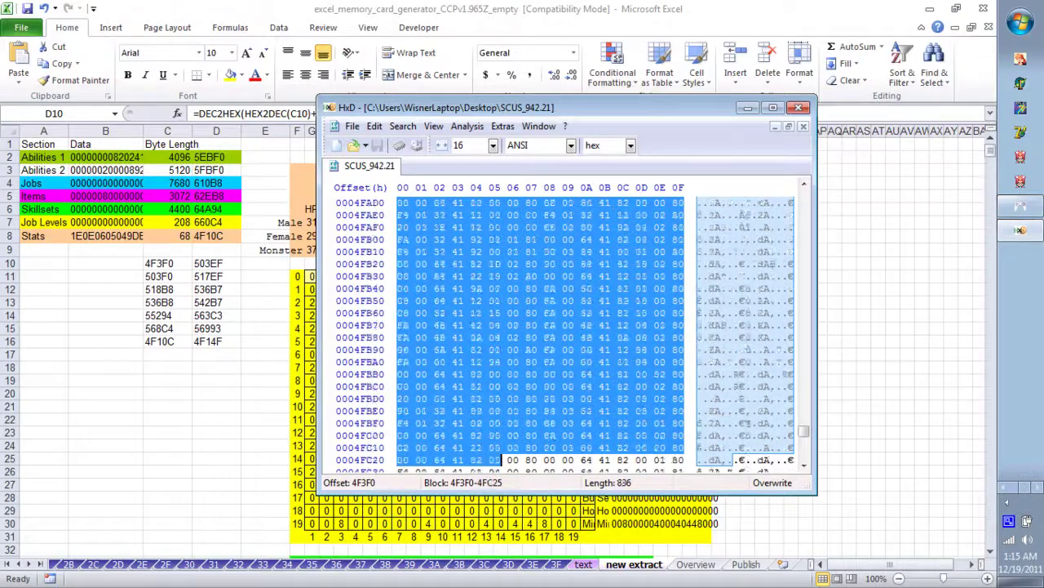
pyautogui.hotkey('shift', 'Down')
pyautogui.hotkey('shift', 'Down')
pyautogui.hotkey('shift', 'Down')
pyautogui.hotkey('shift', 'Down')
pyautogui.hotkey('shift', 'Down')
pyautogui.hotkey('shift', 'Down')
pyautogui.hotkey('shift', 'Down')
pyautogui.hotkey('shift', 'Down')
pyautogui.hotkey('shift', 'Down')
pyautogui.hotkey('shift', 'Down')
pyautogui.hotkey('shift', 'Down')
pyautogui.hotkey('shift', 'Down')
pyautogui.hotkey('shift', 'Down')
pyautogui.hotkey('shift', 'Down')
pyautogui.hotkey('shift', 'Down')
pyautogui.hotkey('shift', 'Down')
pyautogui.hotkey('shift', 'Down')
pyautogui.hotkey('shift', 'Down')
pyautogui.hotkey('shift', 'Down')
pyautogui.hotkey('shift', 'Down')
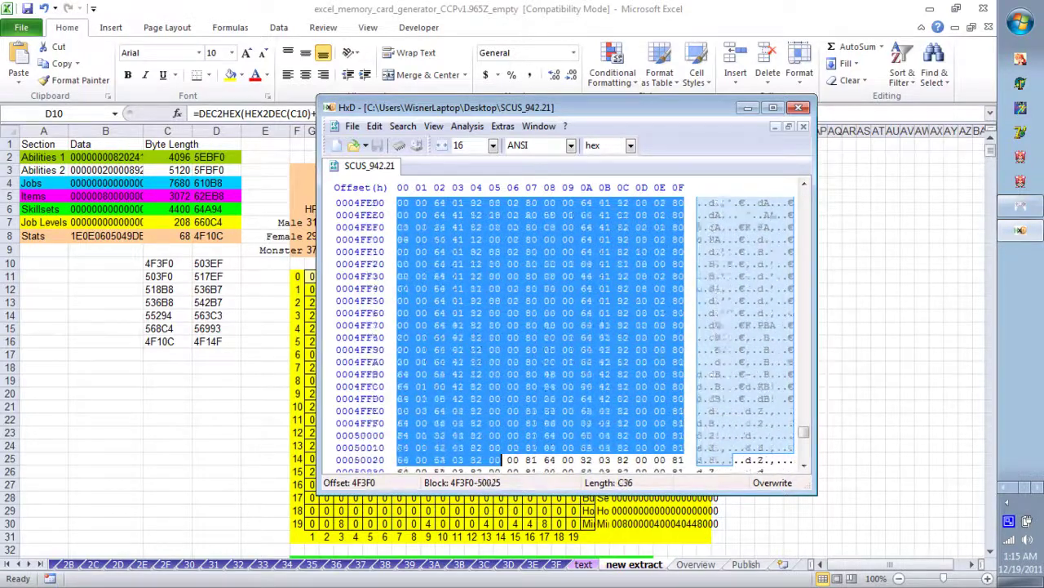
pyautogui.hotkey('shift', 'Down')
pyautogui.hotkey('shift', 'Down')
pyautogui.hotkey('shift', 'Down')
pyautogui.hotkey('shift', 'Down')
pyautogui.hotkey('shift', 'Down')
pyautogui.hotkey('shift', 'Down')
pyautogui.hotkey('shift', 'Down')
pyautogui.hotkey('shift', 'Down')
pyautogui.hotkey('shift', 'Down')
pyautogui.hotkey('shift', 'Down')
pyautogui.hotkey('shift', 'Down')
pyautogui.hotkey('shift', 'Down')
pyautogui.hotkey('shift', 'Down')
pyautogui.hotkey('shift', 'Down')
pyautogui.hotkey('shift', 'Down')
pyautogui.hotkey('shift', 'Down')
pyautogui.hotkey('shift', 'Down')
pyautogui.hotkey('shift', 'Down')
pyautogui.hotkey('shift', 'Down')
pyautogui.hotkey('shift', 'Down')
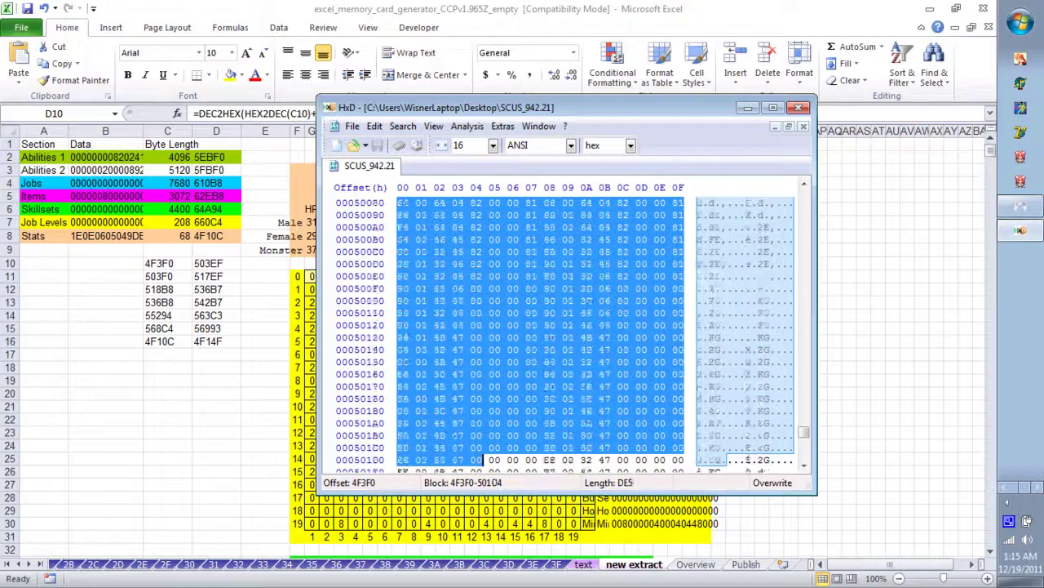
pyautogui.hotkey('shift', 'Left')
pyautogui.hotkey('shift', 'Down')
pyautogui.hotkey('shift', 'Down')
pyautogui.hotkey('shift', 'Down')
pyautogui.hotkey('shift', 'Down')
pyautogui.hotkey('shift', 'Down')
pyautogui.hotkey('shift', 'Down')
pyautogui.hotkey('shift', 'Down')
pyautogui.hotkey('shift', 'Down')
pyautogui.hotkey('shift', 'Down')
pyautogui.hotkey('shift', 'Down')
pyautogui.hotkey('shift', 'Down')
pyautogui.hotkey('shift', 'Down')
pyautogui.hotkey('shift', 'Down')
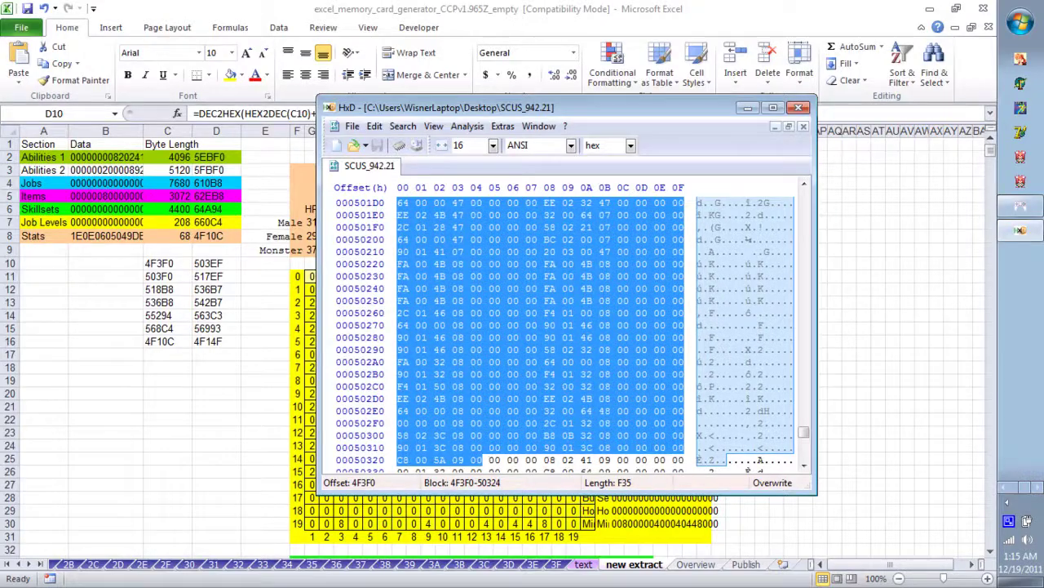
# Extend the Abilities 1 byte selection in SCUS_942.21 and adjust its end so the block runs from 4F3F0 to exactly 503EF.
pyautogui.hotkey('shift', 'Down')
pyautogui.hotkey('shift', 'Down')
pyautogui.hotkey('shift', 'Down')
pyautogui.hotkey('shift', 'Down')
pyautogui.hotkey('shift', 'Down')
pyautogui.hotkey('shift', 'Down')
pyautogui.hotkey('shift', 'Down')
pyautogui.hotkey('shift', 'Down')
pyautogui.hotkey('shift', 'Down')
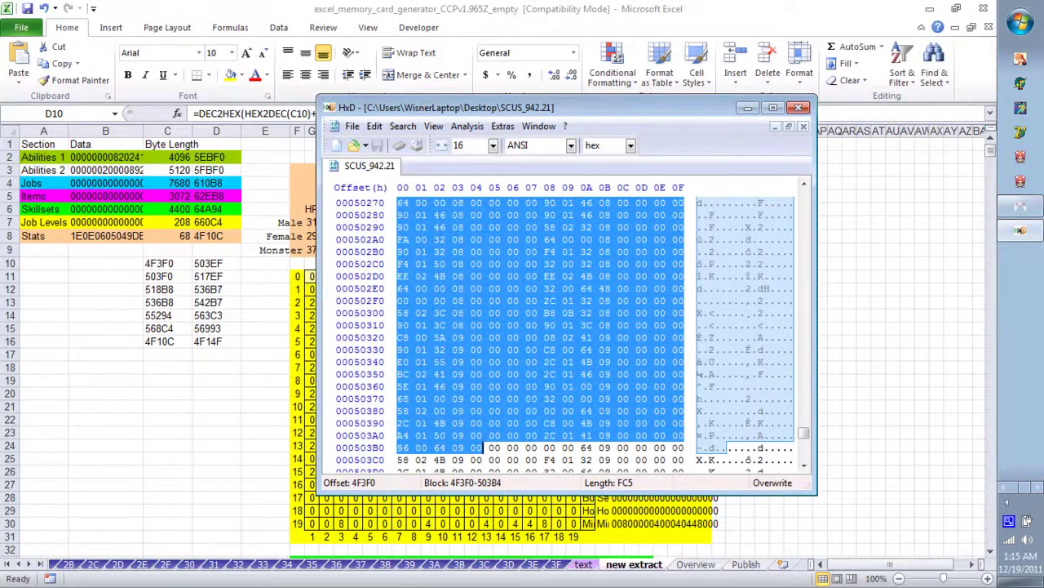
pyautogui.hotkey('shift', 'Down')
pyautogui.hotkey('shift', 'Down')
pyautogui.hotkey('shift', 'Down')
pyautogui.hotkey('shift', 'Down')
pyautogui.hotkey('shift', 'Down')
pyautogui.hotkey('shift', 'Down')
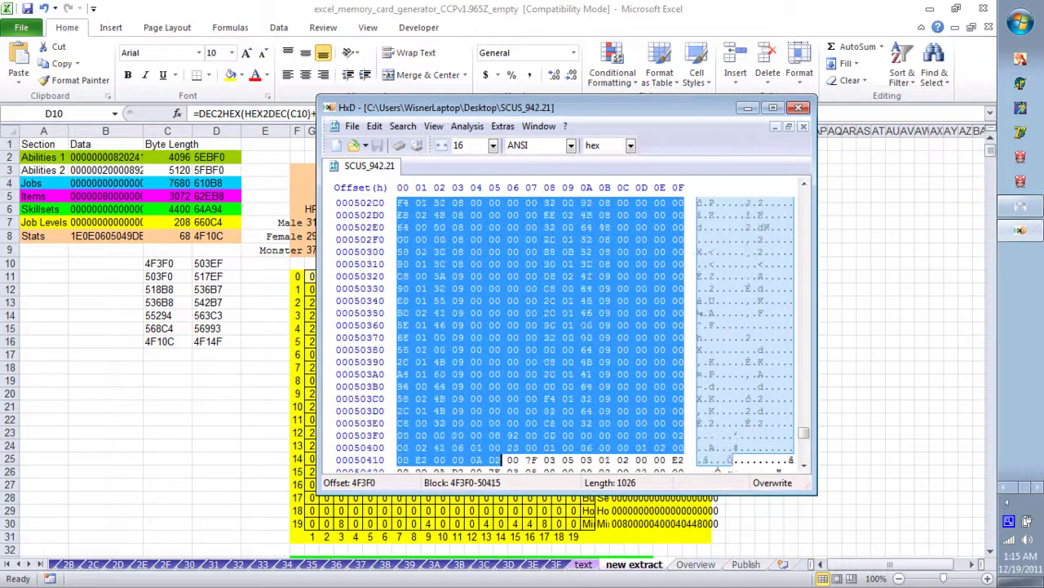
pyautogui.hotkey('shift', 'Up')
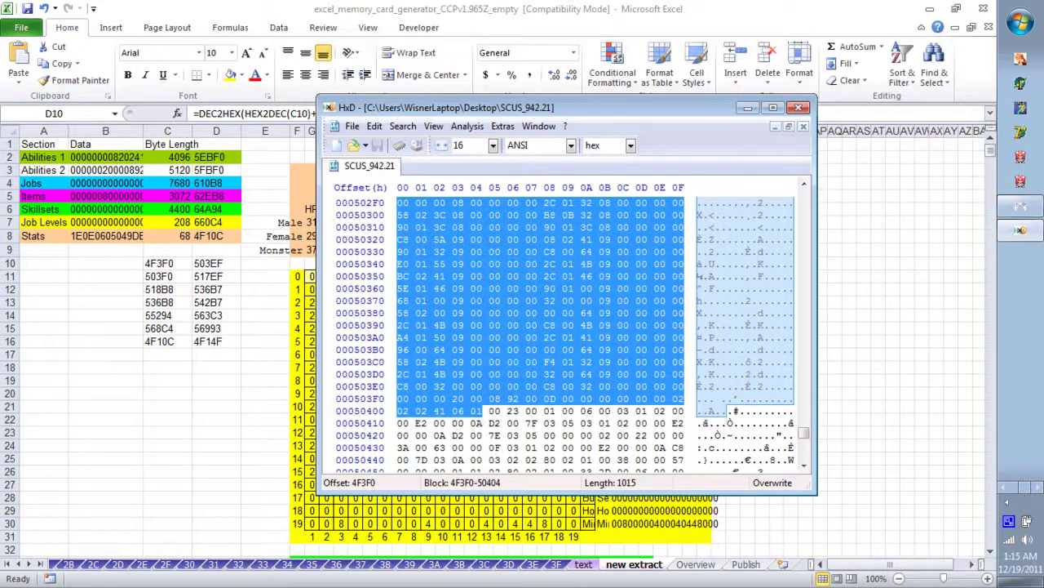
pyautogui.hotkey('shift', 'Up')
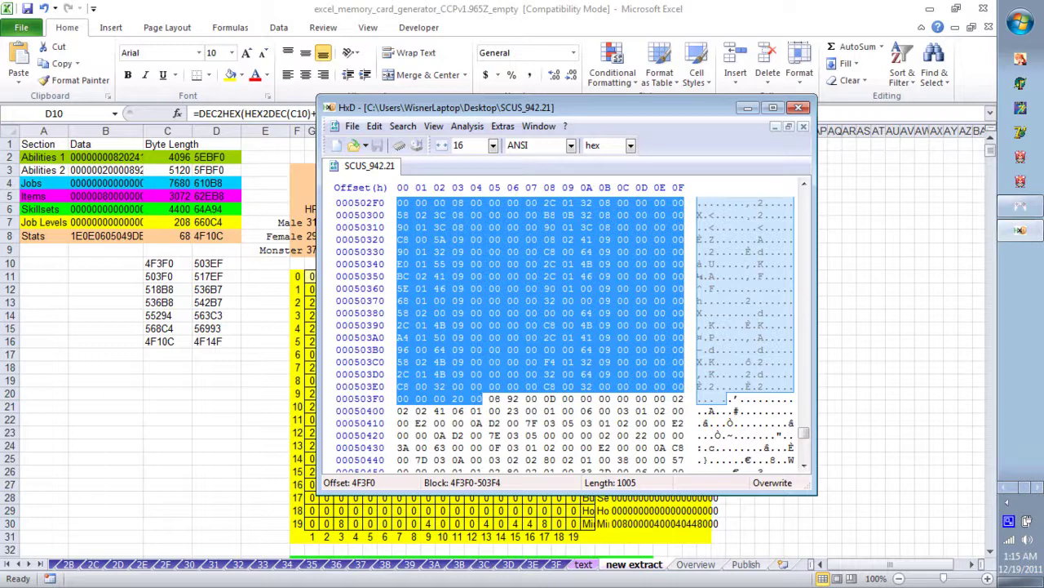
pyautogui.hotkey('shift', 'Left')
pyautogui.hotkey('shift', 'Right')
pyautogui.hotkey('shift', 'Up')
pyautogui.hotkey('shift', 'Right')
pyautogui.hotkey('shift', 'Right')
pyautogui.hotkey('shift', 'Right')
pyautogui.hotkey('shift', 'Right')
pyautogui.hotkey('shift', 'Right')
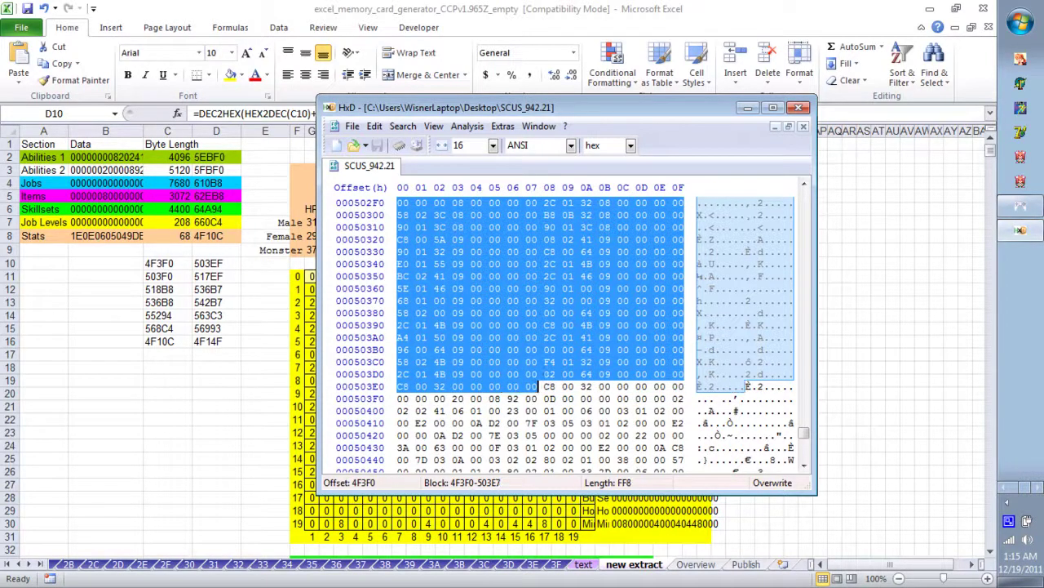
pyautogui.hotkey('shift', 'Right')
pyautogui.hotkey('shift', 'Down')
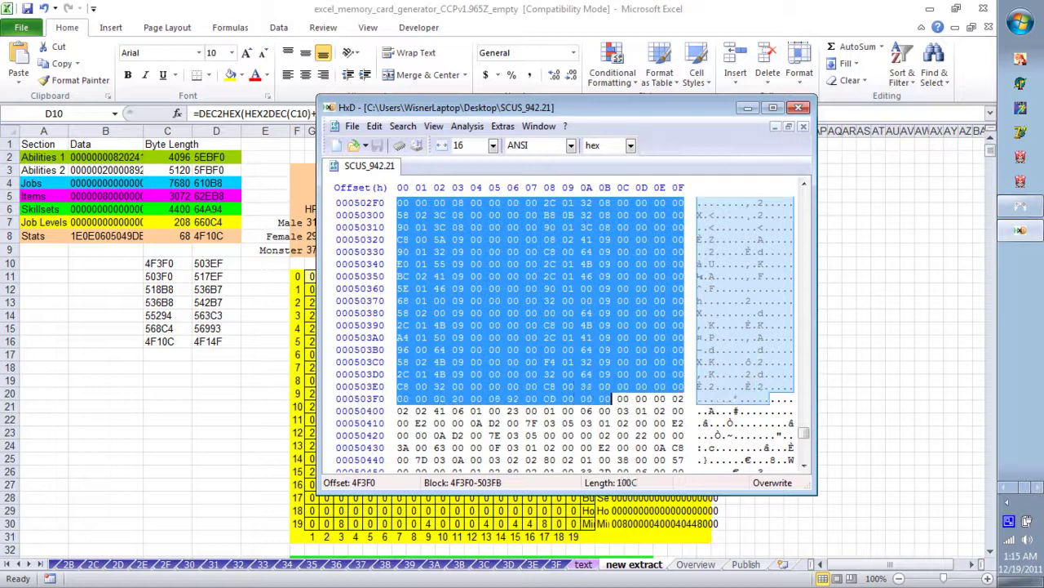
pyautogui.hotkey('shift', 'Up')
pyautogui.hotkey('shift', 'Right')
pyautogui.hotkey('shift', 'Right')
pyautogui.hotkey('shift', 'Right')
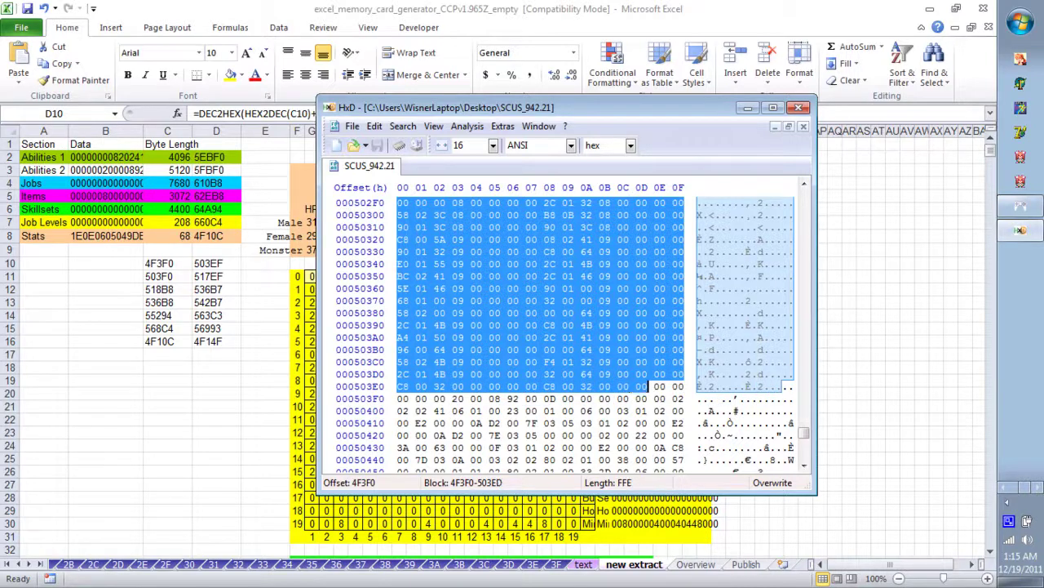
pyautogui.hotkey('shift', 'Right')
pyautogui.hotkey('shift', 'Right')
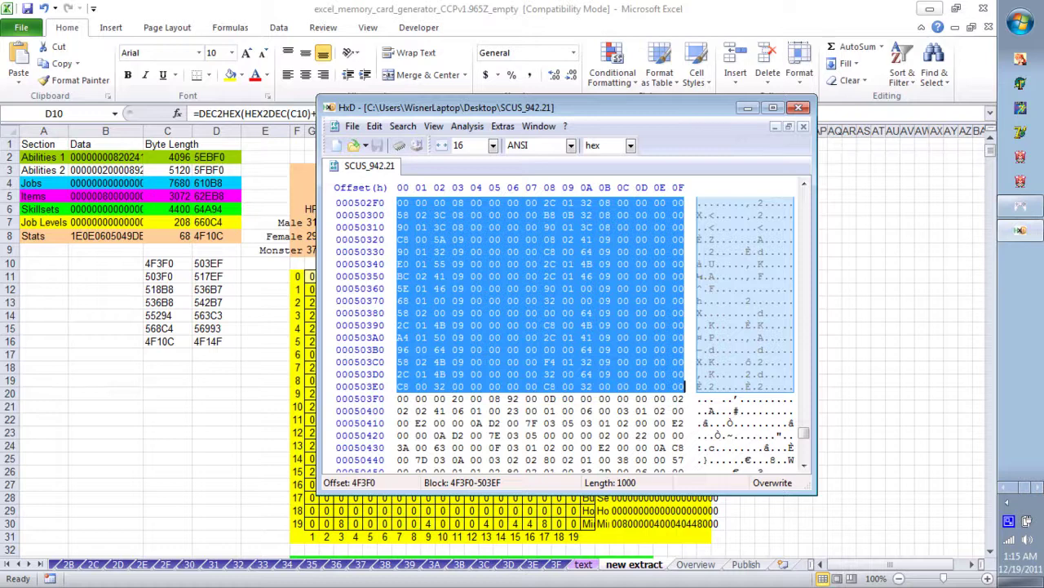
# Duplicate the vanilla mem card generator workbook on the Desktop.
pyautogui.click(929, 8)
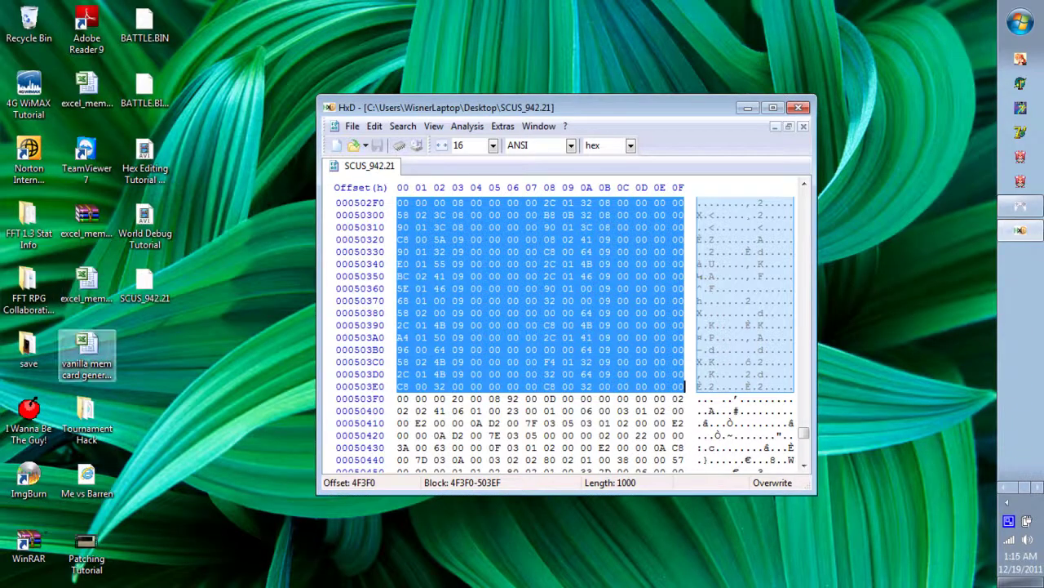
pyautogui.rightClick(95, 344)
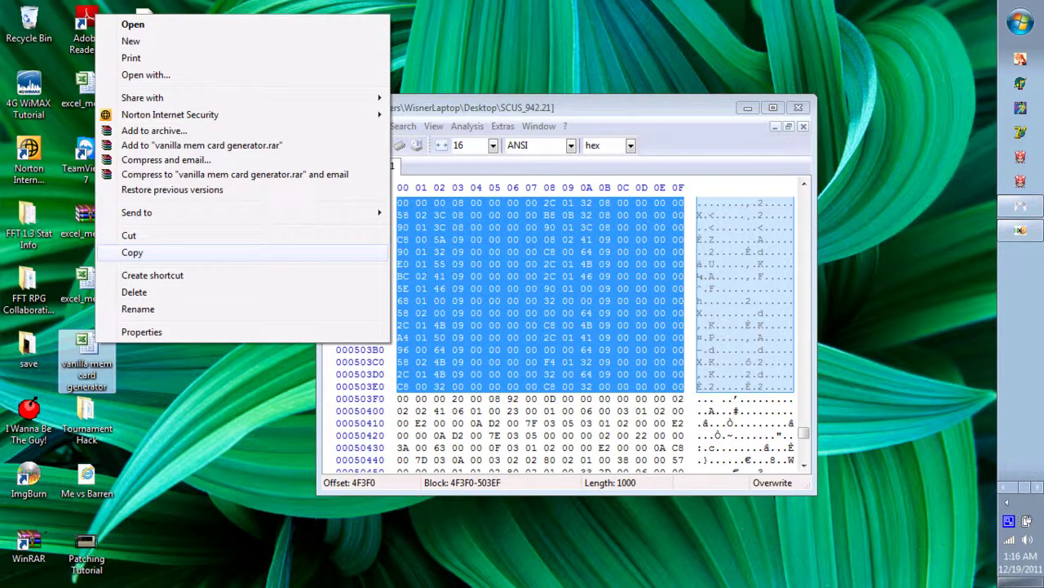
pyautogui.click(135, 253)
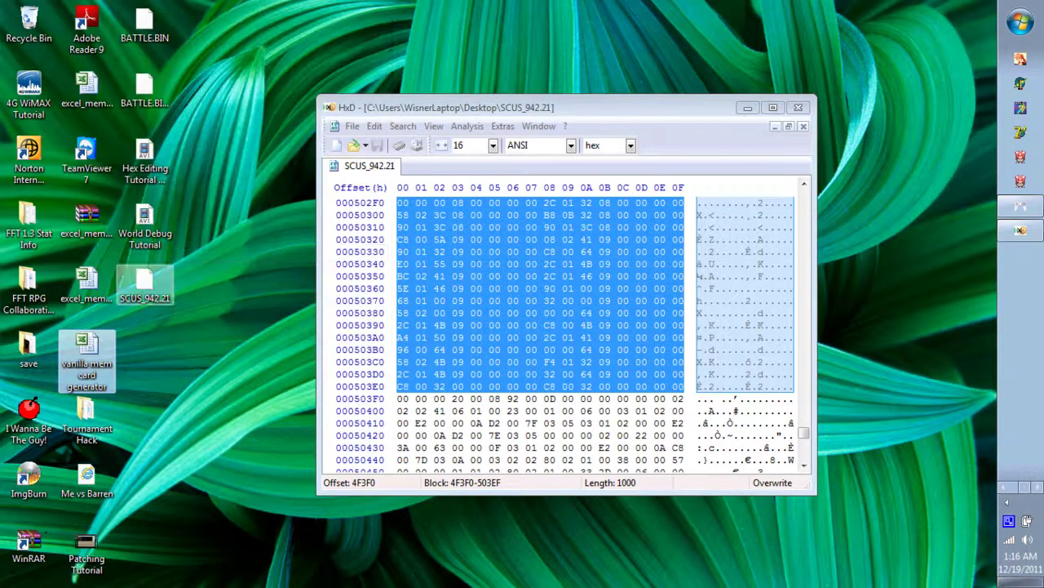
pyautogui.hotkey('ctrl', 'v')
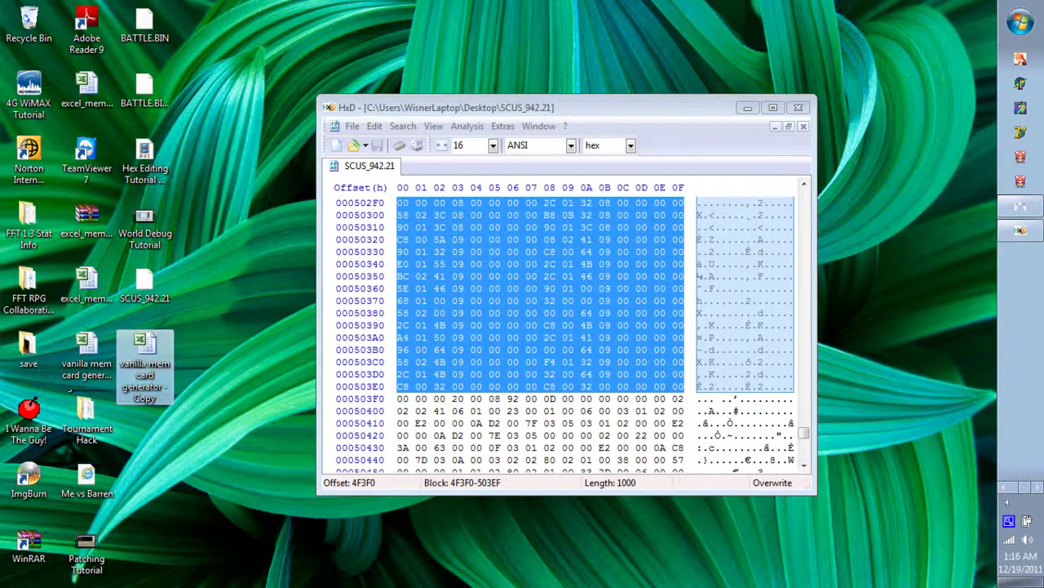
# Copy the selected bytes, open the duplicated vanilla mem card generator workbook in Excel and select B2 on its new extract sheet.
pyautogui.hotkey('alt', 'Tab')
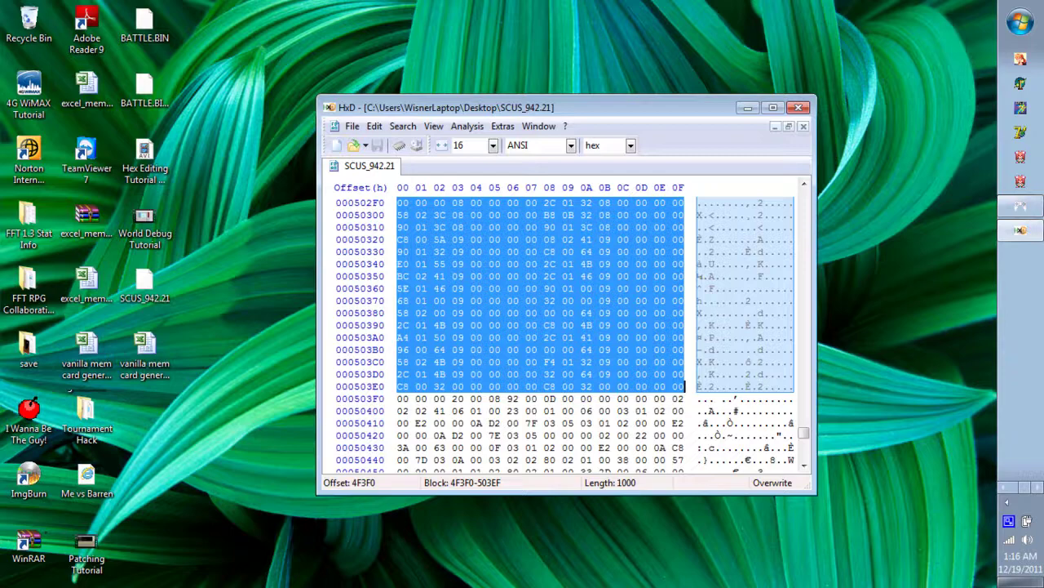
pyautogui.hotkey('alt', 'Tab')
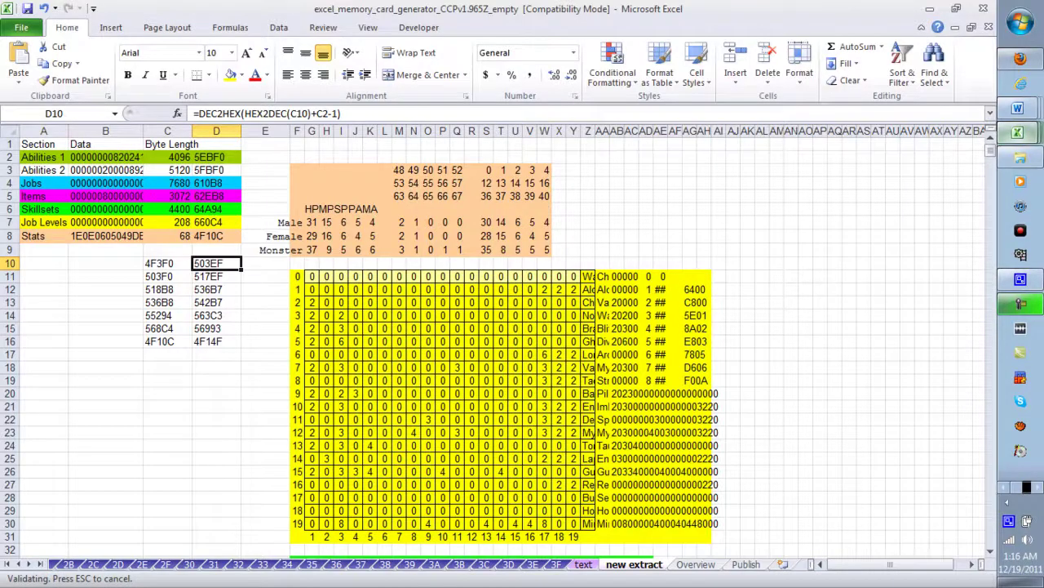
pyautogui.moveTo(1017, 133)
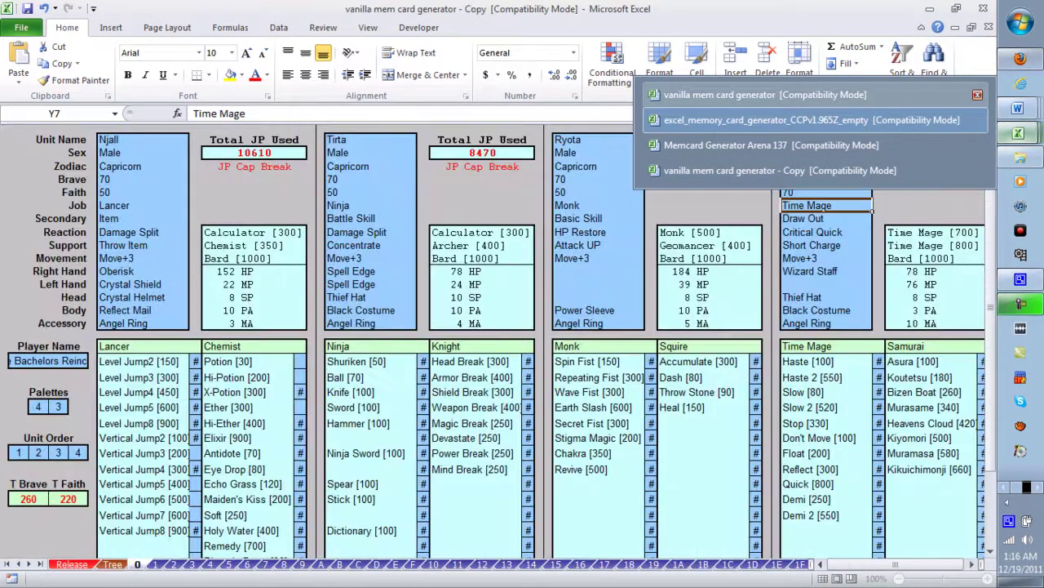
pyautogui.click(759, 94)
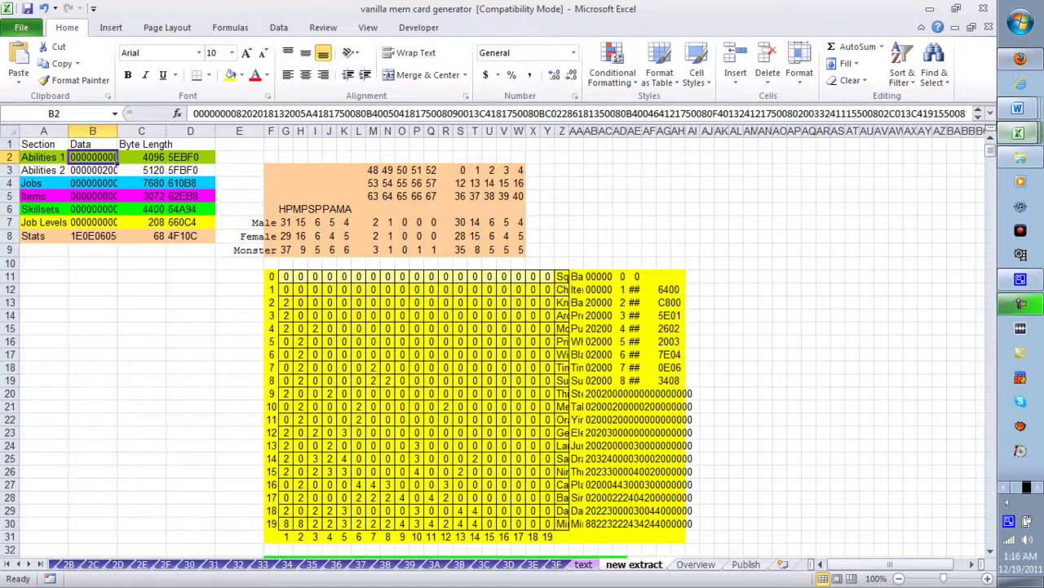
pyautogui.click(898, 169)
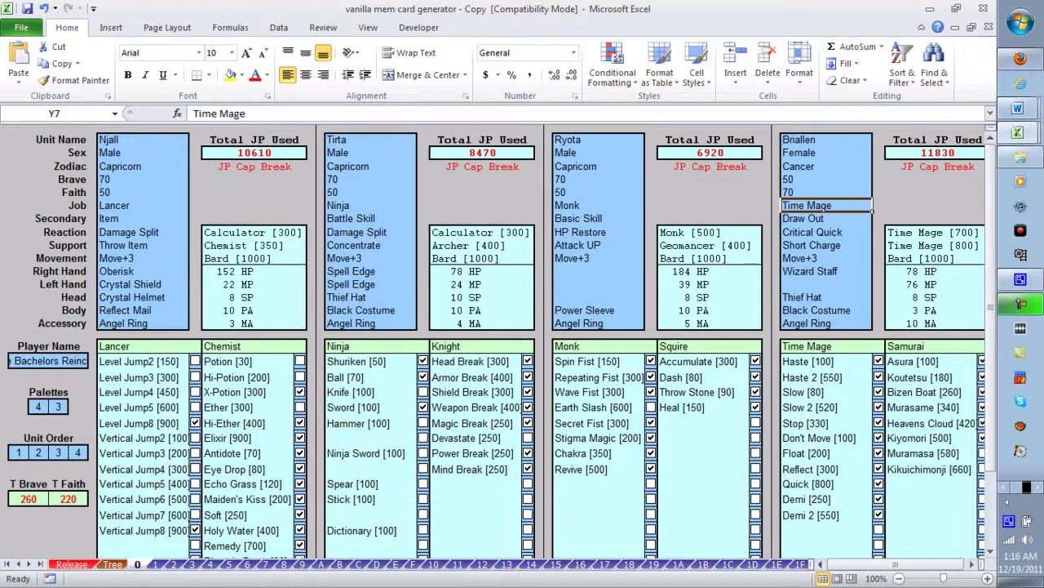
pyautogui.click(39, 564)
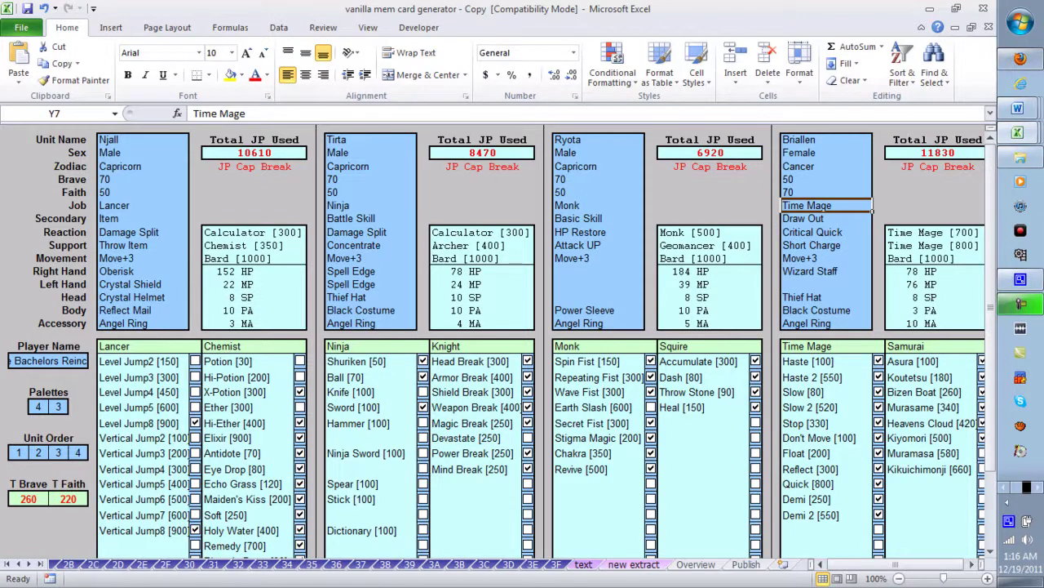
pyautogui.click(634, 564)
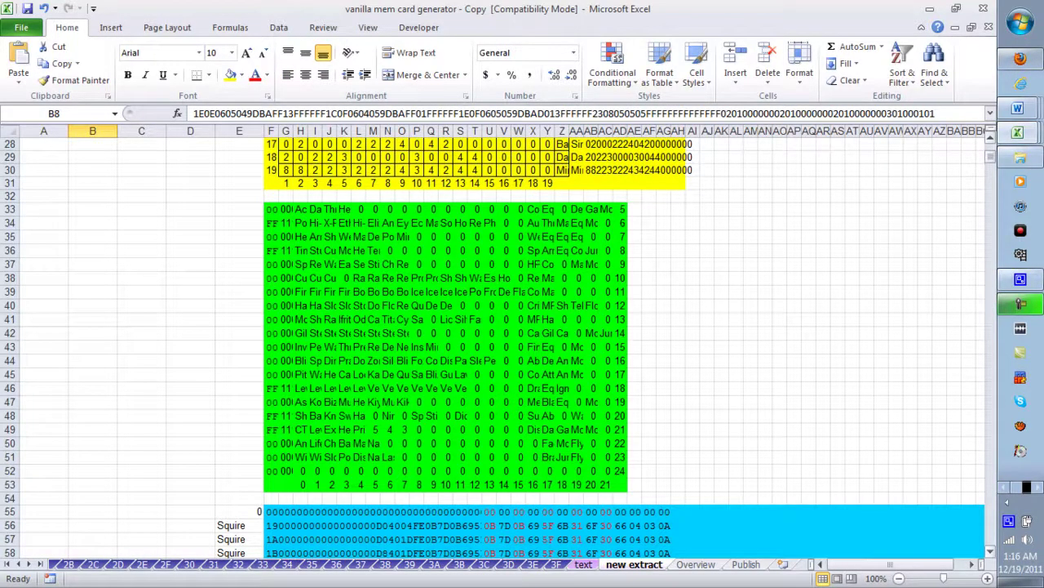
pyautogui.scroll(-10, 504, 349)
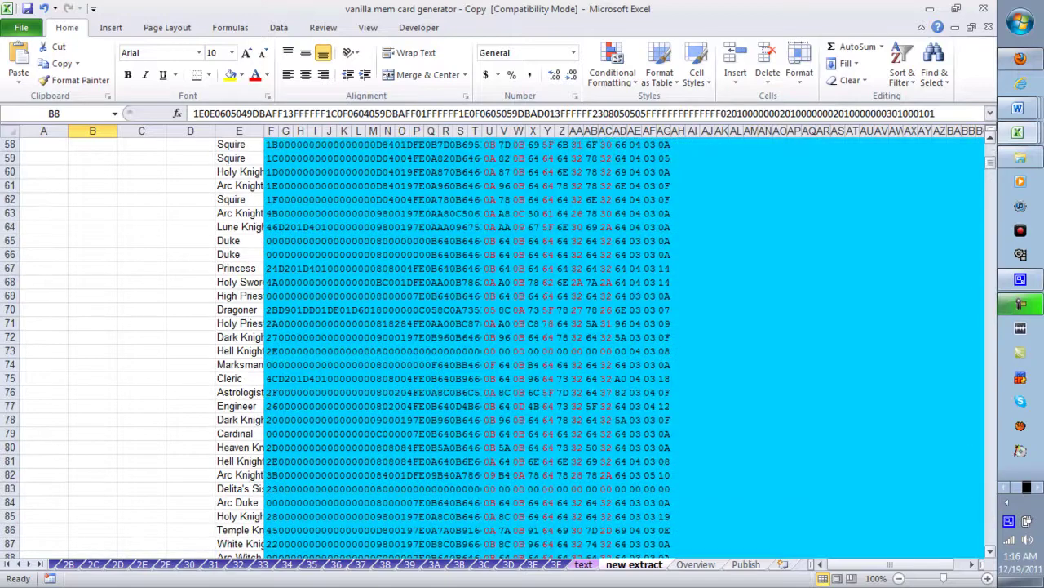
pyautogui.moveTo(990, 161); pyautogui.dragTo(990, 151)
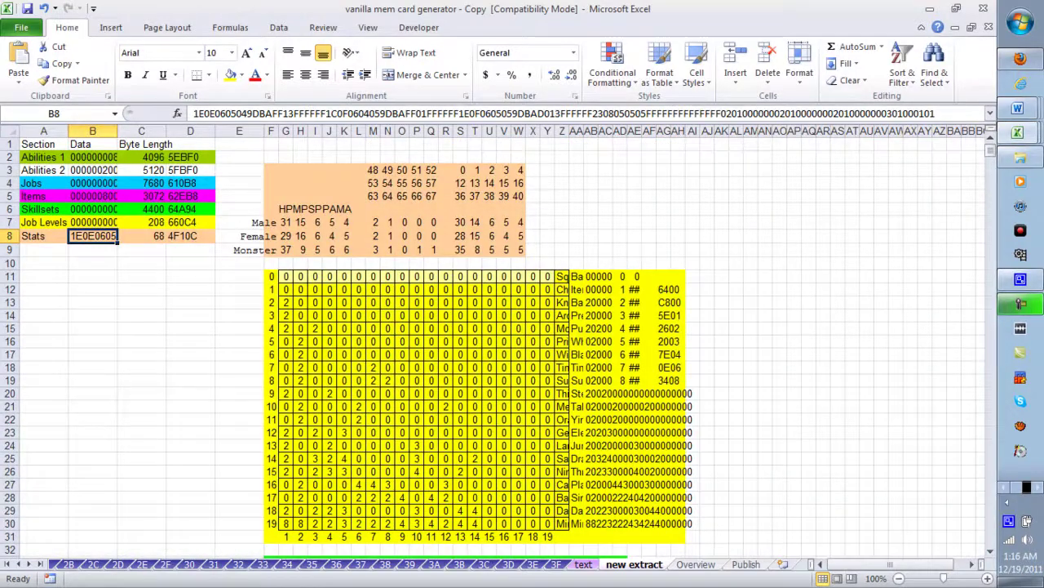
pyautogui.click(92, 157)
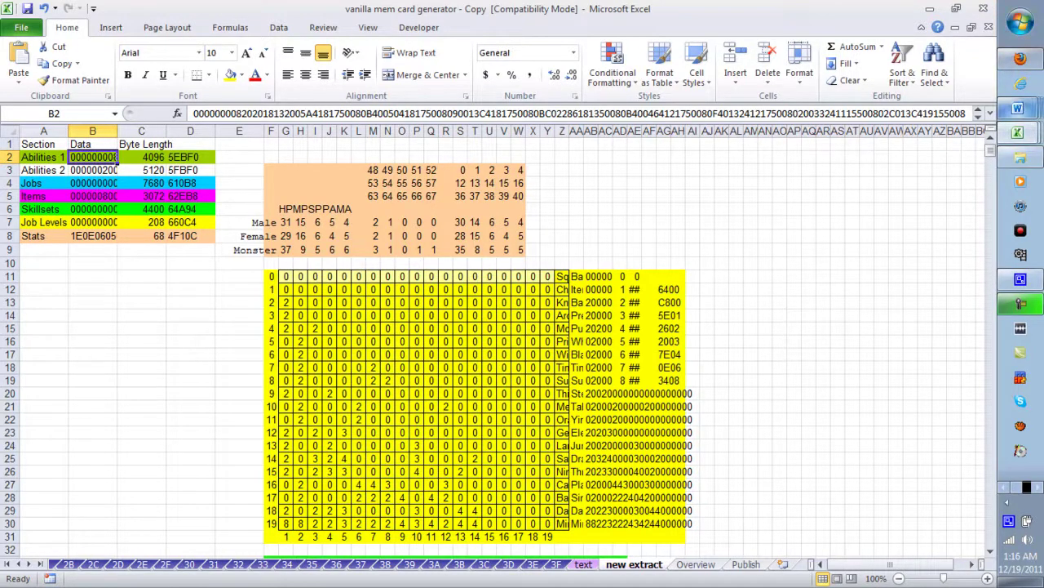
# Switch to Word and paste the copied Abilities 1 bytes into a new blank document.
pyautogui.moveTo(1018, 108)
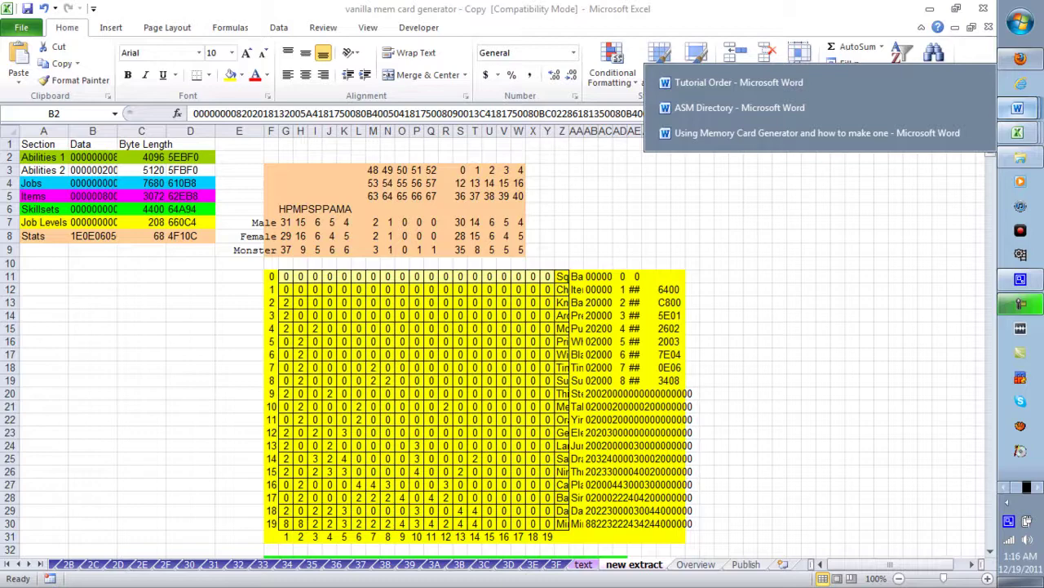
pyautogui.rightClick(1018, 109)
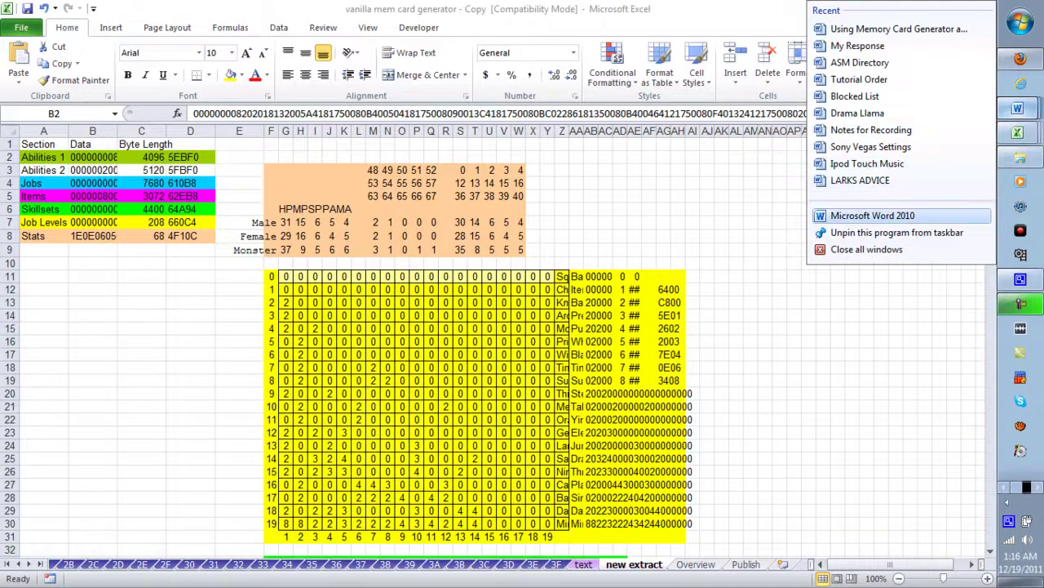
pyautogui.click(873, 215)
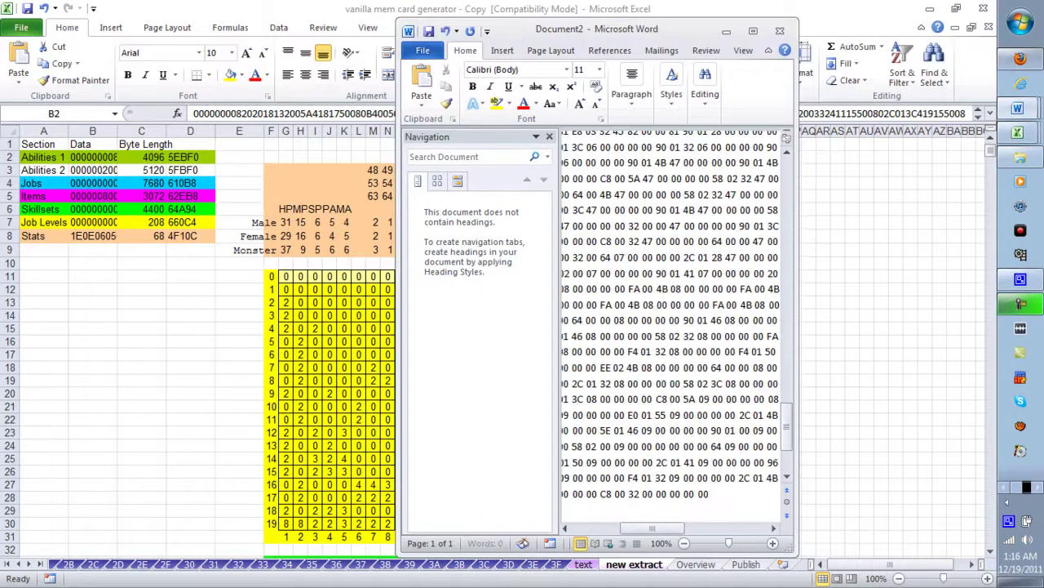
pyautogui.hotkey('ctrl', 'v')
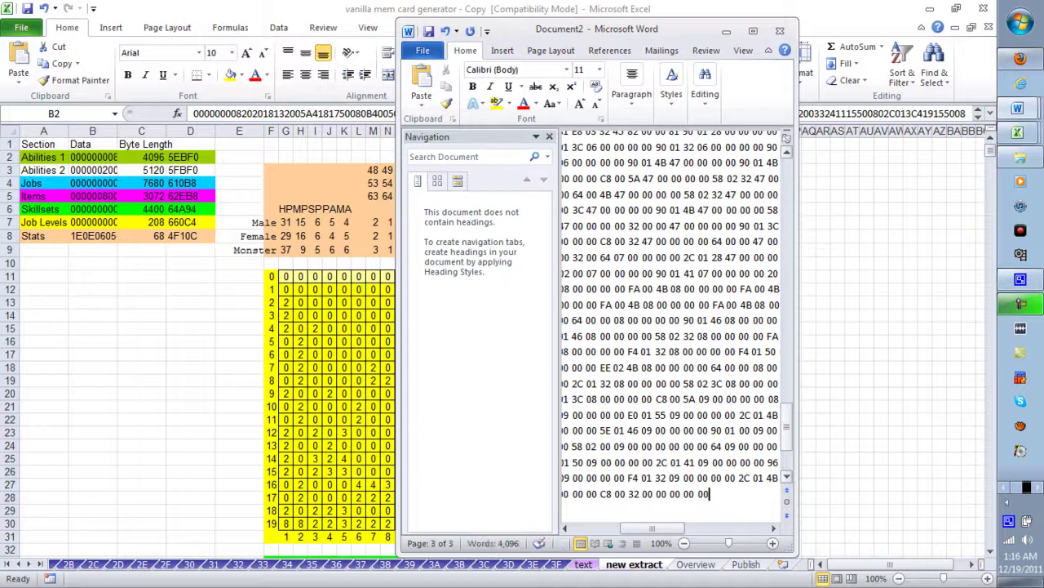
# Return to the duplicated workbook in Excel and try to paste the copied bytes into the Abilities 1 data cell B2.
pyautogui.hotkey('alt', 'Tab')
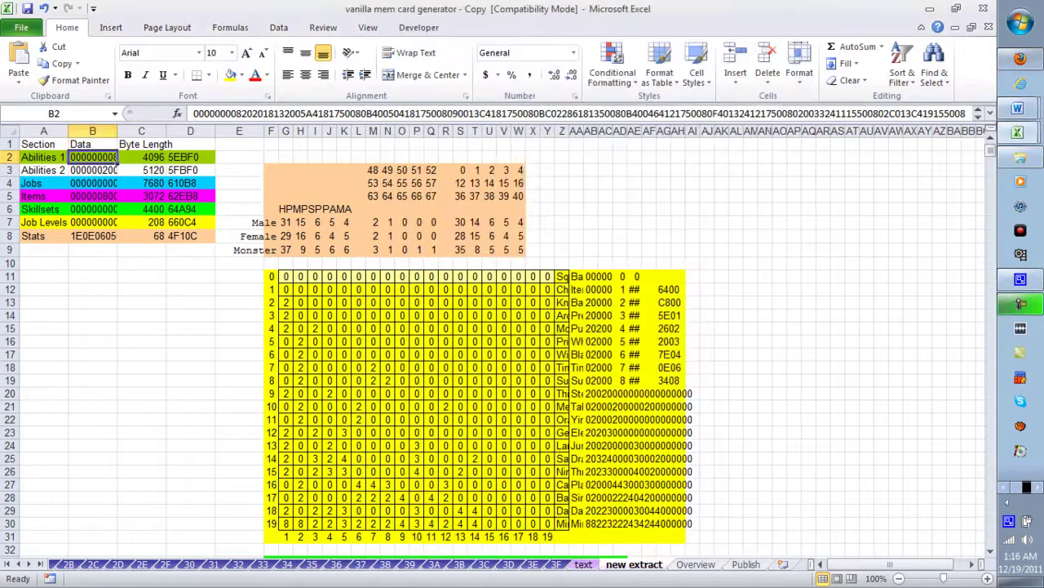
pyautogui.hotkey('ctrl', 'v')
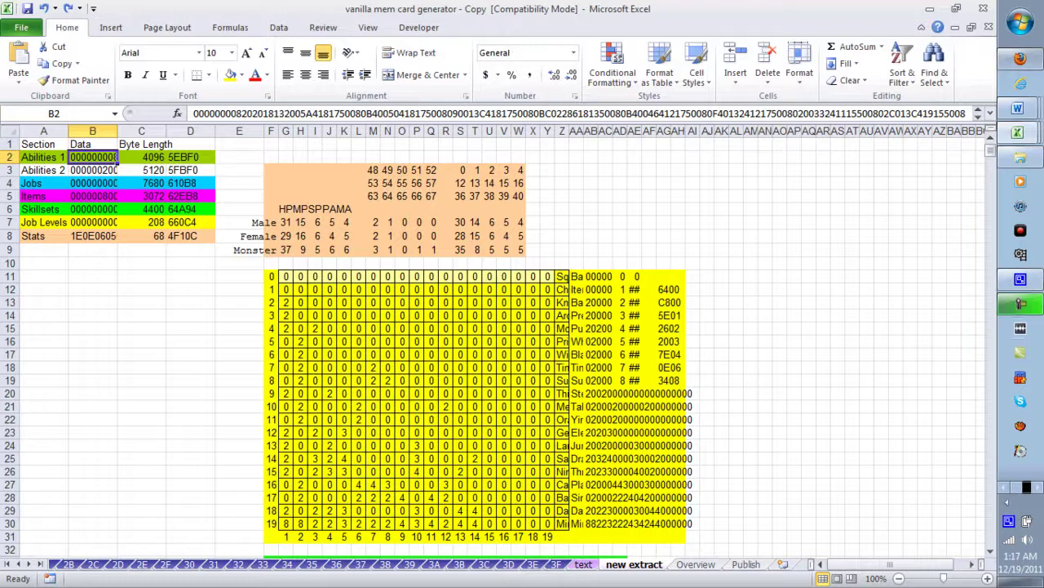
# Open Notepad and paste the copied Abilities 1 bytes into a new untitled document.
pyautogui.click(1020, 22)
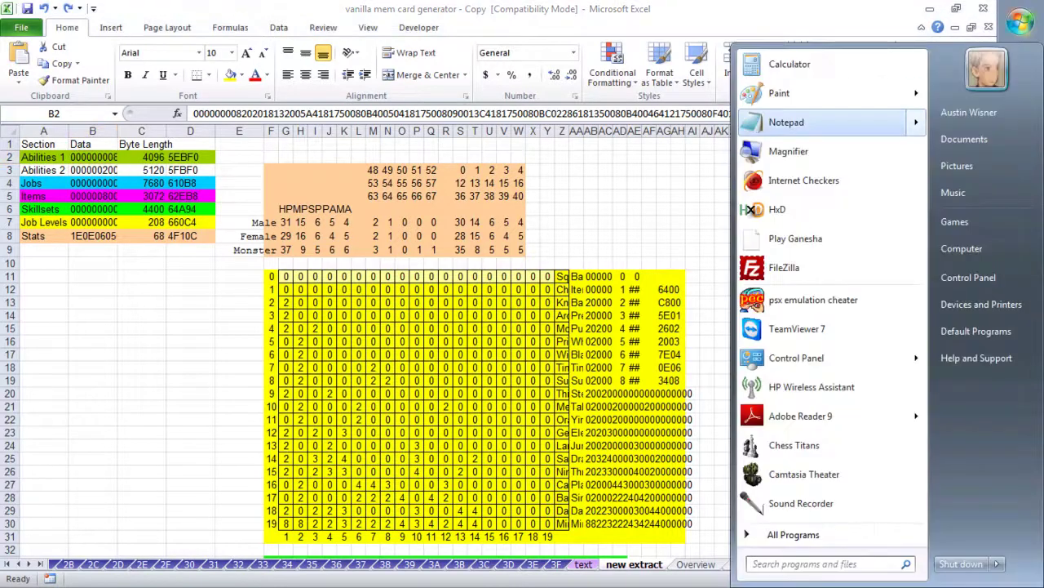
pyautogui.click(786, 121)
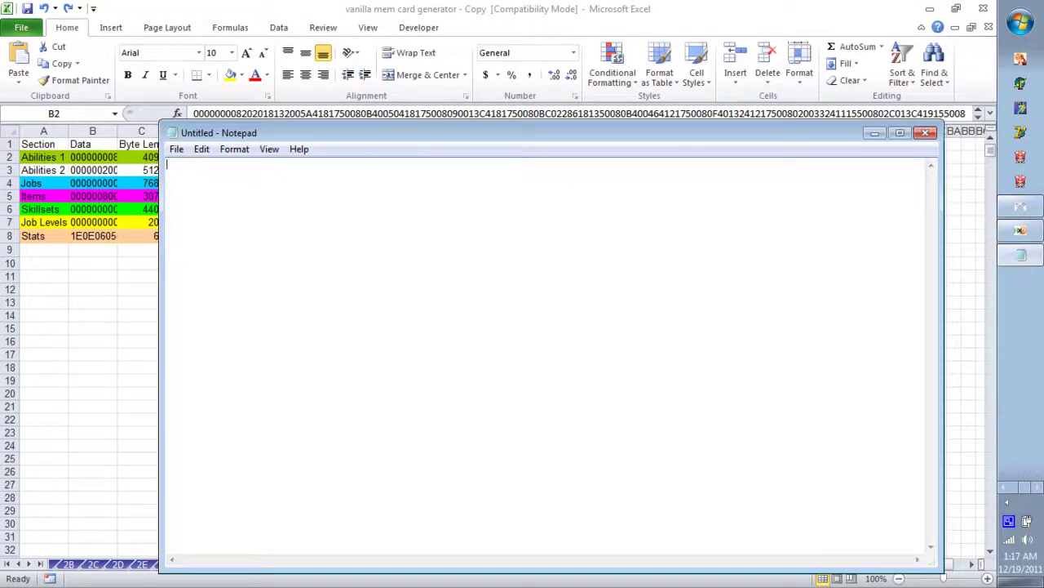
pyautogui.hotkey('ctrl', 'v')
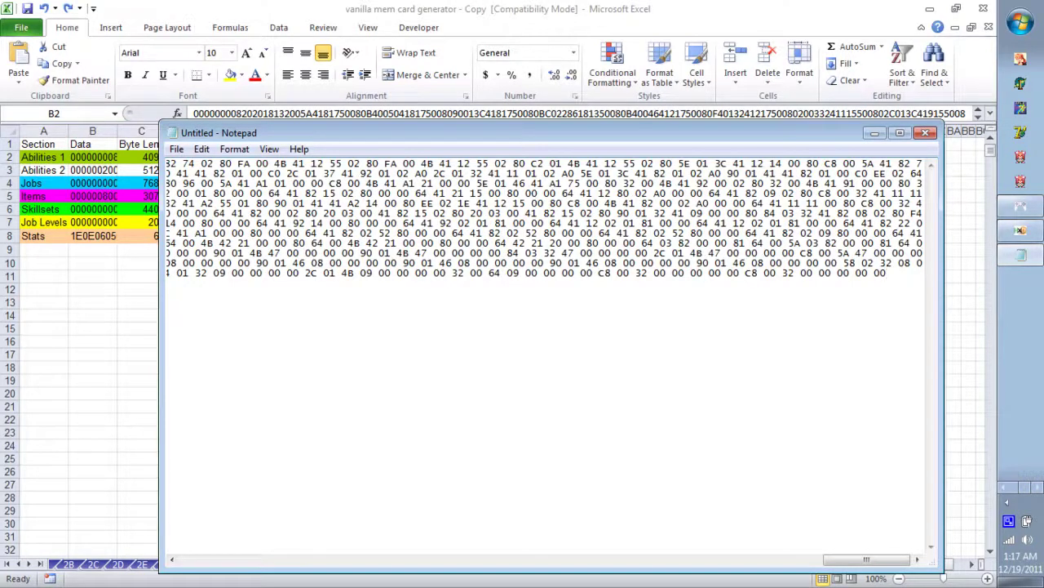
# Remove every space from the pasted hex bytes by replacing all spaces with nothing.
pyautogui.click(202, 148)
pyautogui.moveTo(176, 149)
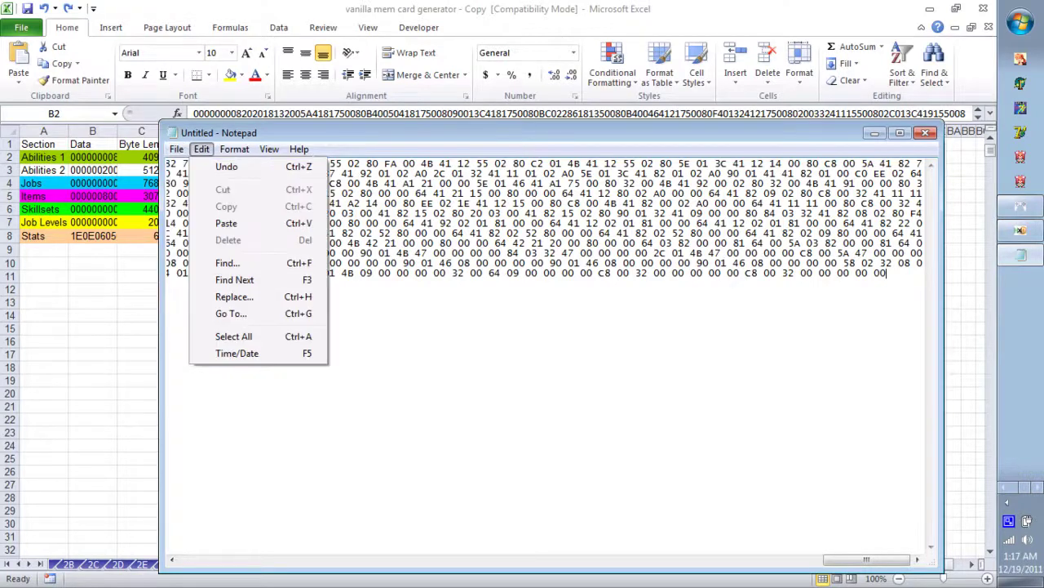
pyautogui.press('Down')
pyautogui.press('Down')
pyautogui.press('Down')
pyautogui.press('Down')
pyautogui.press('Down')
pyautogui.press('Down')
pyautogui.press('Down')
pyautogui.press('Down')
pyautogui.press('Return')
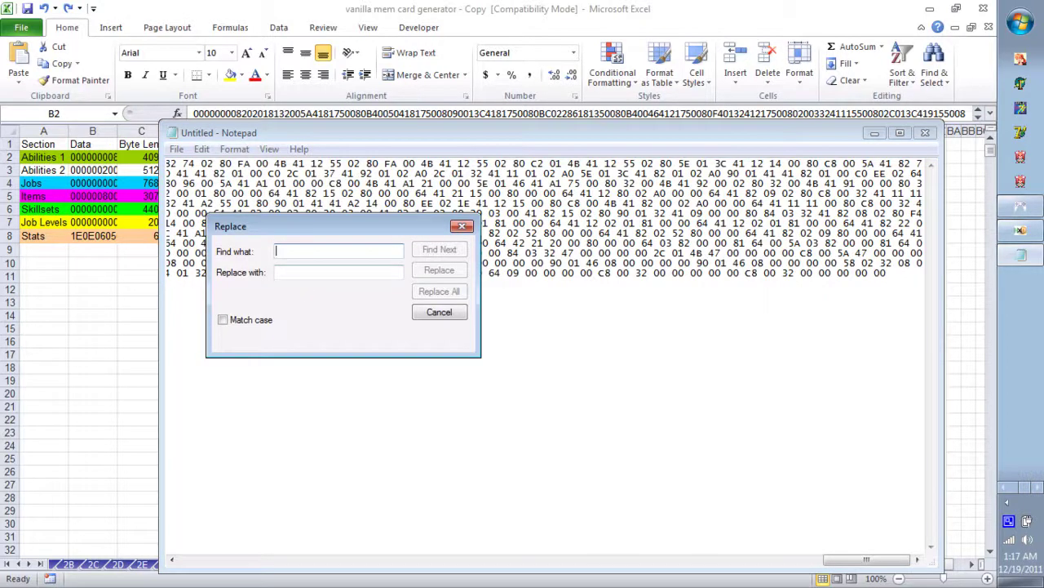
pyautogui.press('Tab')
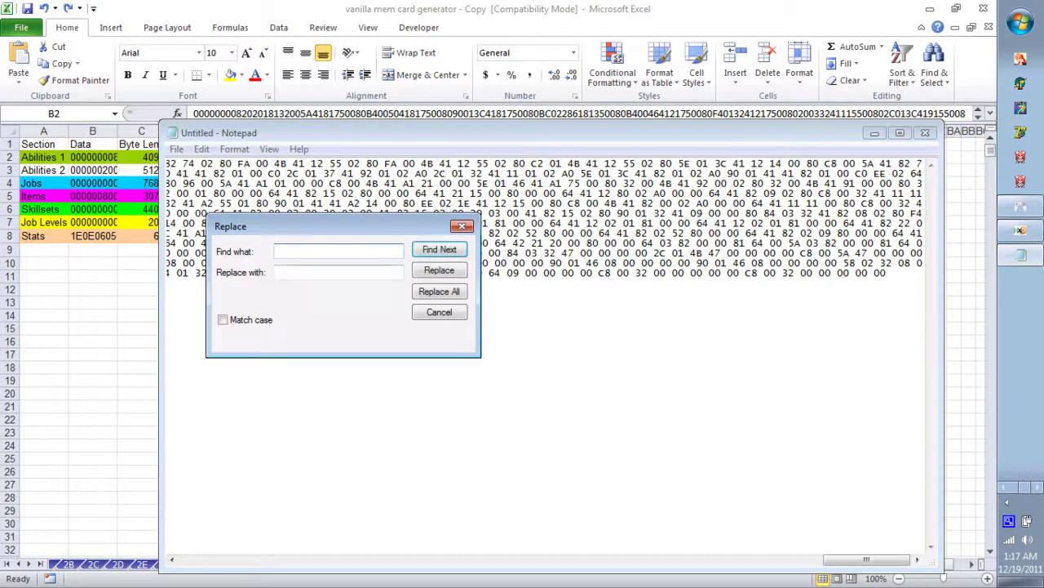
pyautogui.hotkey('alt', 'a')
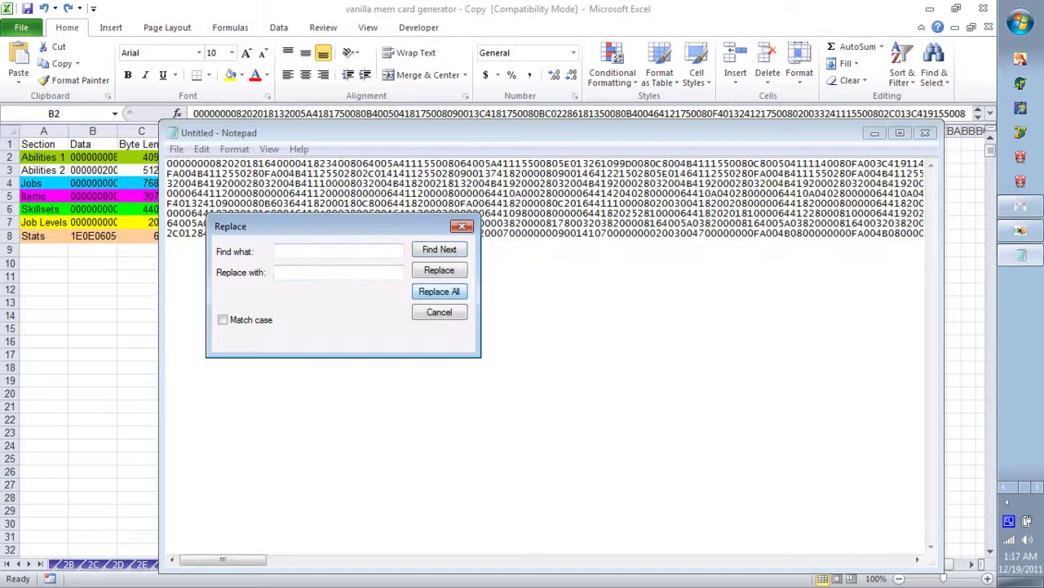
# Select all the space-free hex in Notepad and paste it into the Abilities 1 data cell B2 of the duplicated Excel workbook.
pyautogui.press('Escape')
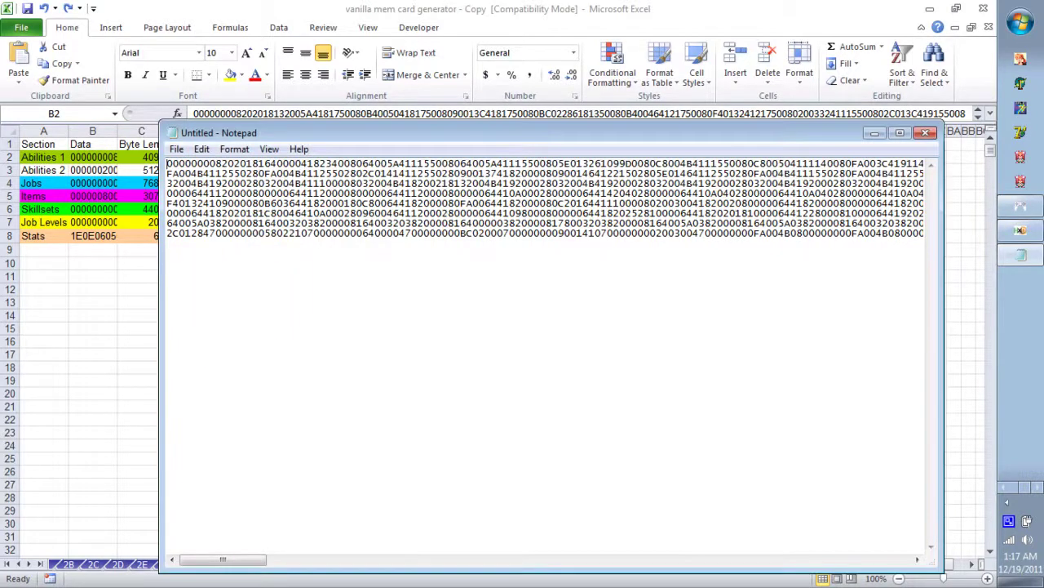
pyautogui.hotkey('ctrl', 'a')
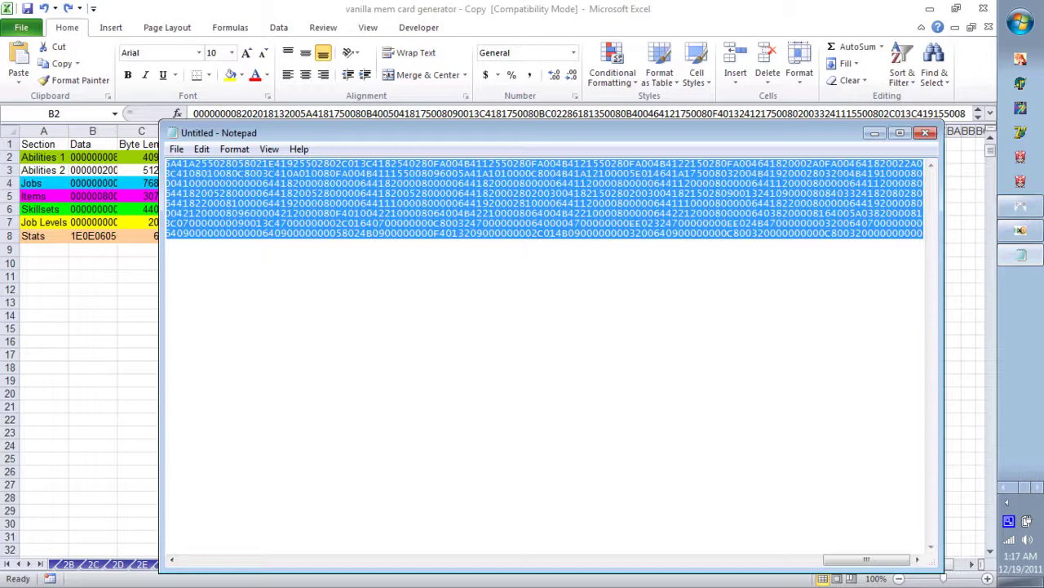
pyautogui.hotkey('alt', 'Tab')
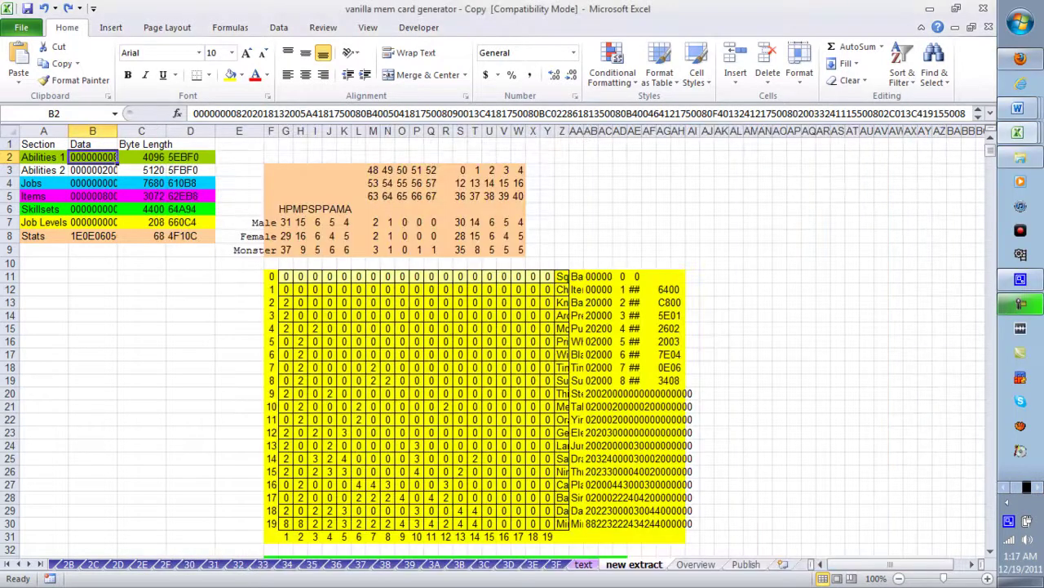
pyautogui.hotkey('ctrl', 'v')
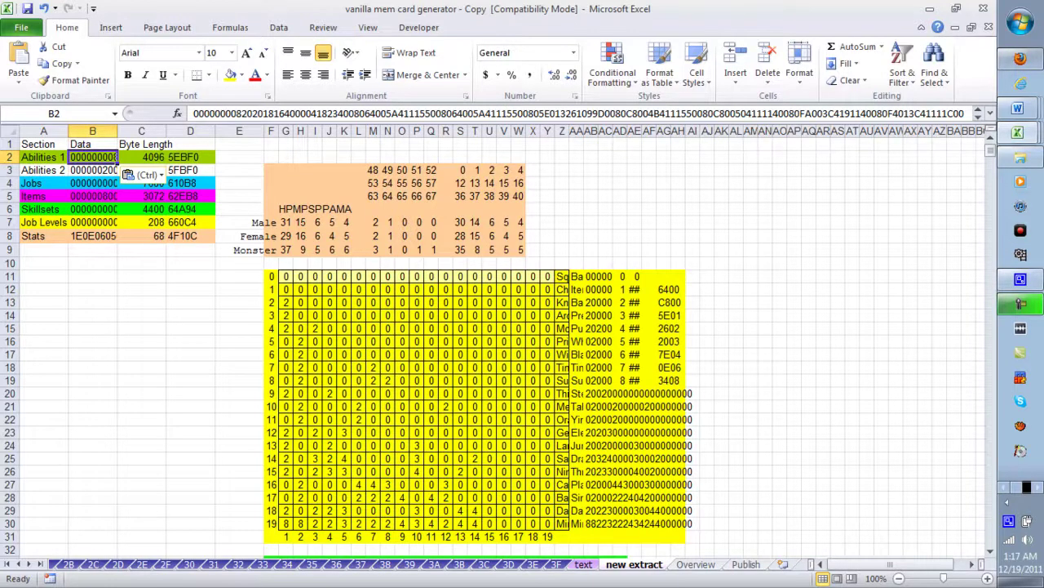
# Go through the remaining data cells B3 to B8, from Abilities 2 down to Stats.
pyautogui.click(92, 170)
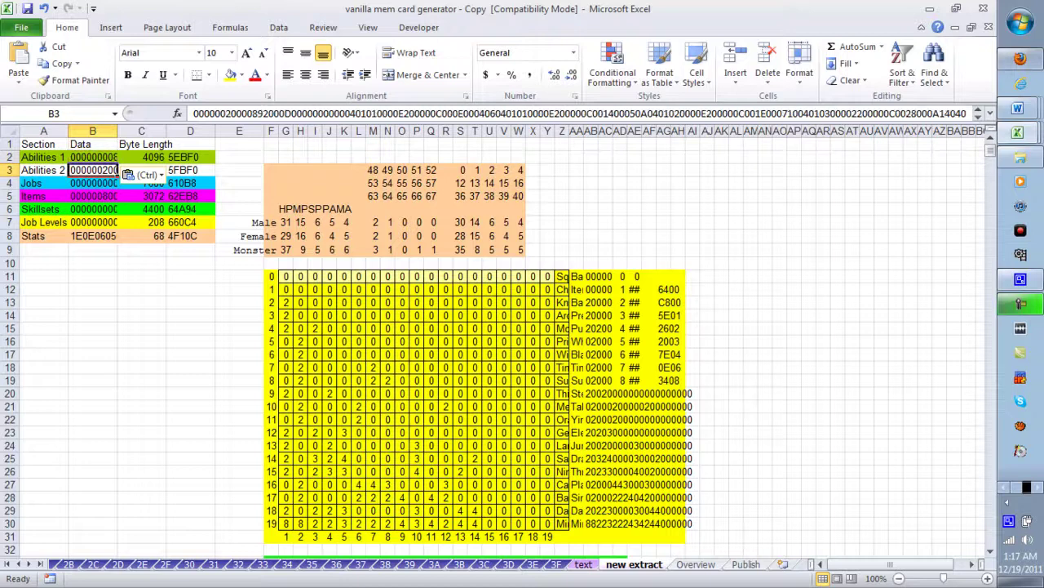
pyautogui.click(92, 183)
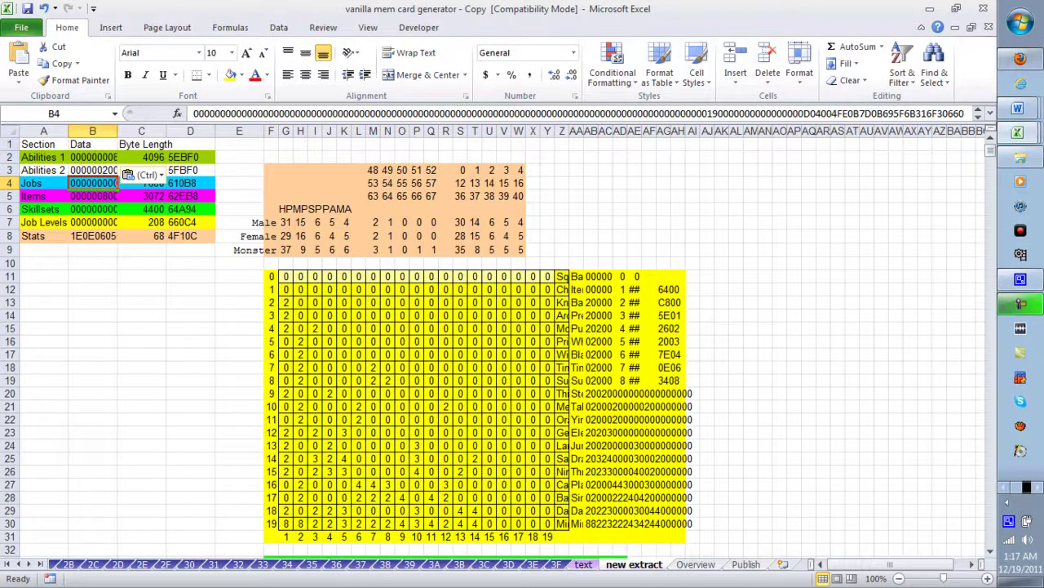
pyautogui.click(92, 196)
pyautogui.click(92, 209)
pyautogui.click(92, 222)
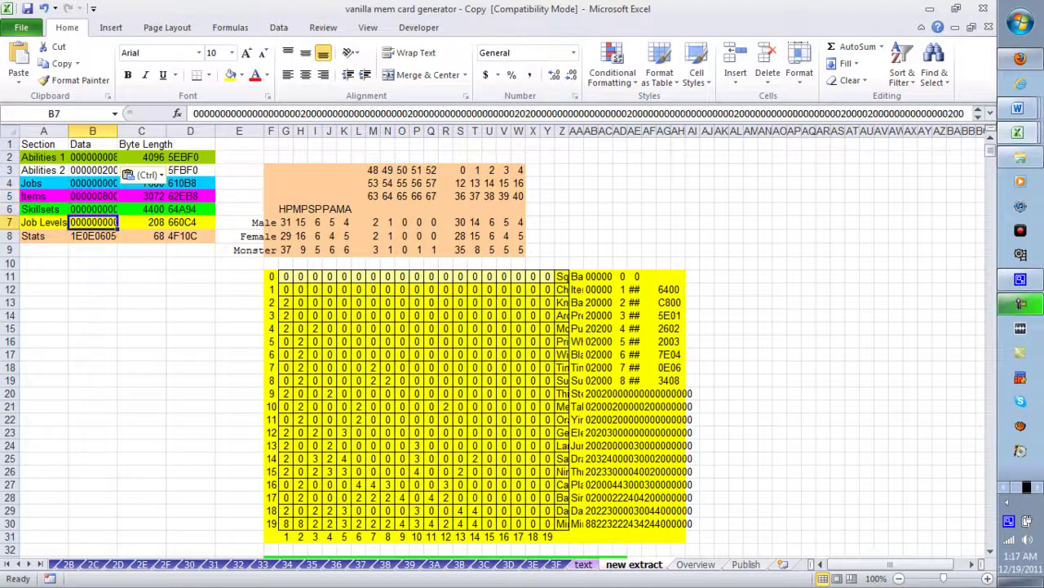
pyautogui.click(92, 235)
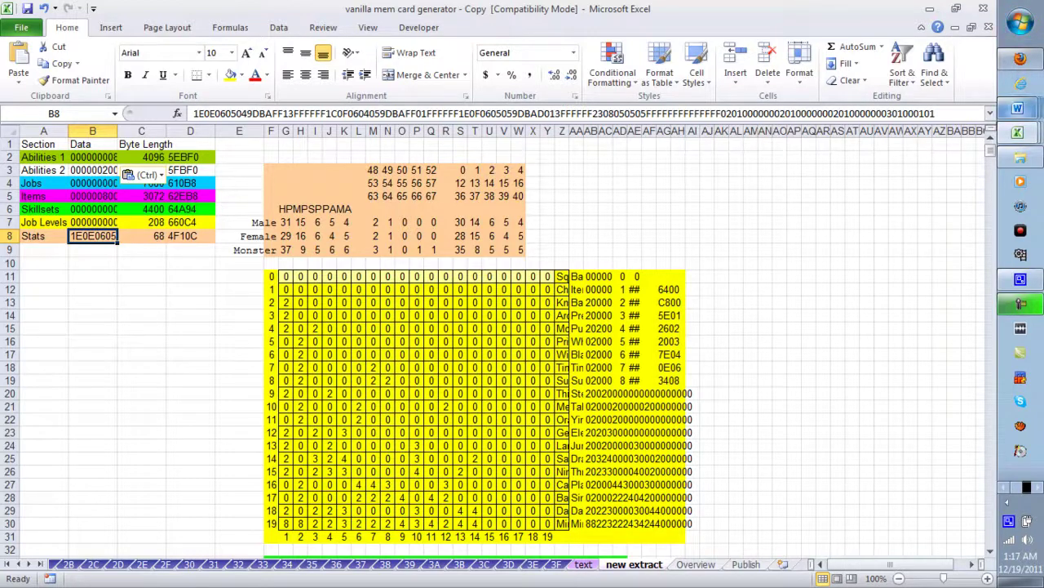
# Switch to the excel_memory_card_generator_CCPv1.965Z_empty workbook and examine the hex start-address formulas in C10:C15.
pyautogui.moveTo(1018, 108)
pyautogui.moveTo(1018, 132)
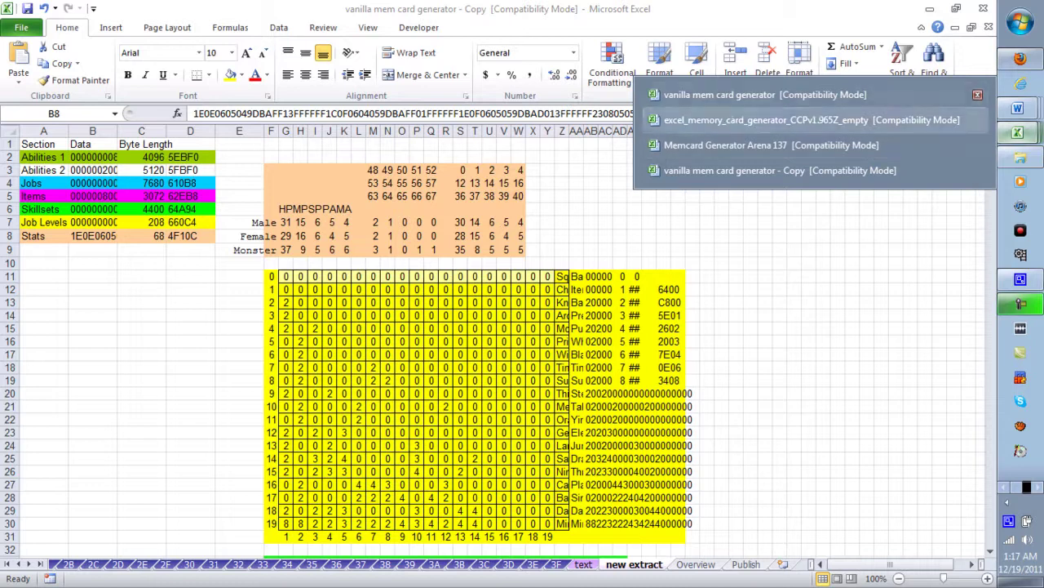
pyautogui.click(775, 120)
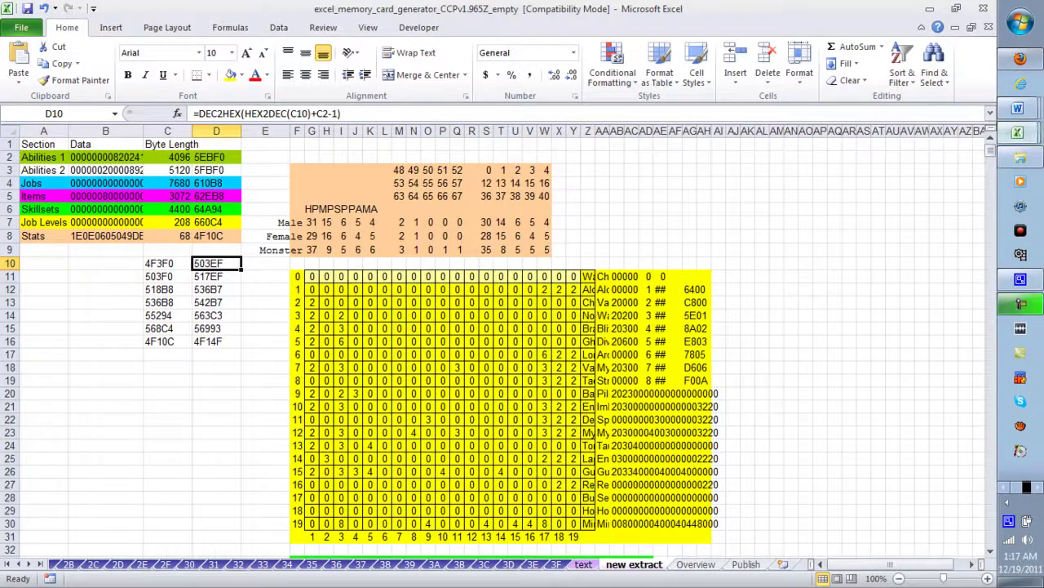
pyautogui.press('Left')
pyautogui.press('Down')
pyautogui.press('Down')
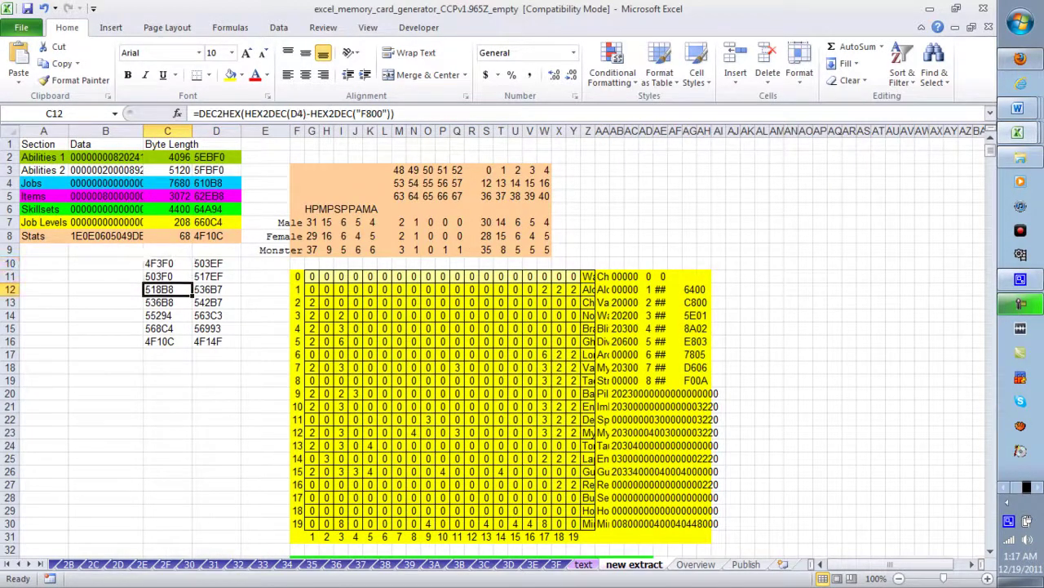
pyautogui.press('Down')
pyautogui.press('Down')
pyautogui.press('Down')
pyautogui.press('Up')
pyautogui.press('Up')
pyautogui.press('Up')
pyautogui.press('Up')
pyautogui.press('Up')
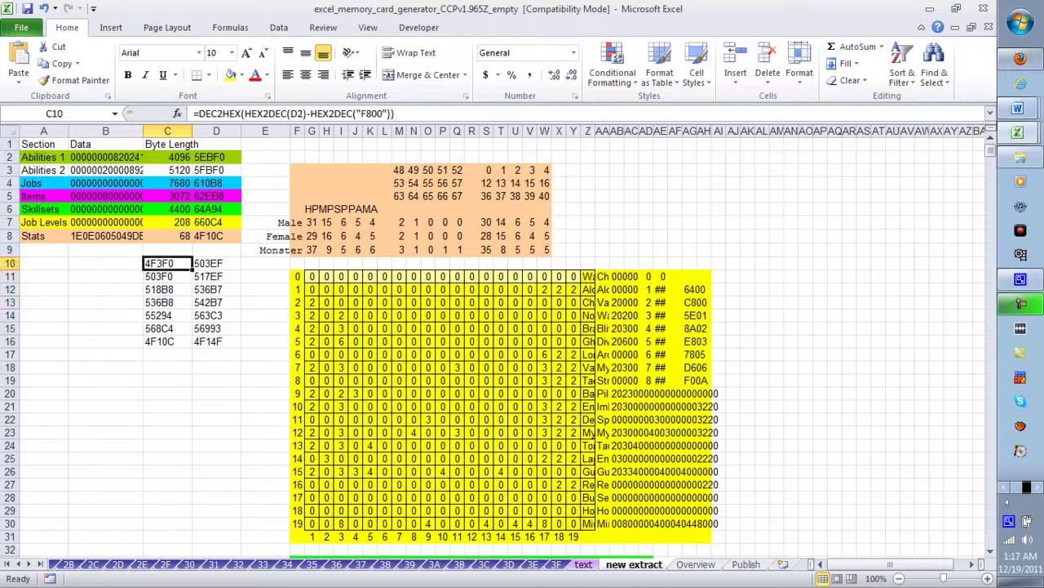
pyautogui.press('Down')
pyautogui.press('Up')
# Match the Abilities section labels in column A with the start-address formula in C10.
pyautogui.press('Up')
pyautogui.press('Up')
pyautogui.press('Left')
pyautogui.press('Left')
pyautogui.press('Up')
pyautogui.press('Up')
pyautogui.press('Up')
pyautogui.press('Up')
pyautogui.press('Up')
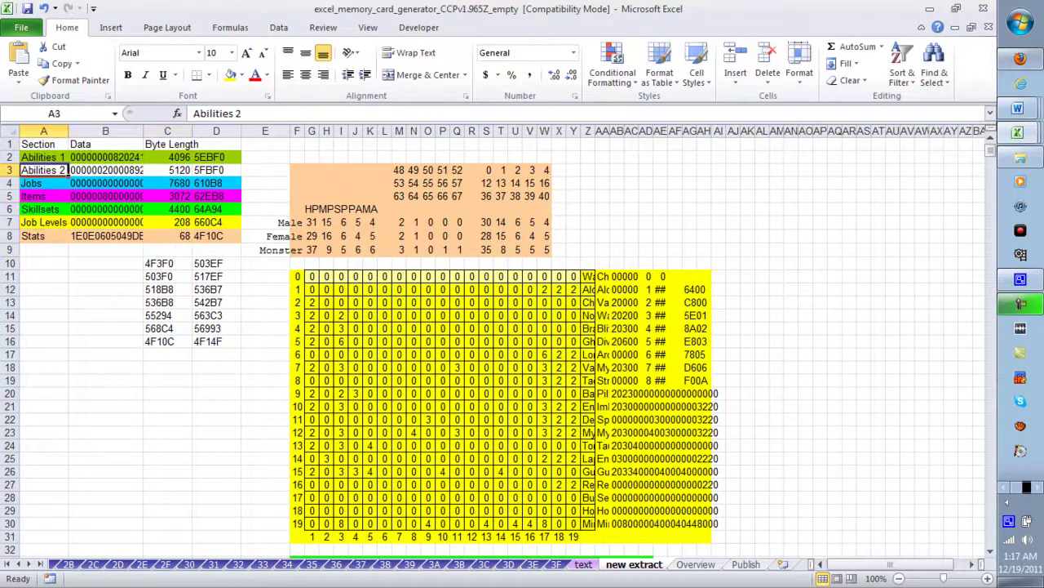
pyautogui.press('Up')
pyautogui.press('Down')
pyautogui.press('Down')
pyautogui.press('Down')
pyautogui.press('Down')
pyautogui.press('Down')
pyautogui.press('Down')
pyautogui.press('Down')
pyautogui.press('Down')
pyautogui.press('Right')
pyautogui.press('Right')
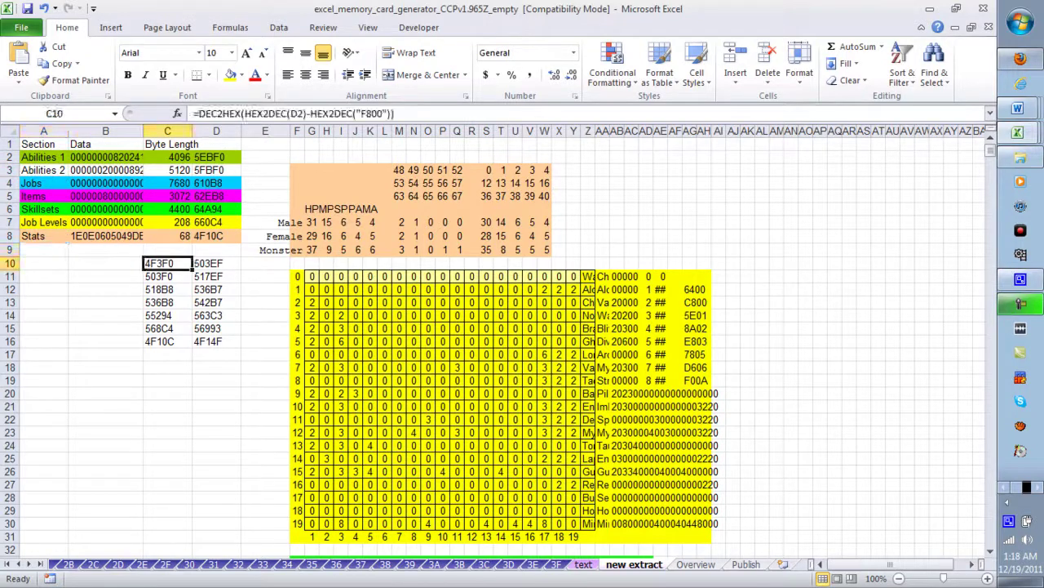
# Go through the section labels in column A, including Jobs, Items, Skillsets, Job Levels and Stats.
pyautogui.press('Down')
pyautogui.press('Left')
pyautogui.press('Left')
pyautogui.press('Up')
pyautogui.press('Up')
pyautogui.press('Up')
pyautogui.press('Up')
pyautogui.press('Up')
pyautogui.press('Up')
pyautogui.press('Up')
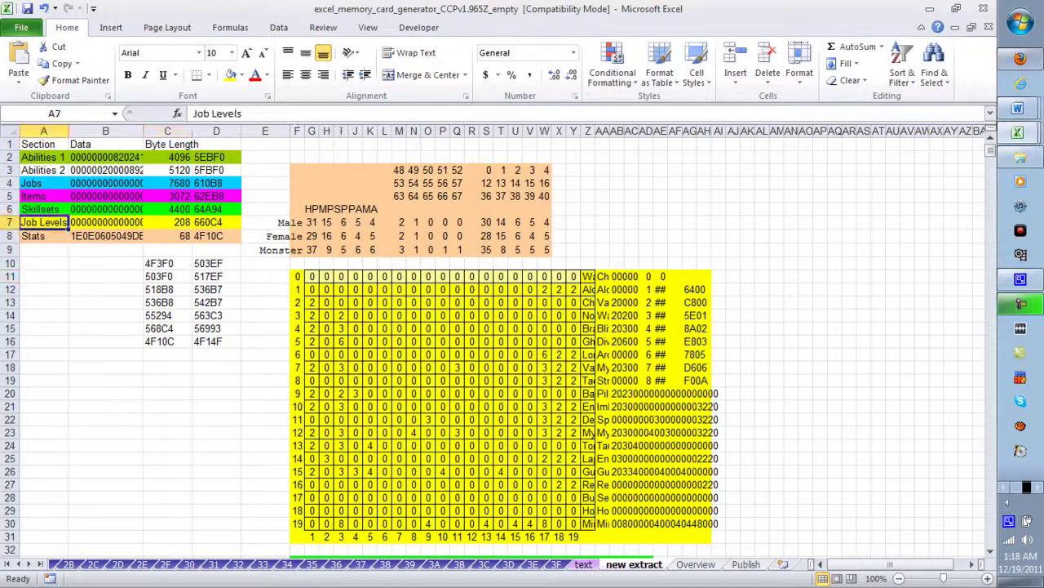
pyautogui.press('Up')
pyautogui.press('Down')
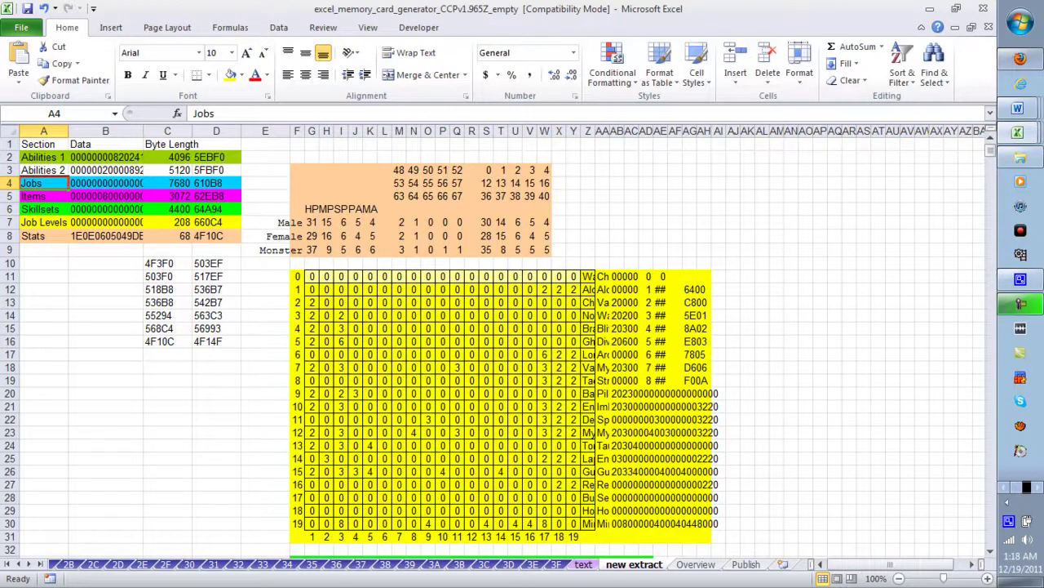
pyautogui.press('Down')
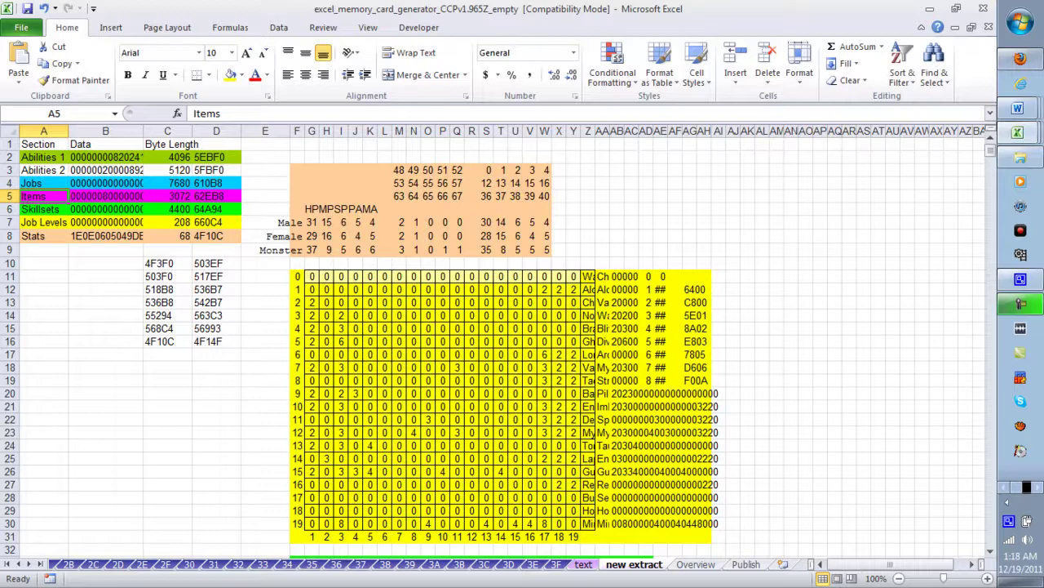
pyautogui.press('Down')
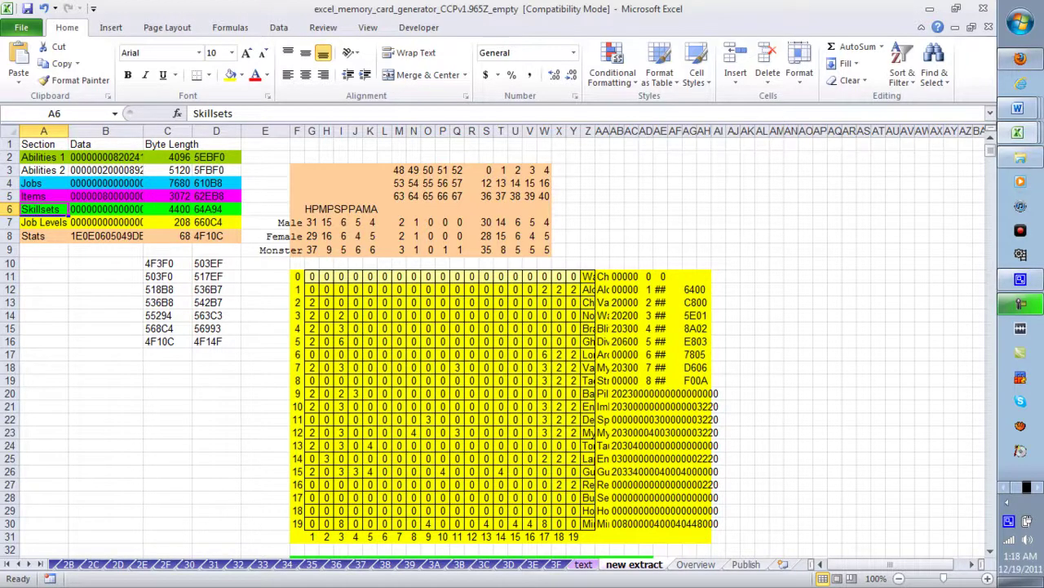
pyautogui.click(43, 222)
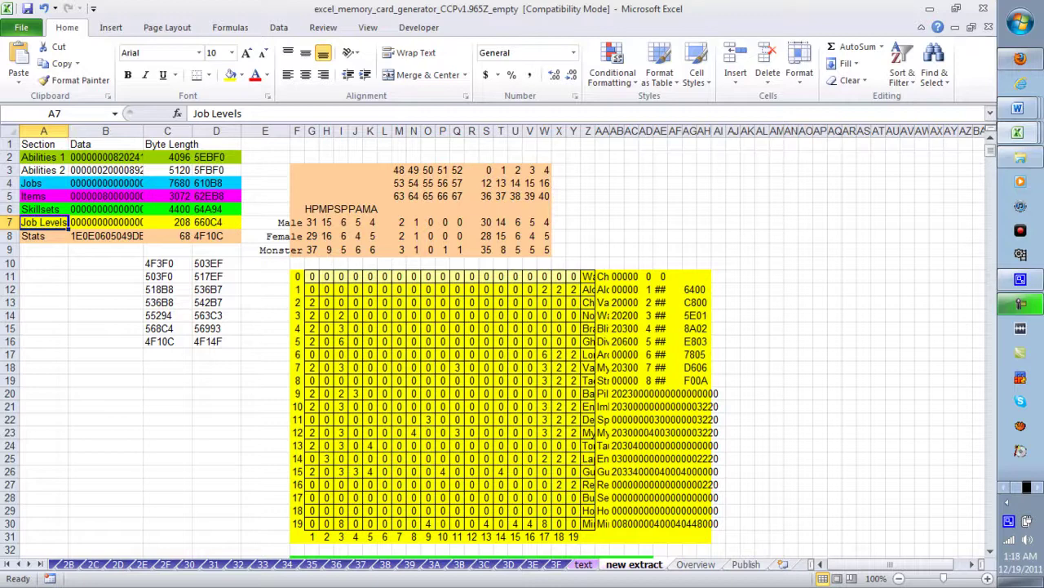
pyautogui.click(44, 236)
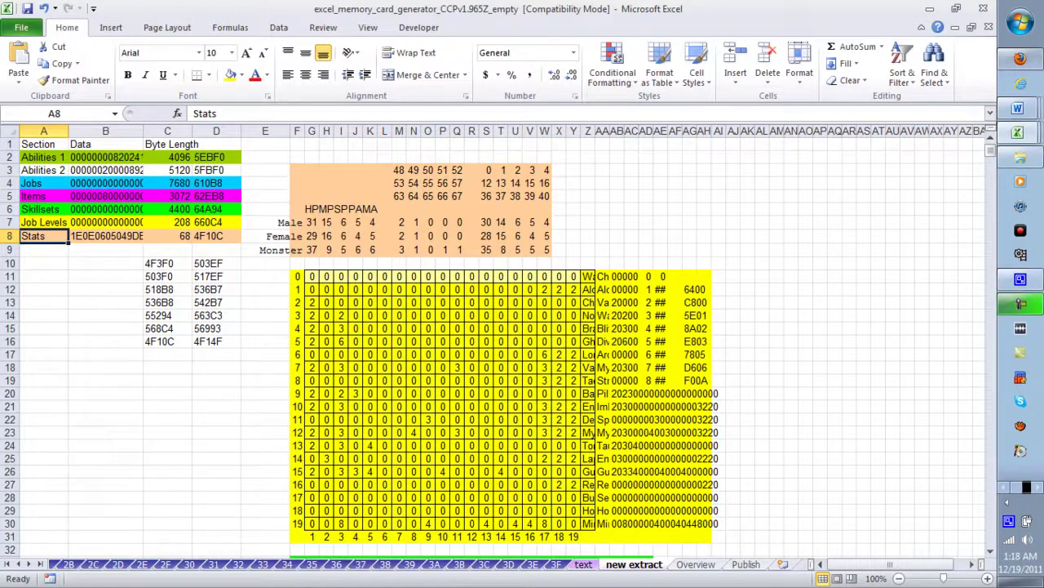
# Check the remaining start-address formulas in column C, ending at the Stats address in C16.
pyautogui.click(167, 275)
pyautogui.click(167, 302)
pyautogui.click(167, 328)
pyautogui.click(167, 342)
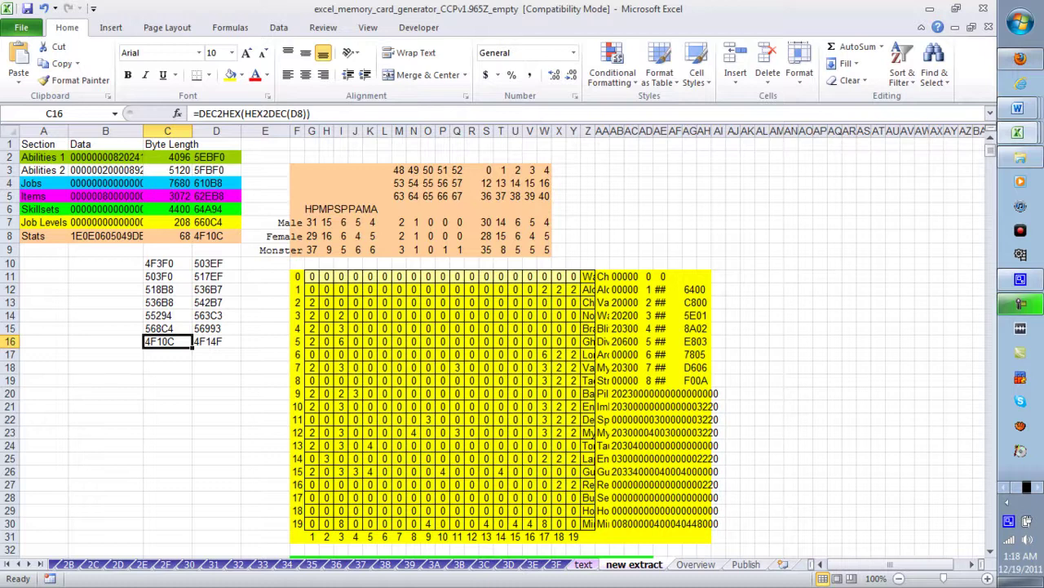
# Open the text sheet and look over the ability names in column A, ending on Aura in A2.
pyautogui.click(583, 564)
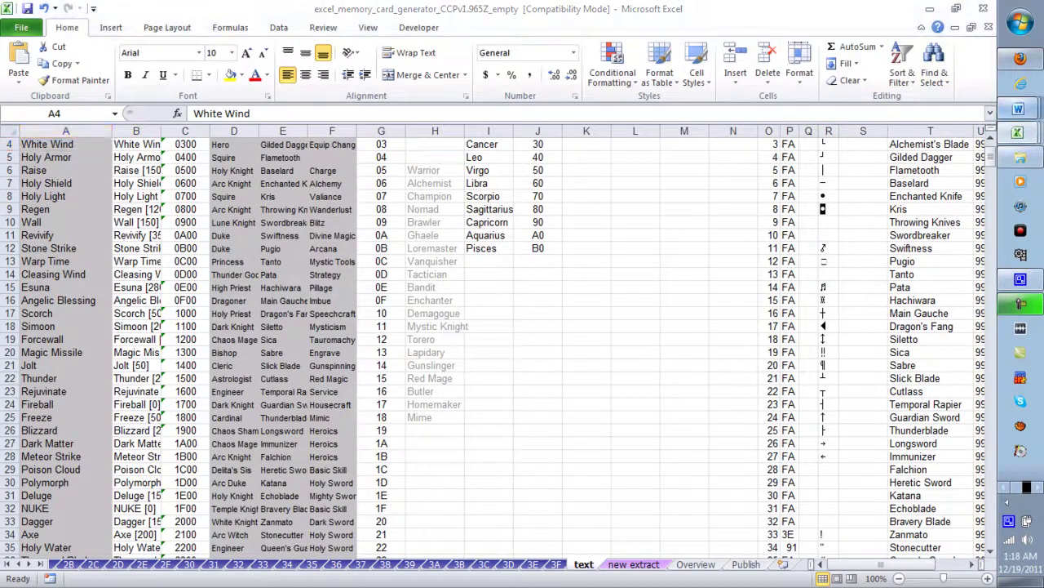
pyautogui.moveTo(1017, 108)
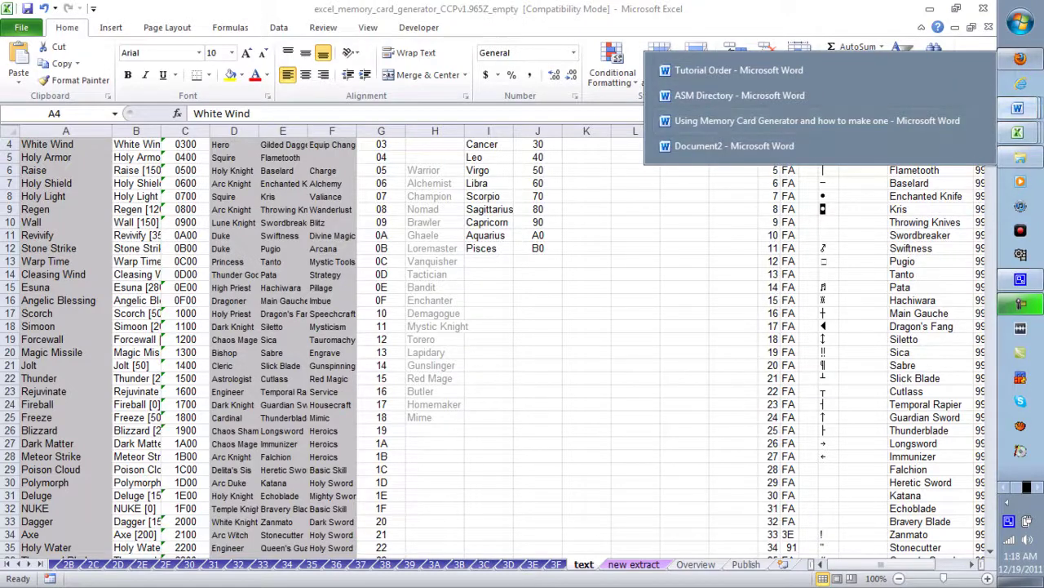
pyautogui.click(47, 156)
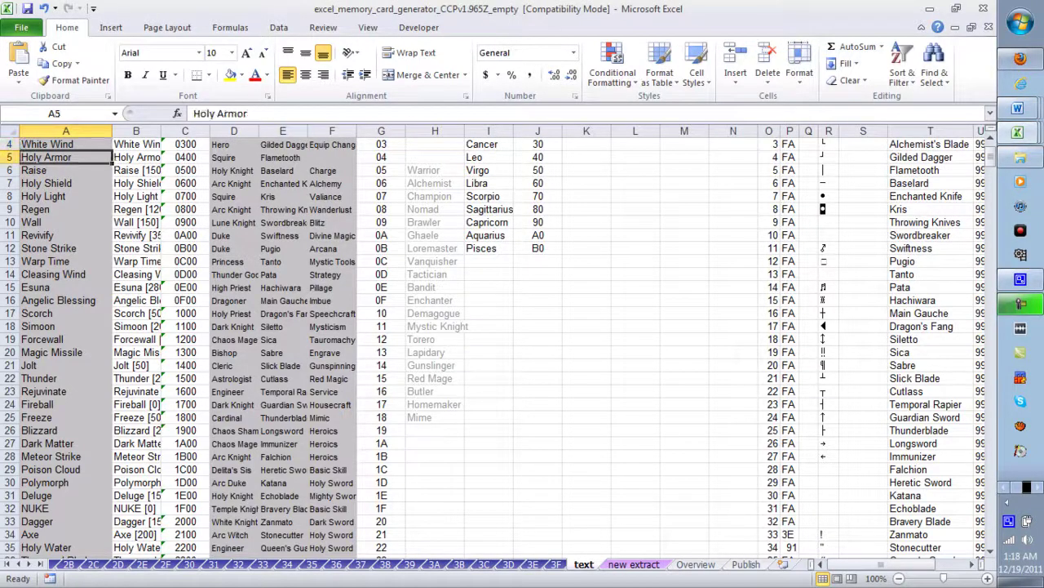
pyautogui.click(49, 248)
pyautogui.click(37, 235)
pyautogui.click(46, 156)
pyautogui.hotkey('ctrl', 'Home')
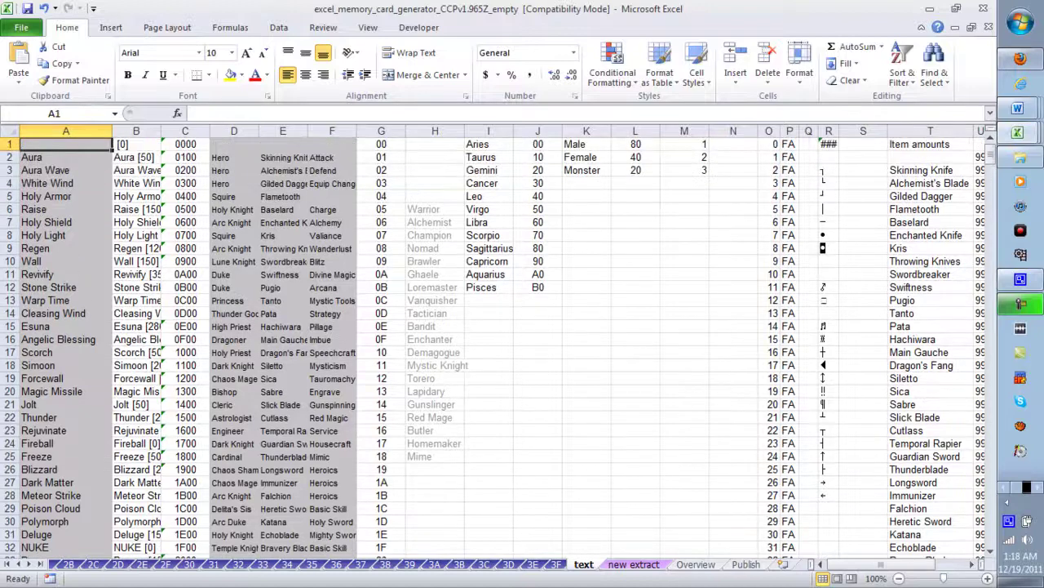
pyautogui.click(33, 156)
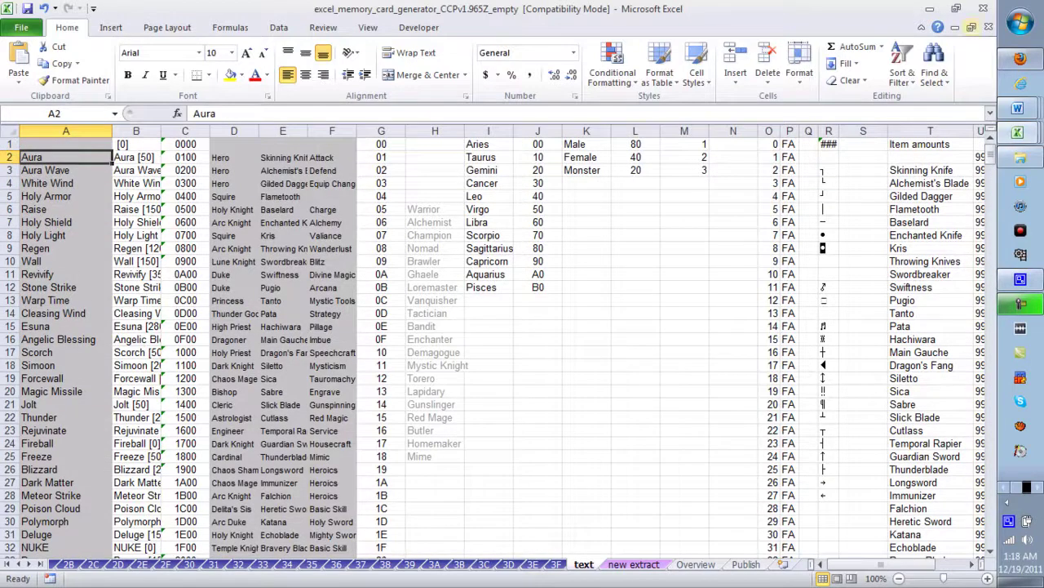
pyautogui.moveTo(1017, 109)
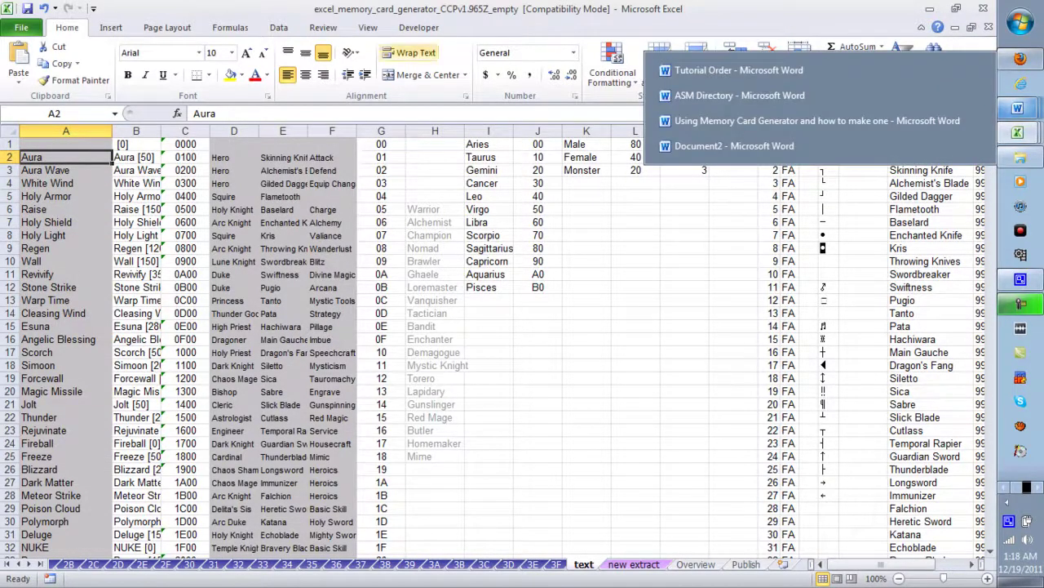
# Inspect the CONCATENATE formula in B2, view the new extract sheet it references, and return to Aura in the text sheet.
pyautogui.click(136, 156)
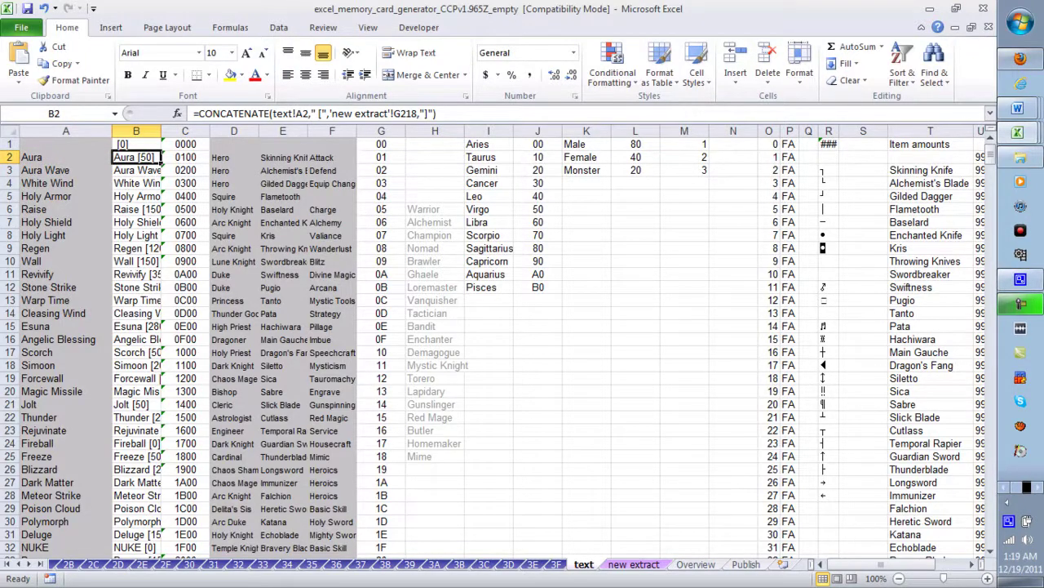
pyautogui.click(633, 564)
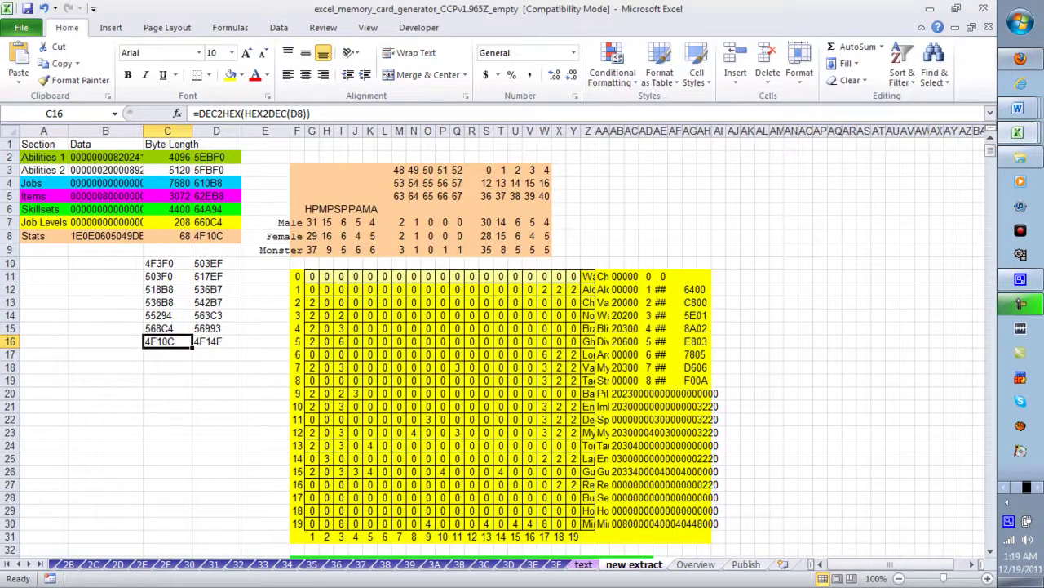
pyautogui.click(583, 563)
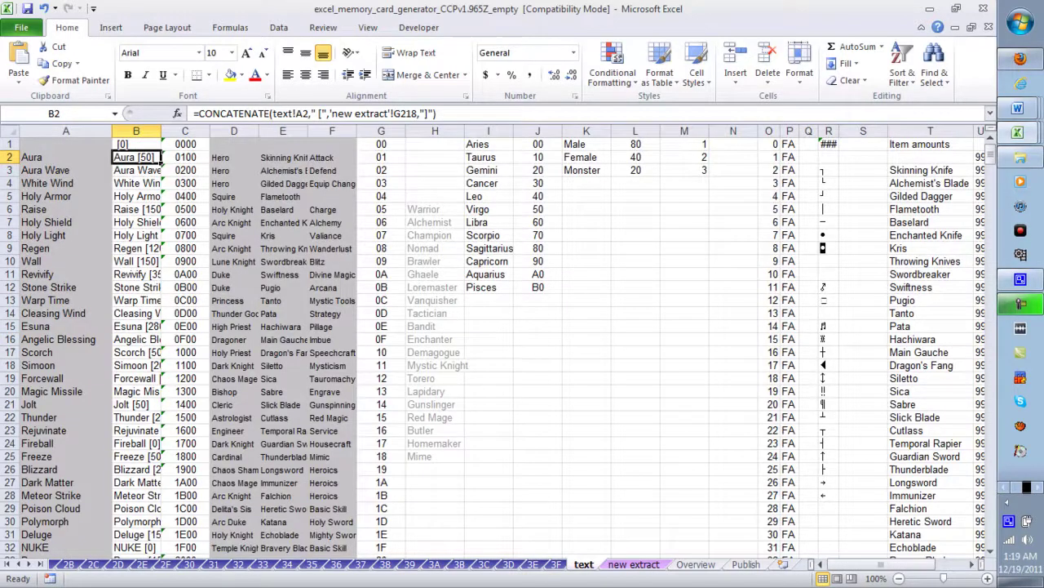
pyautogui.click(65, 156)
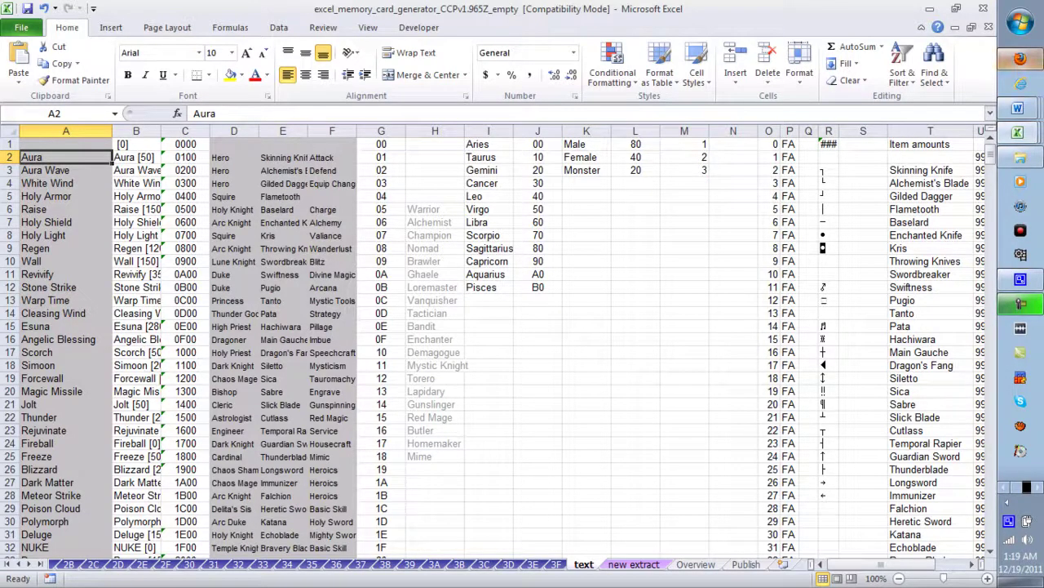
# Switch to the vanilla mem card generator workbook and select the first ability name, Cure, on its text sheet.
pyautogui.click(1018, 132)
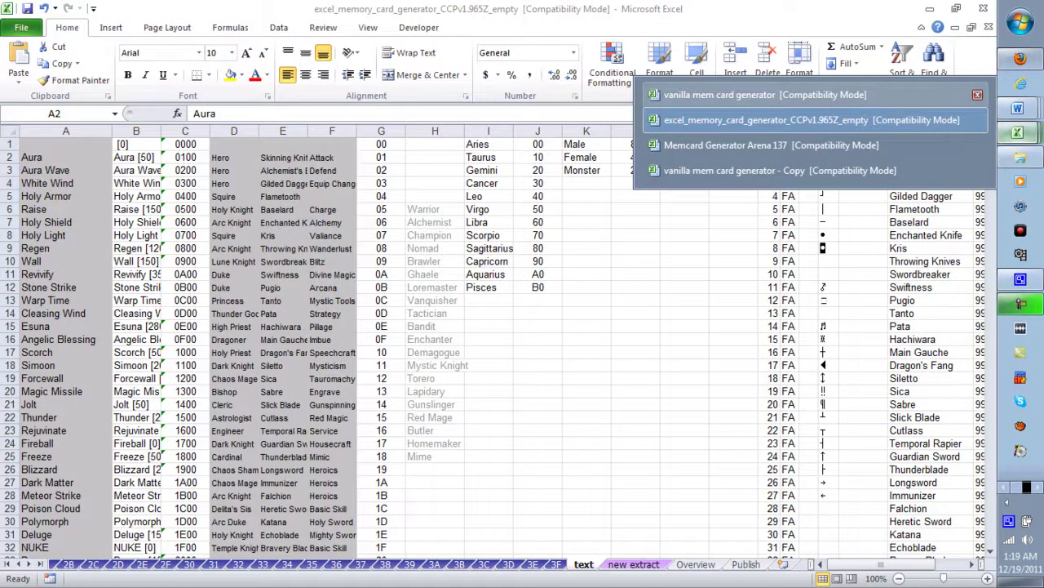
pyautogui.click(765, 94)
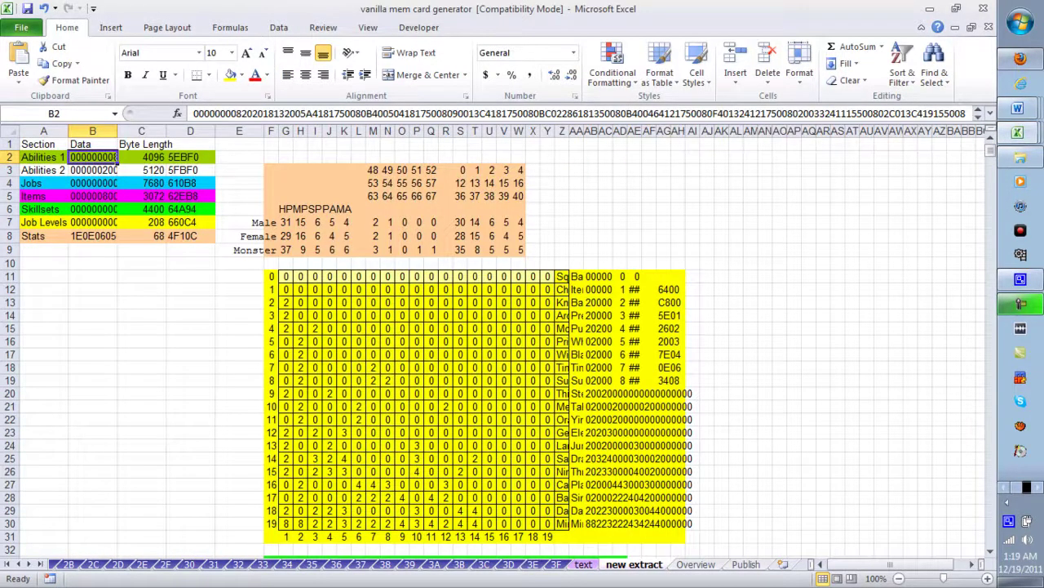
pyautogui.click(583, 564)
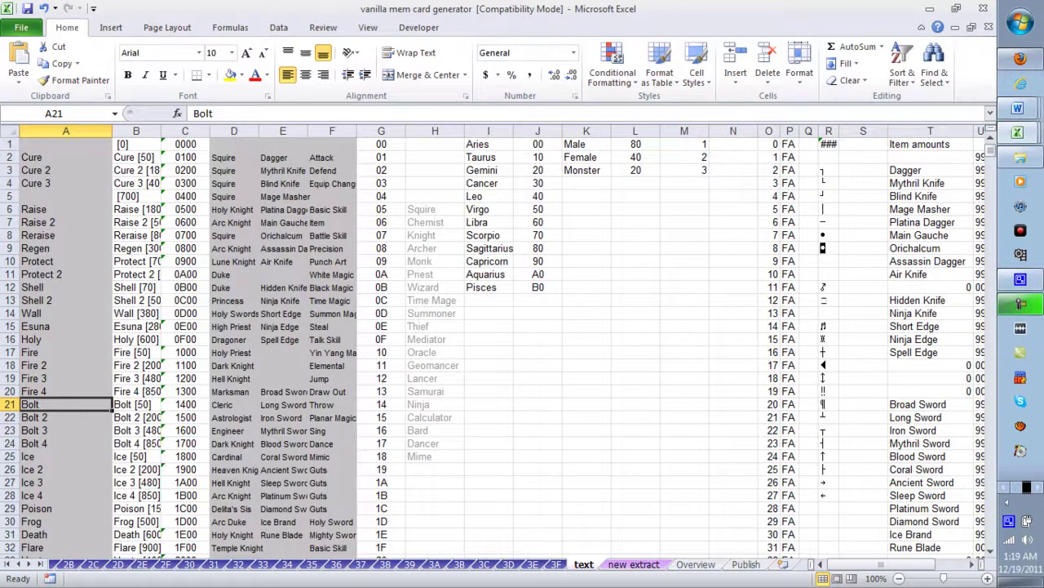
pyautogui.click(65, 156)
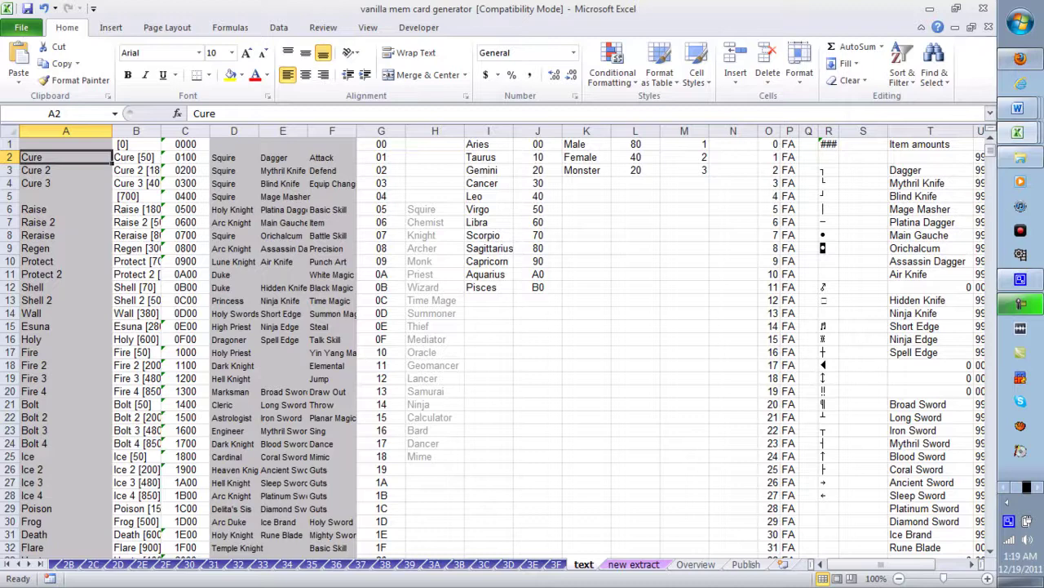
# Inspect the CONCATENATE formula in B2, view the new extract sheet it references, and go back to the text sheet.
pyautogui.click(136, 156)
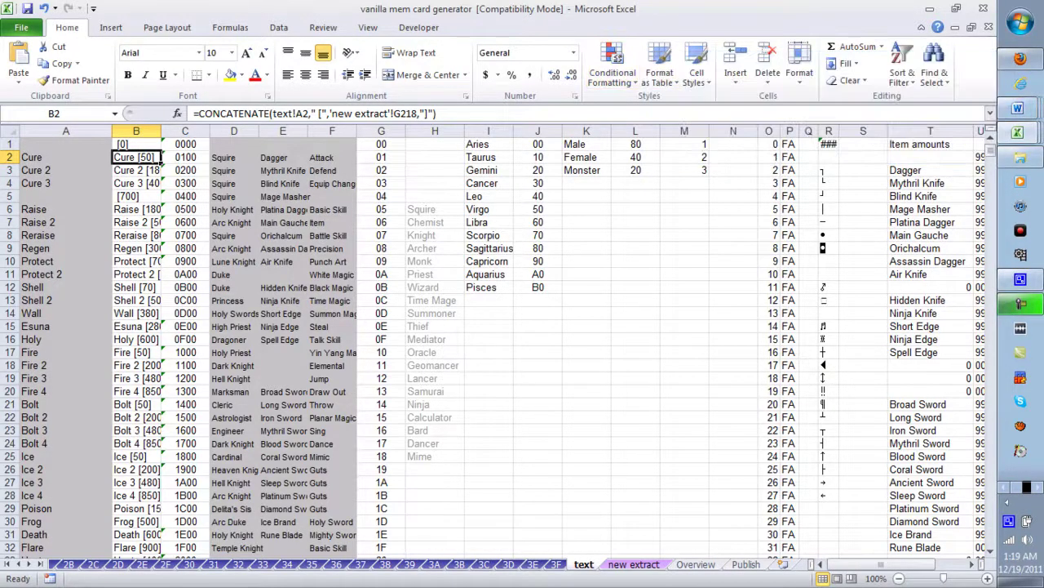
pyautogui.click(634, 564)
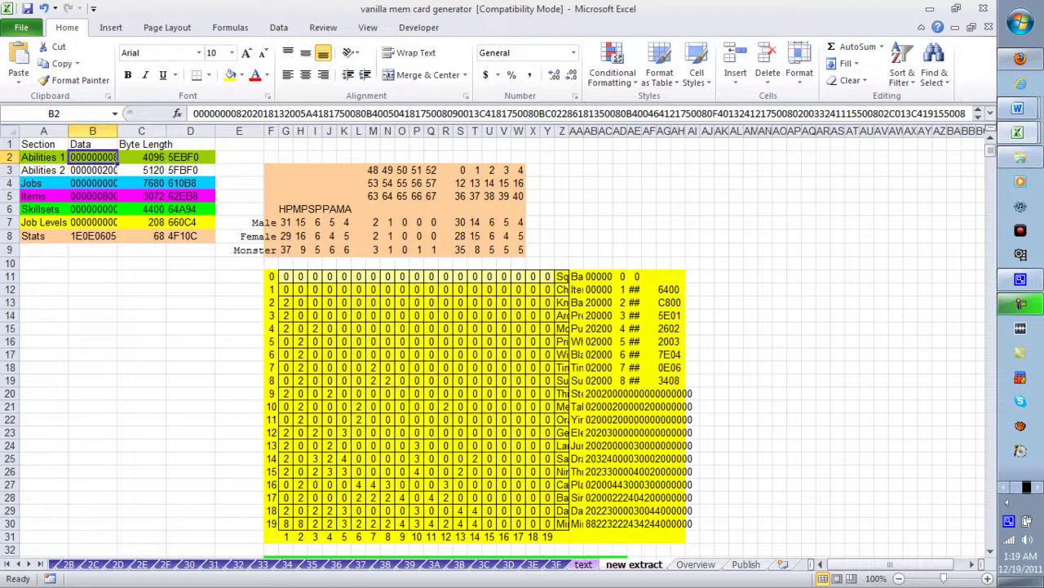
pyautogui.click(584, 564)
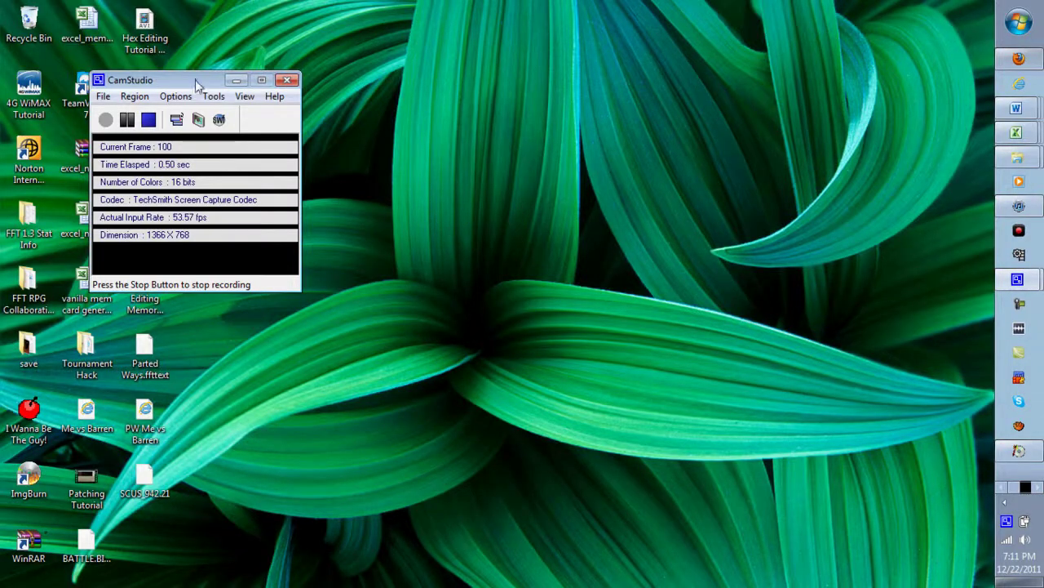
# Bring up the vanilla mem card generator workbook and look over the ability names in column A of its text sheet, ending on Cure.
pyautogui.click(235, 80)
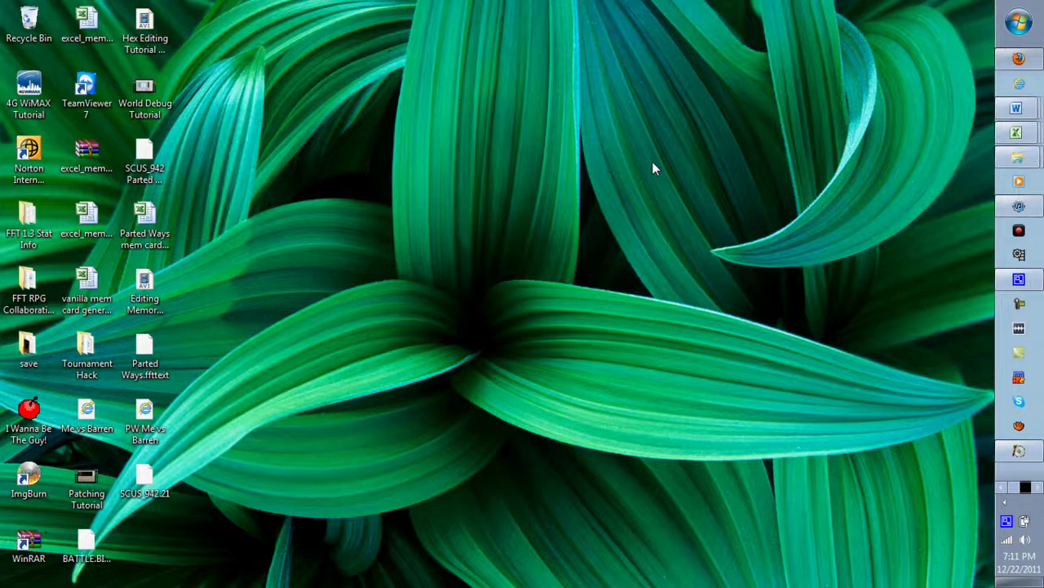
pyautogui.moveTo(1018, 135)
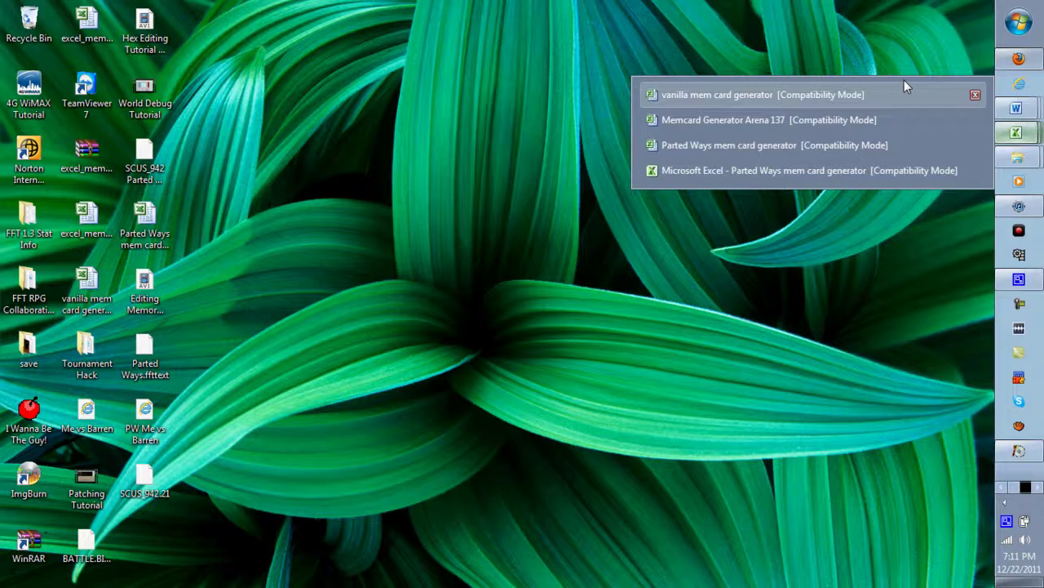
pyautogui.click(899, 151)
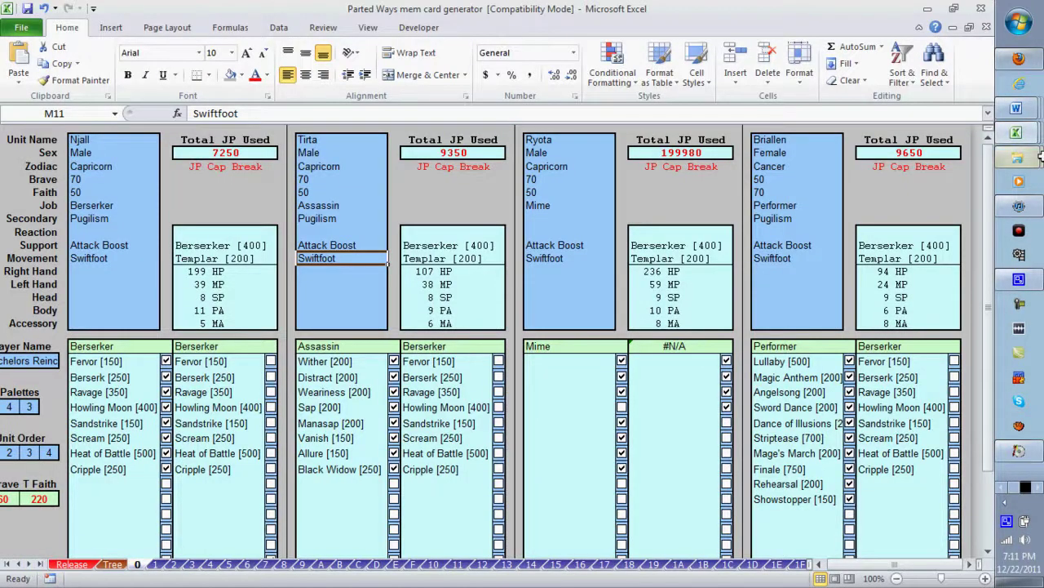
pyautogui.click(1016, 132)
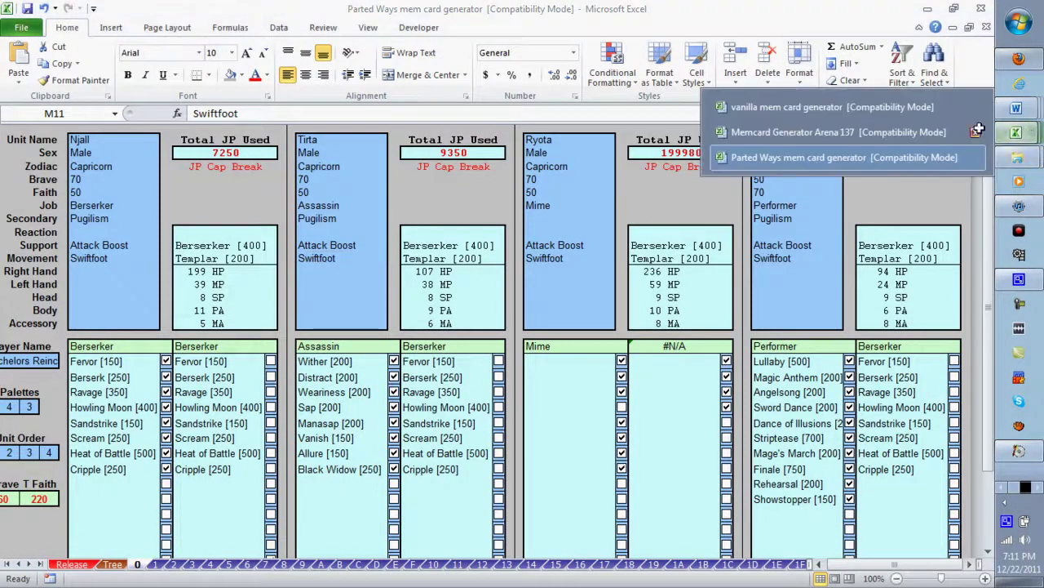
pyautogui.click(890, 107)
pyautogui.click(34, 153)
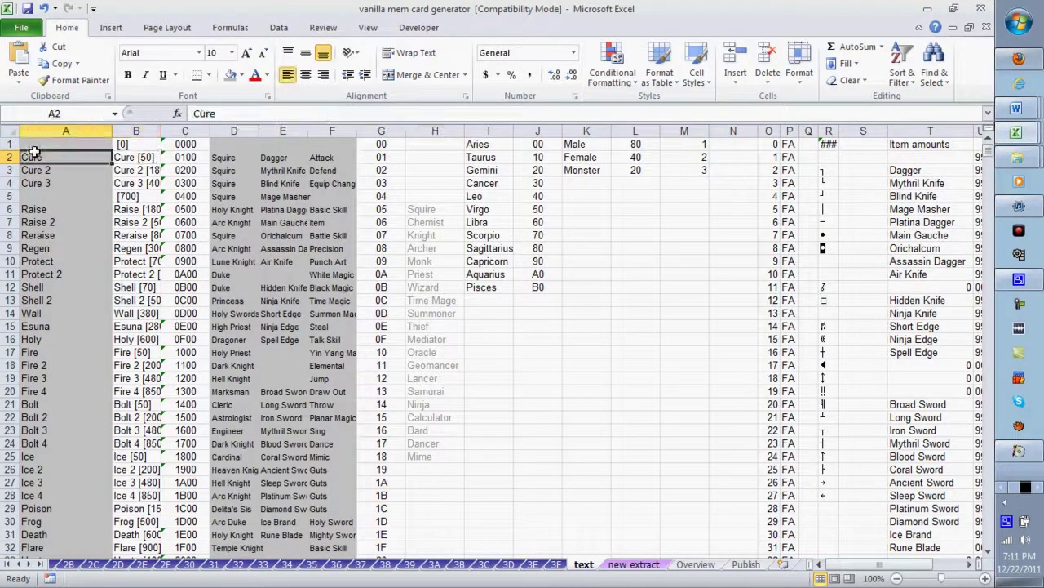
pyautogui.press('Down')
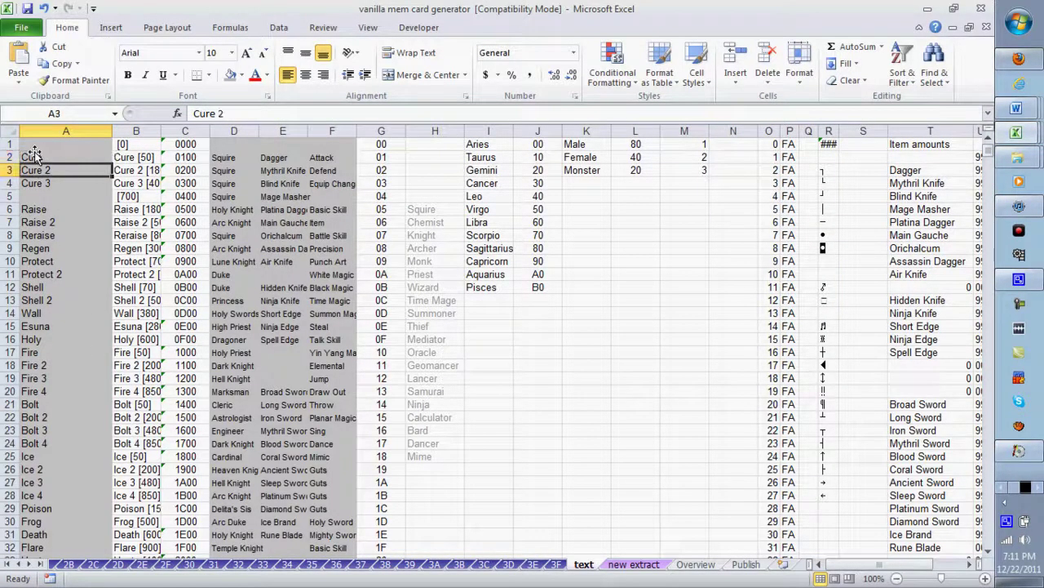
pyautogui.press('Down')
pyautogui.press('Down')
pyautogui.click(34, 154)
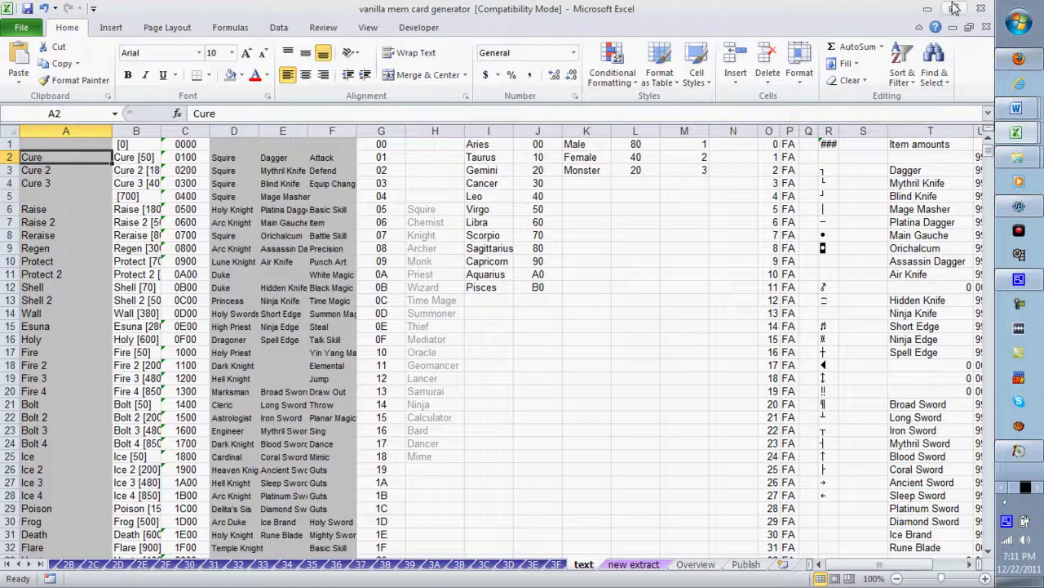
# View the Parted Ways mem card generator workbook and minimize it to show the desktop.
pyautogui.moveTo(1036, 134)
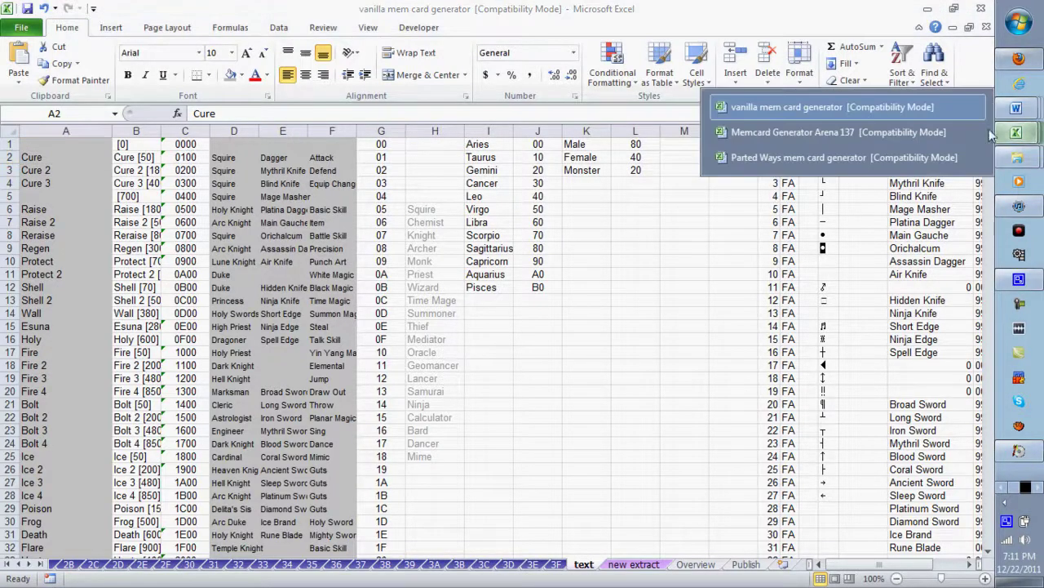
pyautogui.click(858, 161)
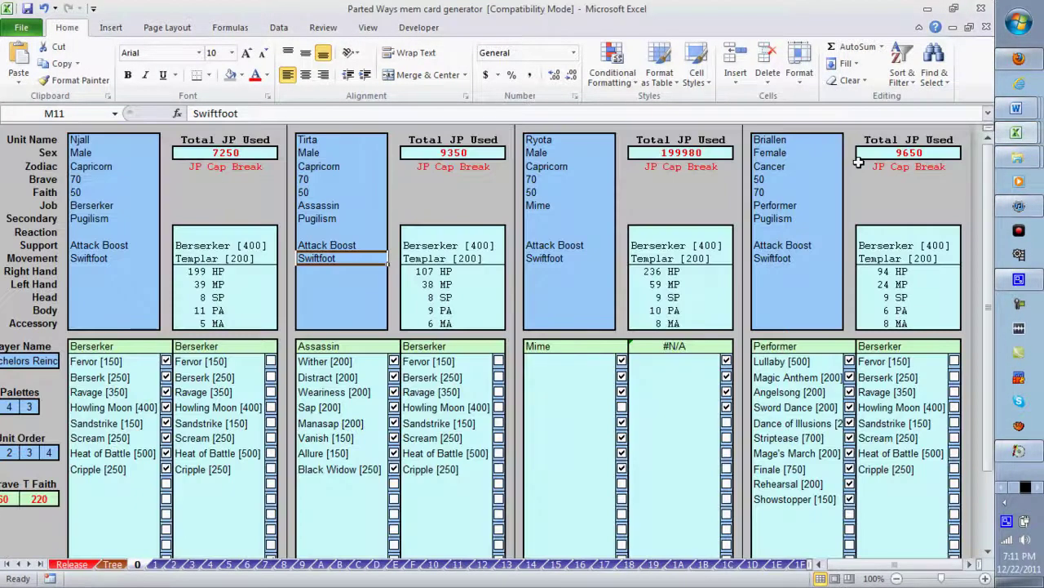
pyautogui.click(921, 12)
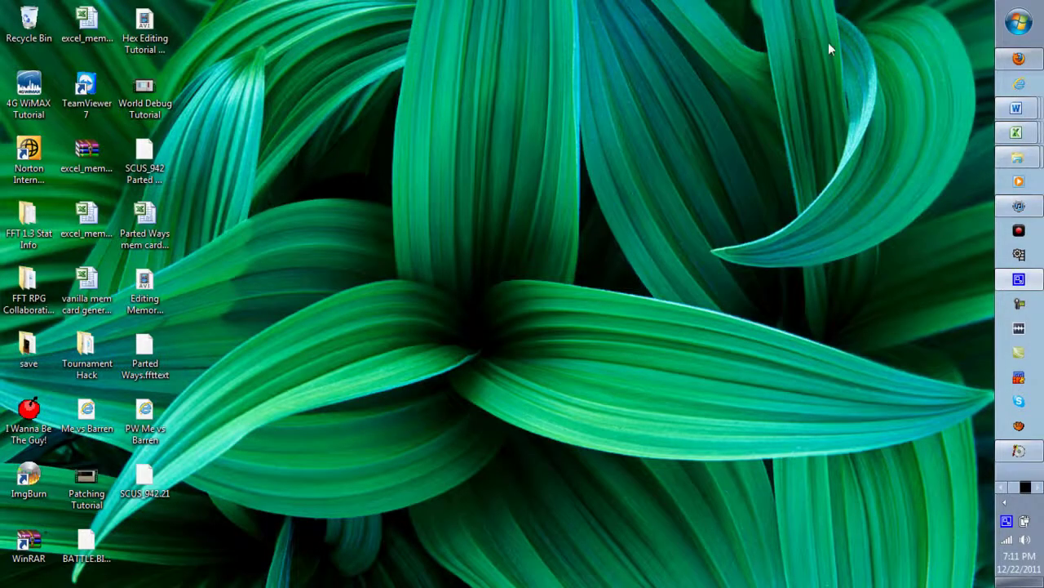
pyautogui.moveTo(1027, 137)
pyautogui.rightClick(94, 158)
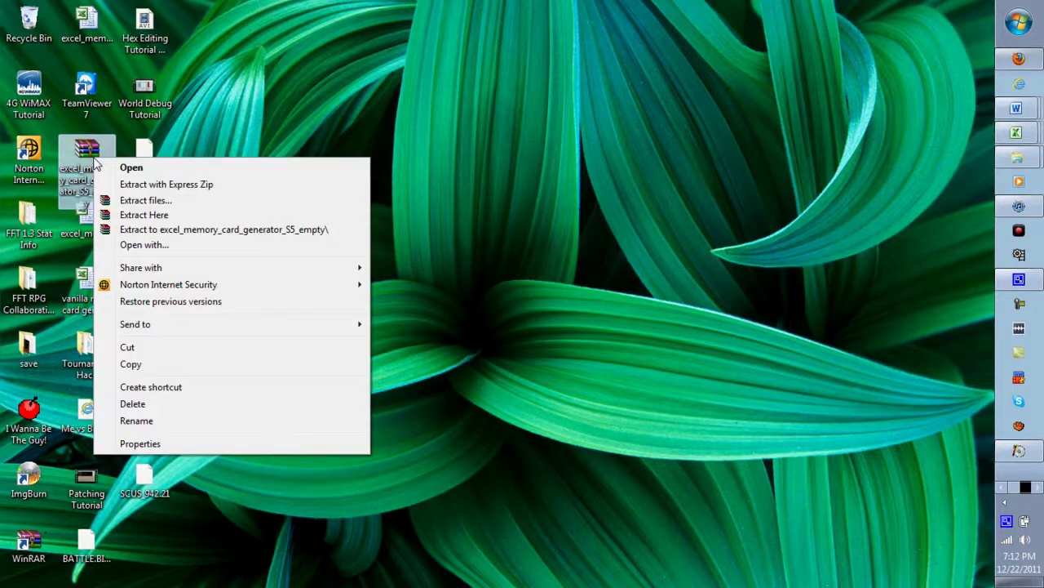
pyautogui.click(689, 224)
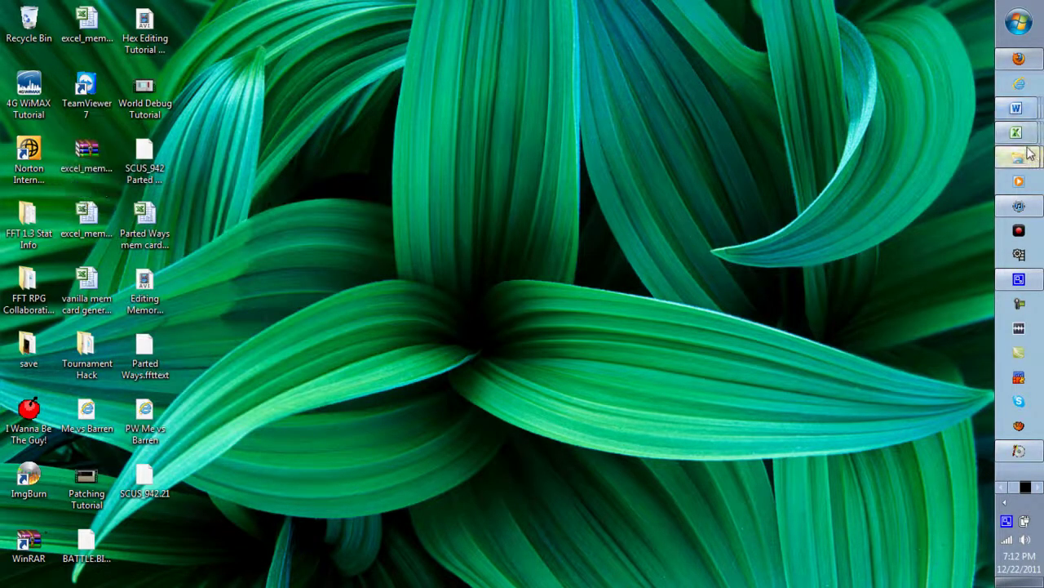
# Launch FFTactext from the FFTPatcher .457 folder.
pyautogui.moveTo(1028, 155)
pyautogui.click(914, 143)
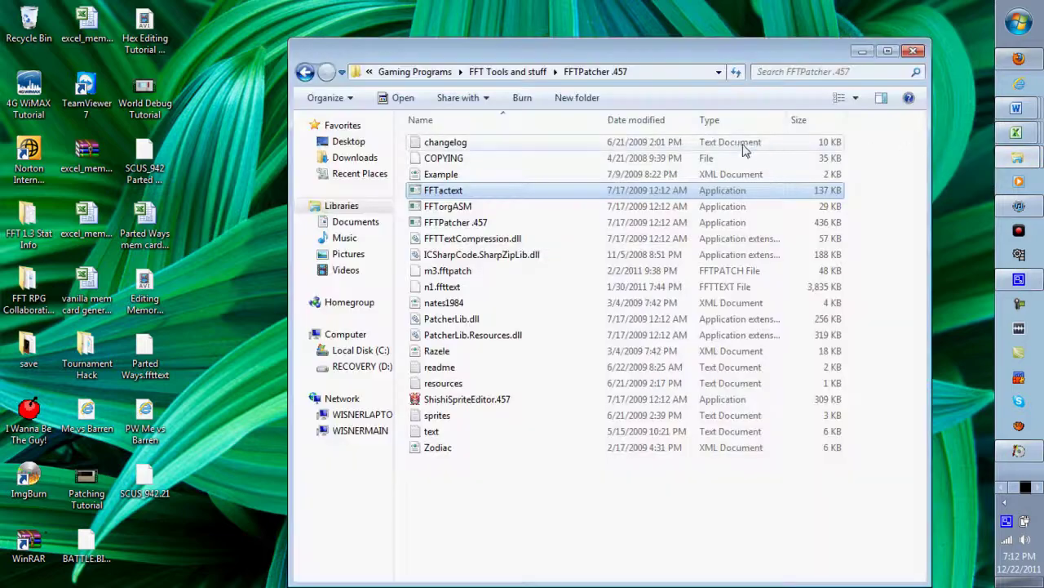
pyautogui.click(464, 222)
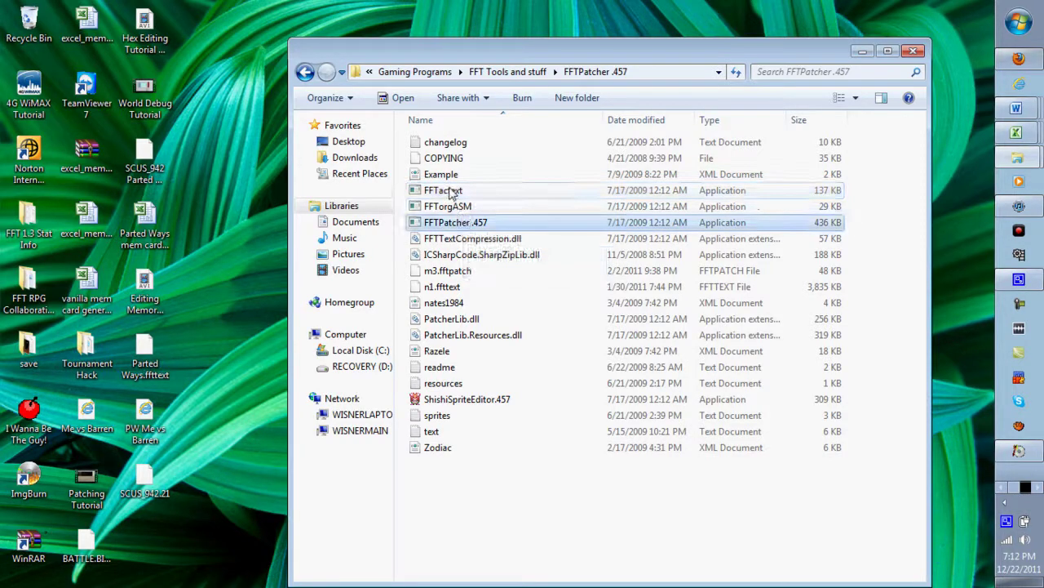
pyautogui.click(459, 195)
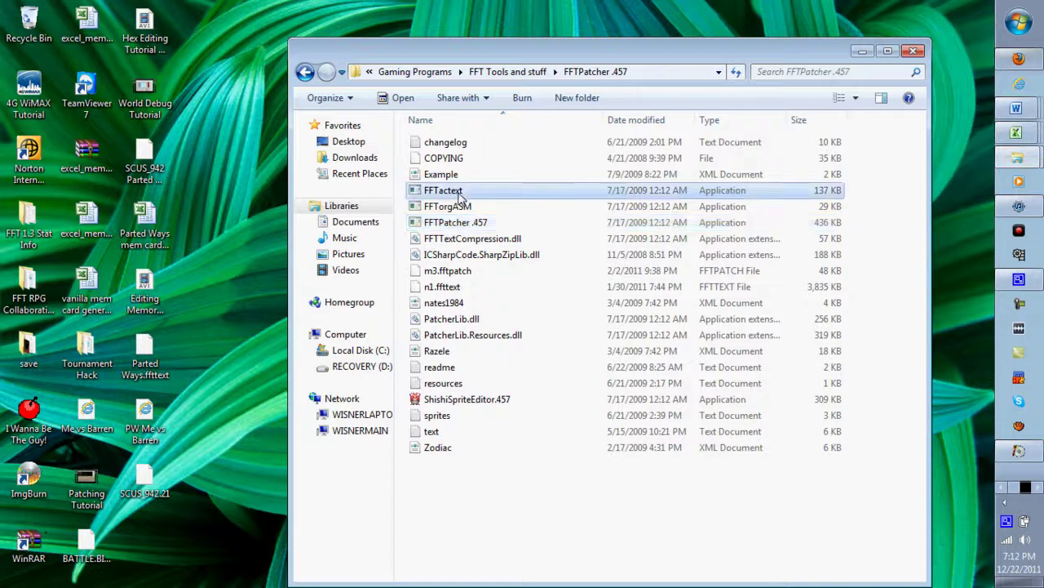
pyautogui.doubleClick(459, 194)
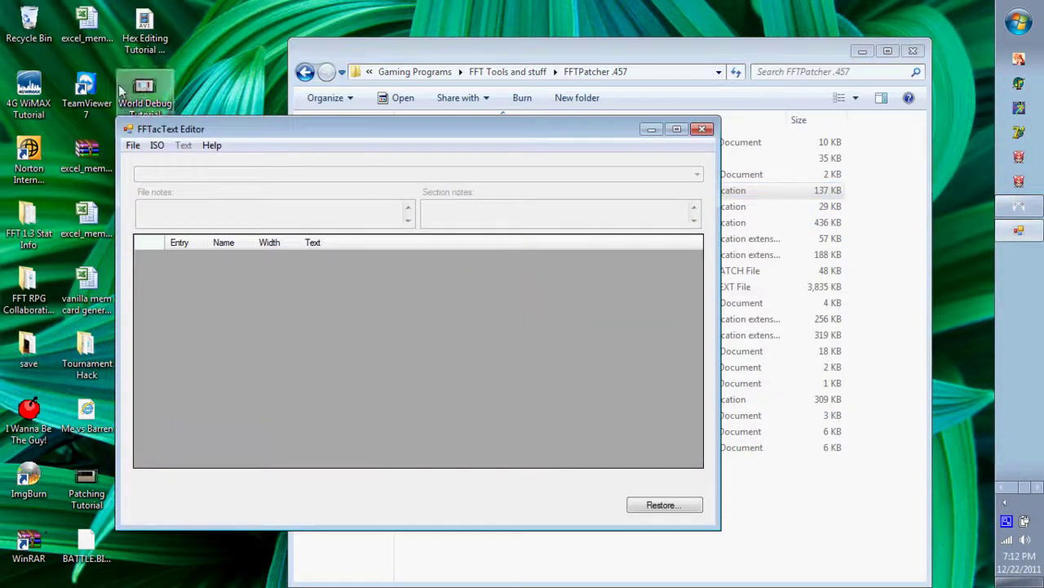
# Try to import FFT Parted Ways.BIN as a PSX ISO into the FFTacText Editor.
pyautogui.click(155, 145)
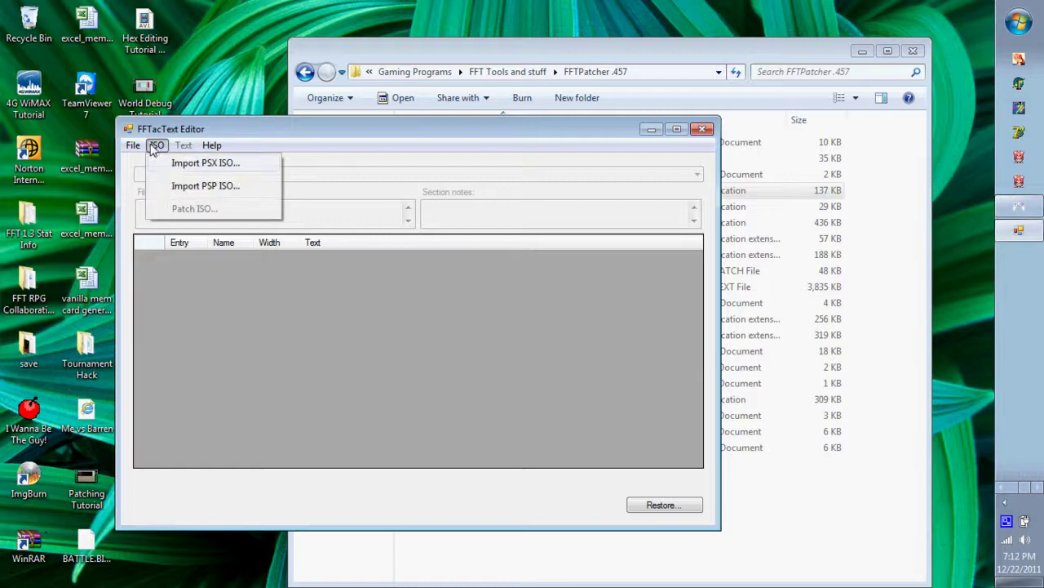
pyautogui.click(187, 165)
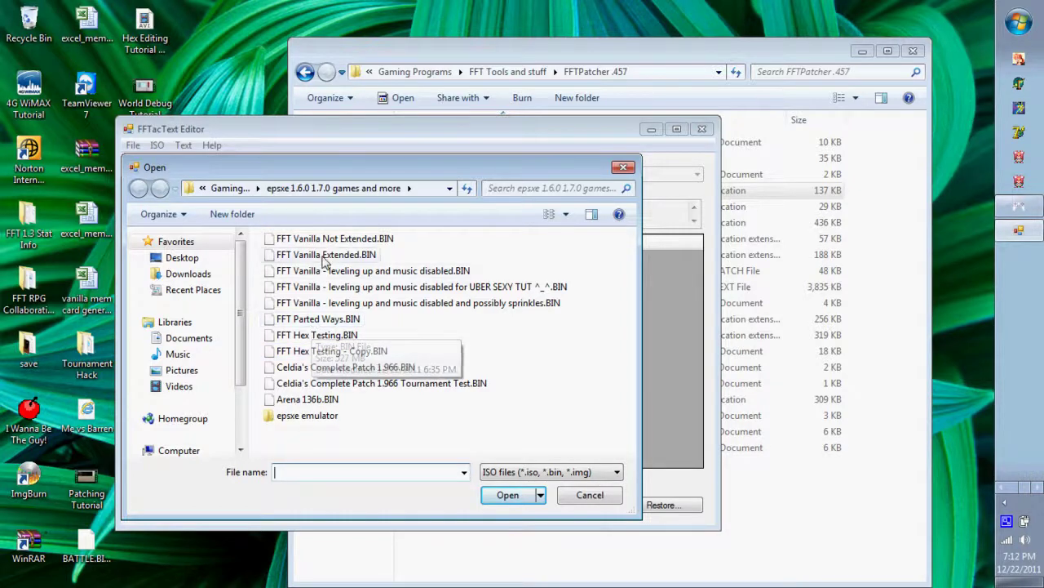
pyautogui.doubleClick(339, 322)
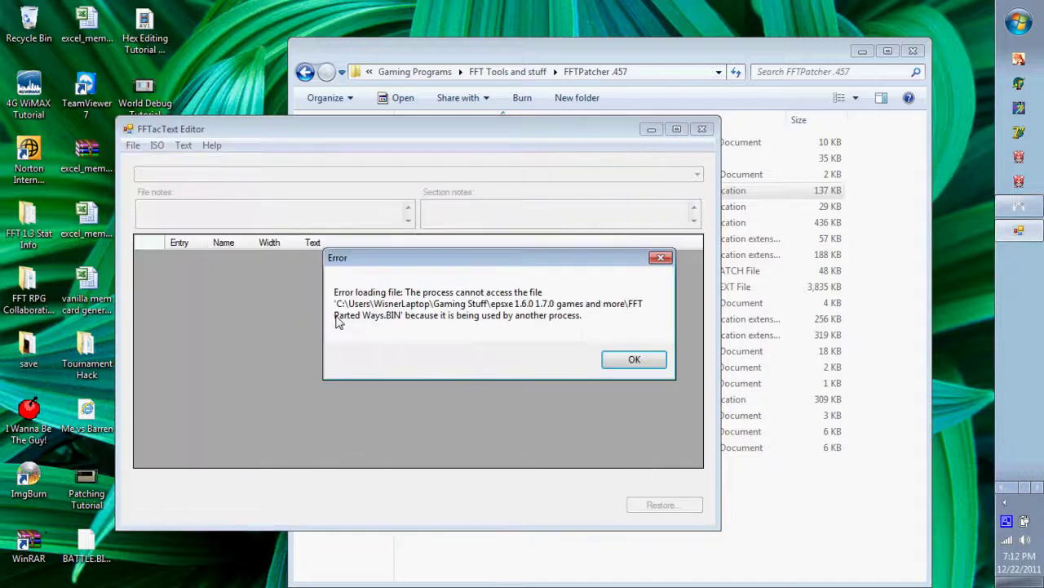
pyautogui.click(634, 361)
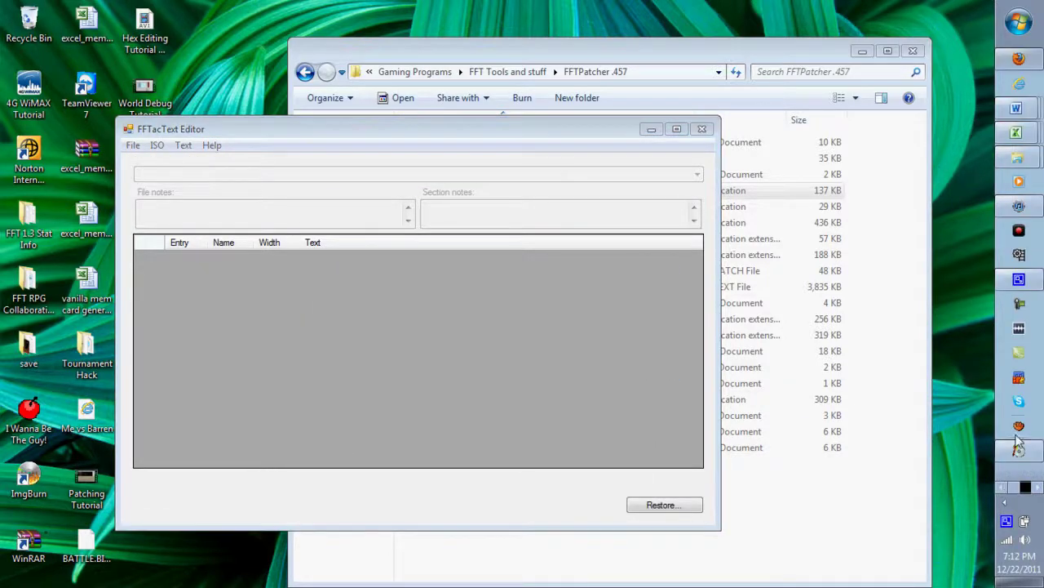
# Switch to CDmage, which has FFT Parted Ways.BIN open, and exit it.
pyautogui.click(1018, 448)
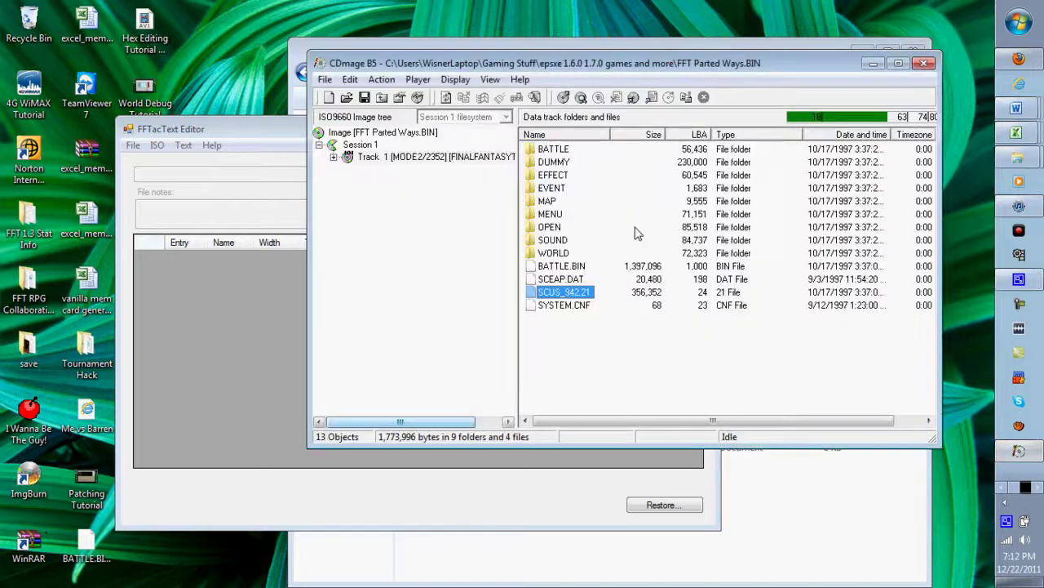
pyautogui.click(325, 80)
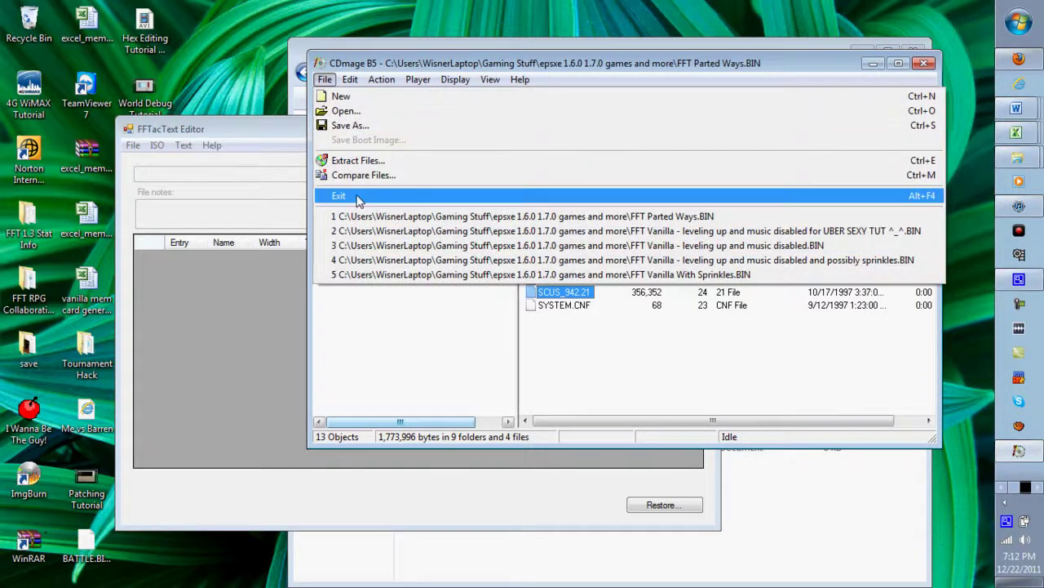
pyautogui.click(357, 198)
# Retry the PSX ISO import of FFT Parted Ways.BIN in the FFTacText Editor.
pyautogui.click(157, 146)
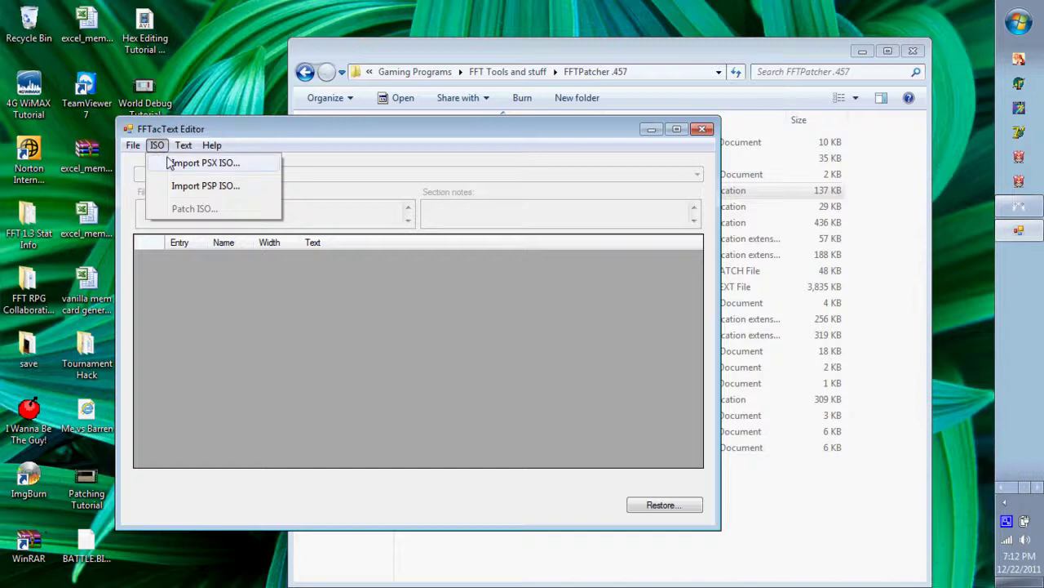
pyautogui.click(167, 163)
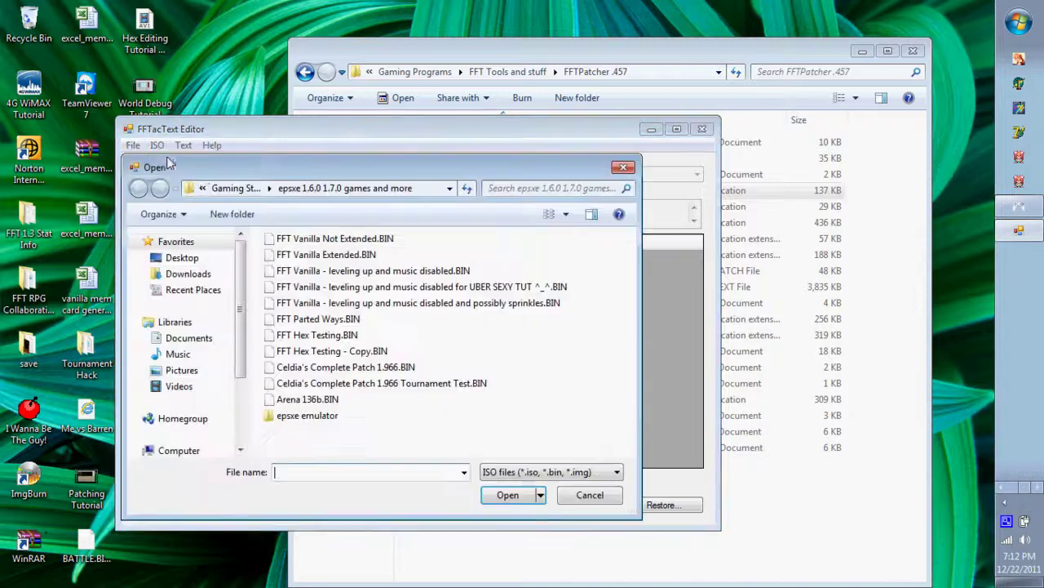
pyautogui.doubleClick(335, 319)
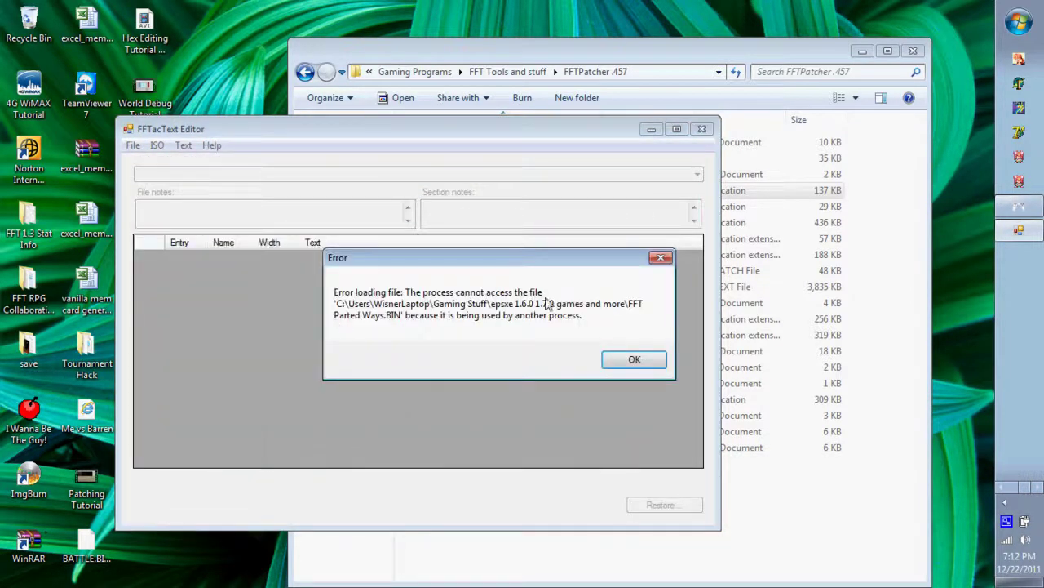
pyautogui.click(651, 362)
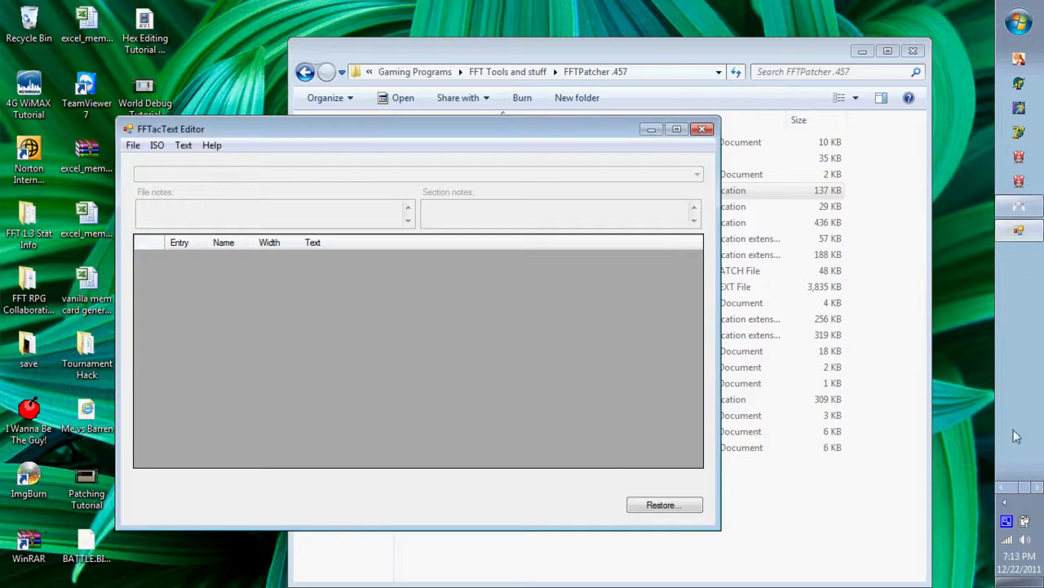
# Switch to the ePSXe emulator and exit it.
pyautogui.click(1012, 490)
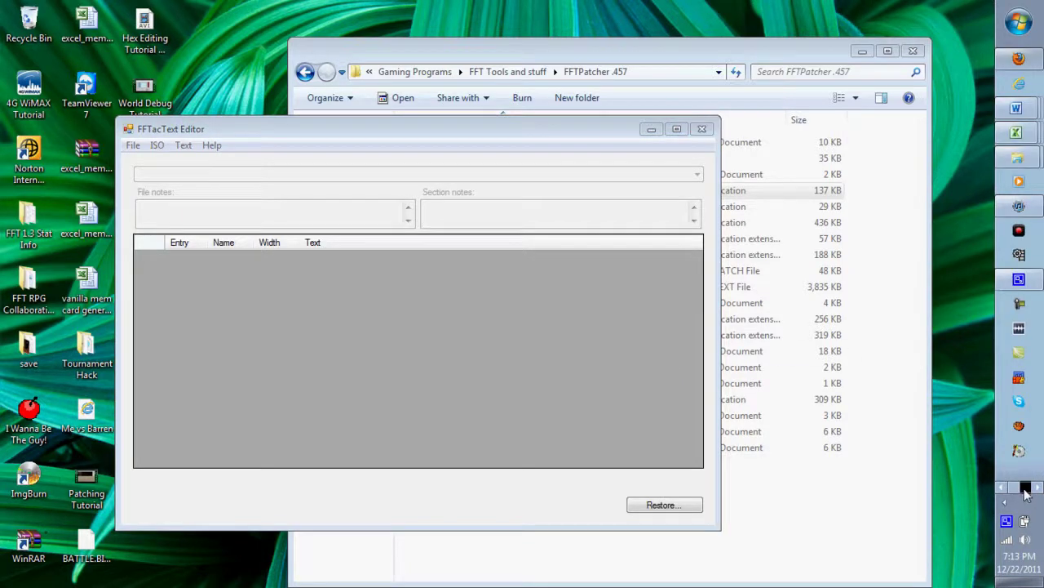
pyautogui.click(1020, 205)
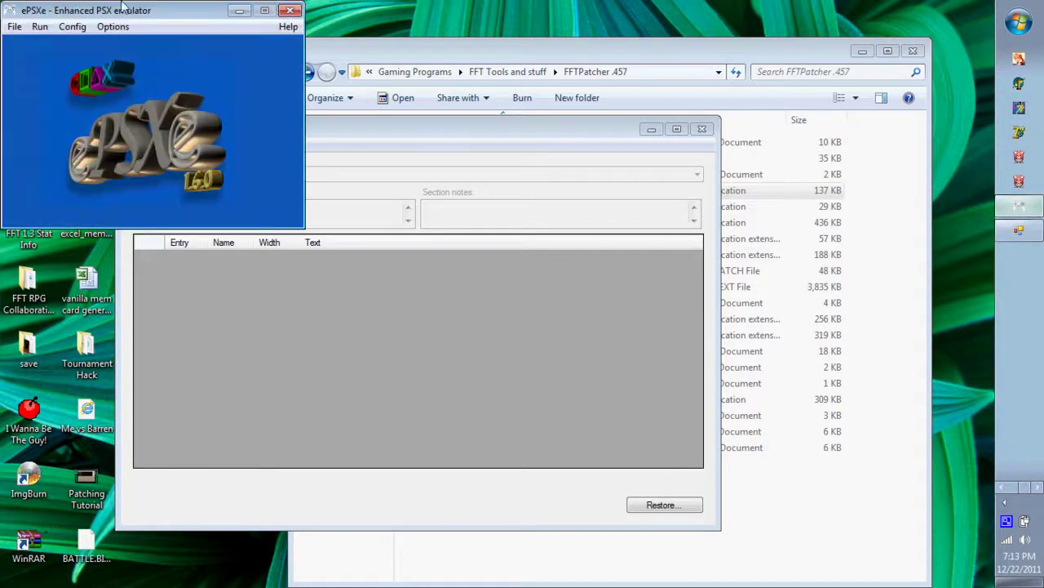
pyautogui.click(14, 26)
pyautogui.click(41, 142)
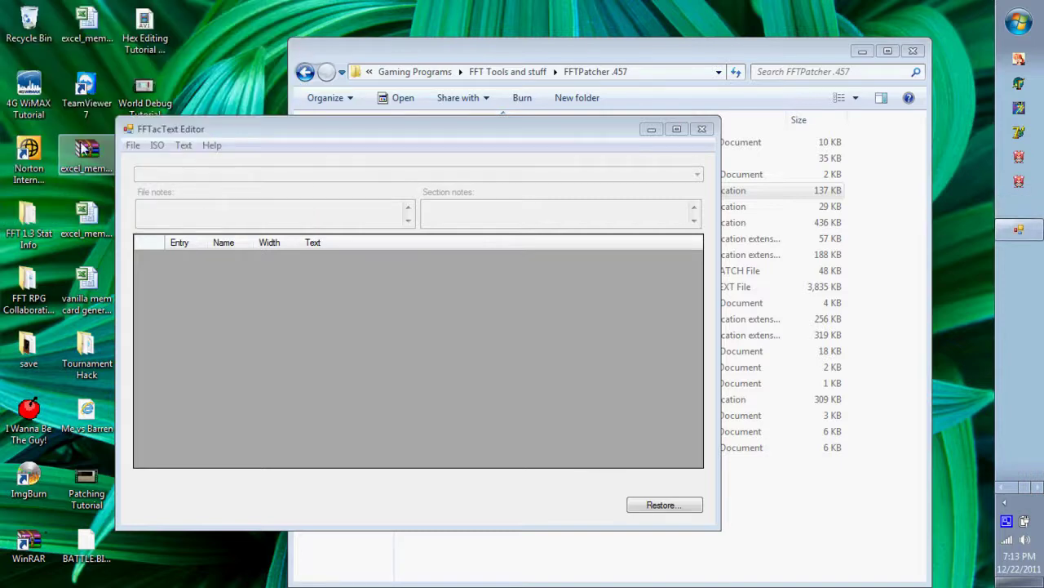
# Import the PSX ISO FFT Parted Ways.BIN into the FFTacText Editor.
pyautogui.click(157, 145)
pyautogui.click(183, 161)
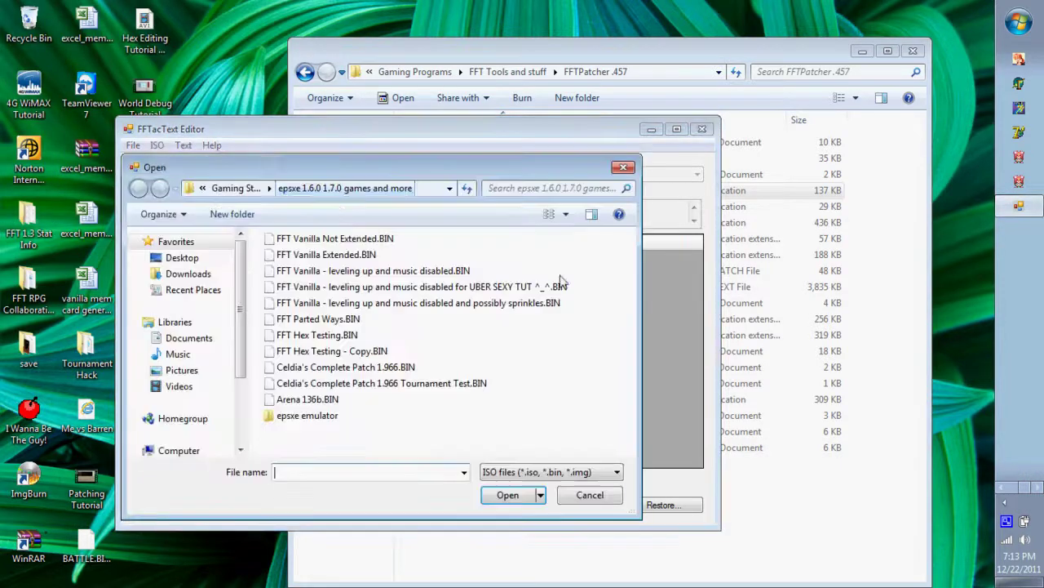
pyautogui.doubleClick(342, 321)
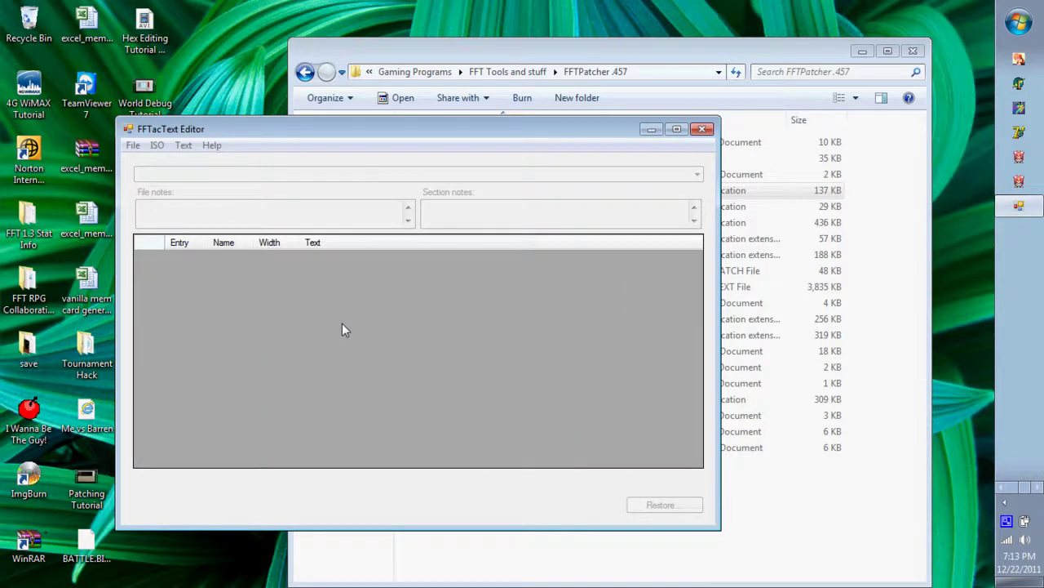
# Exit the FFTacText Editor and minimise the FFTPatcher .457 folder window.
pyautogui.click(136, 146)
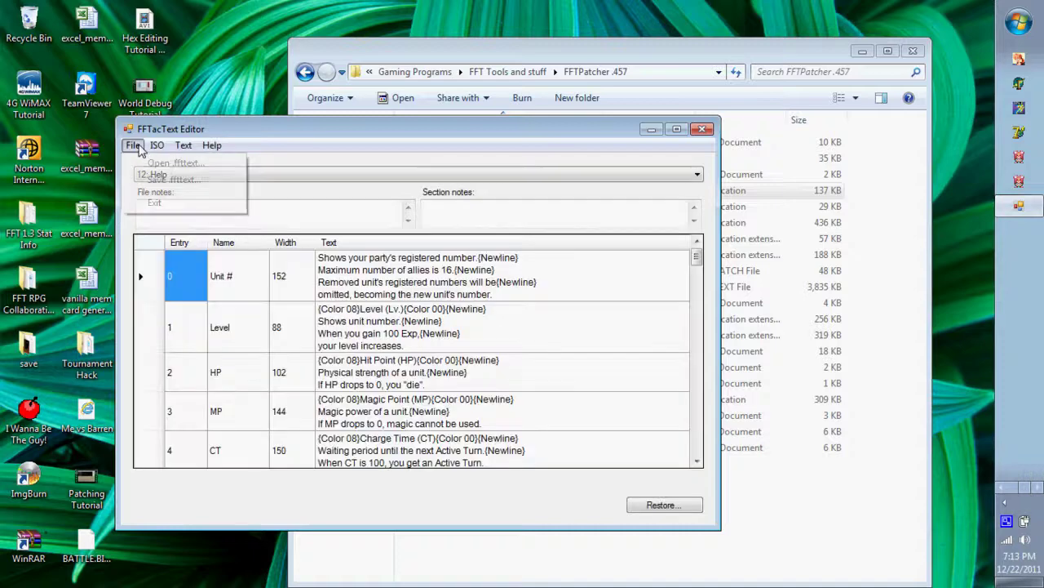
pyautogui.click(155, 203)
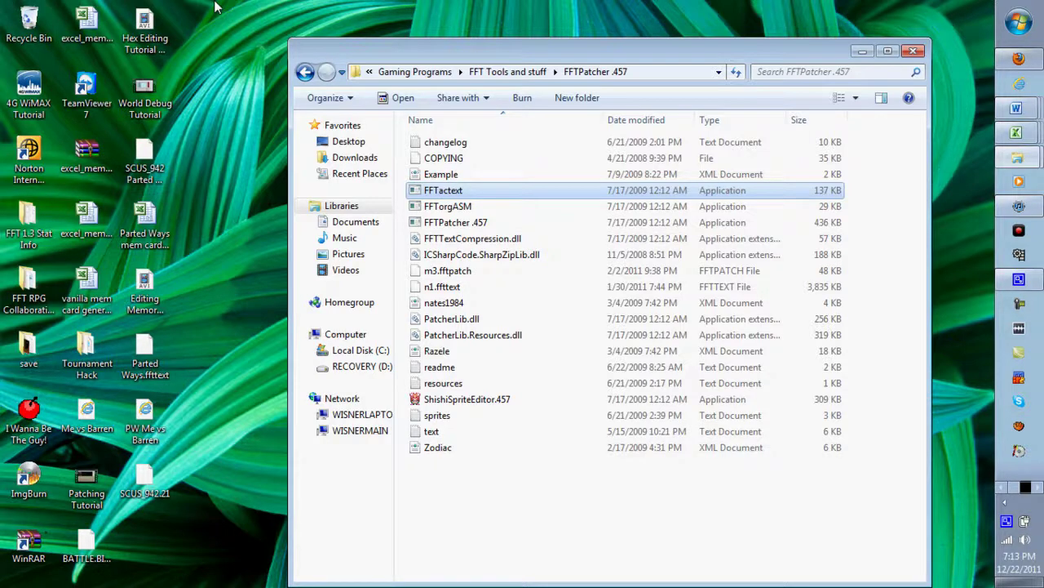
pyautogui.click(862, 51)
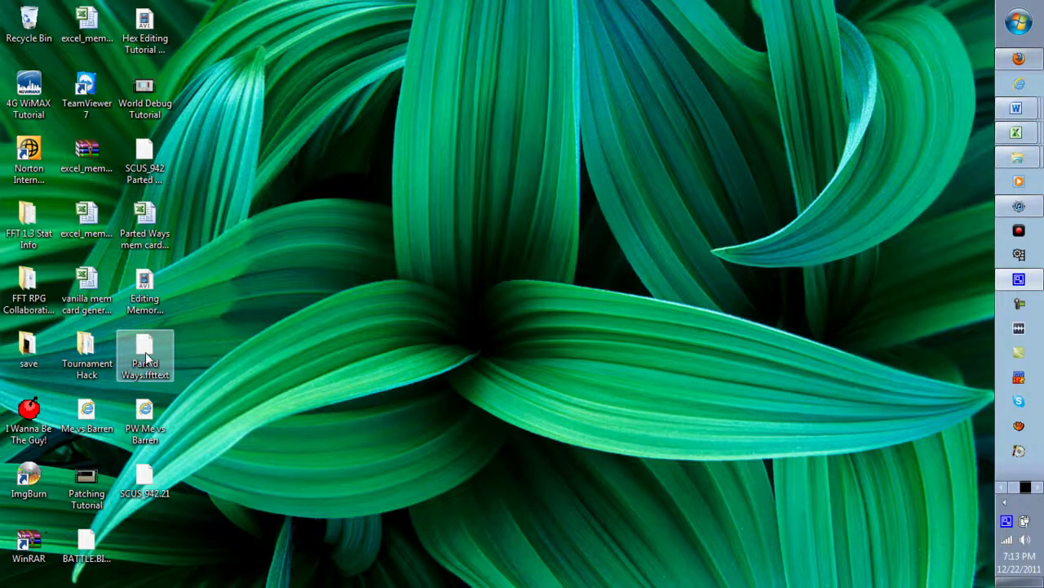
# Open the desktop file Parted Ways.ffttext in a new Notepad window.
pyautogui.click(1018, 23)
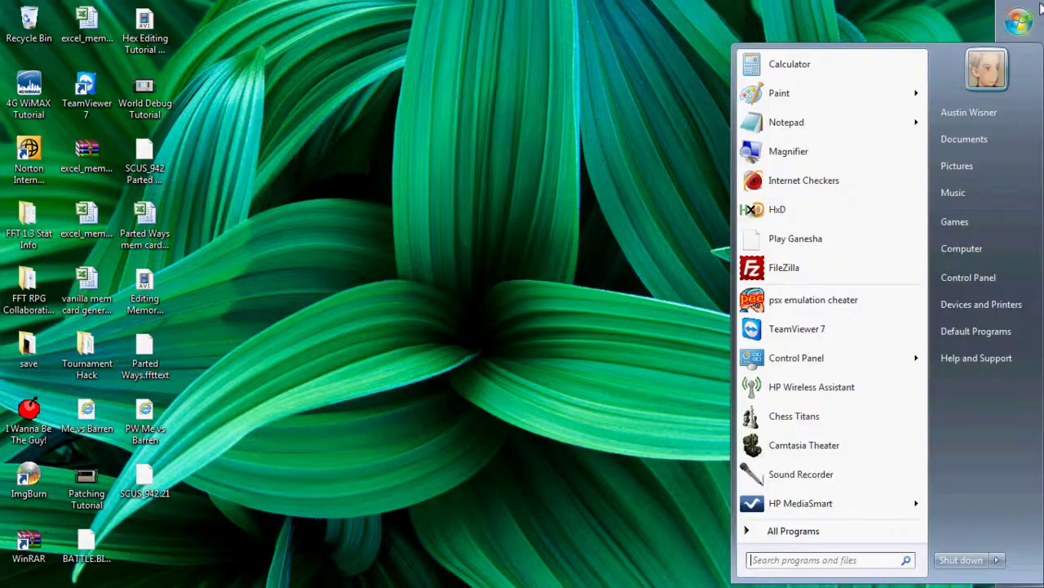
pyautogui.click(787, 123)
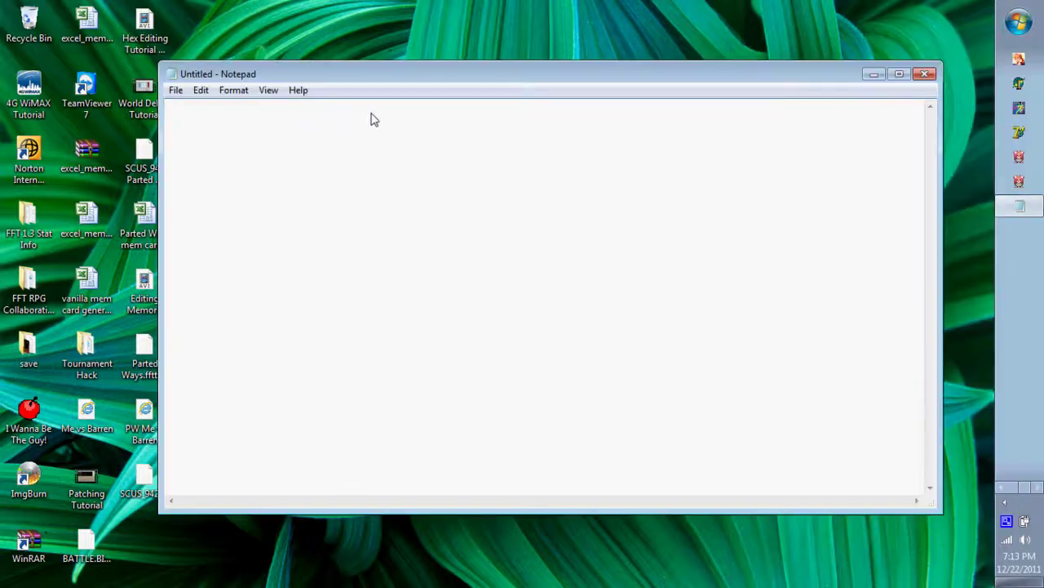
pyautogui.moveTo(421, 81); pyautogui.dragTo(515, 86)
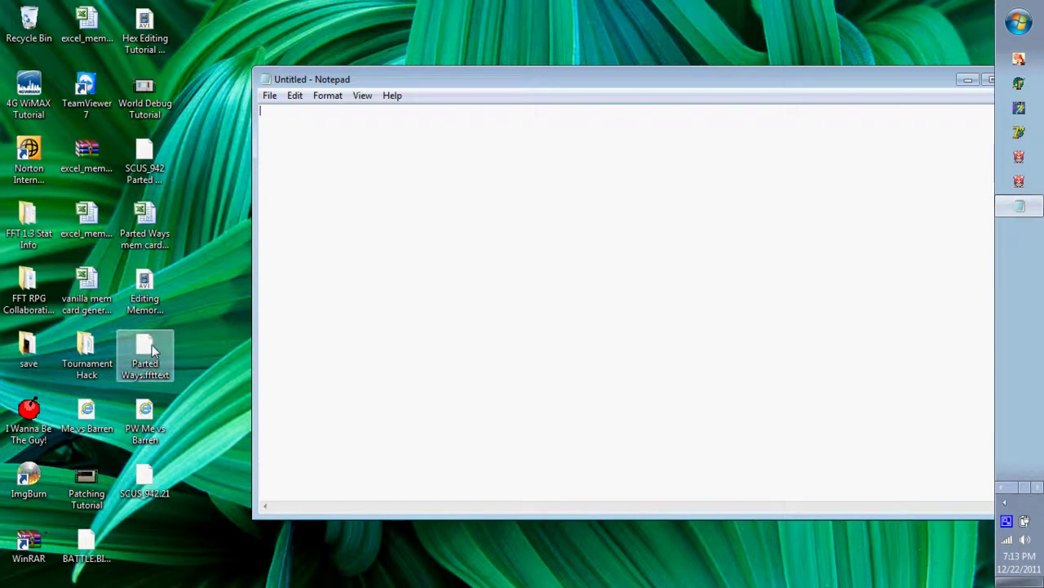
pyautogui.moveTo(151, 349); pyautogui.dragTo(616, 274)
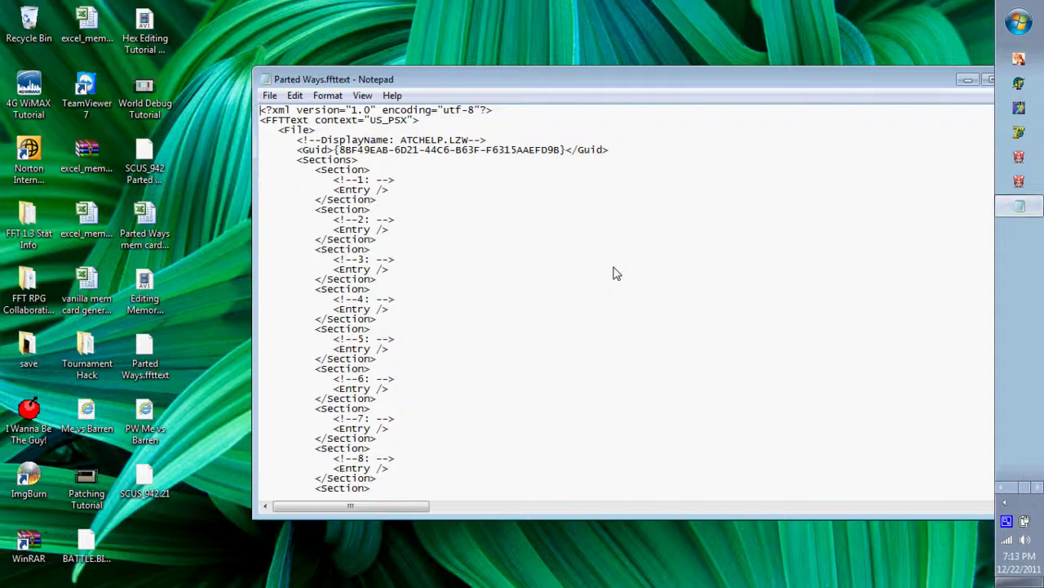
# Remove every "<Entry>" tag from the text by replacing all of them with nothing.
pyautogui.hotkey('ctrl', 'h')
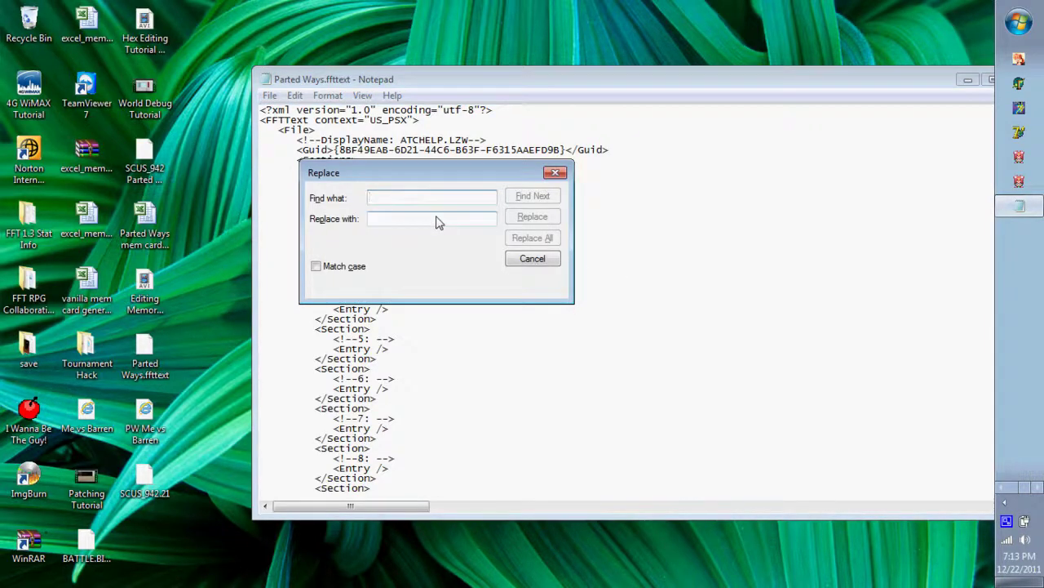
pyautogui.write('<')
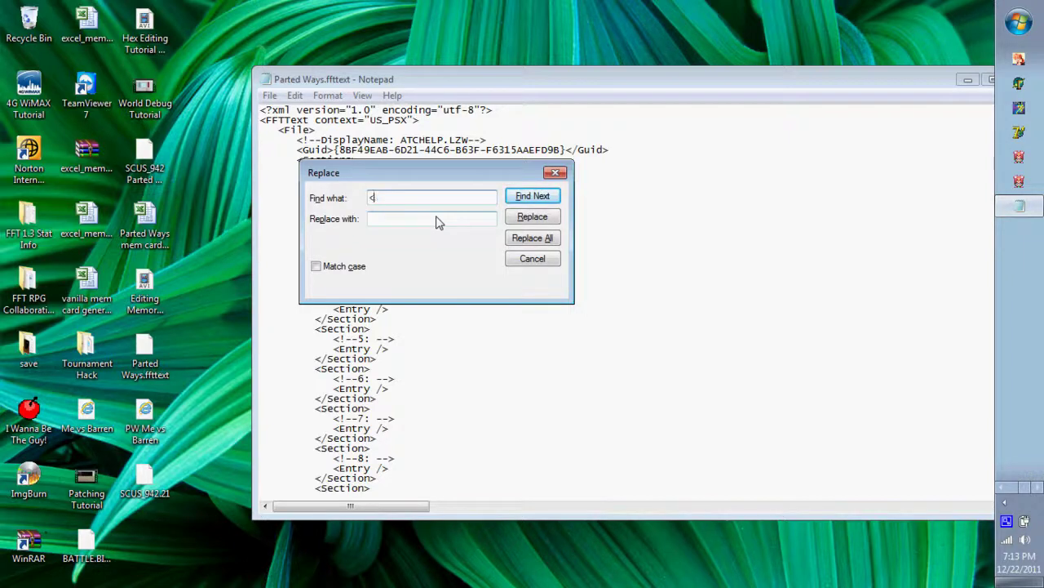
pyautogui.write('Entry>')
pyautogui.click(409, 222)
pyautogui.click(522, 239)
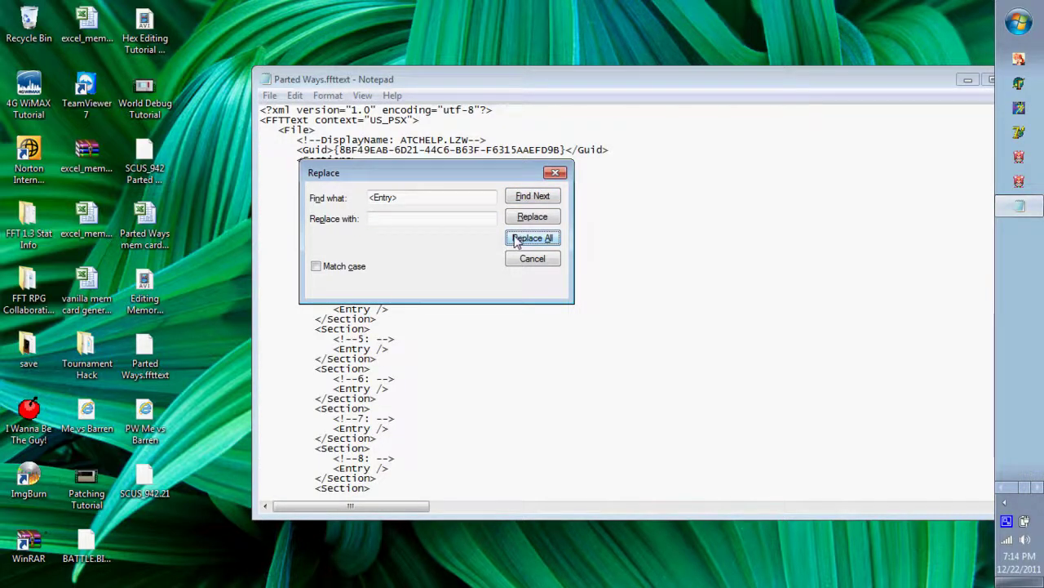
# Remove every closing "</Entry>" tag from the text by replacing all with nothing.
pyautogui.click(373, 200)
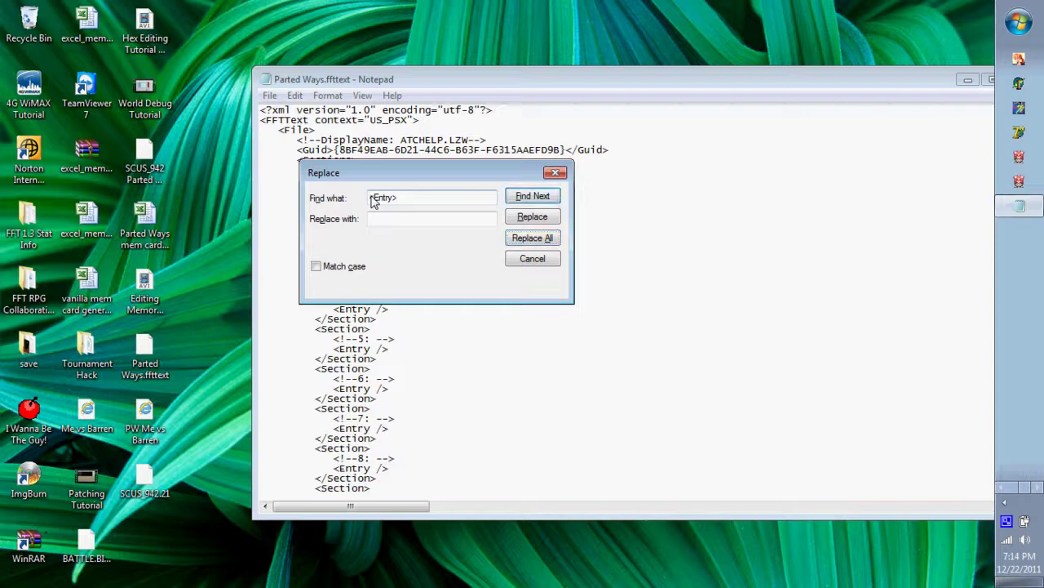
pyautogui.write('/')
pyautogui.click(548, 246)
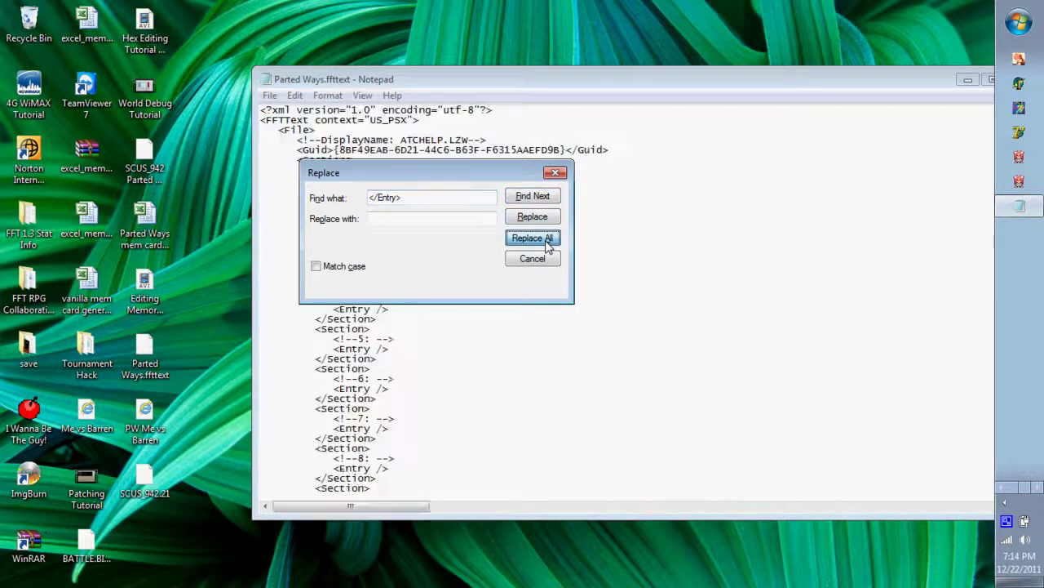
# Try to remove every "</Entry />" string from the text by replacing all with nothing.
pyautogui.click(400, 202)
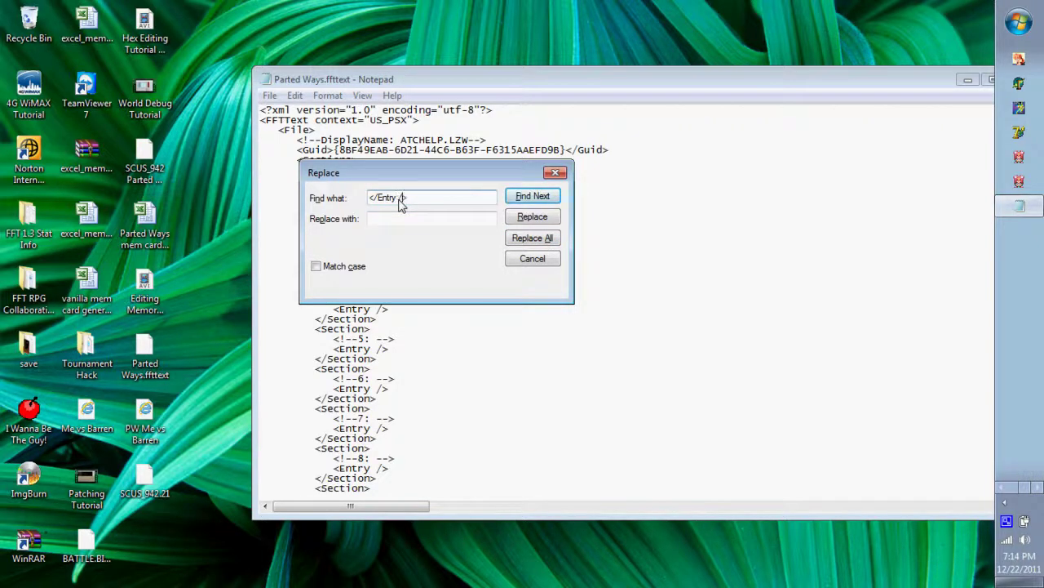
pyautogui.write('/>')
pyautogui.click(529, 239)
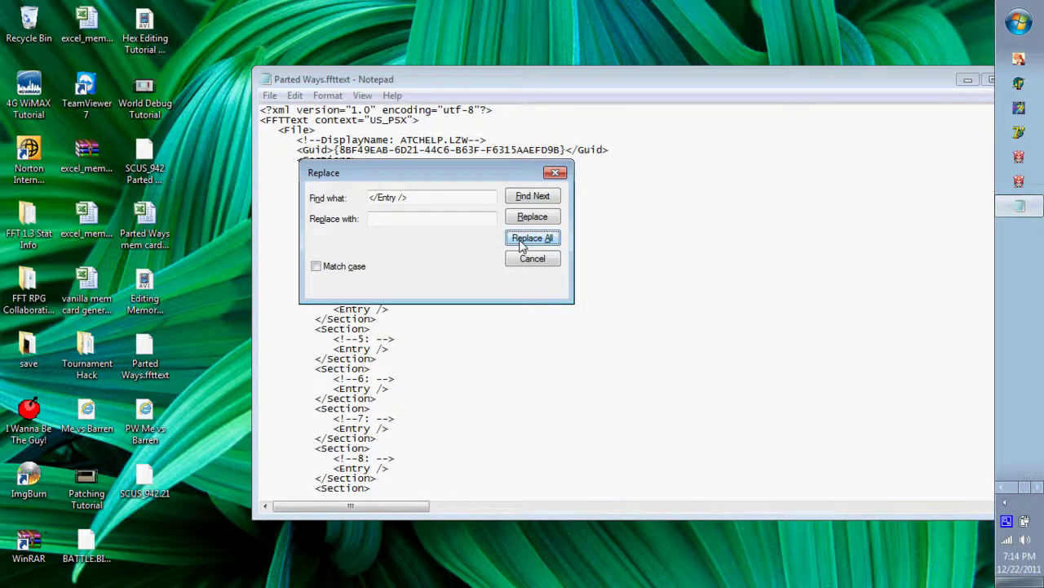
pyautogui.moveTo(413, 199); pyautogui.dragTo(365, 198)
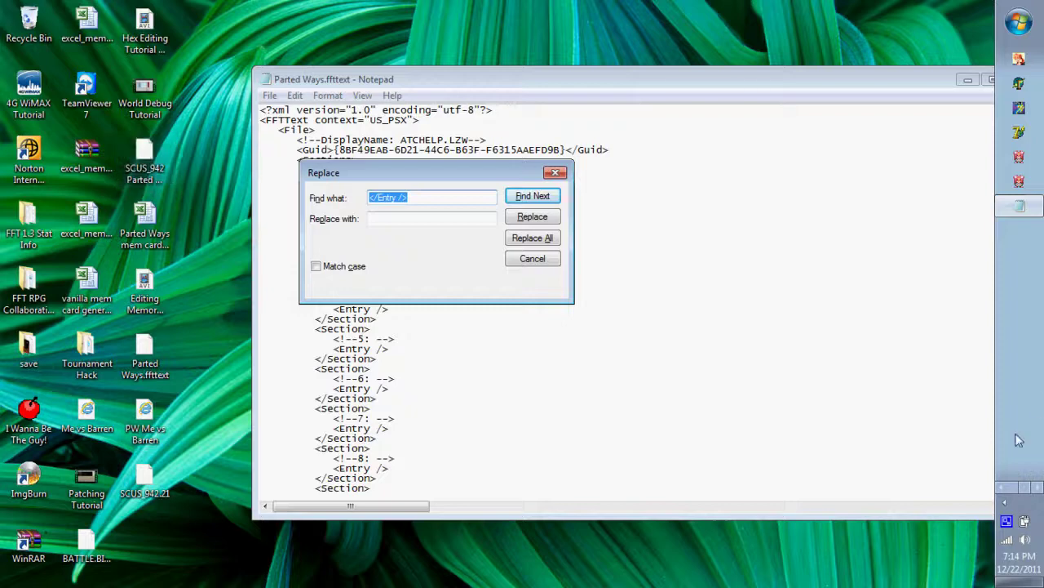
# Switch to the Parted Ways mem card generator workbook in Excel and examine the name lists in columns A and D to F of the text sheet.
pyautogui.click(1004, 489)
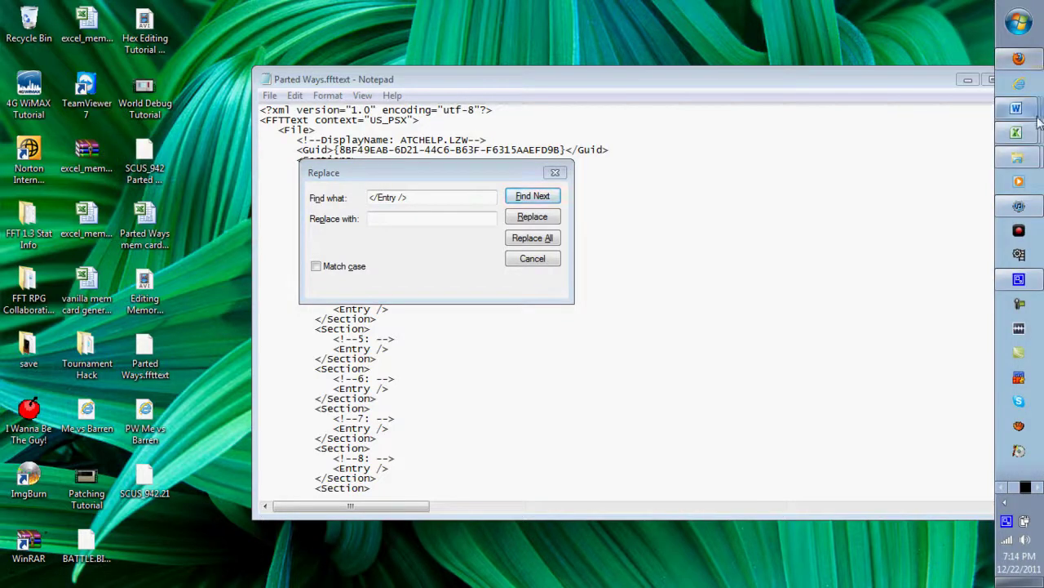
pyautogui.moveTo(1018, 131)
pyautogui.click(814, 158)
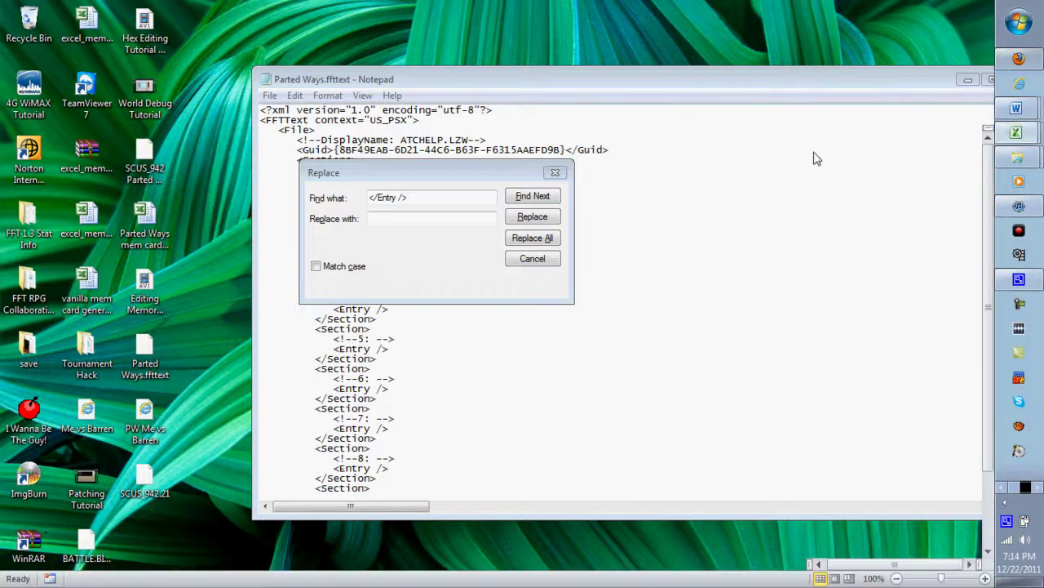
pyautogui.click(39, 564)
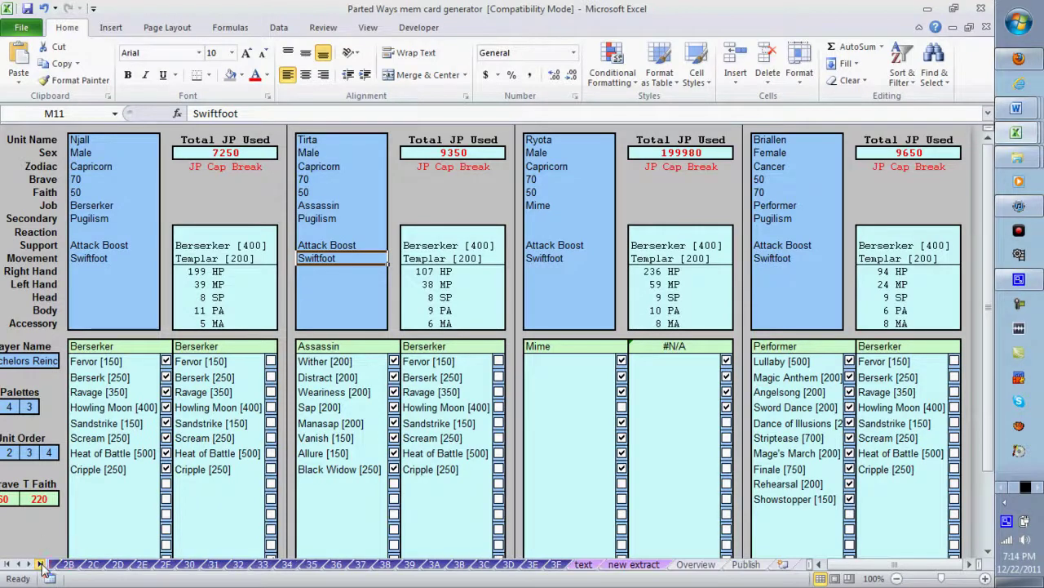
pyautogui.click(581, 564)
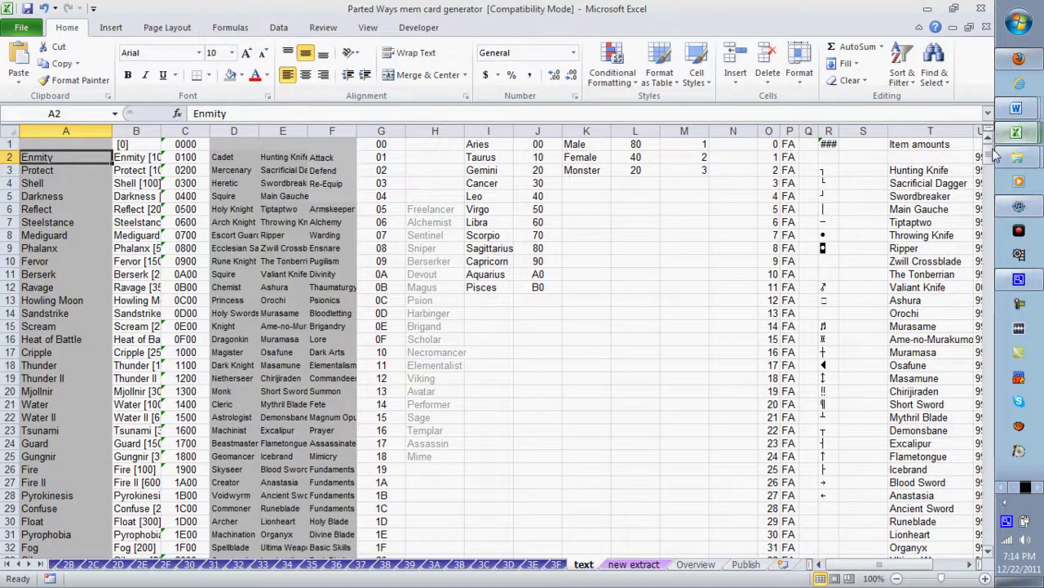
pyautogui.moveTo(987, 155)
pyautogui.mouseDown()
pyautogui.moveTo(987, 433)
pyautogui.moveTo(971, 144)
pyautogui.mouseUp()
pyautogui.click(231, 160)
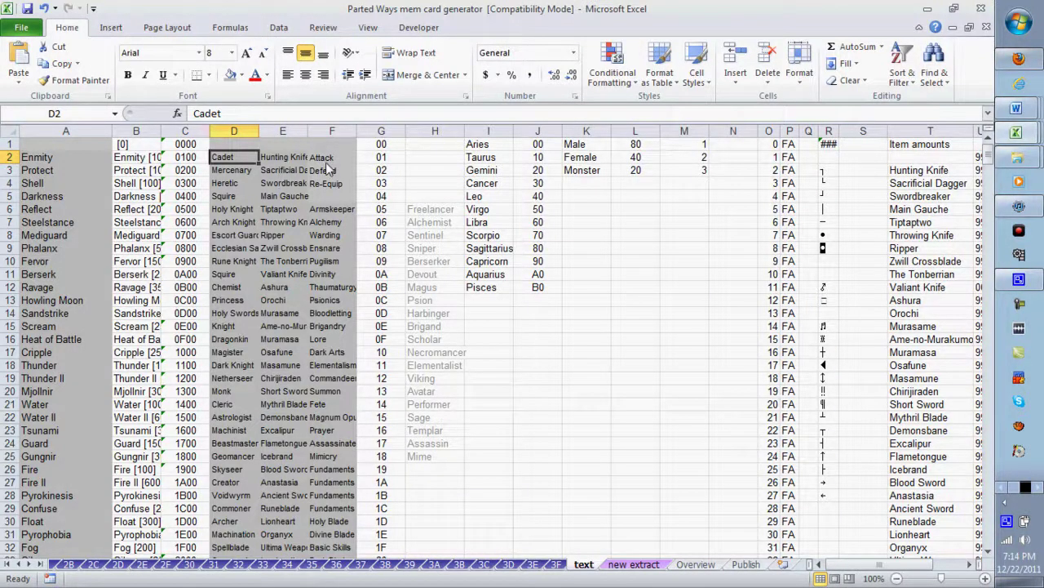
pyautogui.click(330, 209)
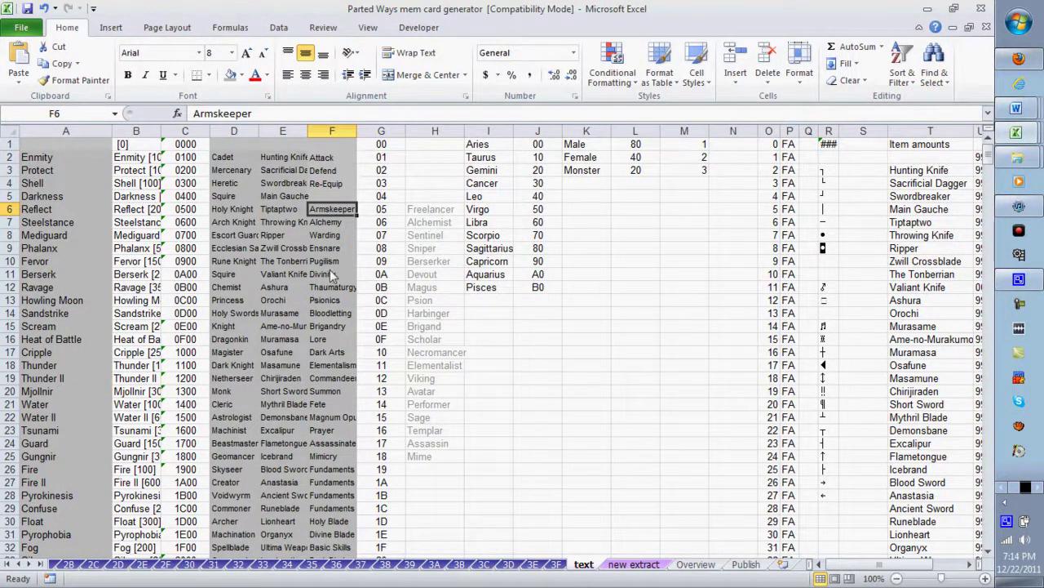
pyautogui.click(45, 158)
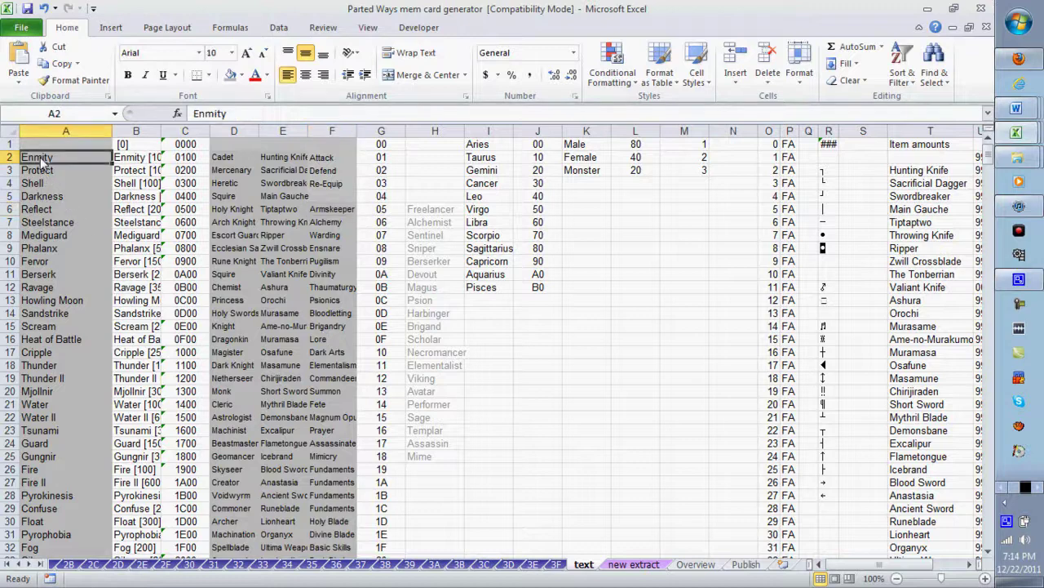
# Switch back to Parted Ways.ffttext in Notepad, retry replacing all "</Entry />" strings with nothing, and close the Replace dialog.
pyautogui.click(1005, 503)
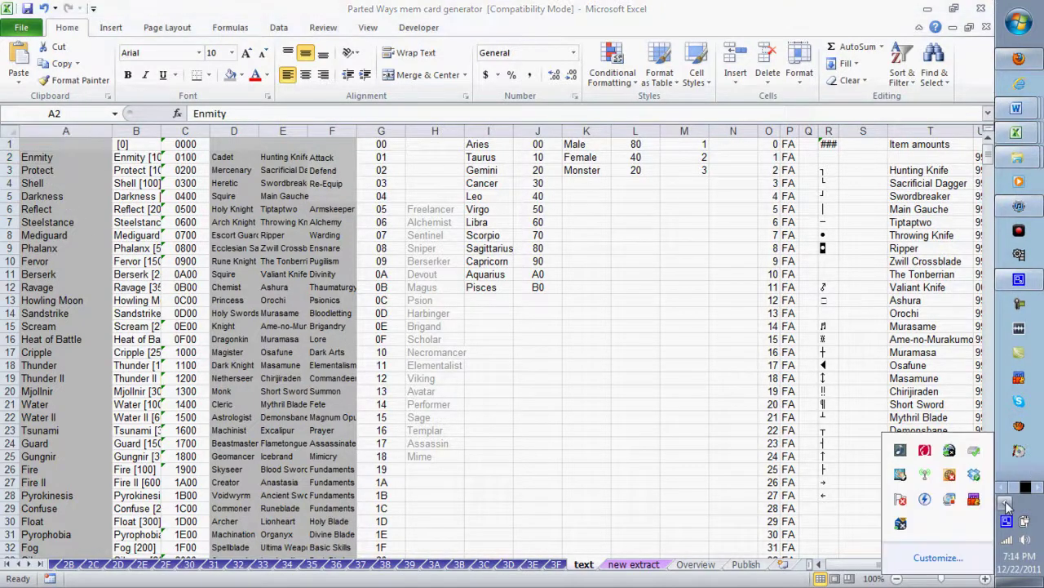
pyautogui.click(1005, 502)
pyautogui.click(1019, 450)
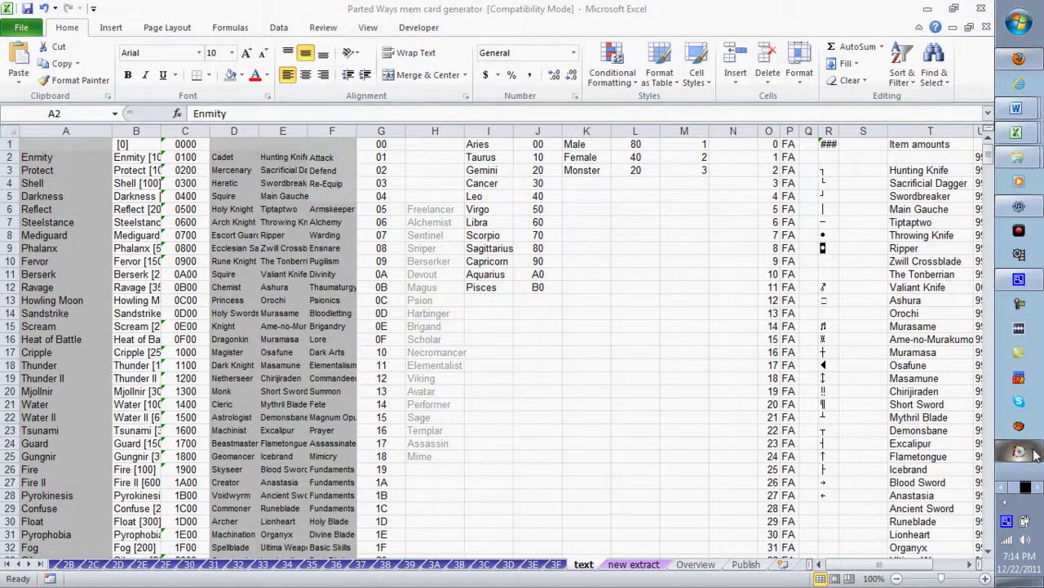
pyautogui.click(1021, 454)
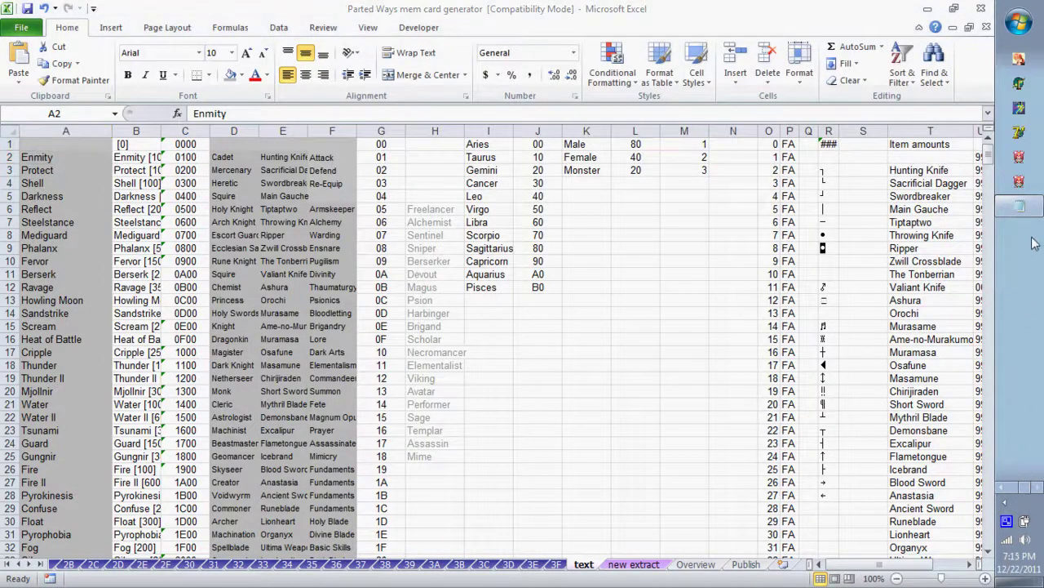
pyautogui.click(1020, 205)
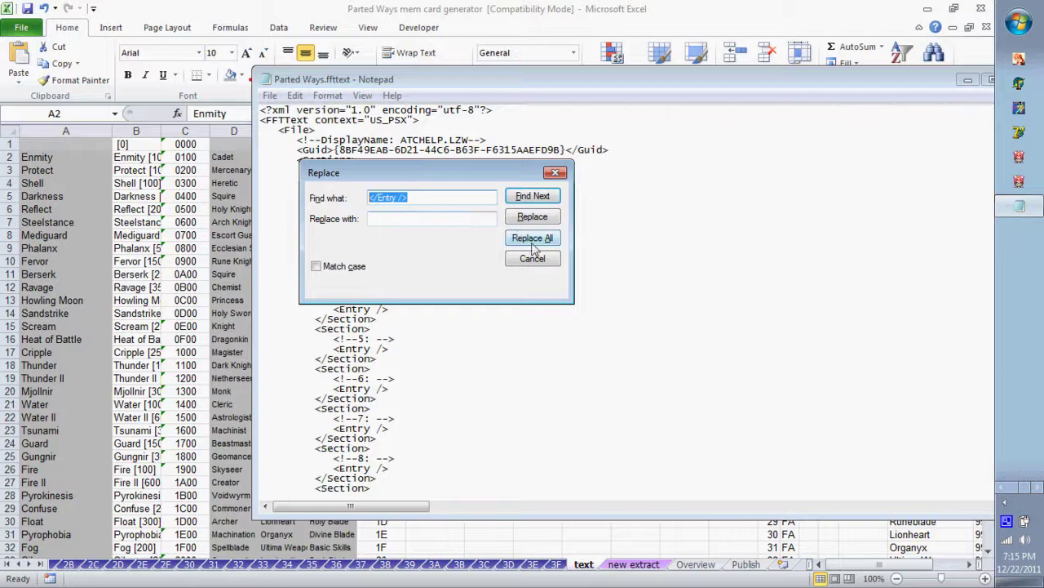
pyautogui.click(542, 239)
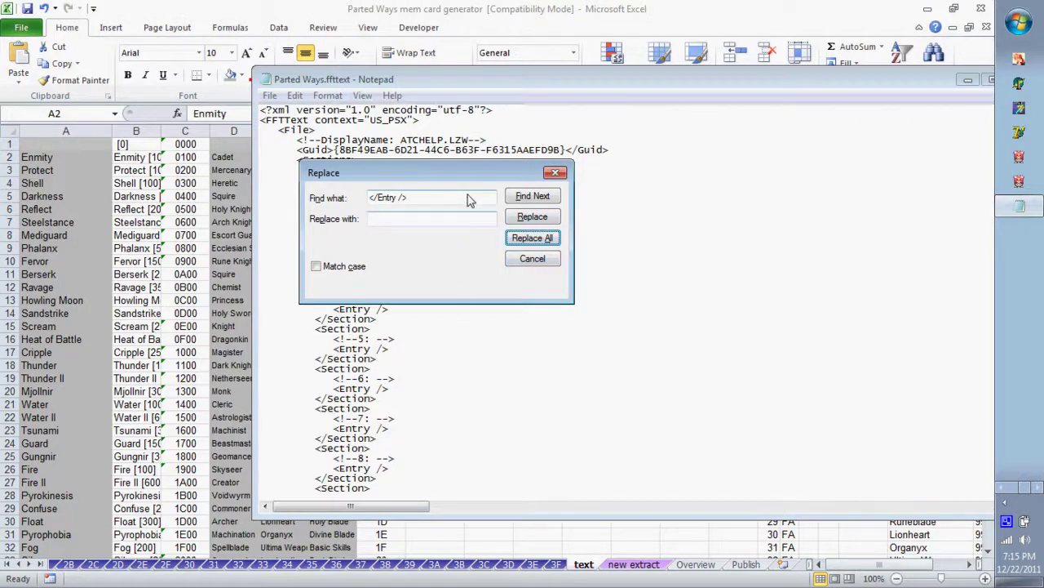
pyautogui.click(545, 261)
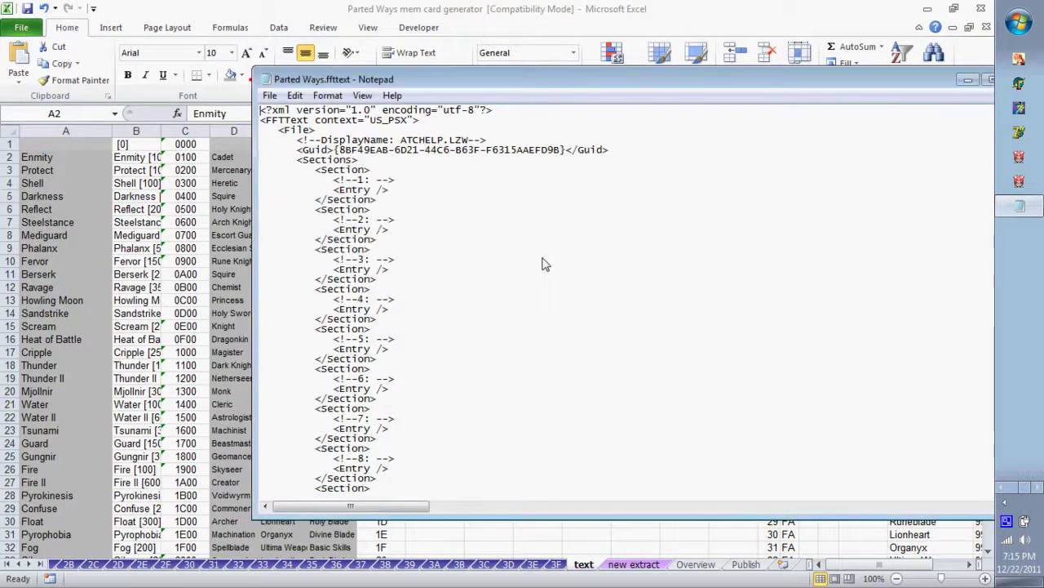
# Search Parted Ways.ffttext for the section titled "Ability Names".
pyautogui.hotkey('ctrl', 'f')
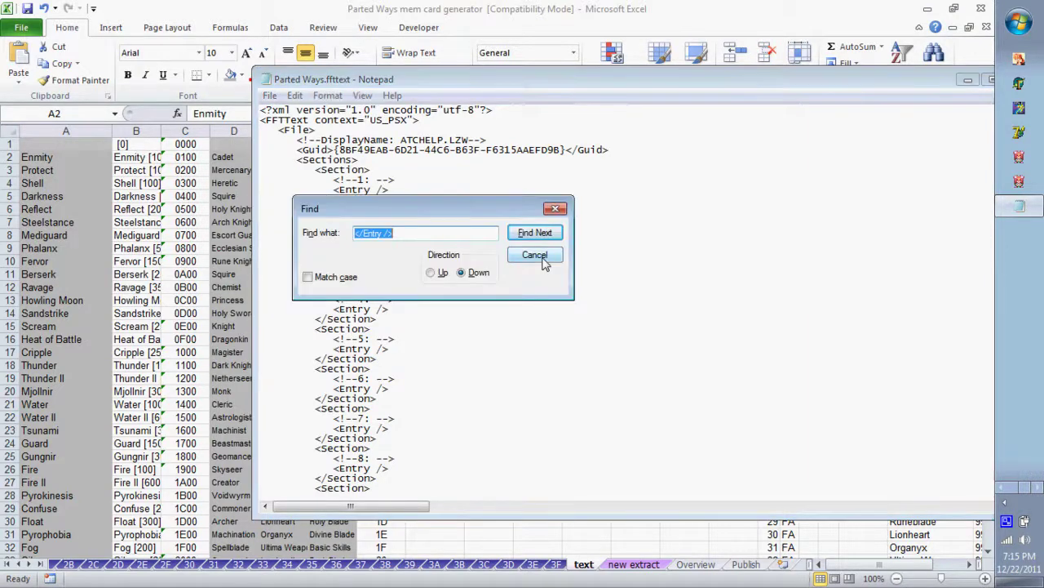
pyautogui.write('Ab')
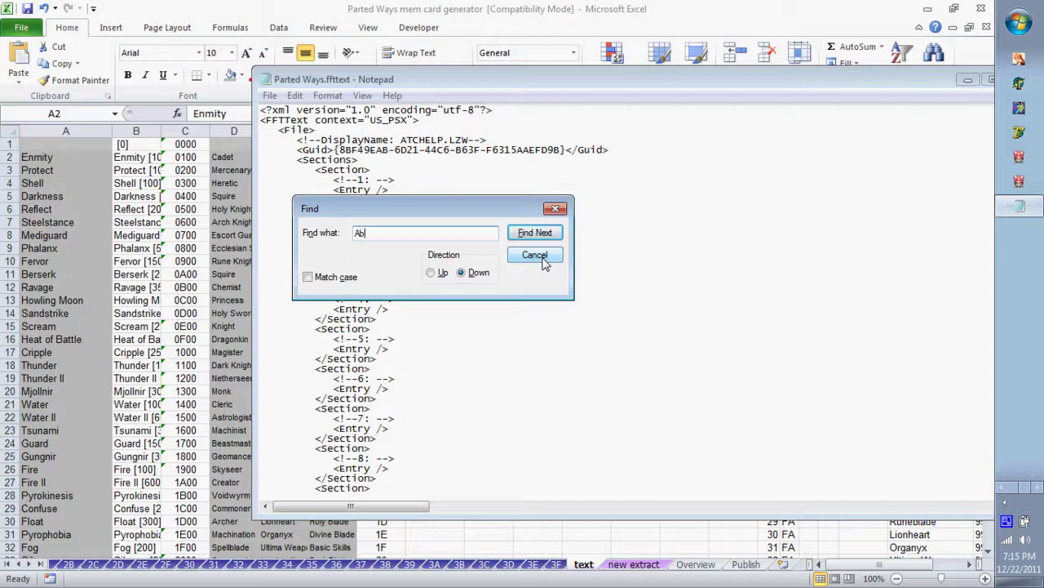
pyautogui.write('ility')
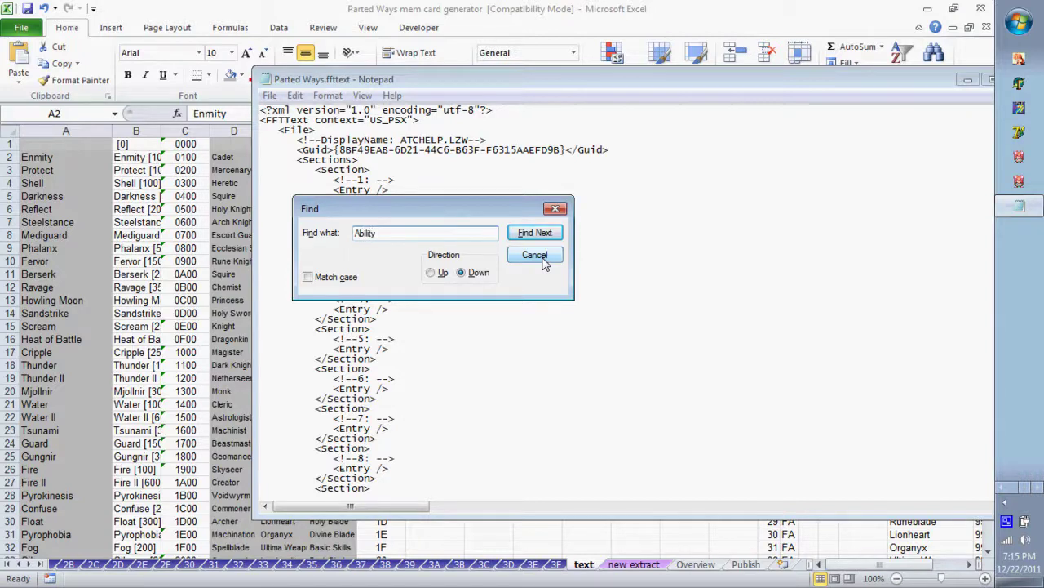
pyautogui.write(' ames')
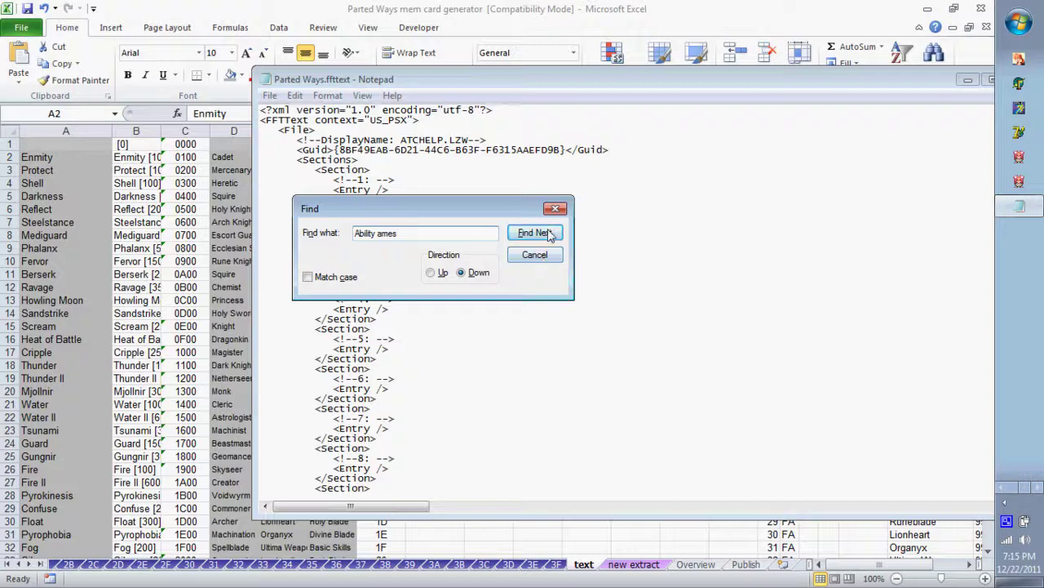
pyautogui.click(526, 234)
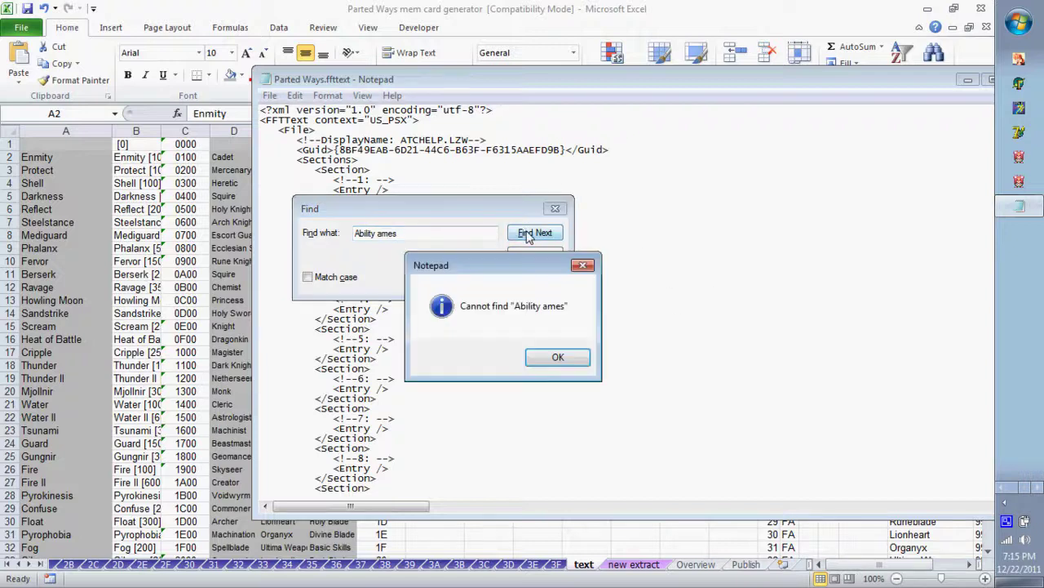
pyautogui.click(557, 356)
pyautogui.click(378, 234)
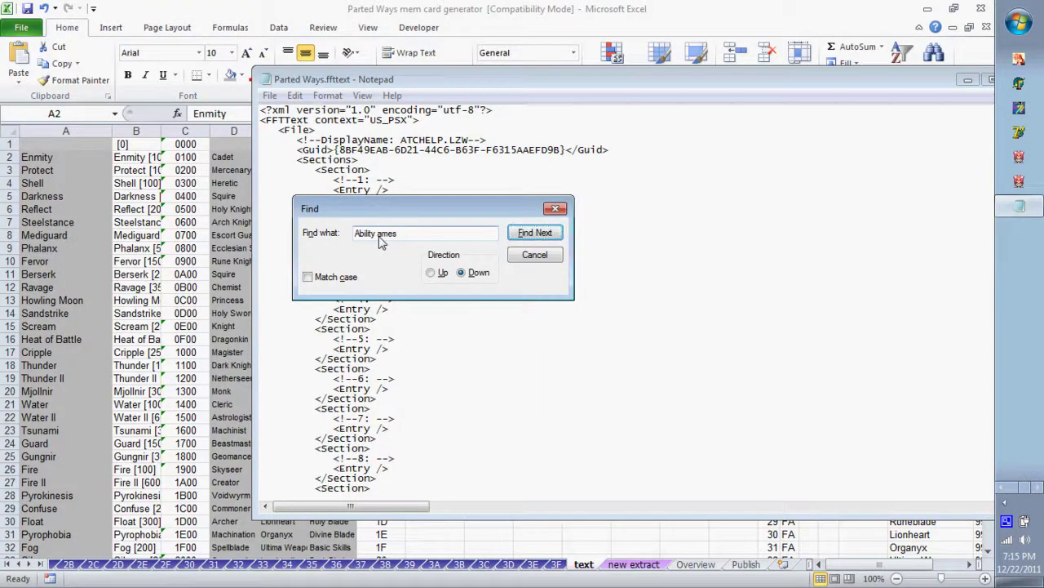
pyautogui.write('N')
pyautogui.press('Return')
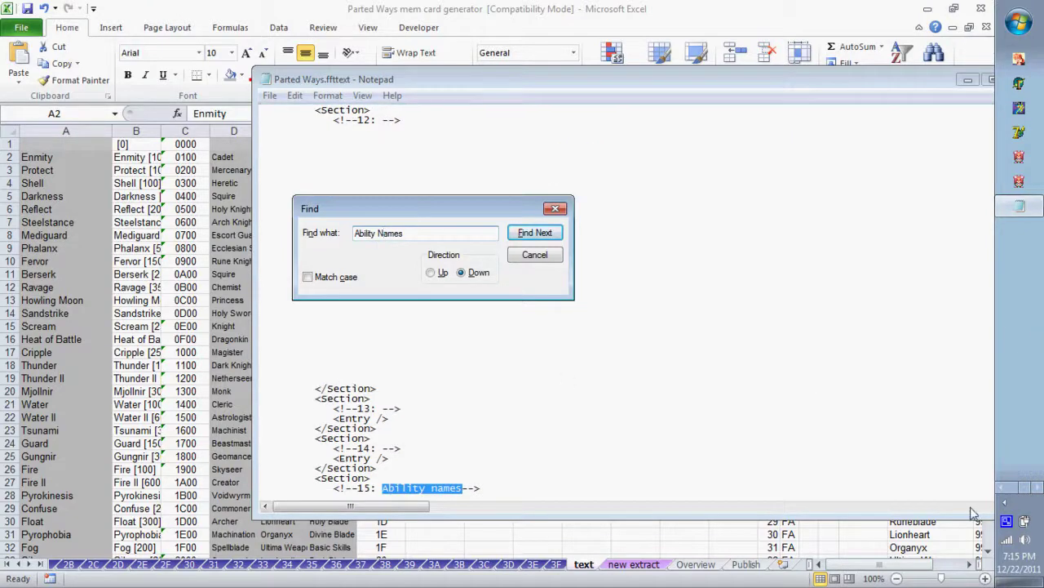
# Look through the ability names listed from Enmity onward under section 15, with the windows moved clear, and close the Find dialog.
pyautogui.moveTo(847, 76); pyautogui.dragTo(764, 45)
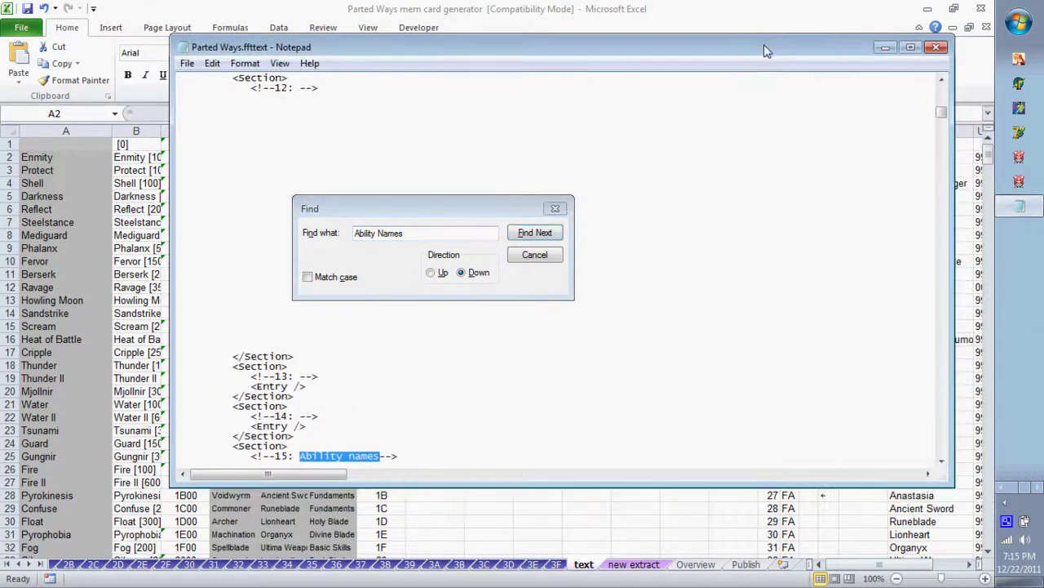
pyautogui.moveTo(498, 195); pyautogui.dragTo(852, 222)
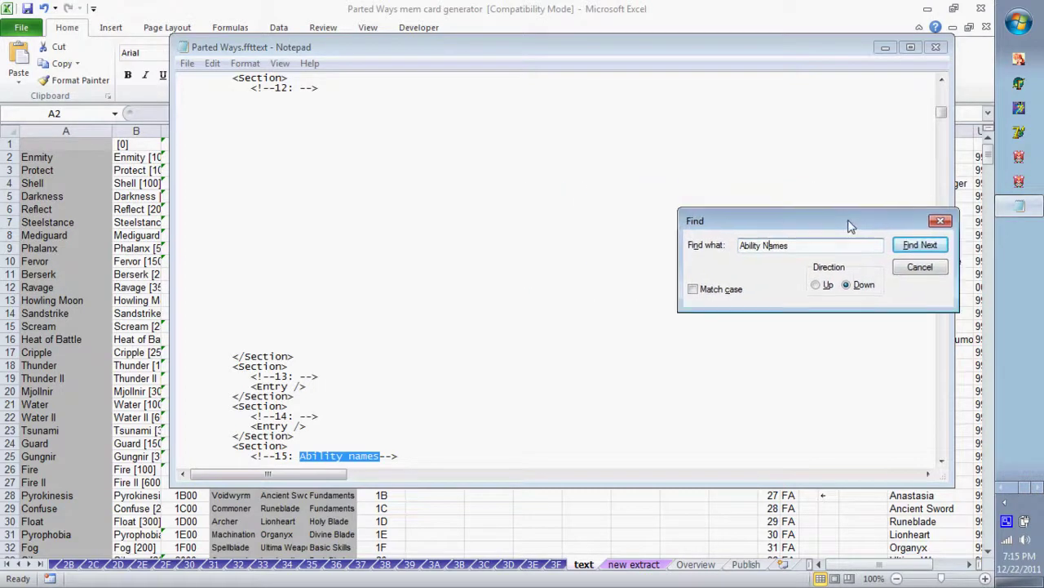
pyautogui.click(412, 432)
pyautogui.scroll(-8, 412, 432)
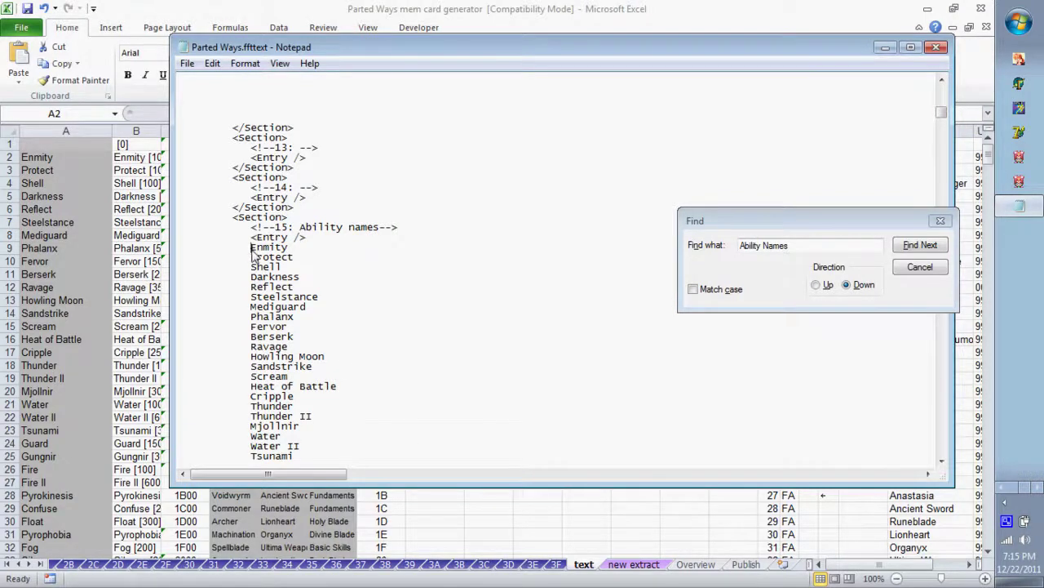
pyautogui.moveTo(252, 248); pyautogui.dragTo(282, 219)
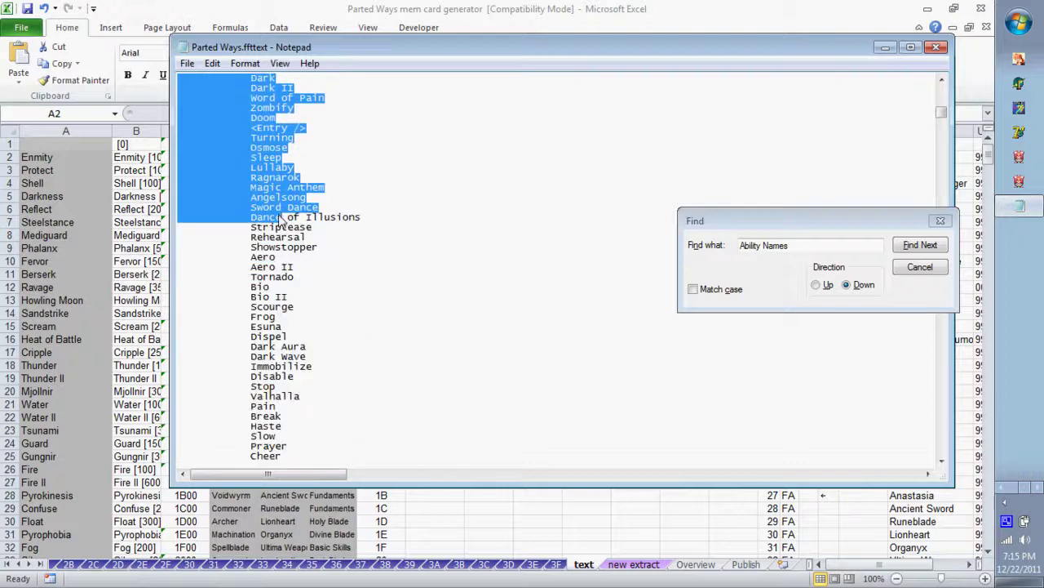
pyautogui.click(529, 249)
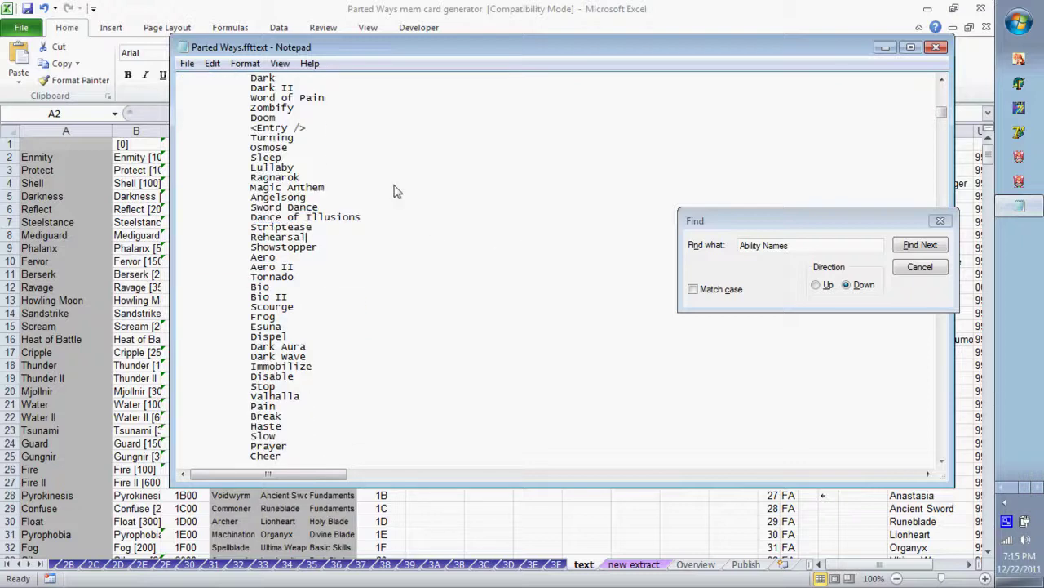
pyautogui.click(821, 249)
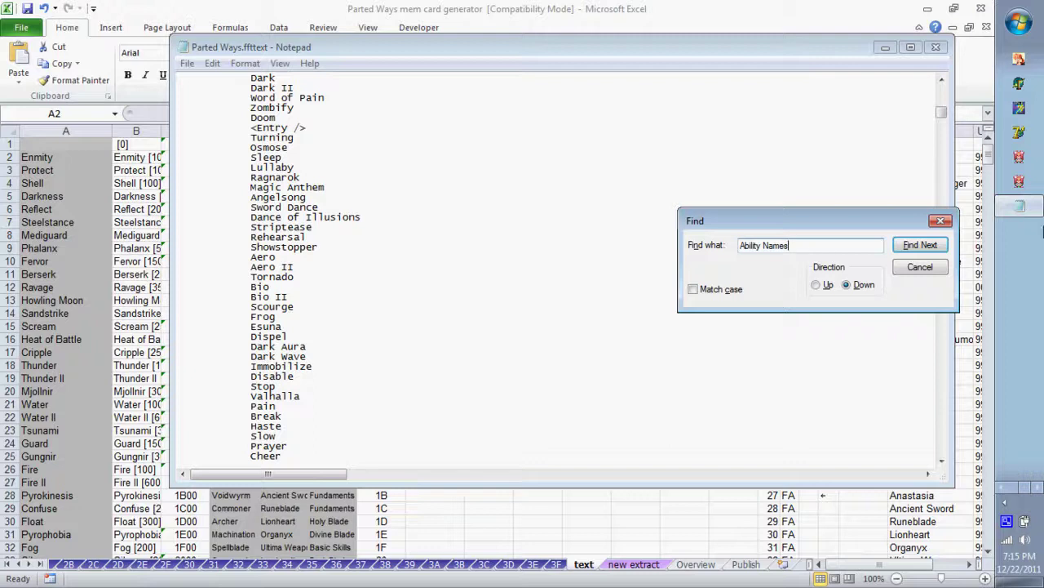
pyautogui.click(920, 268)
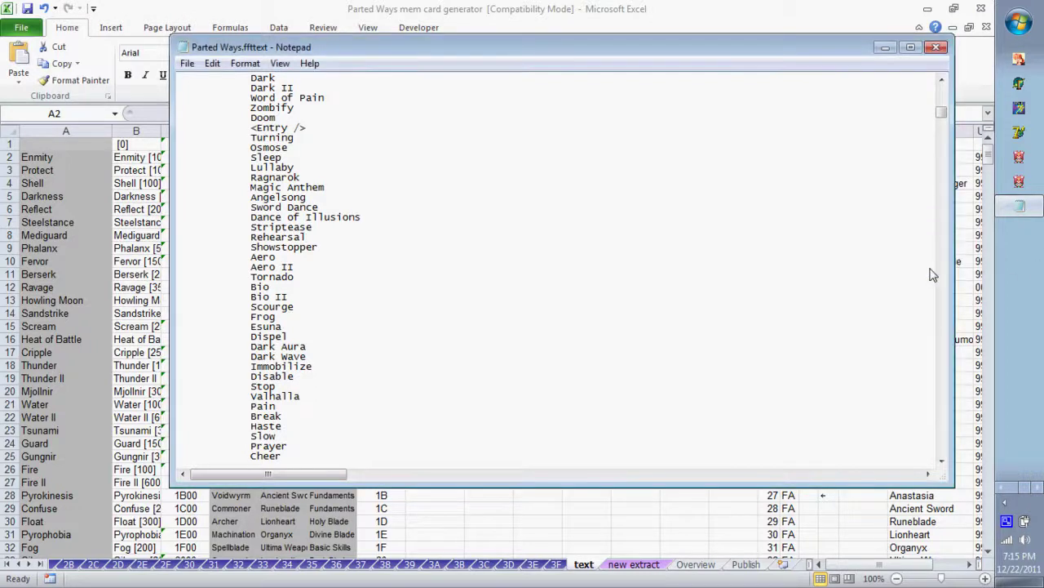
# Replace all "<Entry />" strings in Parted Ways.ffttext with nothing and close the Replace dialog.
pyautogui.hotkey('ctrl', 'h')
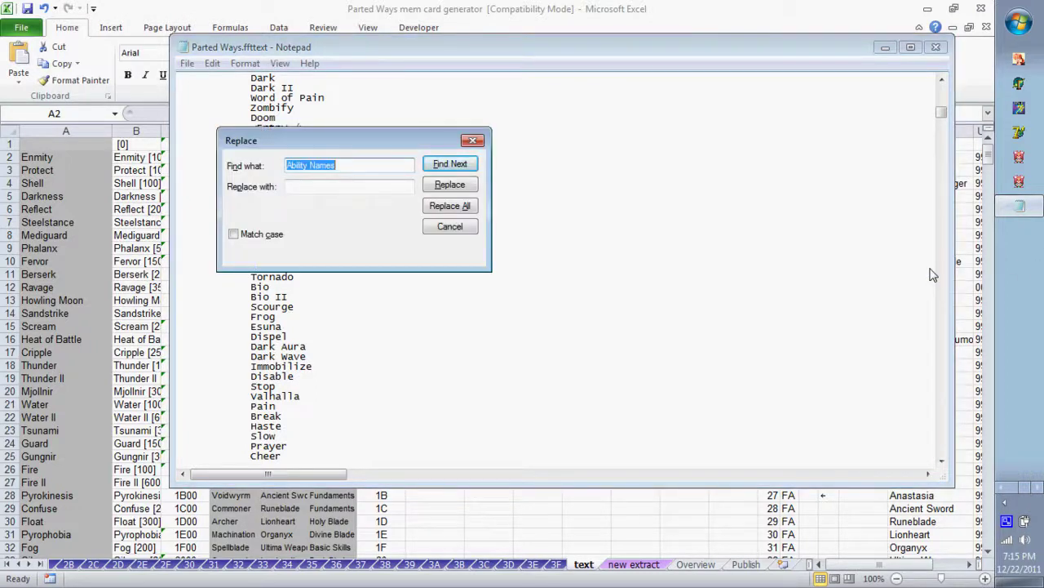
pyautogui.write('c')
pyautogui.click(359, 187)
pyautogui.click(471, 212)
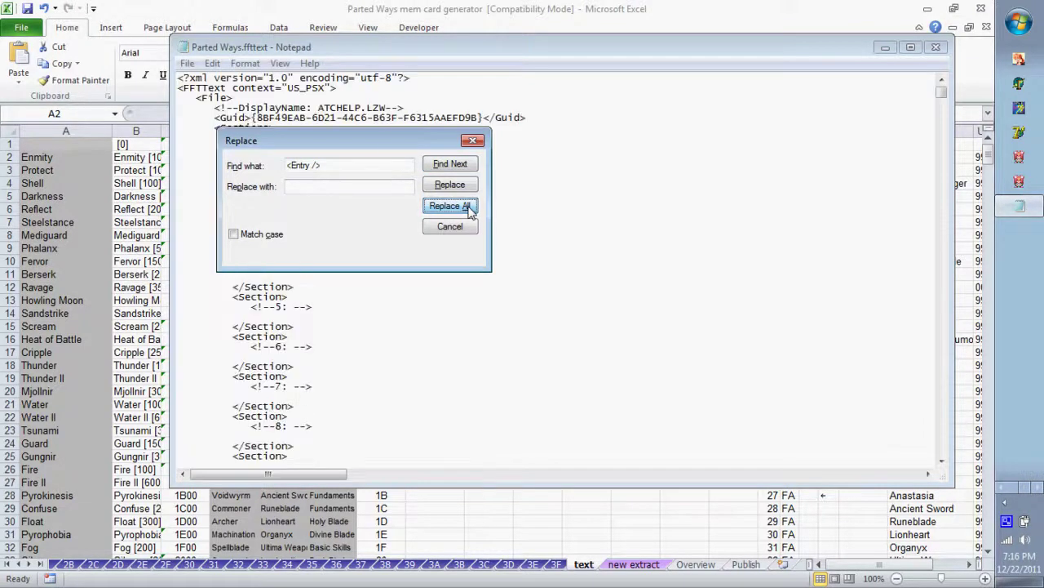
pyautogui.click(674, 145)
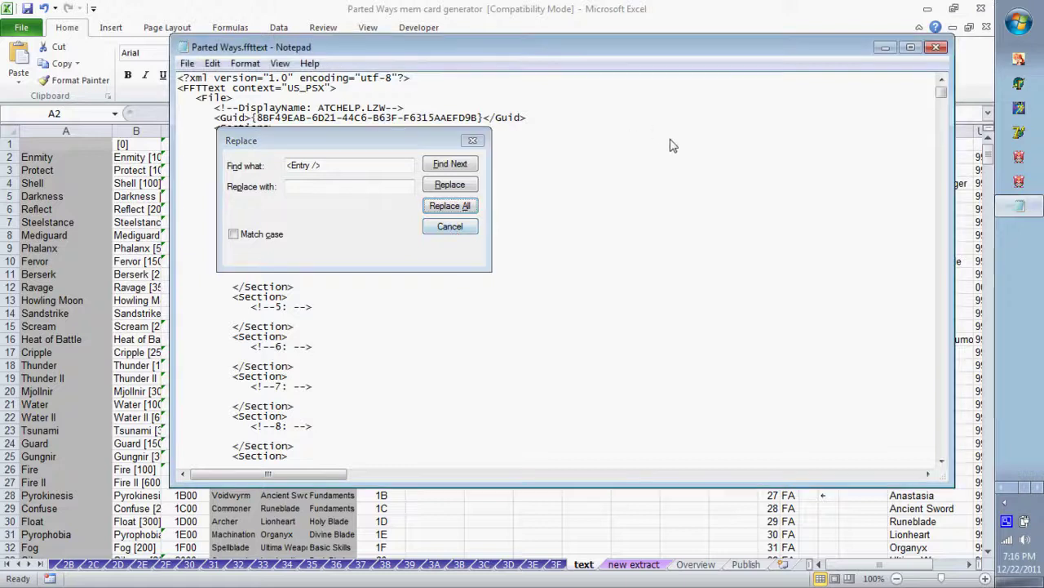
pyautogui.click(449, 227)
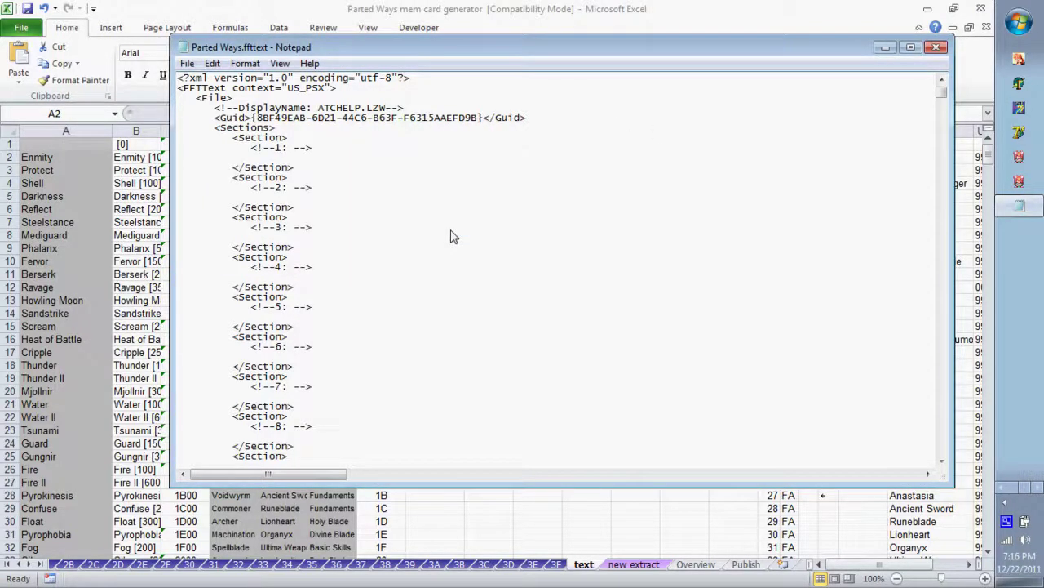
# Search the cleaned text for "Ability Names" and highlight the names from Enmity through Treasure Hunter to show the range to copy.
pyautogui.hotkey('ctrl', 'f')
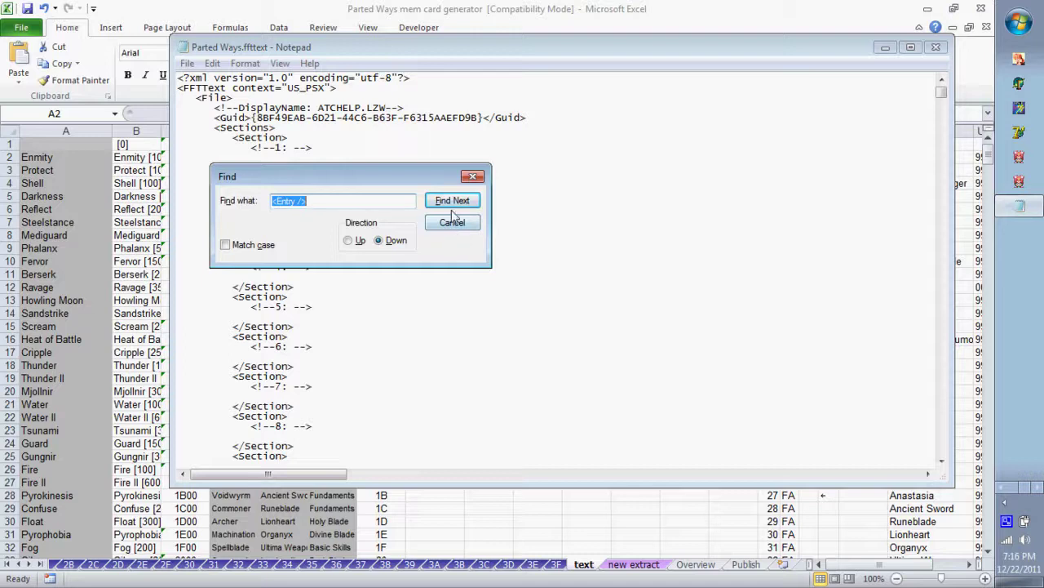
pyautogui.write('Ability Names')
pyautogui.click(452, 206)
pyautogui.click(519, 327)
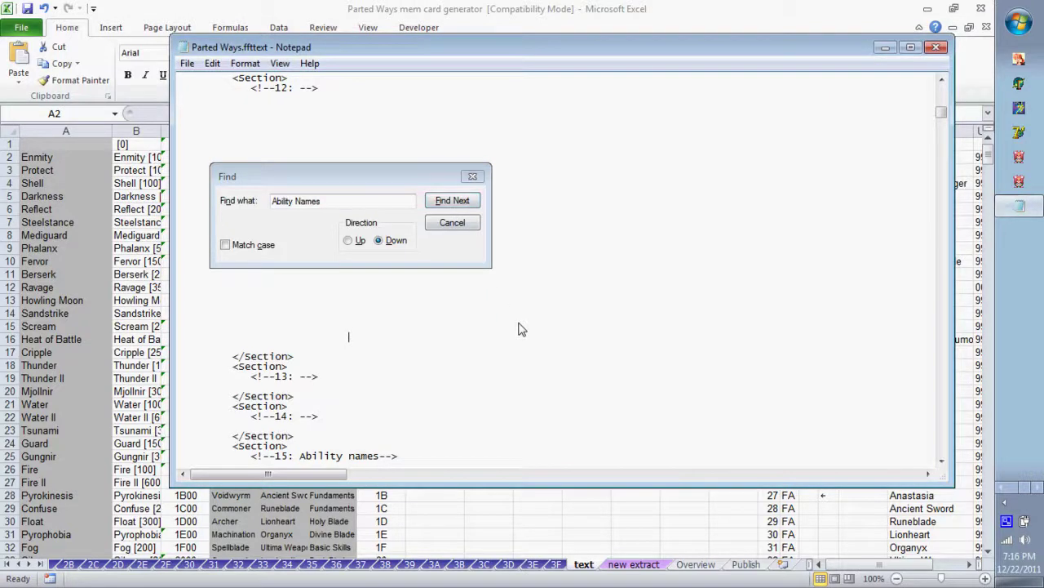
pyautogui.press('Down')
pyautogui.press('Down')
pyautogui.press('Down')
pyautogui.press('Down')
pyautogui.press('Down')
pyautogui.press('Down')
pyautogui.press('Down')
pyautogui.press('Down')
pyautogui.press('Down')
pyautogui.press('Down')
pyautogui.press('Down')
pyautogui.press('Down')
pyautogui.press('Down')
pyautogui.press('Down')
pyautogui.press('Down')
pyautogui.press('Down')
pyautogui.press('Down')
pyautogui.press('Down')
pyautogui.press('Down')
pyautogui.press('Down')
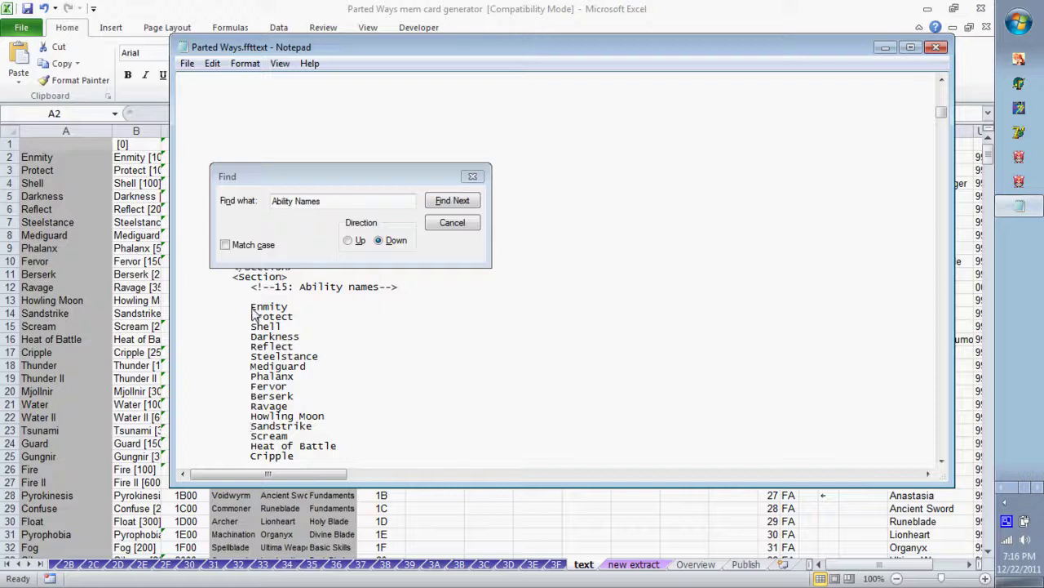
pyautogui.moveTo(251, 309); pyautogui.dragTo(346, 316)
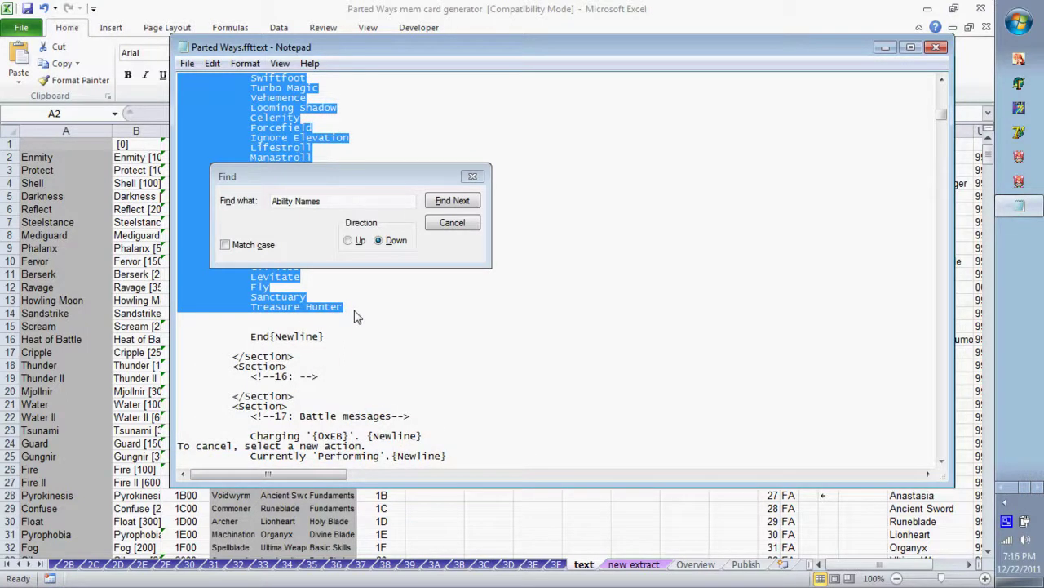
pyautogui.click(356, 317)
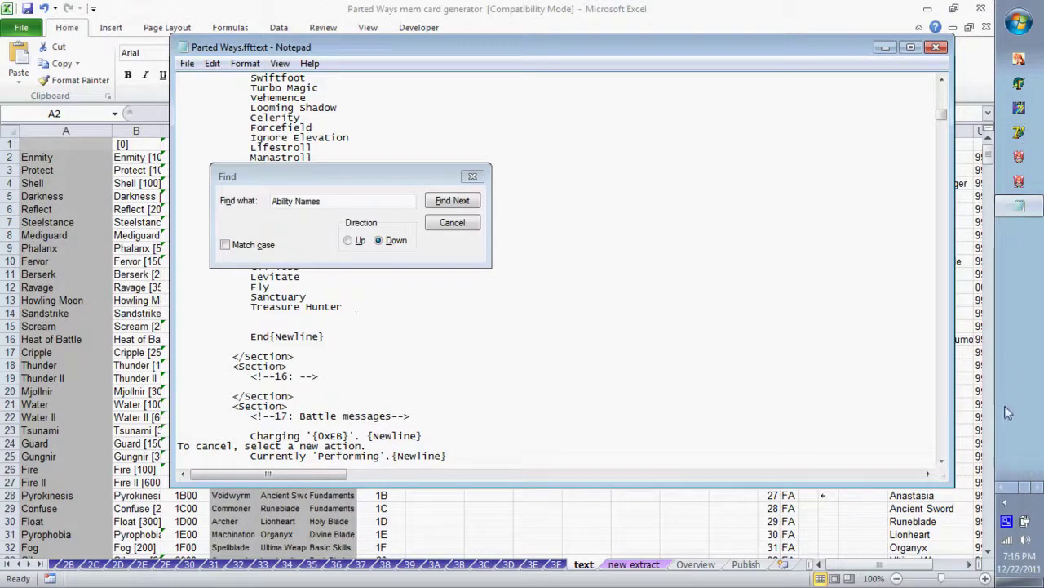
# Switch to Document4 in Word and remove the indents from the entire ability list by centring and left-aligning it.
pyautogui.click(1006, 485)
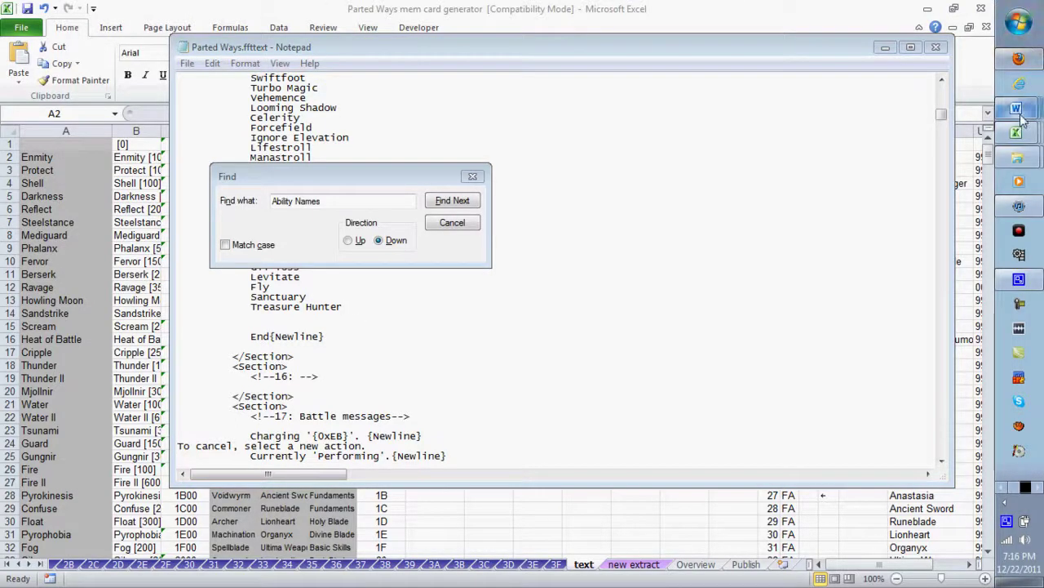
pyautogui.moveTo(1018, 120)
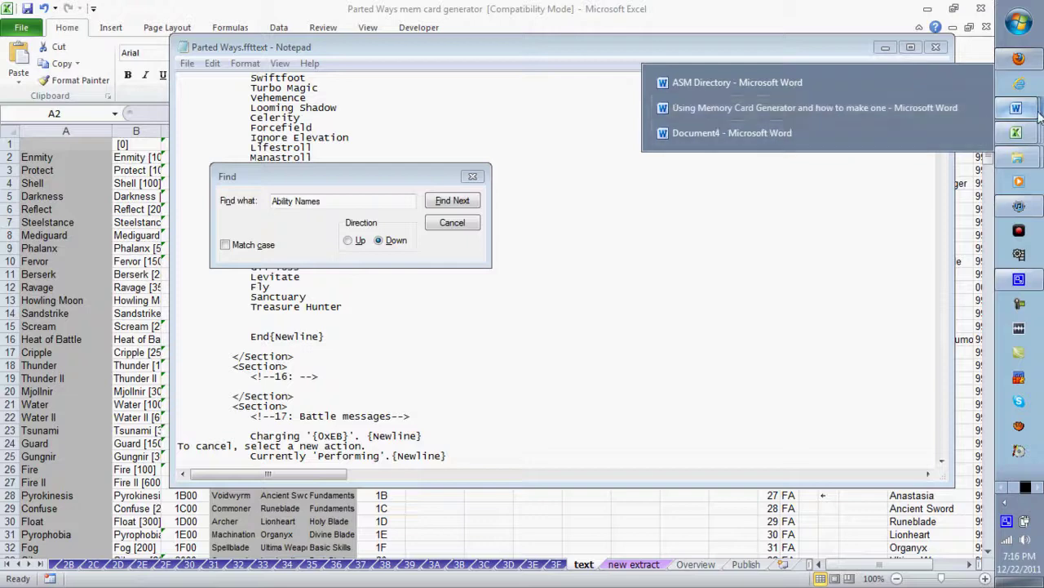
pyautogui.click(774, 134)
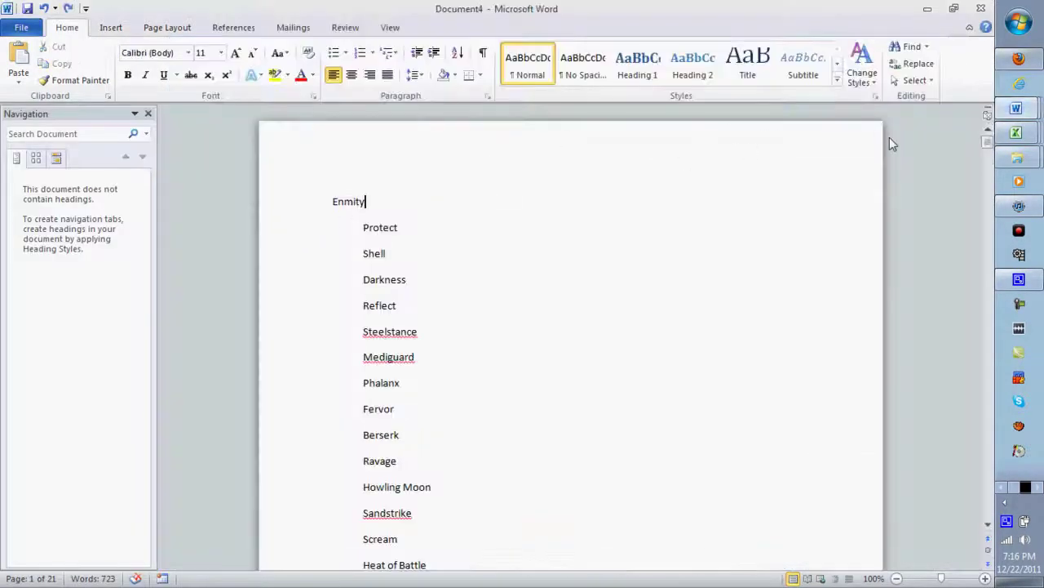
pyautogui.moveTo(988, 143); pyautogui.dragTo(898, 12)
pyautogui.hotkey('ctrl', 'a')
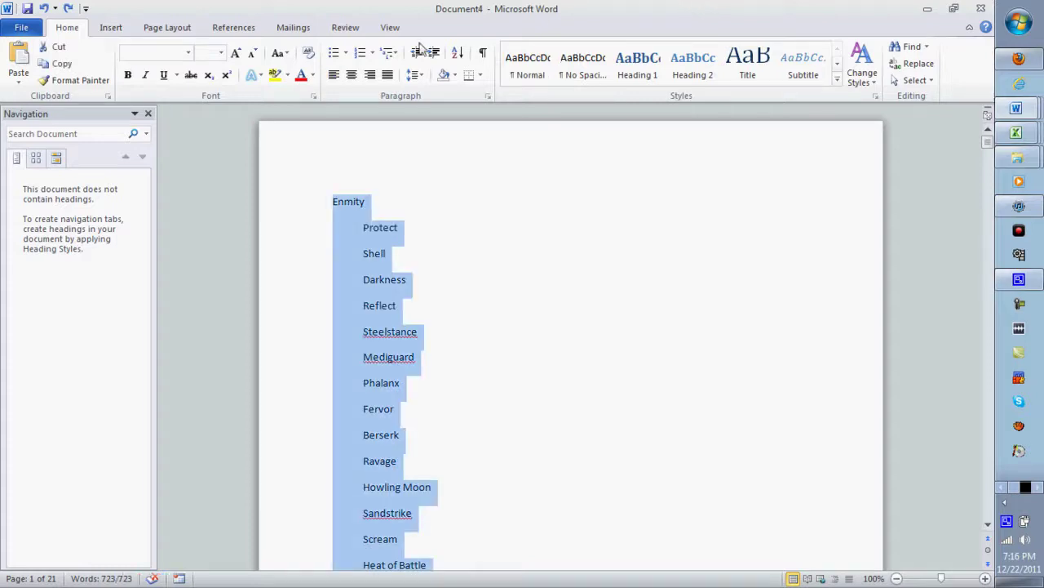
pyautogui.click(397, 209)
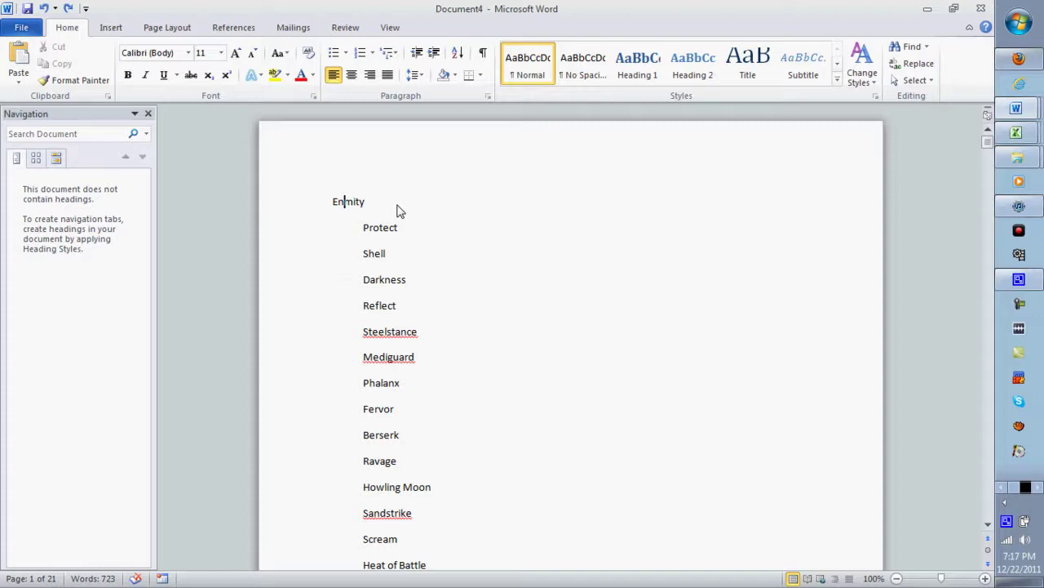
pyautogui.hotkey('ctrl', 'a')
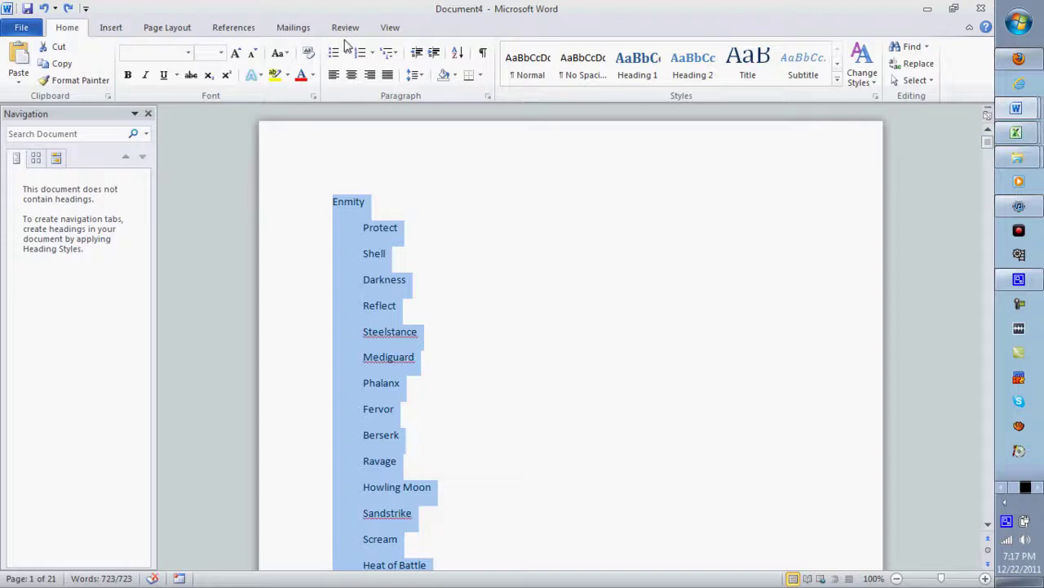
pyautogui.click(351, 75)
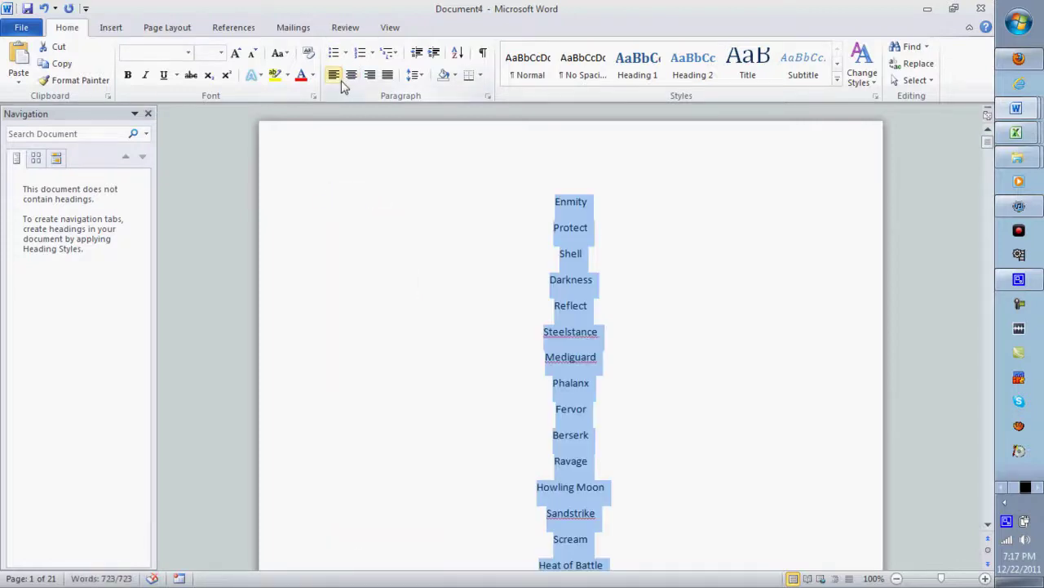
pyautogui.click(334, 75)
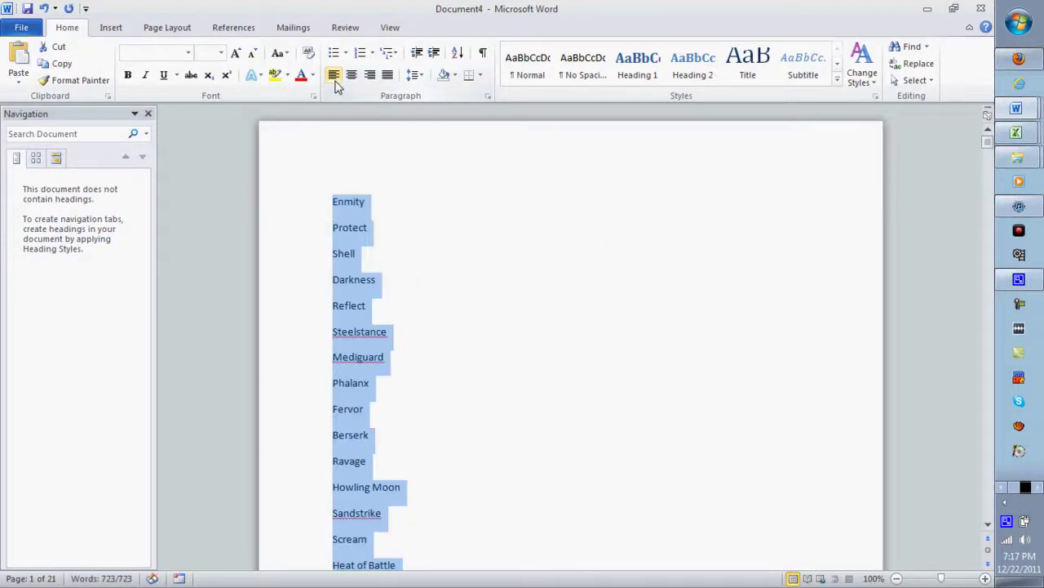
pyautogui.click(391, 202)
pyautogui.press('Right')
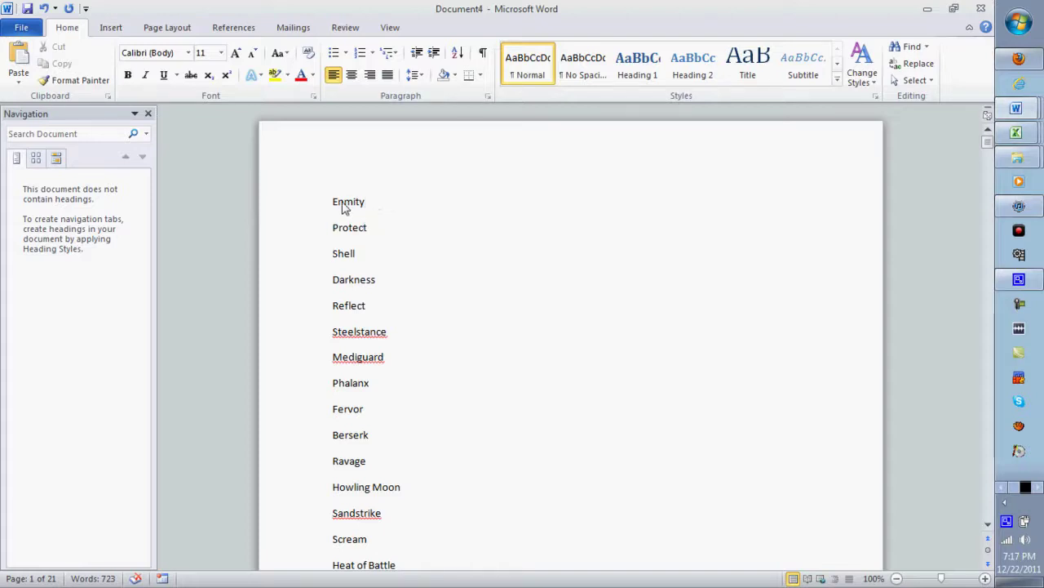
# Copy the whole ability list to cell A2 of the text sheet in the Parted Ways mem card generator workbook in Excel, and undo the paste.
pyautogui.hotkey('ctrl', 'a')
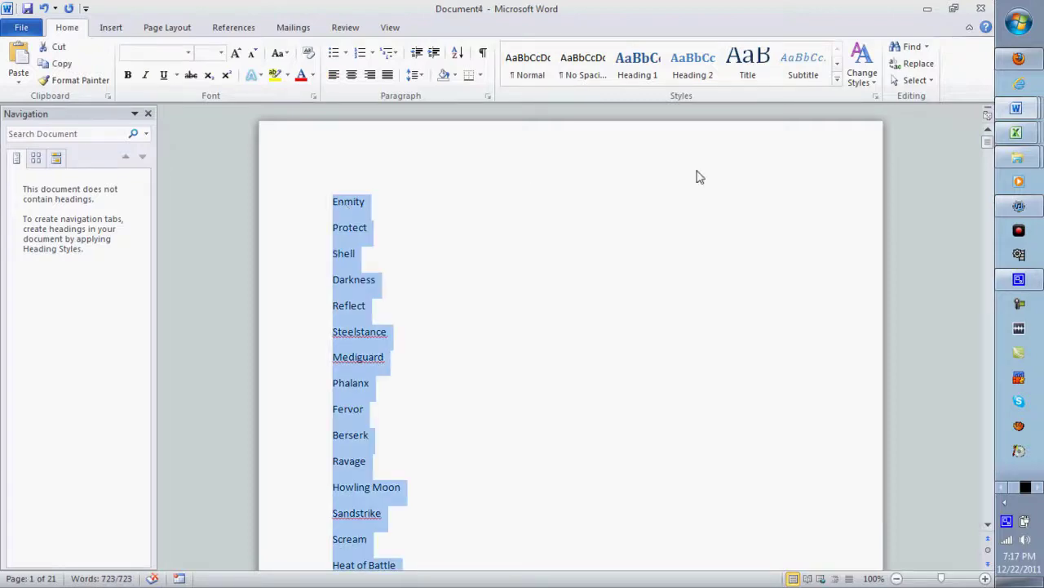
pyautogui.click(1013, 139)
pyautogui.click(870, 158)
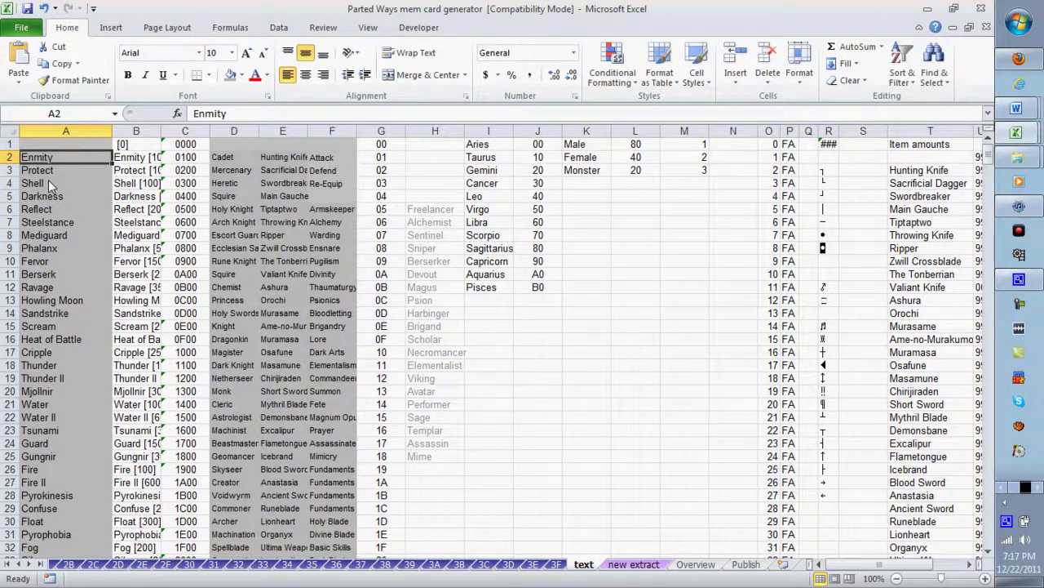
pyautogui.hotkey('ctrl', 'v')
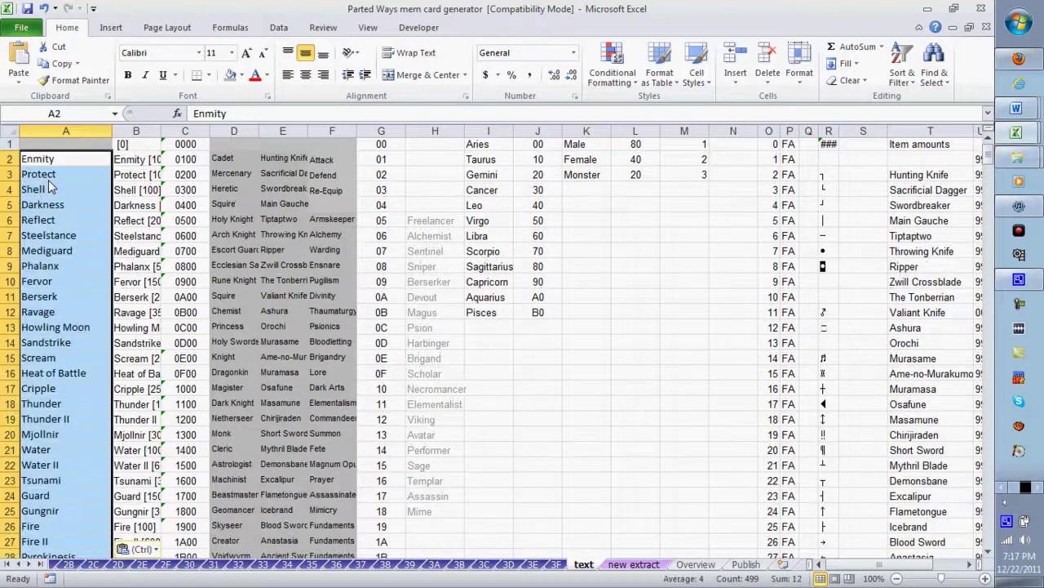
pyautogui.hotkey('ctrl', 'z')
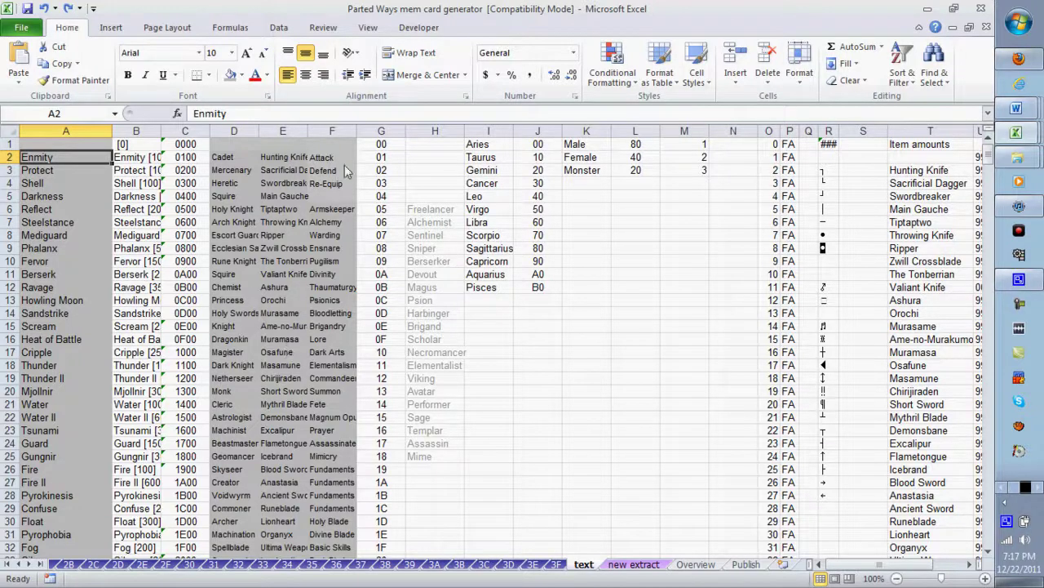
# Examine the name lists in columns F, D and A of the text sheet and the CONCATENATE formula in cell B2.
pyautogui.click(343, 216)
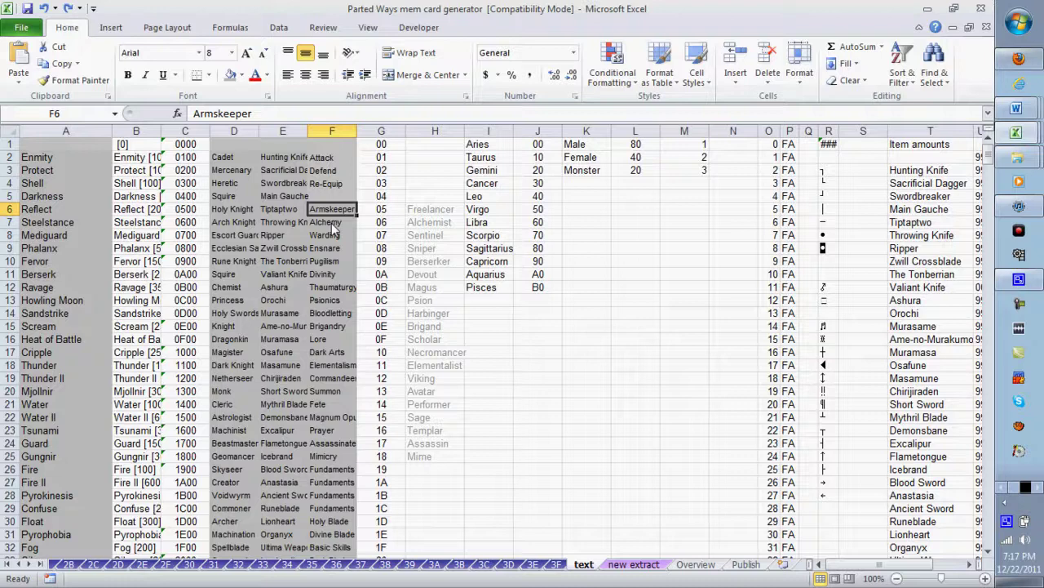
pyautogui.click(228, 160)
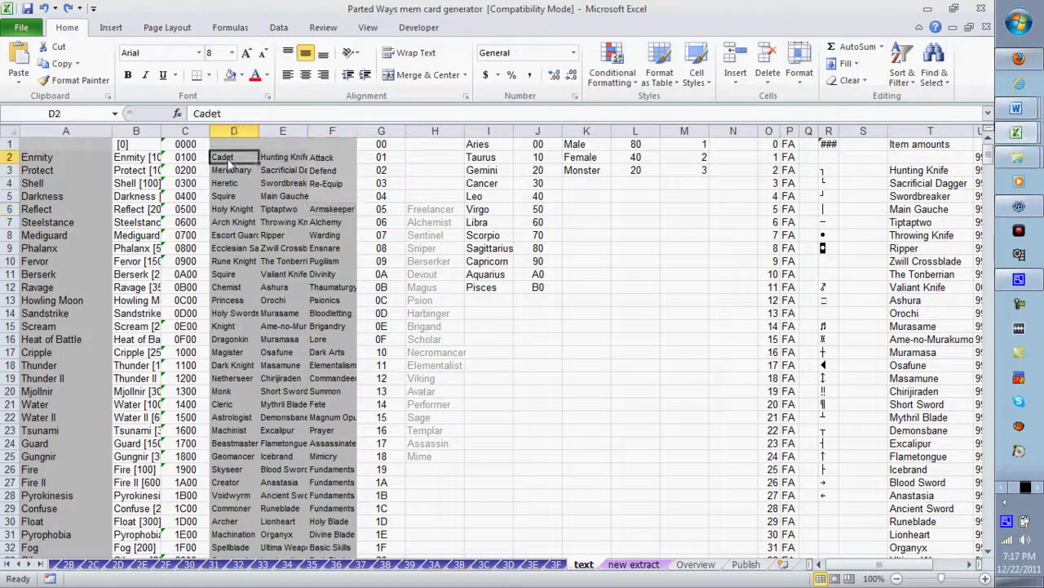
pyautogui.click(62, 162)
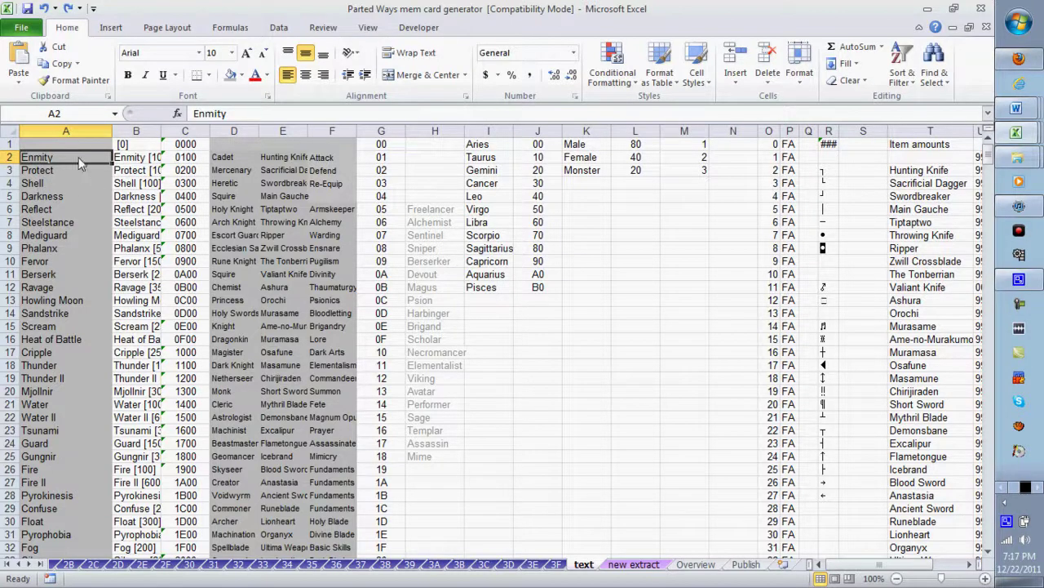
pyautogui.click(125, 162)
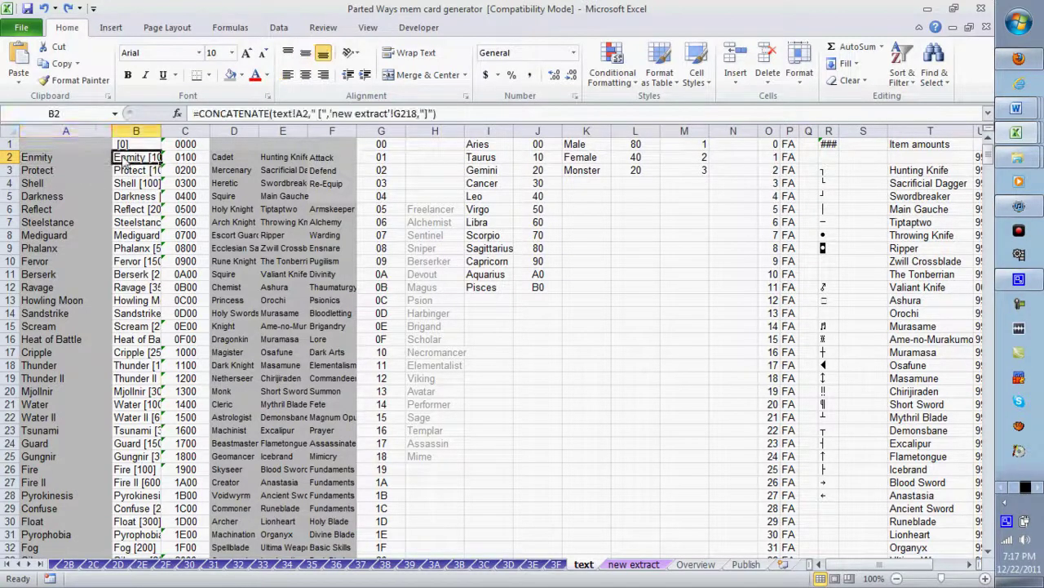
pyautogui.hotkey('ctrl', 'Home')
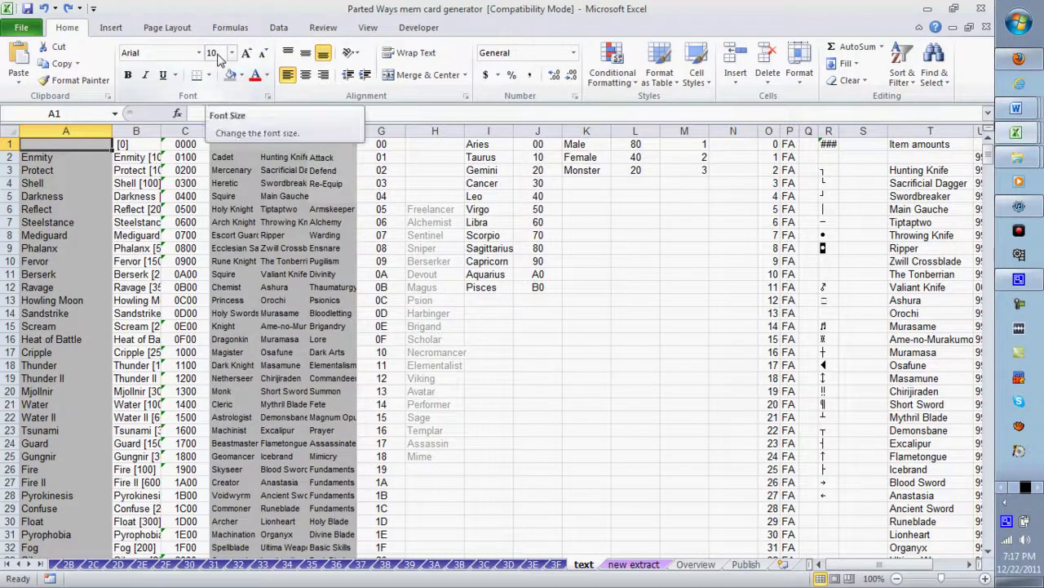
pyautogui.press('Down')
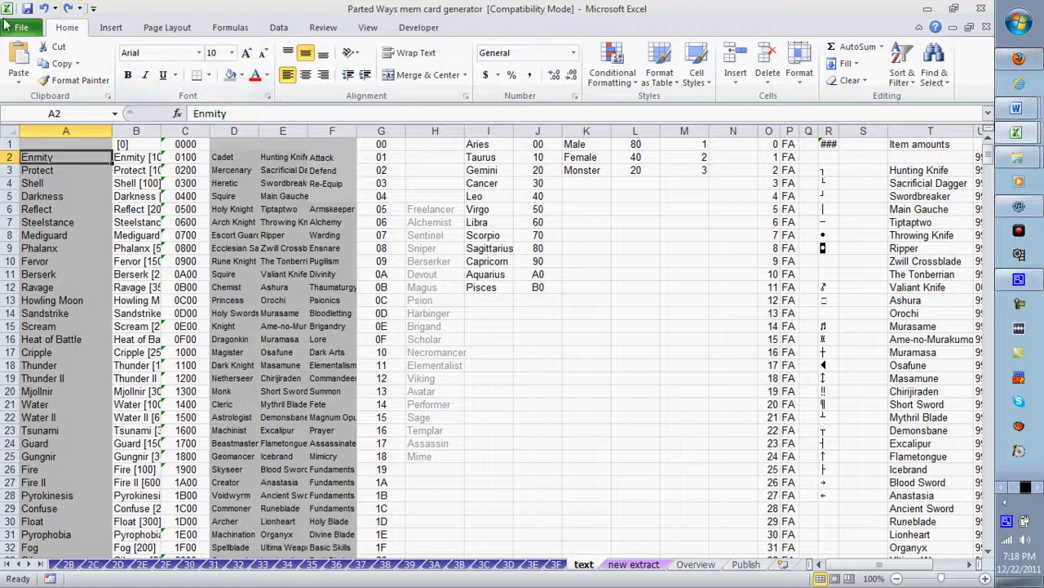
# Open sheet 0 of the generator workbook to look over the four units' setups.
pyautogui.click(8, 564)
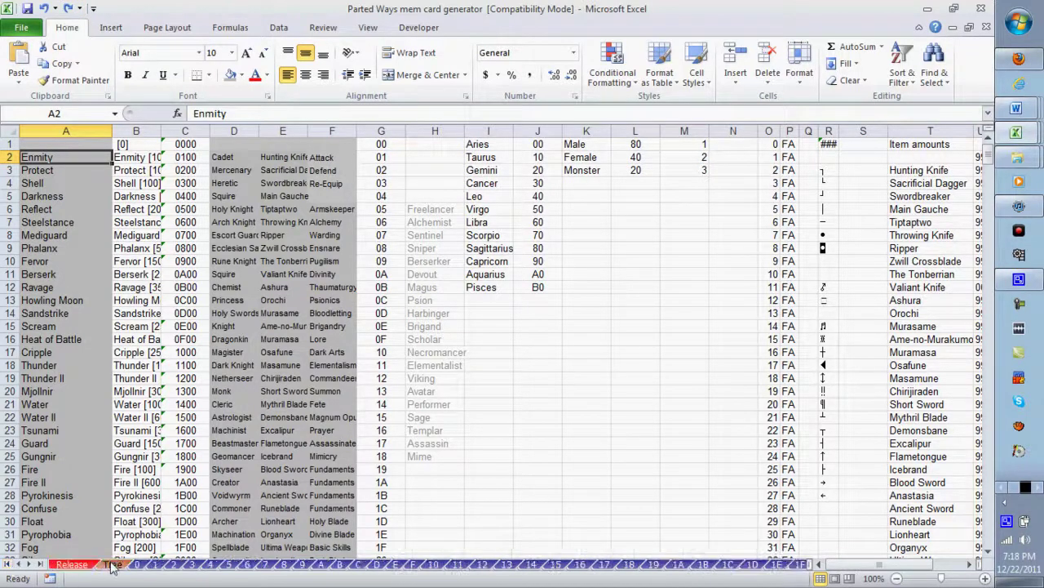
pyautogui.click(138, 564)
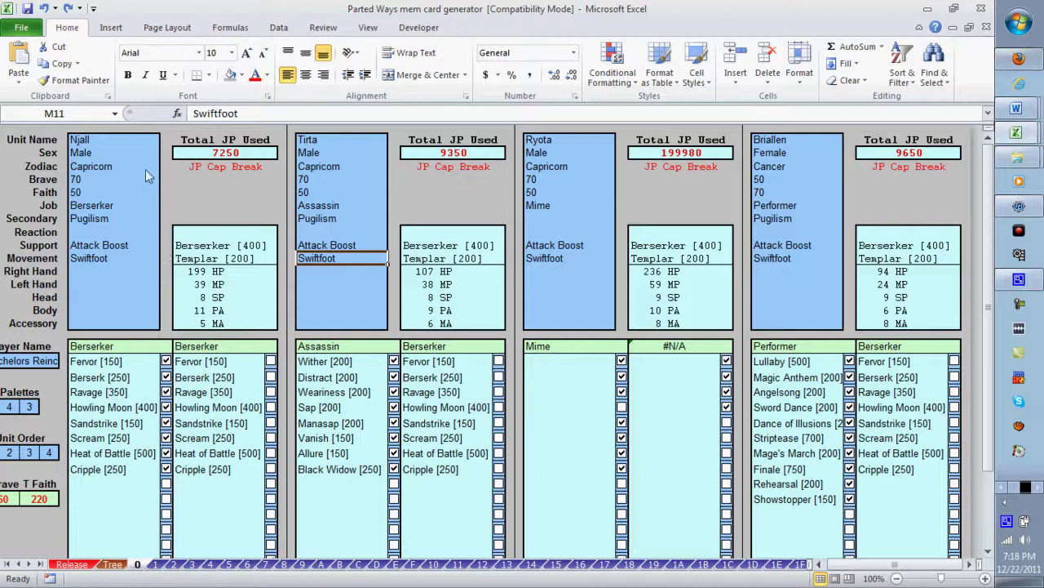
# Minimise the Excel, Word and Notepad windows, closing the Find dialog, to clear the desktop.
pyautogui.click(928, 12)
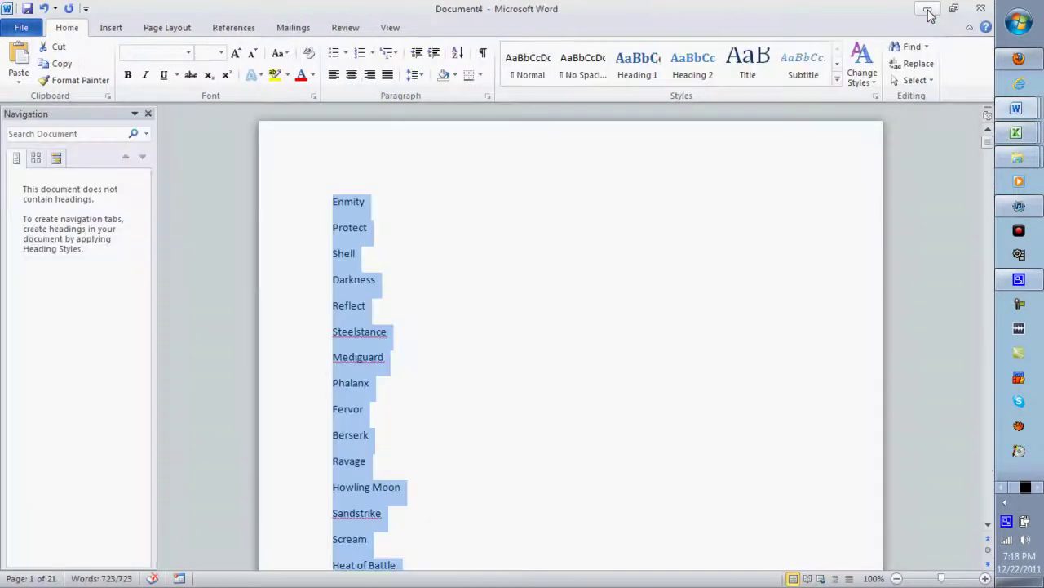
pyautogui.click(927, 9)
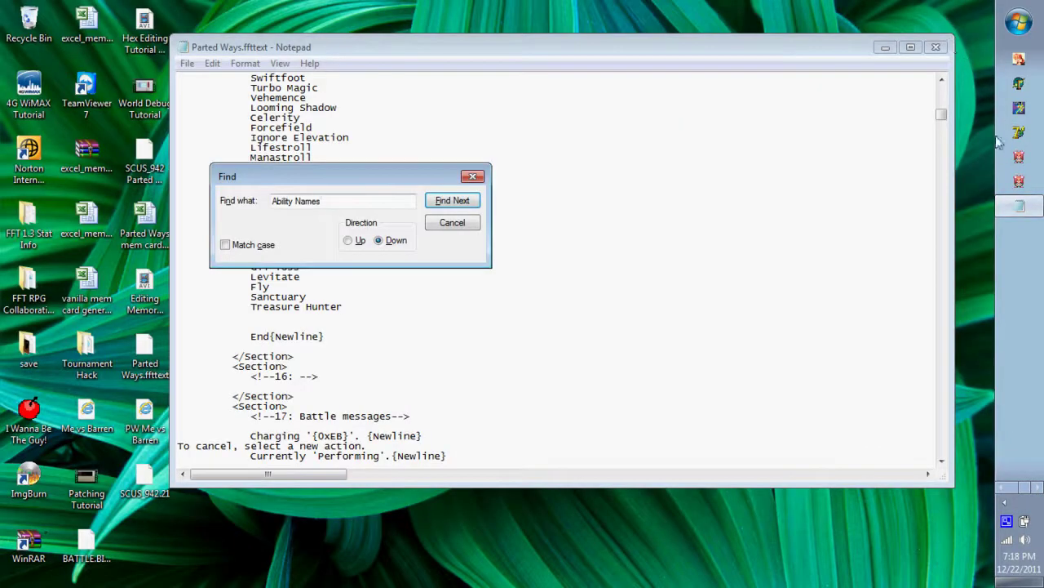
pyautogui.click(436, 231)
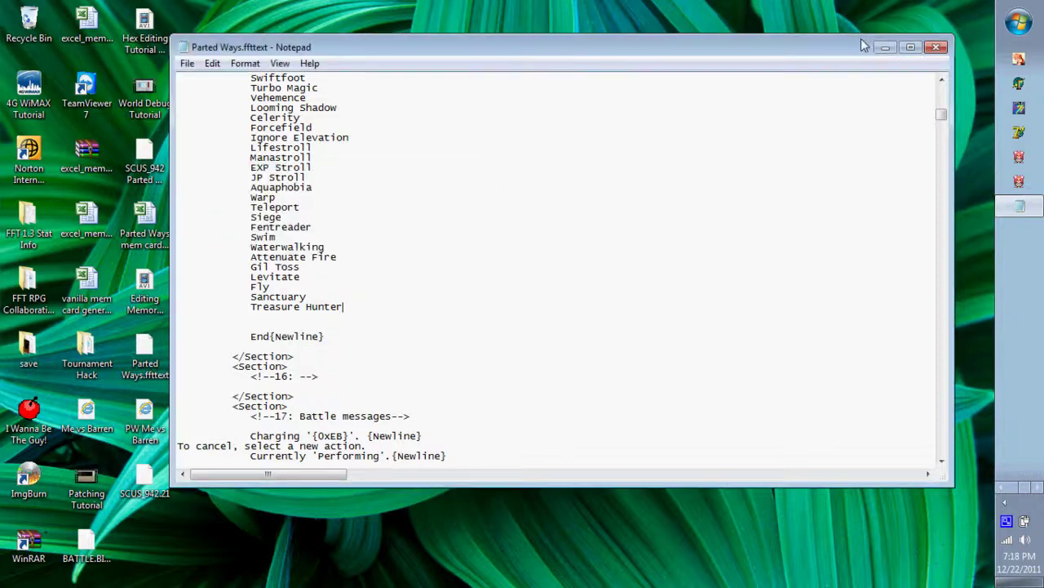
pyautogui.click(885, 47)
# Launch ePSXe 1.6 from the epsxe emulator folder and run the FFT Parted Ways.BIN game image.
pyautogui.moveTo(1019, 161)
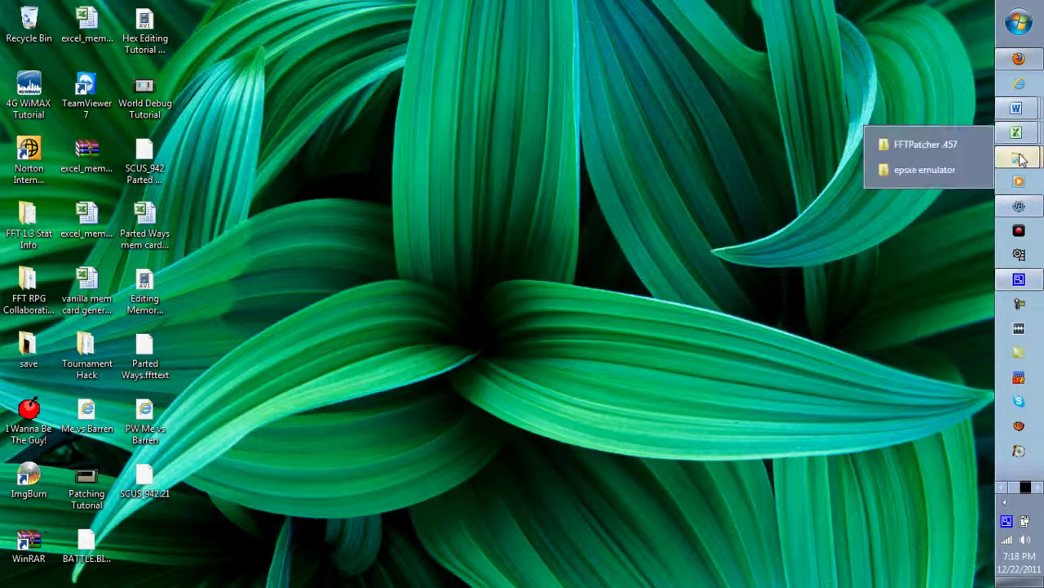
pyautogui.click(939, 168)
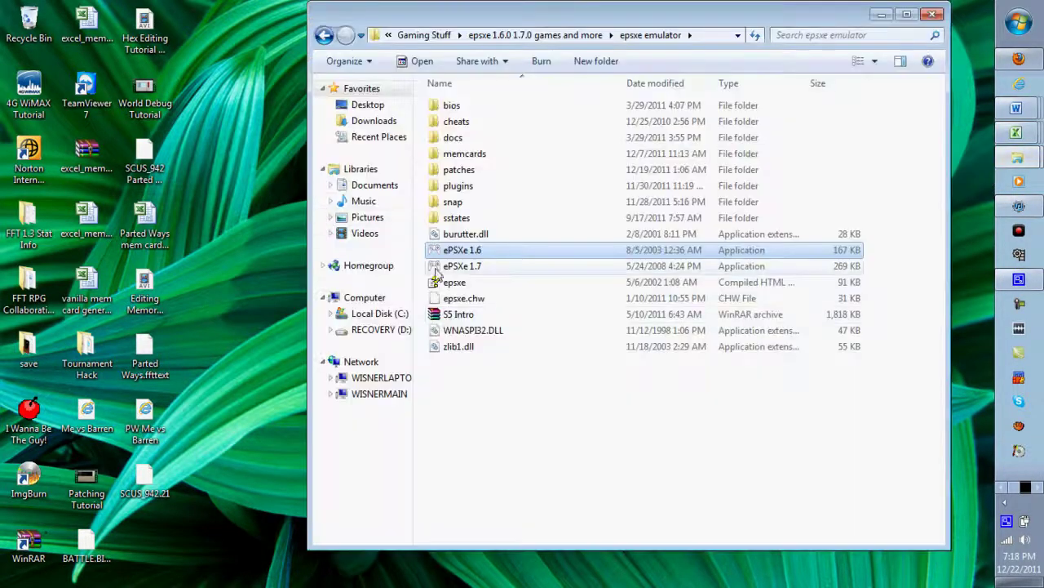
pyautogui.doubleClick(461, 250)
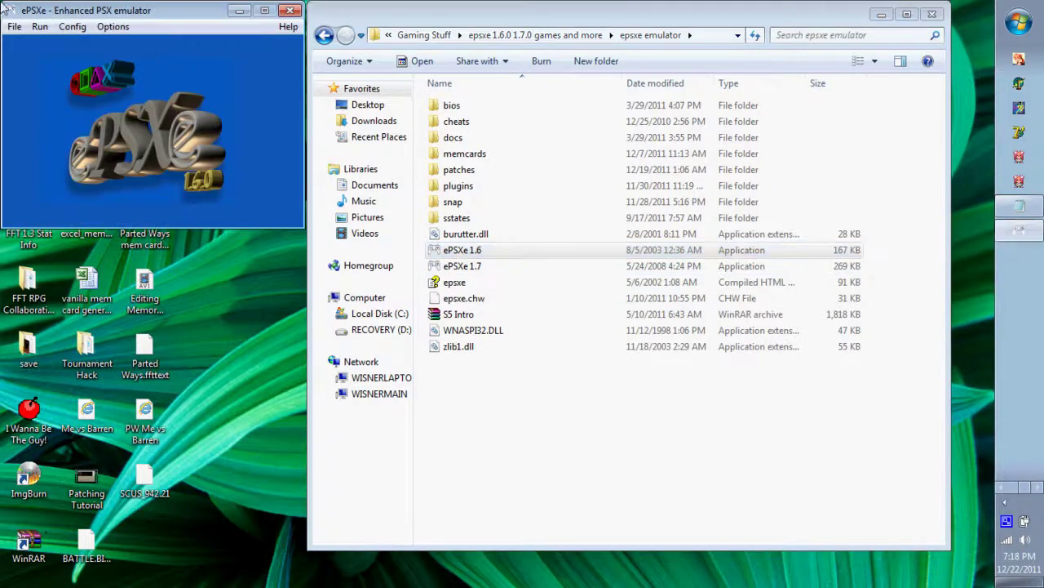
pyautogui.click(39, 27)
pyautogui.moveTo(15, 26)
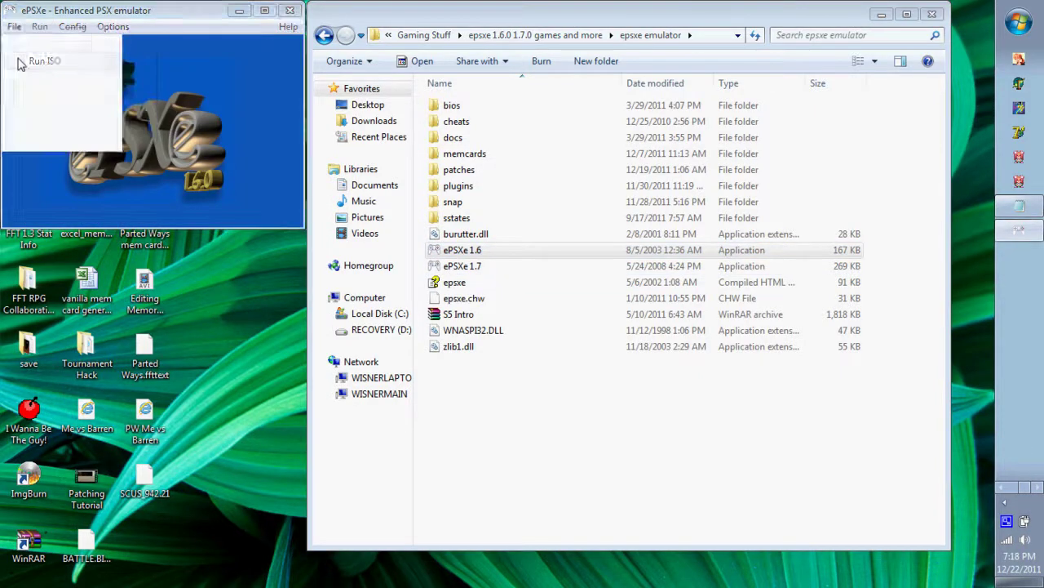
pyautogui.click(42, 61)
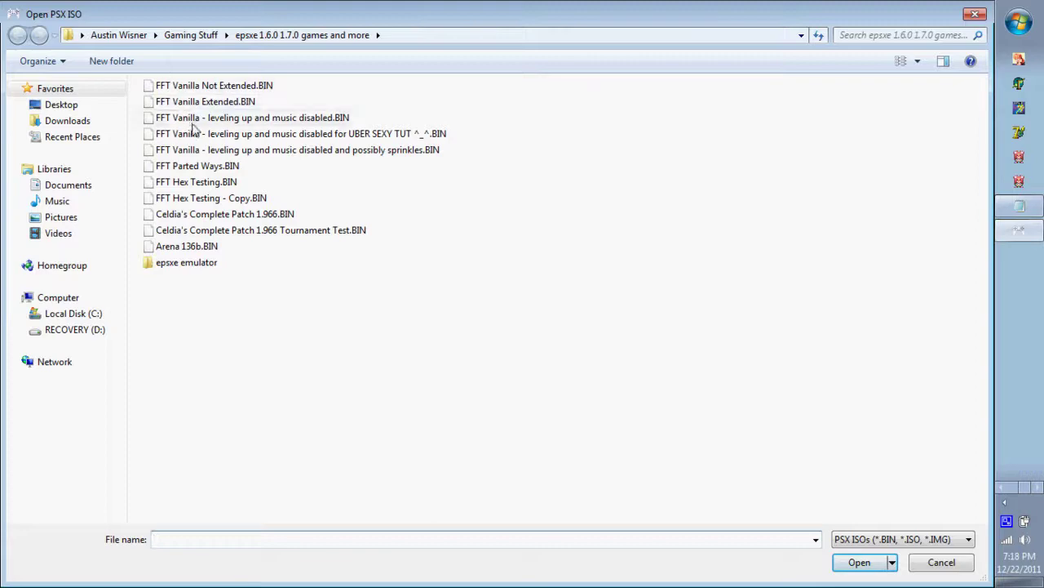
pyautogui.doubleClick(217, 165)
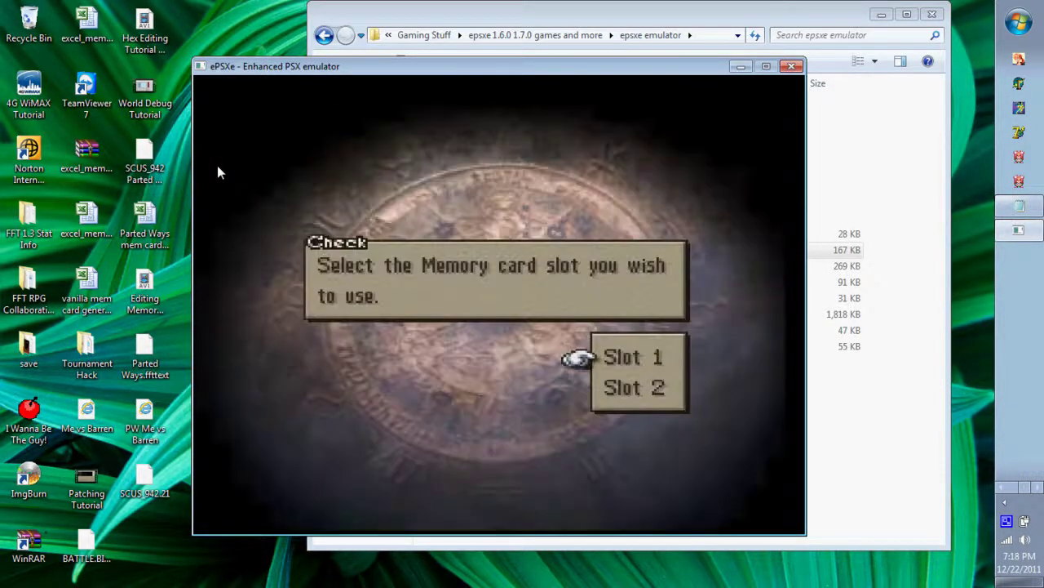
# Load the saved game from the memory card in Slot 2.
pyautogui.press('Down')
pyautogui.press('x')
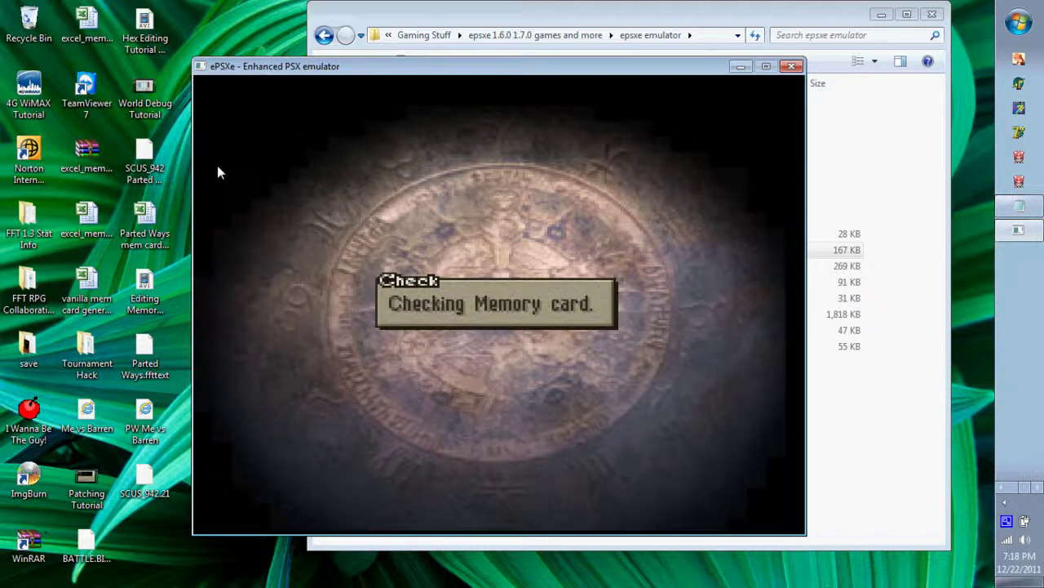
pyautogui.press('x')
pyautogui.press('x')
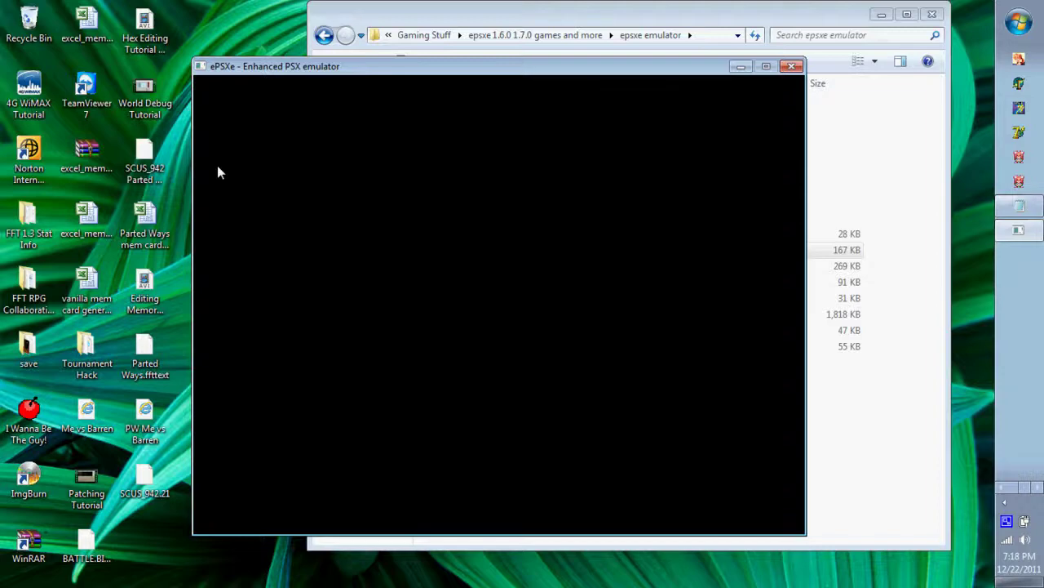
# Open Formation from the world map and page through every unit's status screen to check jobs and abilities, then return to the roster.
pyautogui.press('d')
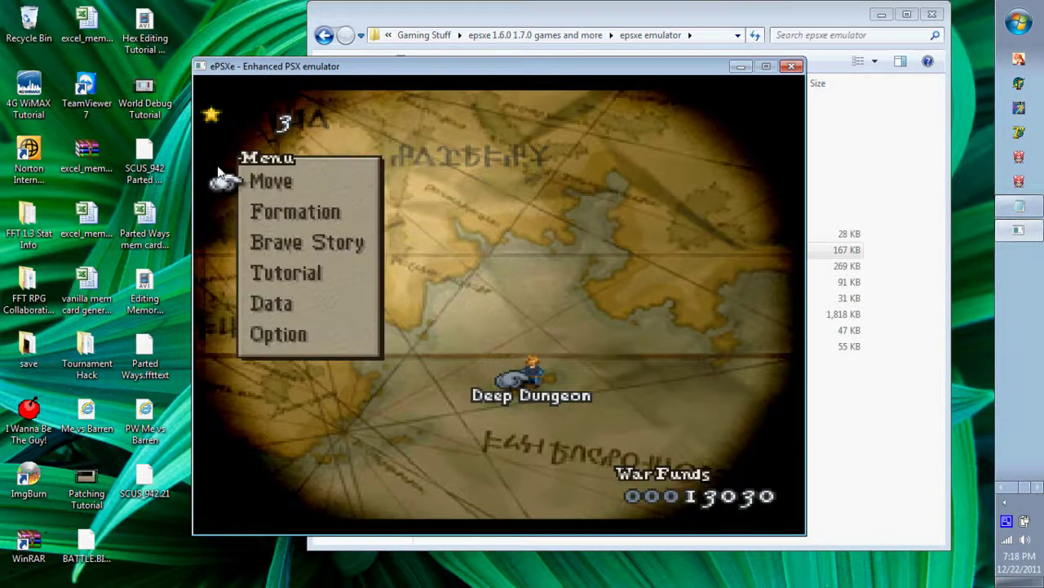
pyautogui.press('Down')
pyautogui.press('x')
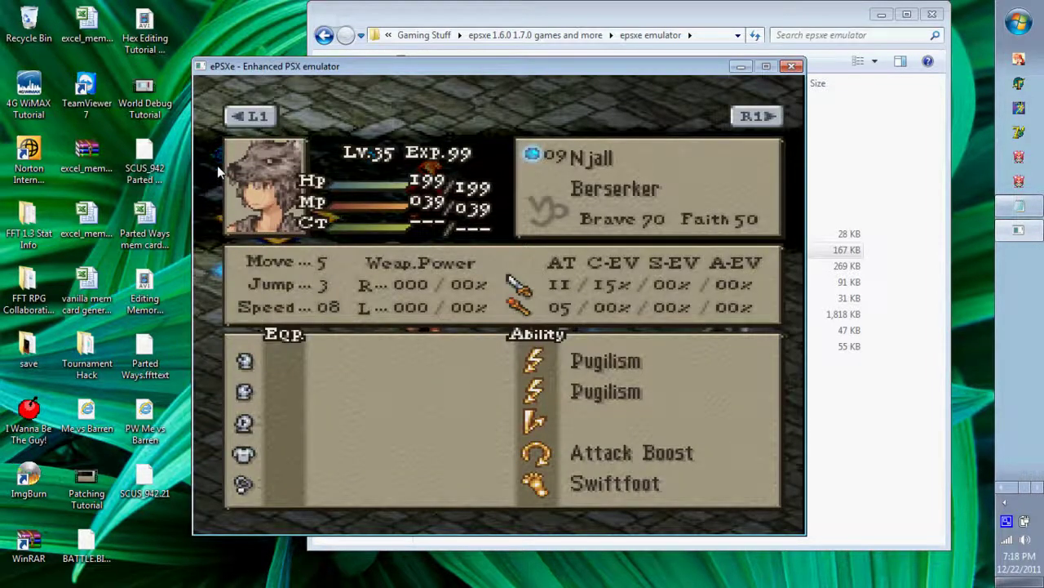
pyautogui.press('r')
pyautogui.press('r')
pyautogui.press('r')
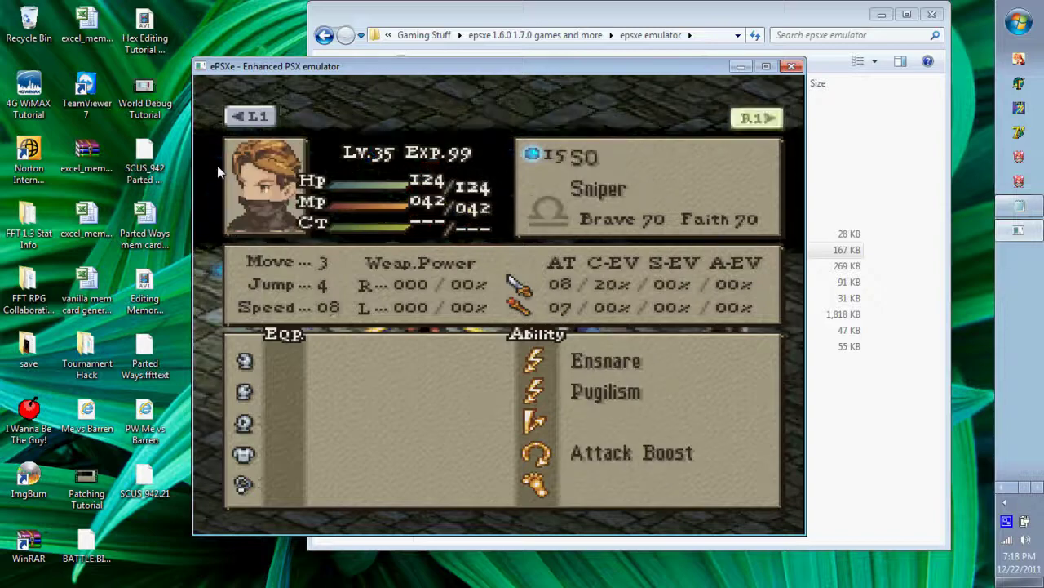
pyautogui.press('r')
pyautogui.press('r')
pyautogui.press('r')
pyautogui.press('r')
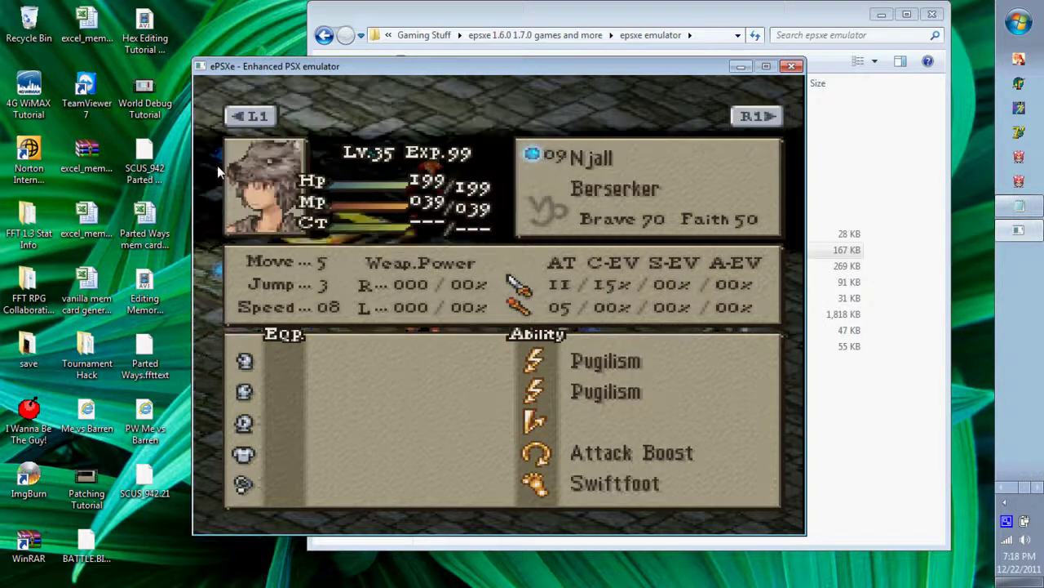
pyautogui.press('x')
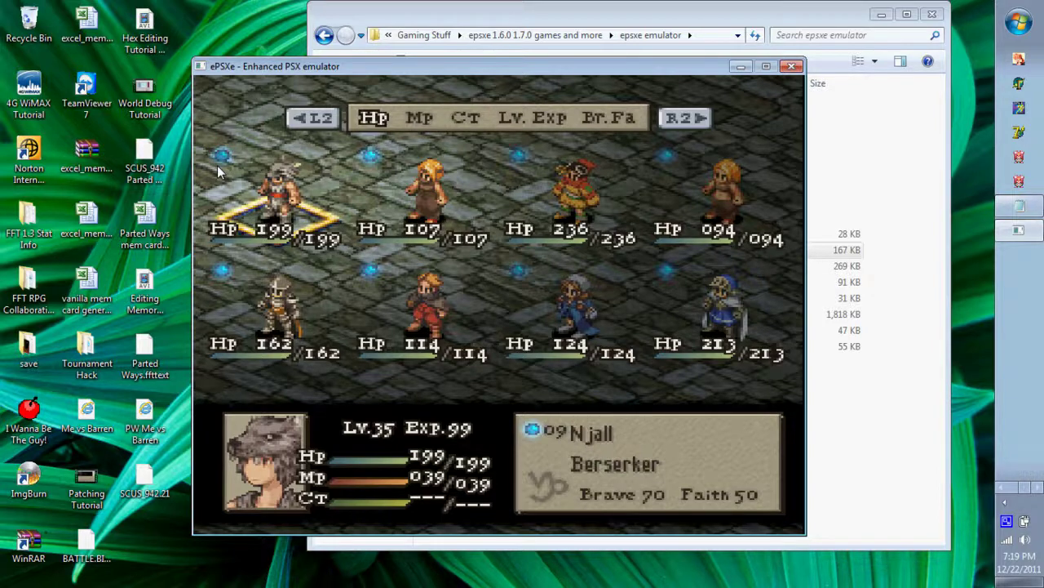
# Browse the first row of units in the formation roster to compare them with the units on sheet 0.
pyautogui.press('Right')
pyautogui.press('Right')
pyautogui.press('Right')
pyautogui.press('Left')
pyautogui.press('Left')
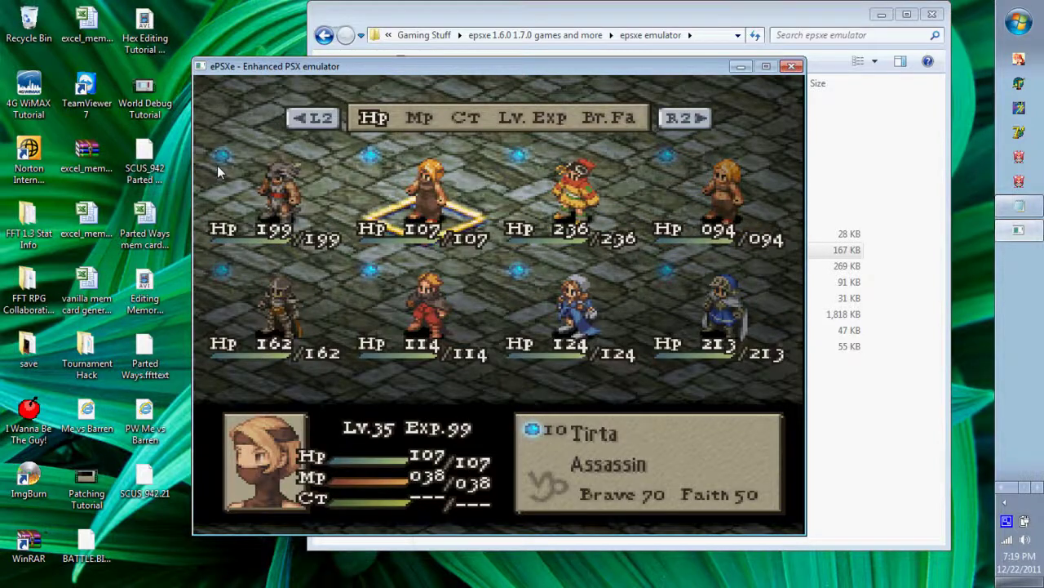